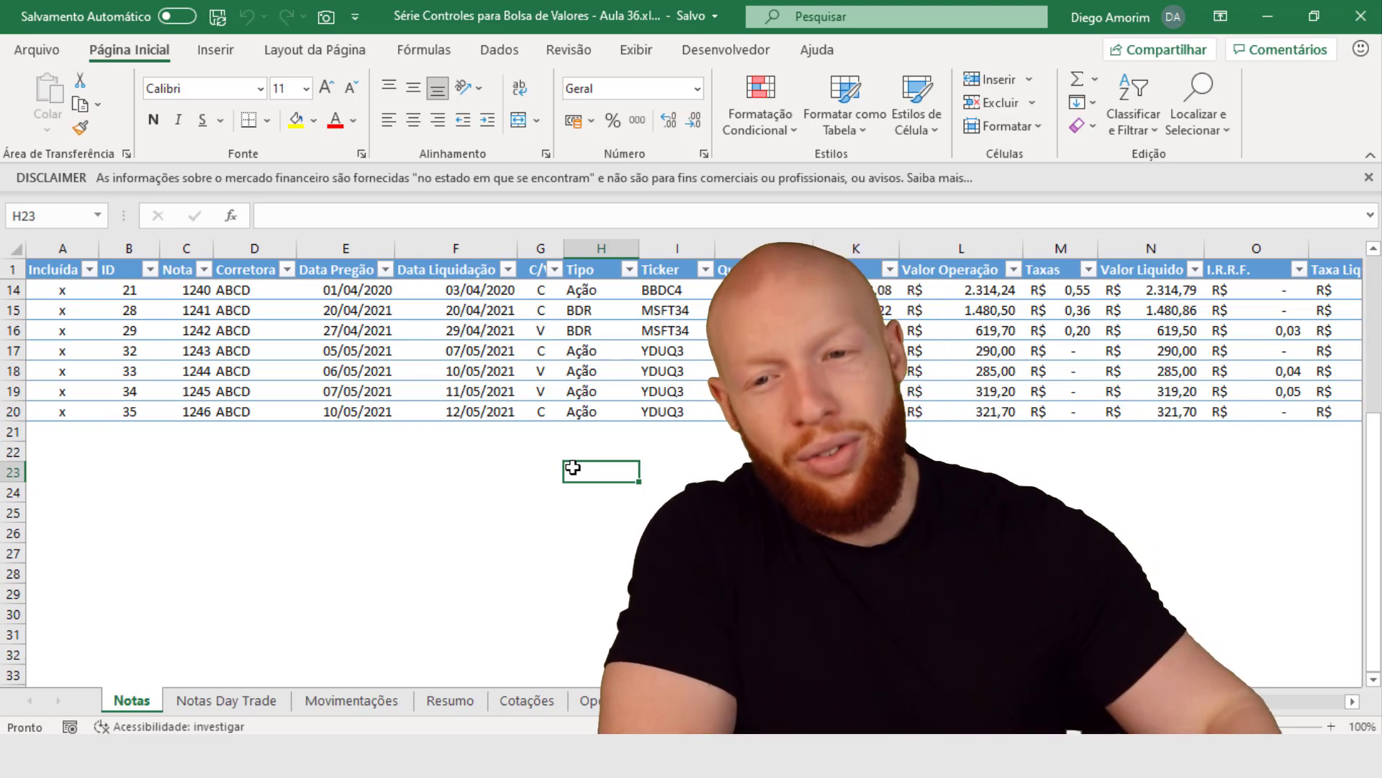
- Review the Notas, Movimentações and Resumo sheets of the Aula 36 workbook, including the far columns of the Notas table
left_click_drag(969, 701, 758, 685)
left_click(508, 504)
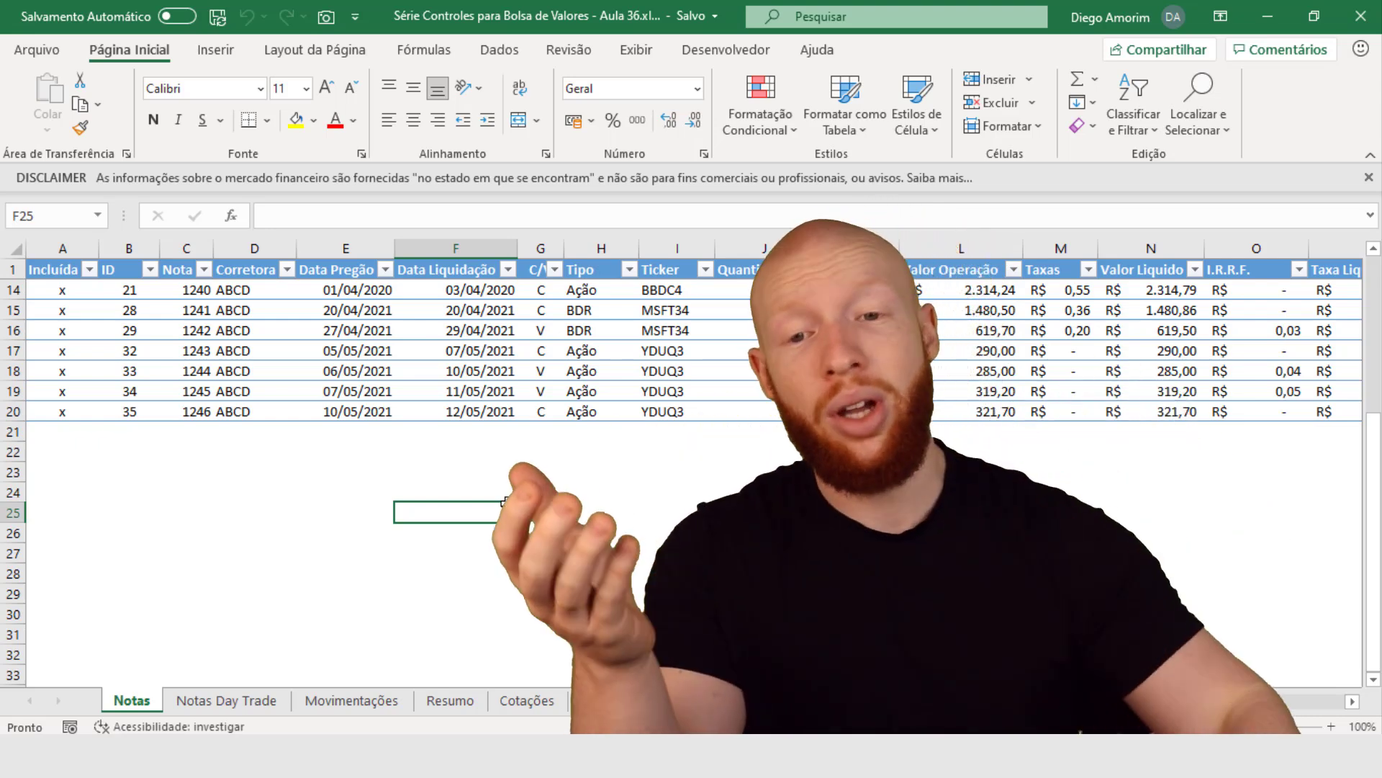
left_click(386, 713)
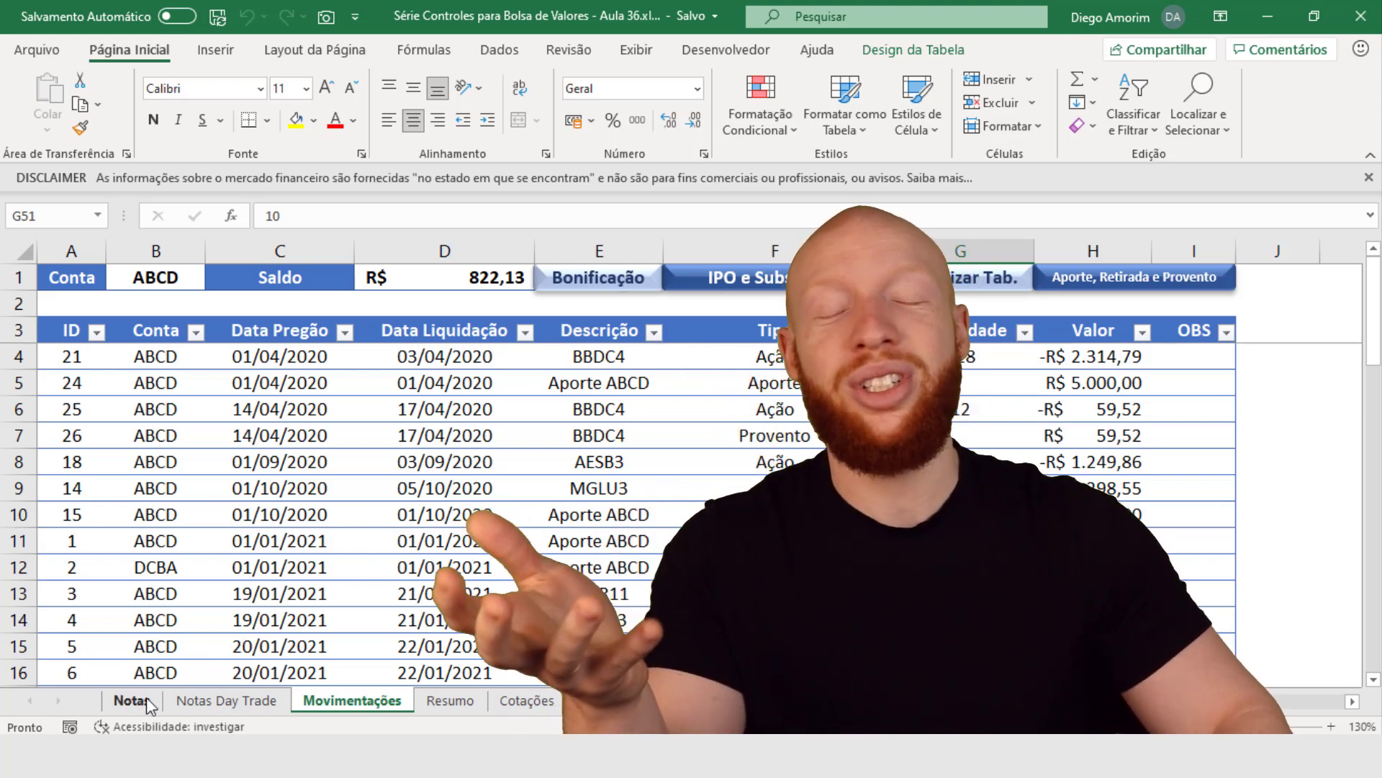
left_click(146, 697)
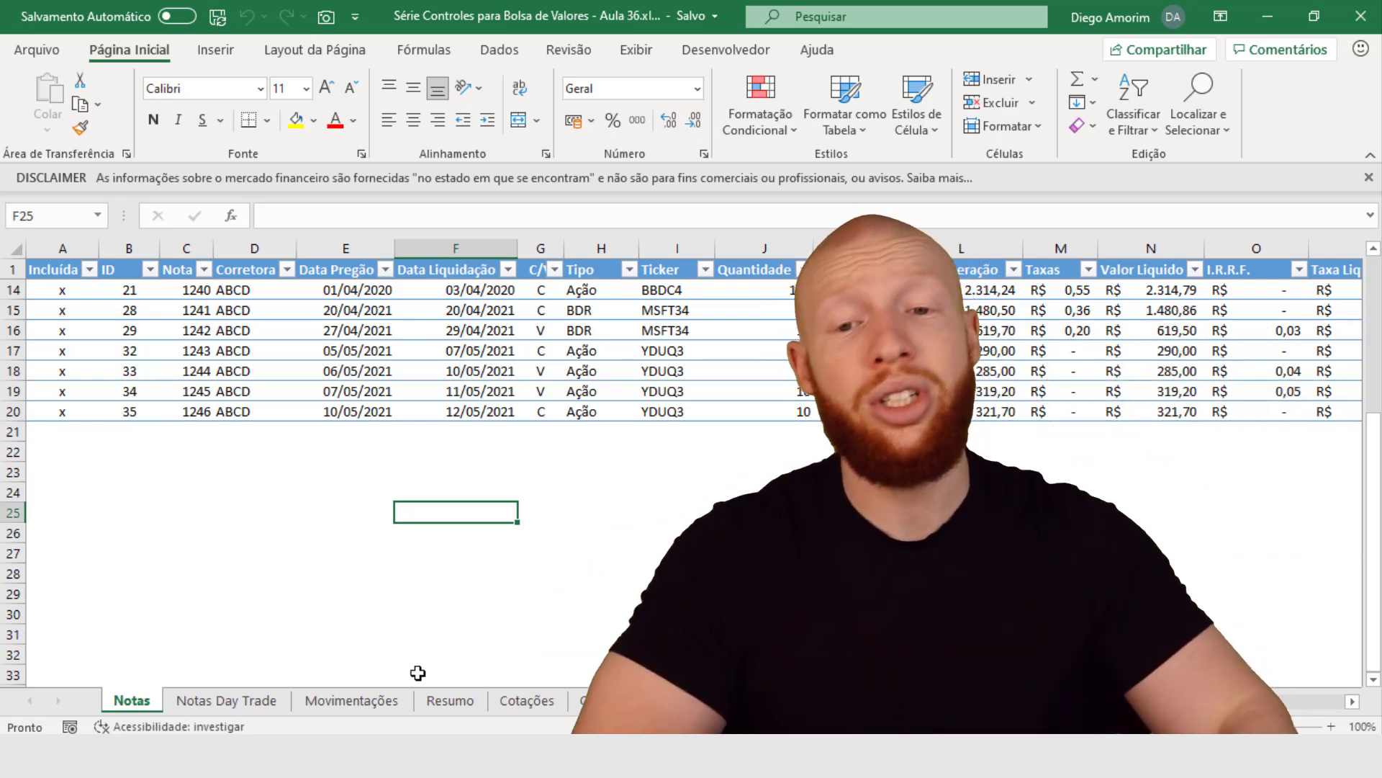
left_click(442, 709)
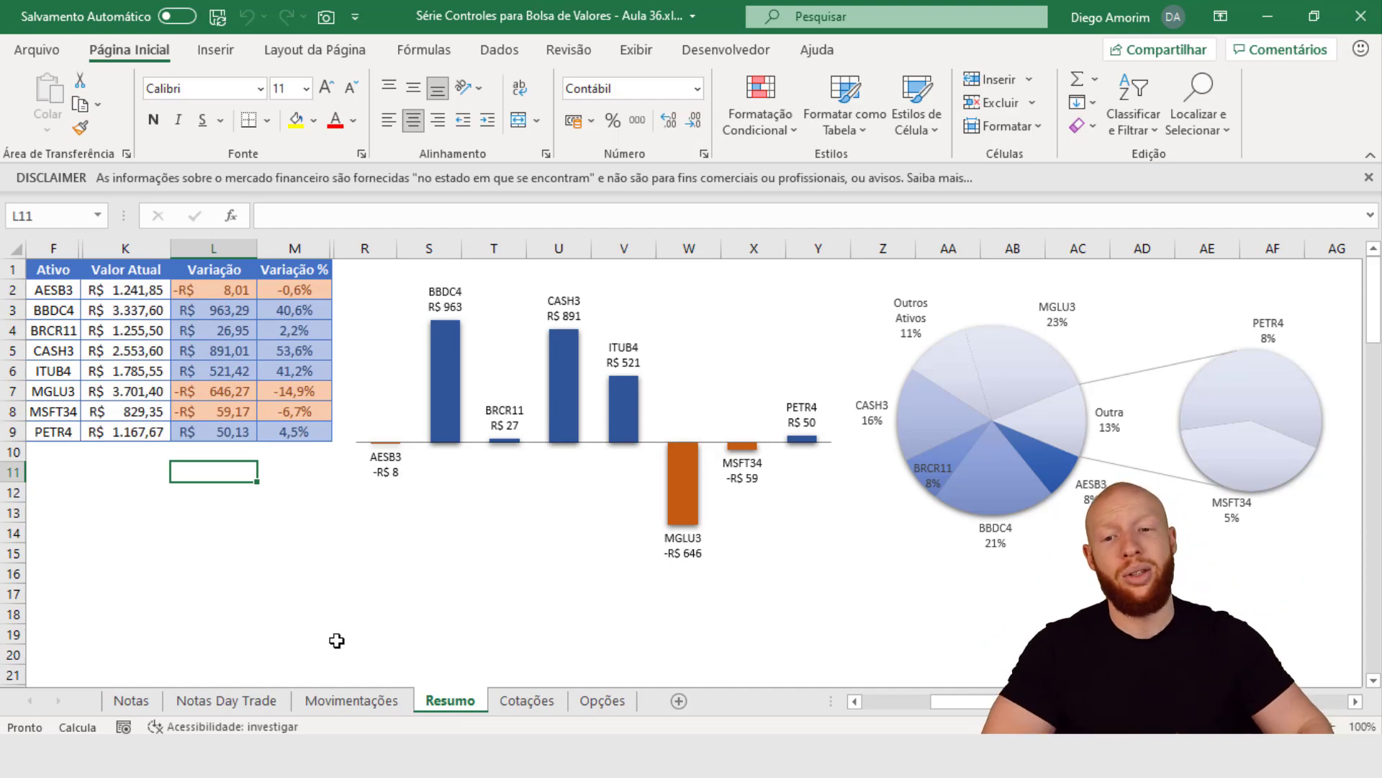
left_click(347, 700)
left_click(578, 459)
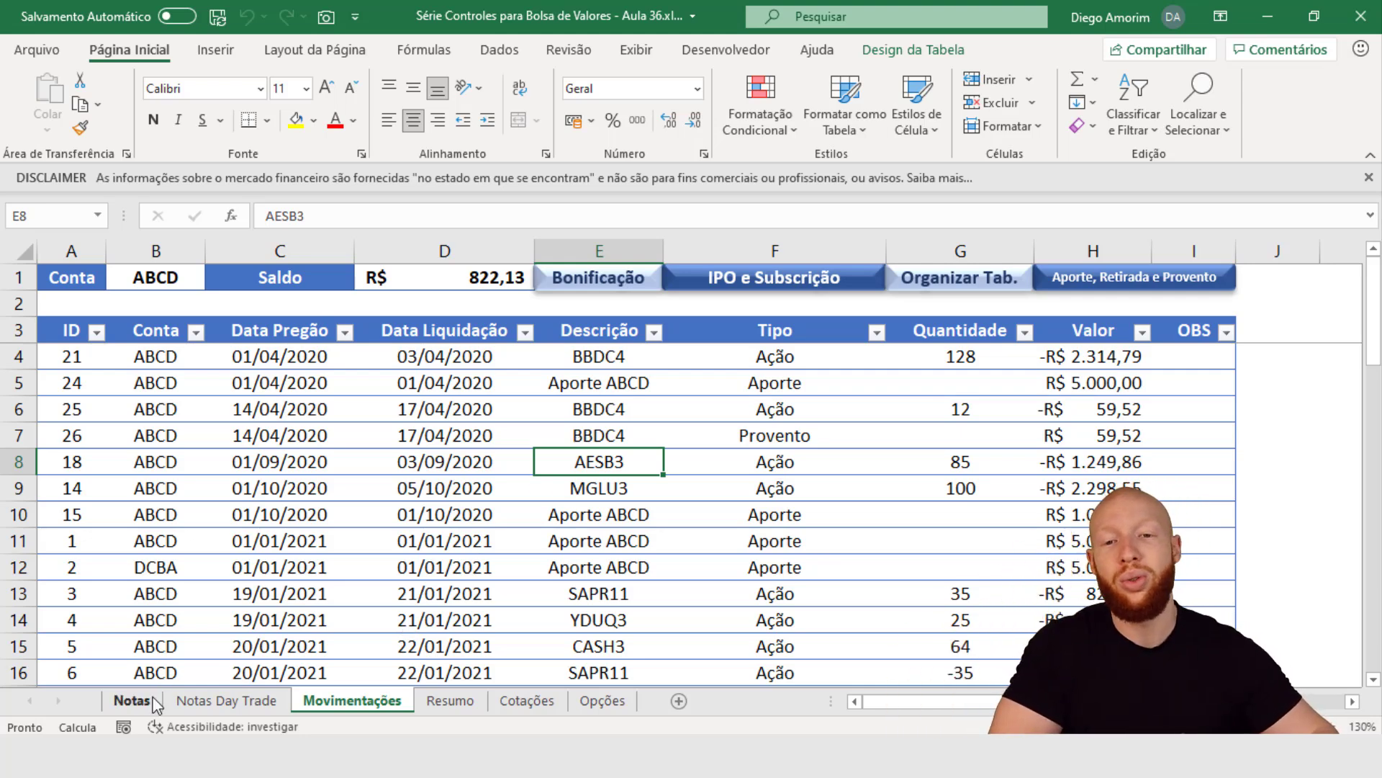
left_click(133, 701)
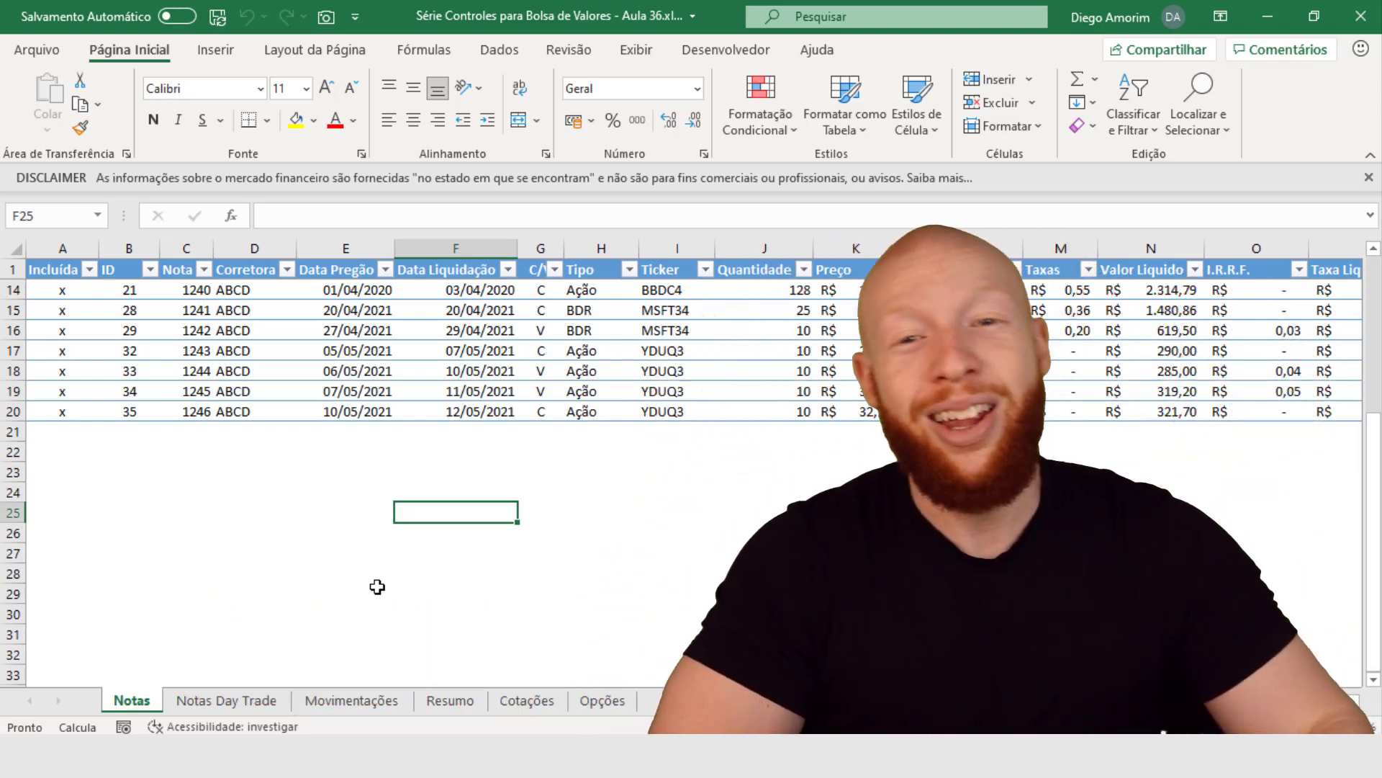
left_click(546, 458)
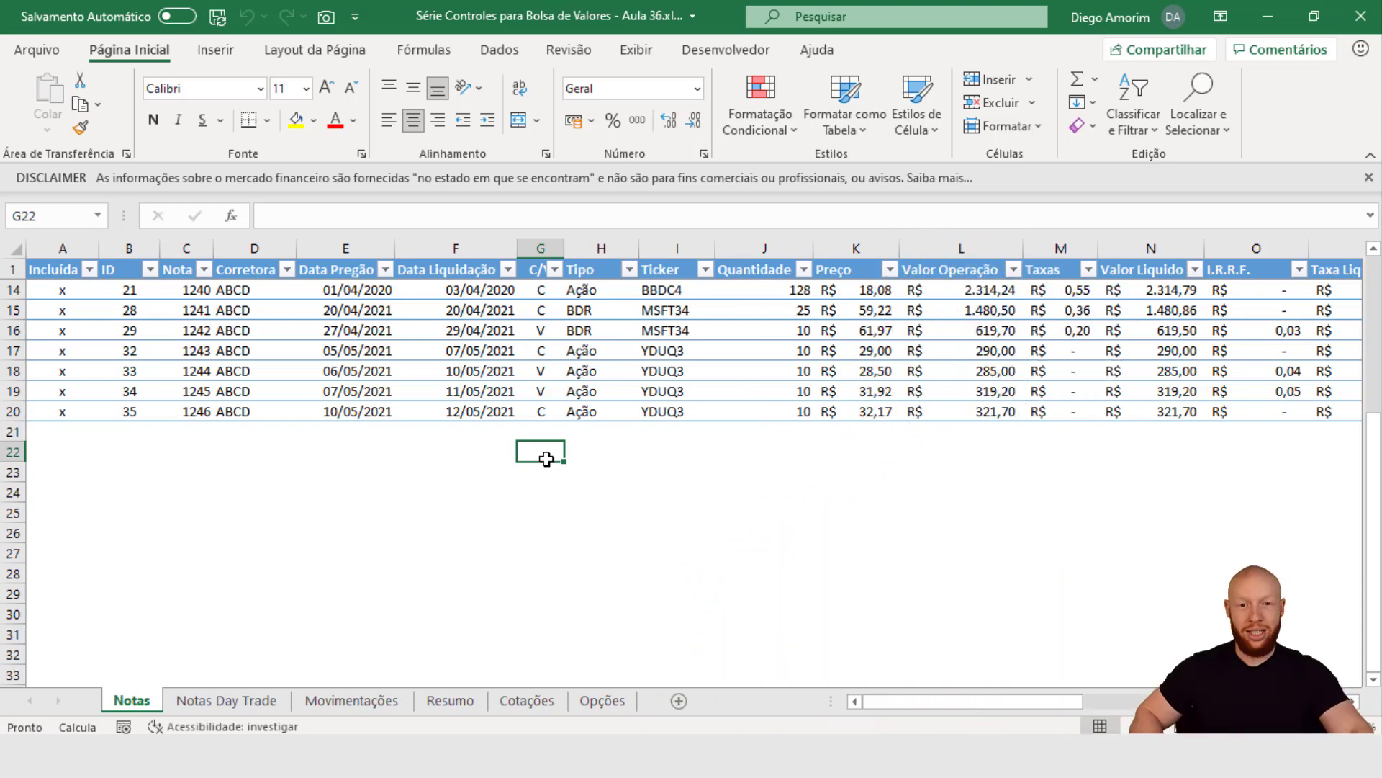
left_click_drag(999, 705, 1231, 702)
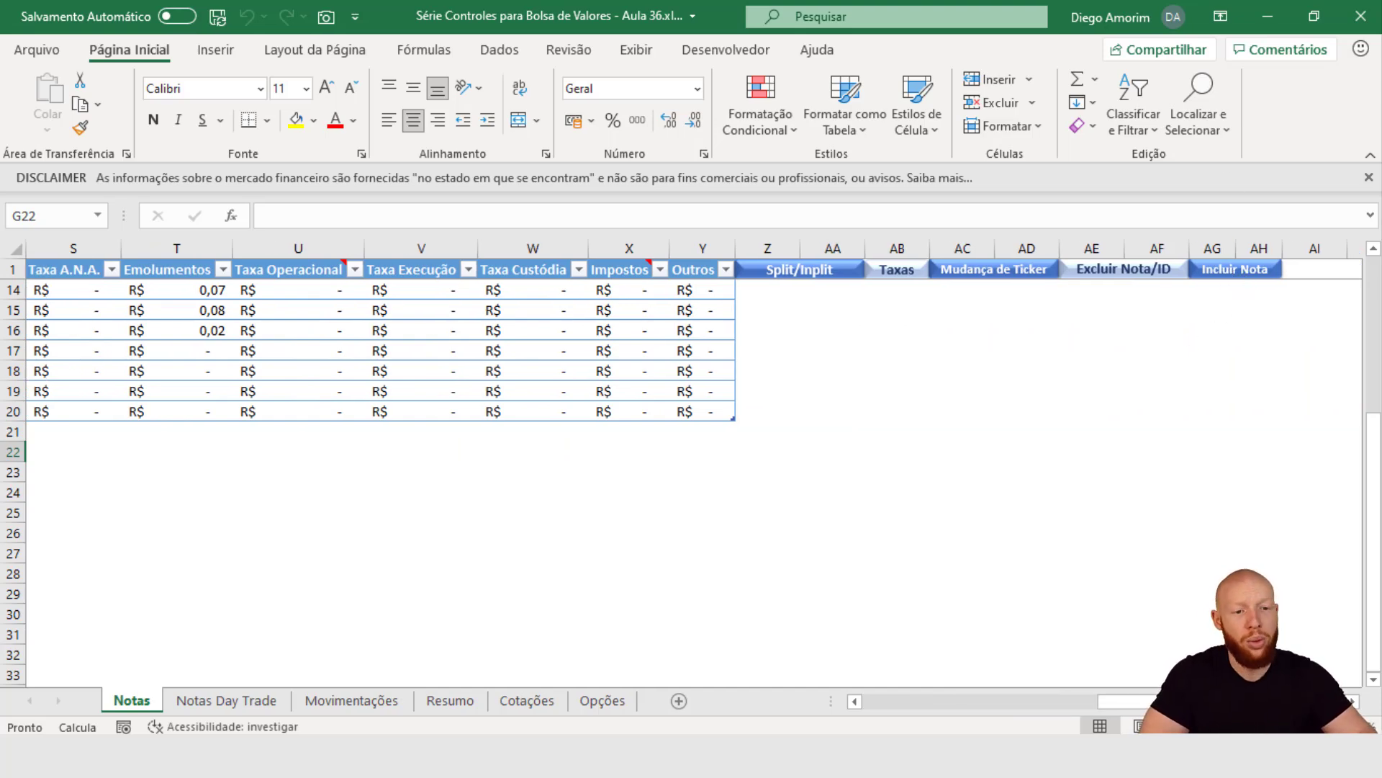
left_click(864, 702)
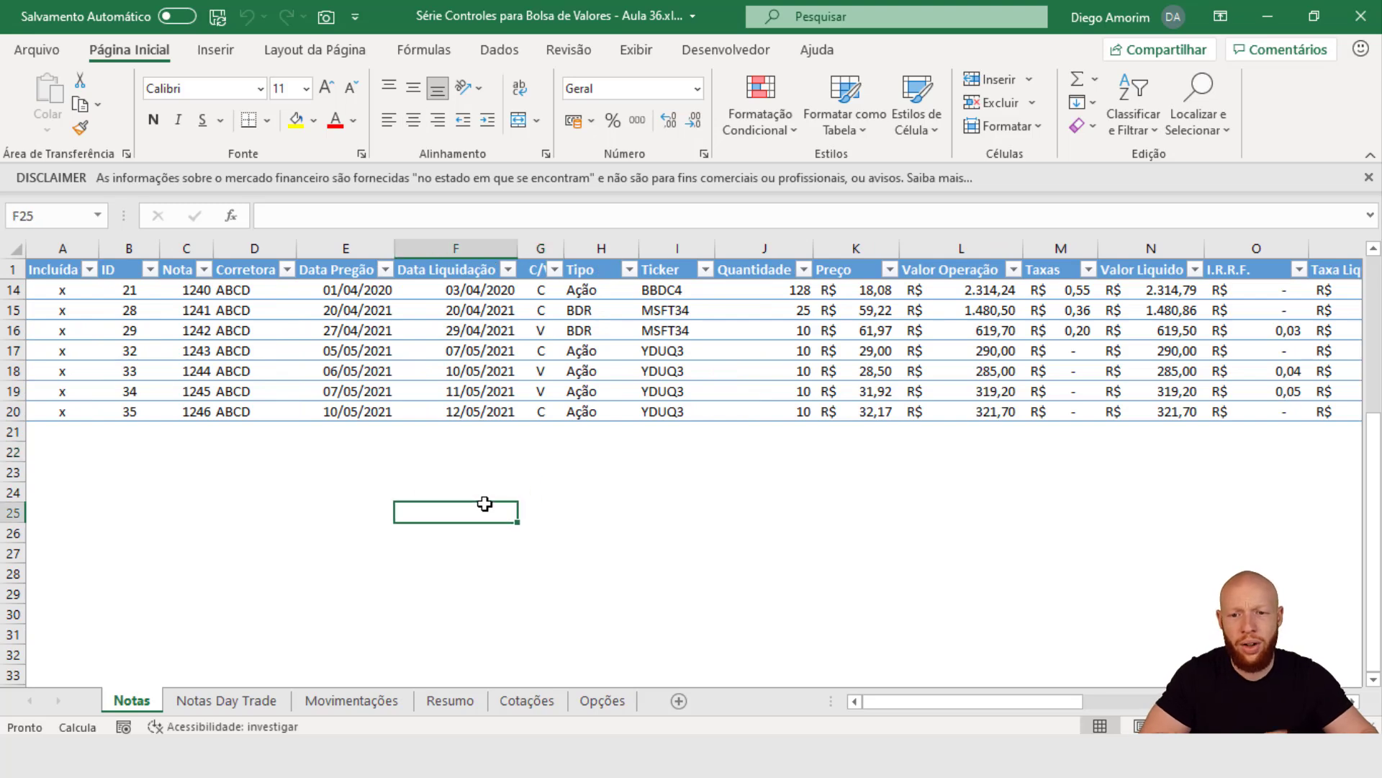
- Switch to the Planilha para Controle de Ações e IR workbook and examine its profit columns and the FIIs and Day Trade tax sheets
key("alt+Tab")
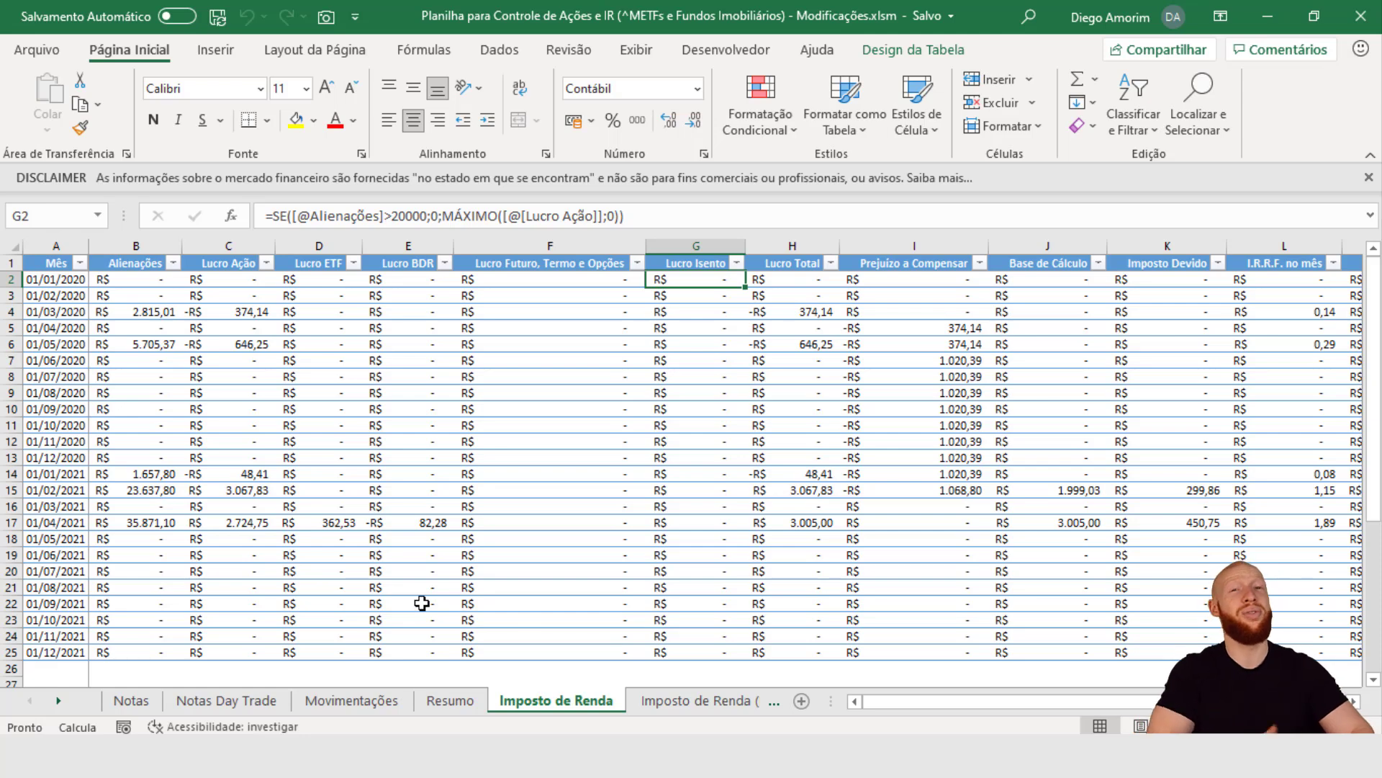
left_click(237, 265)
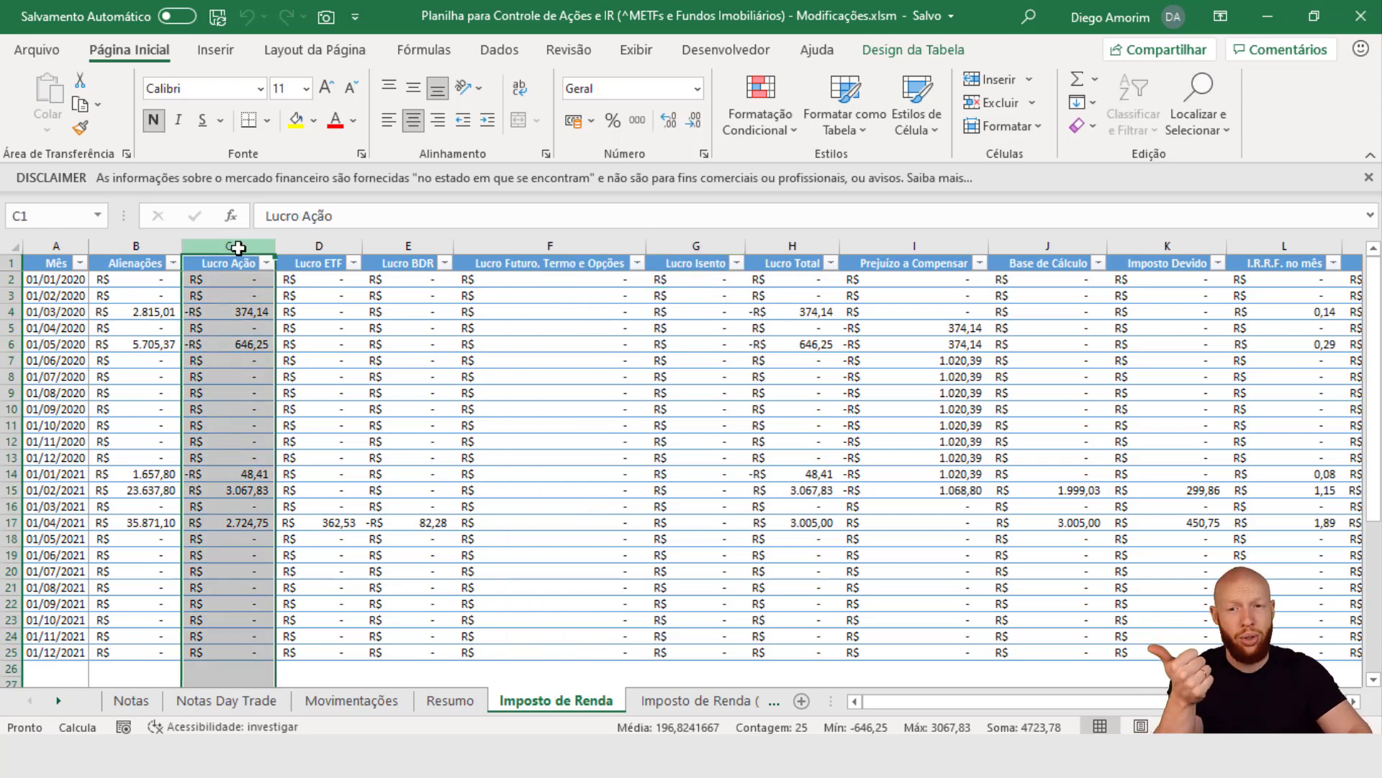
left_click(319, 261)
left_click(431, 245)
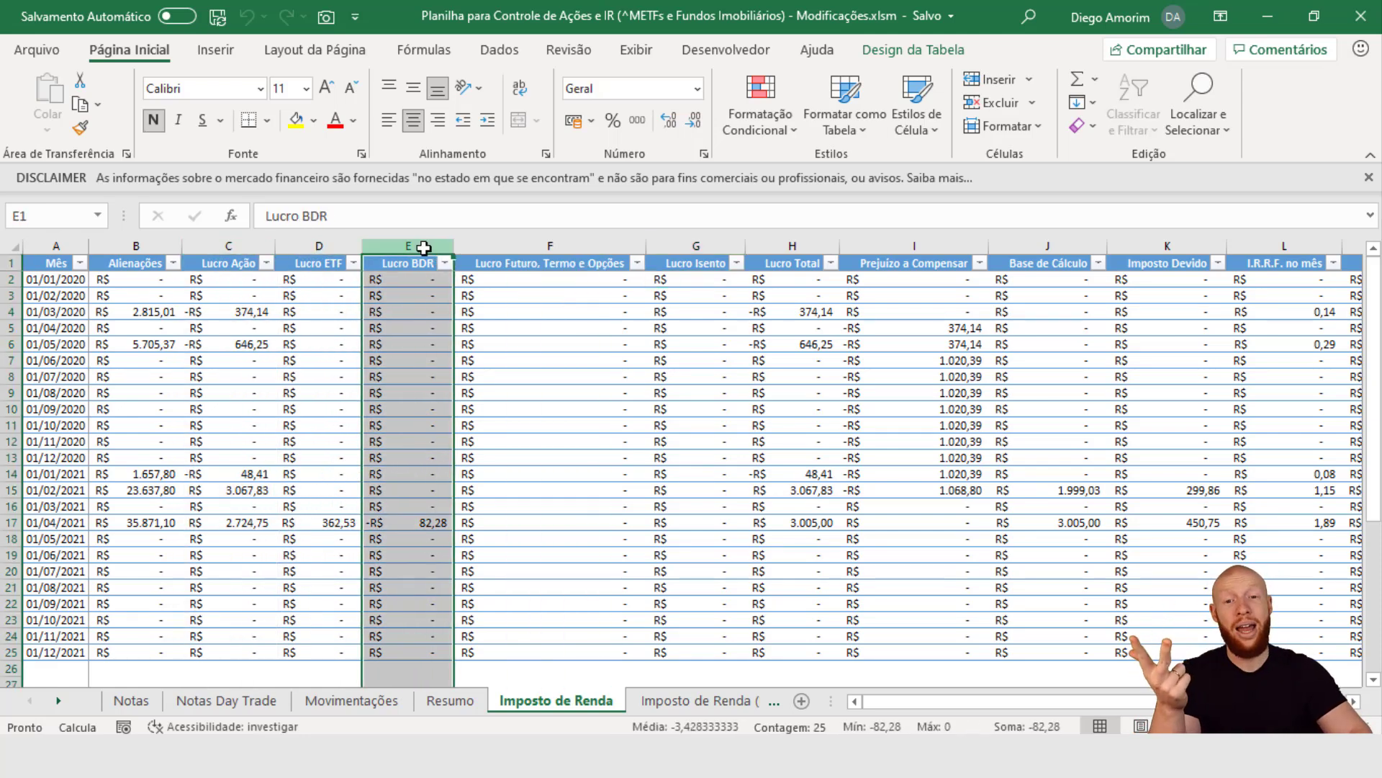
left_click(533, 246)
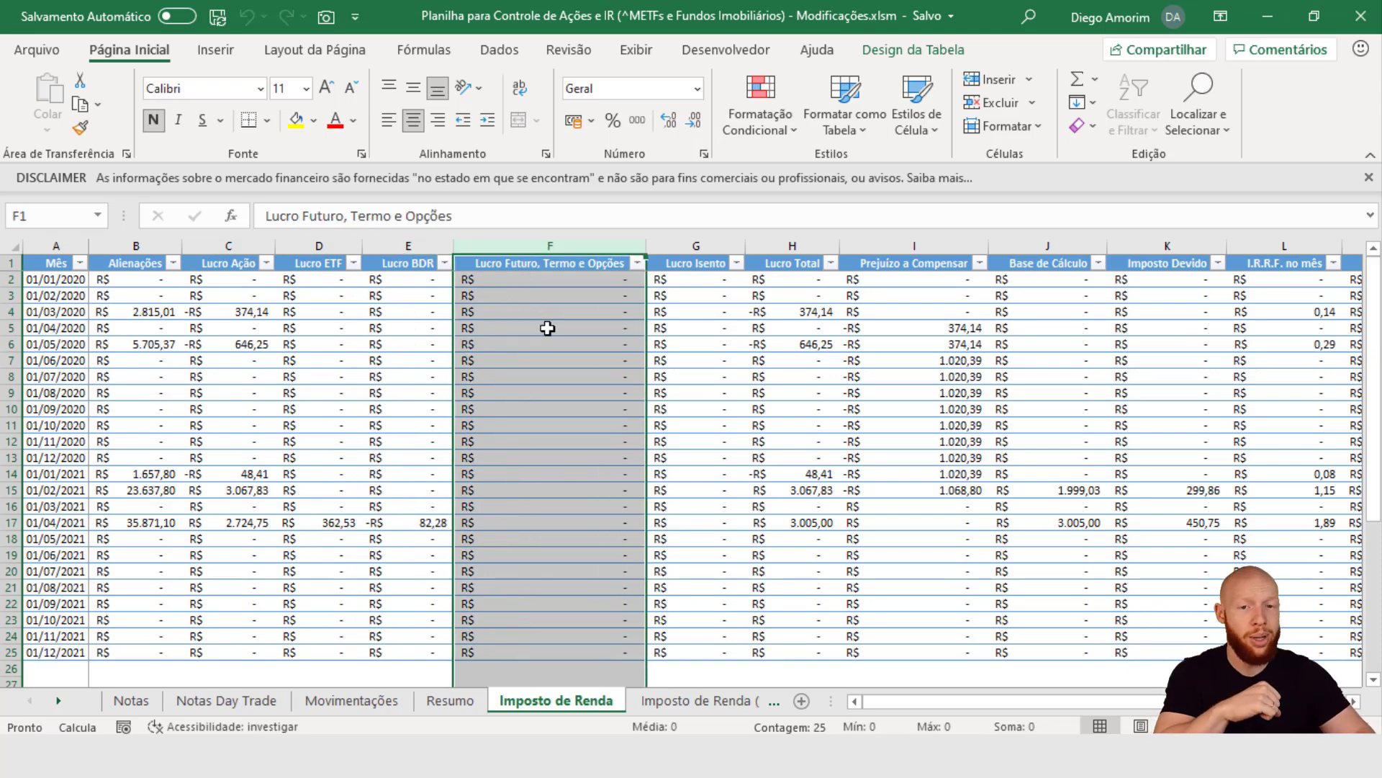
left_click(532, 371)
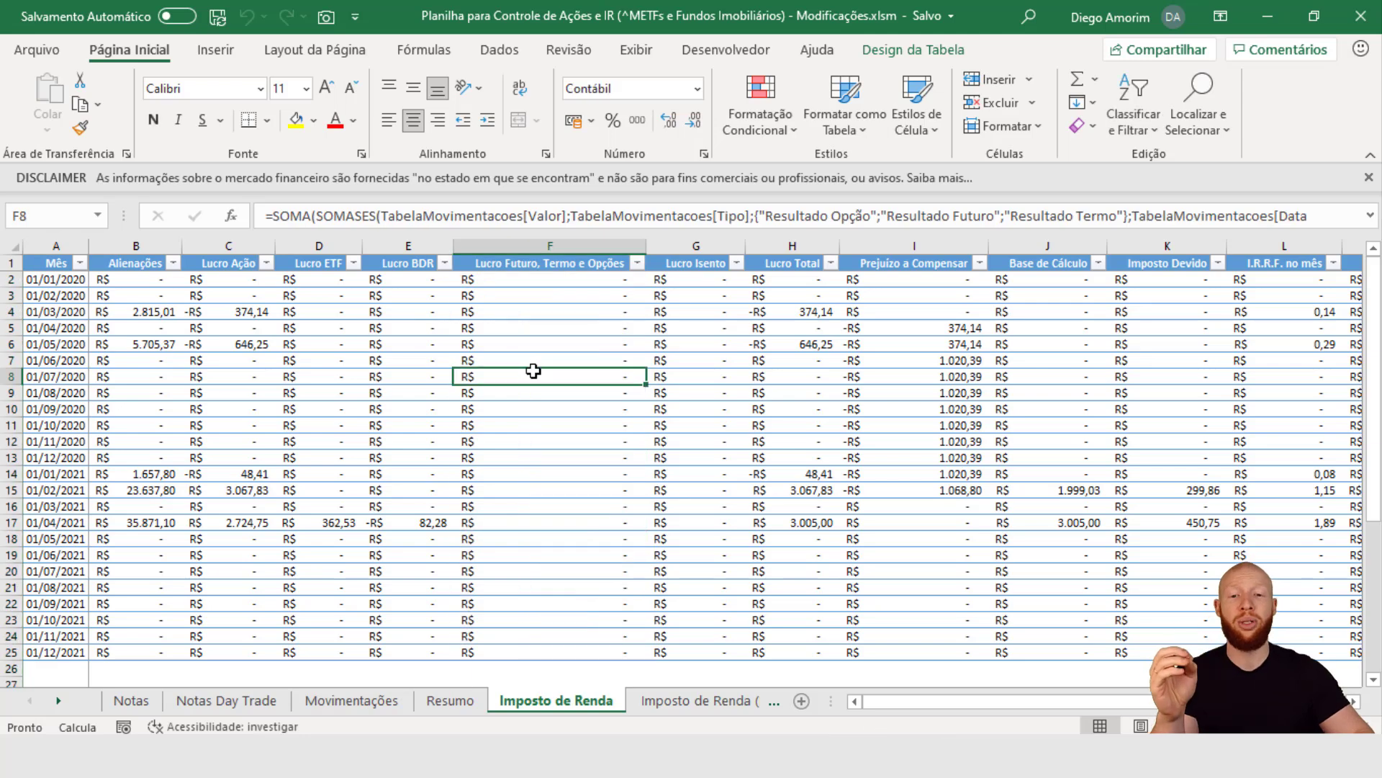
left_click(677, 701)
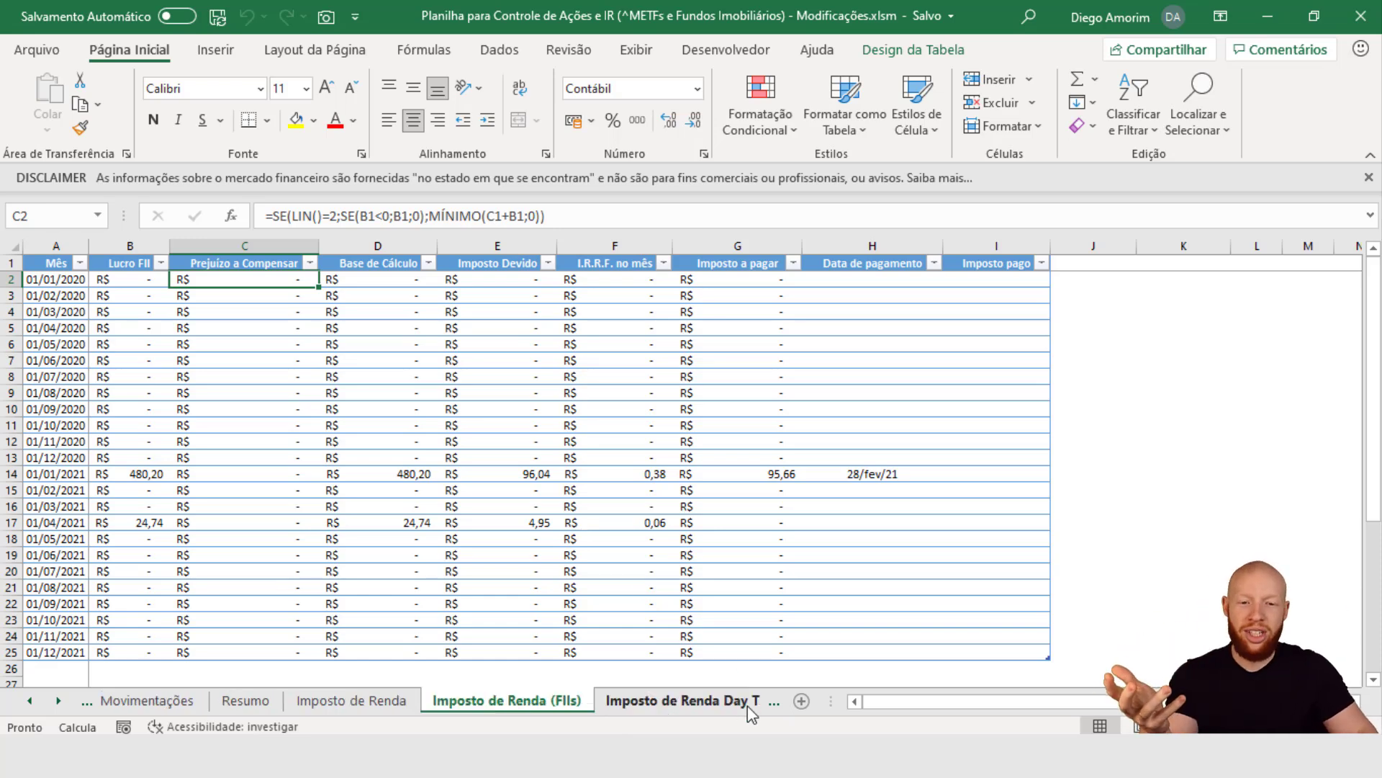
left_click(749, 703)
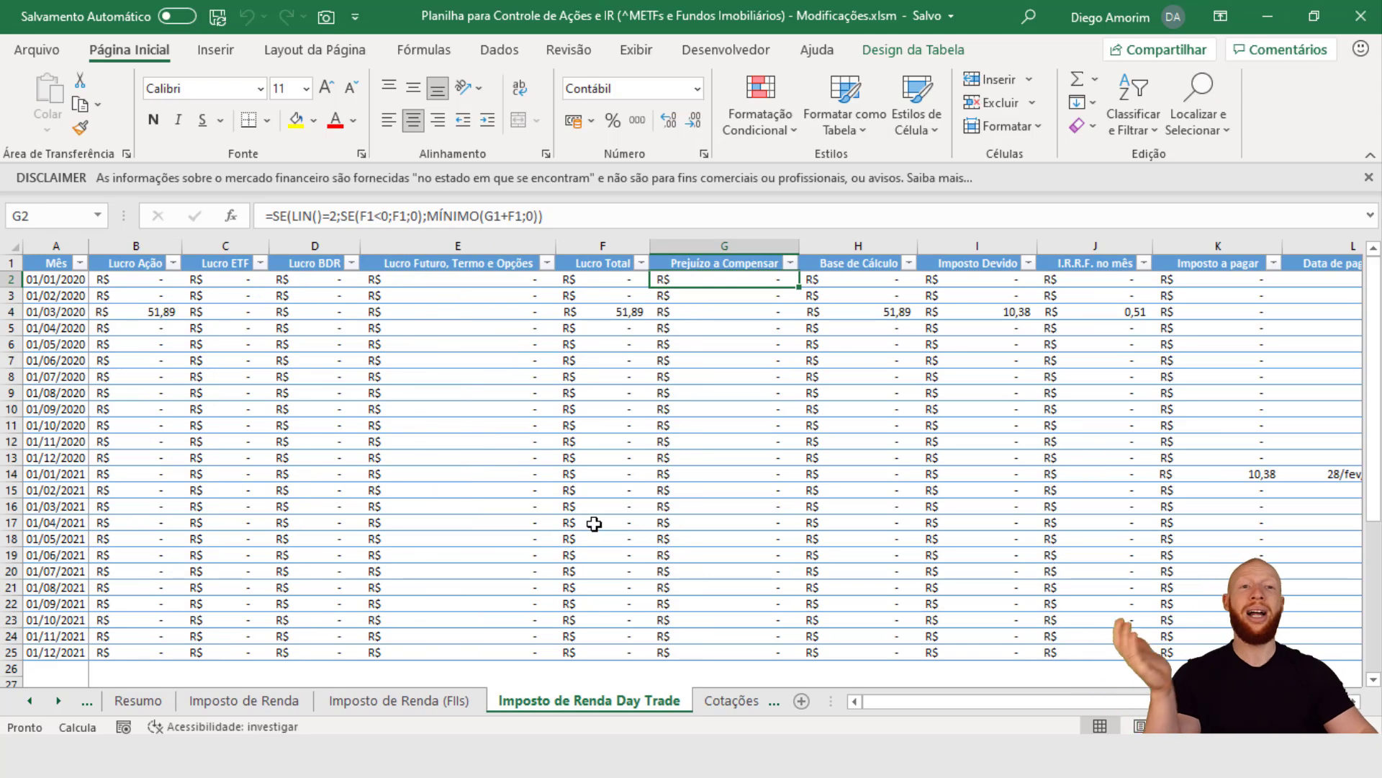
- Compare the month-based Imposto de Renda table with the header row of the Notas table in the Aula 36 workbook
left_click(272, 703)
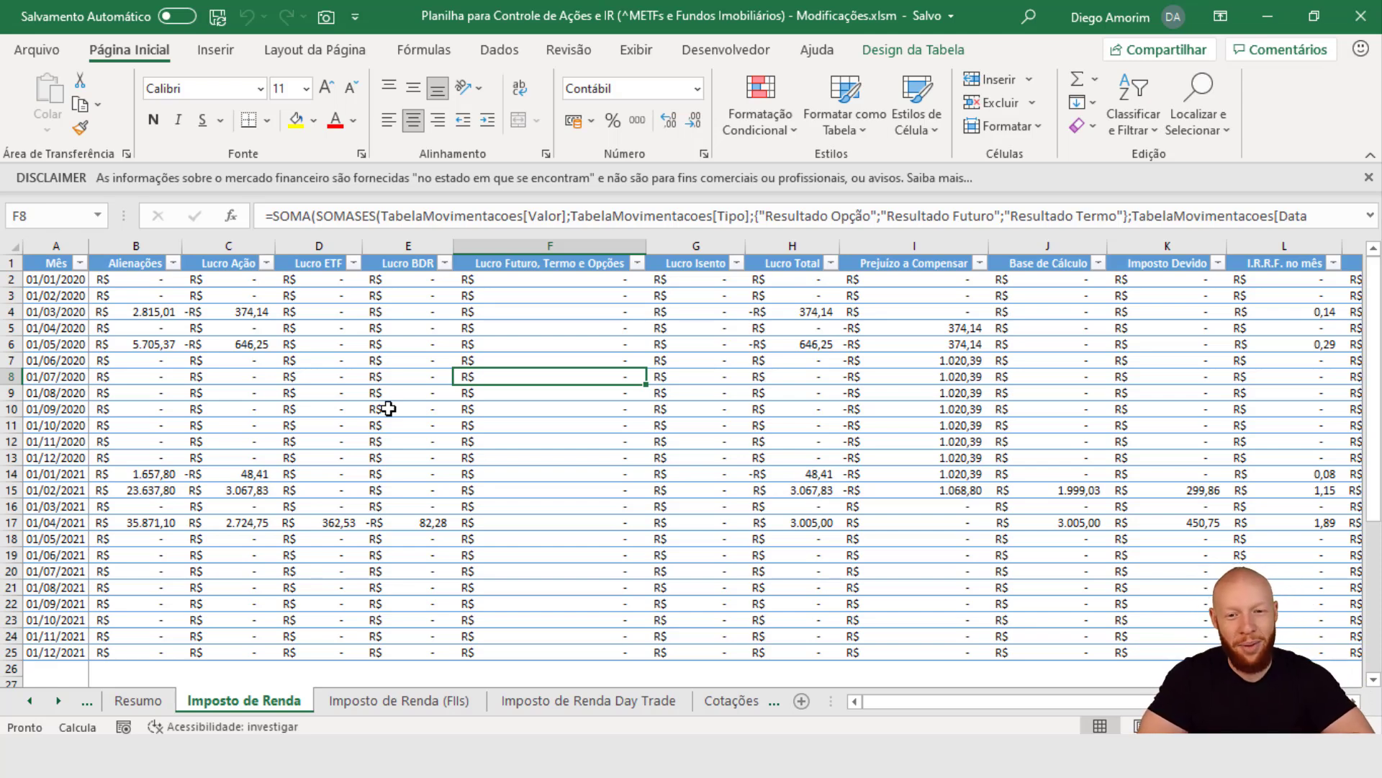
left_click(400, 343)
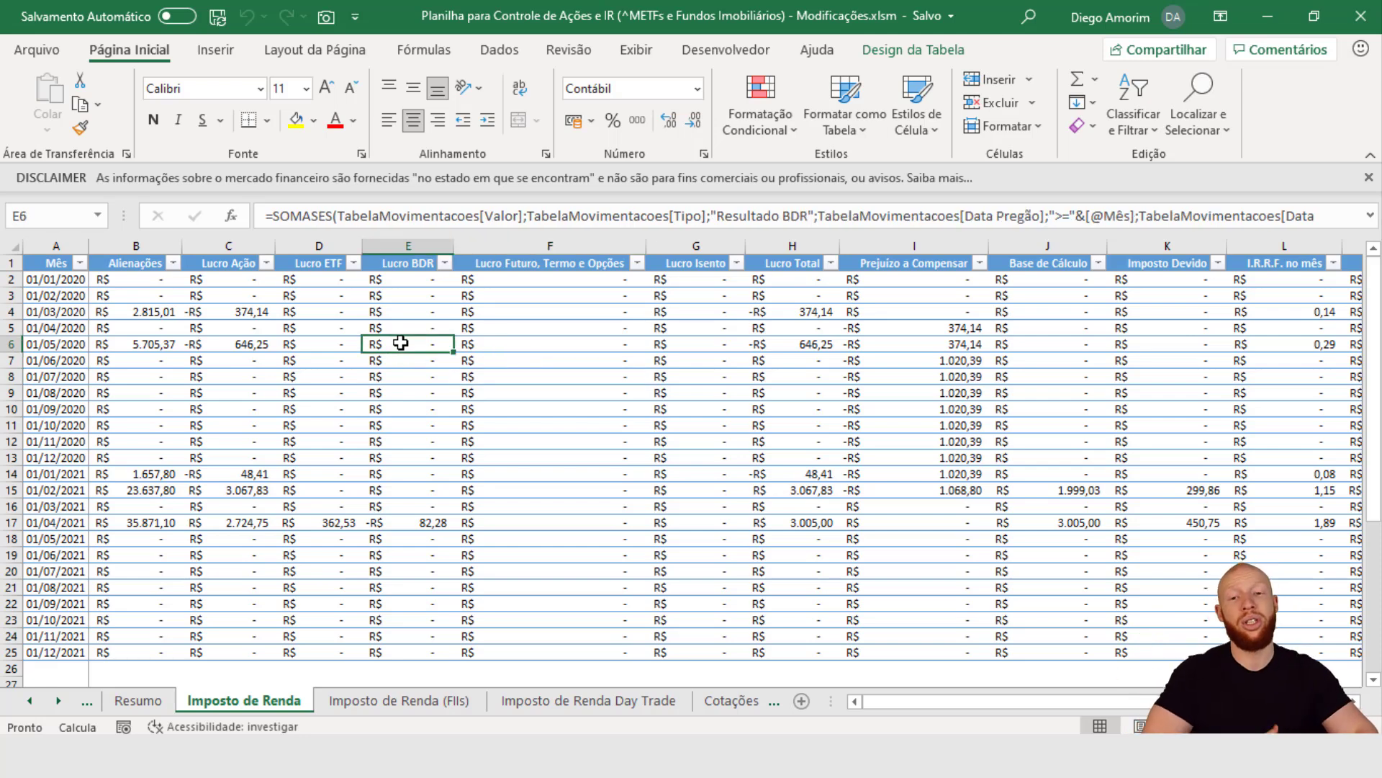
left_click(57, 264)
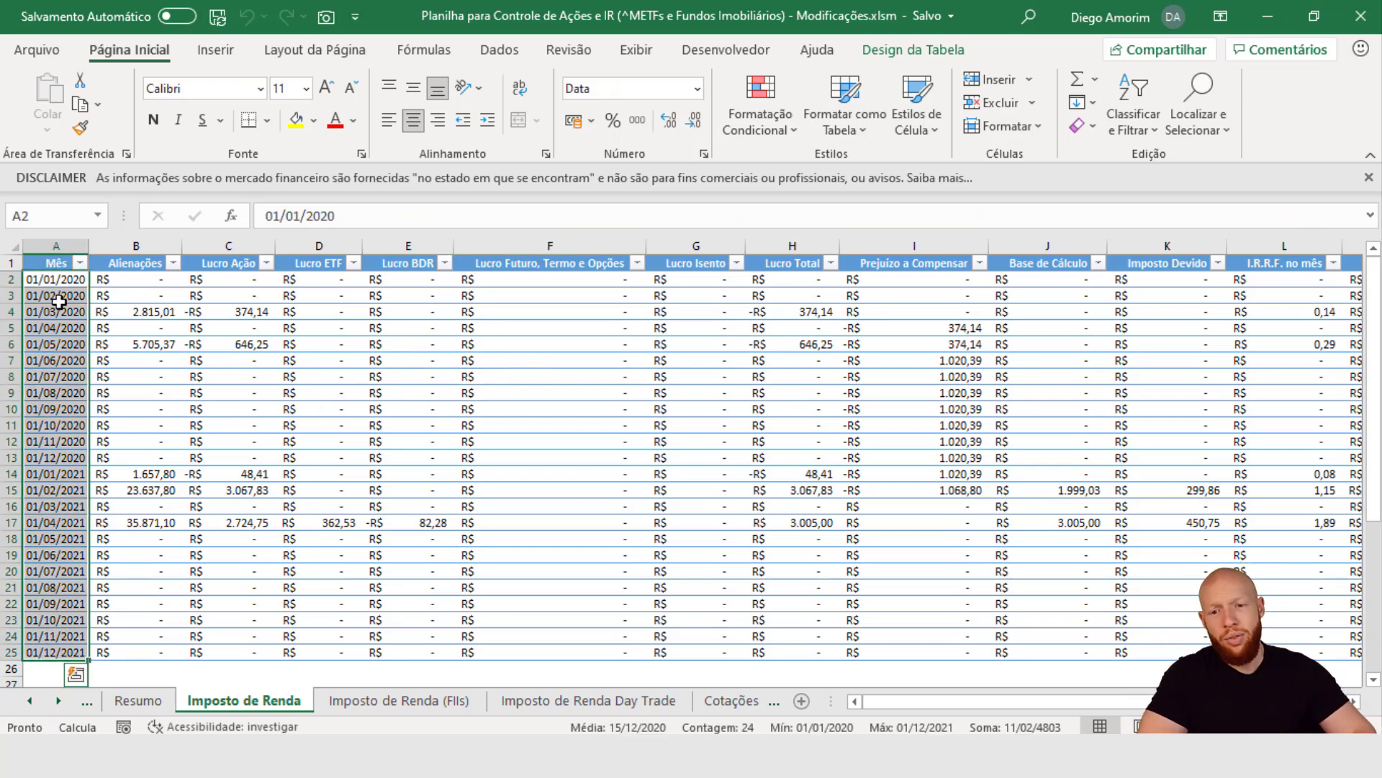
key("alt+Tab")
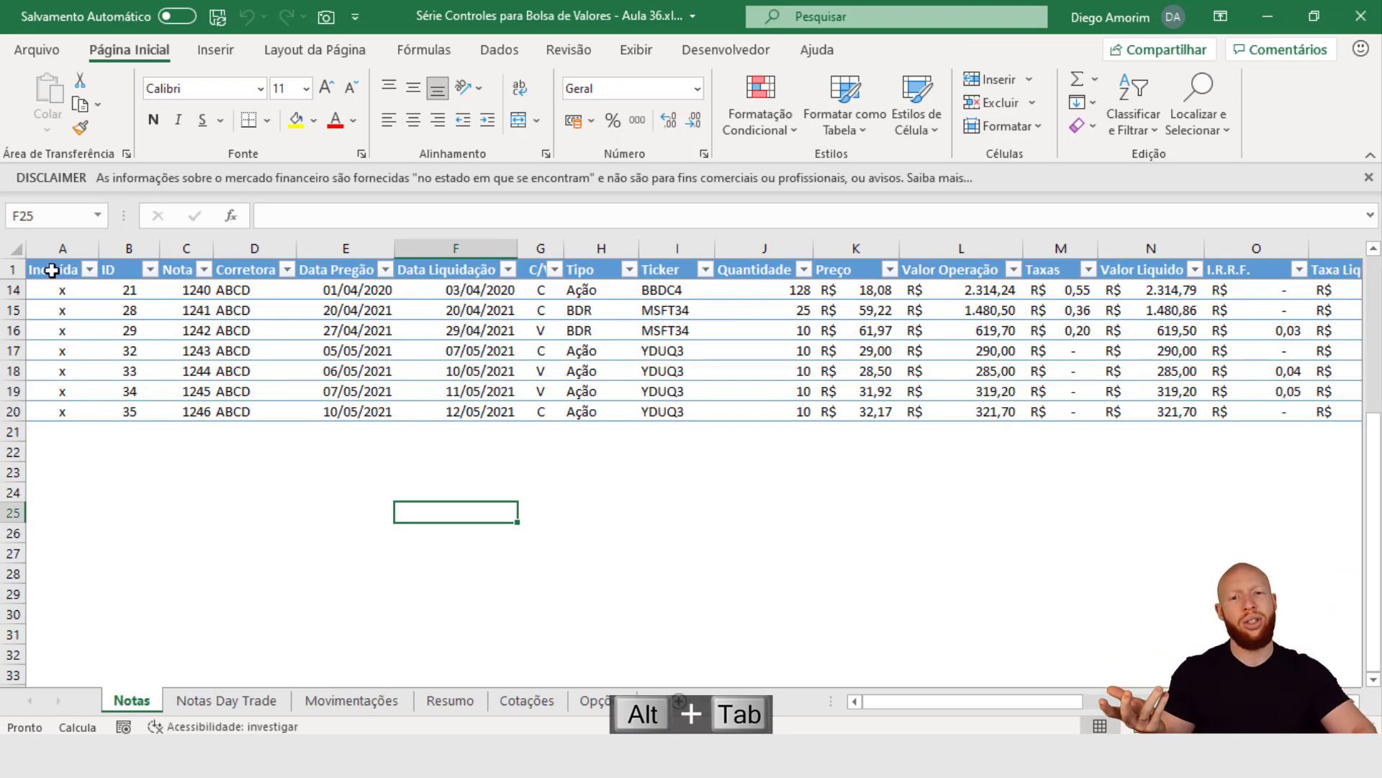
left_click_drag(52, 270, 1152, 270)
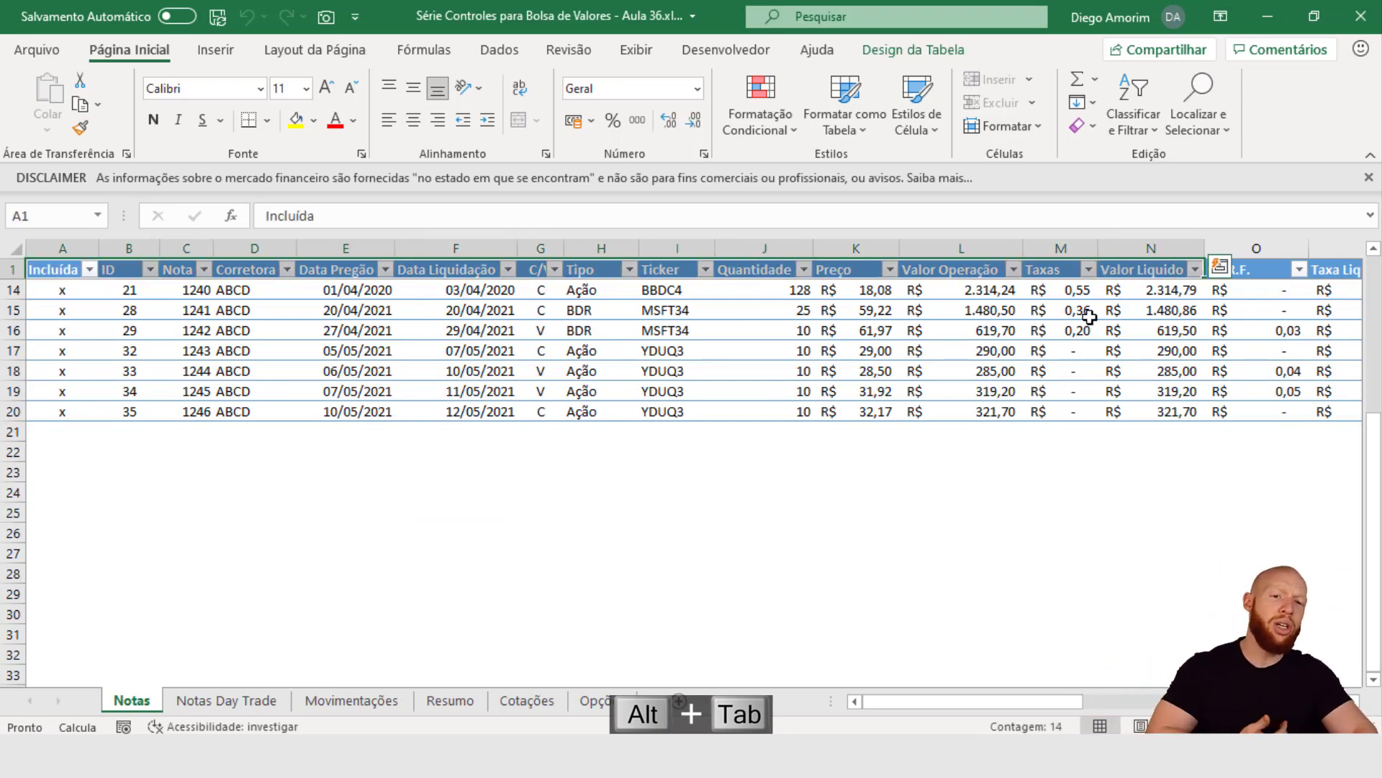
left_click(1089, 317)
key("alt+Tab")
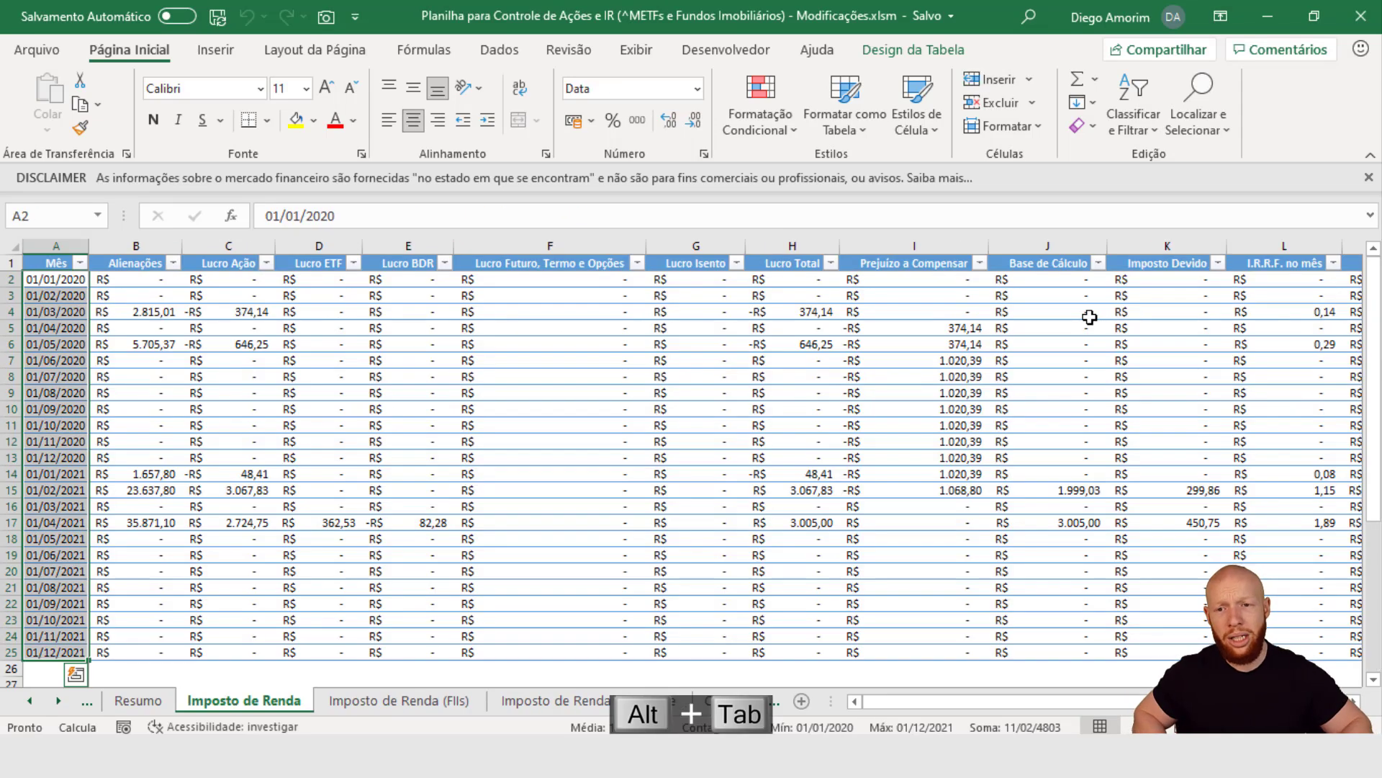
- Copy the entire header row of the Imposto de Renda table and return to the Aula 36 workbook
key("Up")
key("ctrl+shift+Right")
key("ctrl+c")
key("alt+Tab")
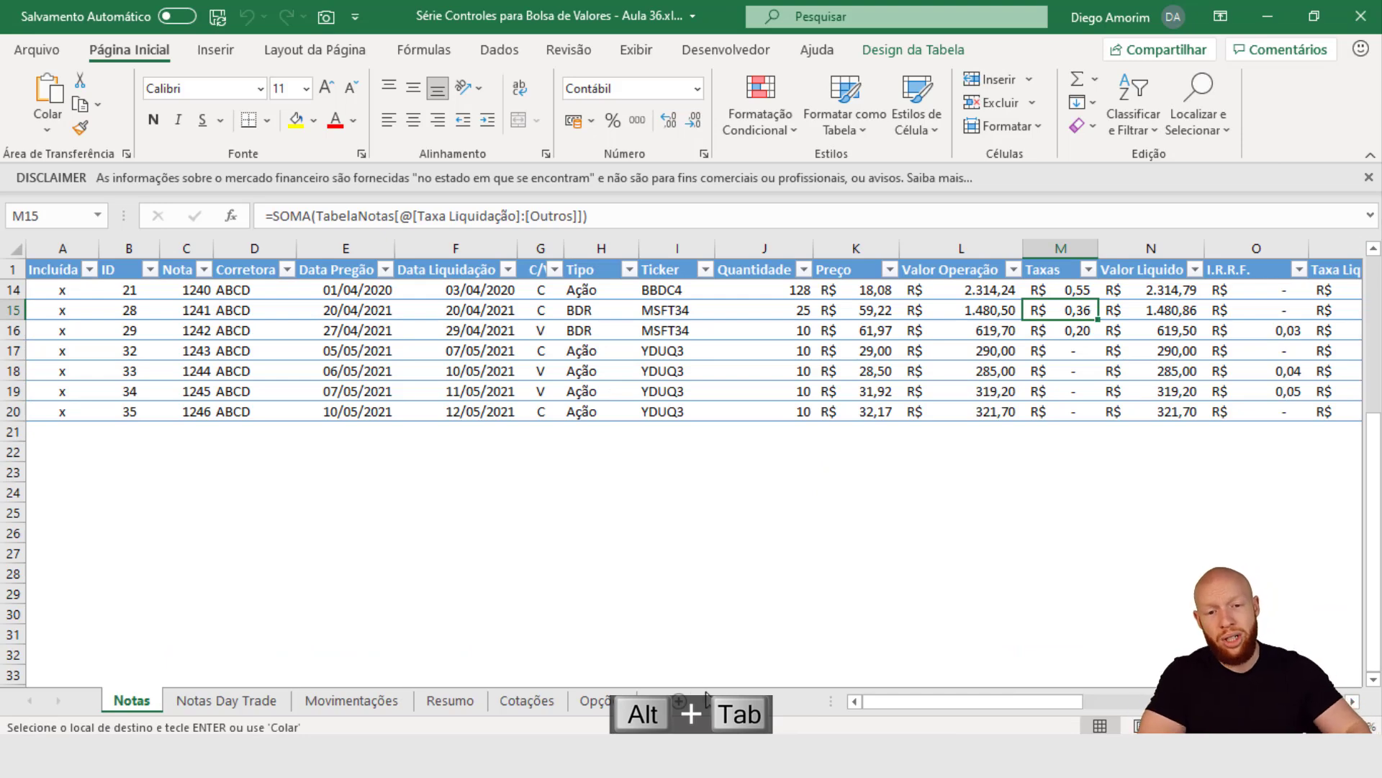
- Add a new sheet between Resumo and Cotações and name it Imposto de Renda
left_click(679, 699)
left_click_drag(203, 701, 573, 700)
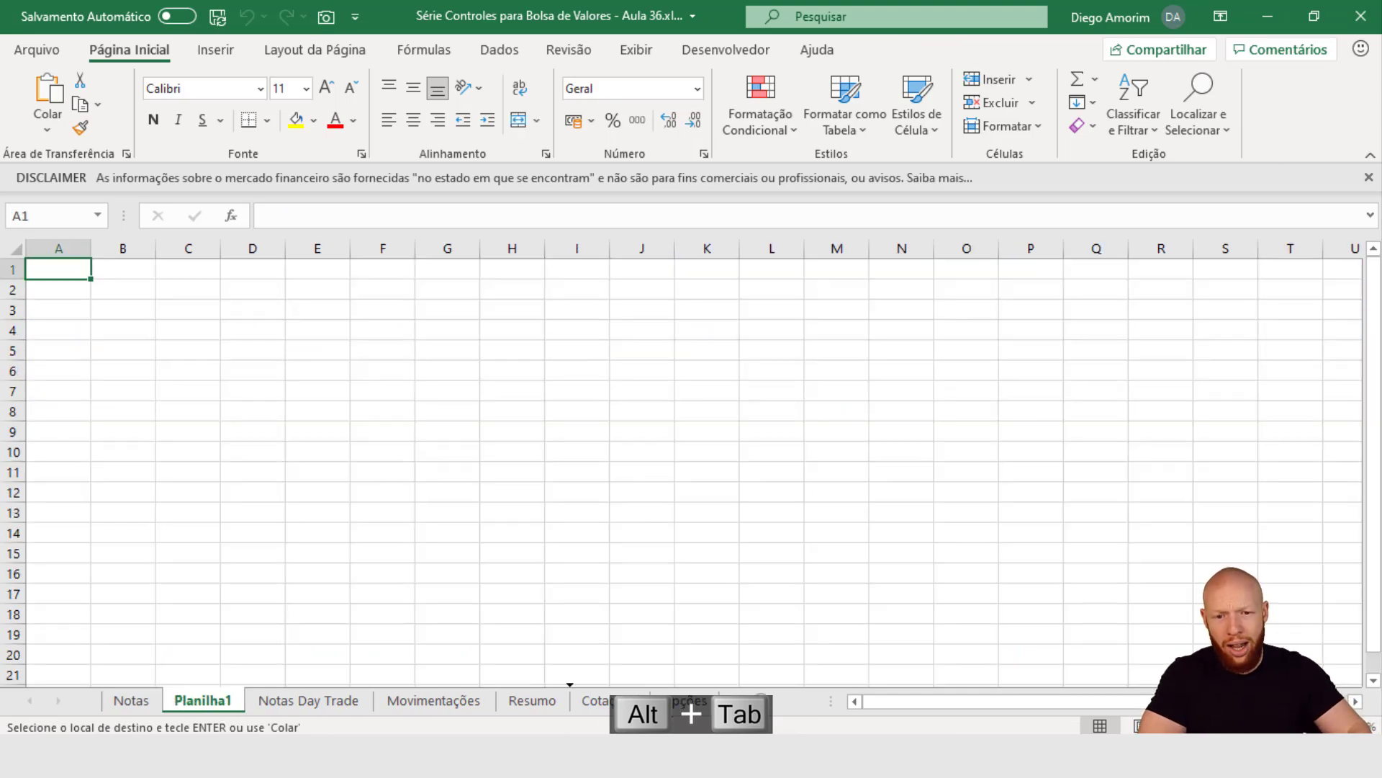
left_click_drag(675, 712, 613, 710)
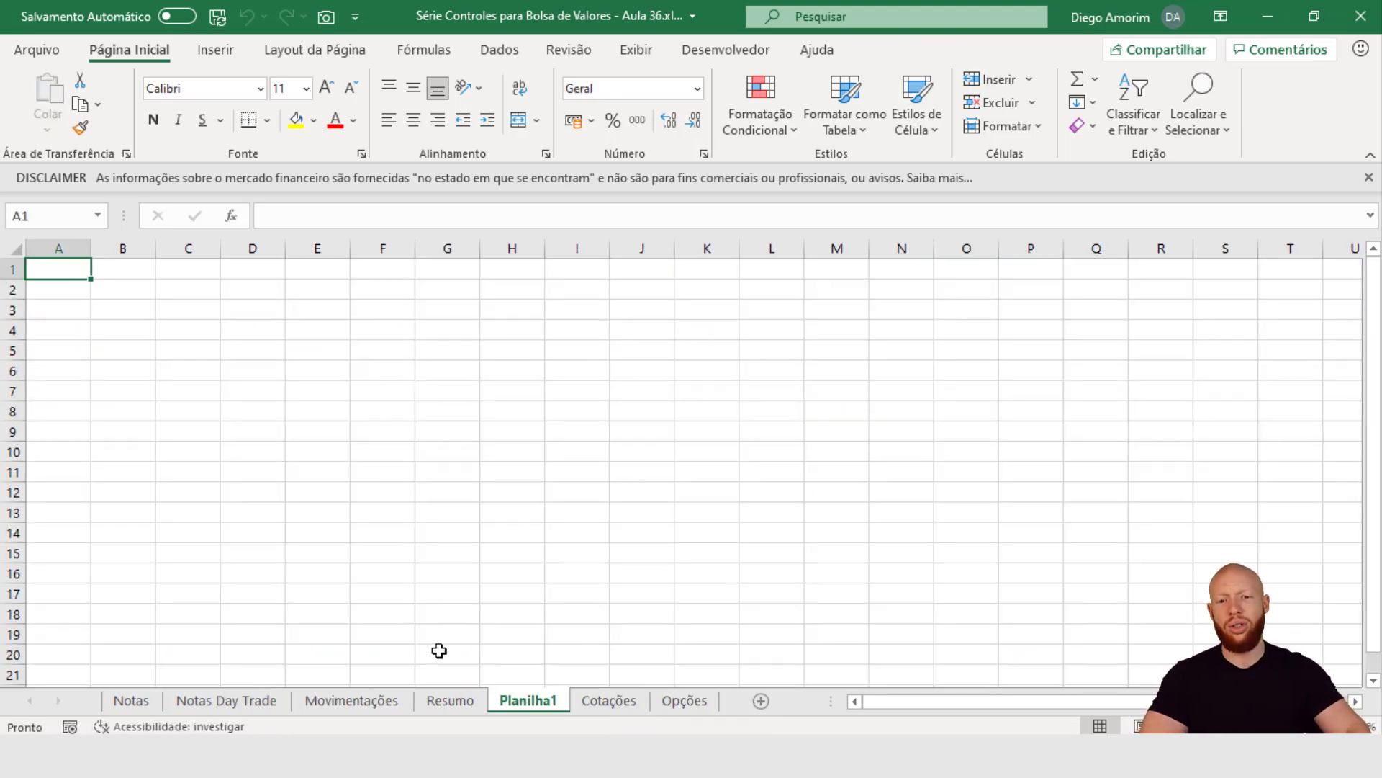
double_click(529, 702)
type("I")
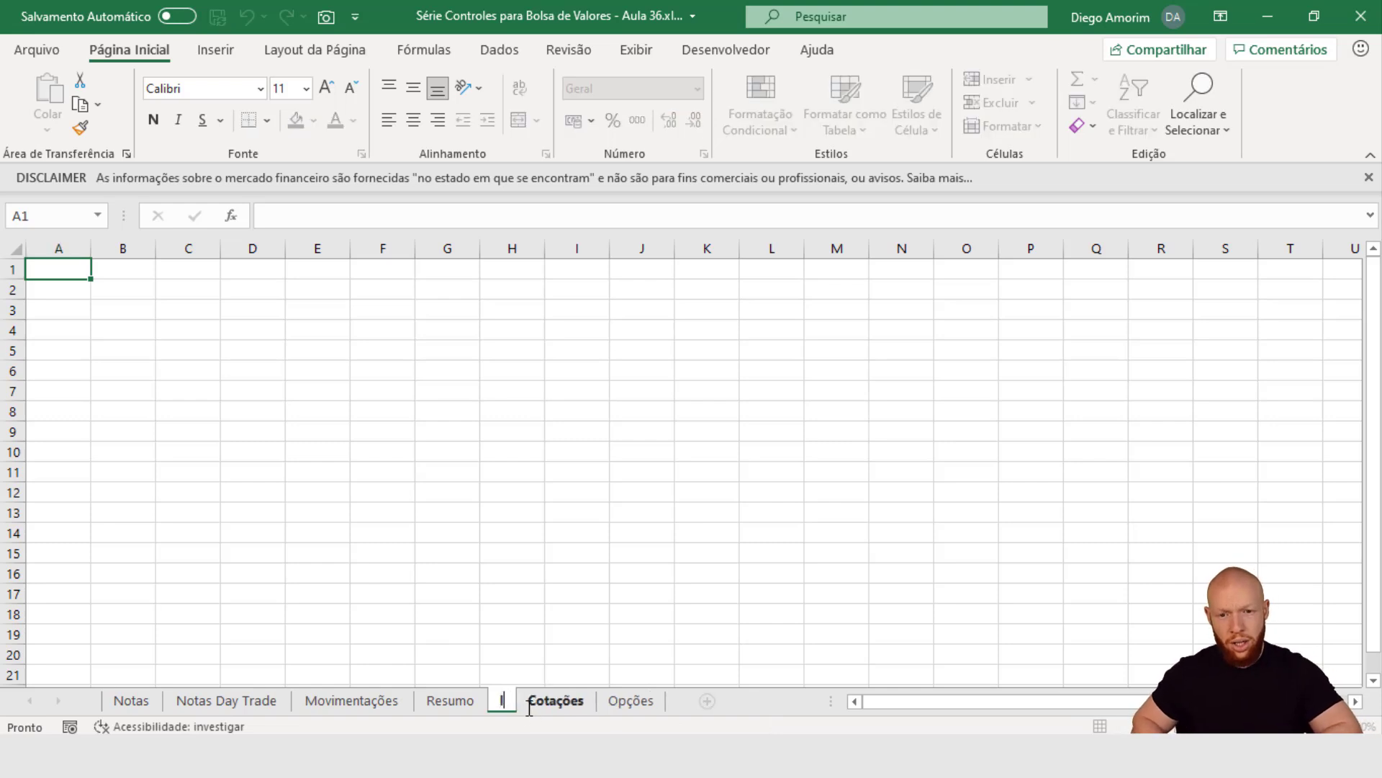
type("mposto de Renda")
key("Return")
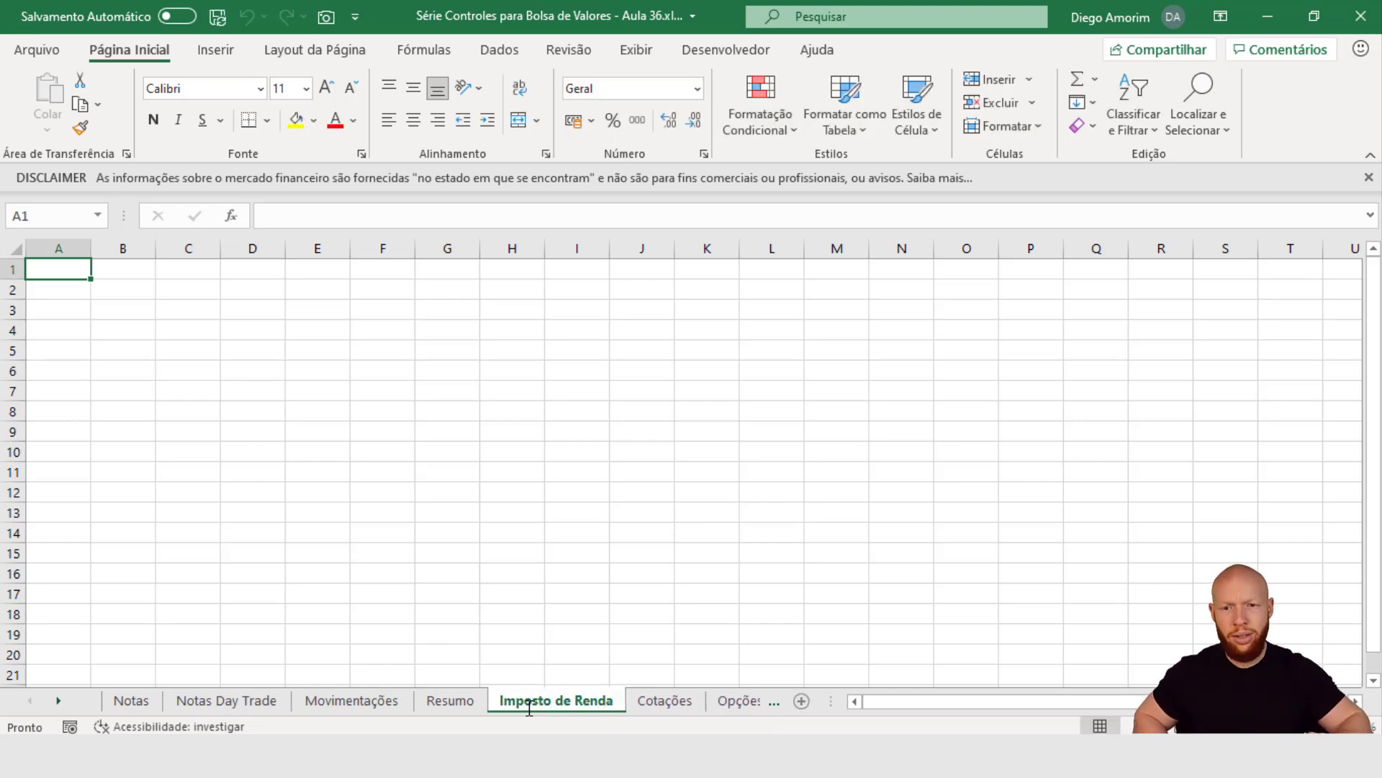
- Copy the tax table's header row from the reference workbook again and paste it at A1 of the new Imposto de Renda sheet
key("ctrl+v")
key("alt+Tab")
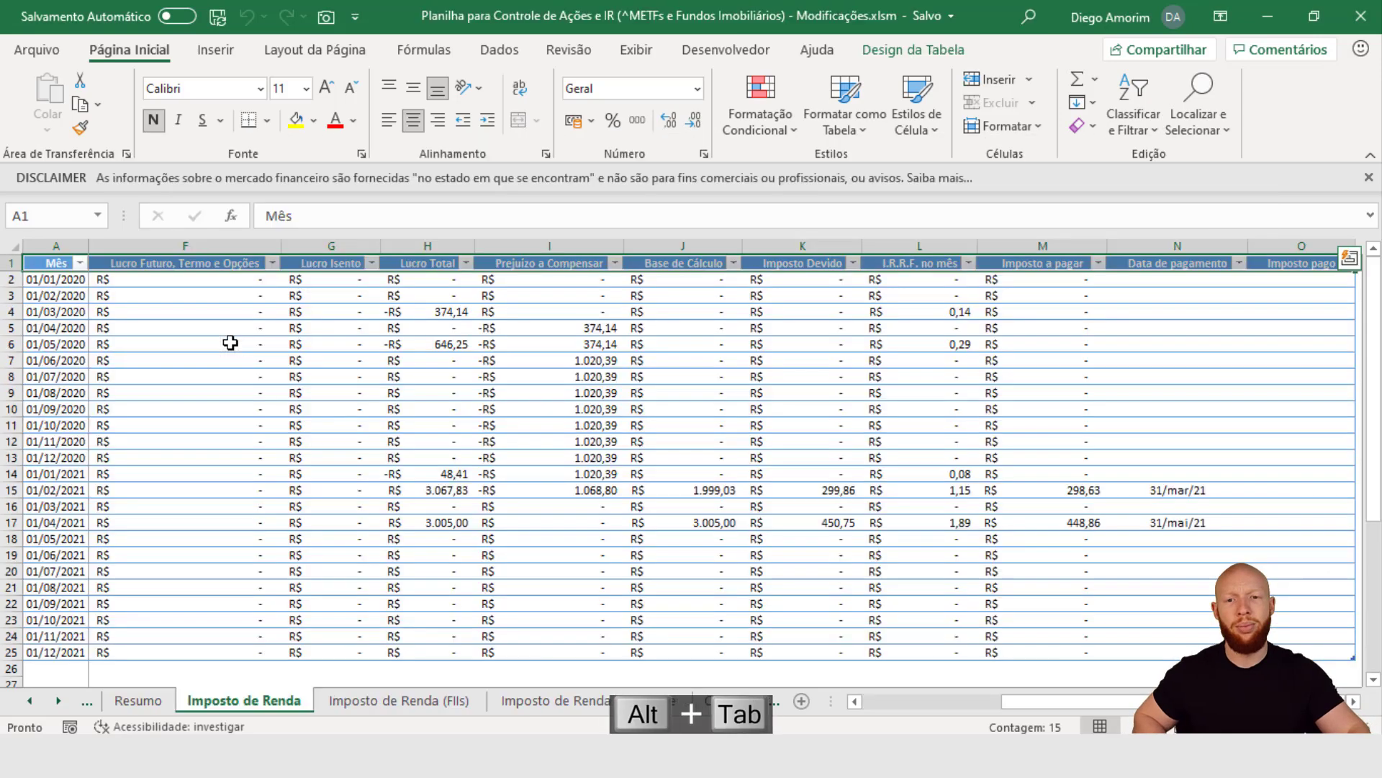
key("ctrl+c")
key("alt+Tab")
key("ctrl+v")
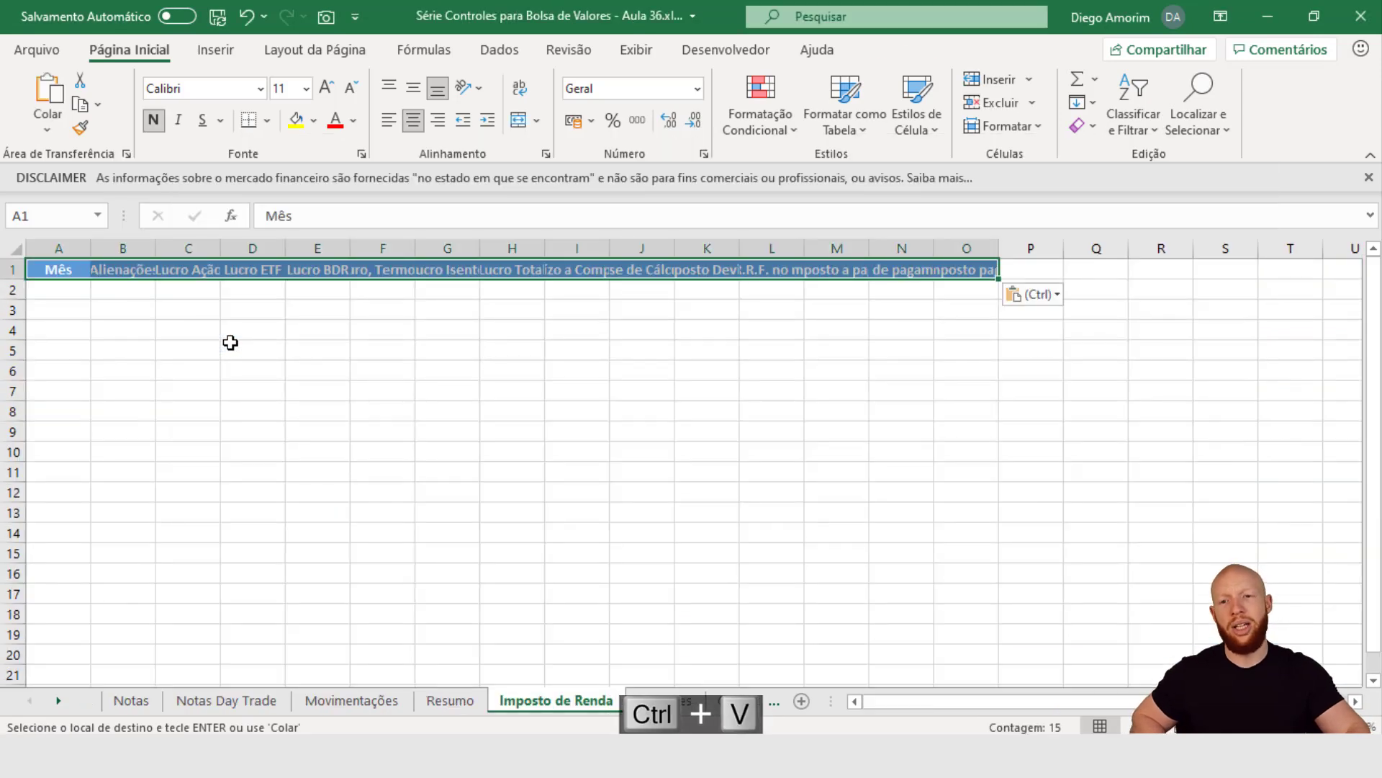
- Autofit the width of all columns on the Imposto de Renda sheet to their headers
left_click(14, 249)
double_click(90, 249)
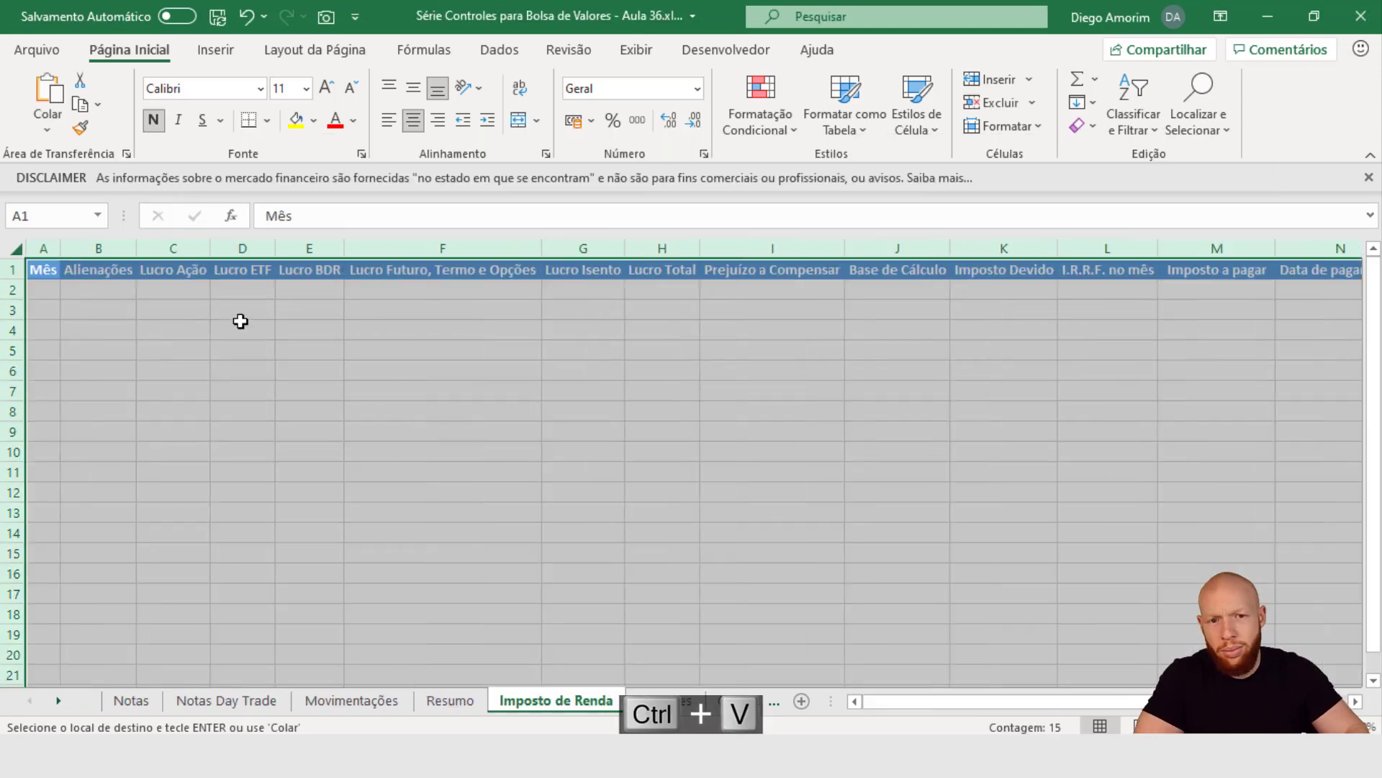
left_click(263, 296)
left_click(348, 273)
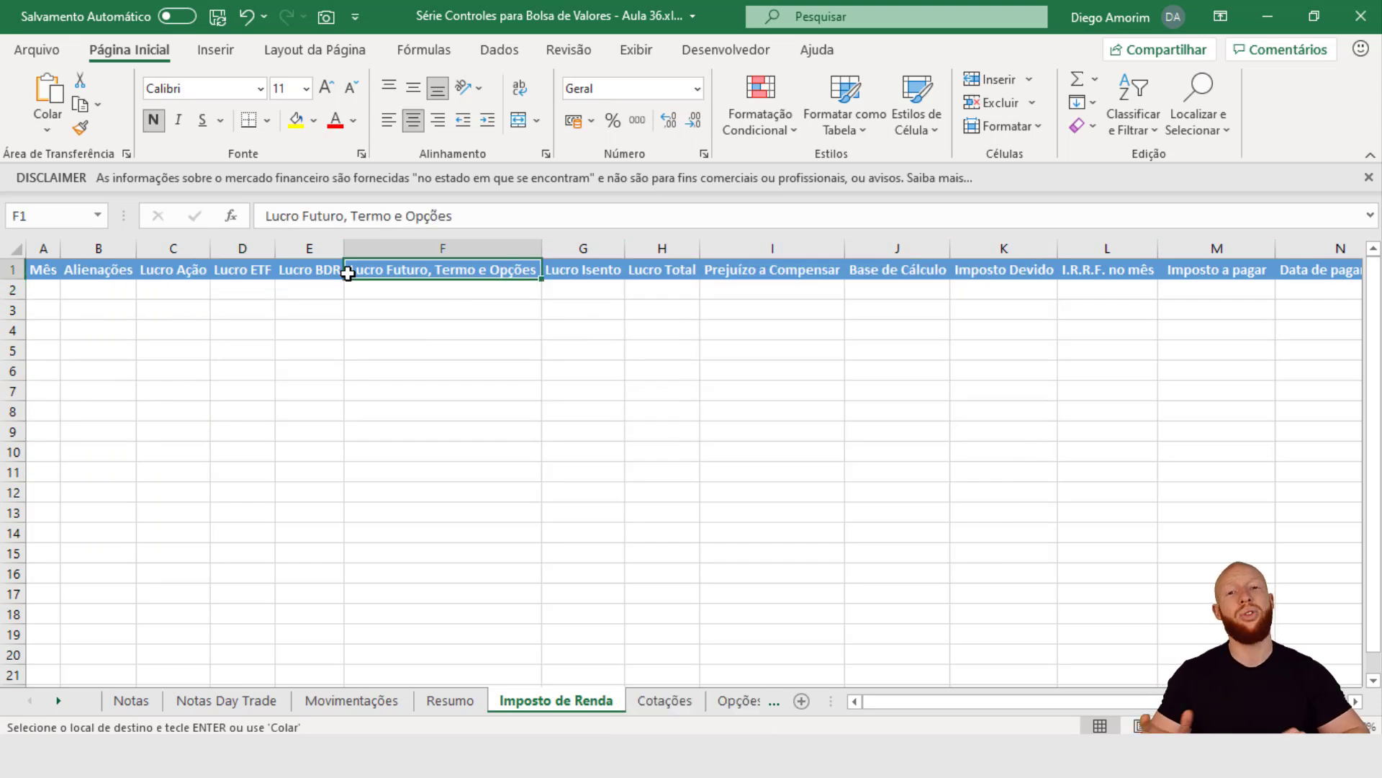
key("Left")
key("Left")
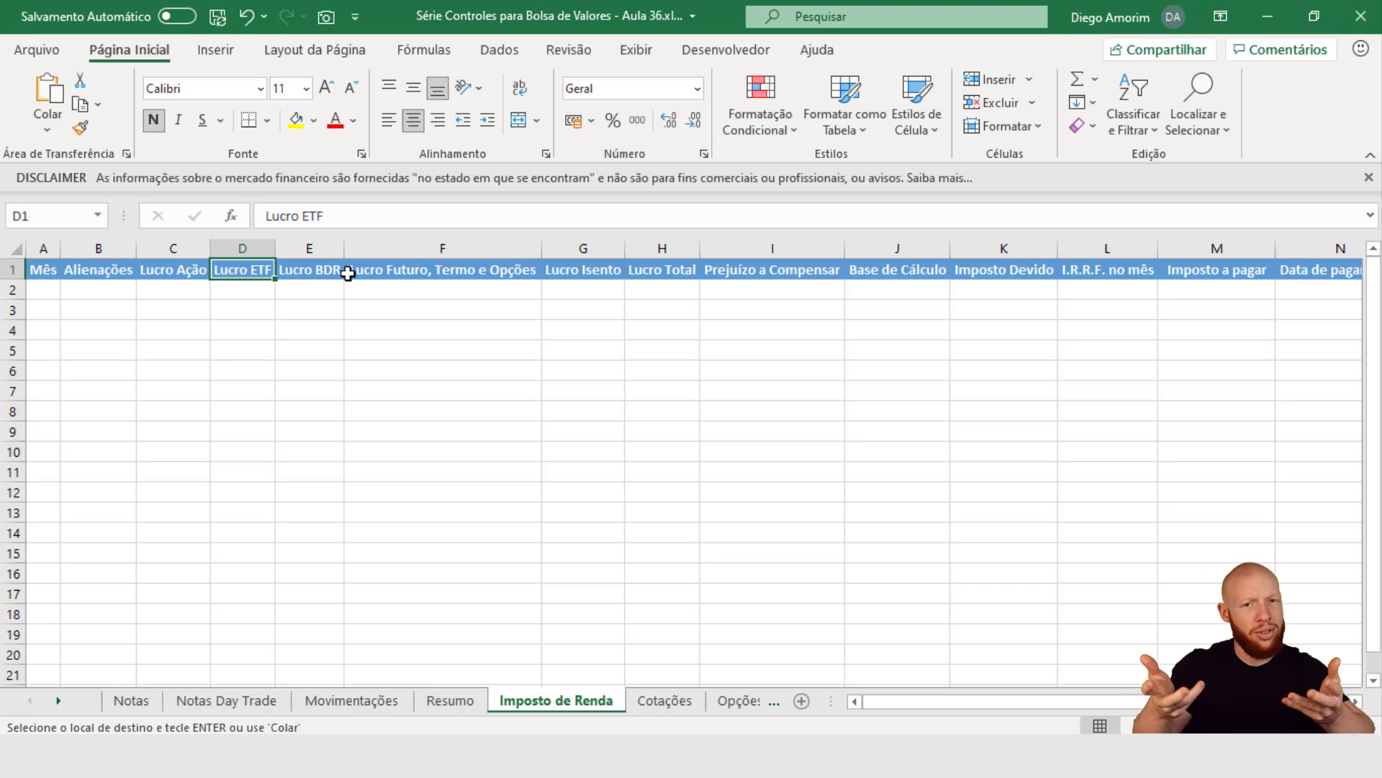
key("ctrl+Home")
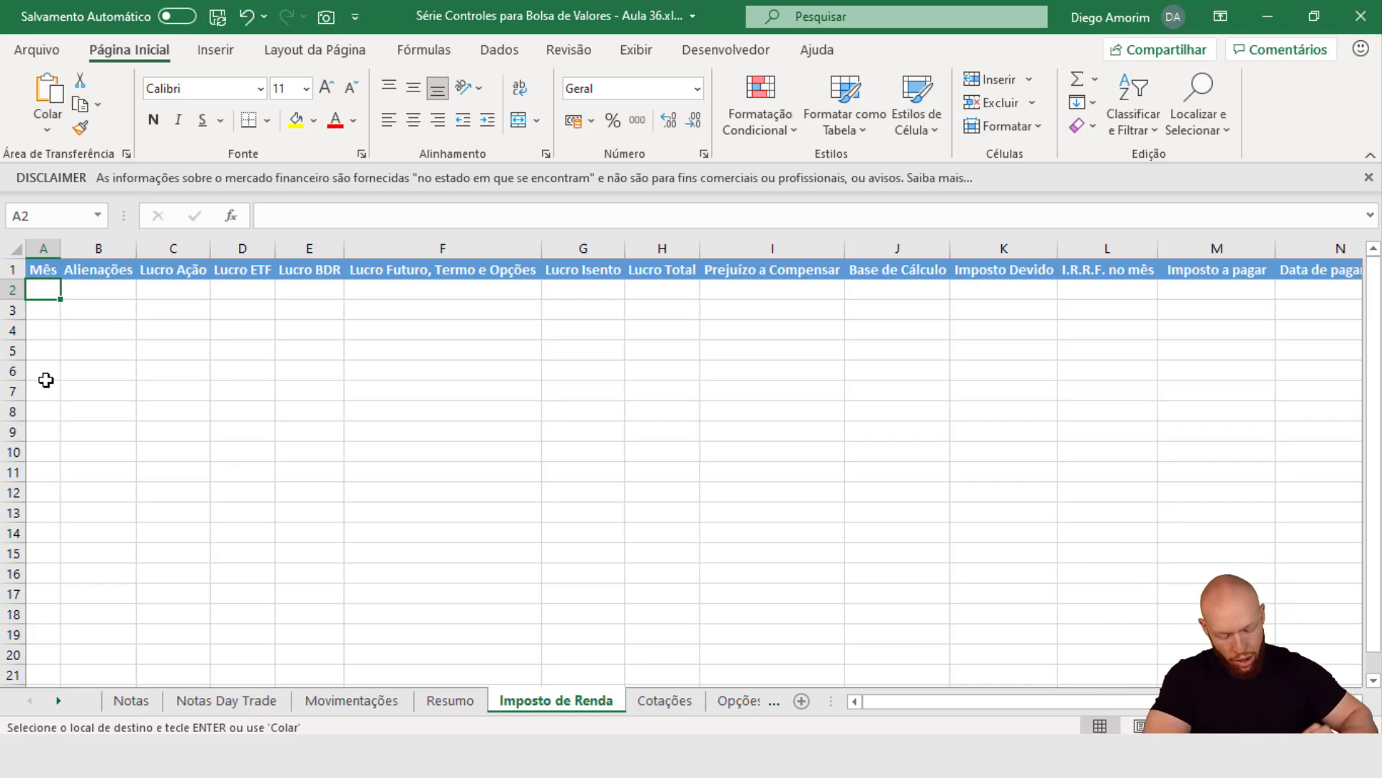
key("alt+Tab")
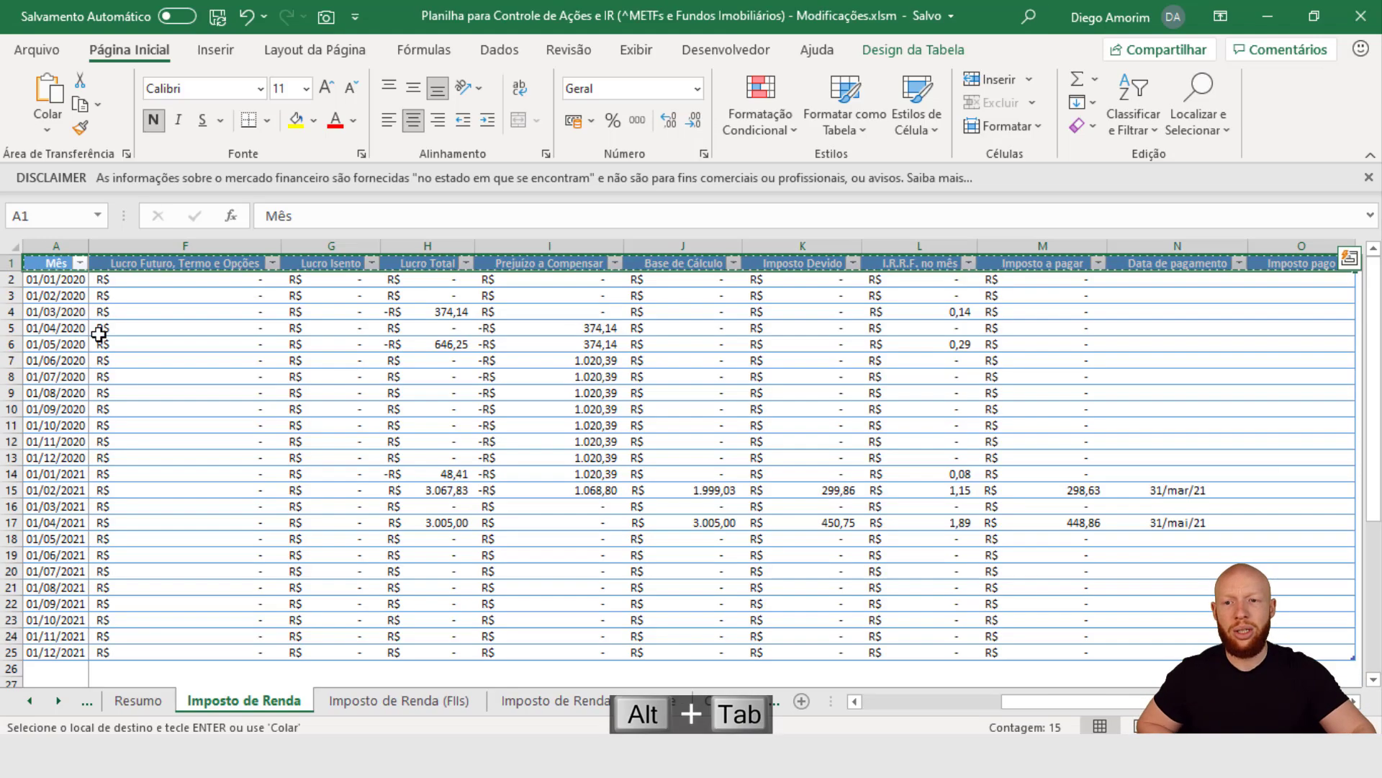
key("alt+Tab")
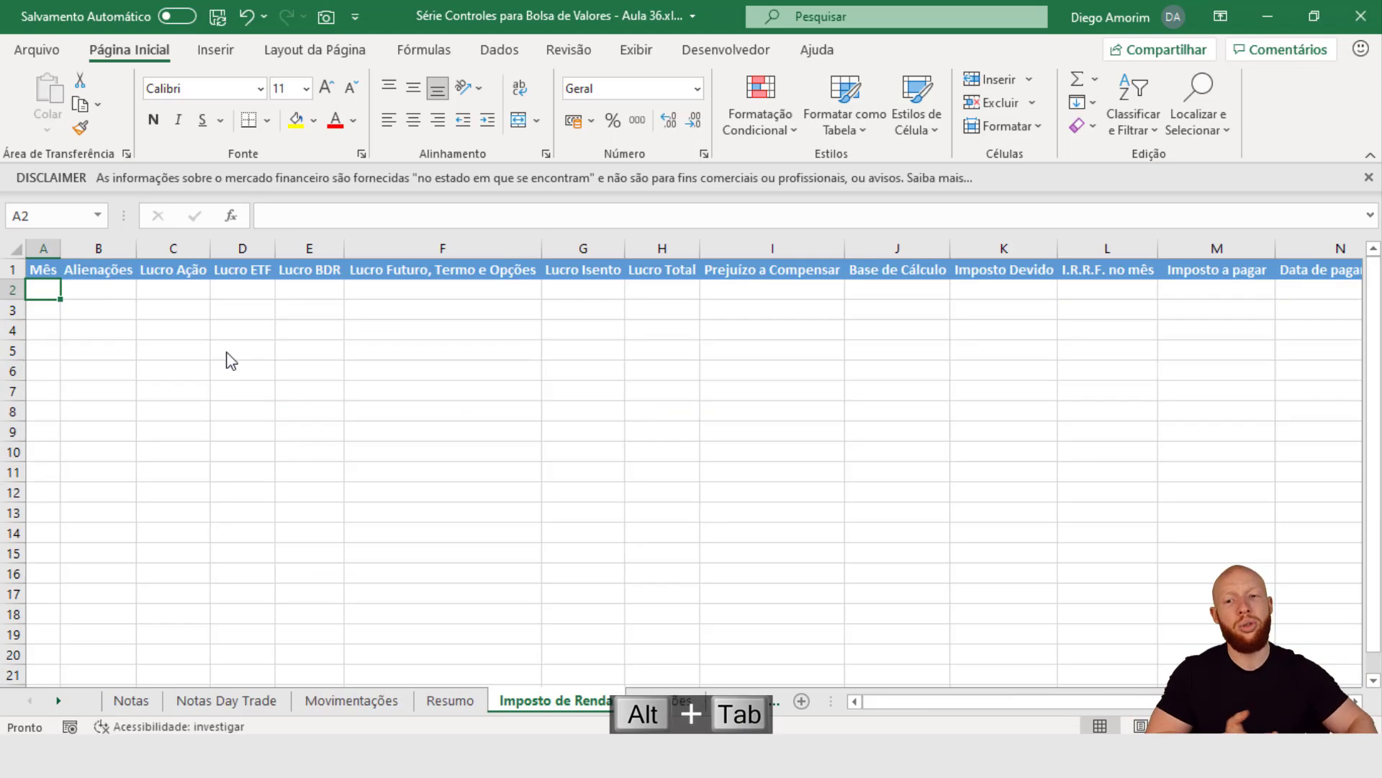
- Enter 01/01/2020 as the first month in cell A2 of the Imposto de Renda sheet
type("1/1/20")
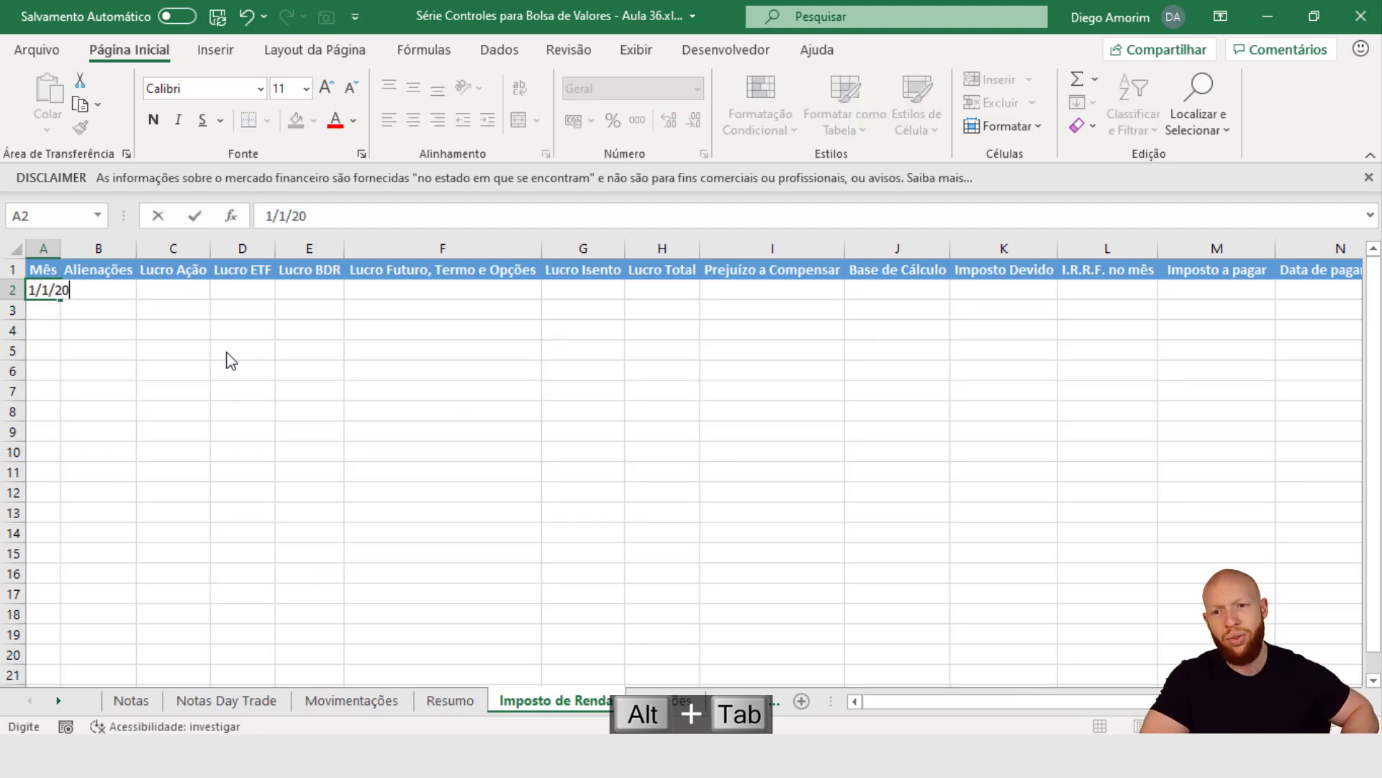
key("Return")
key("Up")
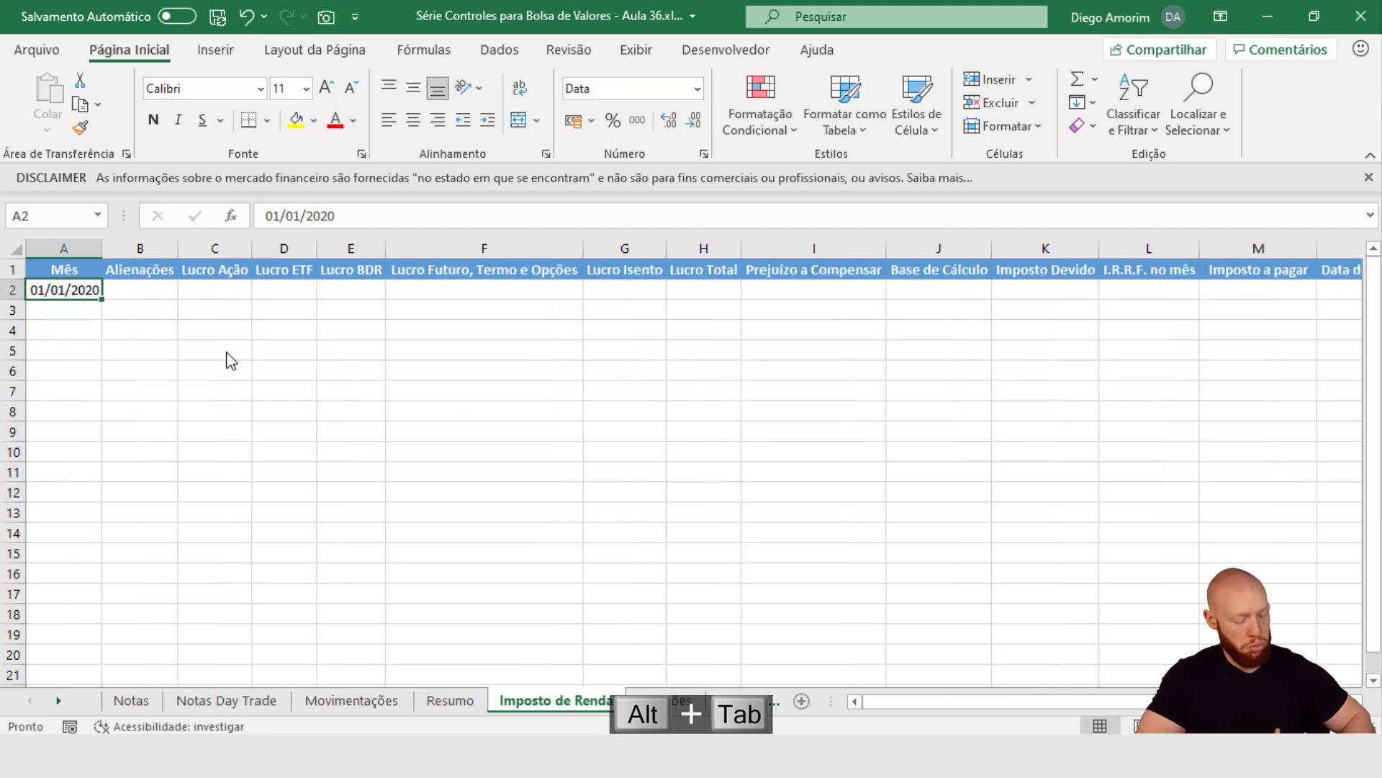
- Try 01/01/2018 as the starting month in A2, and set it back to 01/01/2020
type("1/1/18")
key("Return")
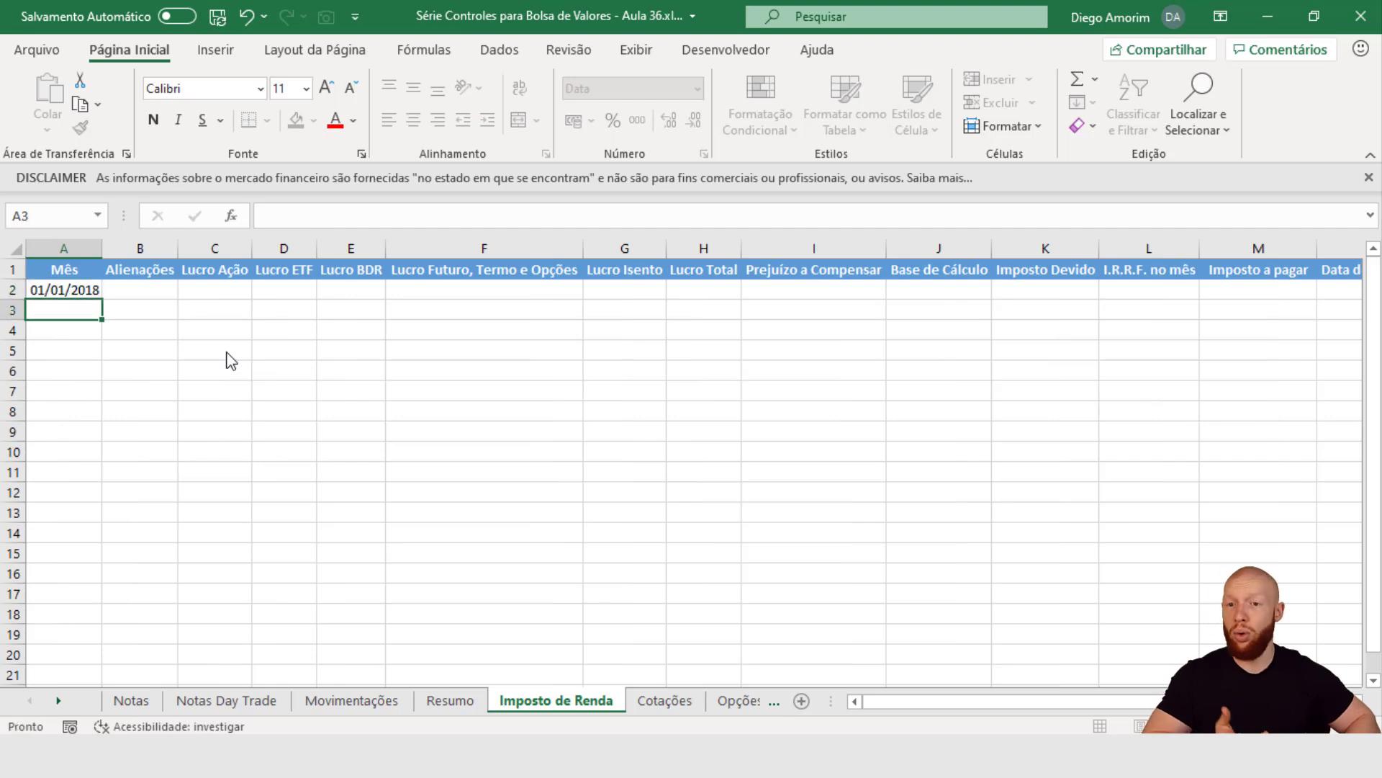
key("Up")
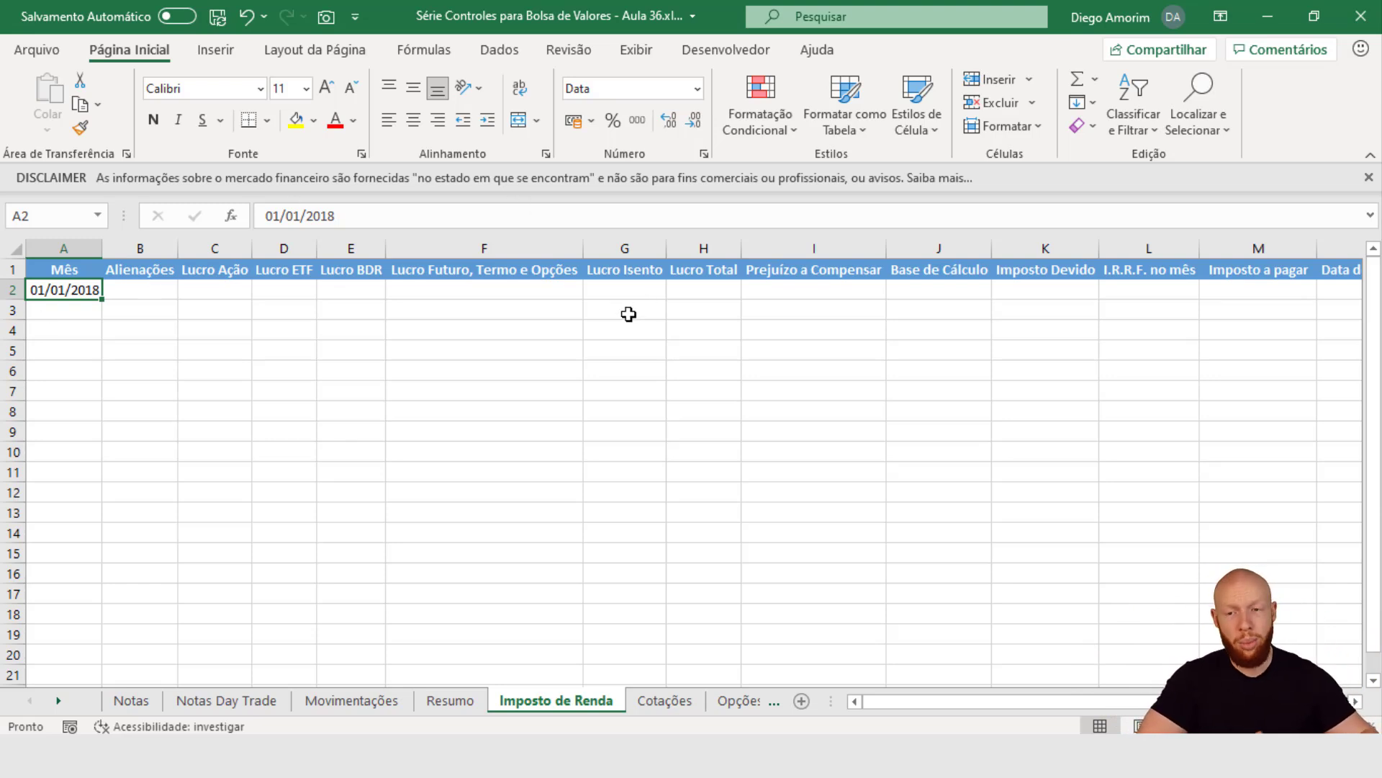
type("1/1/2020")
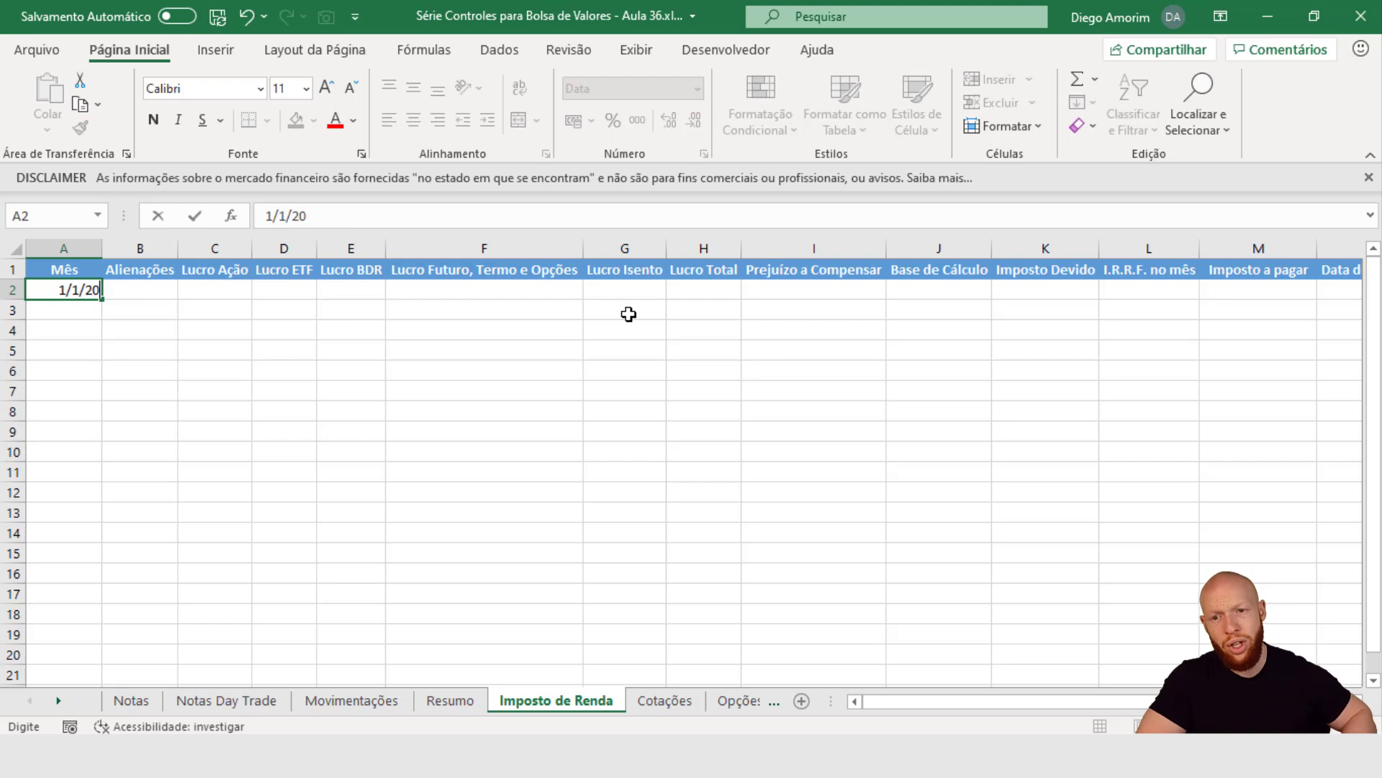
key("Return")
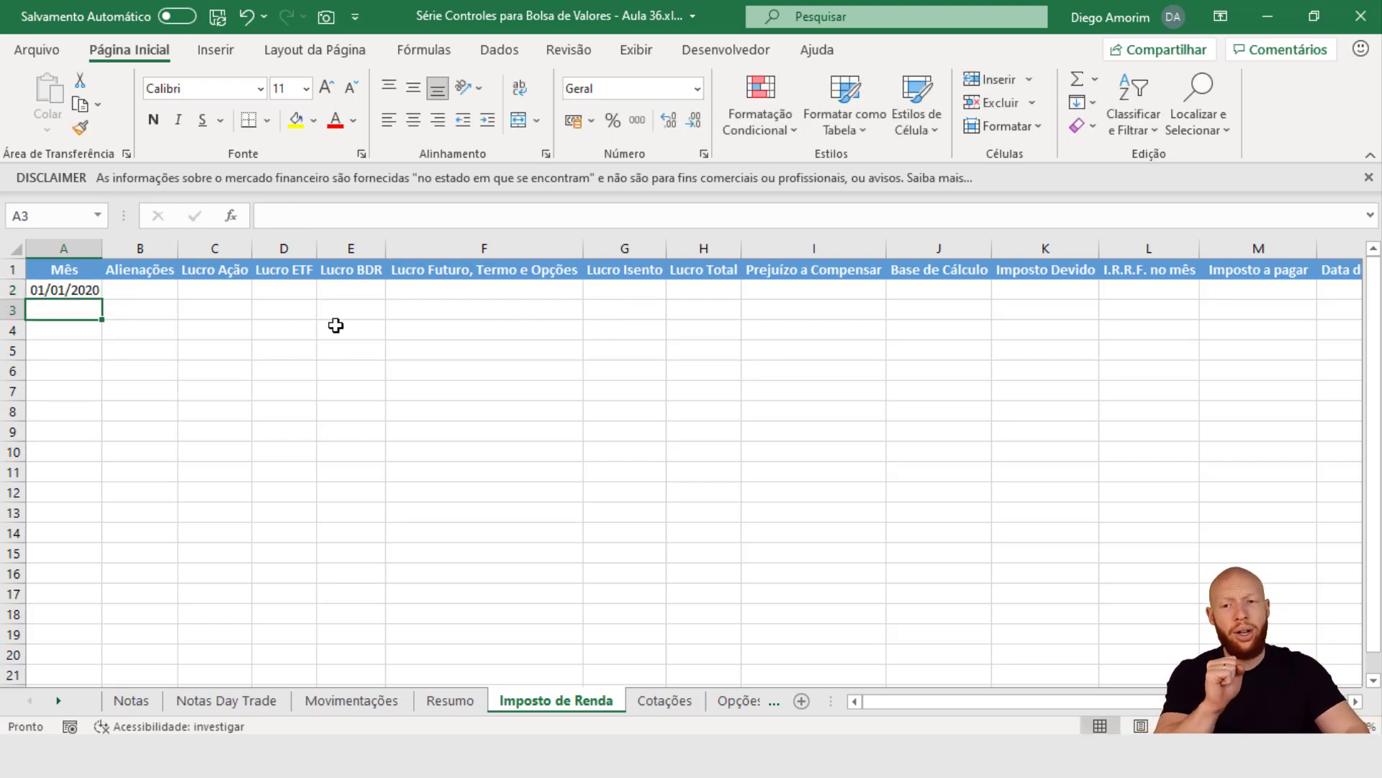
- Try the default fill of the A2 date down to A19, look over the dates, and undo the fill
left_click(98, 293)
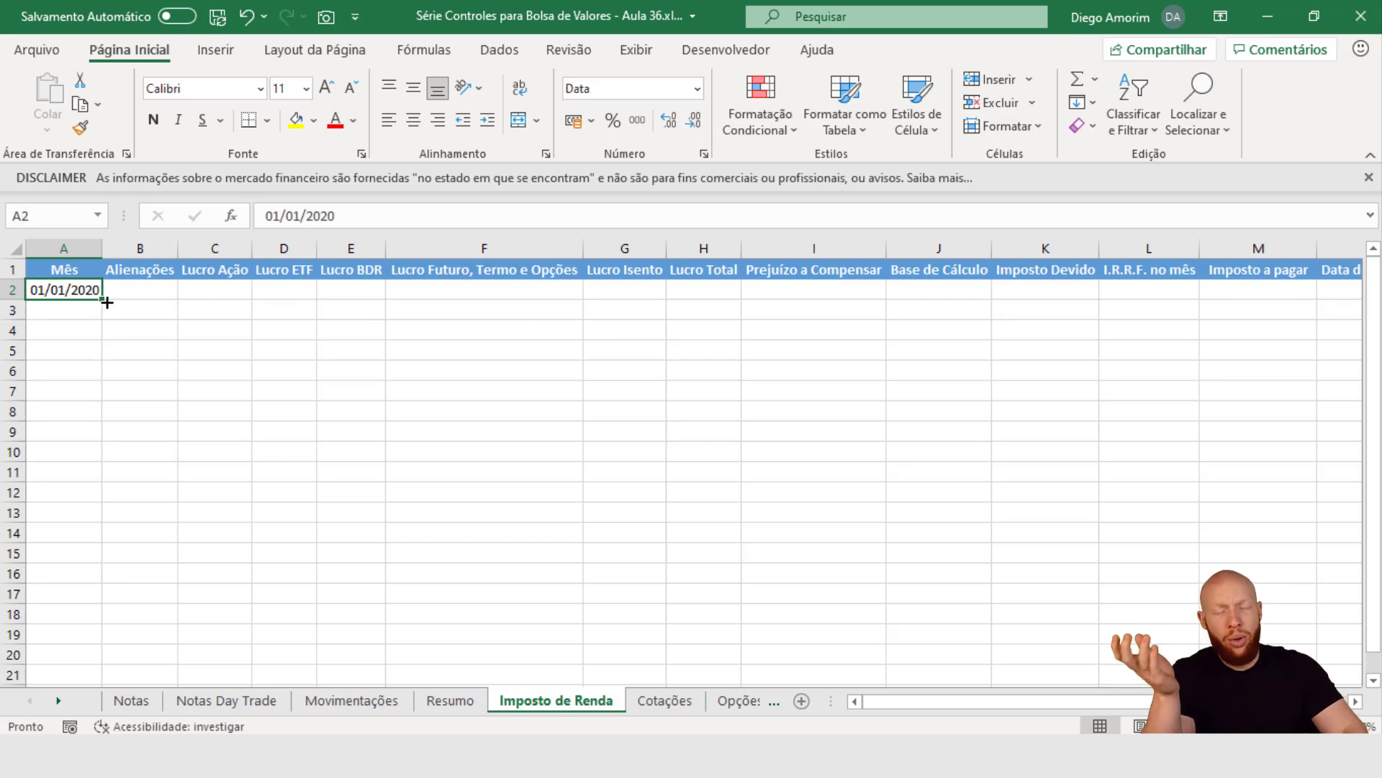
left_click_drag(106, 301, 110, 637)
left_click(72, 311)
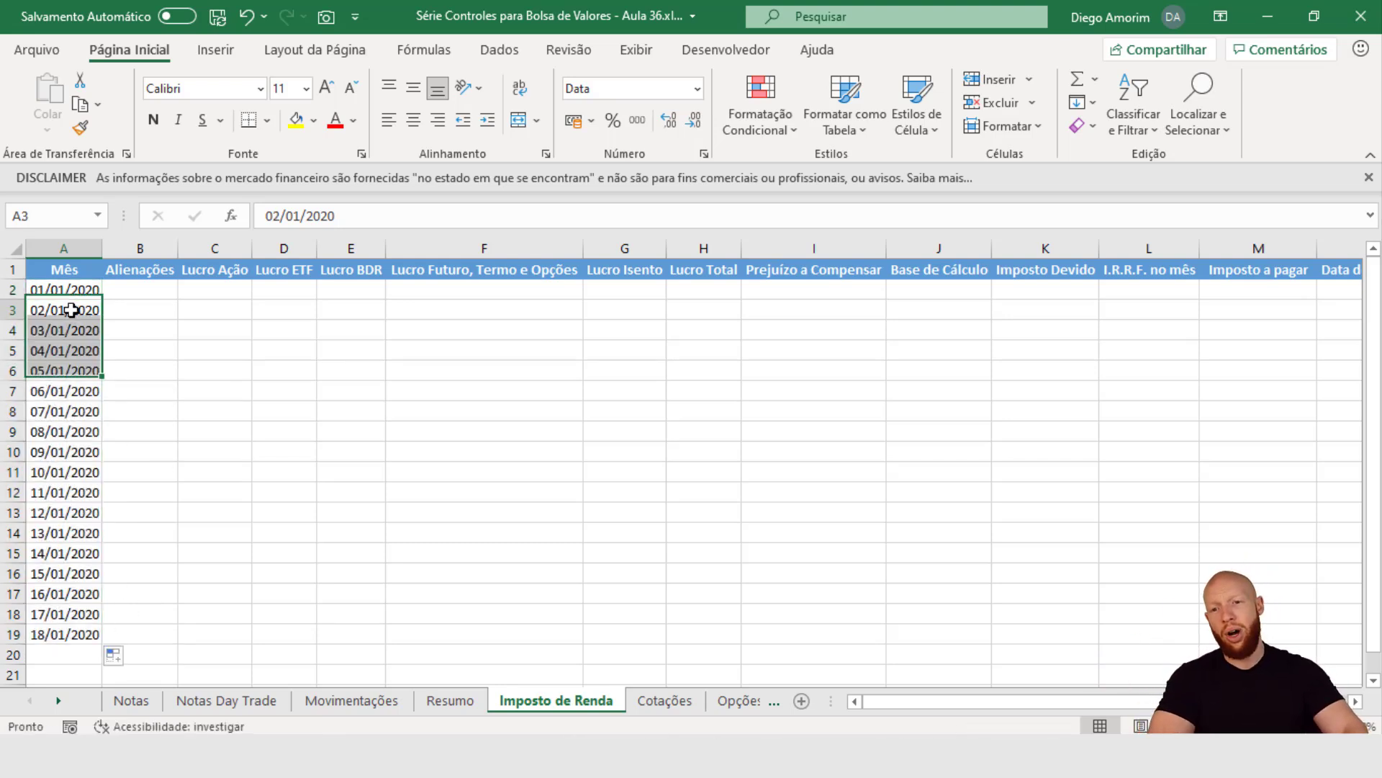
left_click(65, 337)
left_click(59, 366)
left_click(61, 452)
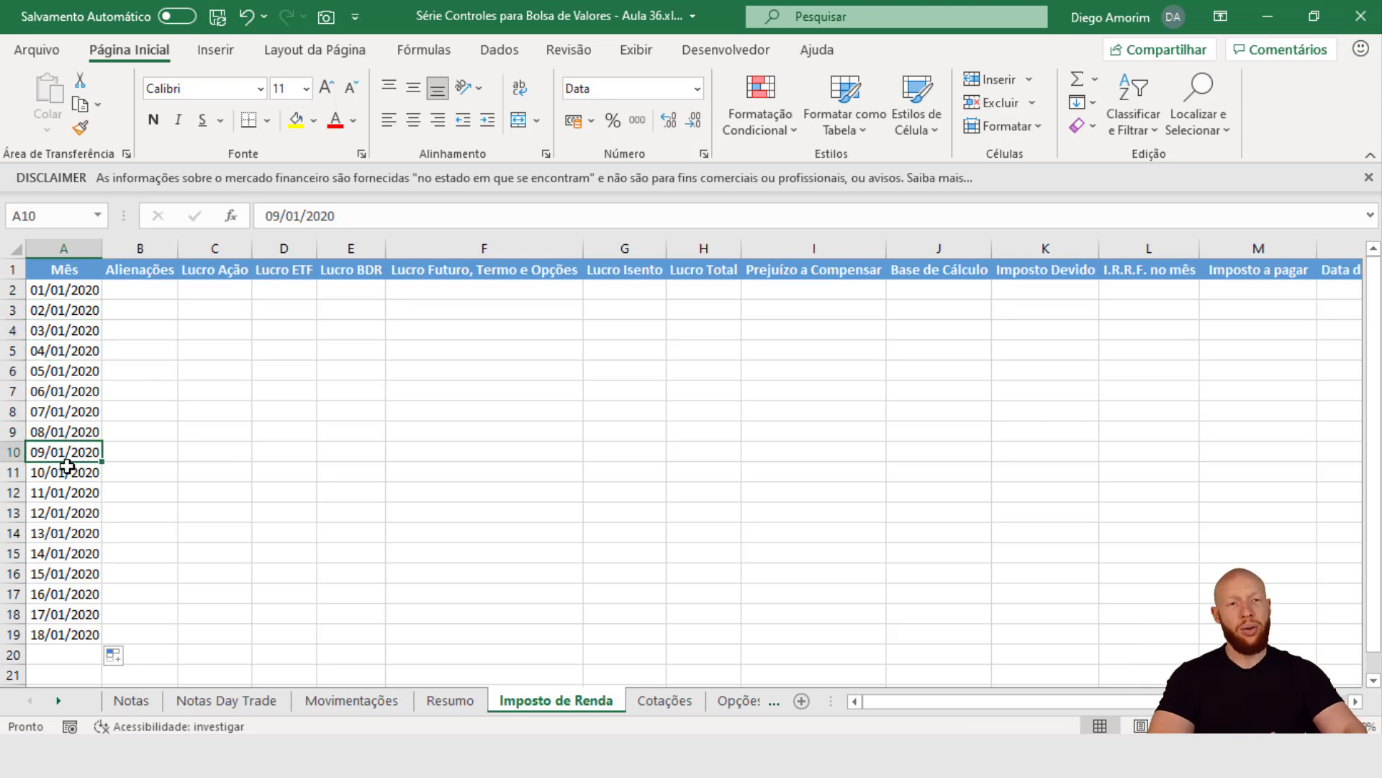
key("ctrl+z")
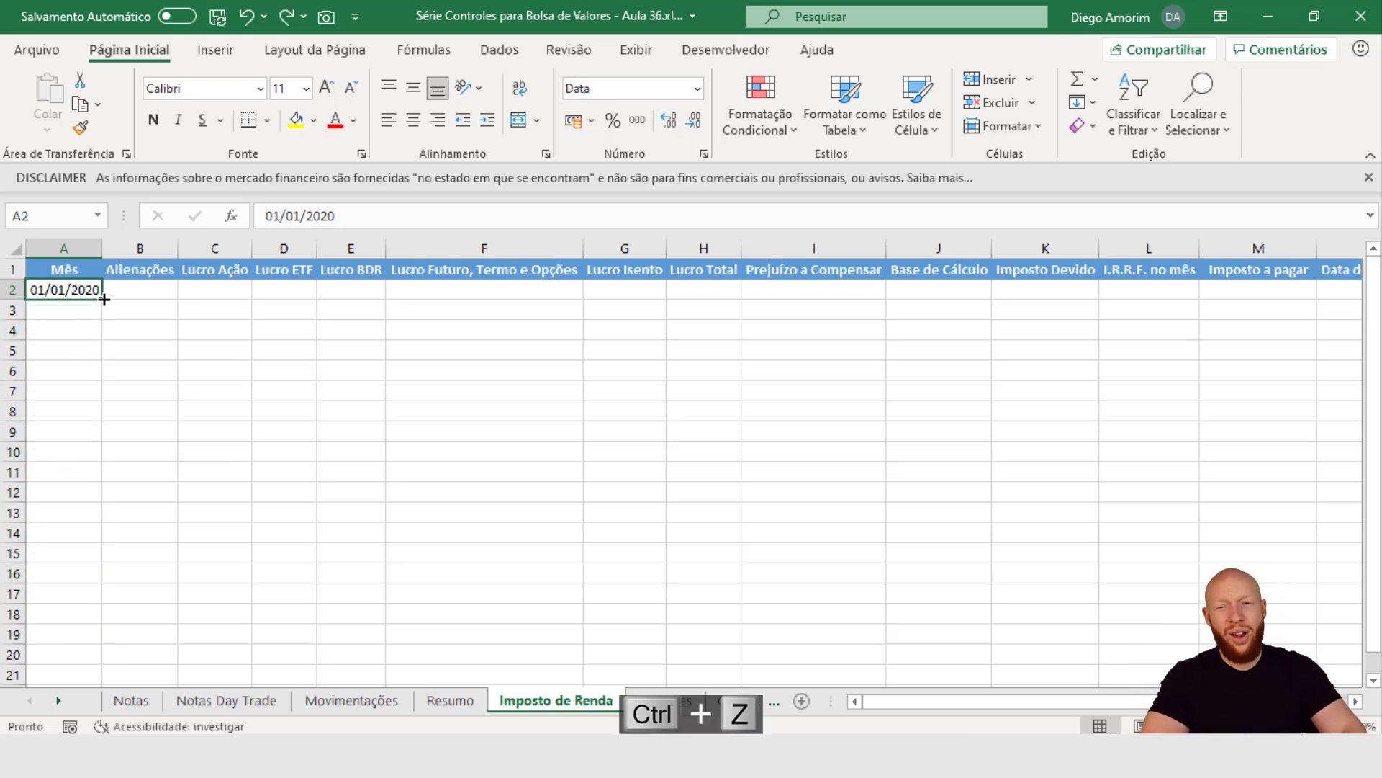
- Fill the Mês column from A2 down to A26 as a series of consecutive months
left_click_drag(104, 299, 149, 559)
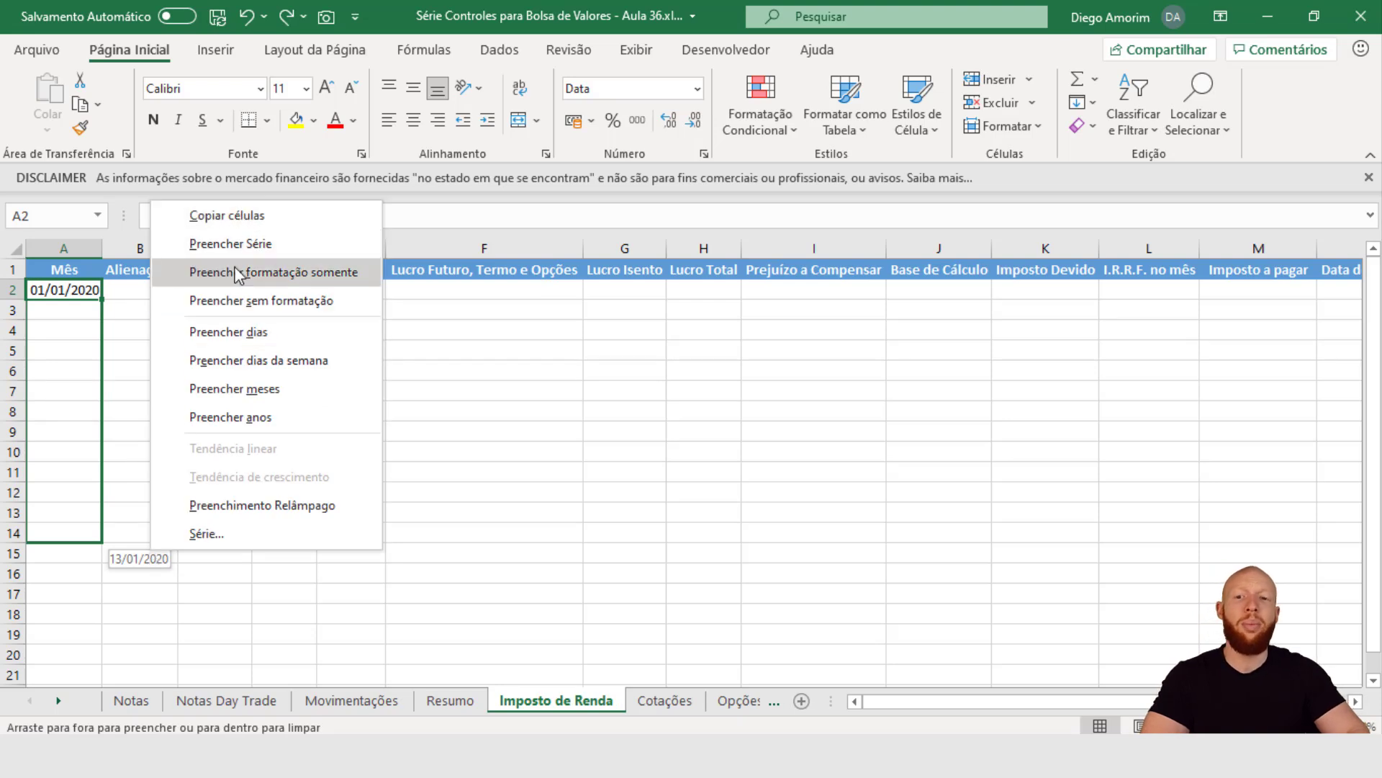
left_click(303, 401)
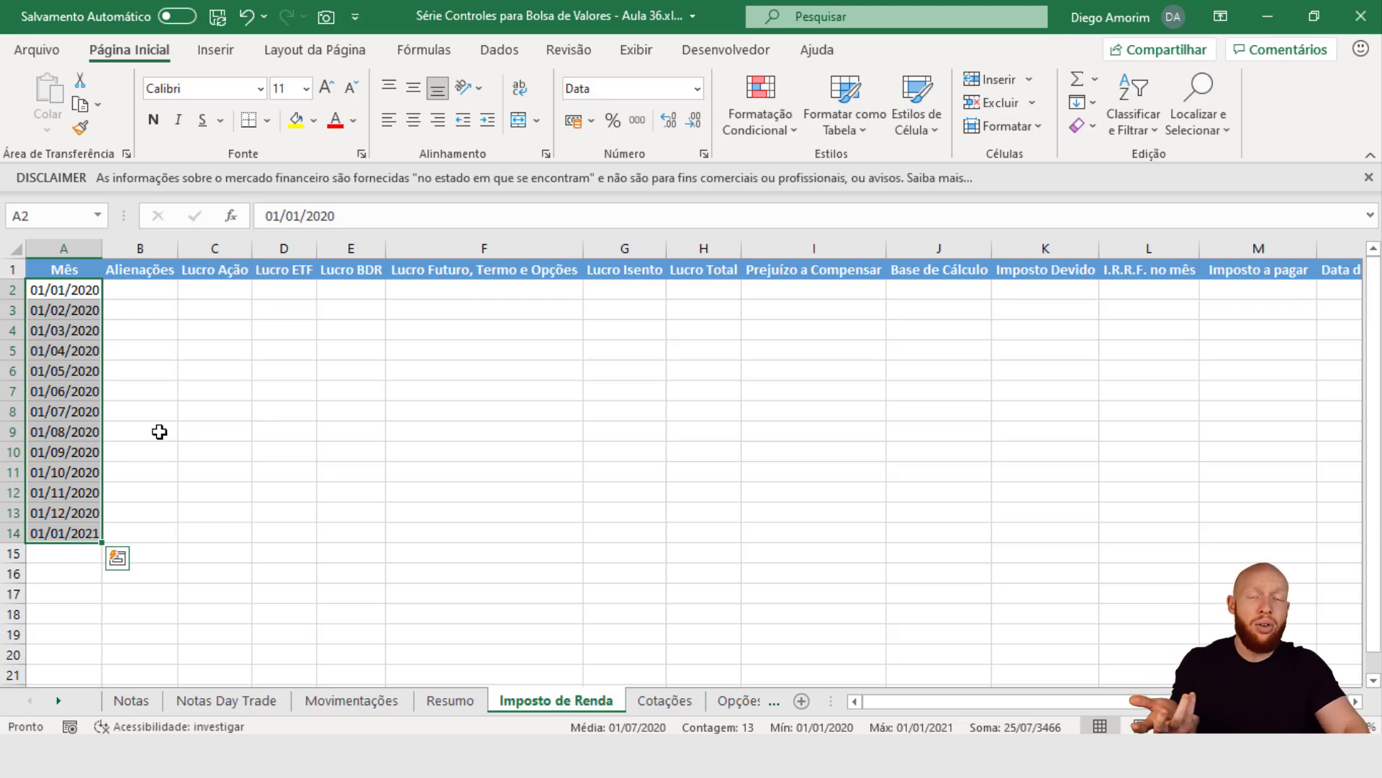
scroll(154, 429, "down", 1)
scroll(154, 429, "up", 1)
scroll(117, 472, "down", 1)
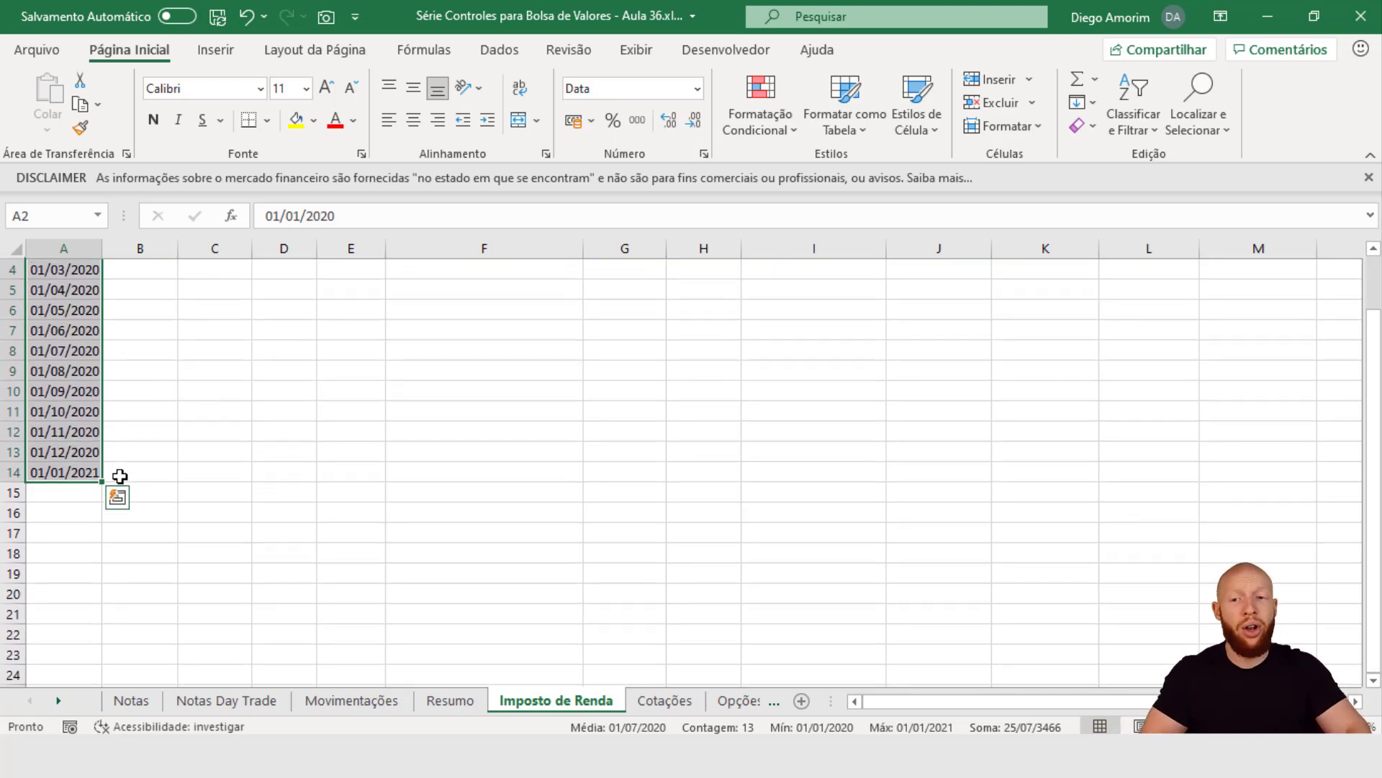
left_click_drag(103, 487, 121, 642)
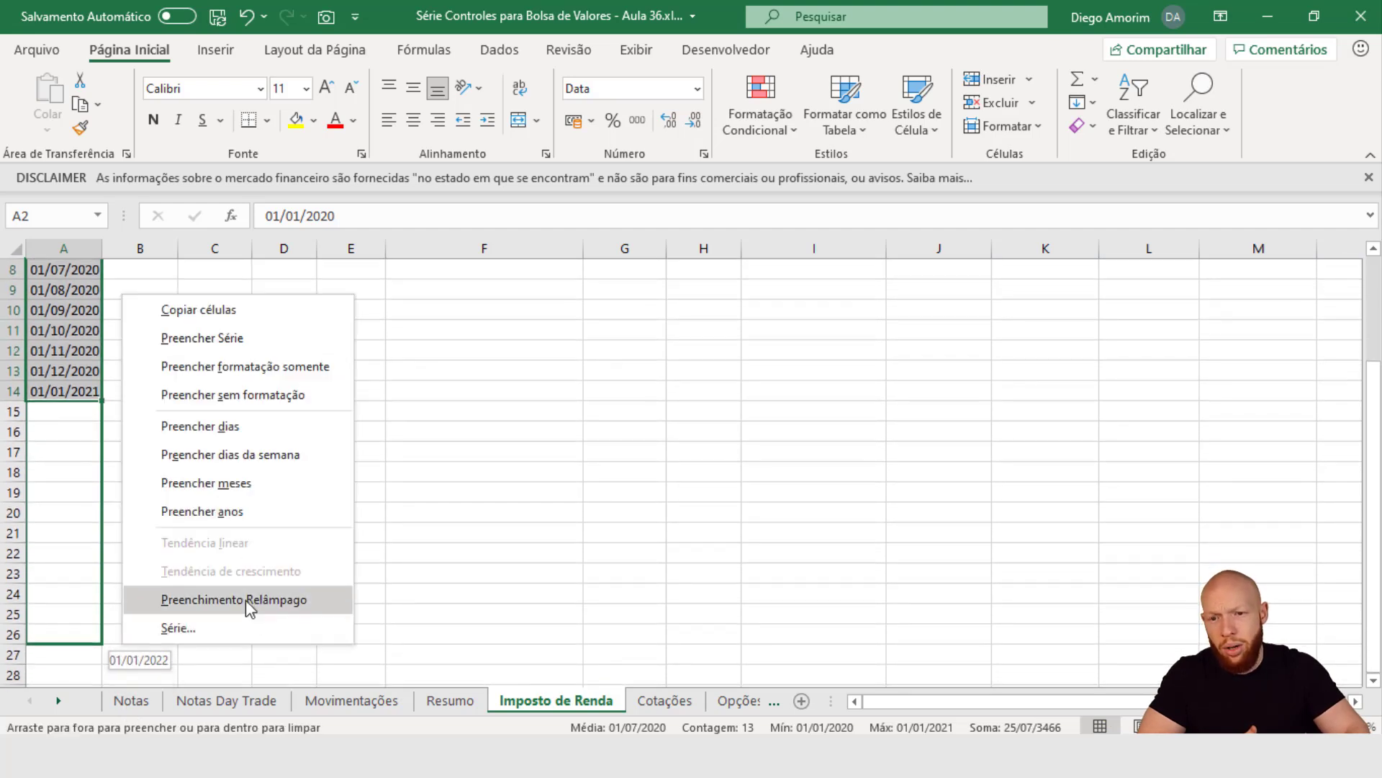
left_click(268, 490)
left_click(169, 533)
- Clear the surplus January 2022 date in A26 and return to the first month in A2
left_click(67, 634)
key("Delete")
key("Up")
key("ctrl+Up")
key("Down")
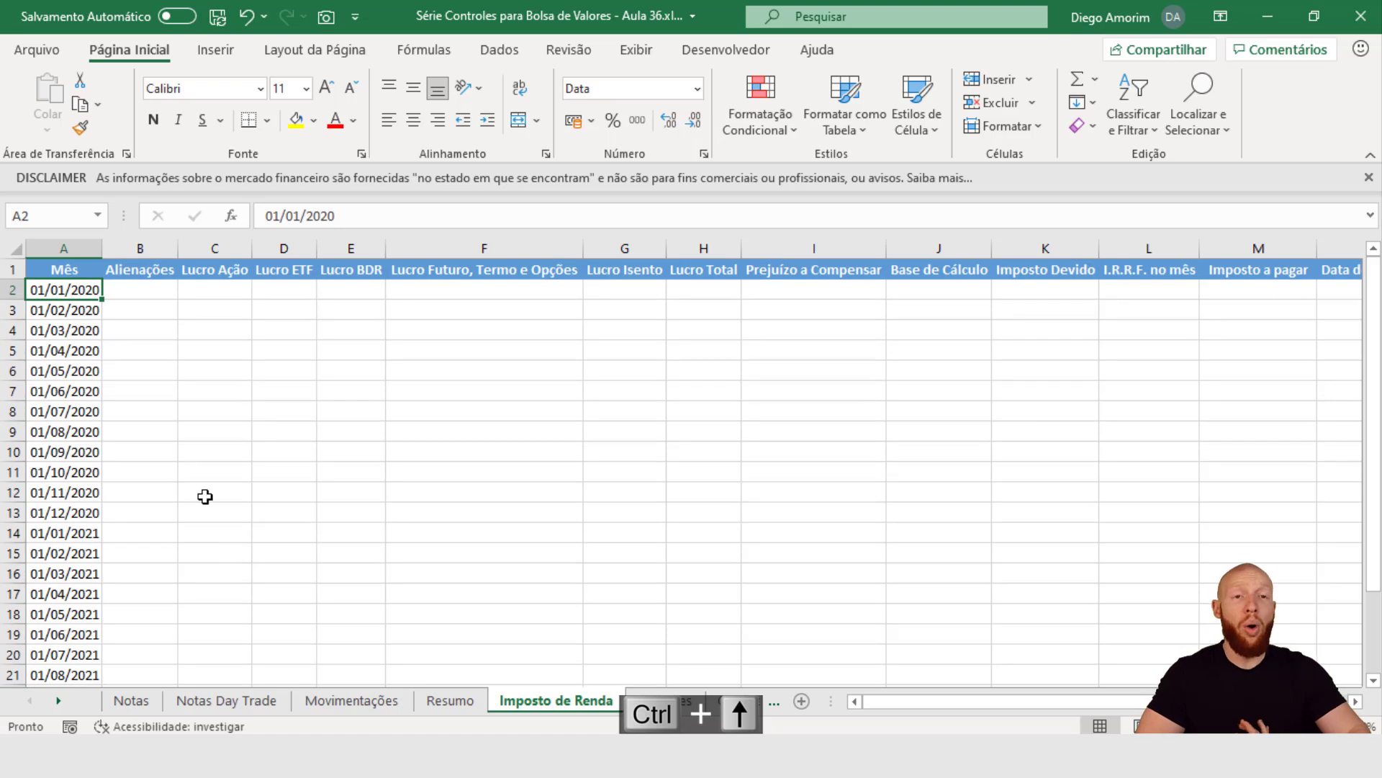
- Replace the date in A3 with the formula =DATAM(A2;1), which adds one month to the cell above
left_click(83, 310)
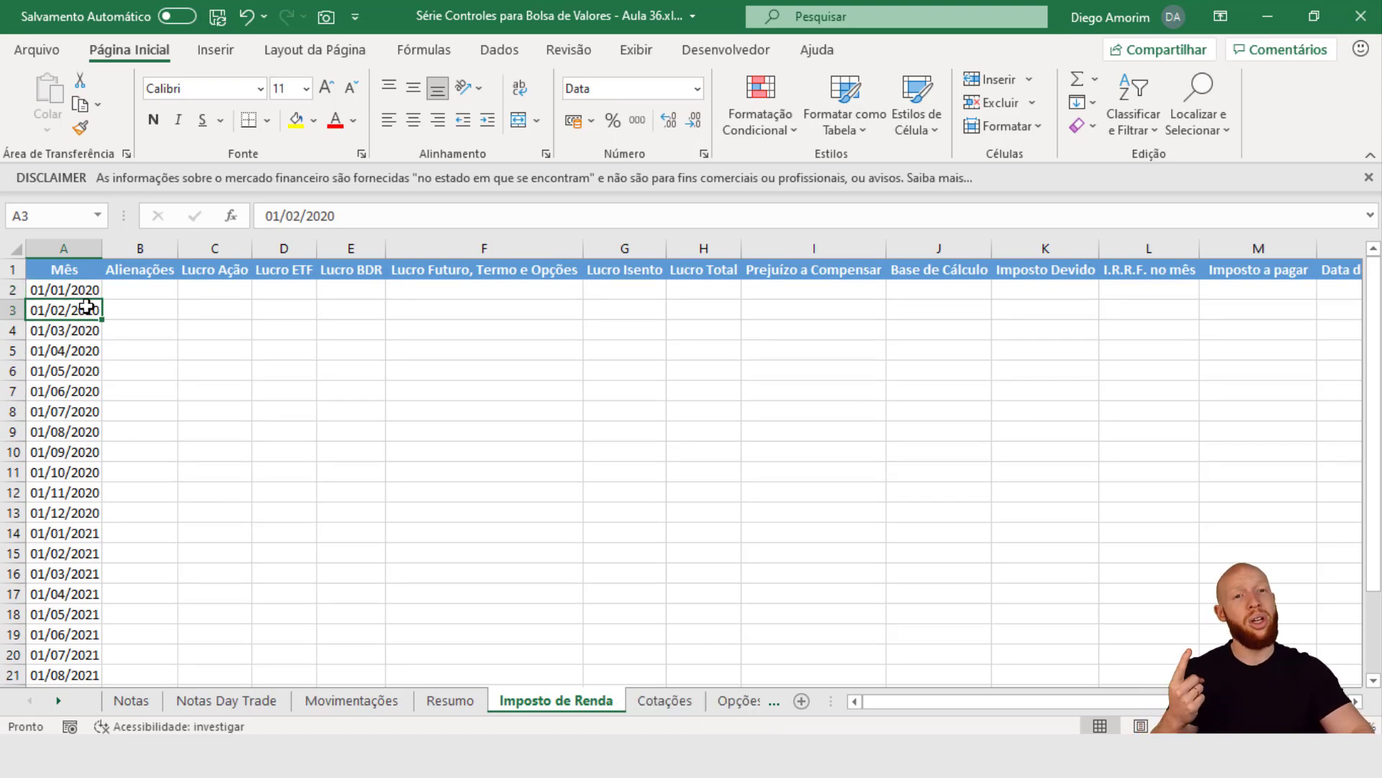
left_click(73, 287)
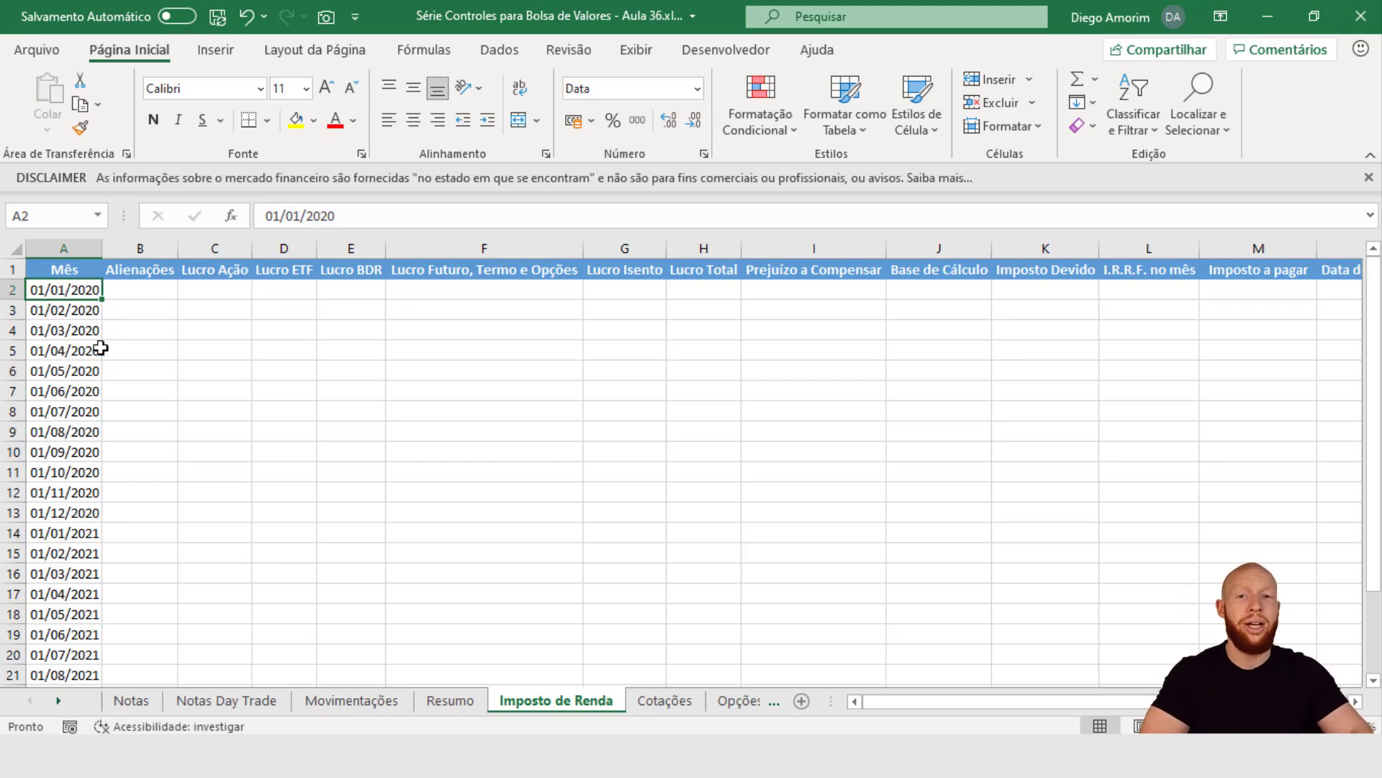
left_click(73, 311)
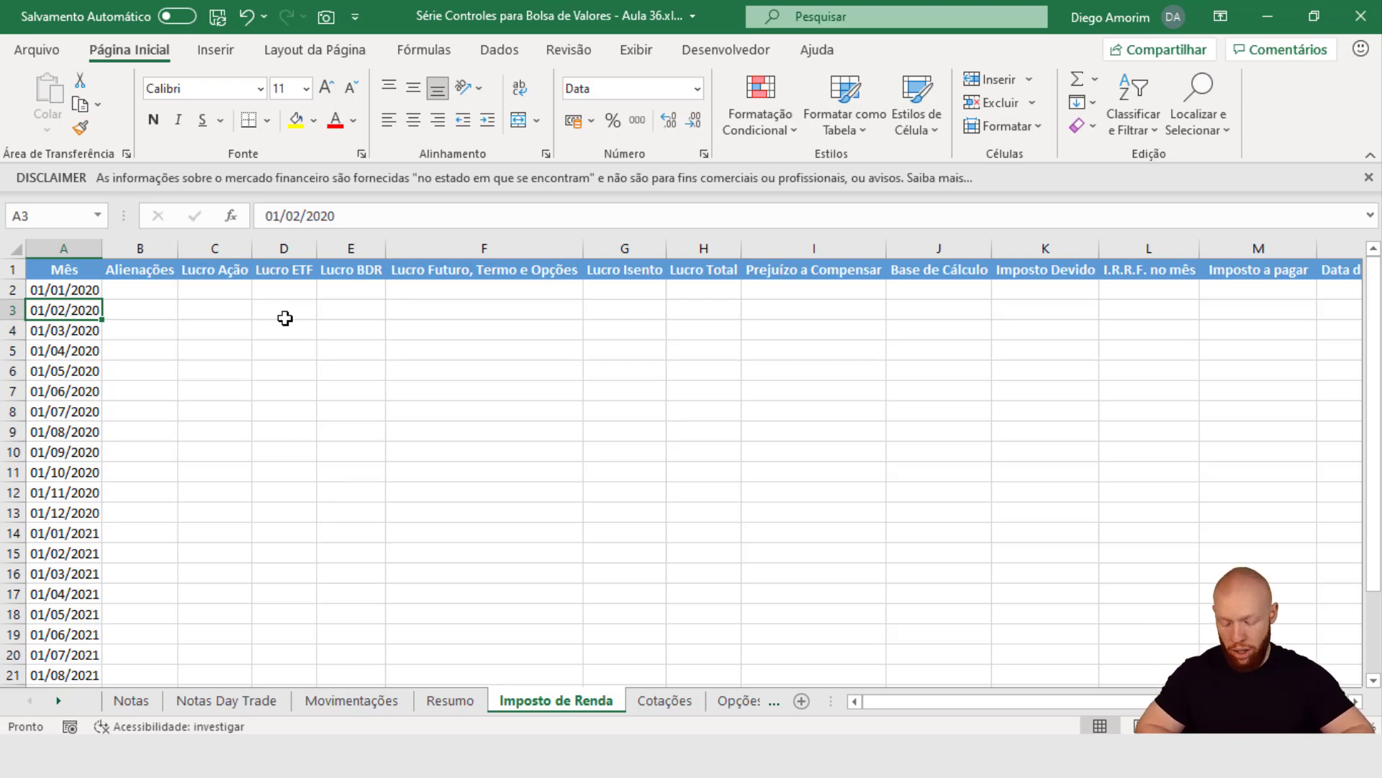
type("=datam")
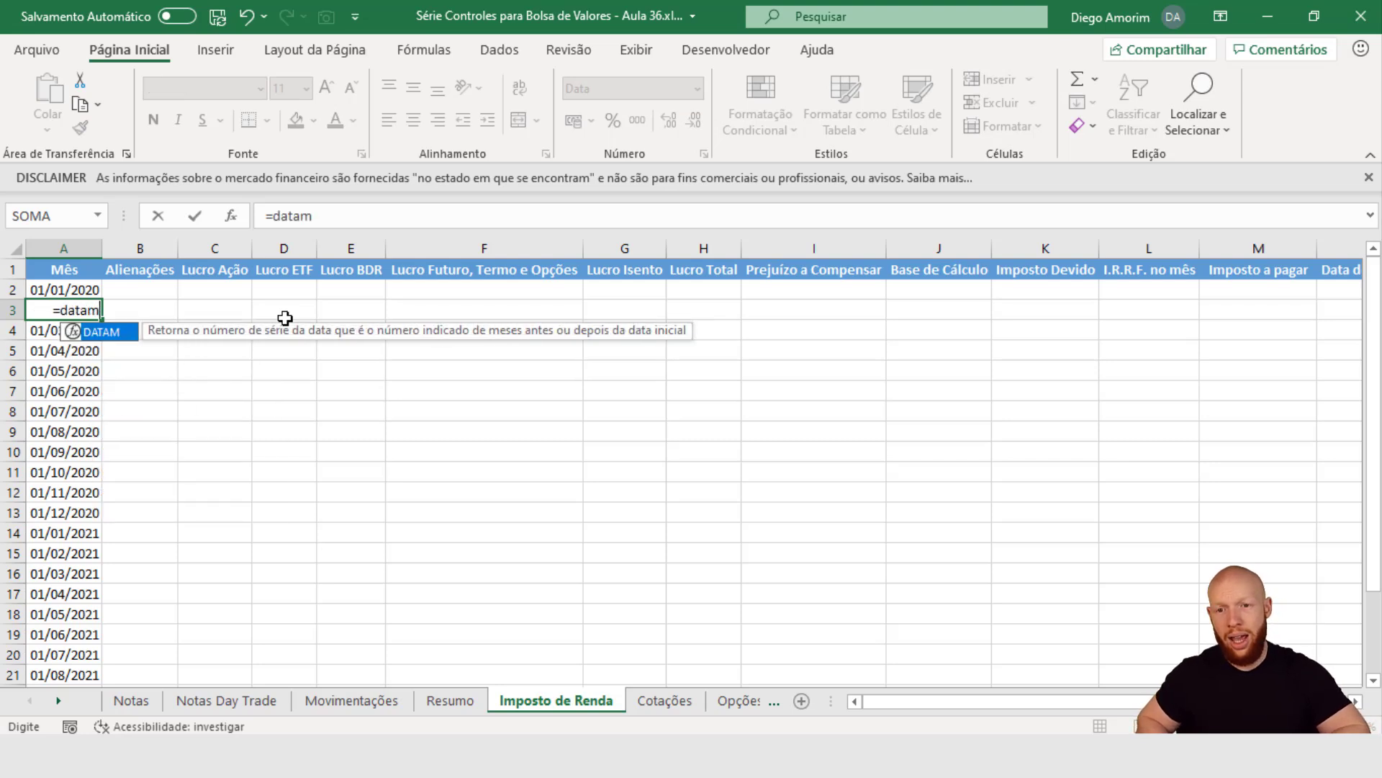
key("Tab")
left_click(85, 290)
type(";")
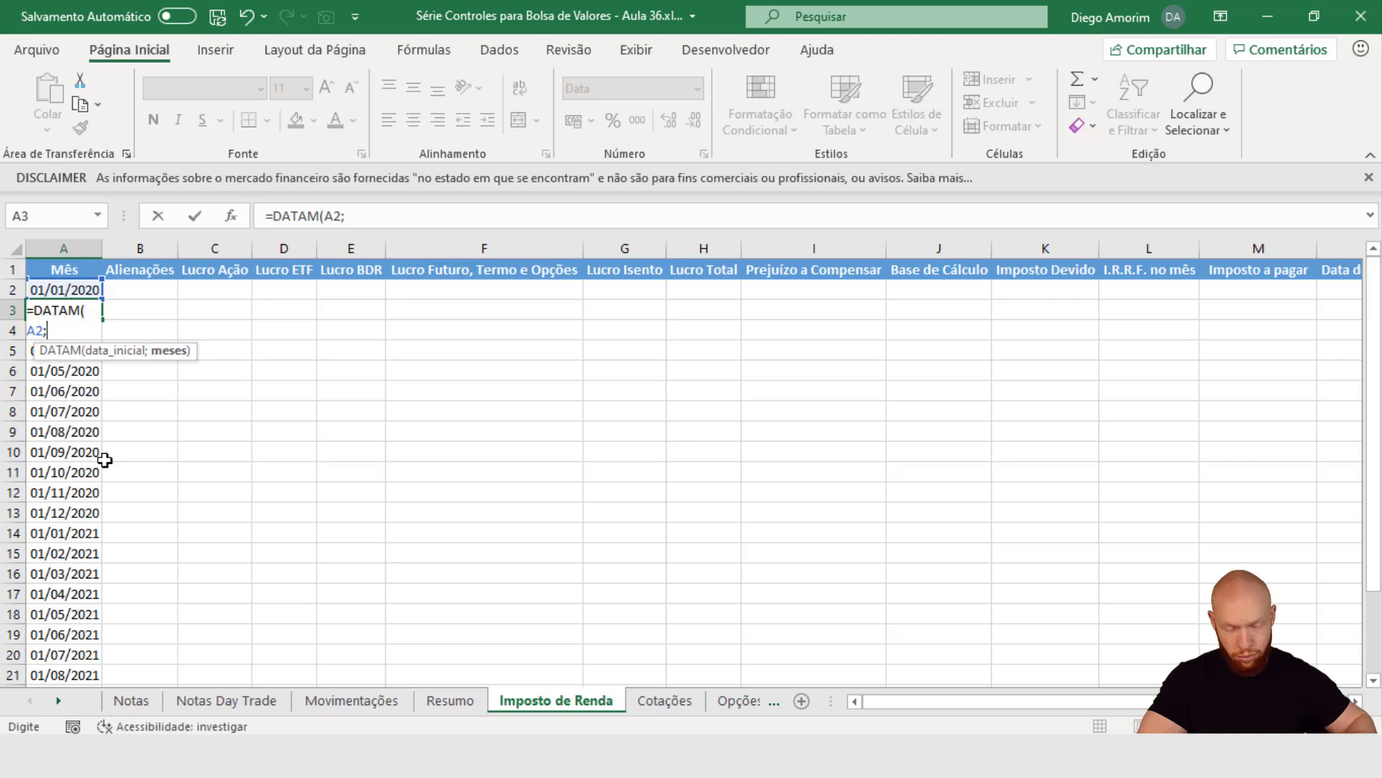
type("1)")
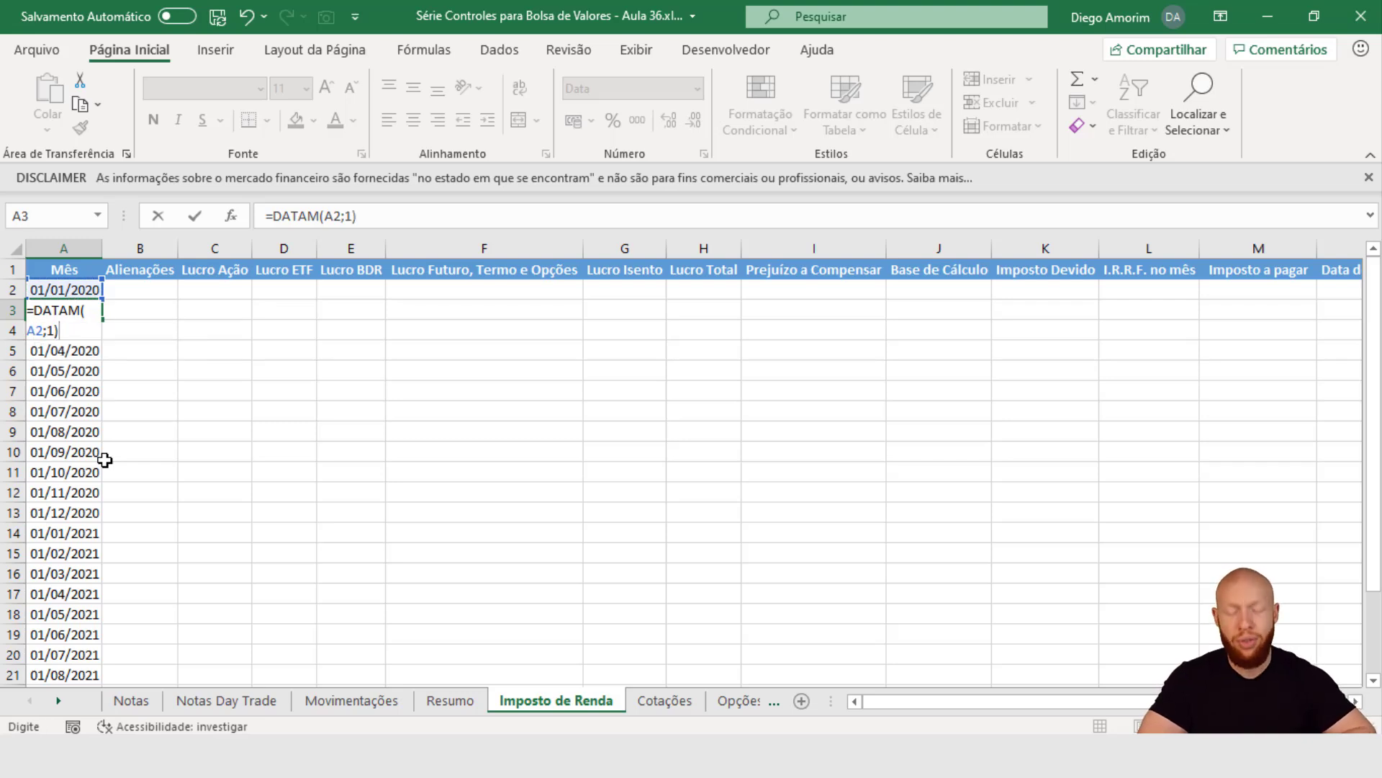
key("Return")
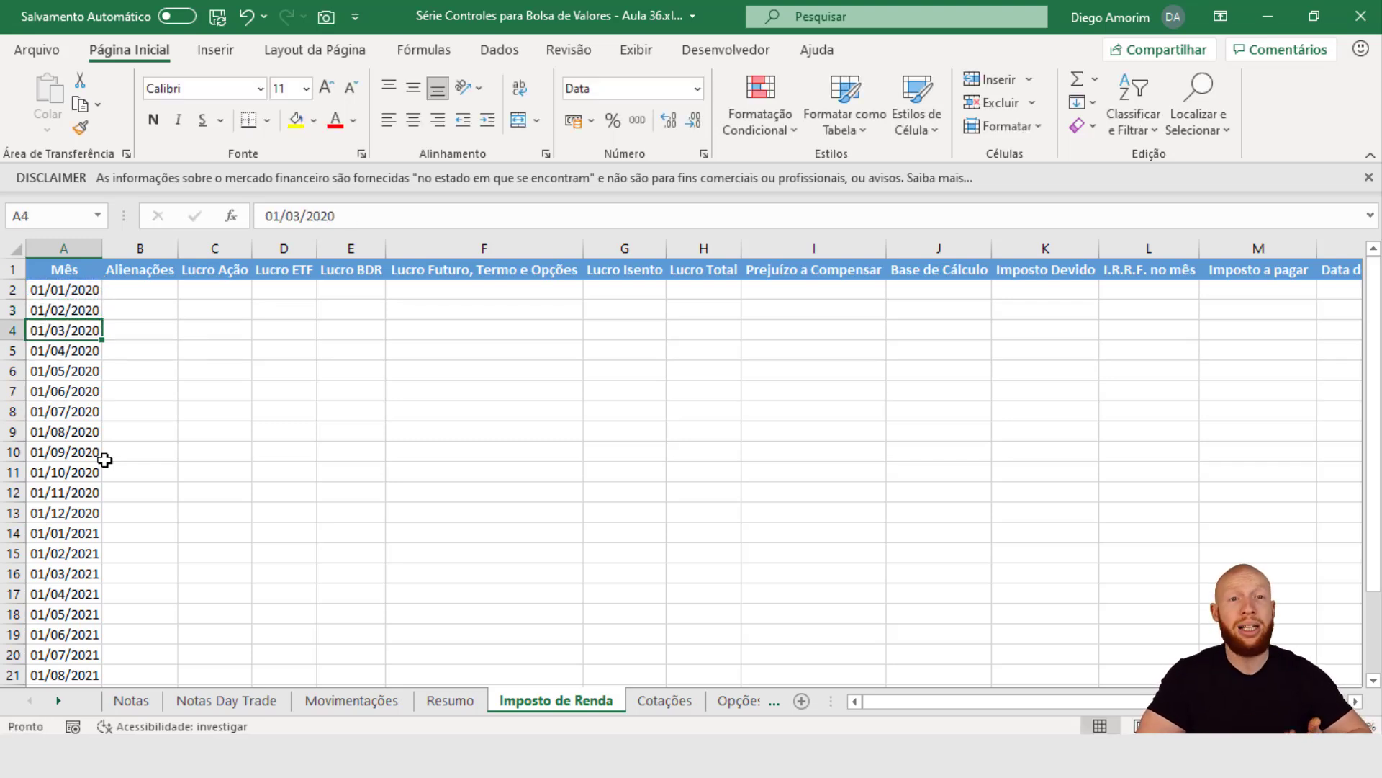
key("Up")
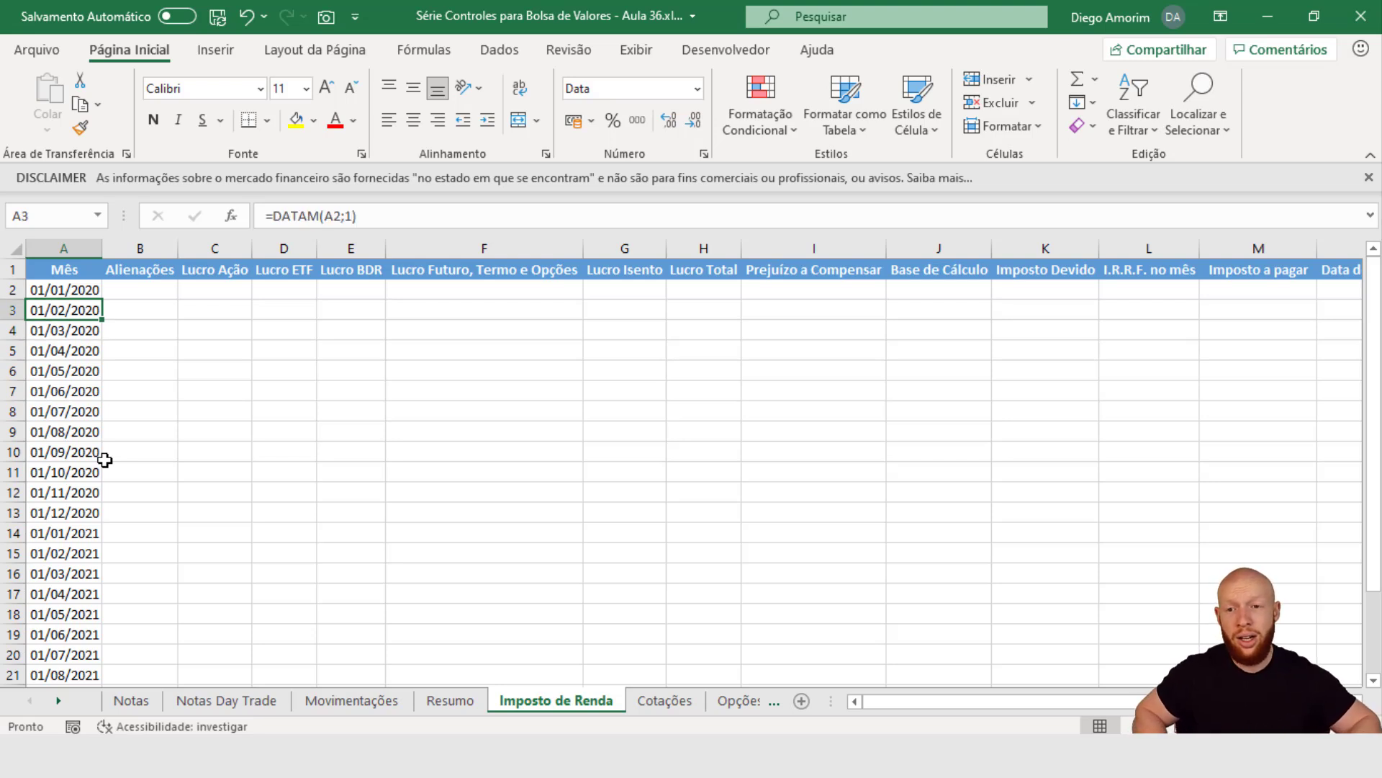
- Fill the DATAM formula from A3 down through the last month in A25
double_click(103, 319)
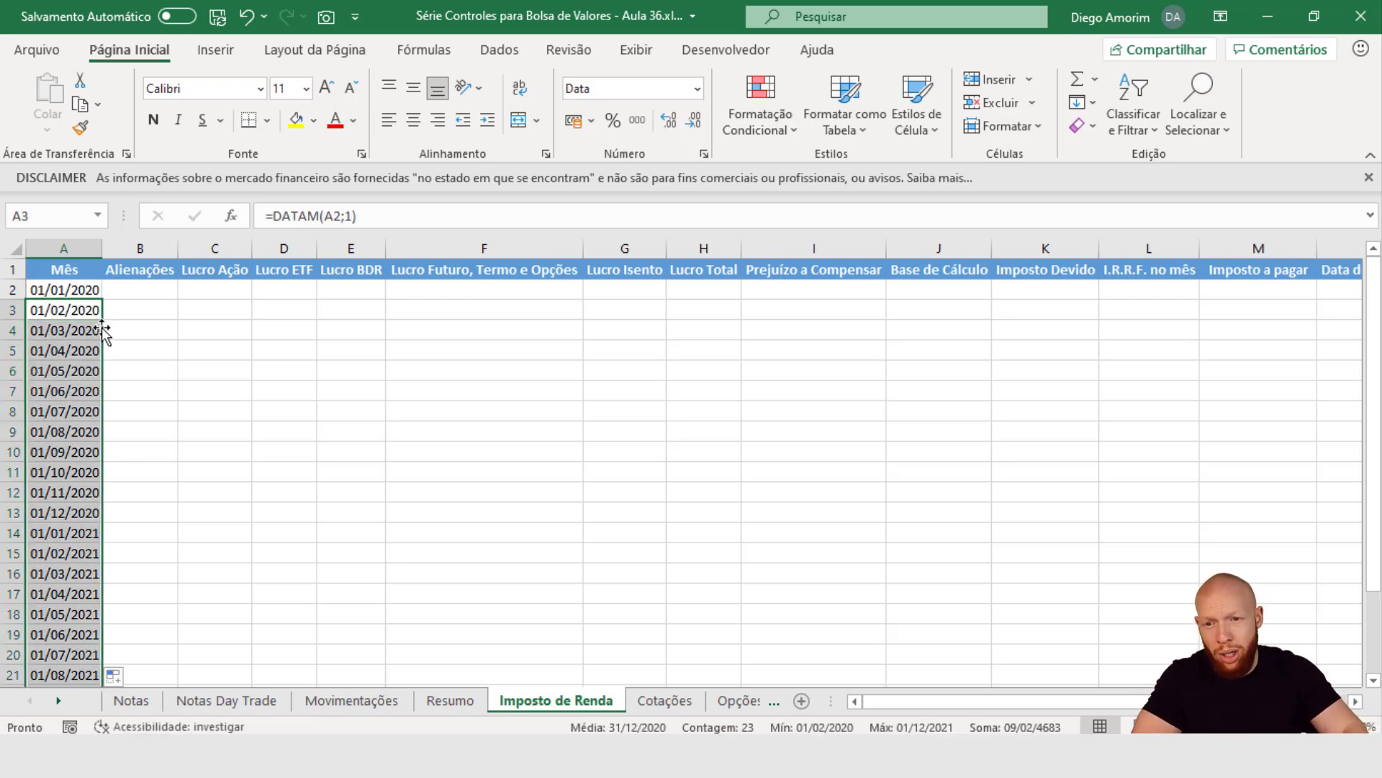
scroll(179, 375, "down", 3)
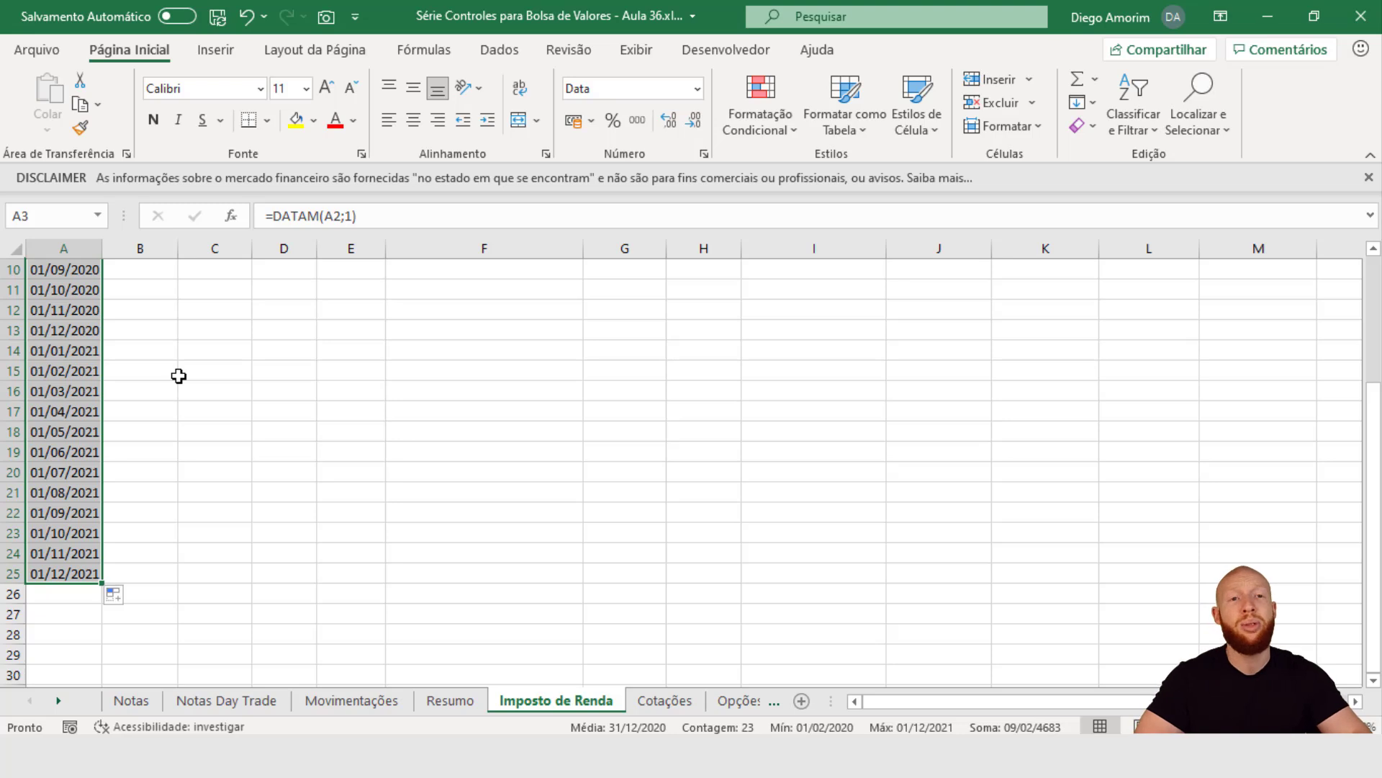
scroll(178, 376, "up", 3)
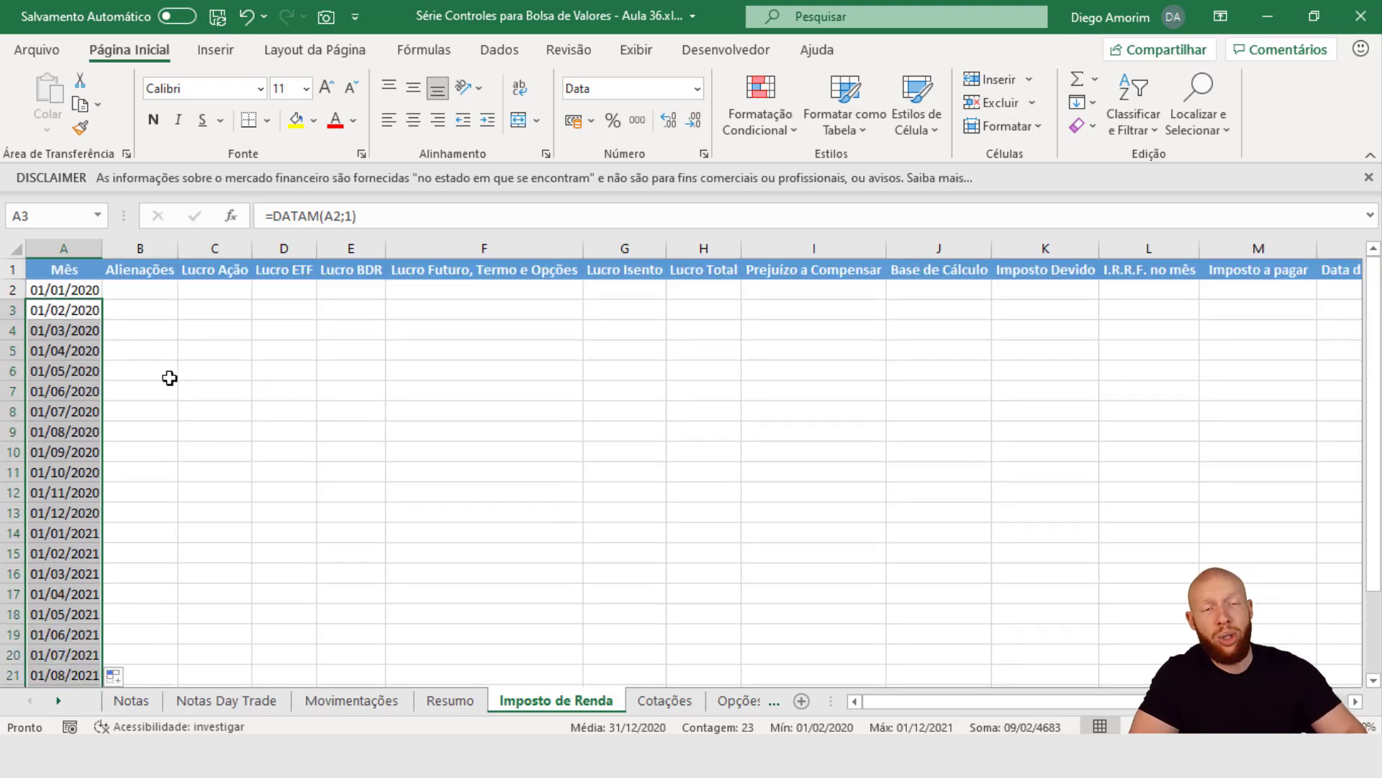
left_click(189, 387)
- Try extending the DATAM formula from A25 by one more month into A26, and go back to the column's header
scroll(155, 425, "down", 3)
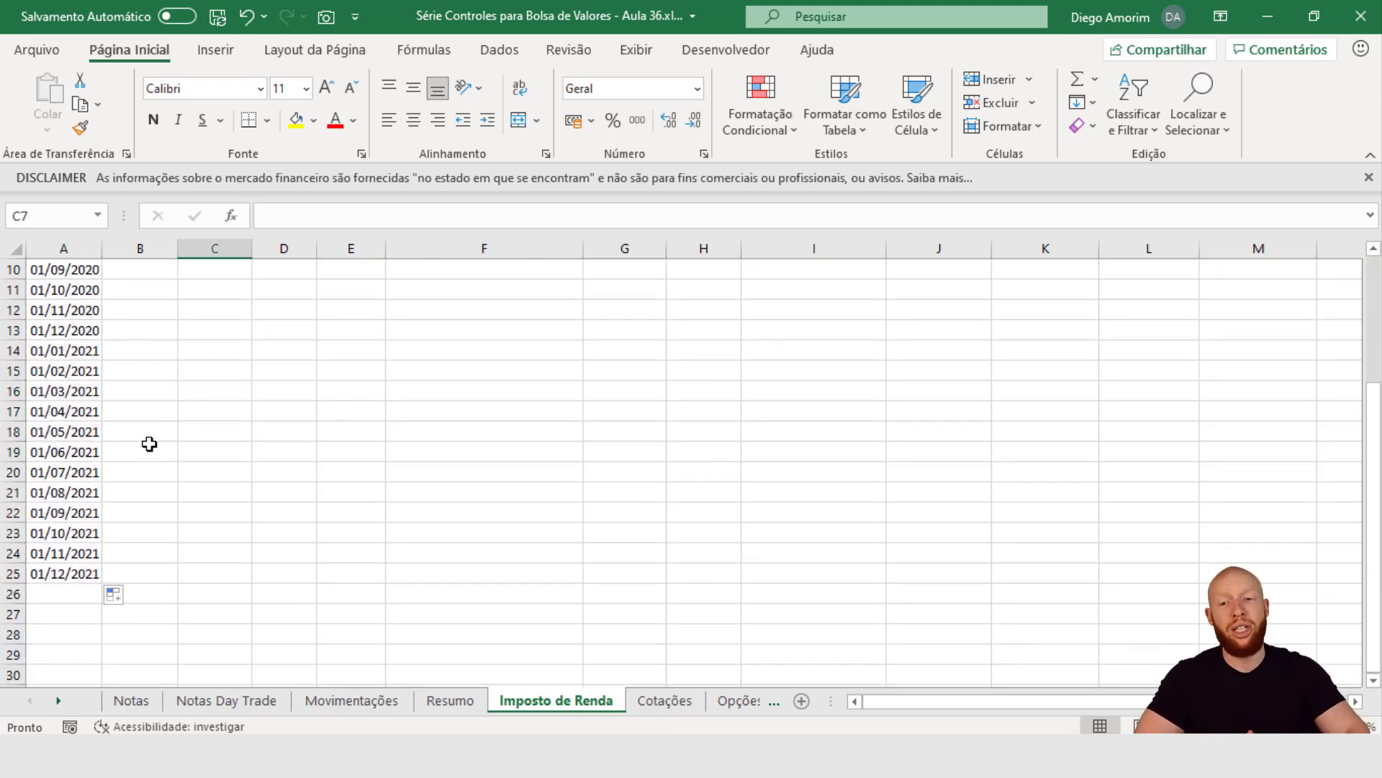
scroll(145, 448, "down", 1)
left_click(61, 514)
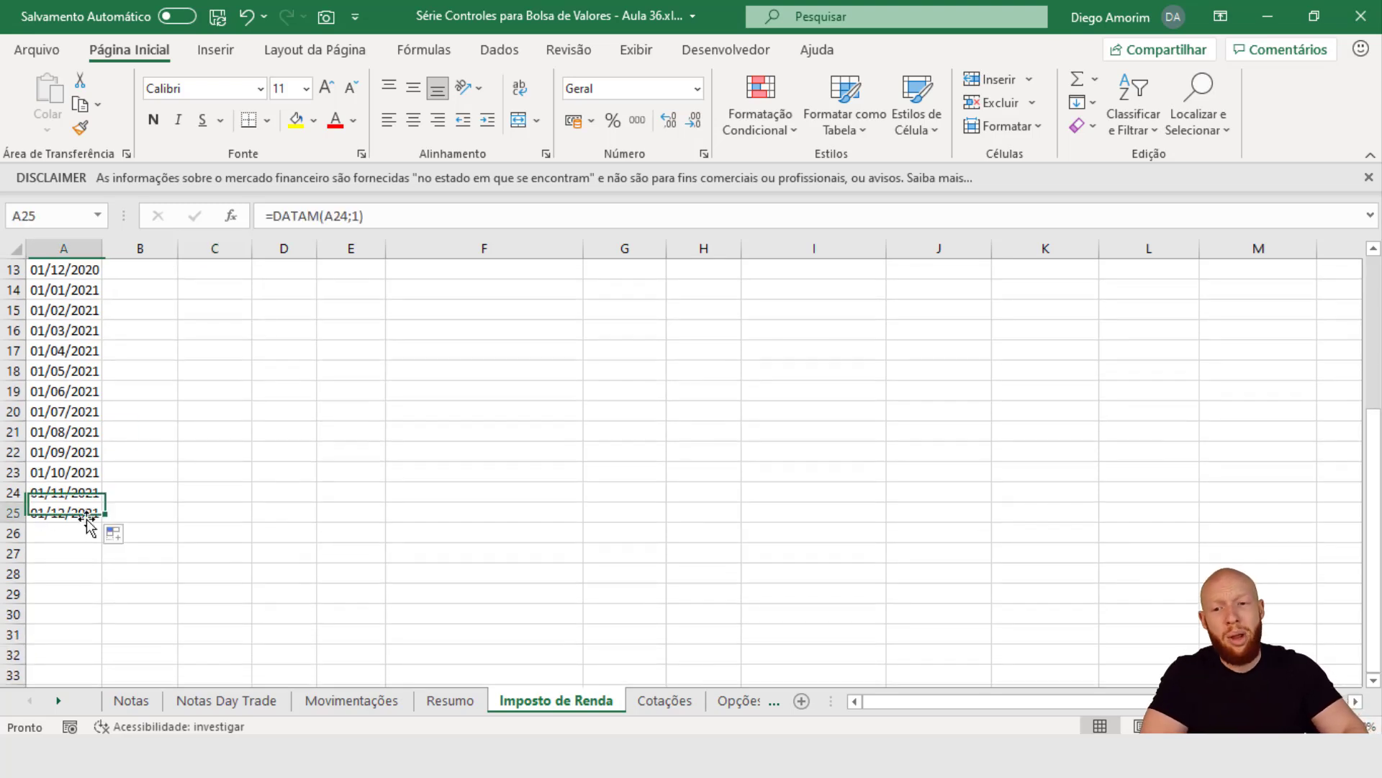
left_click_drag(103, 521, 105, 537)
left_click(158, 512)
left_click(65, 529)
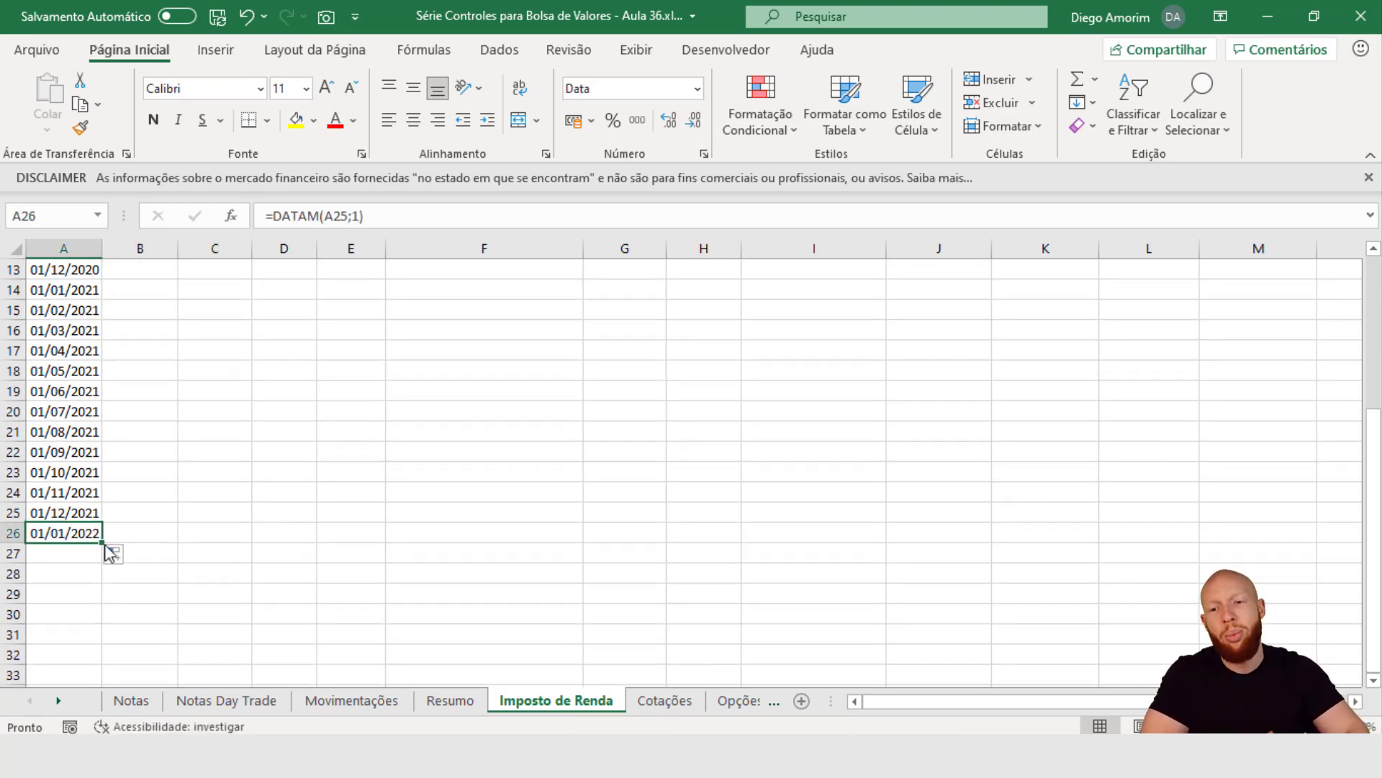
left_click(169, 470)
key("Left")
key("ctrl+Down")
key("ctrl+Up")
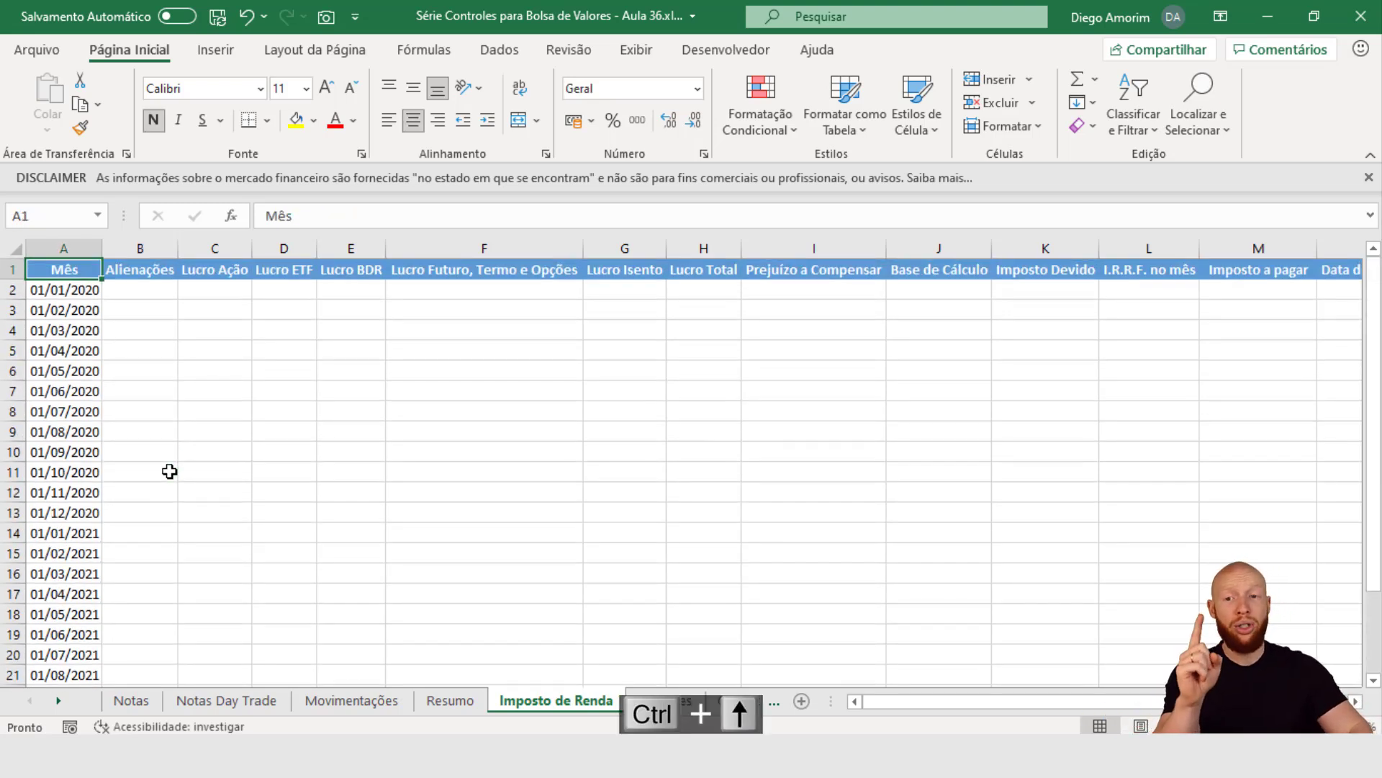
- Set the starting month in A2 to 01/01/2019 and check the recalculated months down the column
left_click_drag(72, 312, 68, 532)
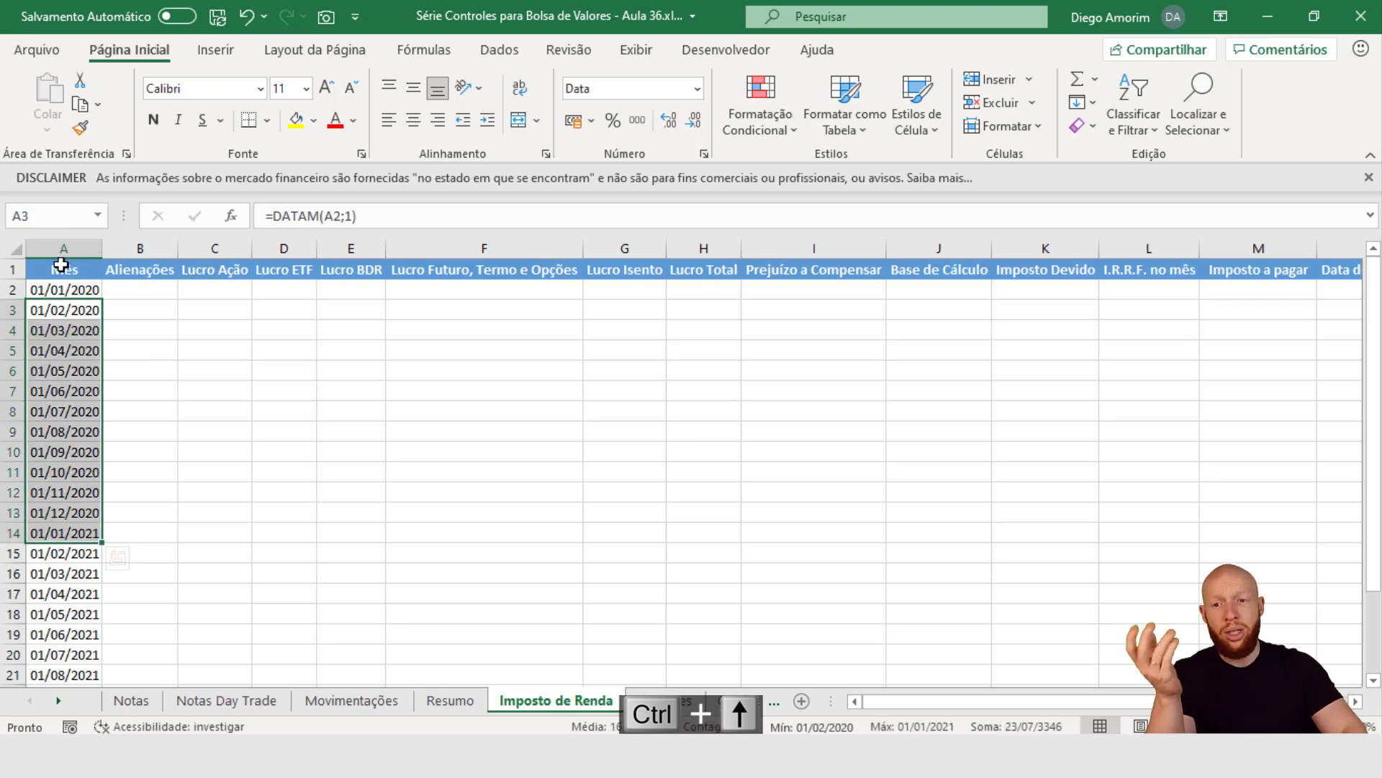
left_click(63, 291)
type("1/1/19")
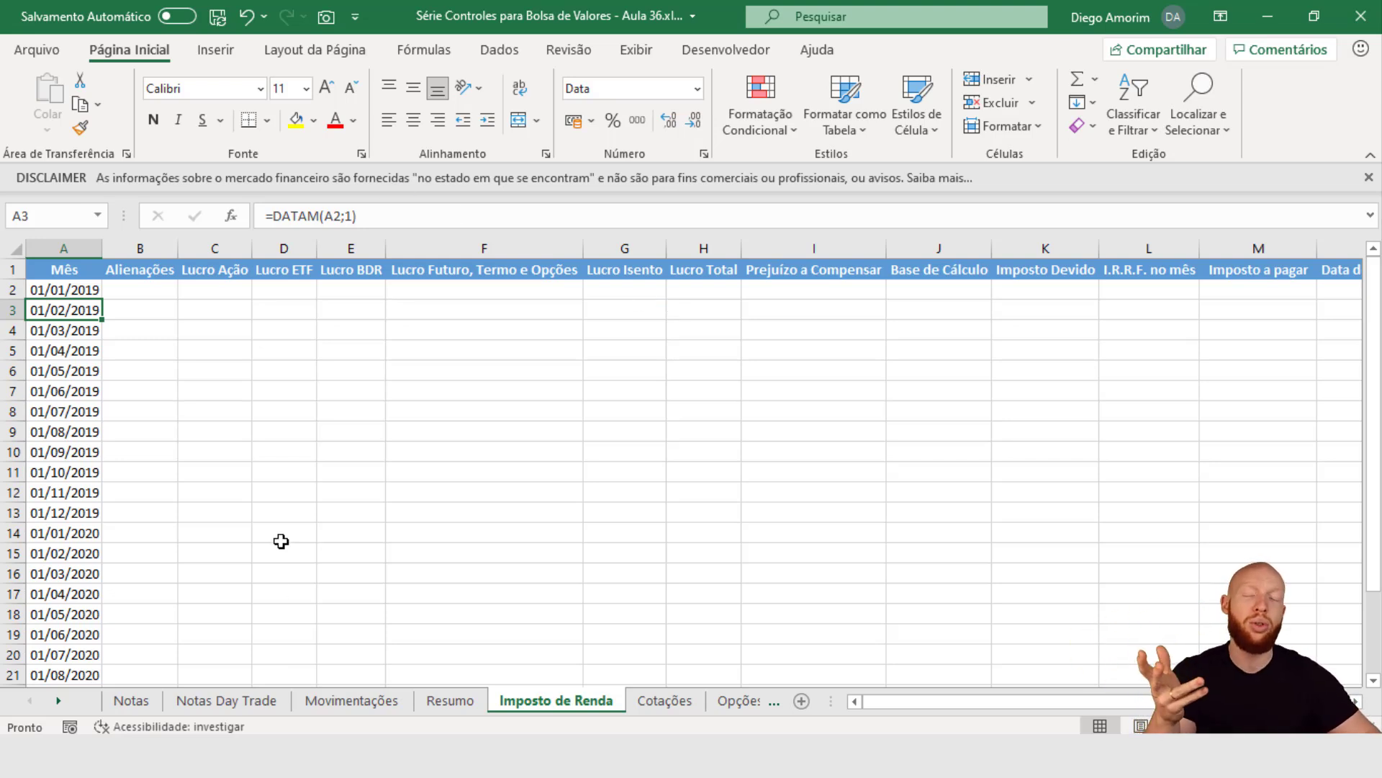
scroll(256, 441, "down", 3)
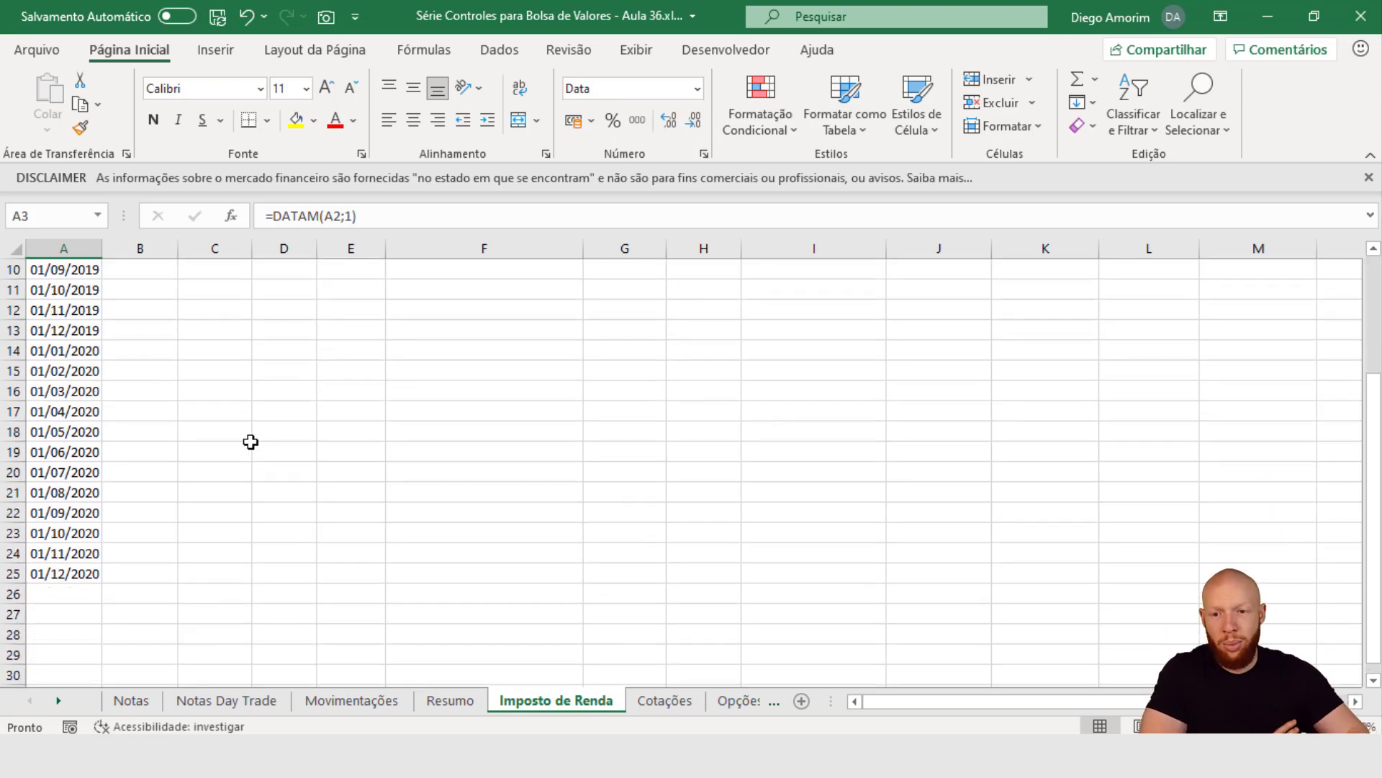
scroll(230, 460, "up", 3)
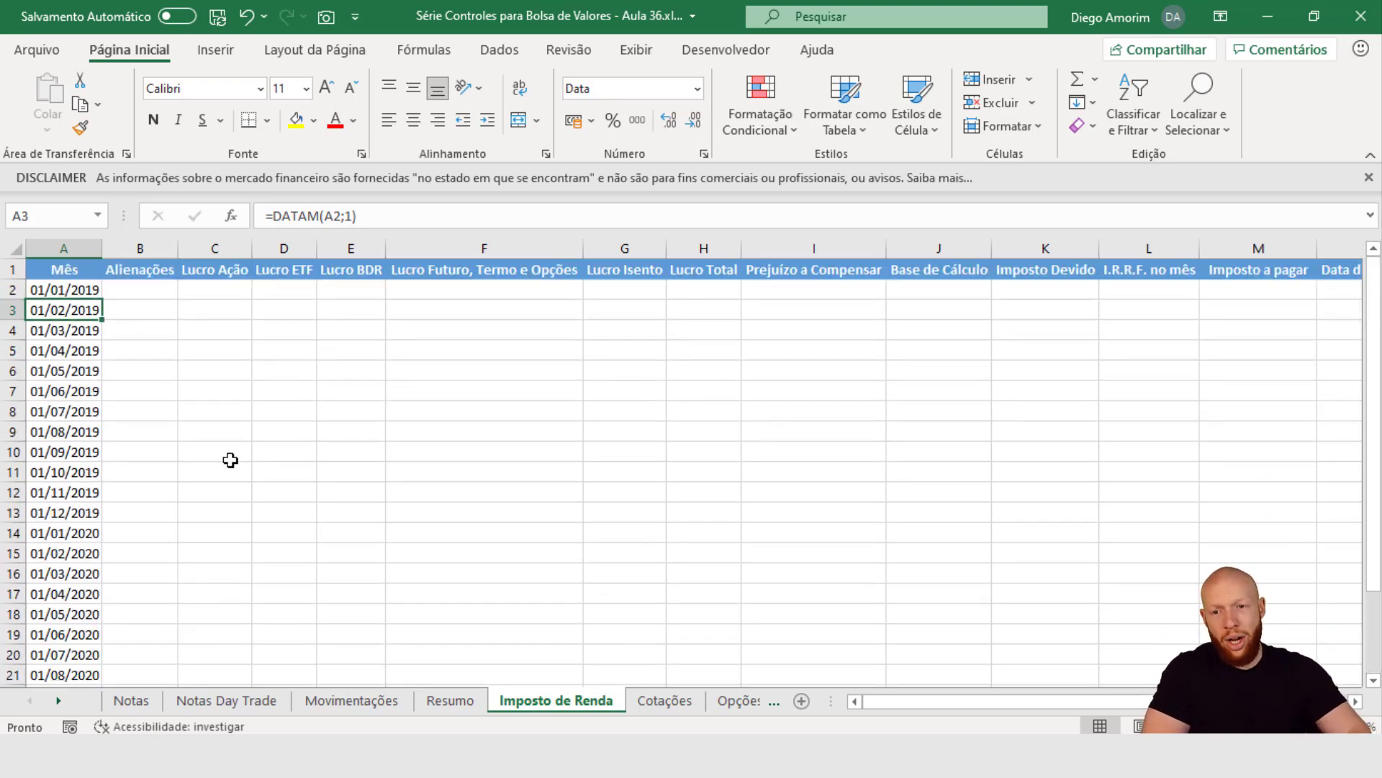
- Extend the DATAM formula in the Mês column from A25 down to A36
left_click(90, 292)
scroll(111, 382, "down", 4)
left_click(81, 513)
left_click_drag(102, 521, 110, 645)
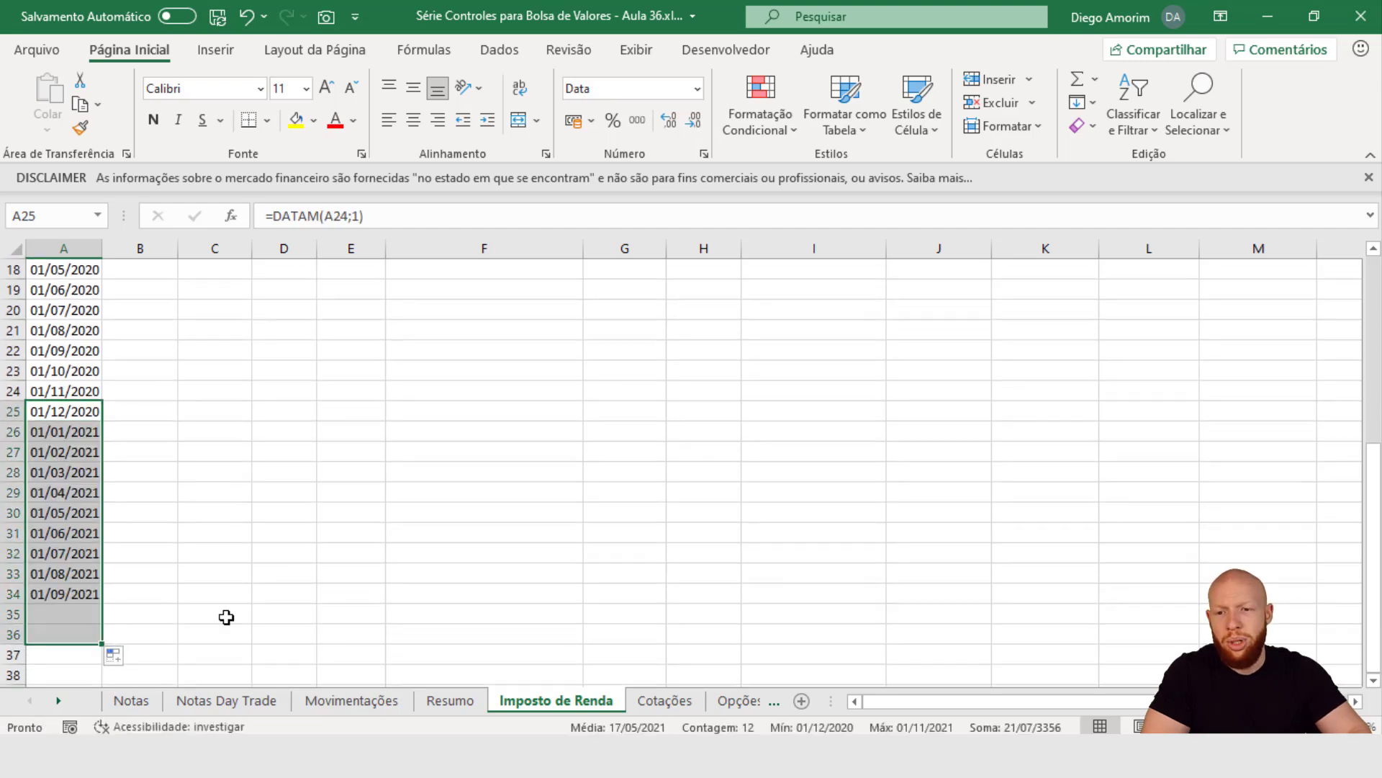
- Set the starting month of the Mês column in A2 to 01/01/2020
left_click(159, 632)
left_click(69, 594)
scroll(93, 506, "up", 6)
left_click(64, 293)
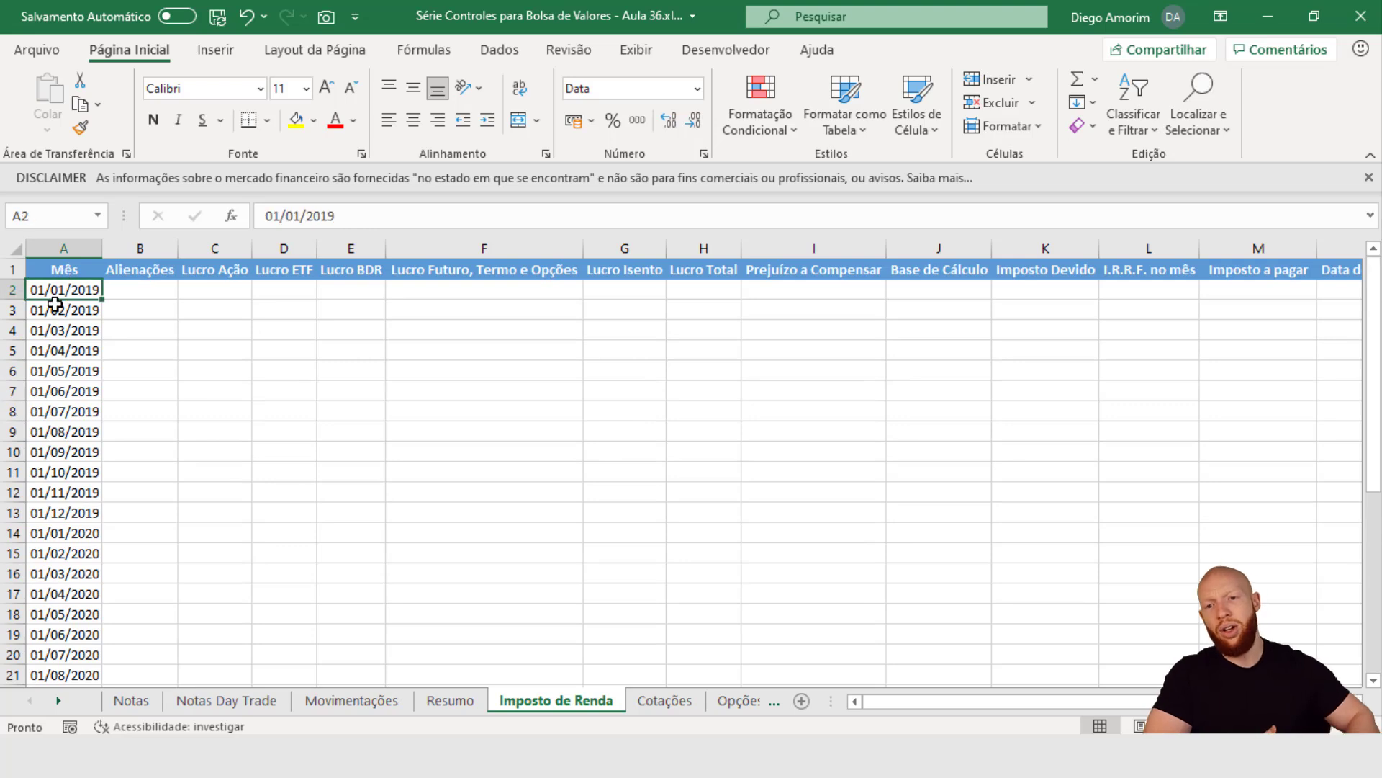
type("1/120")
key("Return")
key("Up")
type("1/1/2020")
key("Return")
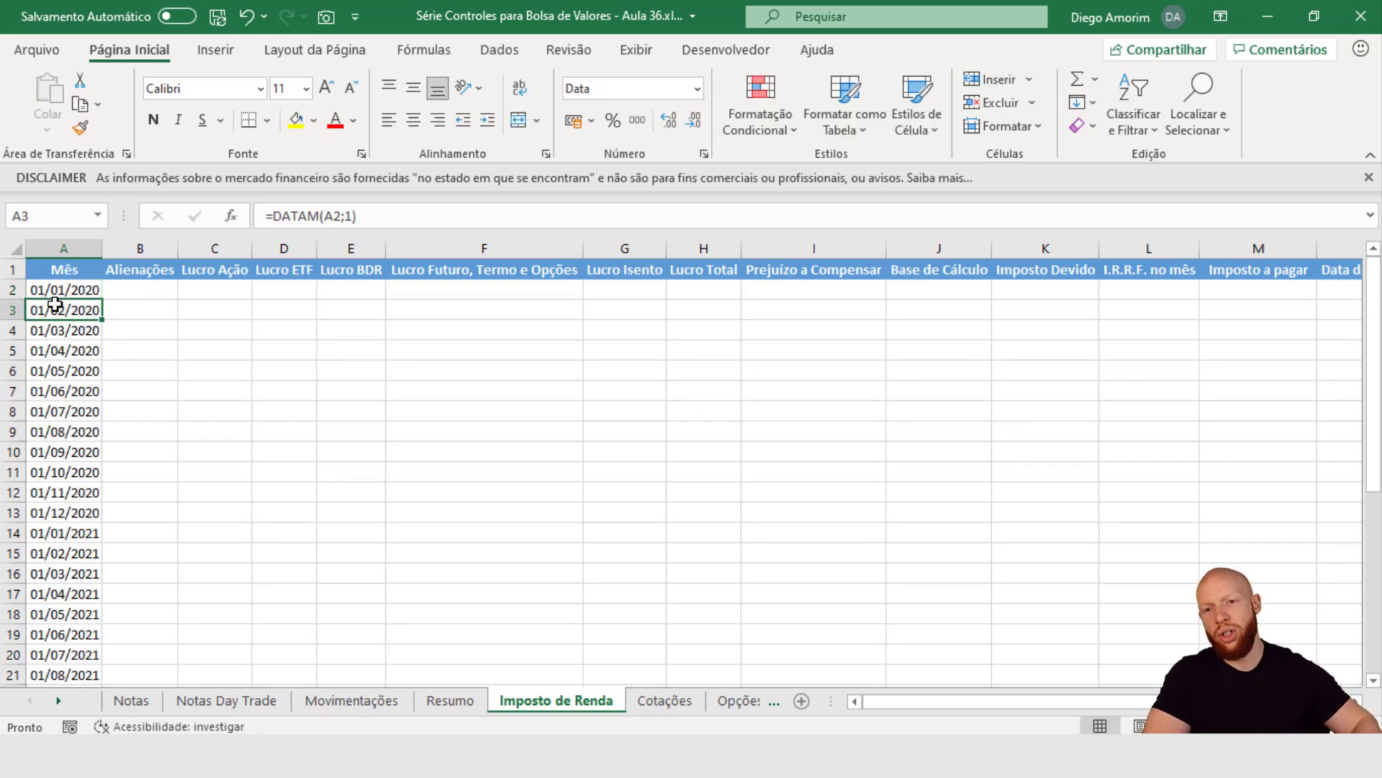
- Clear the extra months in rows 26 to 37 and go back to the Mês header
scroll(265, 397, "down", 6)
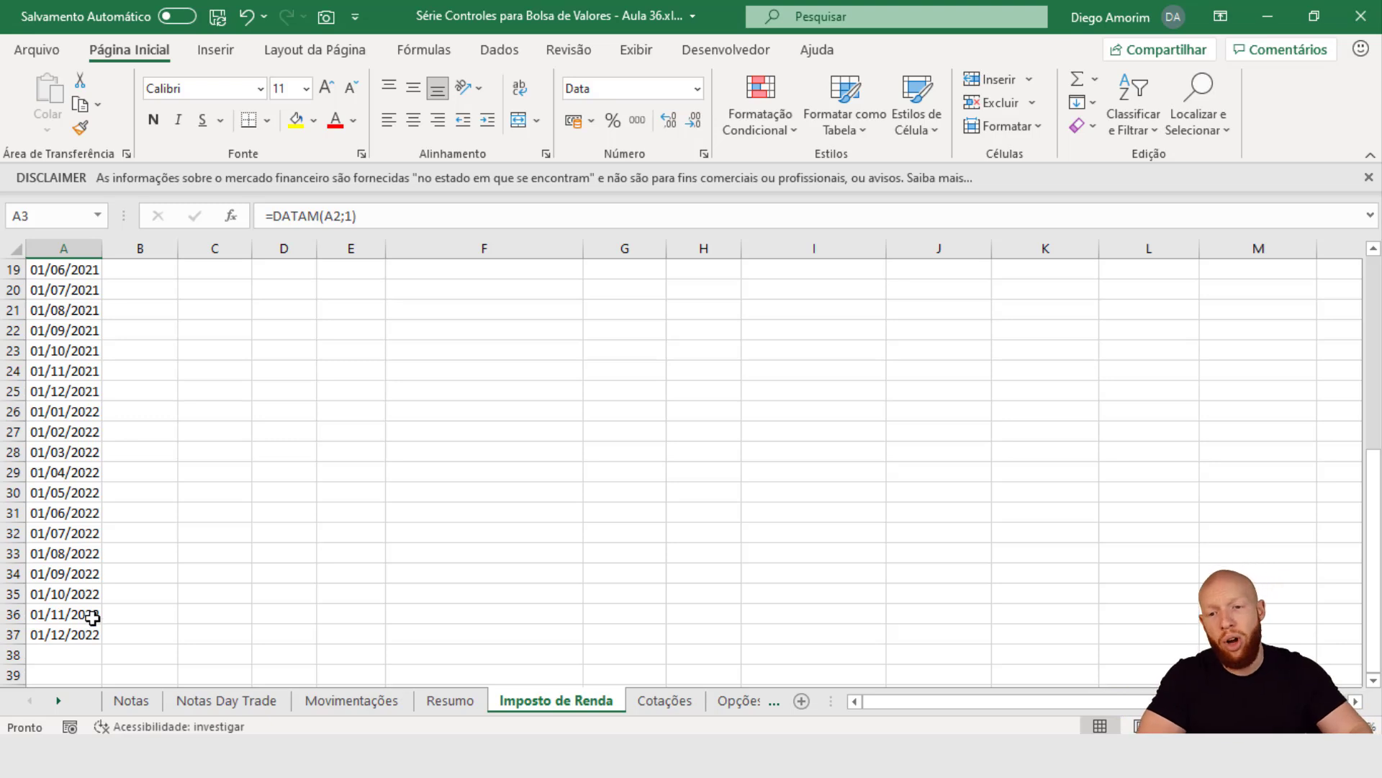
left_click_drag(11, 634, 6, 411)
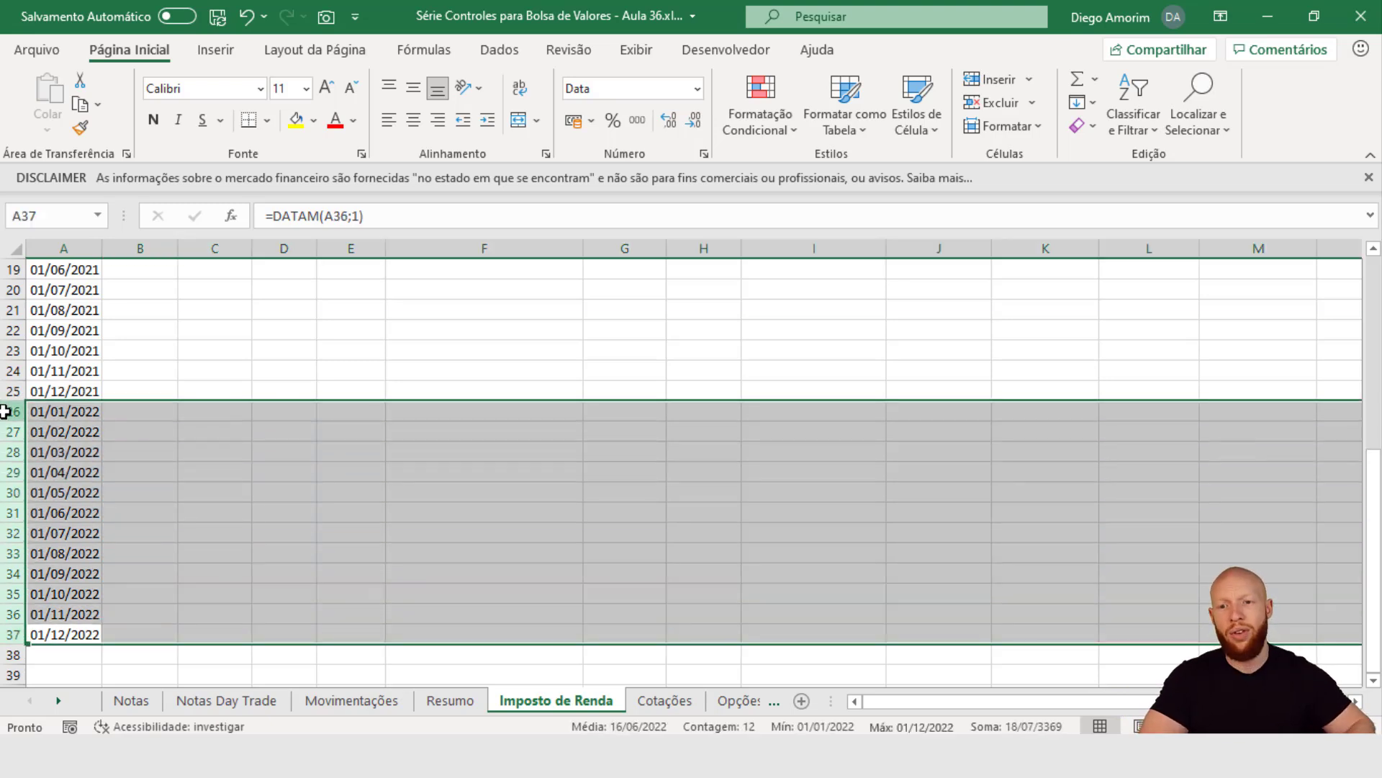
key("Delete")
key("ctrl+Up")
key("ctrl+Up")
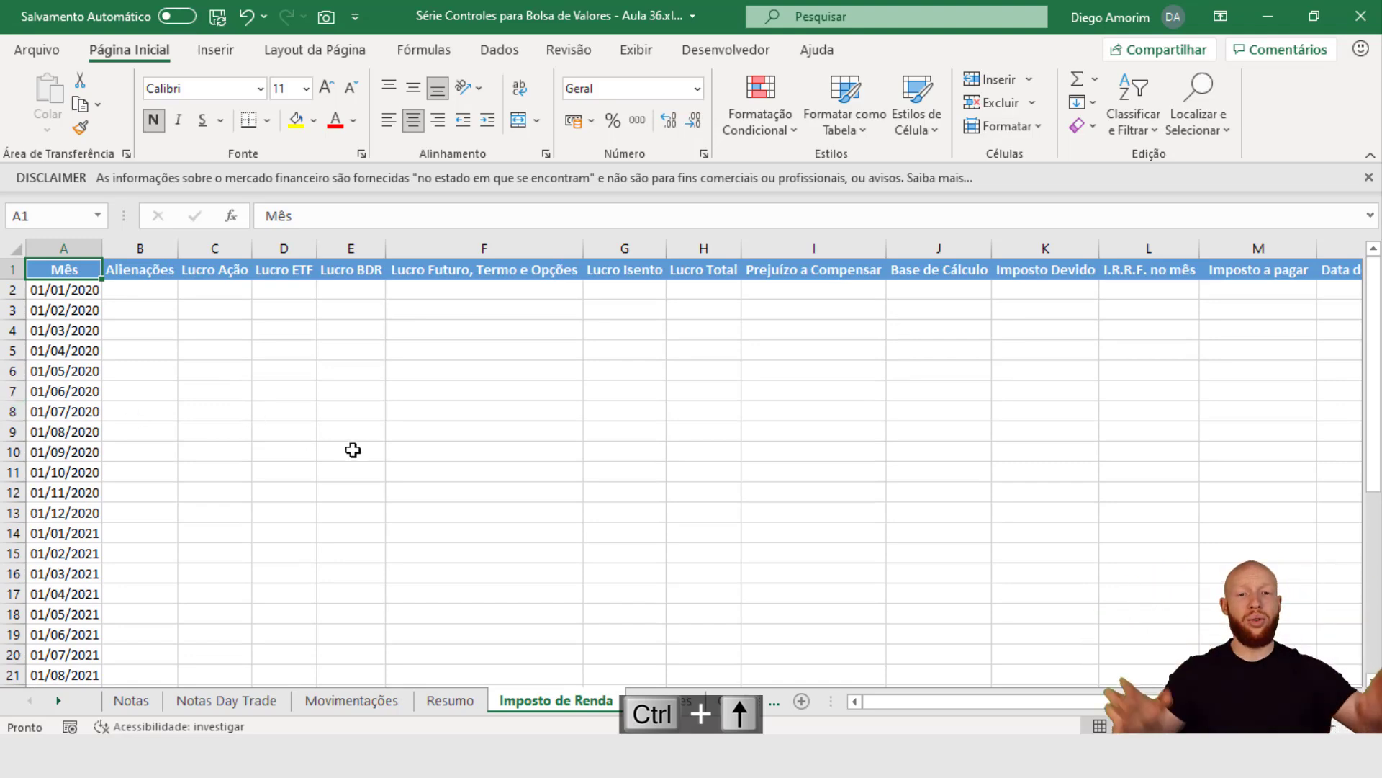
- Glance at the reference workbook's table, and convert A1:O25 on the Imposto de Renda sheet into a table with headers
key("alt+Tab")
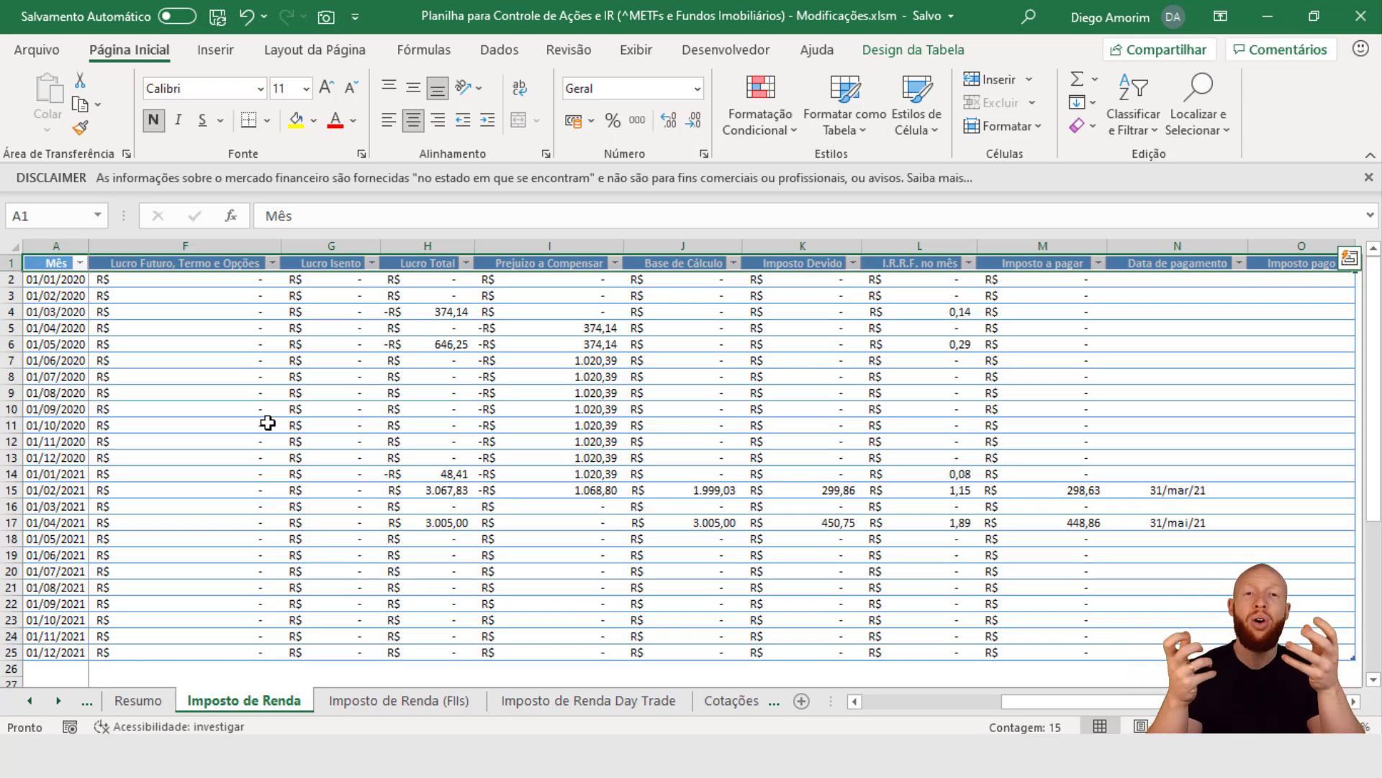
key("alt+Tab")
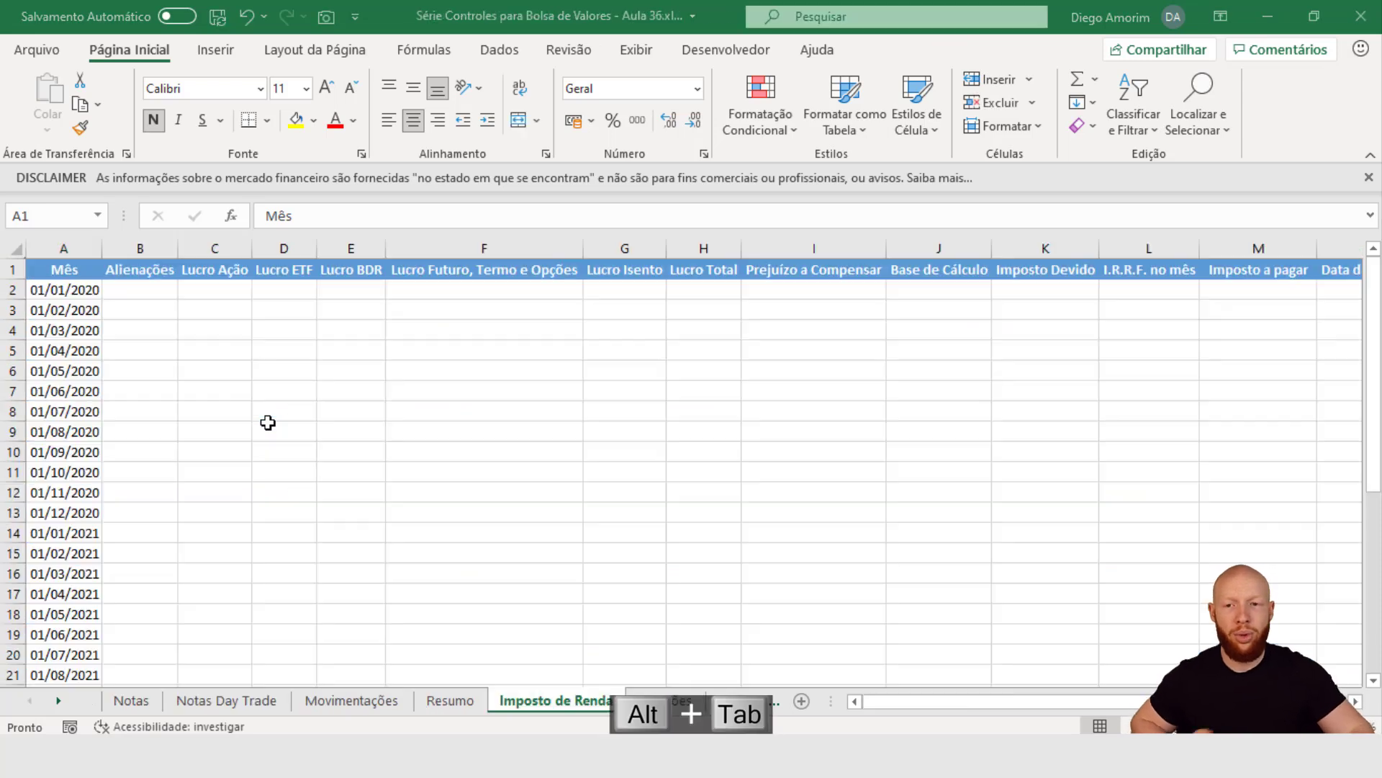
mouse_move(77, 269)
left_mouse_down()
mouse_move(765, 588)
mouse_move(895, 704)
mouse_move(1353, 684)
mouse_move(1286, 640)
mouse_move(1268, 657)
mouse_move(1224, 655)
left_mouse_up()
scroll(1224, 655, "up", 2)
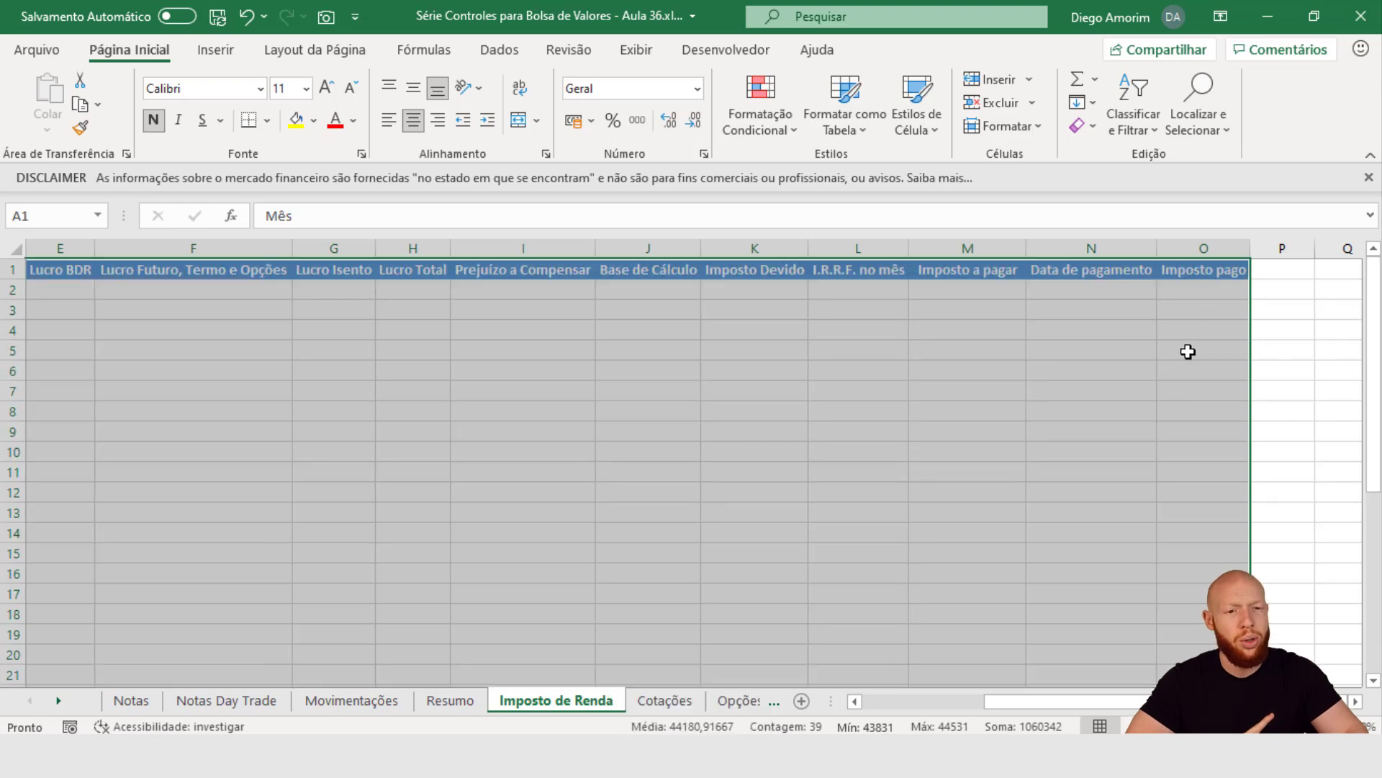
scroll(1188, 348, "down", 5)
left_click(887, 703)
scroll(564, 521, "up", 5)
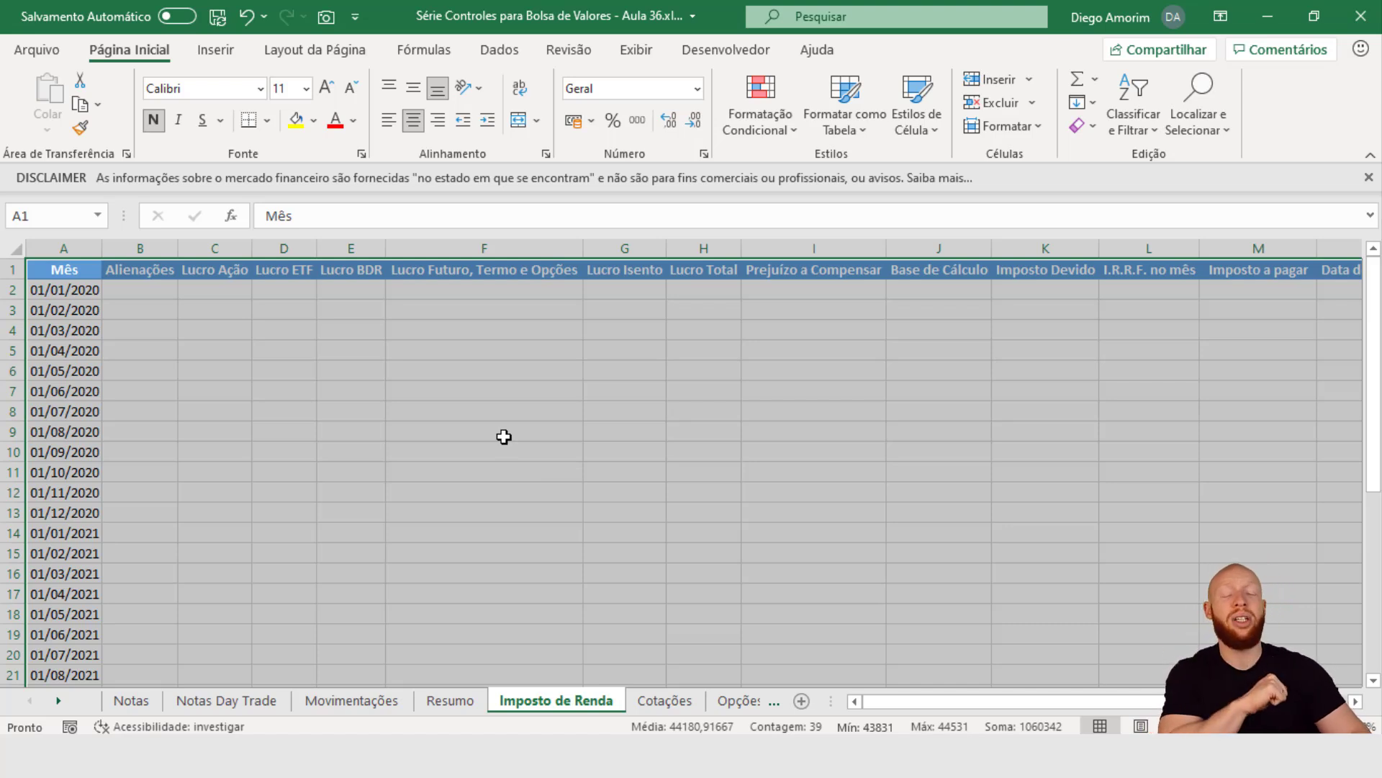
left_click(231, 54)
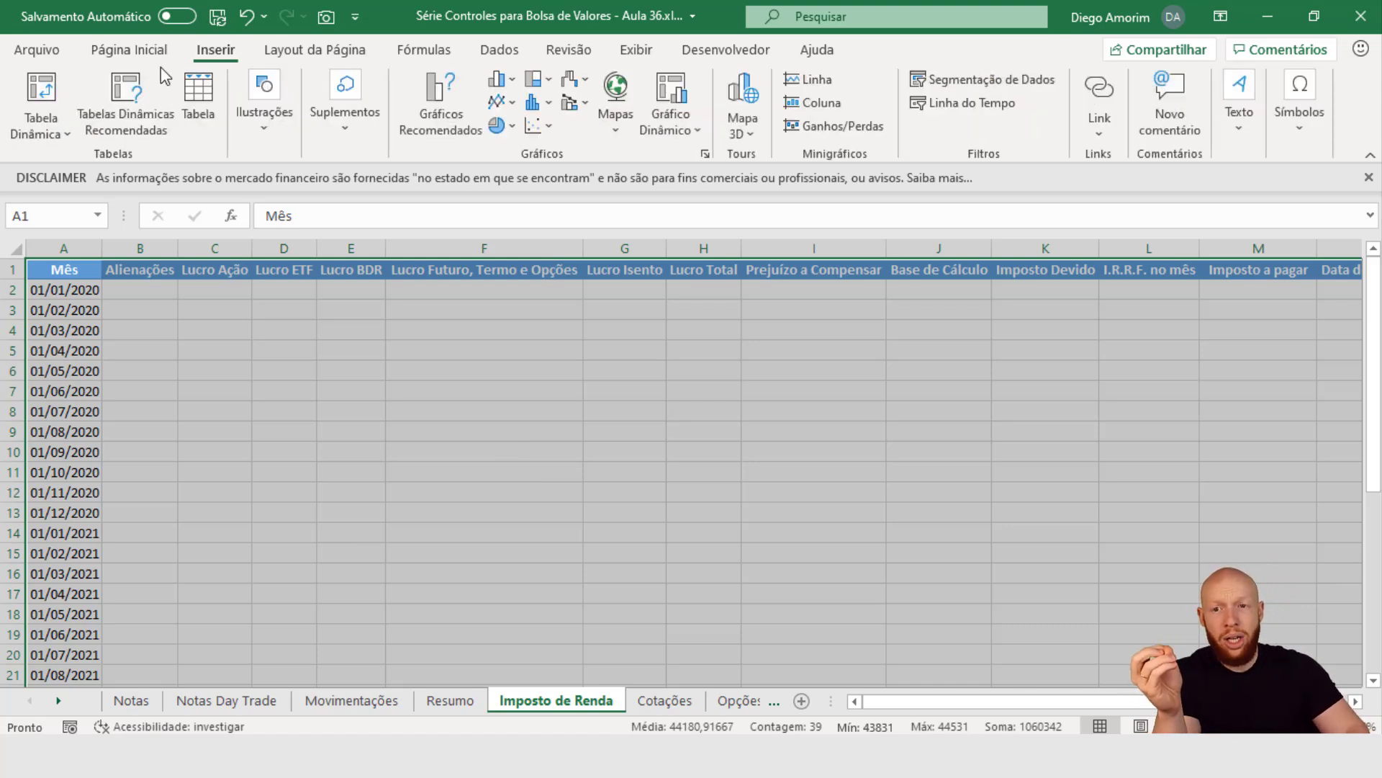
left_click(191, 93)
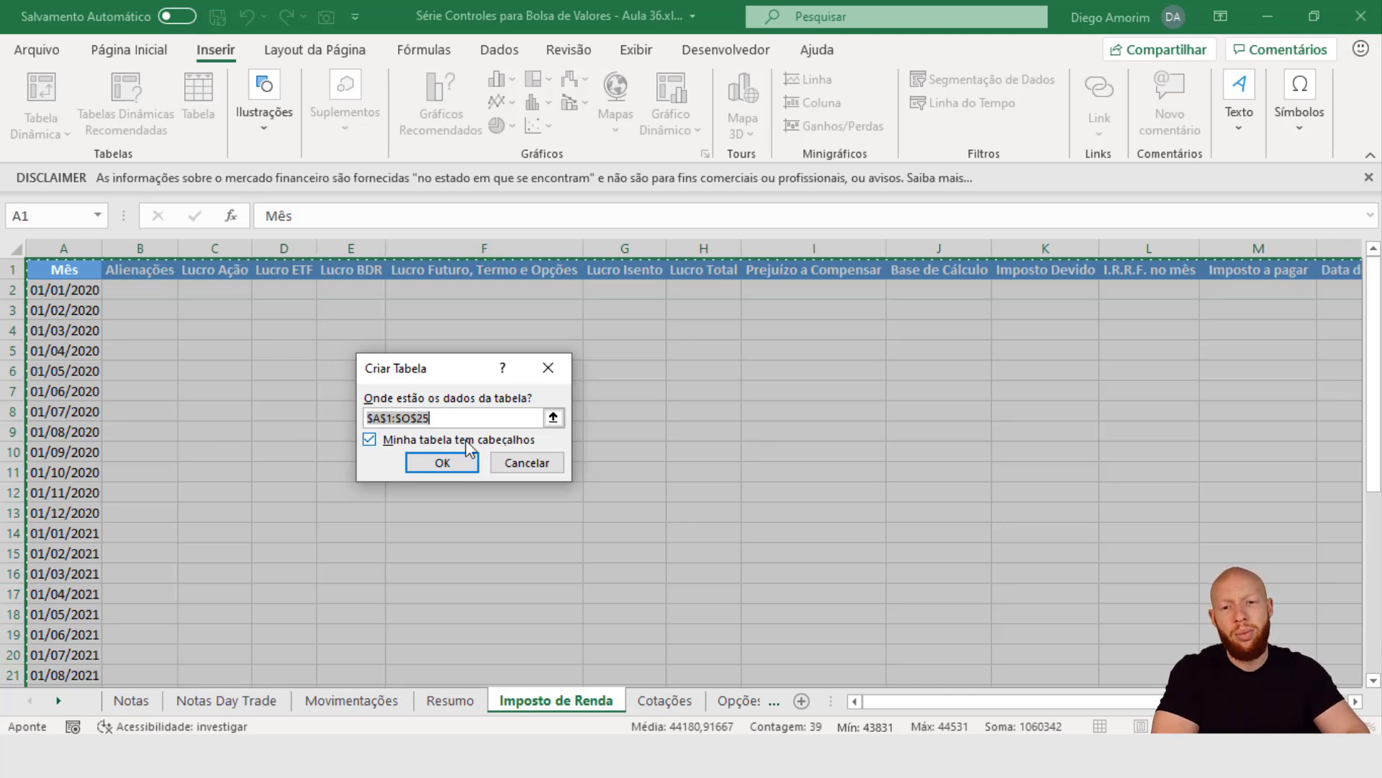
left_click(442, 462)
left_click(356, 370)
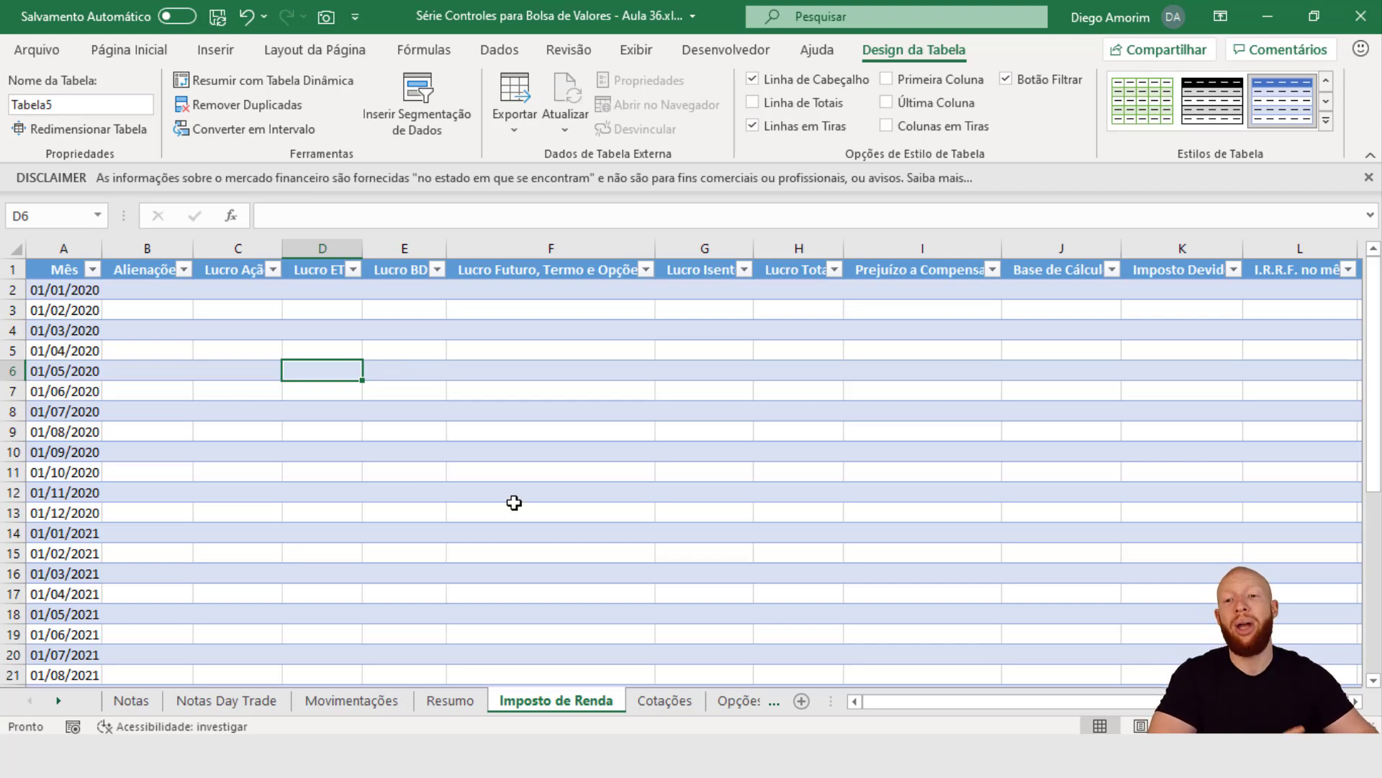
- Try adding a table row by entering a in B26, check the formula in A26, and undo the entry
scroll(432, 489, "down", 5)
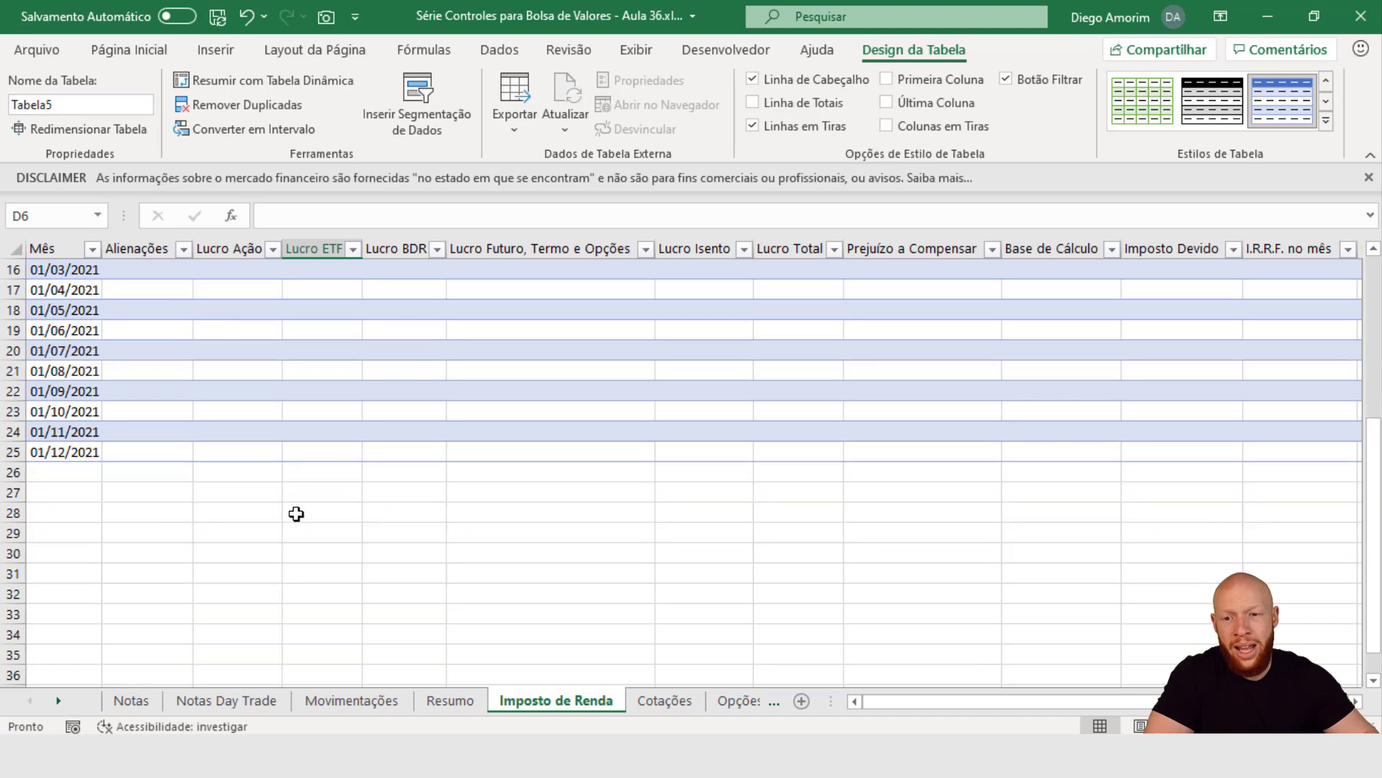
left_click(179, 474)
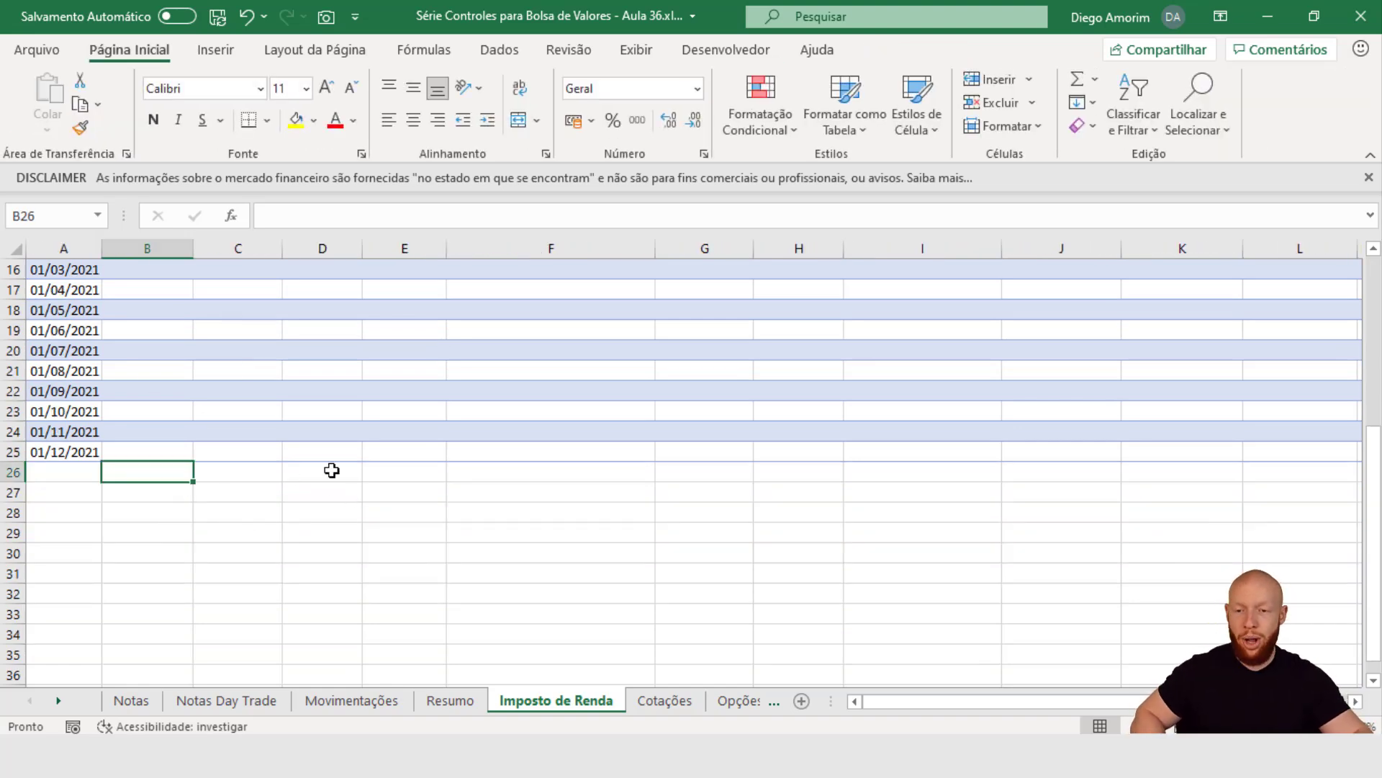
type("a")
key("Return")
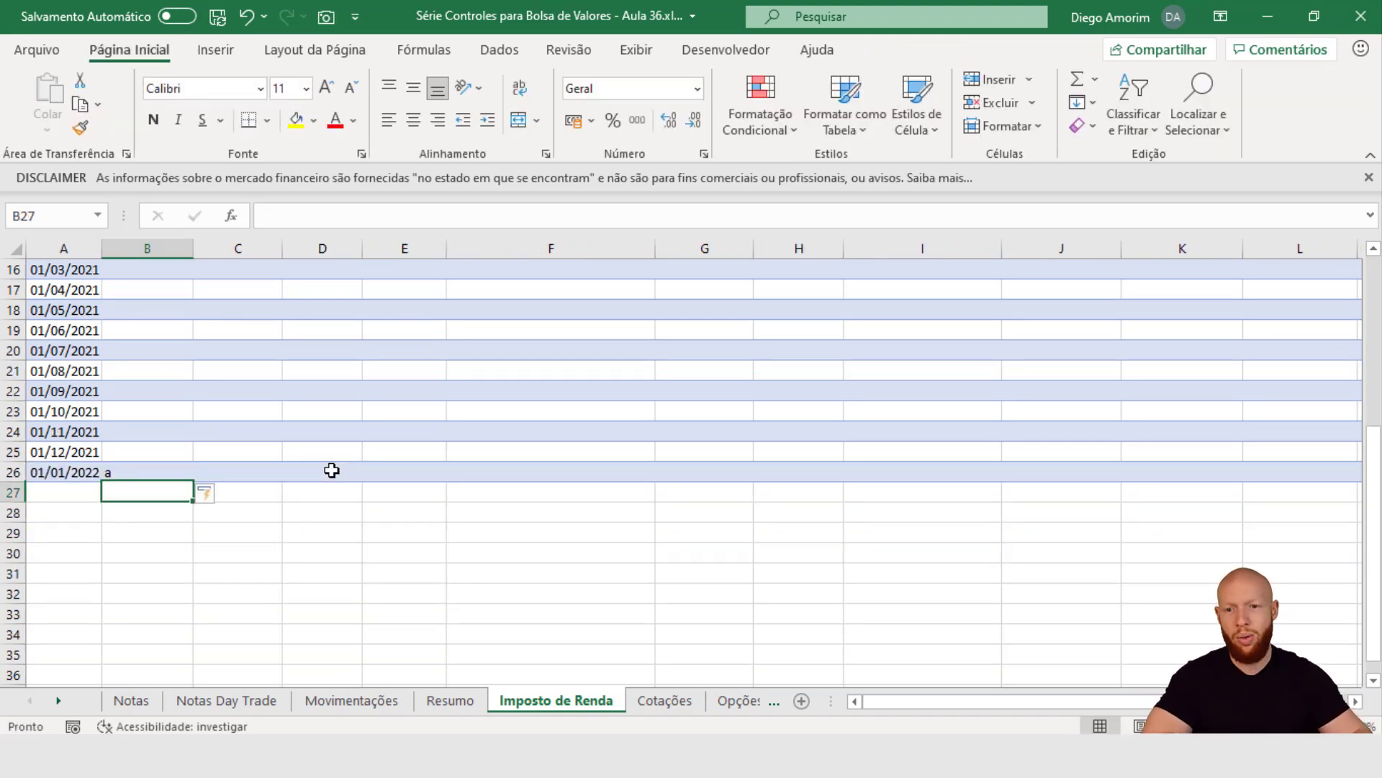
key("Up")
key("Left")
key("Up")
key("ctrl+shift+Right")
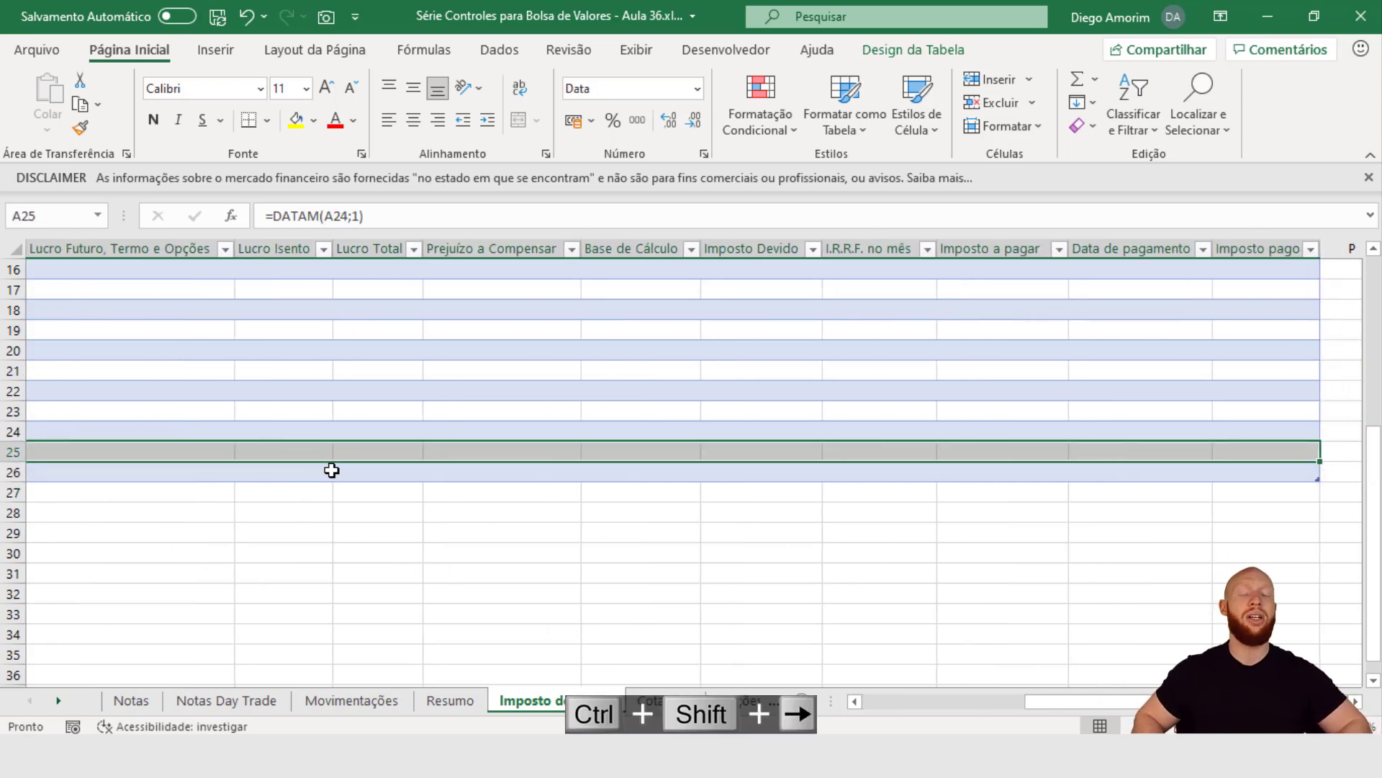
key("Down")
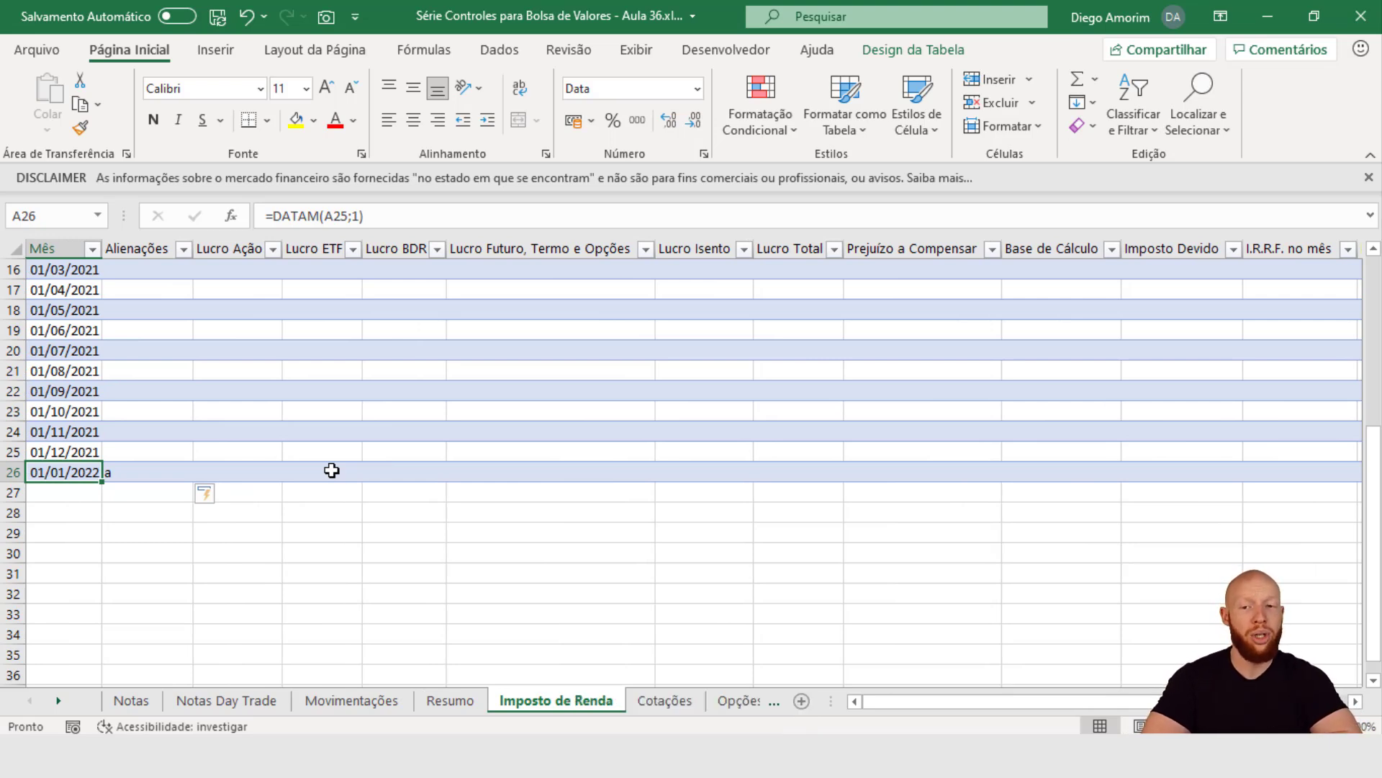
key("ctrl+z")
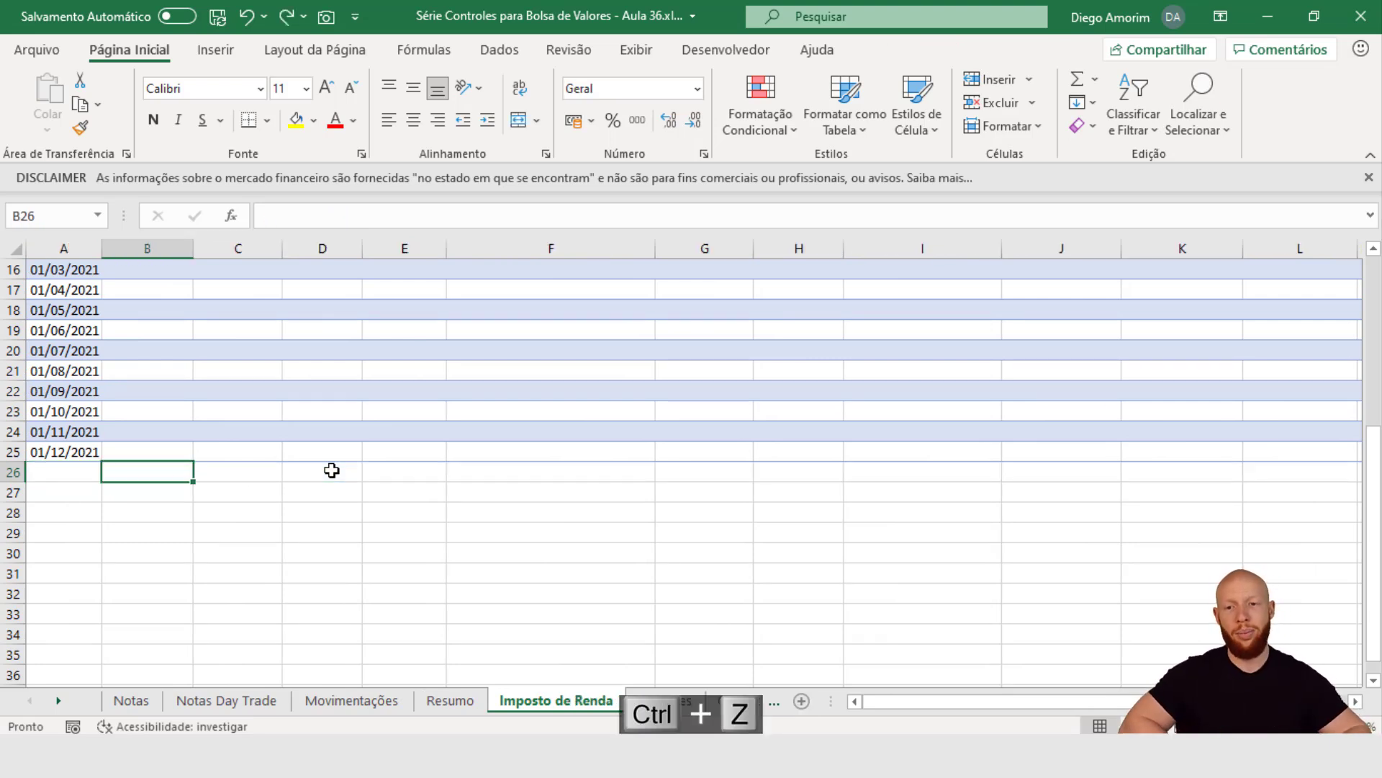
key("Up")
key("Up")
key("ctrl+Up")
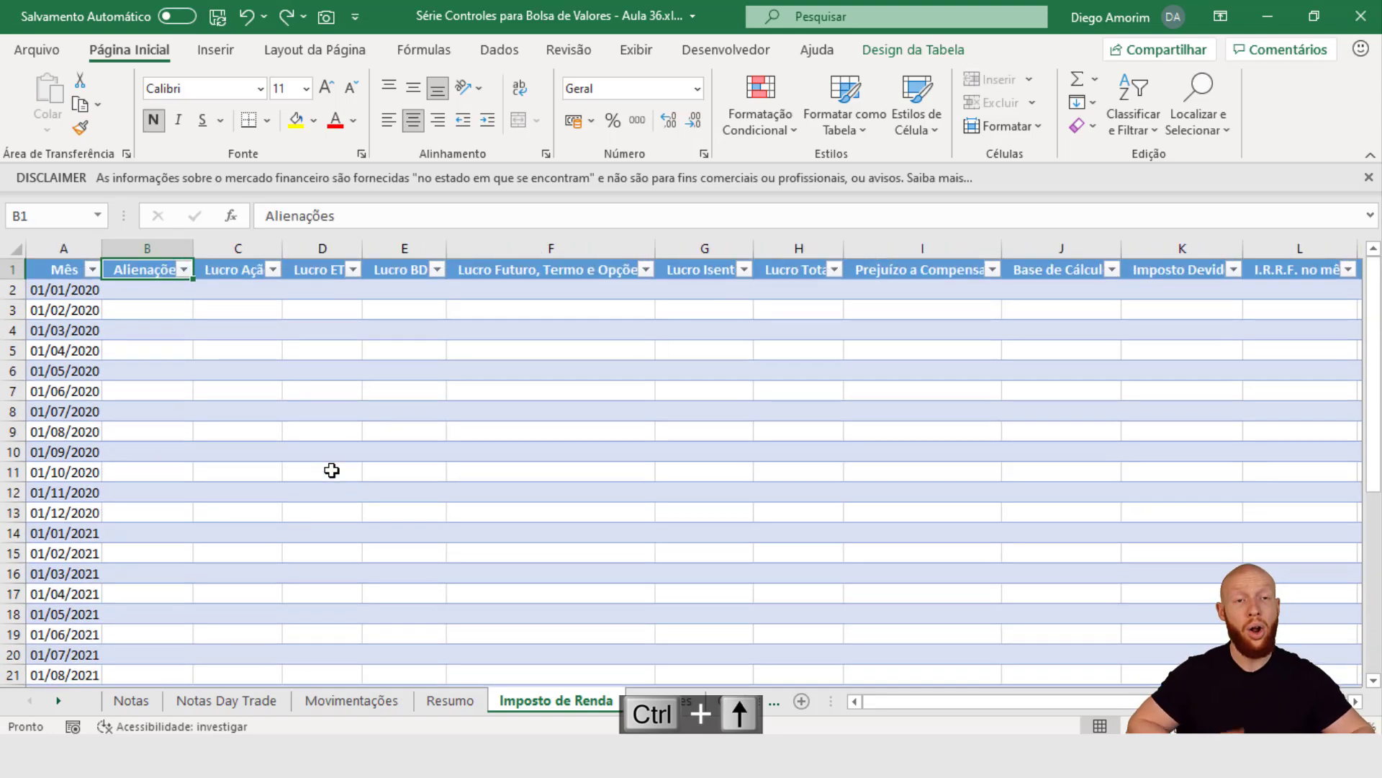
- Autofit all columns of the Imposto de Renda sheet so the headers fit beside their filter buttons
scroll(325, 467, "down", 5)
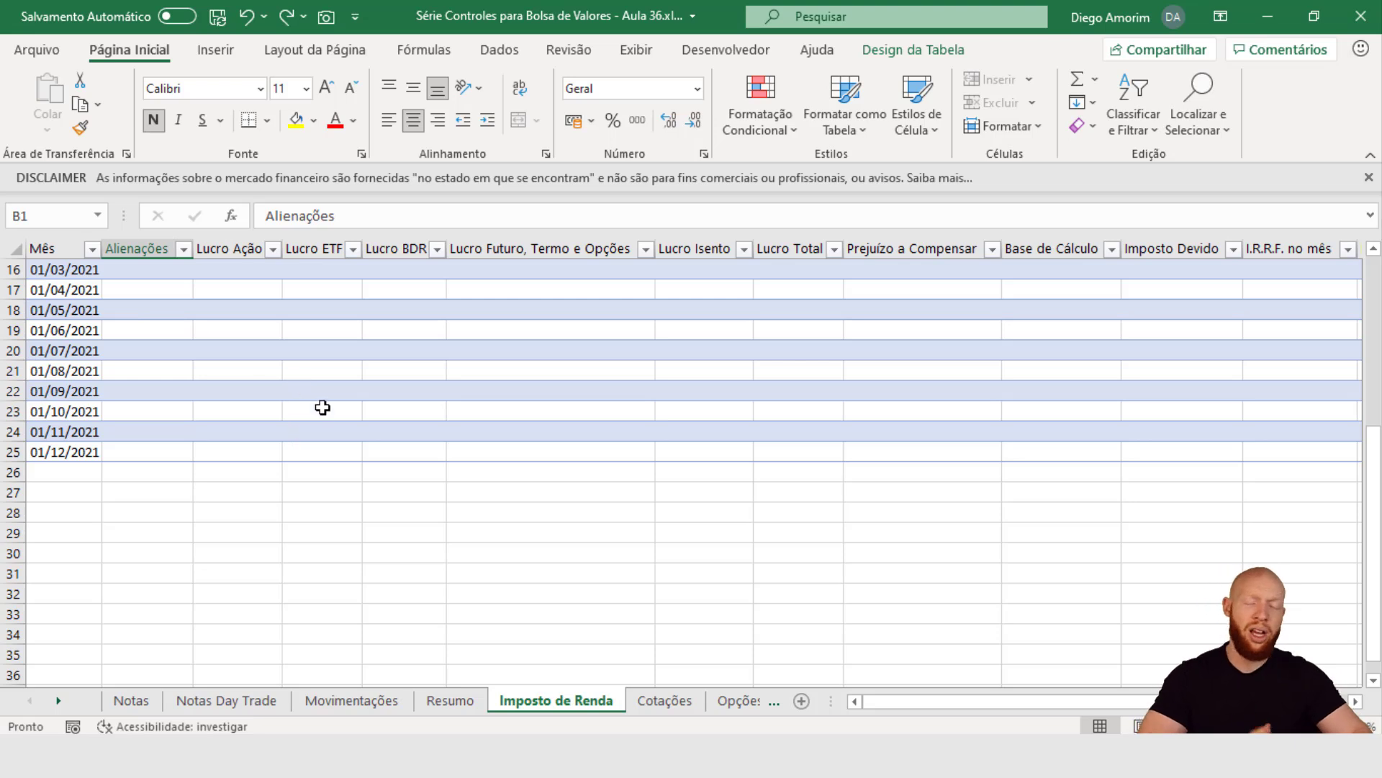
scroll(321, 407, "up", 5)
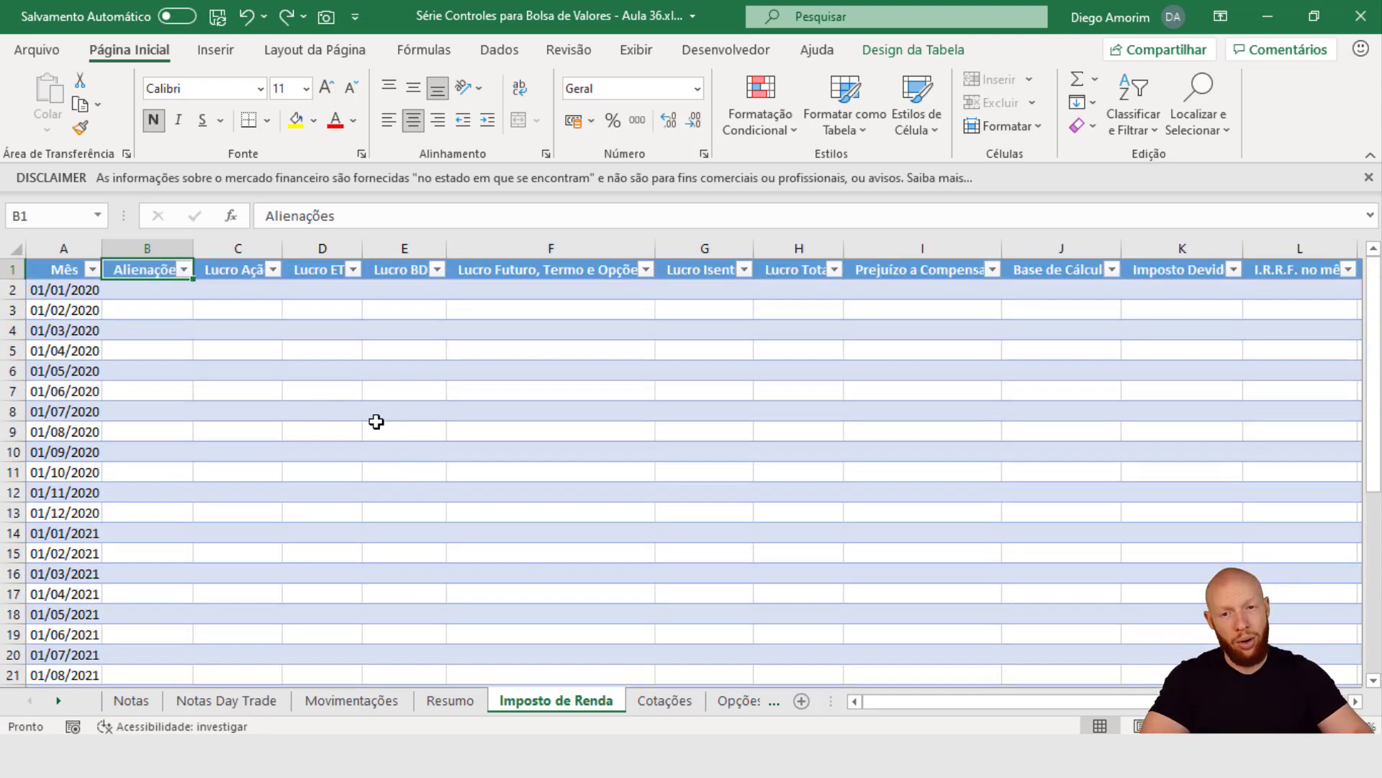
left_click(358, 373)
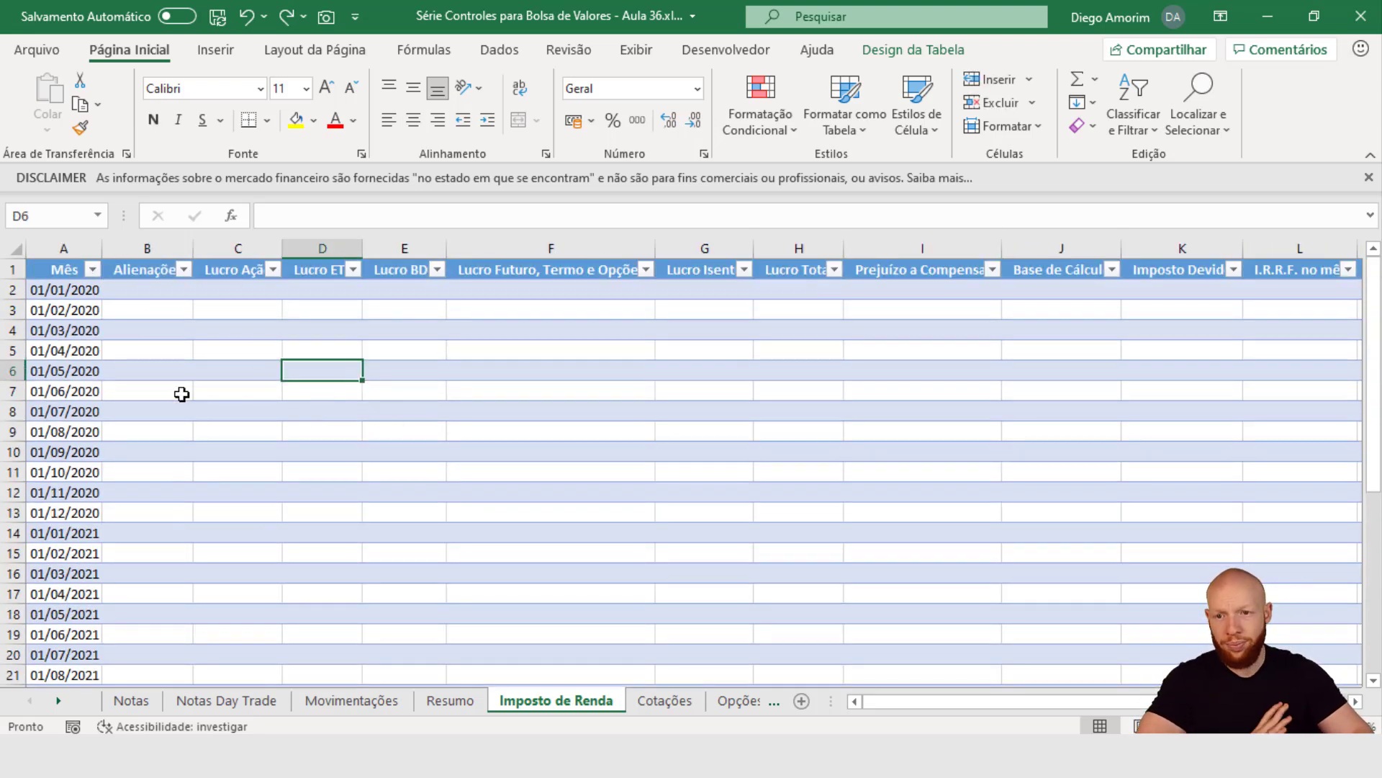
left_click(15, 250)
double_click(96, 246)
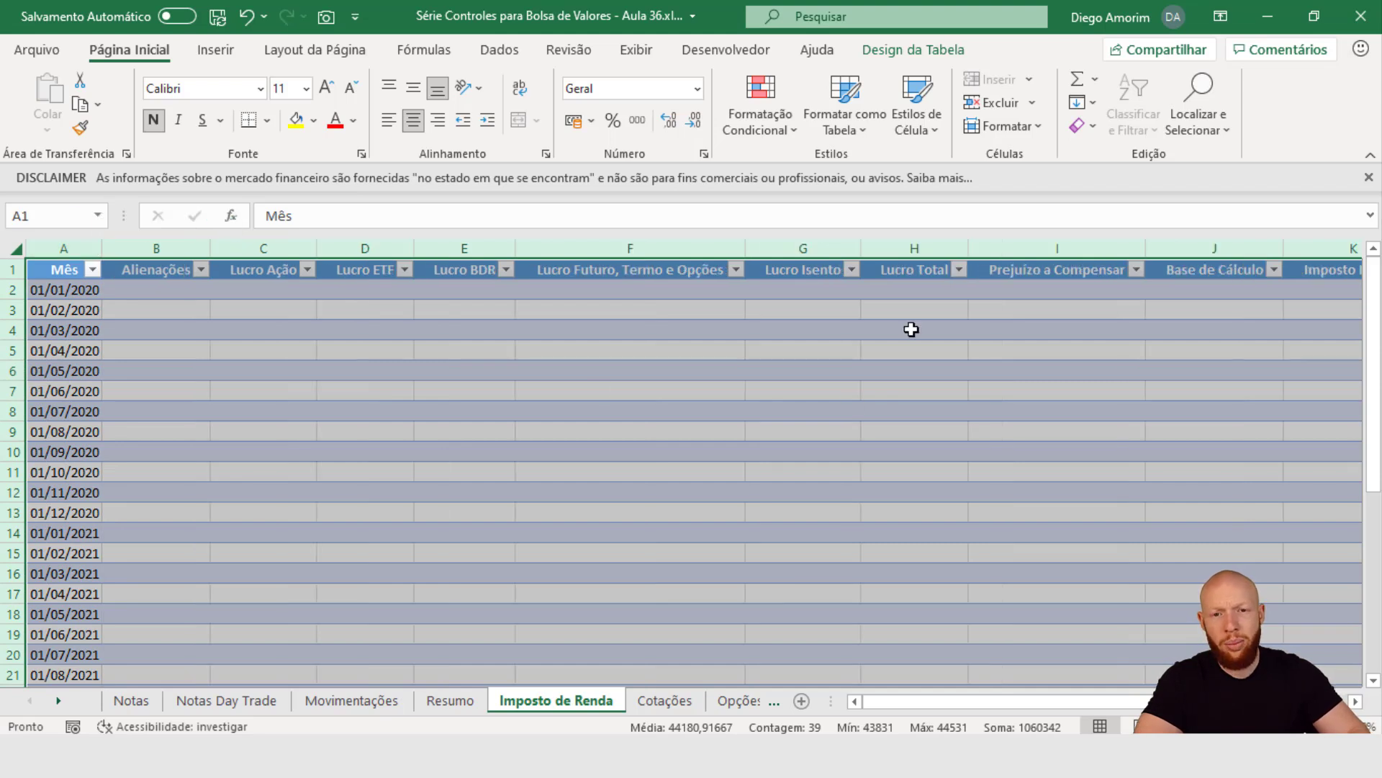
left_click(910, 328)
left_click_drag(1014, 700, 547, 655)
left_click(263, 268)
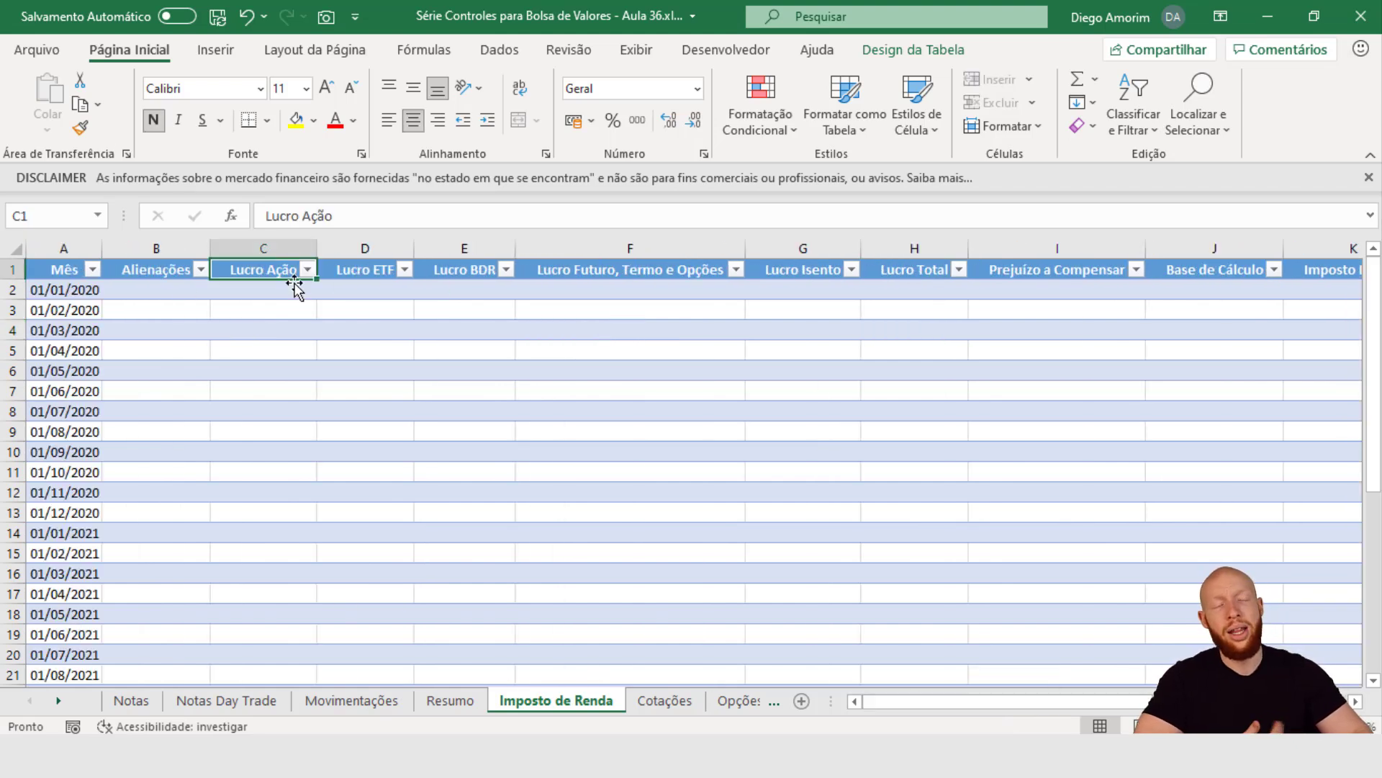
- Turn off the filter buttons on the Imposto de Renda table and autofit all its columns to their contents
left_click(131, 700)
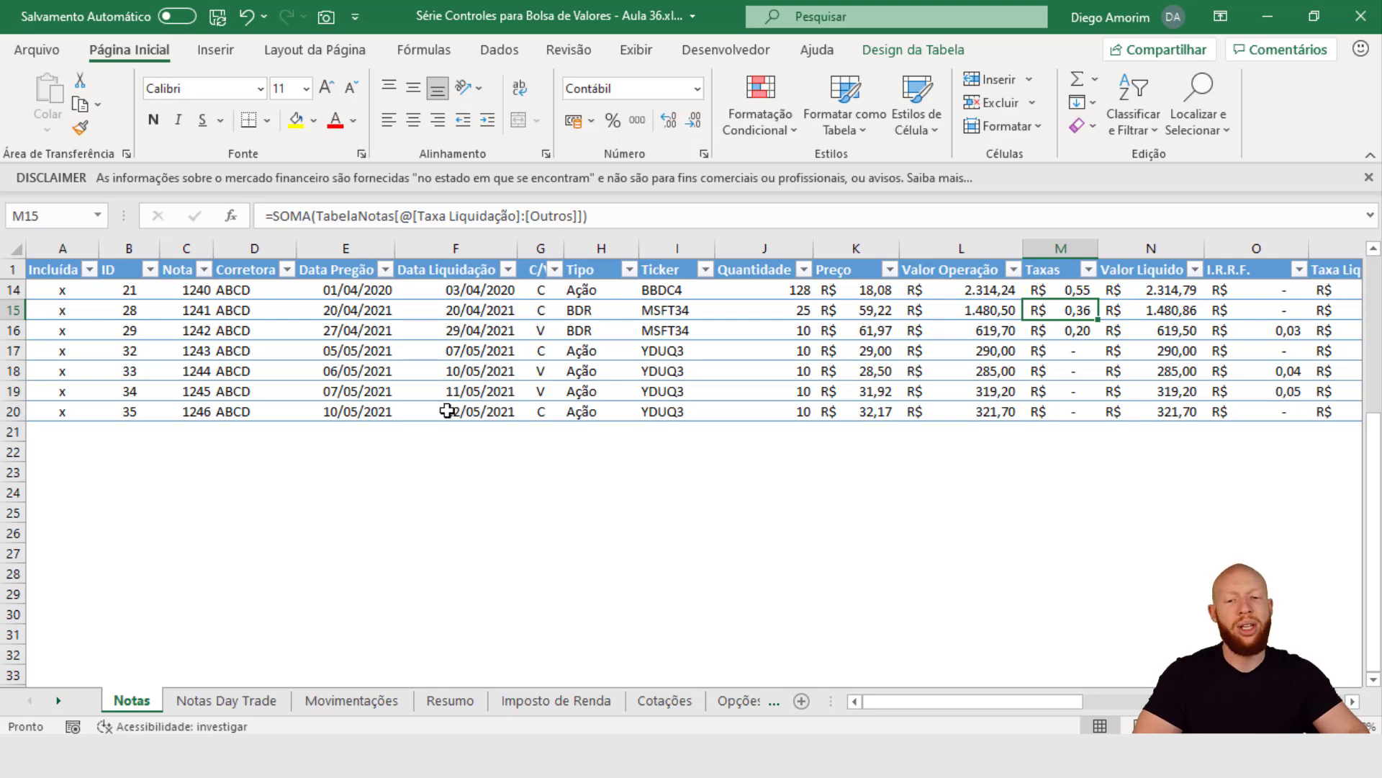
left_click(590, 699)
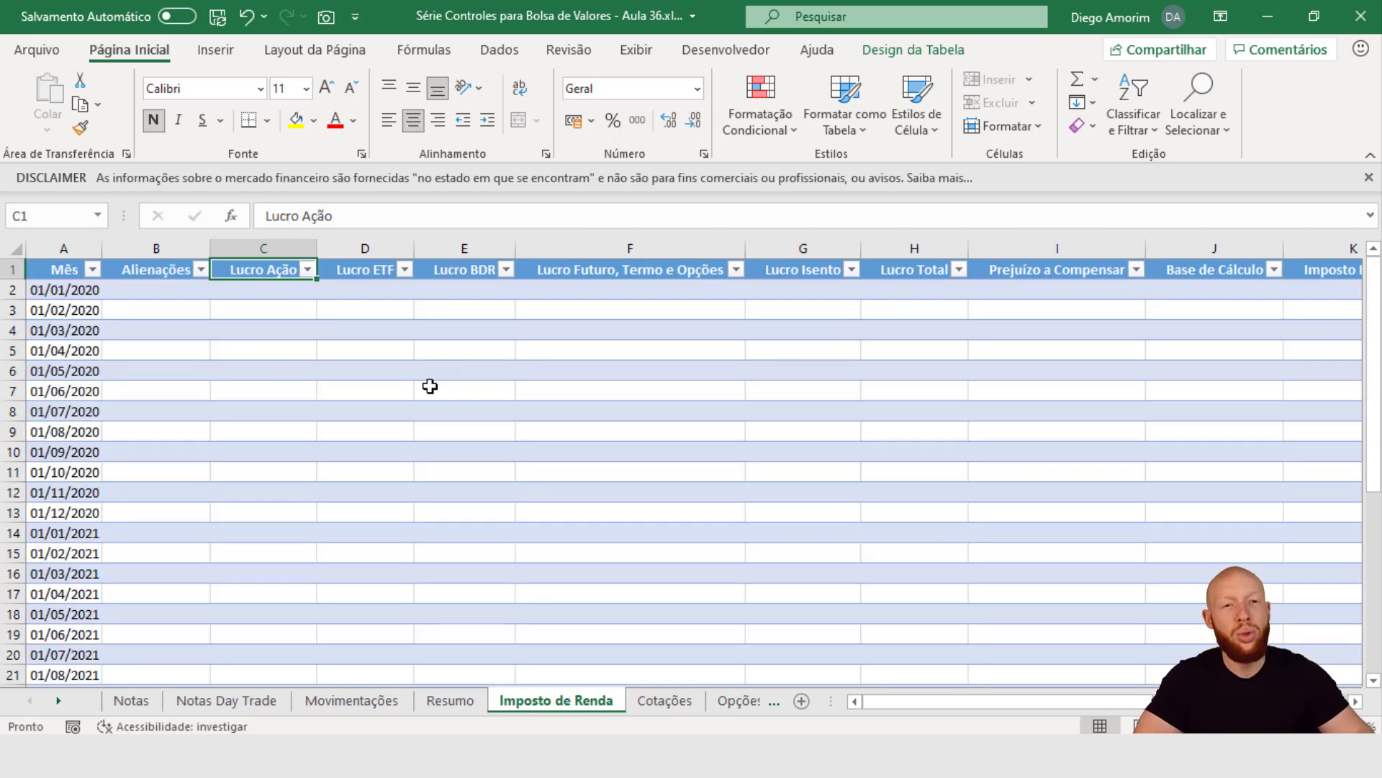
left_click(913, 49)
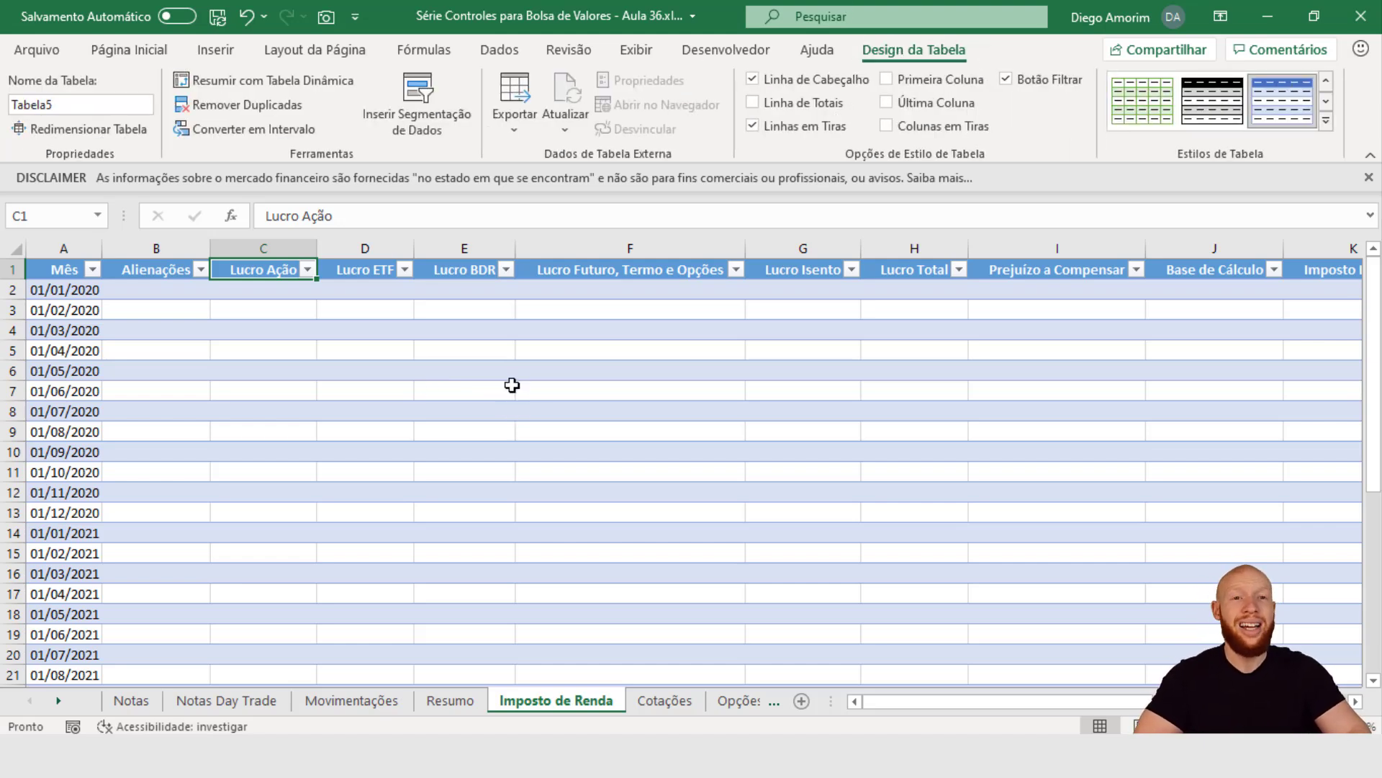
left_click(1034, 85)
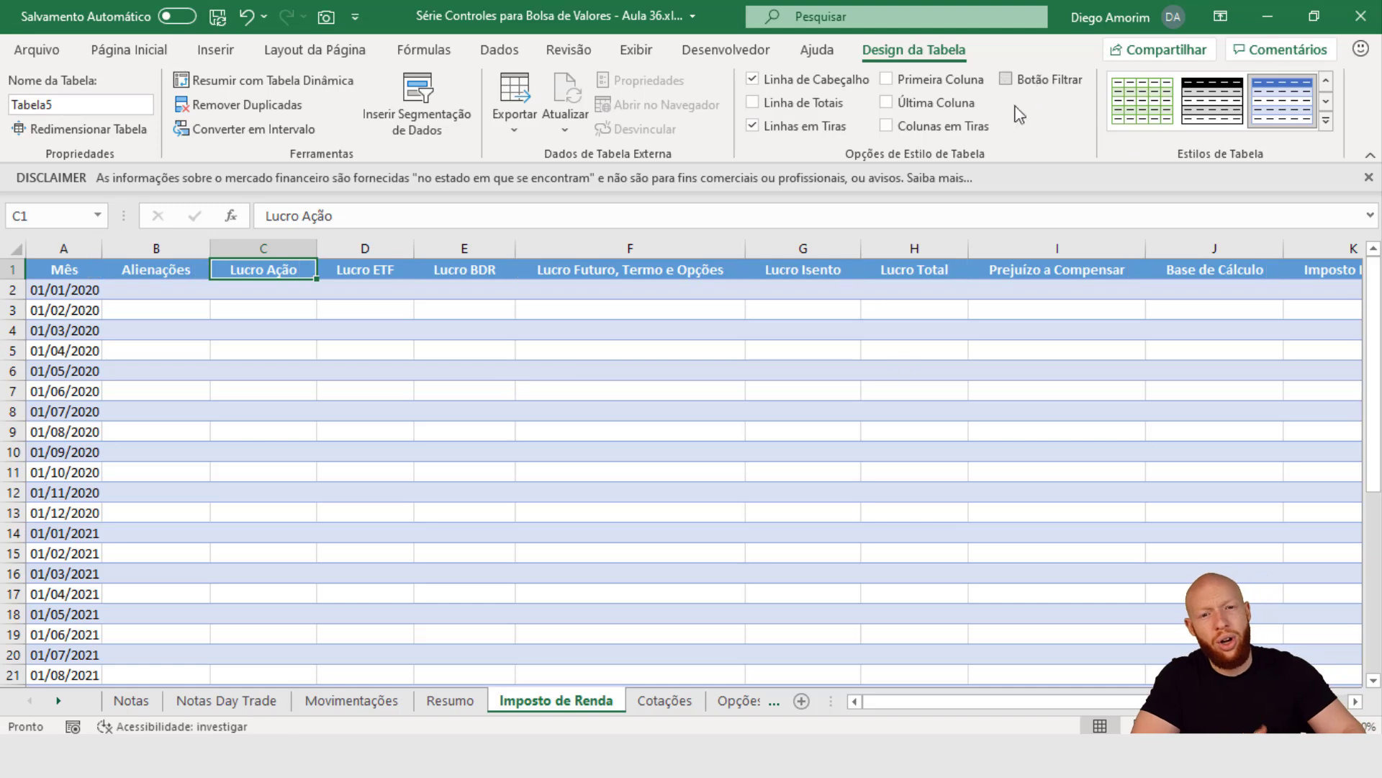
left_click(10, 247)
double_click(102, 248)
left_click(243, 318)
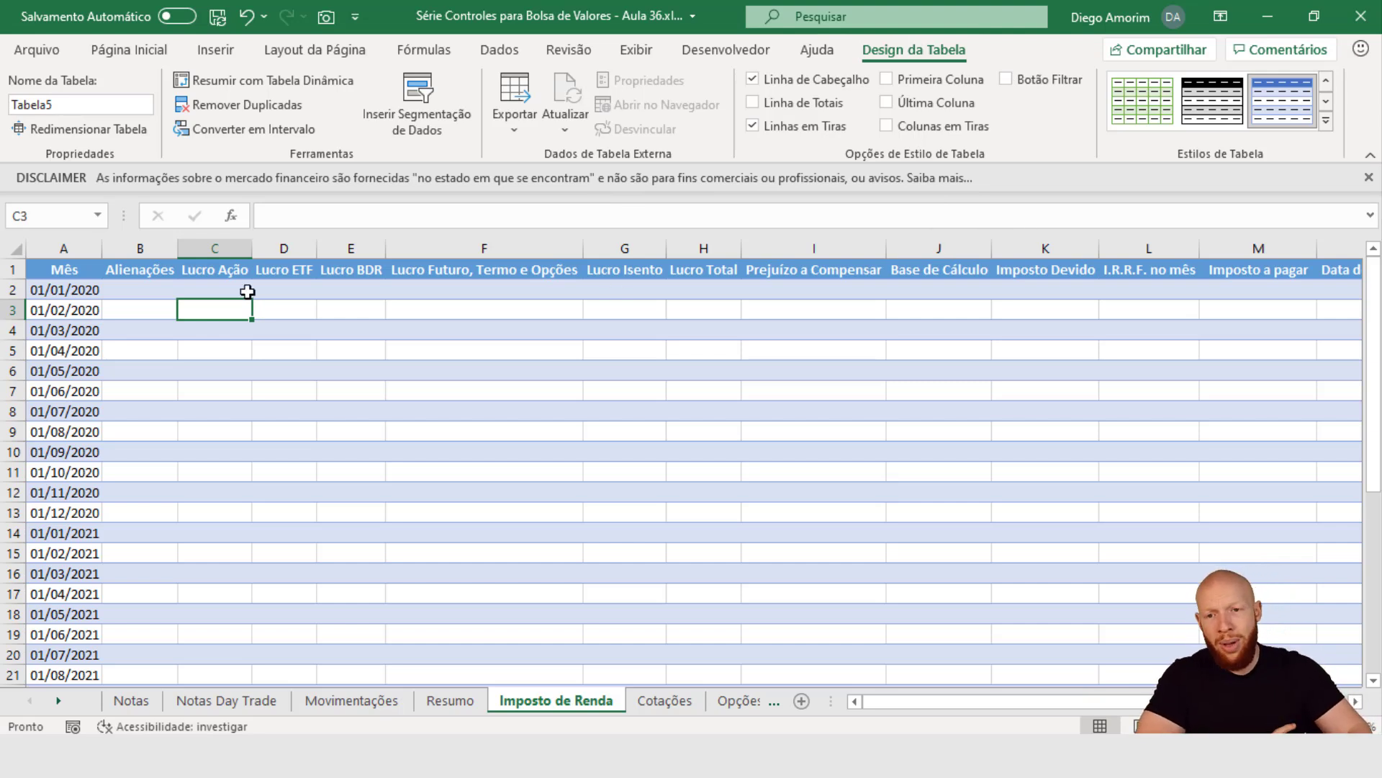
- Review the Imposto de Renda table's headers from Alienações to Data de pagamento, ending on the first Alienações cell
left_click(159, 291)
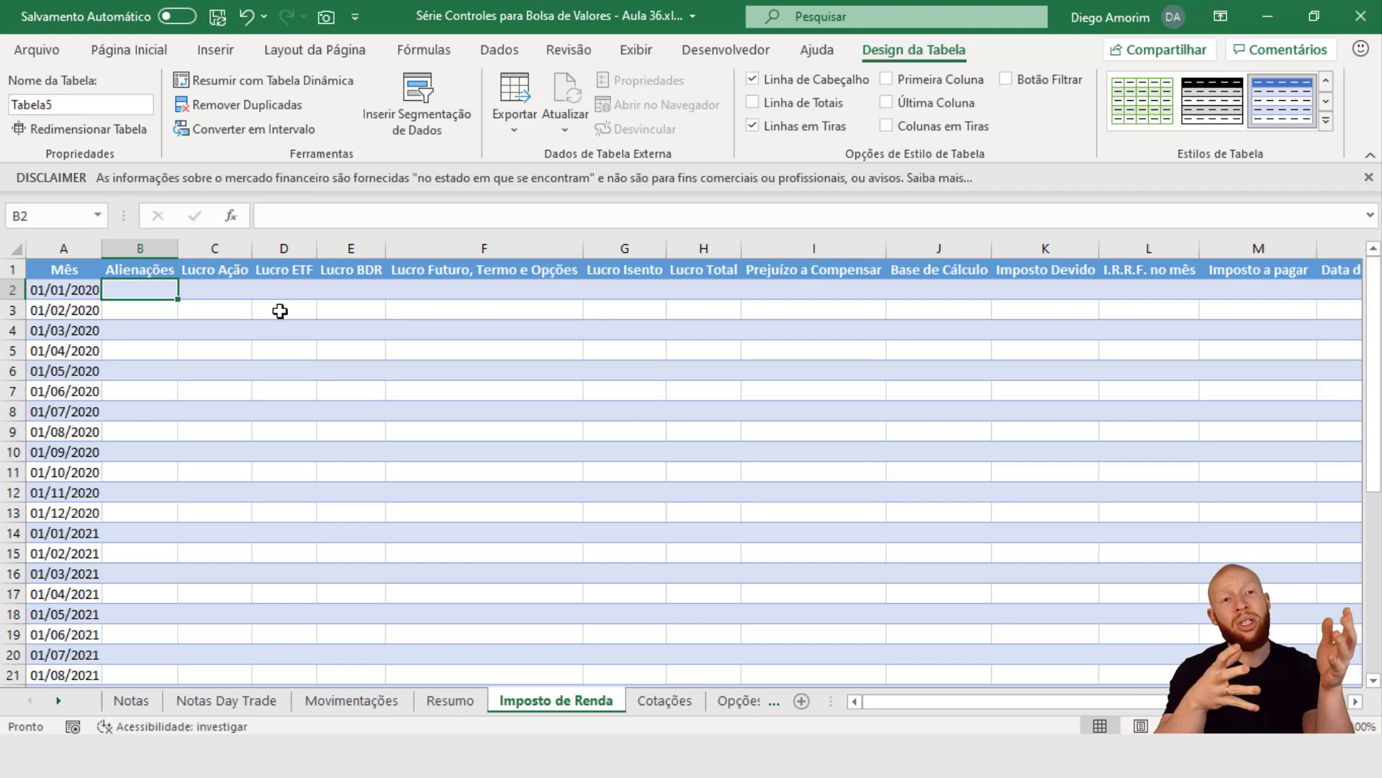
left_click(1299, 286)
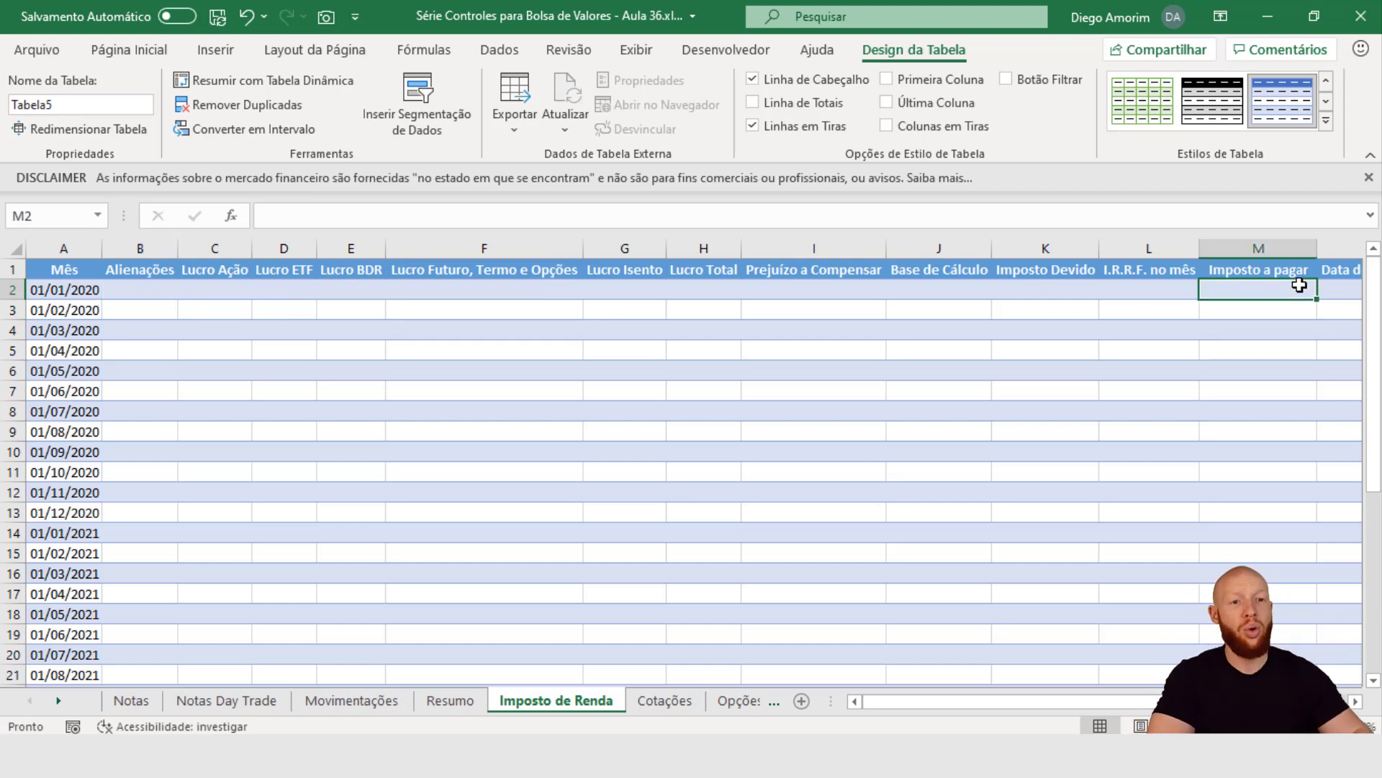
key("Right")
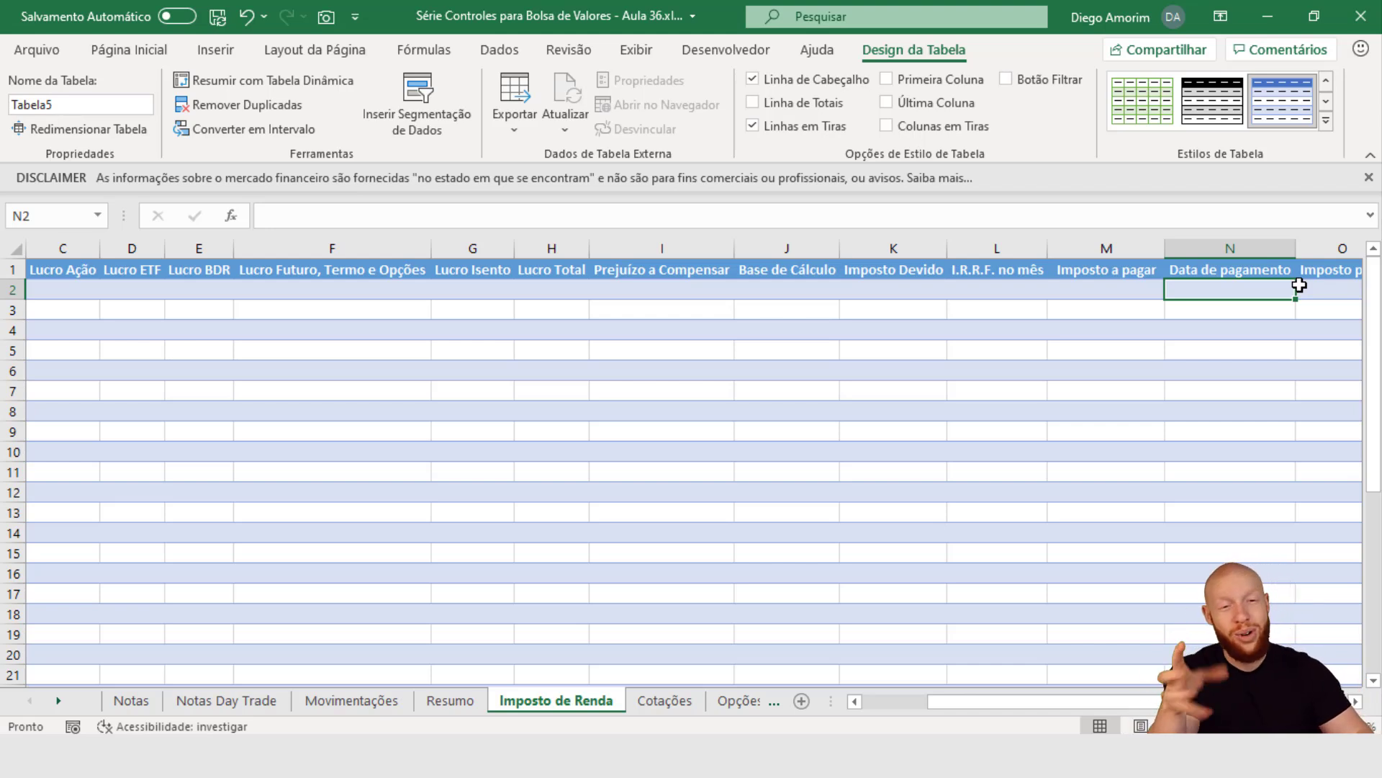
key("Home")
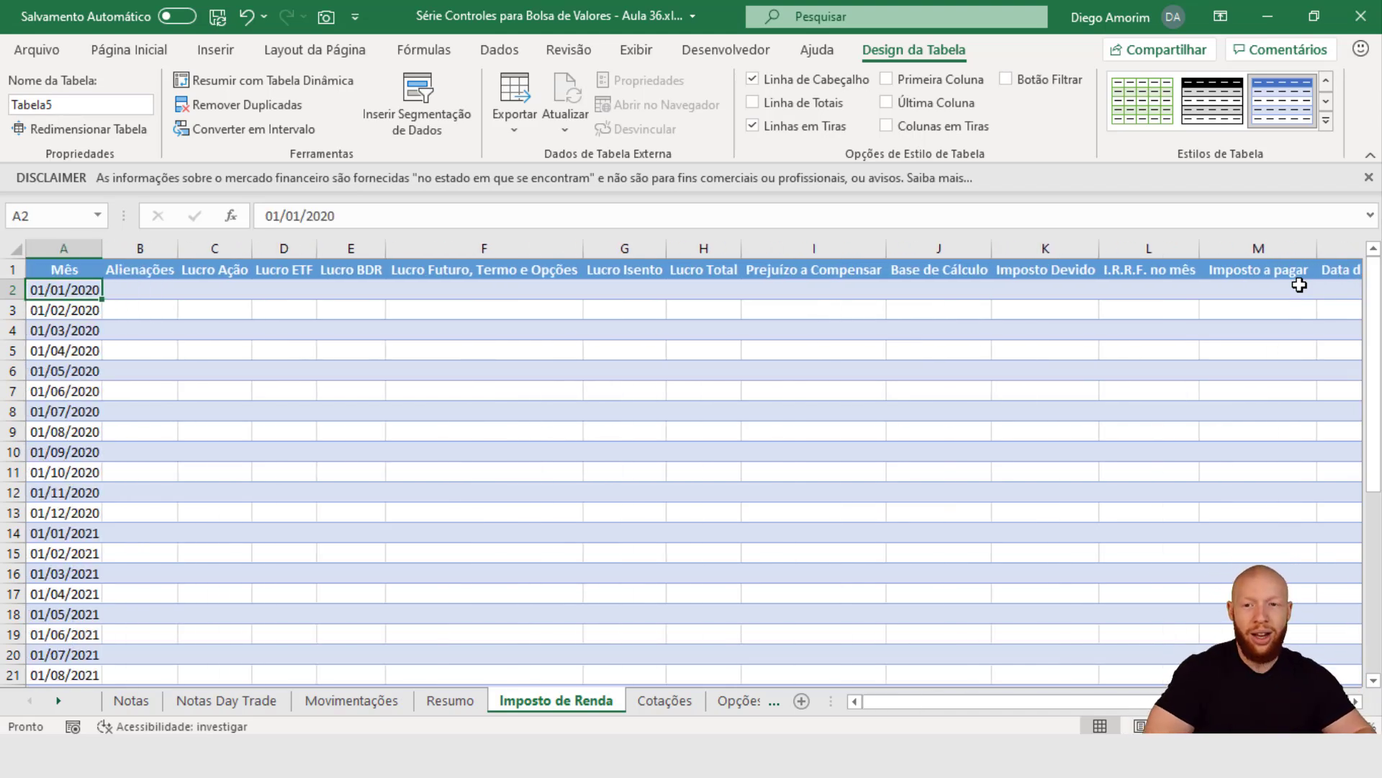
left_click(131, 290)
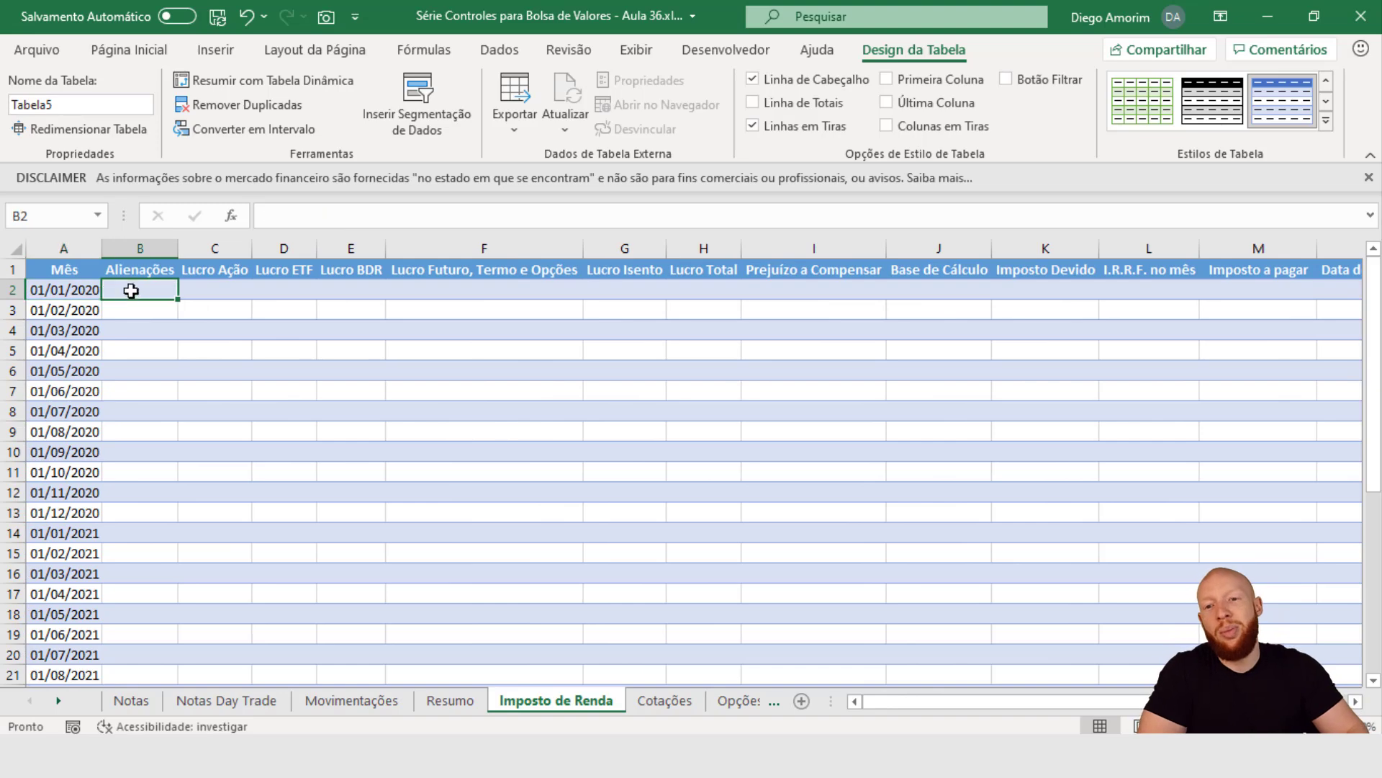
left_click(145, 251)
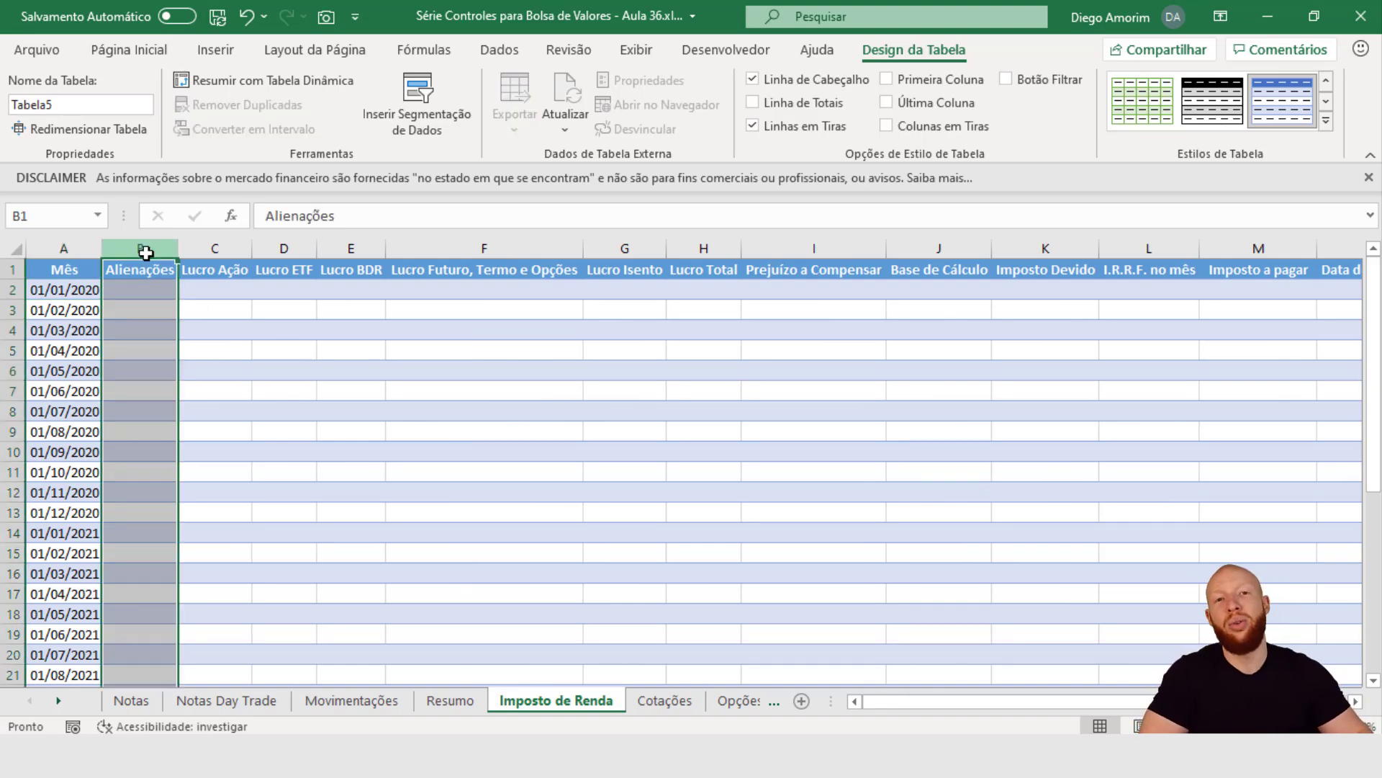
left_click(160, 295)
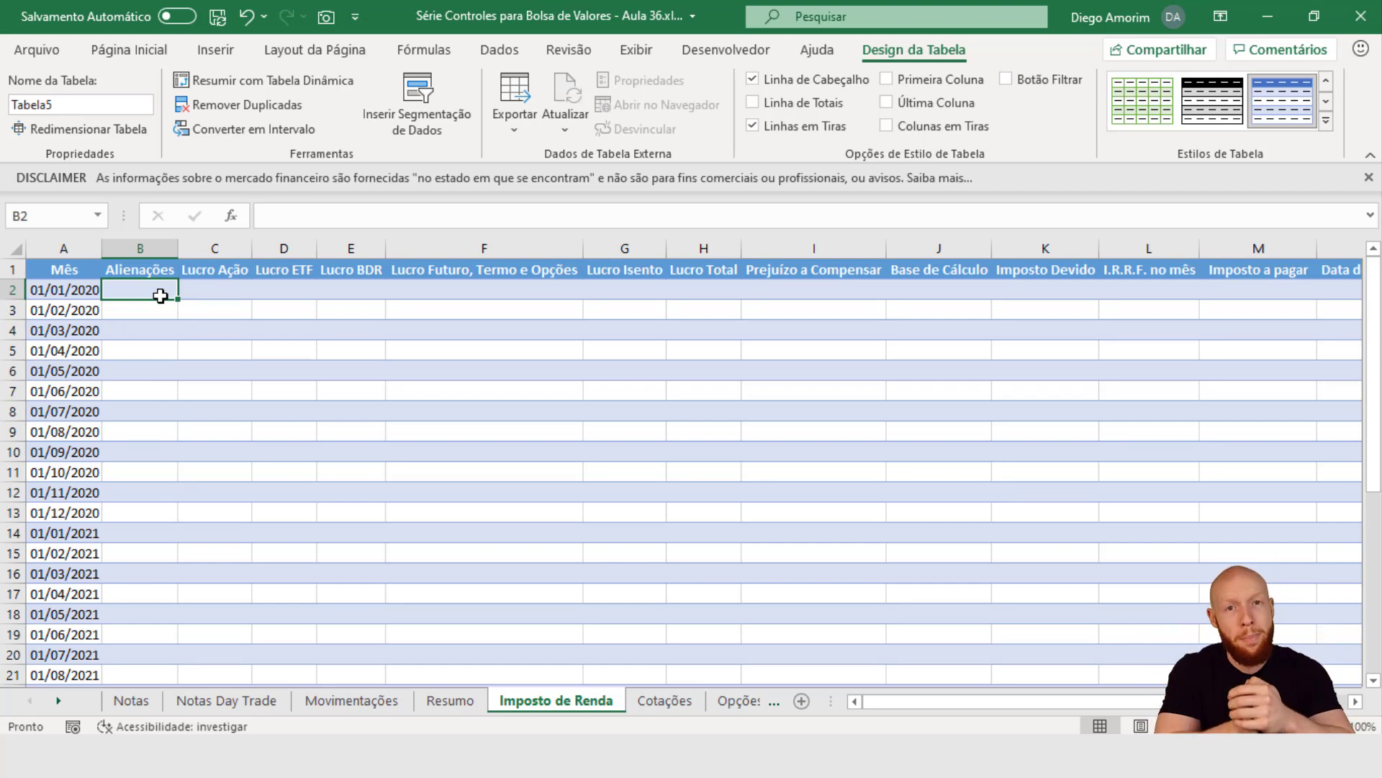
- Examine the Valor Operação and Valor Liquido columns on the Notas sheet, including the formula in N17 and the price in K17
key("alt+Tab")
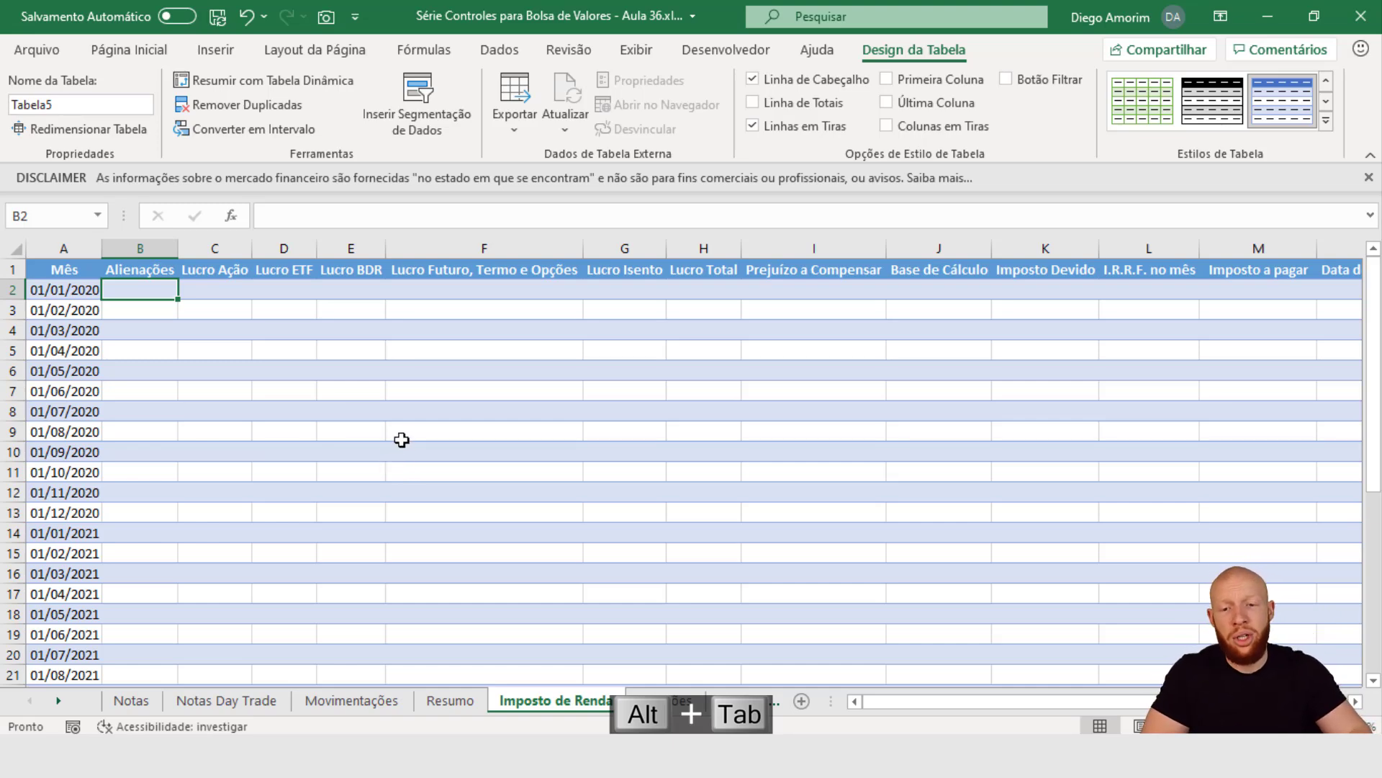
left_click(131, 701)
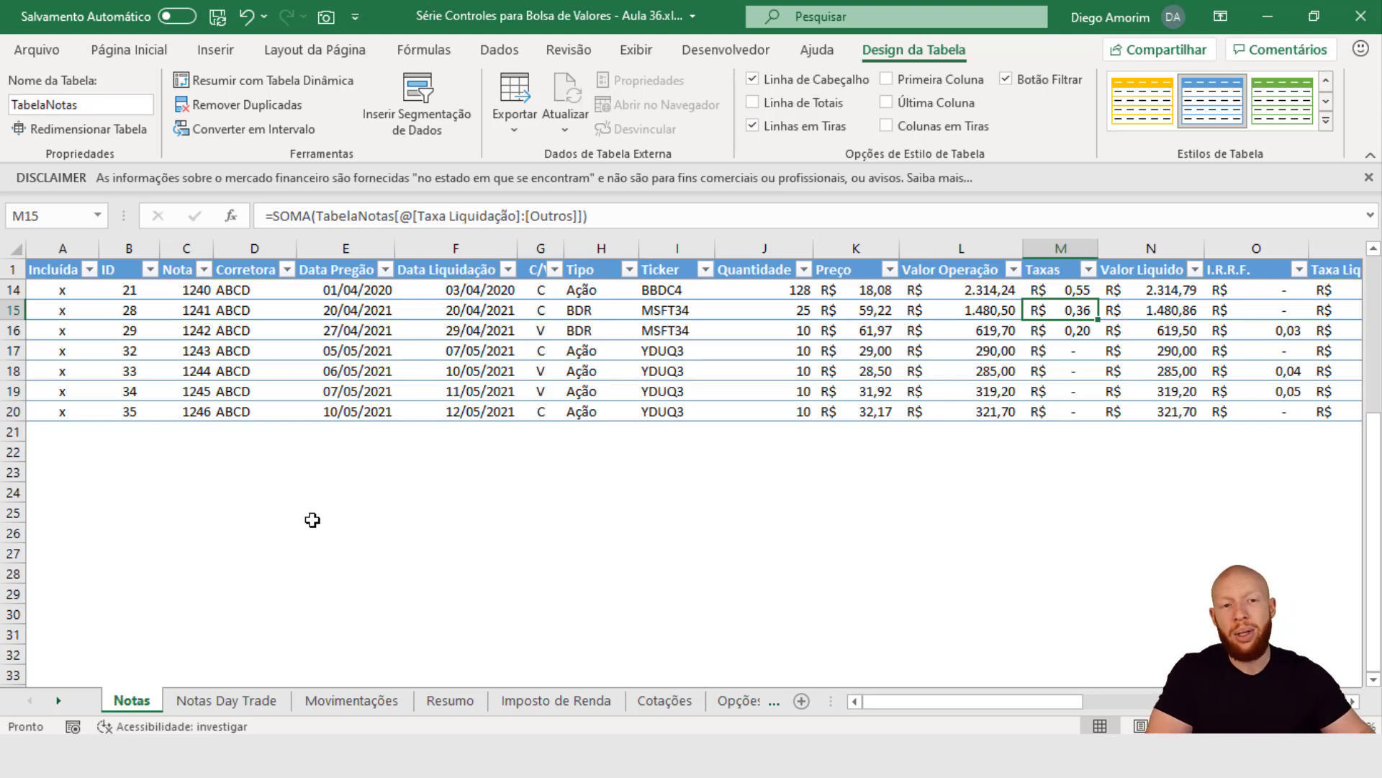
key("alt+Tab")
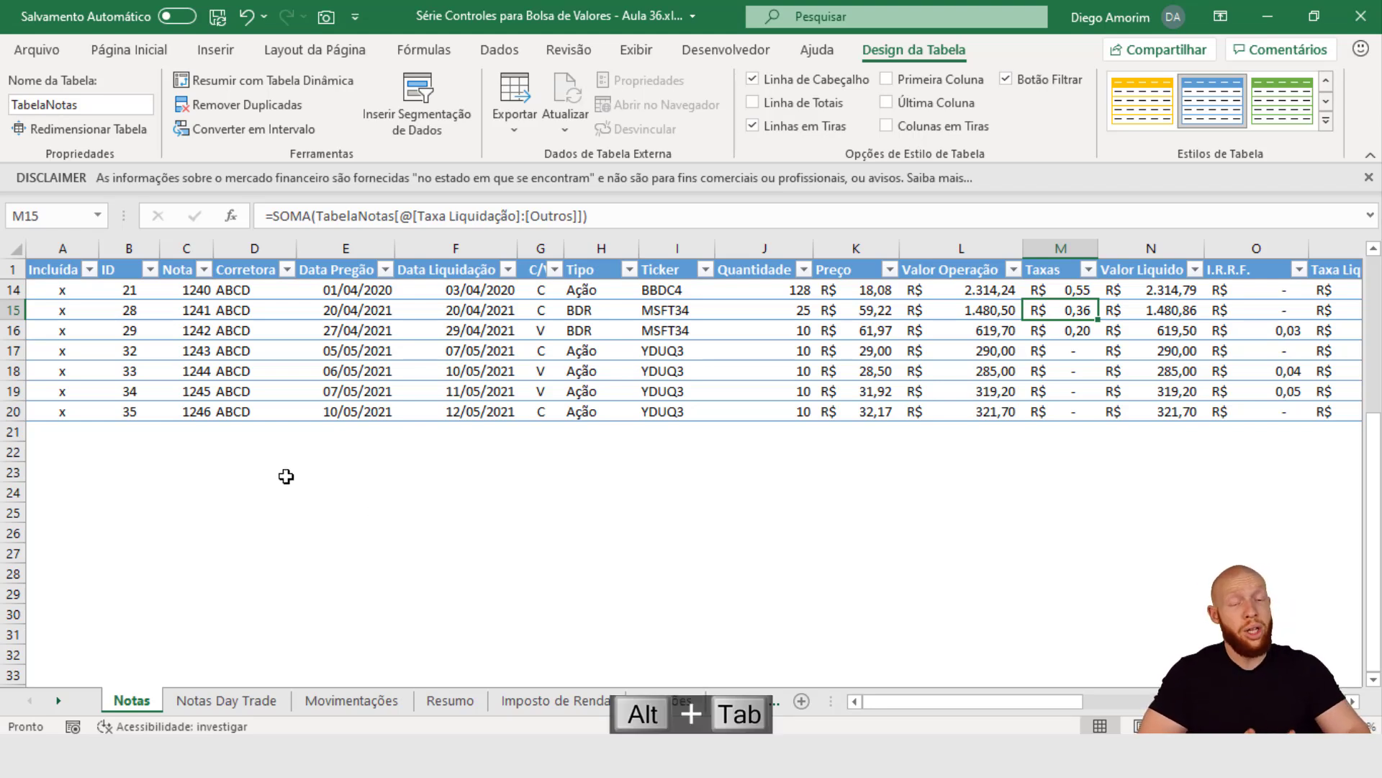
left_click(993, 247)
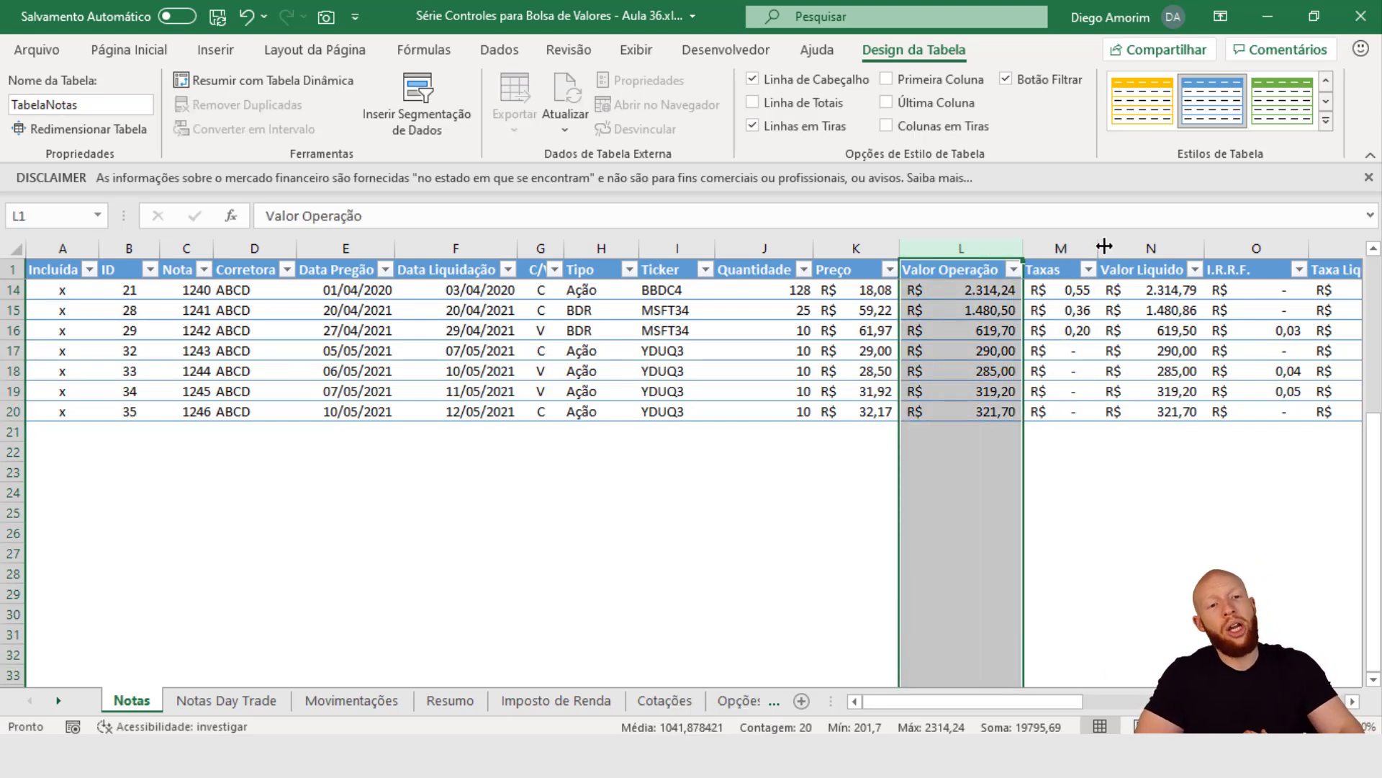
left_click(1148, 247)
left_click(1145, 348)
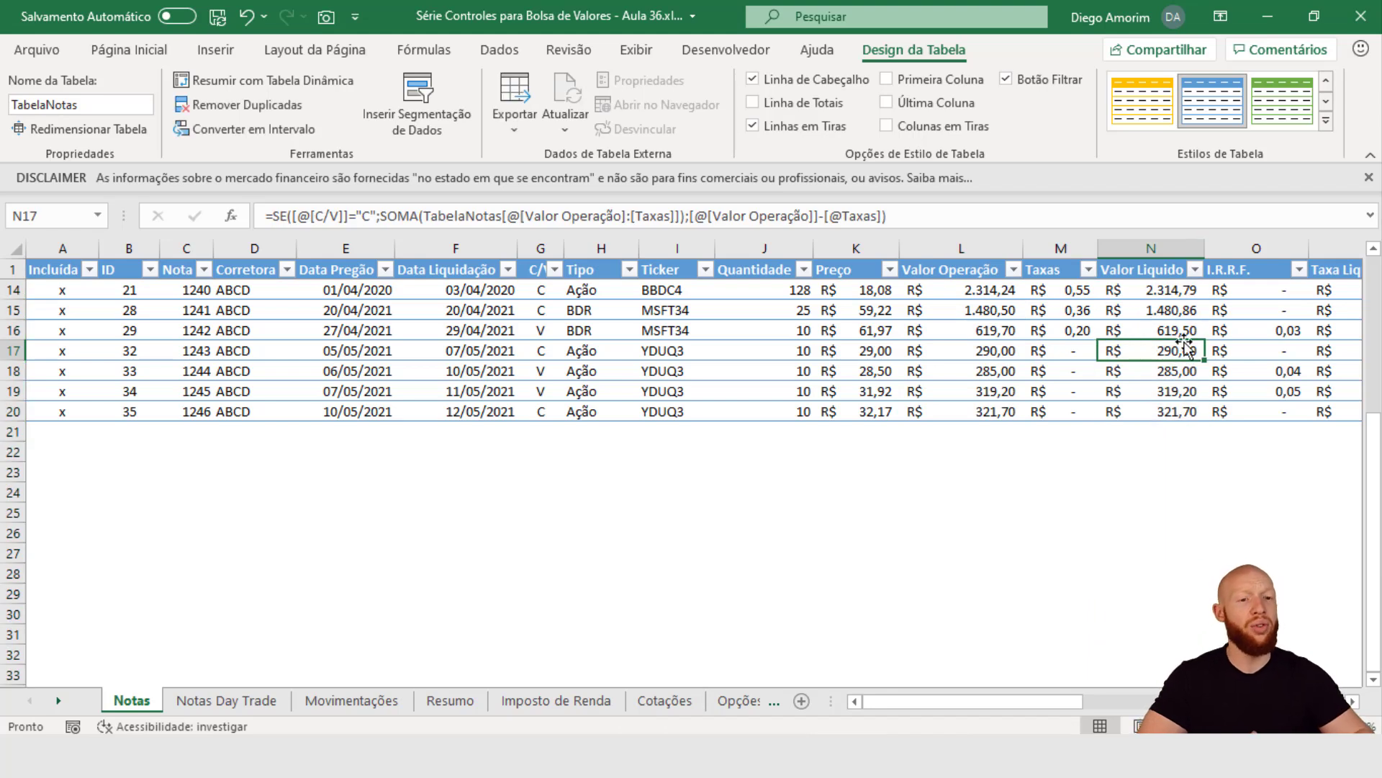
key("Left")
key("Left")
key("Left")
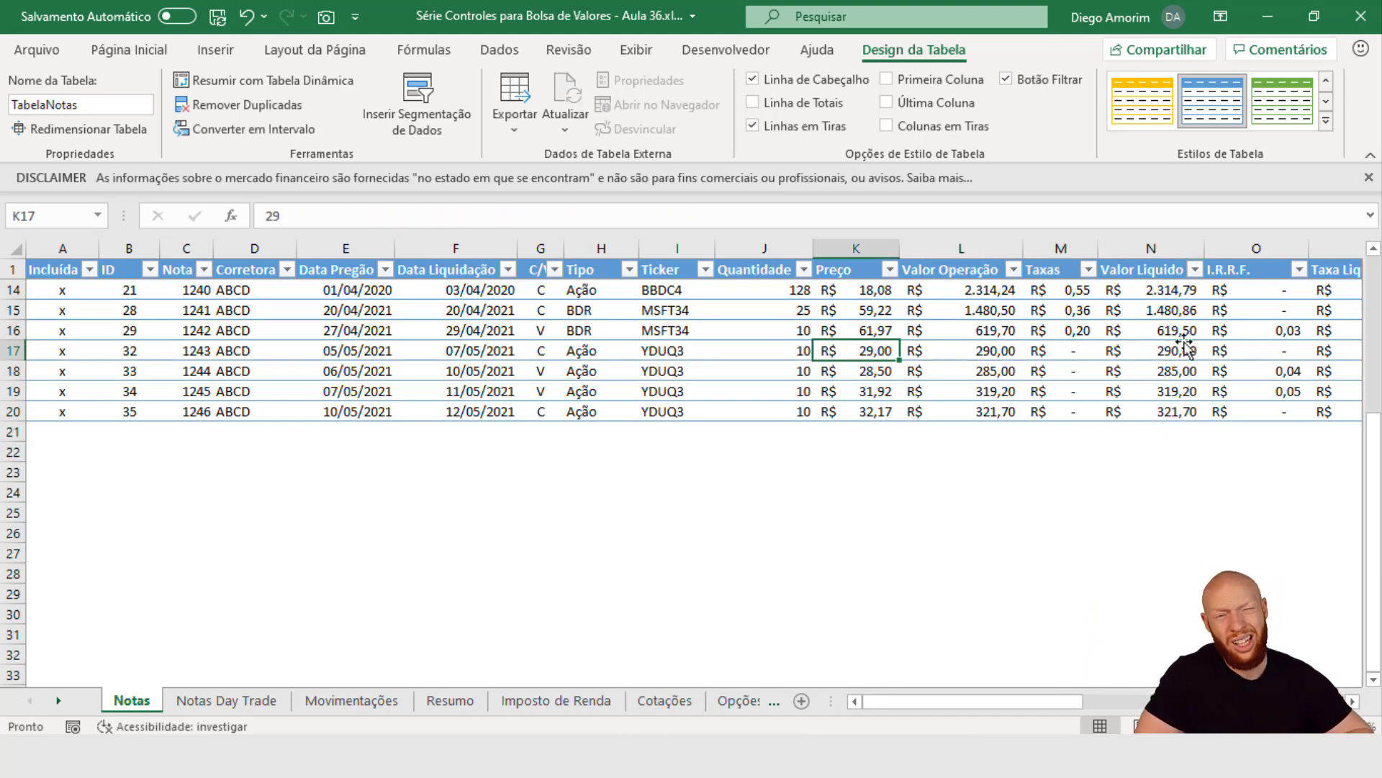
- Compare the Valor Operação and Valor Liquido formulas in the sale rows of the Notas sheet, such as the MSFT34 sale
key("Down")
key("Right")
key("Right")
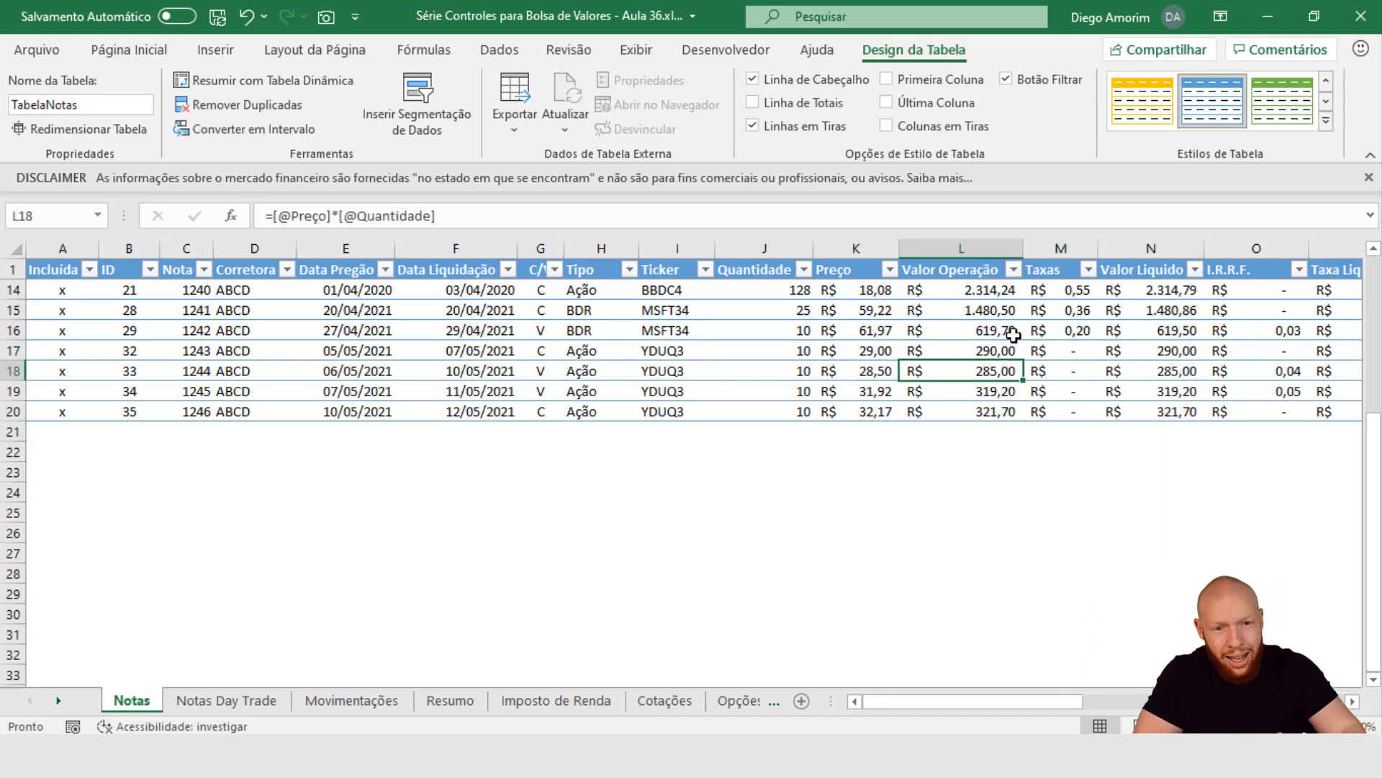
scroll(980, 317, "up", 1)
key("Up")
key("Up")
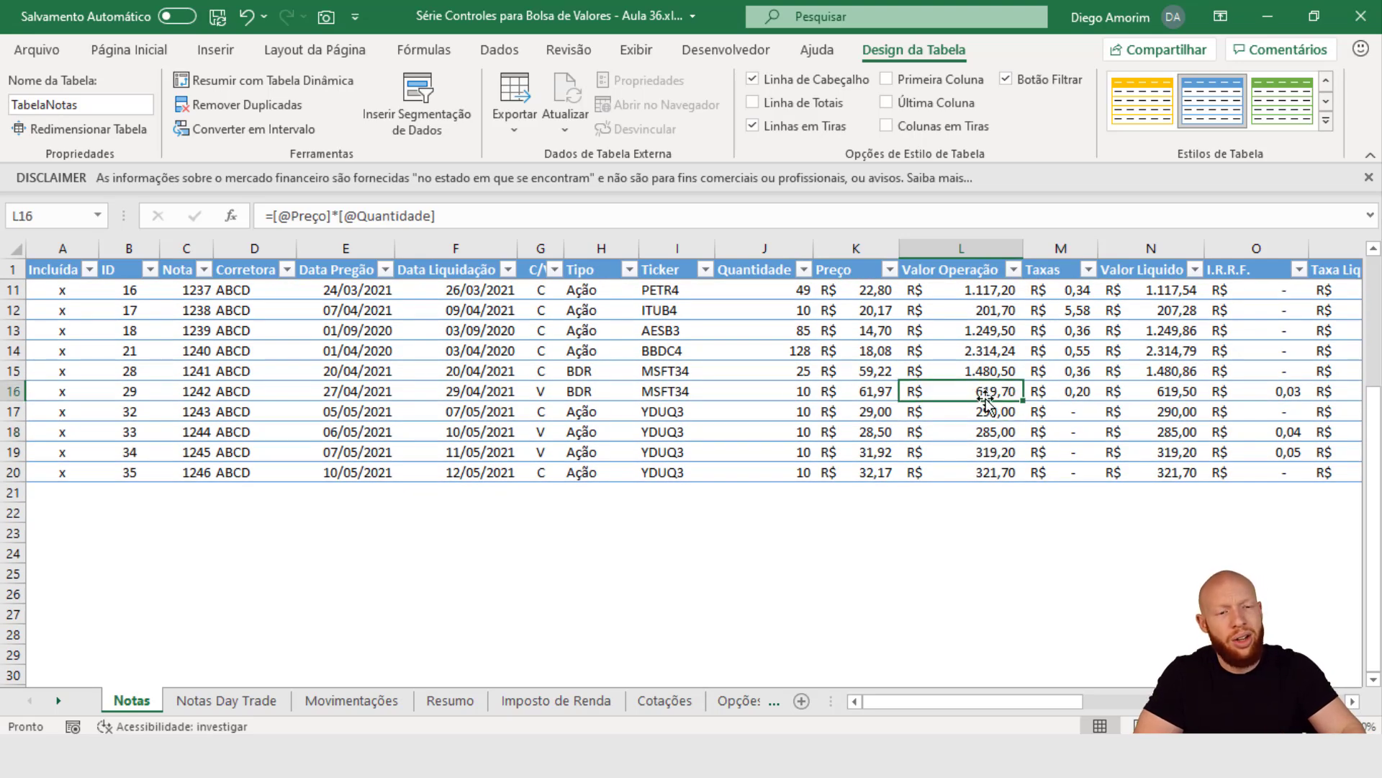
left_click(1145, 391)
scroll(1037, 403, "up", 1)
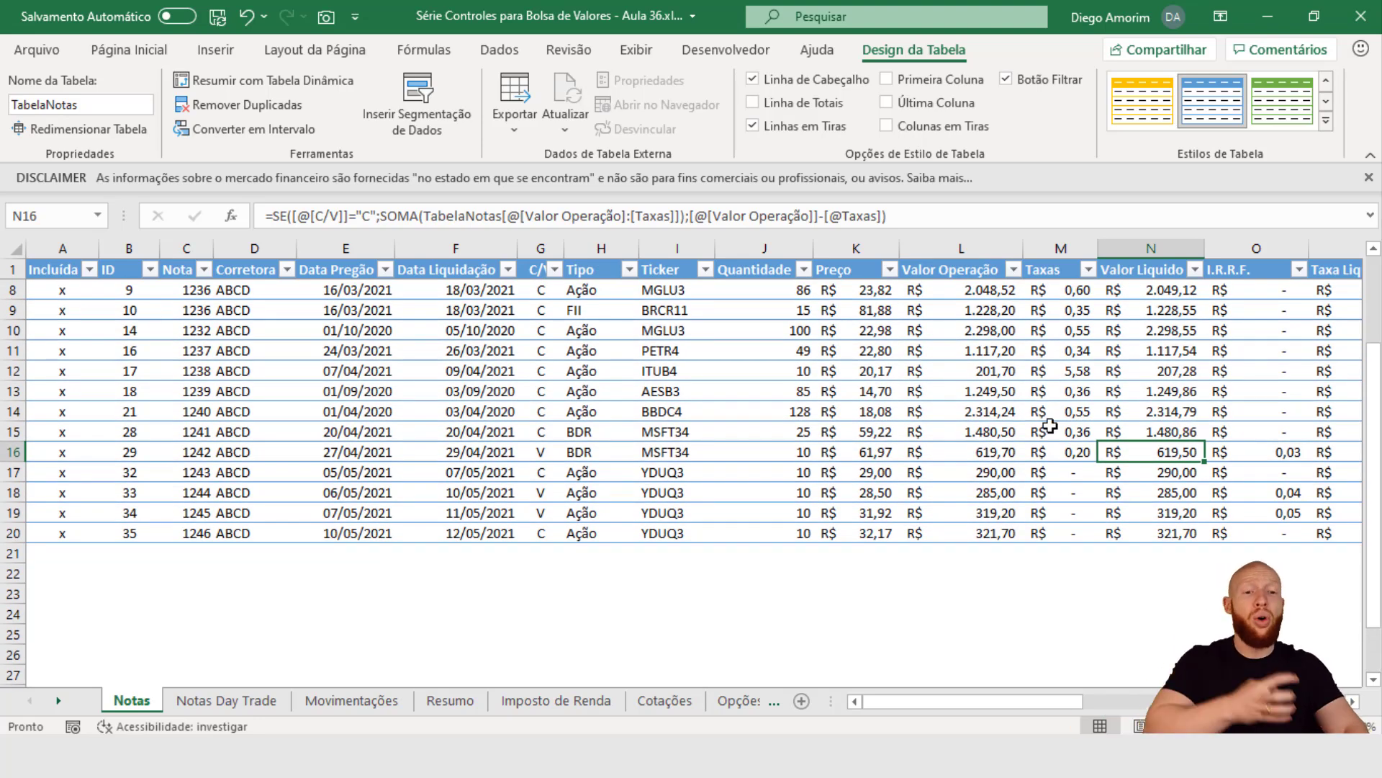
left_click(1006, 452)
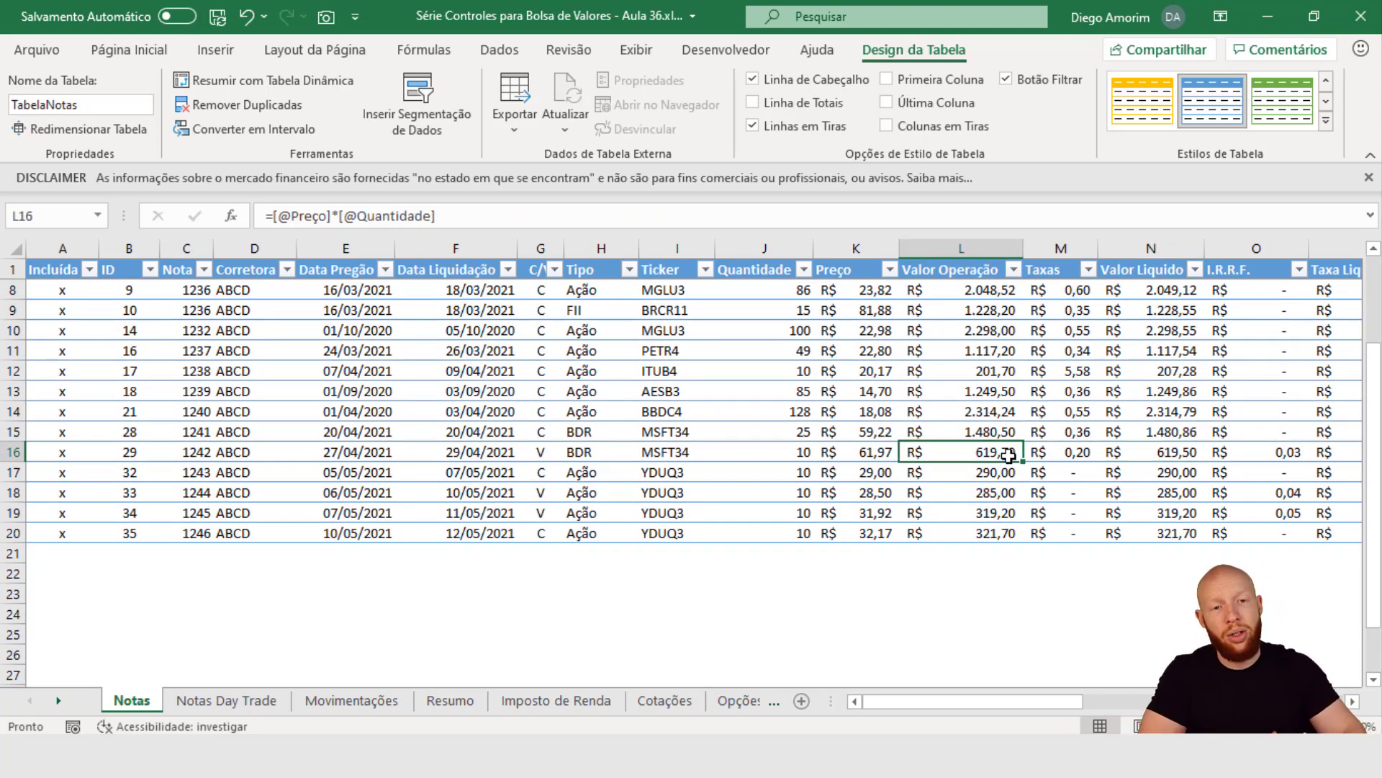
left_click(989, 239)
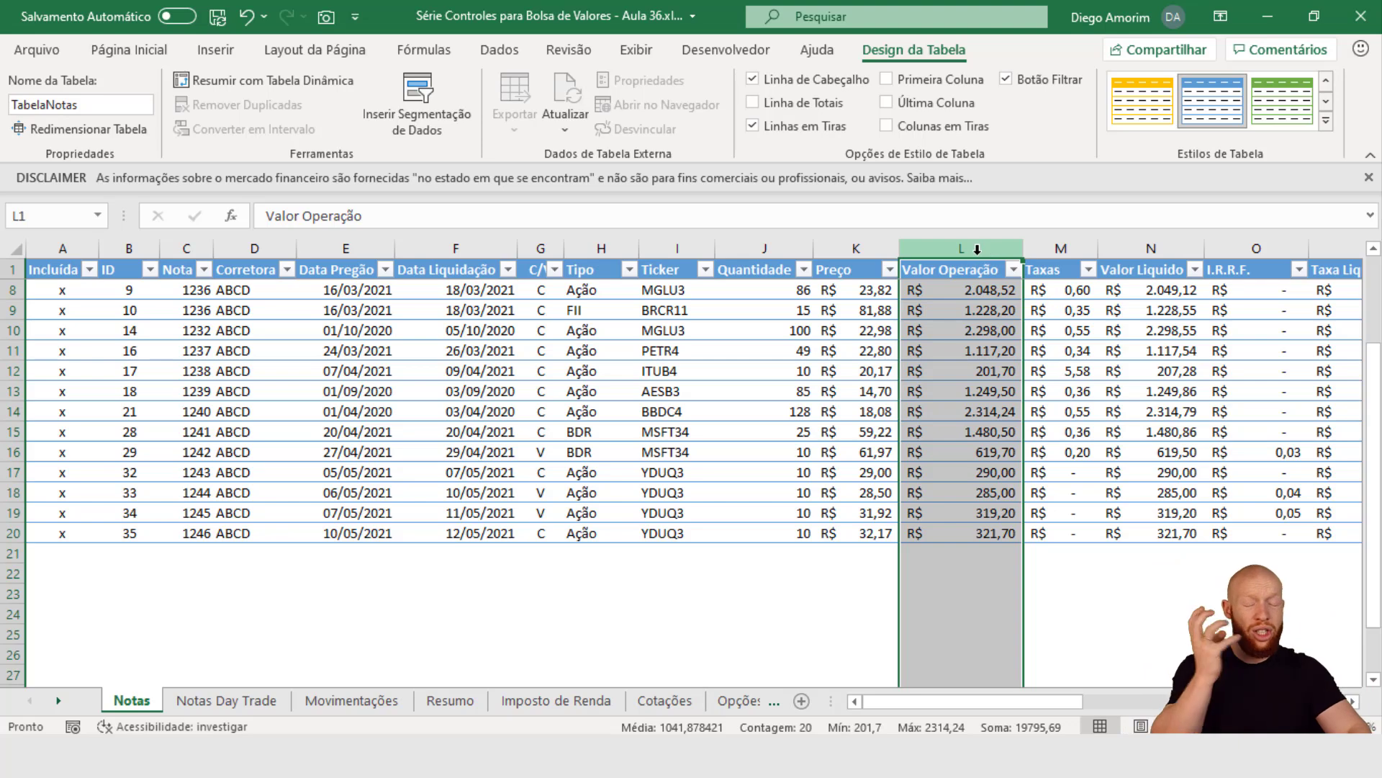
- Check the empty Alienações column on Imposto de Renda, and examine the Notas sheet's Tipo column and its FII entry
left_click(587, 700)
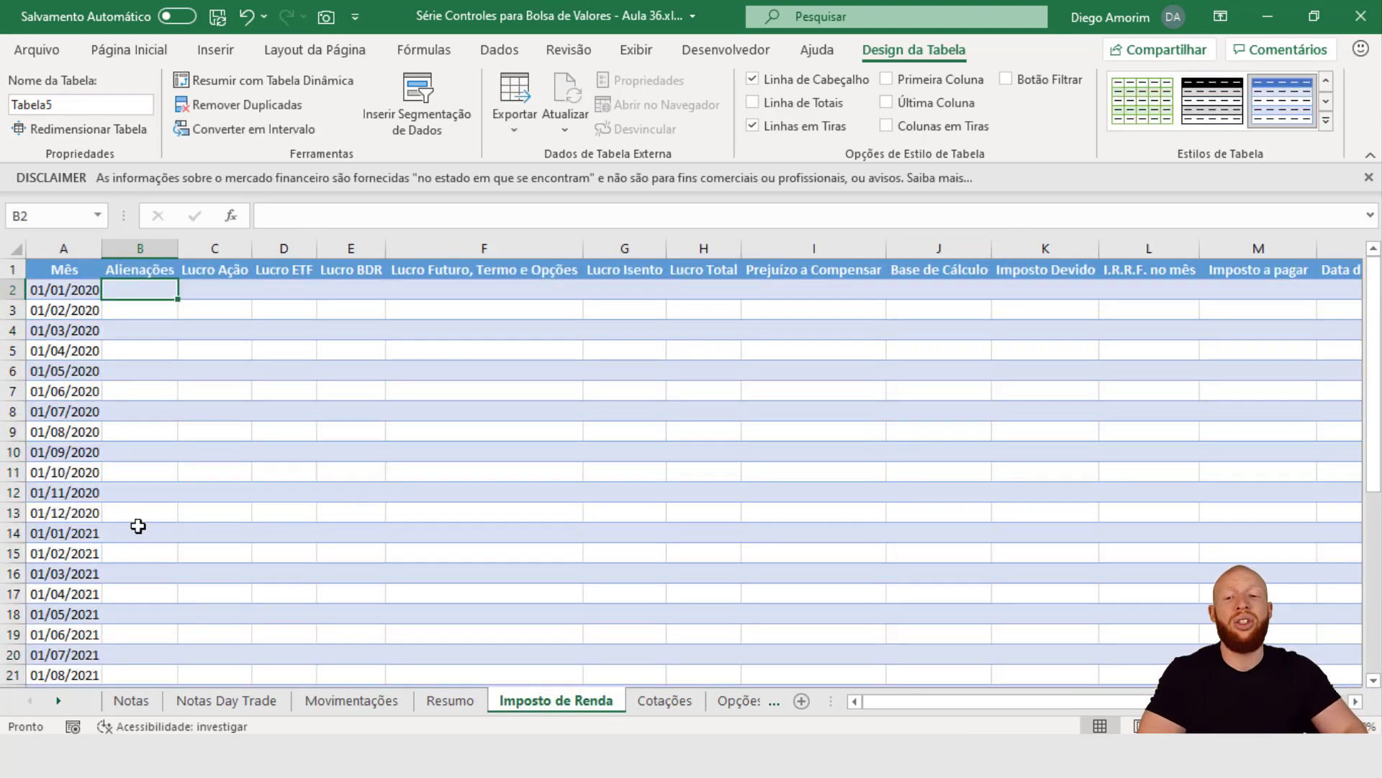
left_click(137, 701)
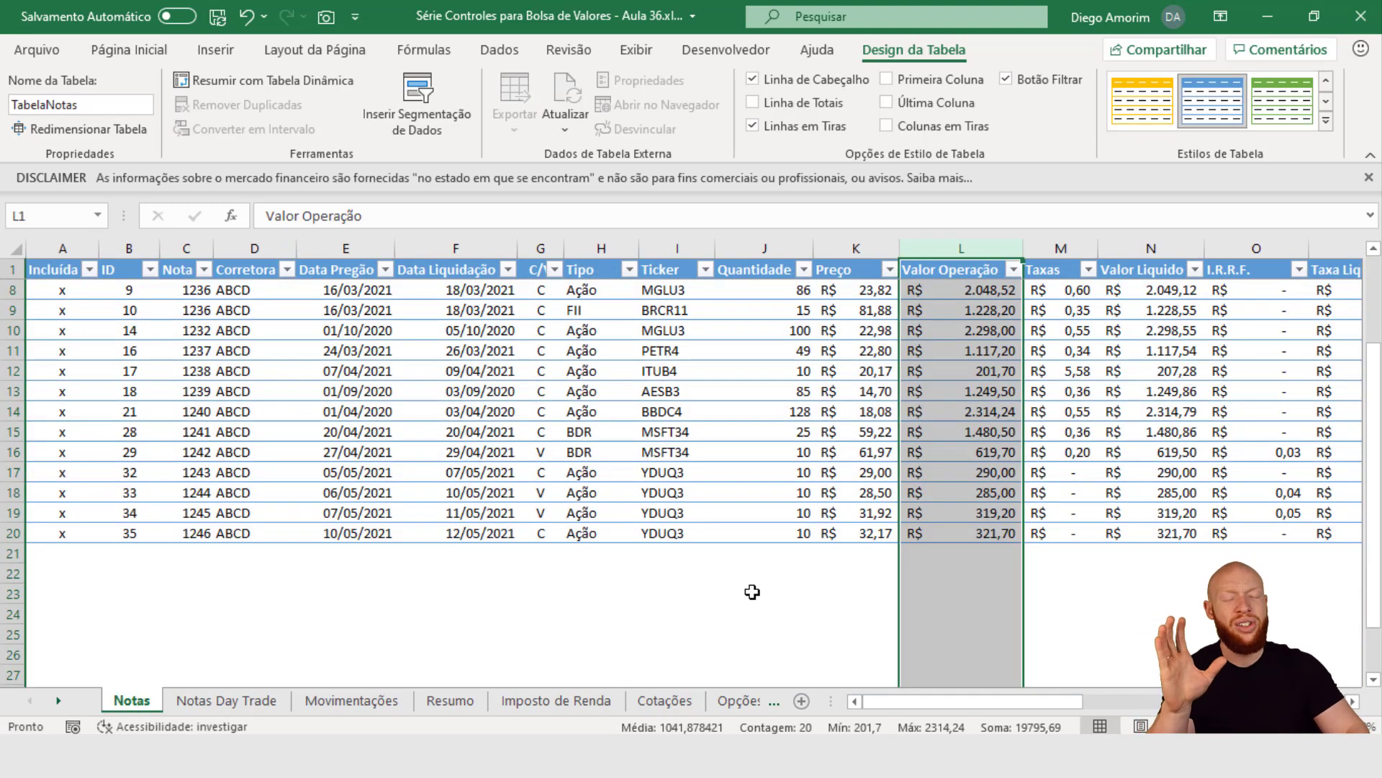
scroll(748, 589, "up", 2)
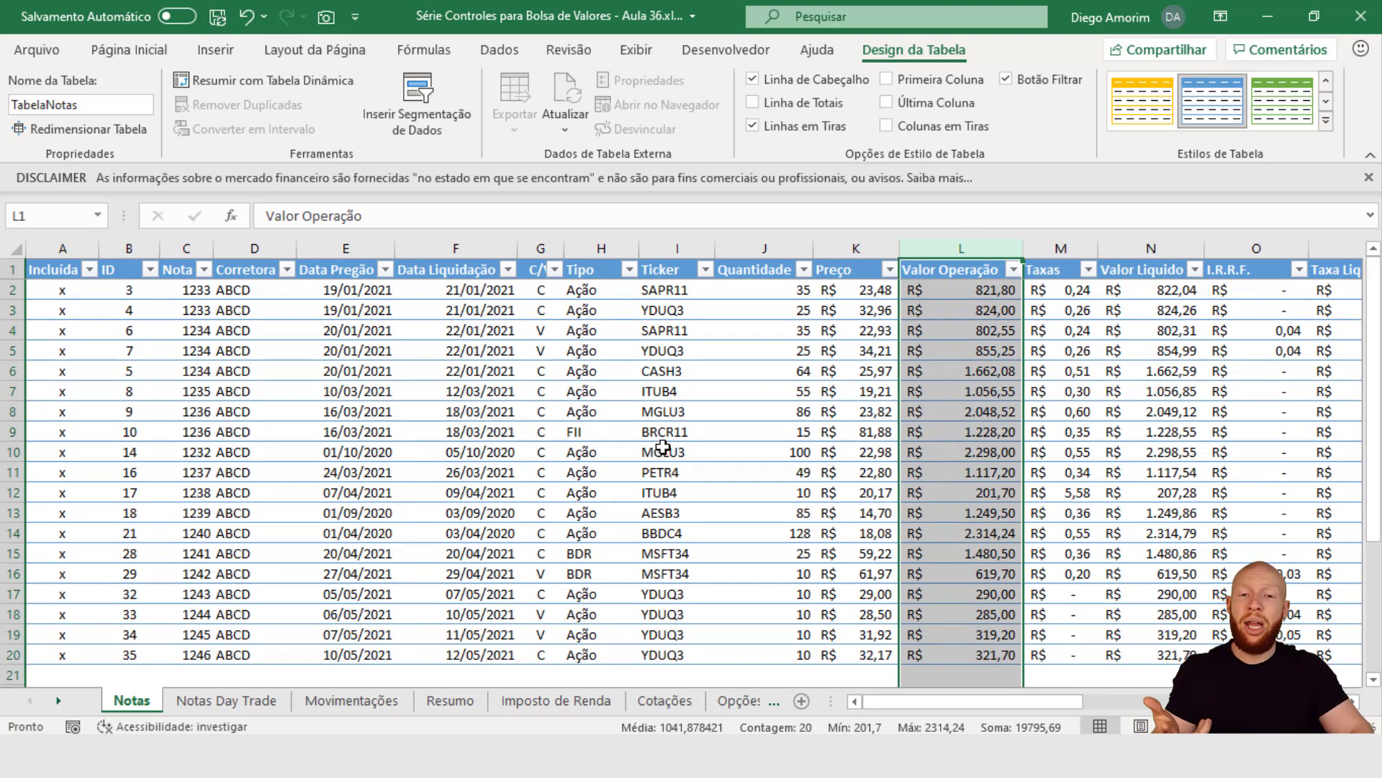
left_click(603, 248)
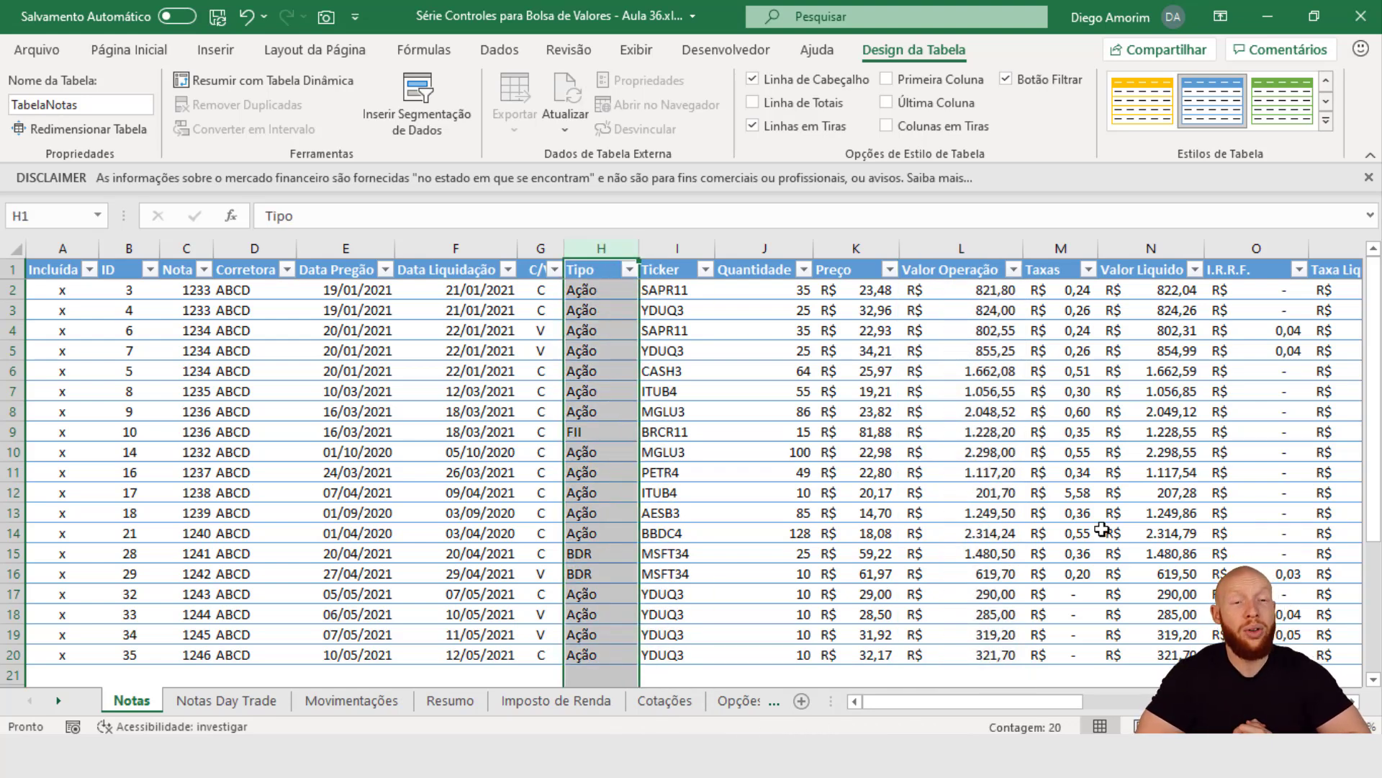
left_click(590, 431)
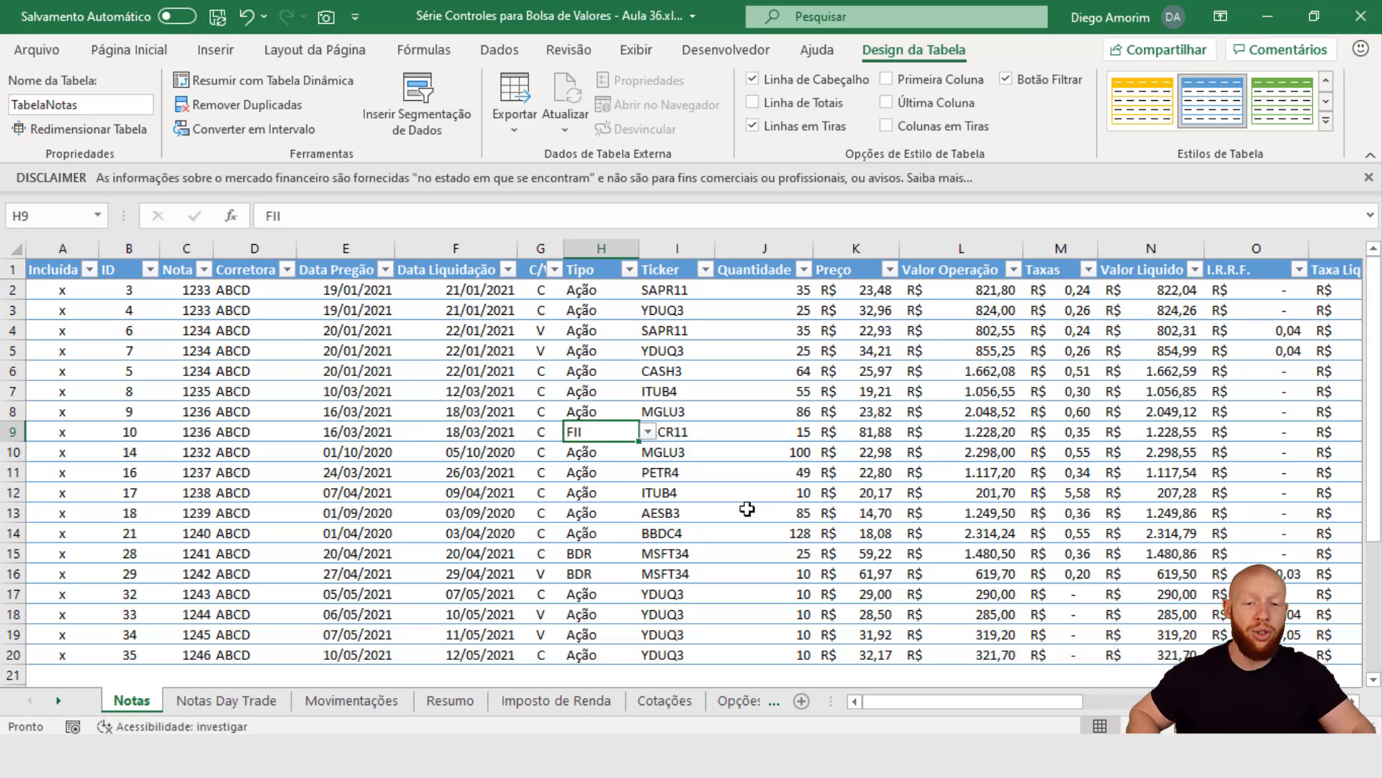
- View the separate FII and day trade income tax sheets in the reference workbook, and return to the Notas sheet
key("alt+Tab")
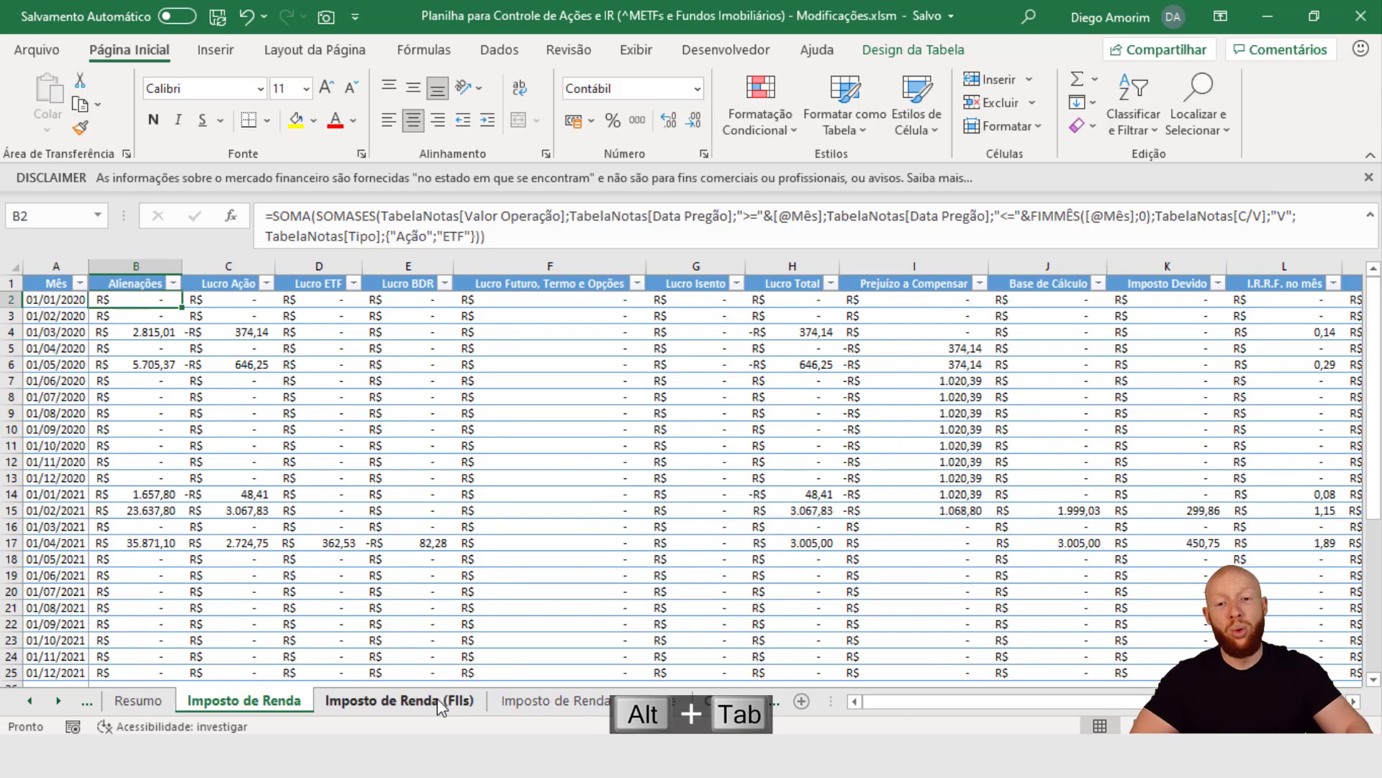
left_click(382, 702)
left_click(562, 701)
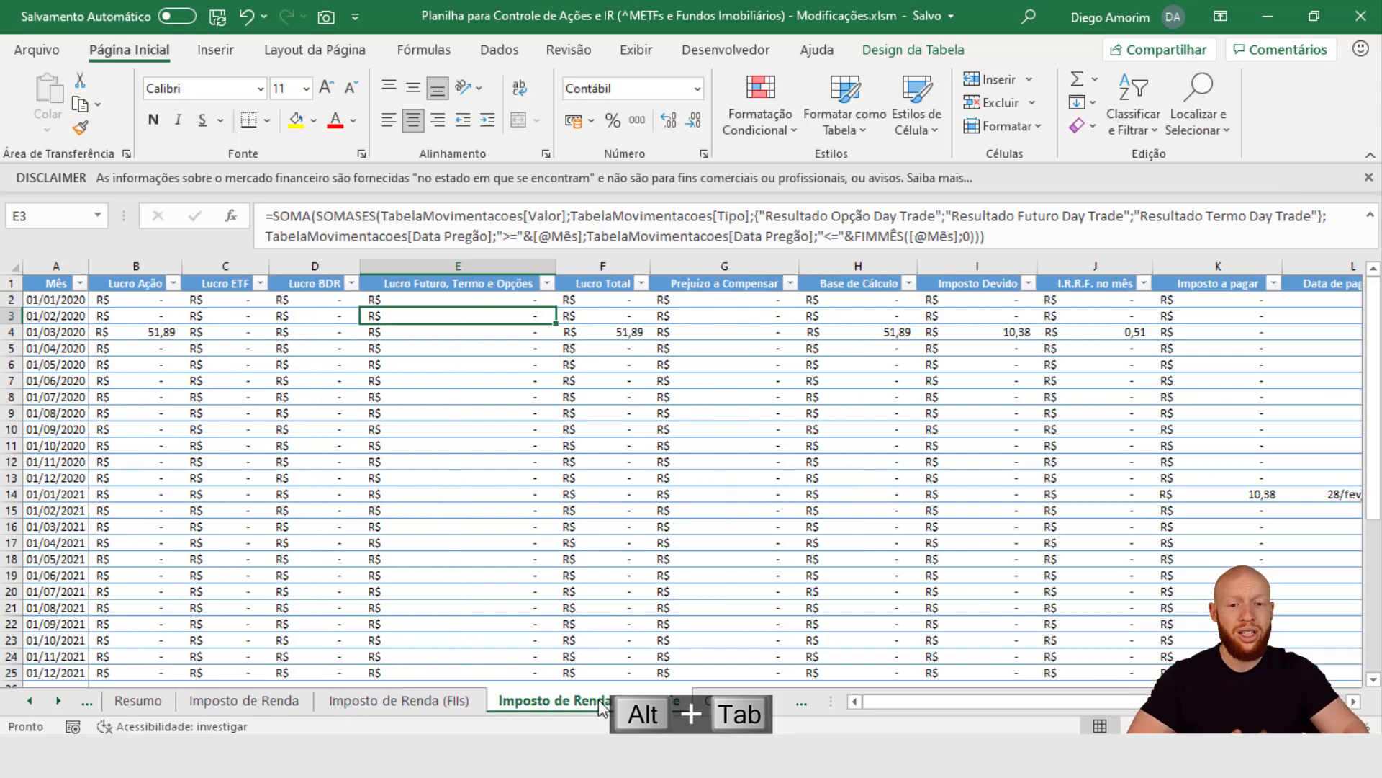
left_click(292, 702)
key("alt+Tab")
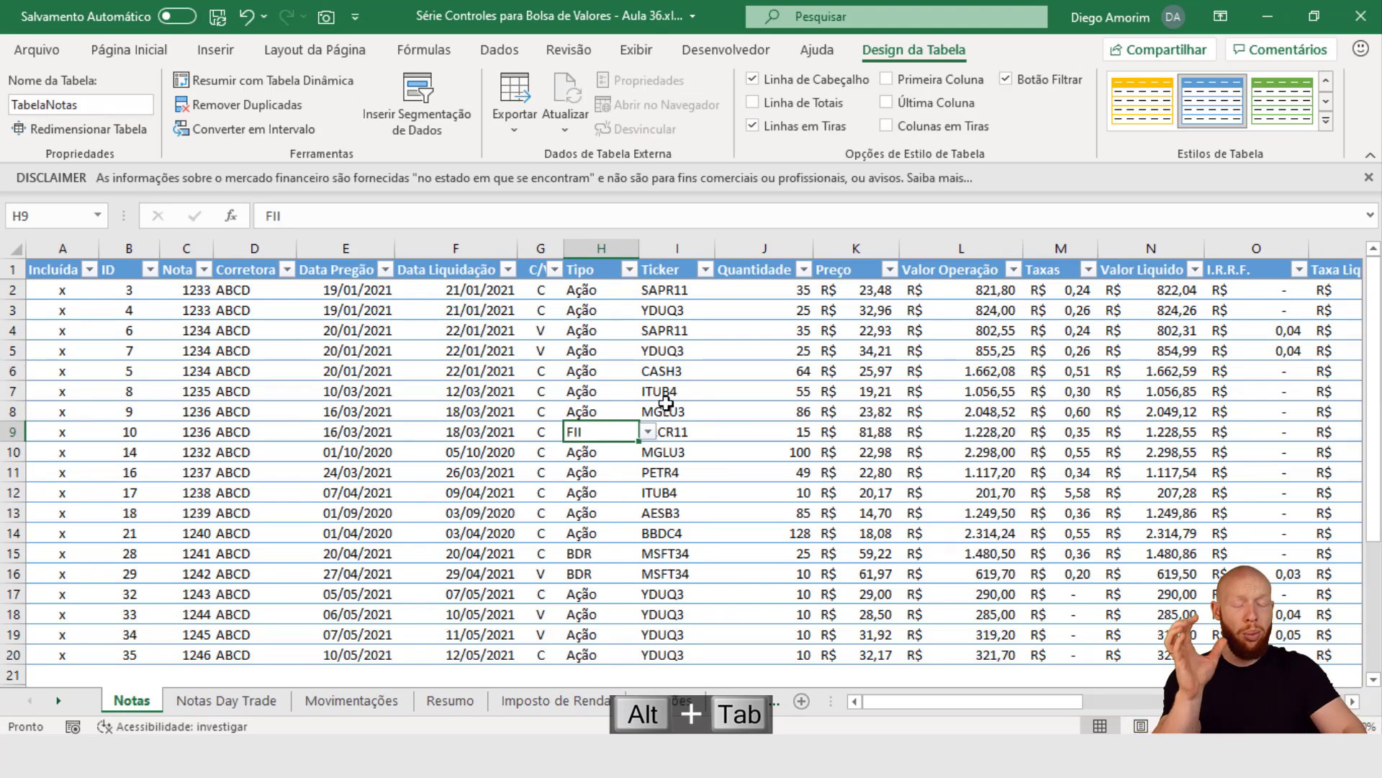
- Inspect the criteria for Alienações on Notas: the Valor Operação column, the C/V cells marked V, and the Tipo entries excluding FII
left_click(962, 244)
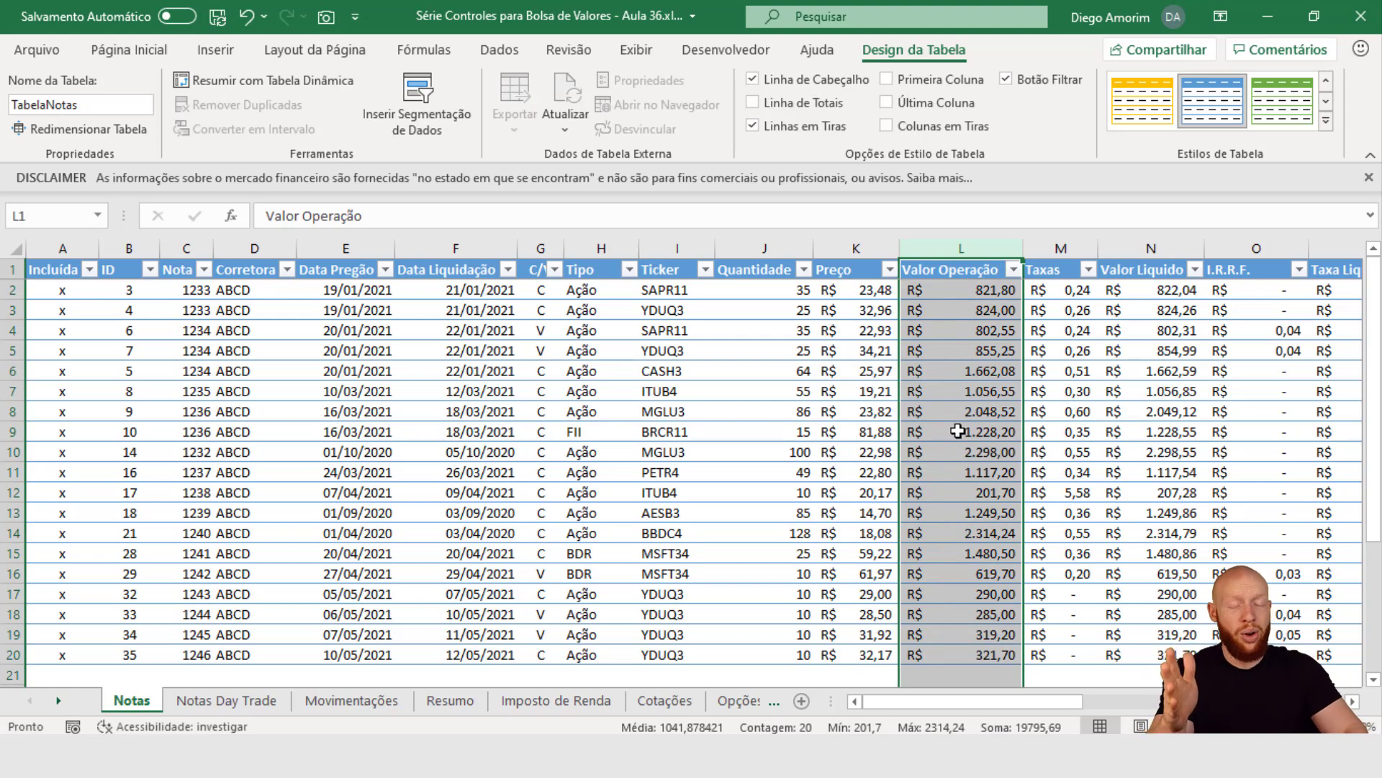
left_click(549, 330)
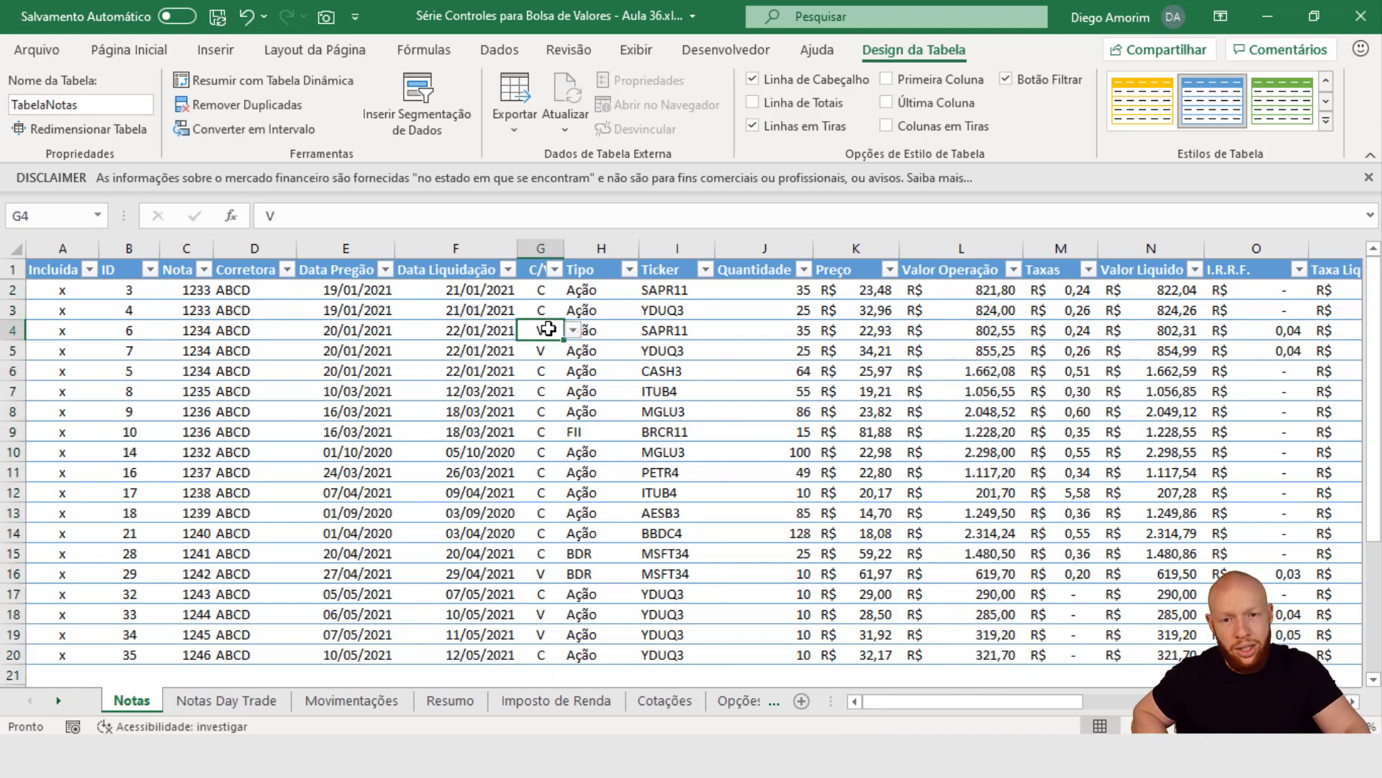
left_click(546, 351, "shift")
left_click(544, 574, "ctrl")
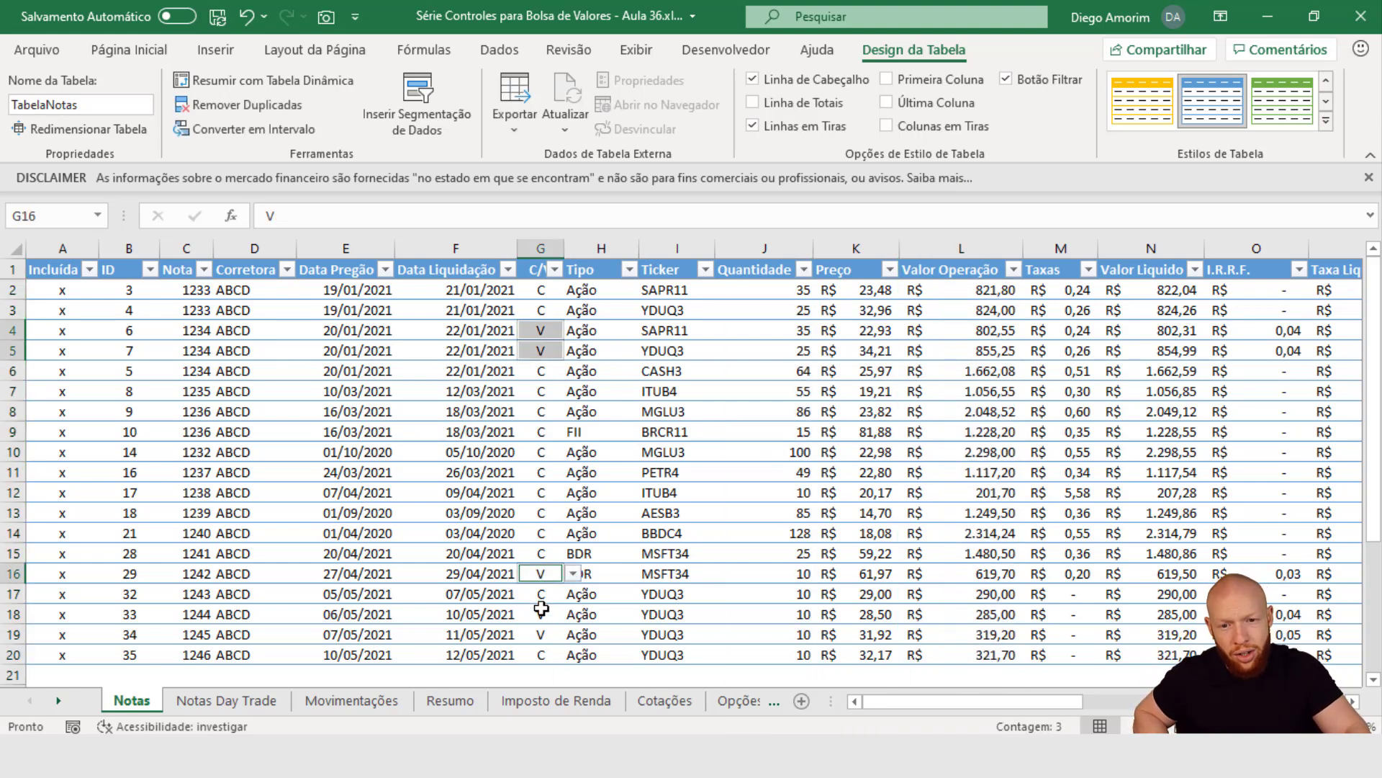
left_click(541, 614, "ctrl")
left_click(541, 633, "ctrl")
left_click(592, 245)
left_click(597, 432, "ctrl")
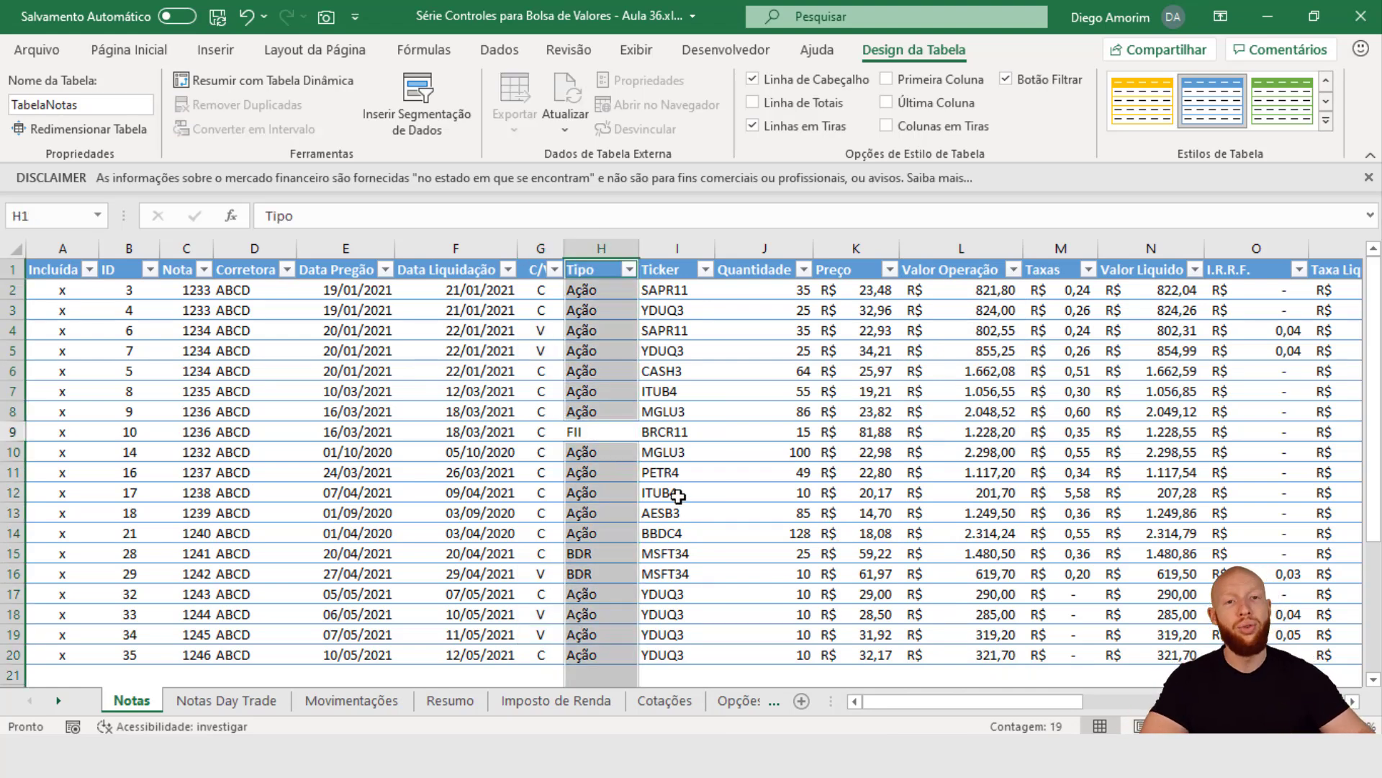
left_click(688, 416)
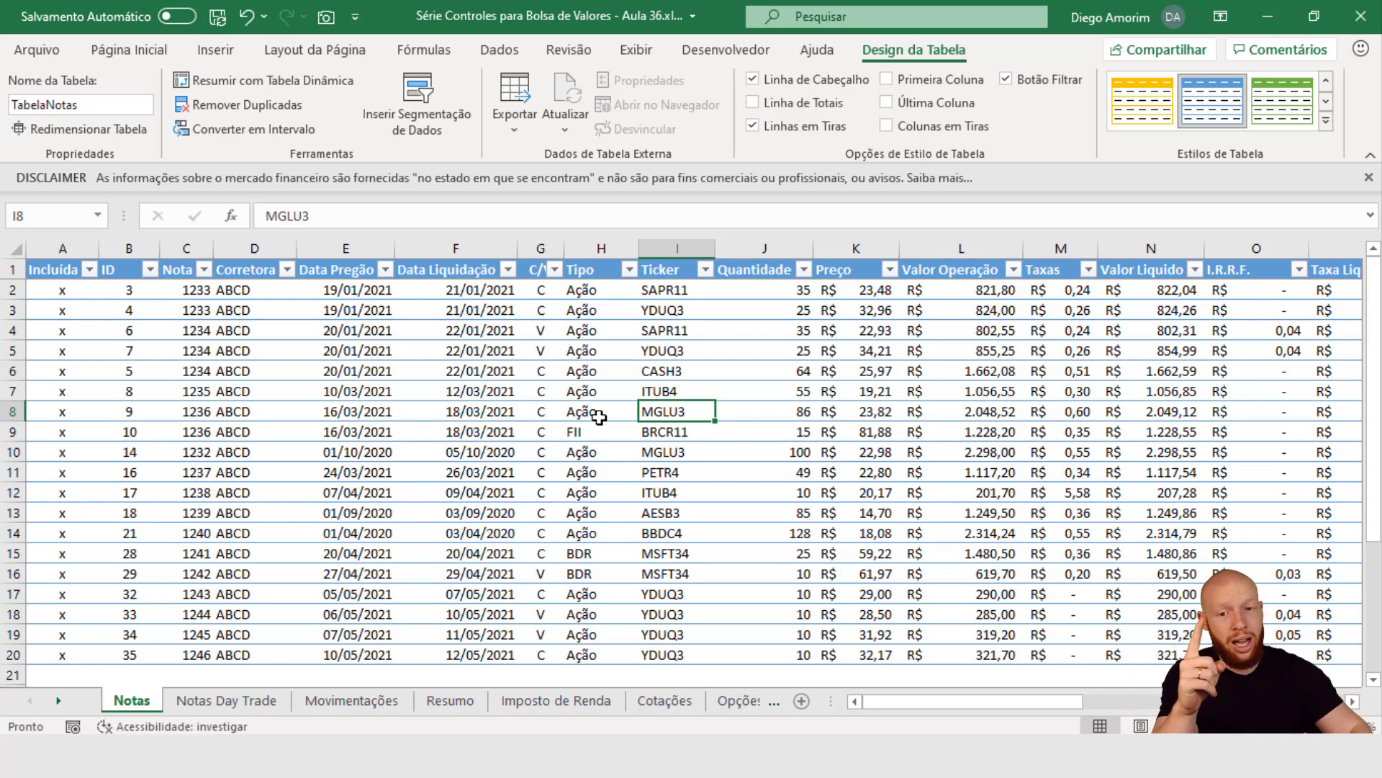
- Inspect the Valor Operação, C/V and Tipo columns on the Notas Day Trade sheet
left_click(245, 700)
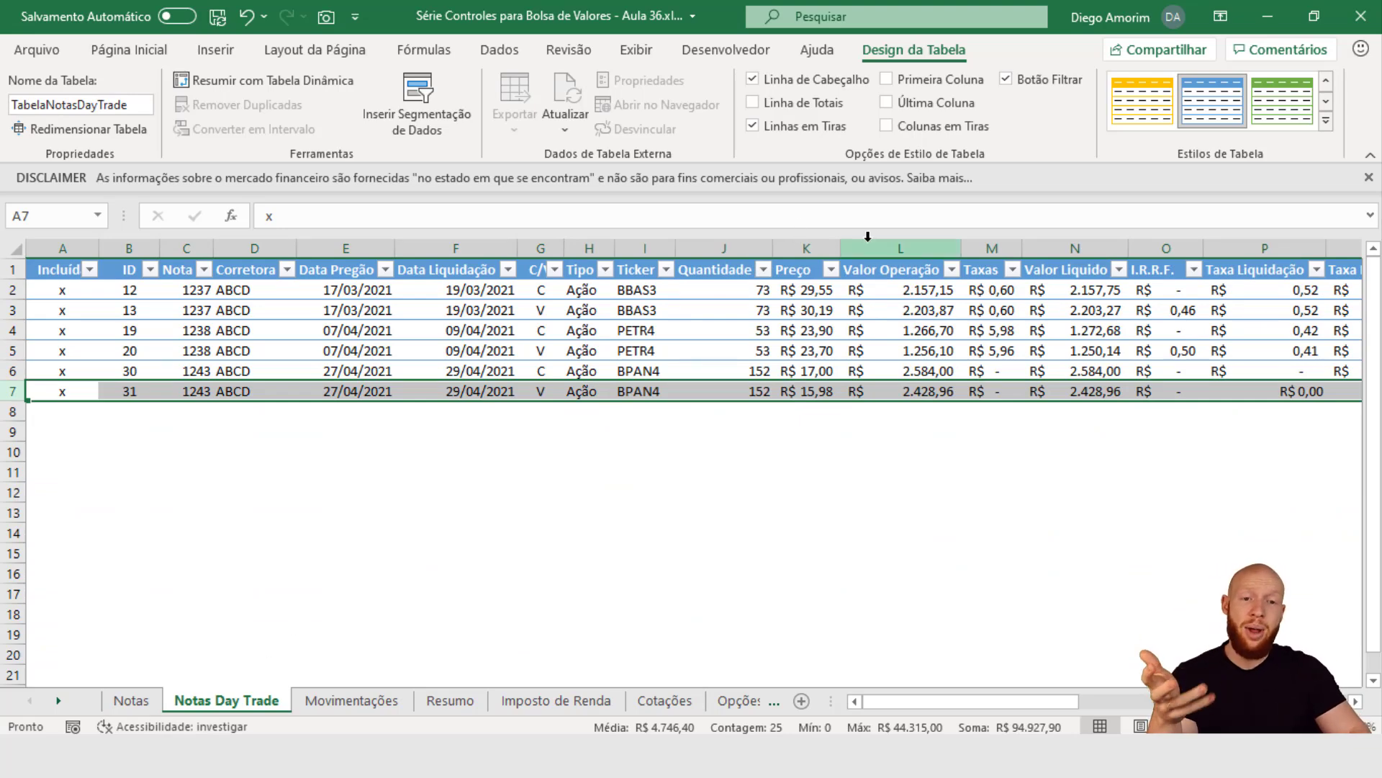
left_click(920, 245)
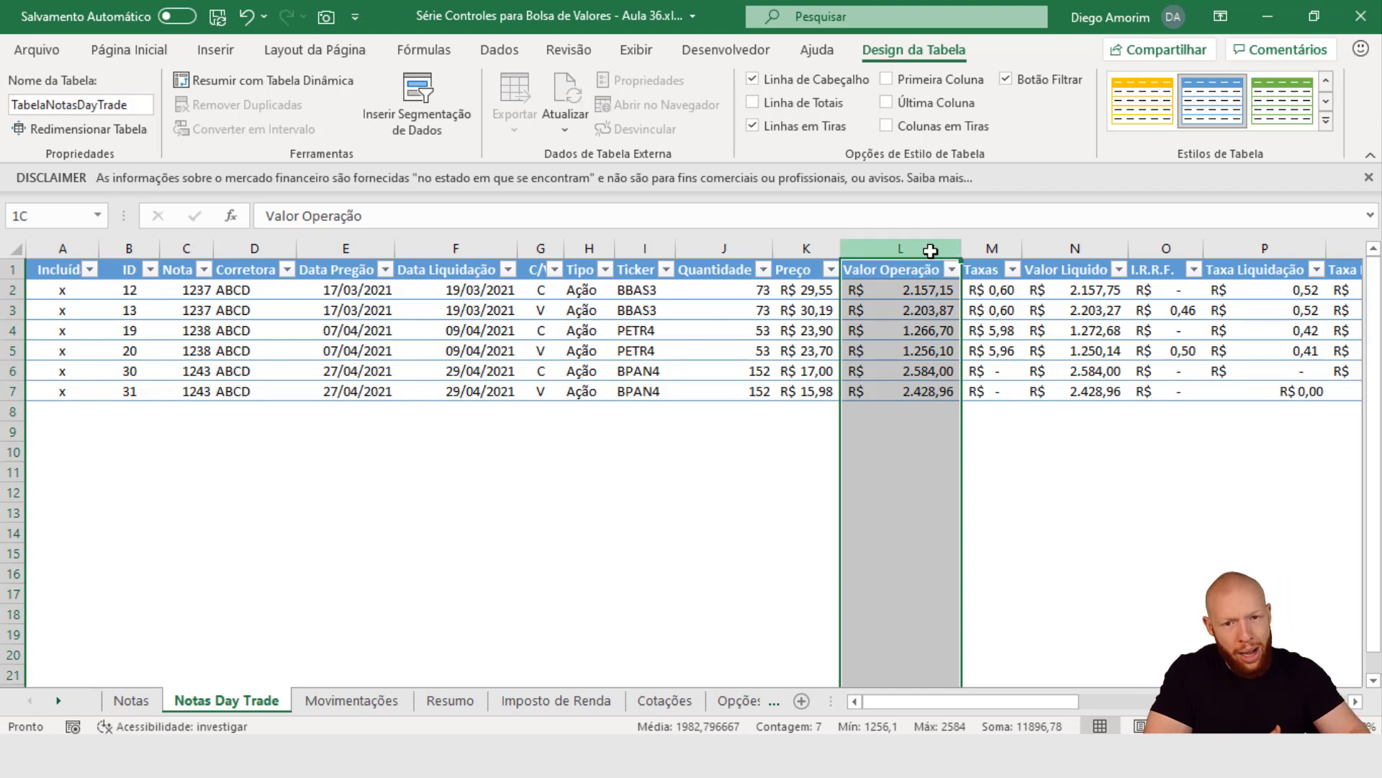
left_click(544, 247)
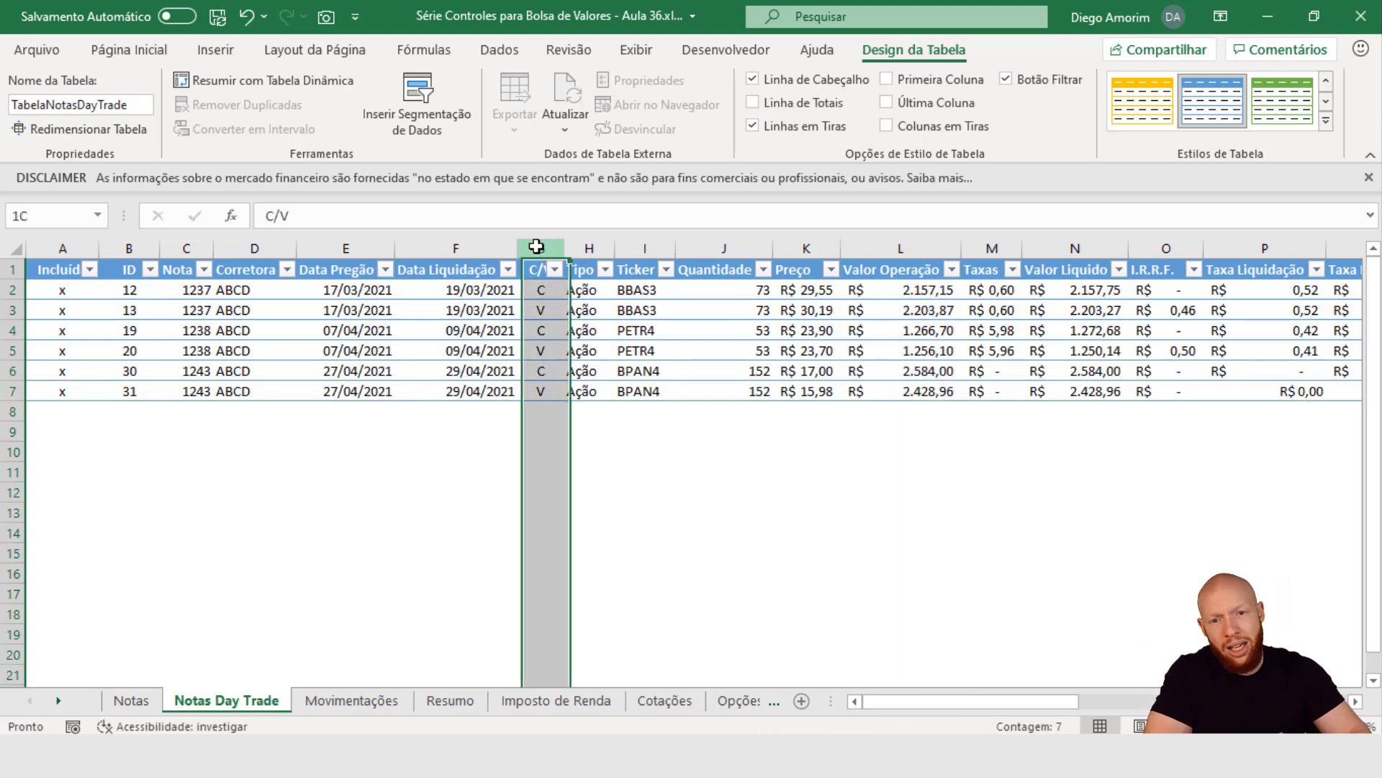
left_click(589, 249)
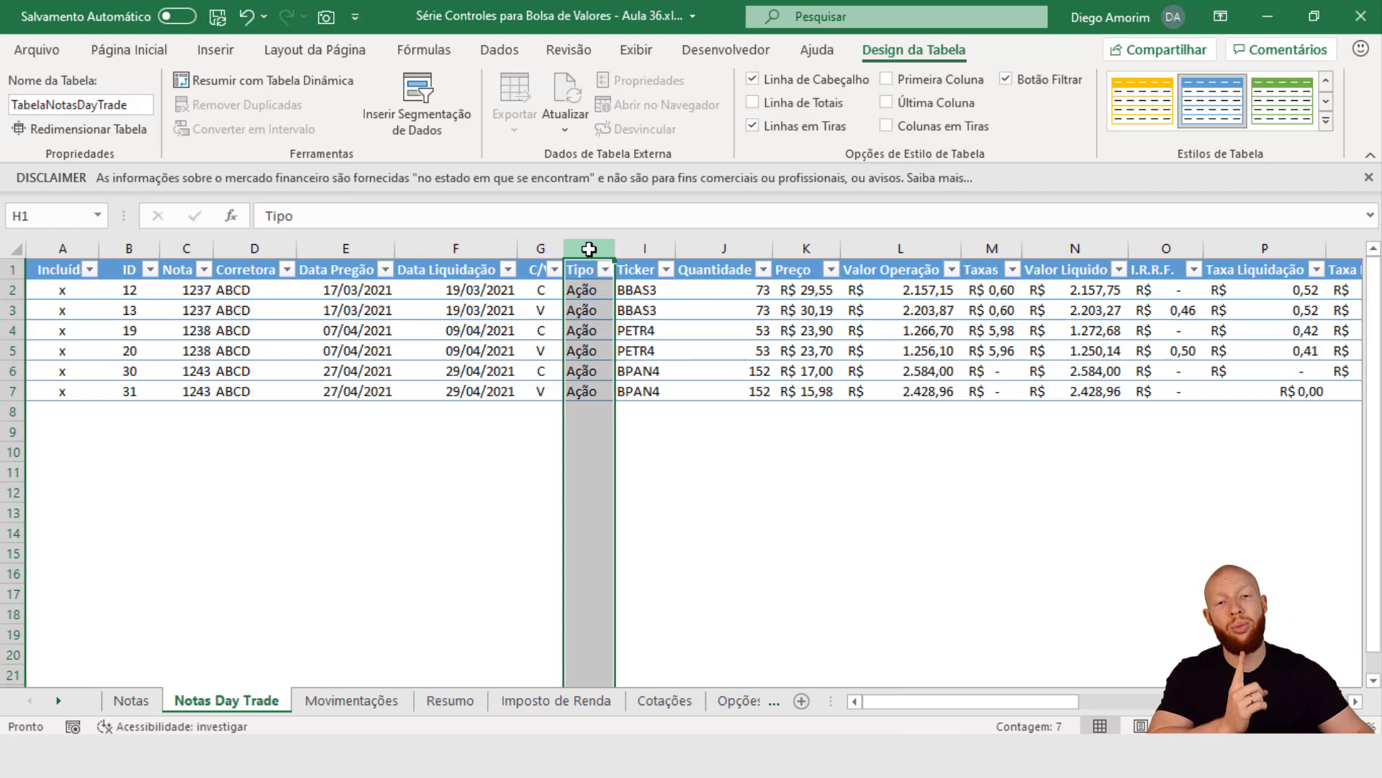
- Inspect the Valor Operação, C/V, Tipo and Data Pregão columns on the Notas Day Trade sheet
key("alt+Tab")
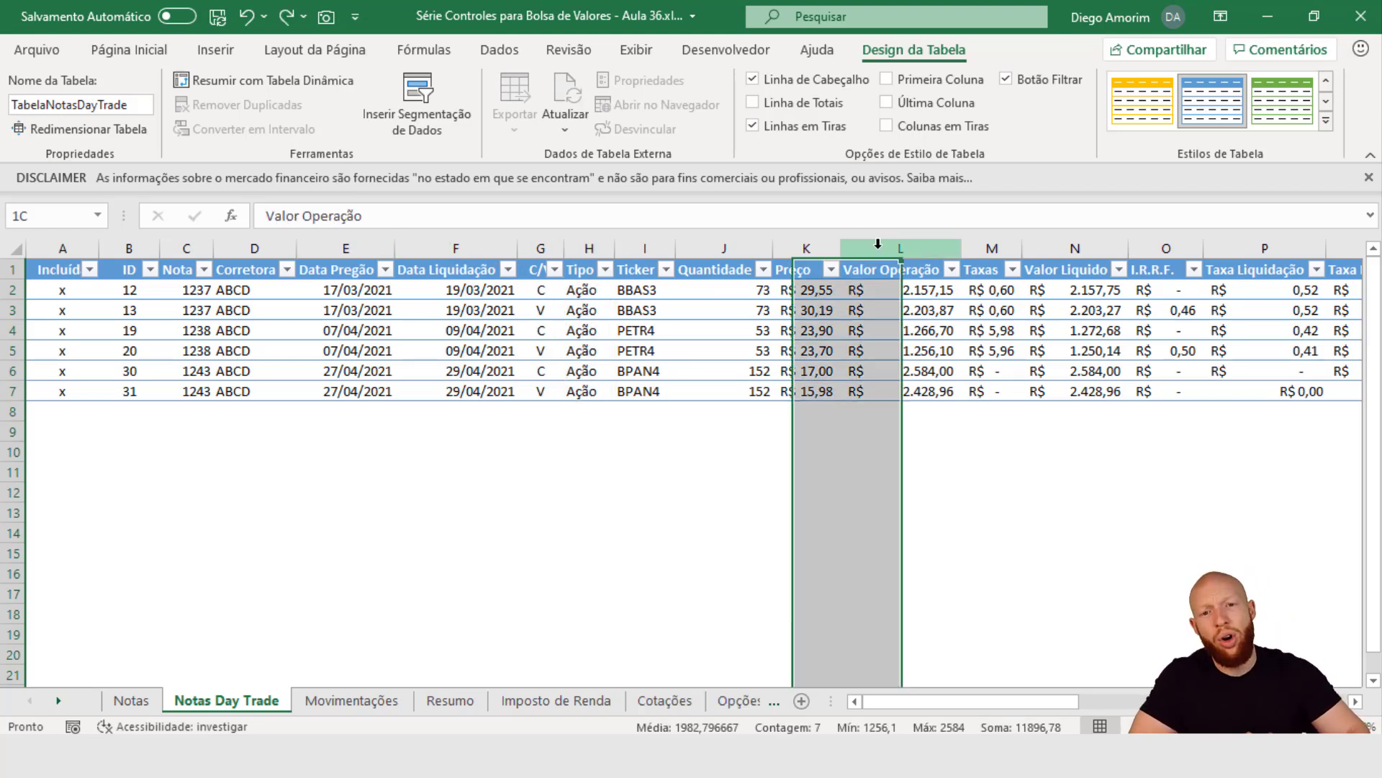
left_click(875, 247)
left_click(545, 245)
left_click(589, 247)
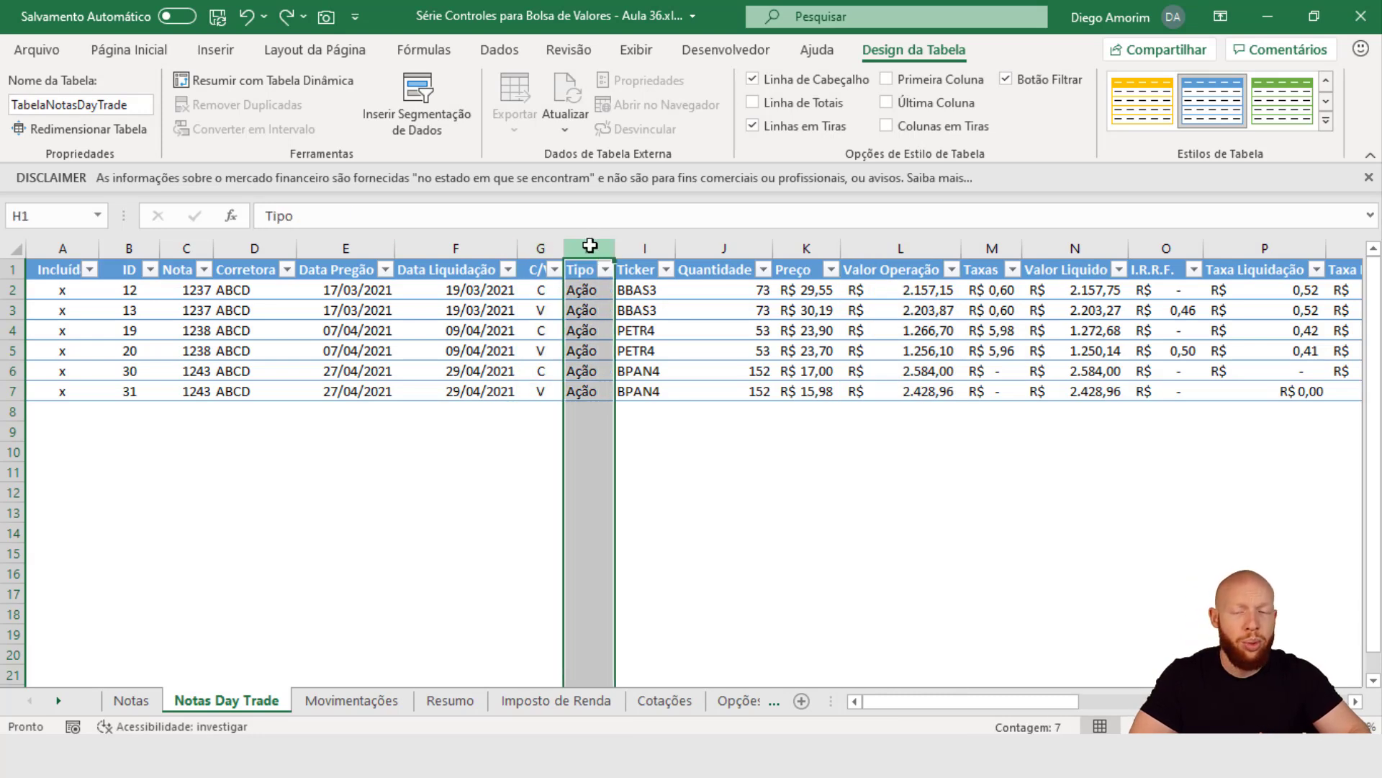
left_click(351, 246)
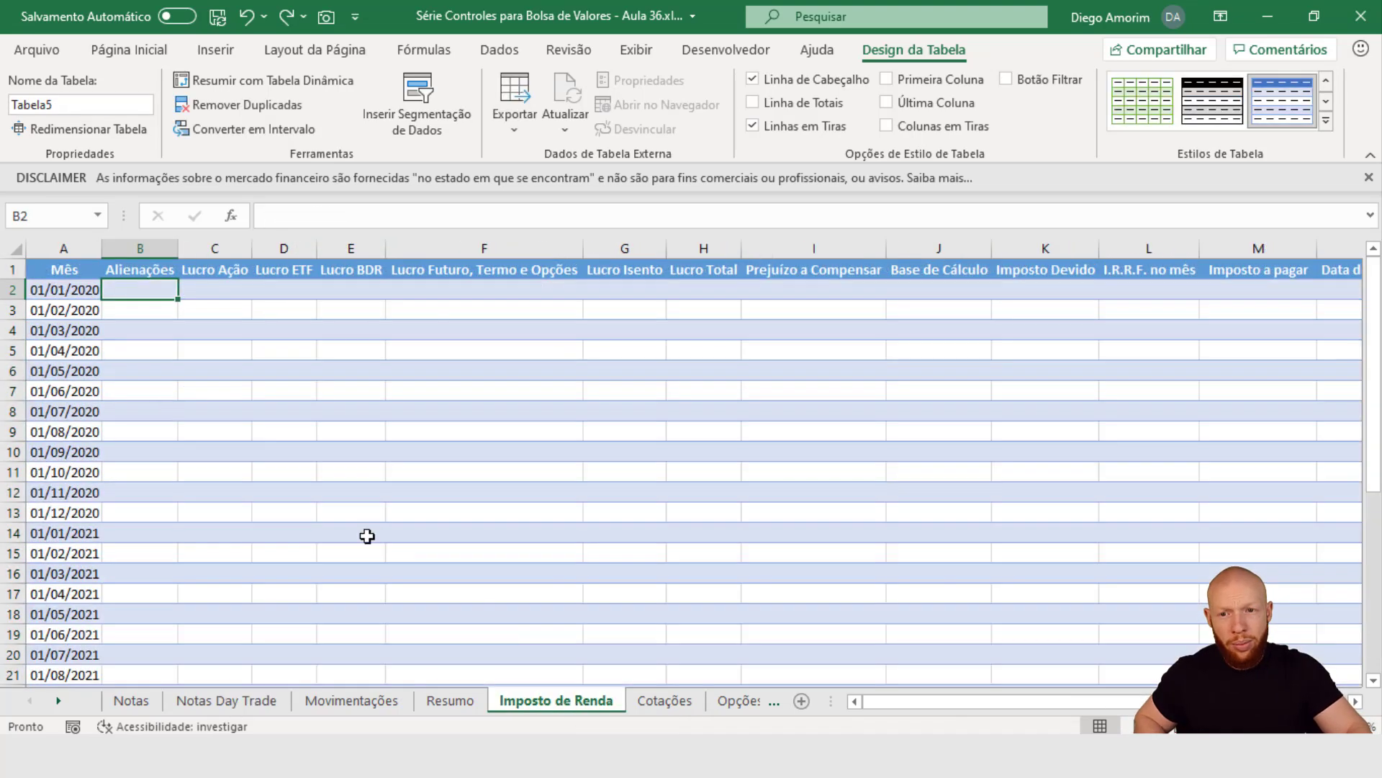
- Compare the first Mês dates on Imposto de Renda with the trade dates on the Notas sheet
left_click(562, 700)
left_click(70, 296)
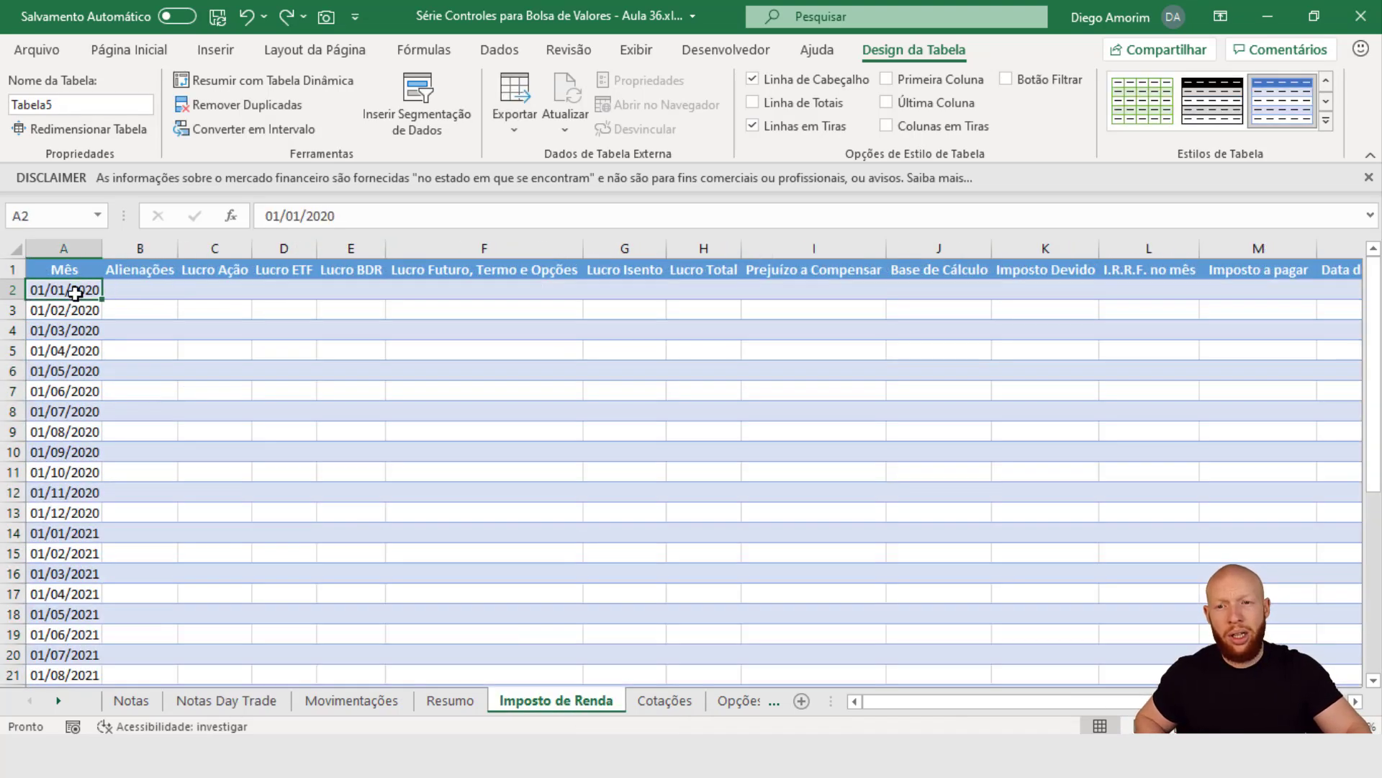
left_click(118, 292)
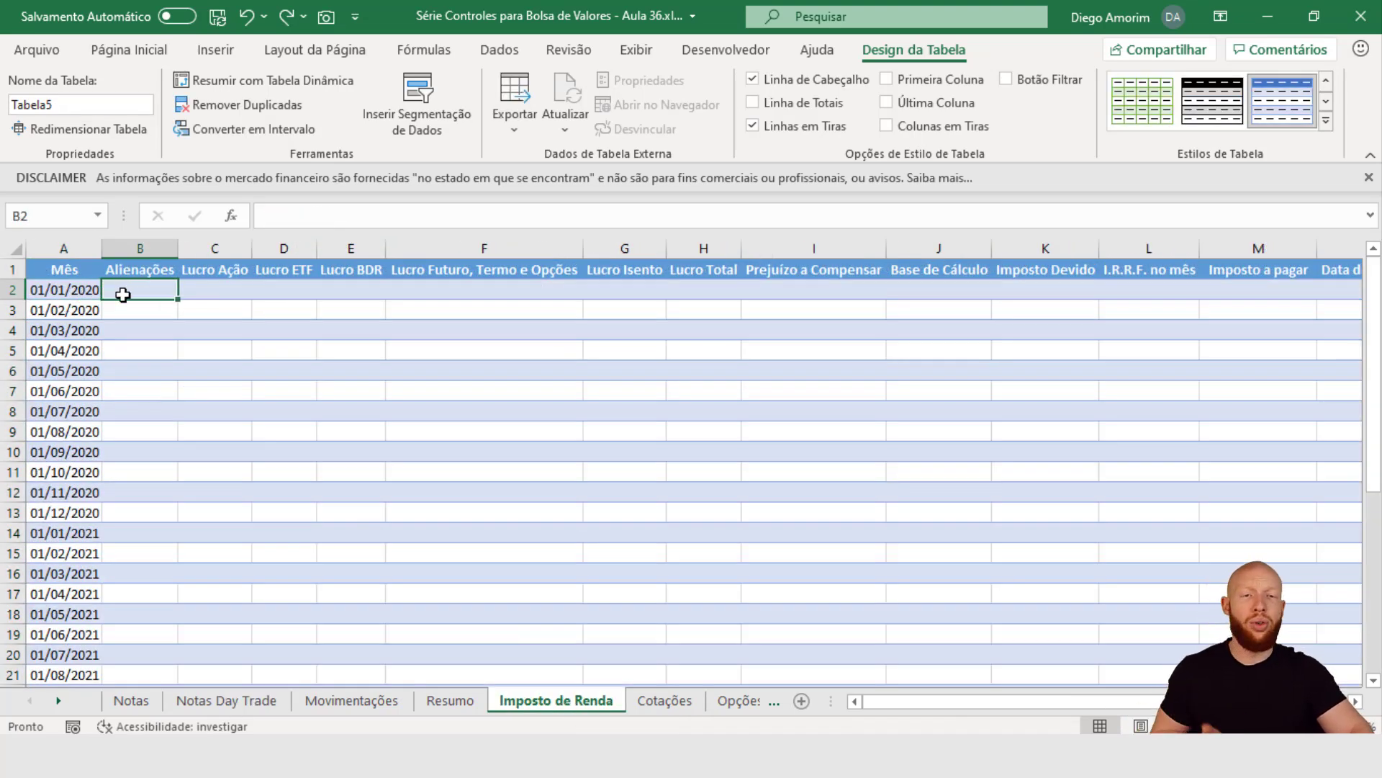
left_click(69, 295)
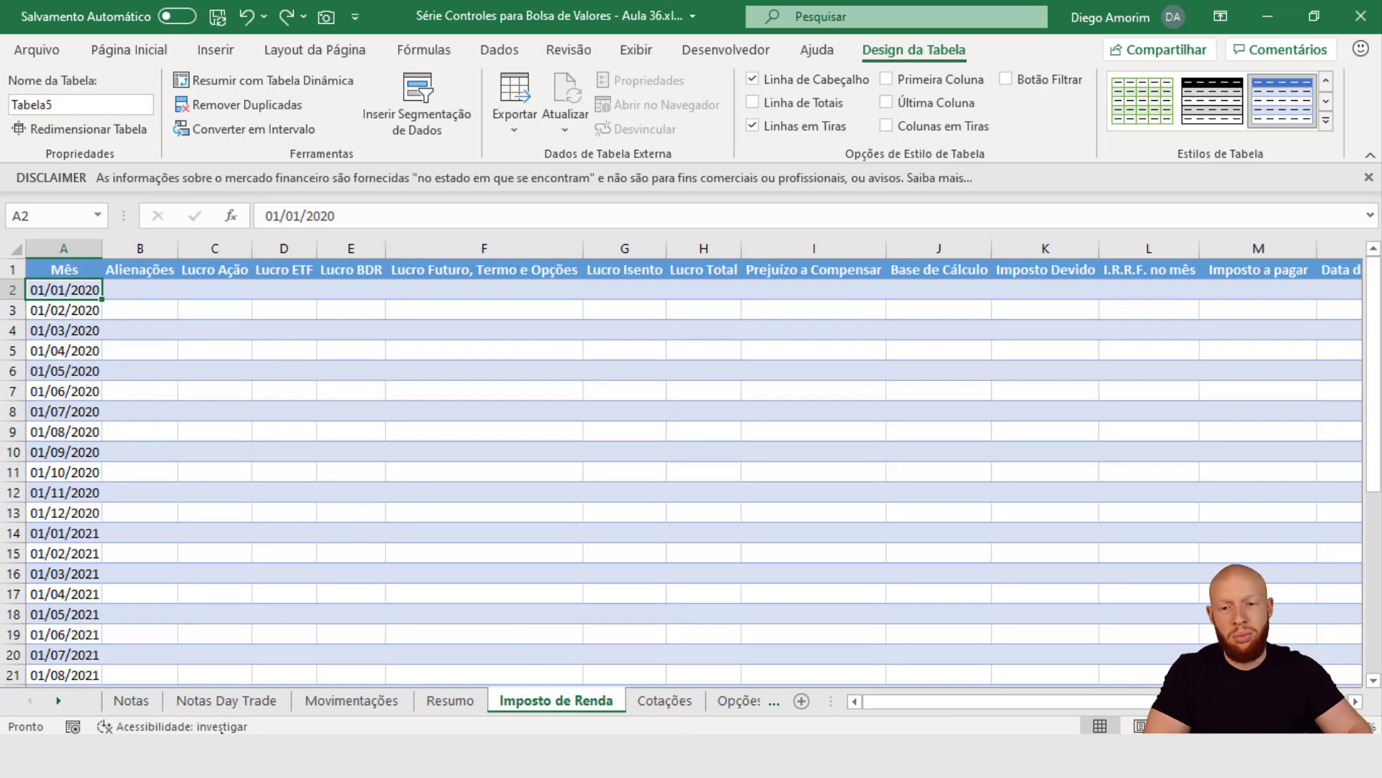
left_click(133, 701)
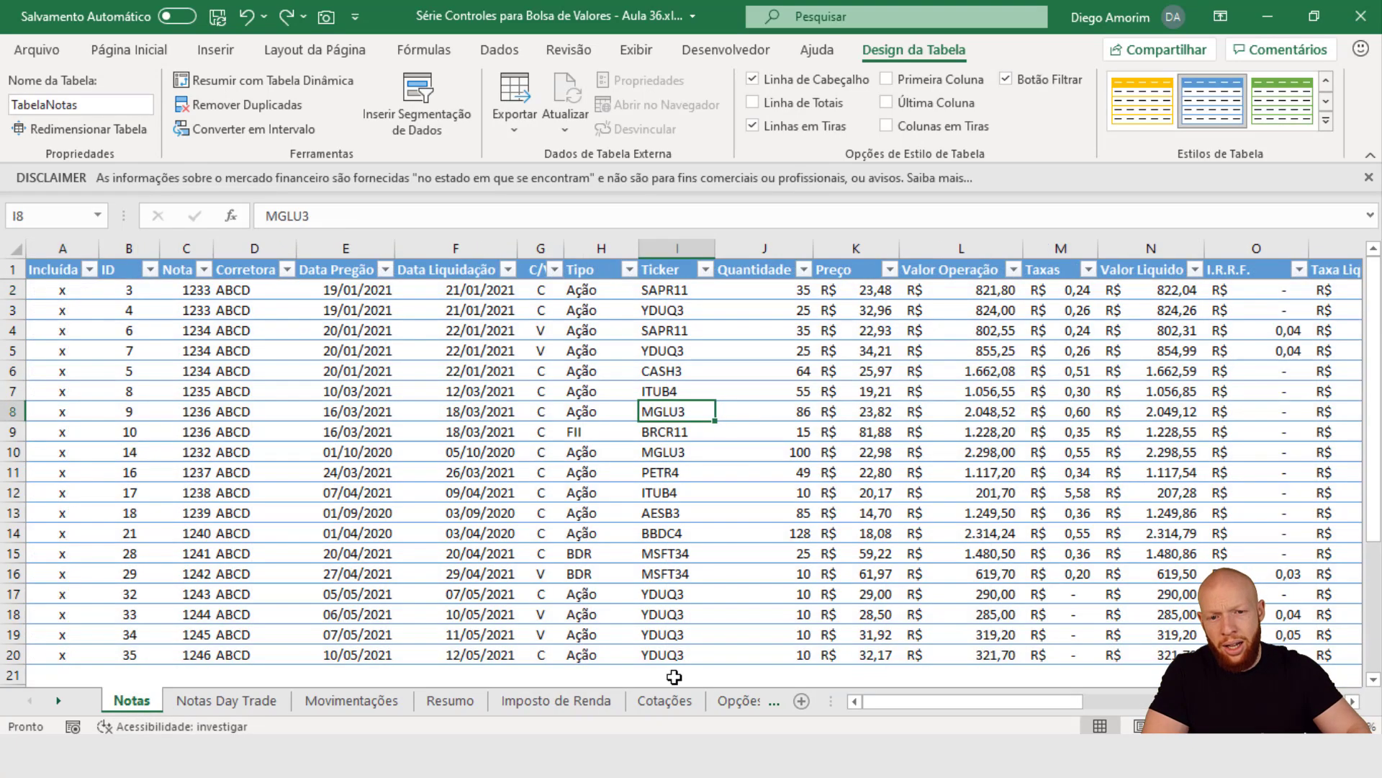
left_click(565, 705)
left_click(64, 309)
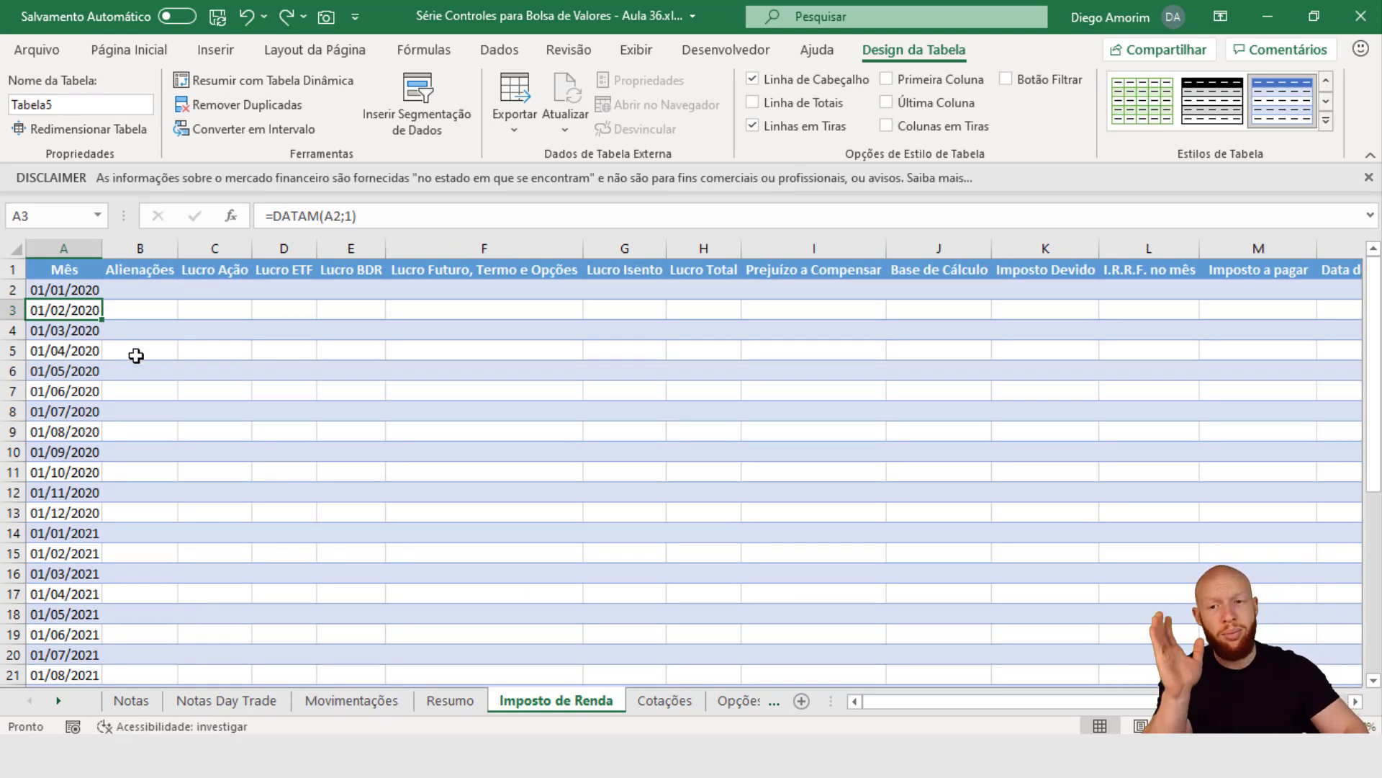
- Start a SOMASES formula in the first Alienações cell, with the whole column L of Notas as the sum range
left_click(137, 292)
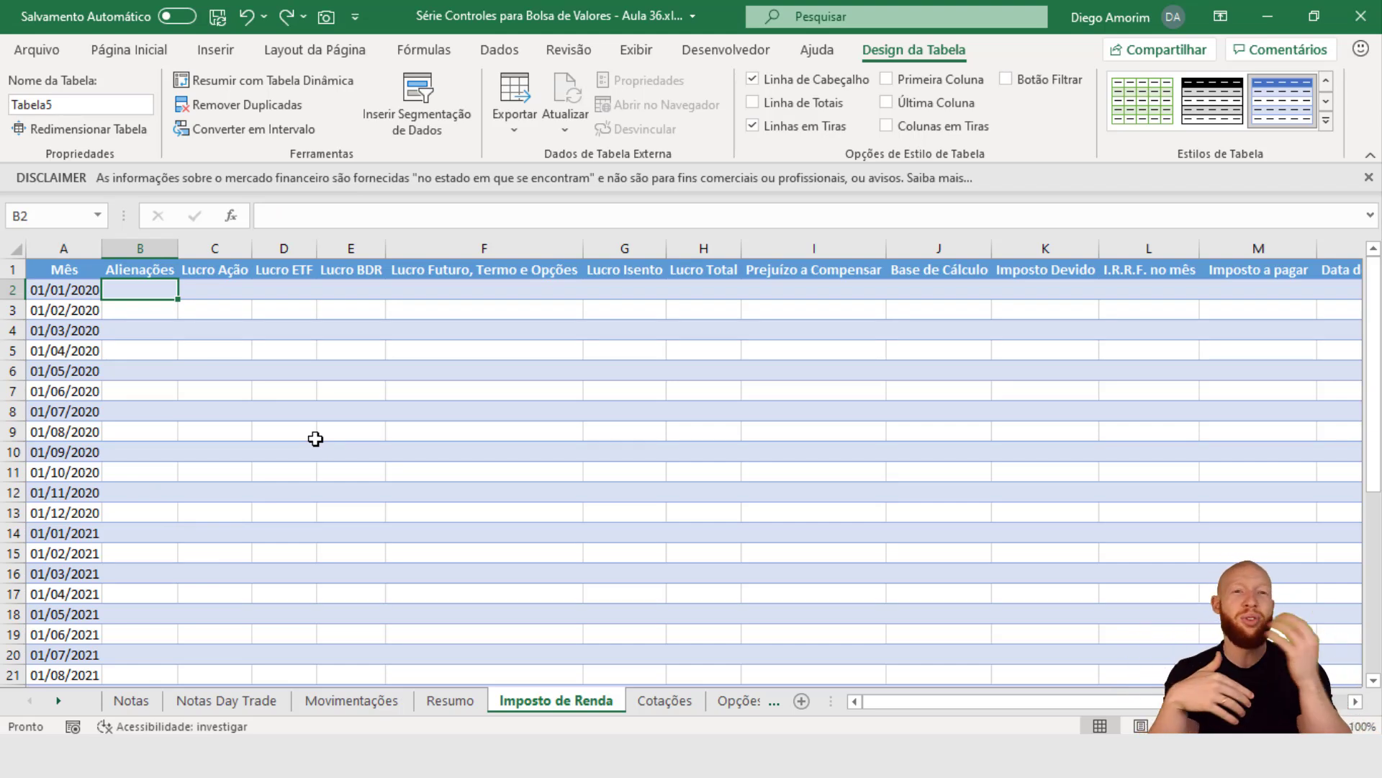
type("=somases")
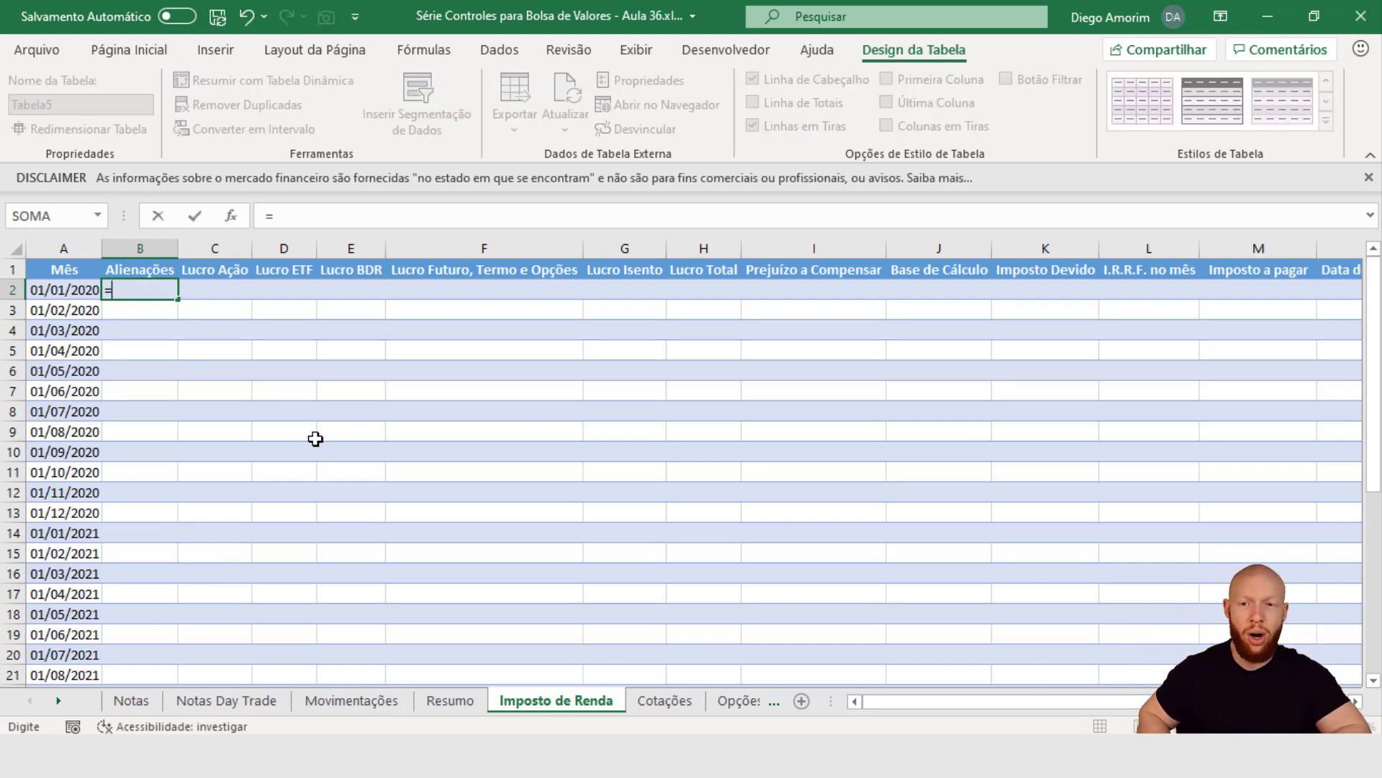
key("Tab")
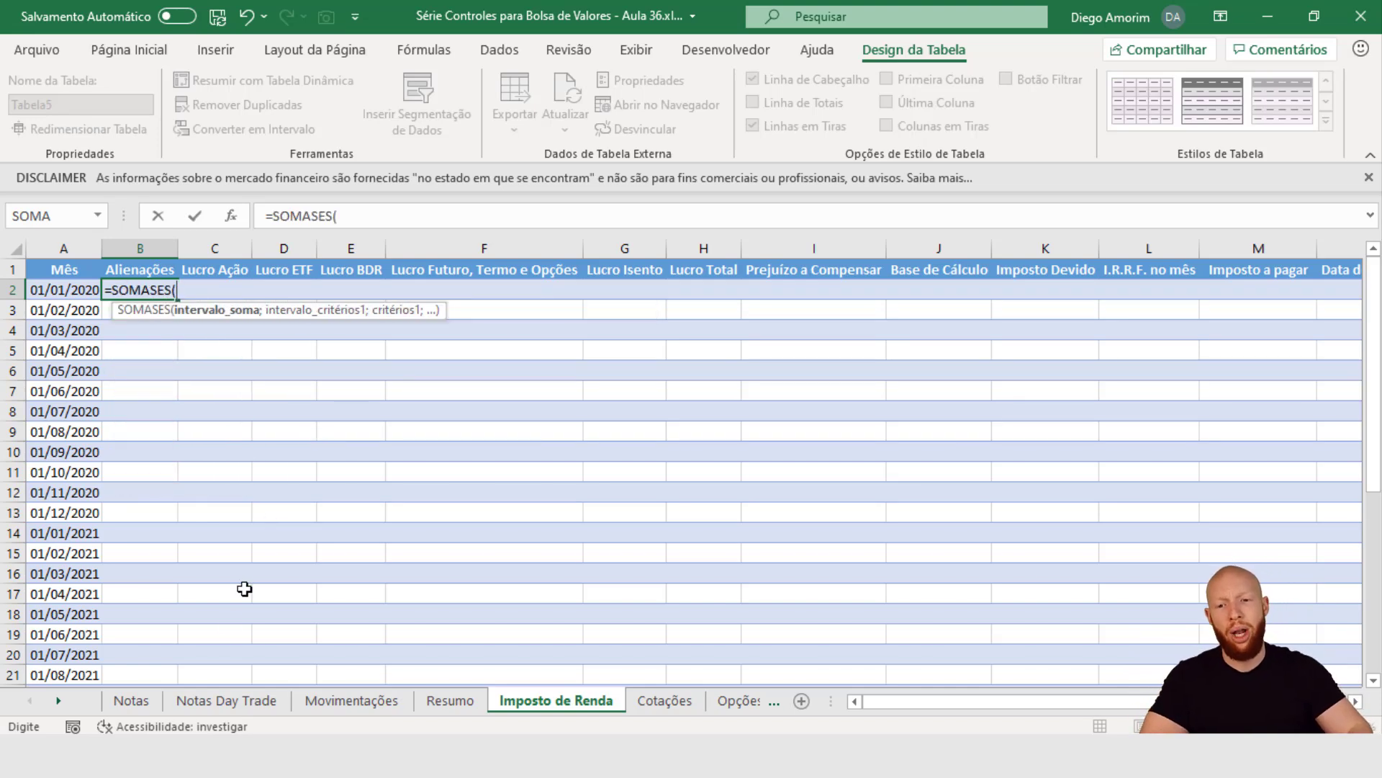
left_click(144, 702)
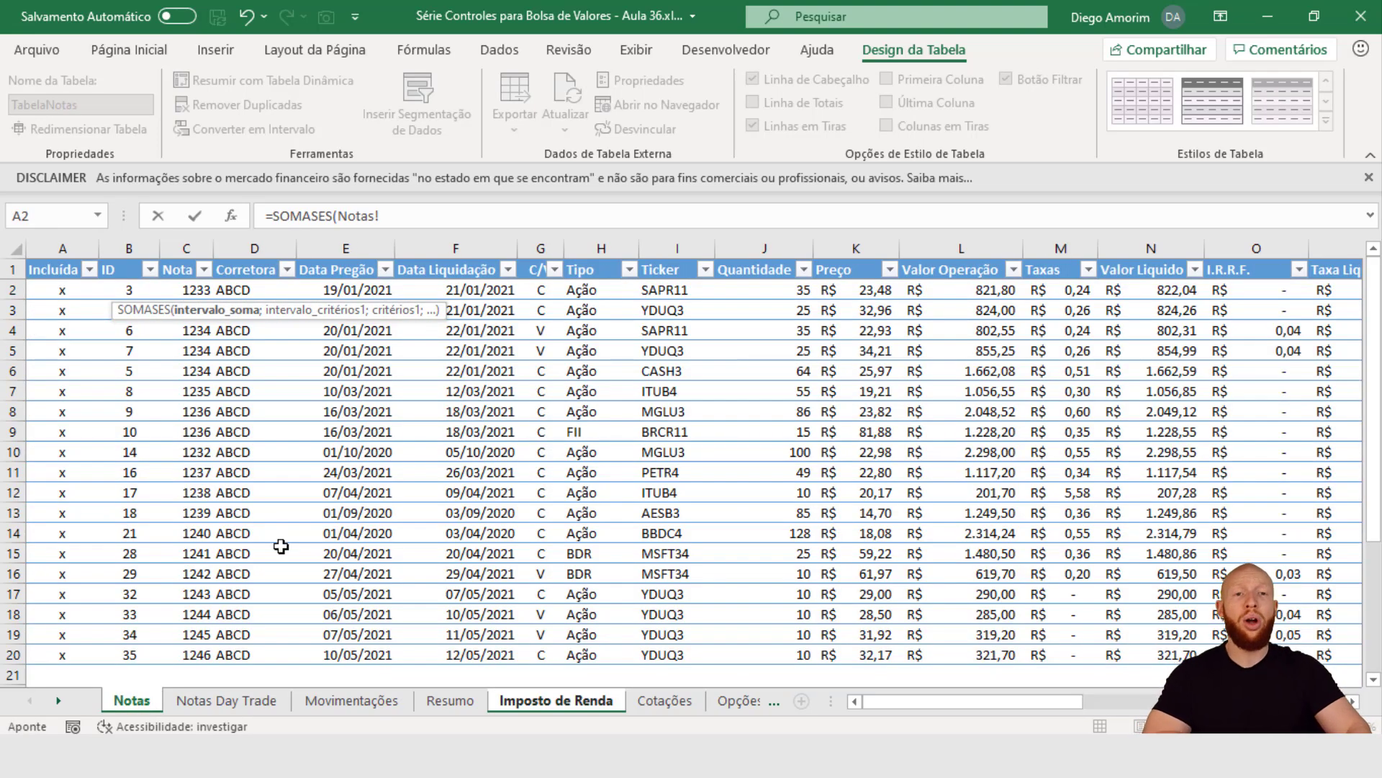
left_click(961, 246)
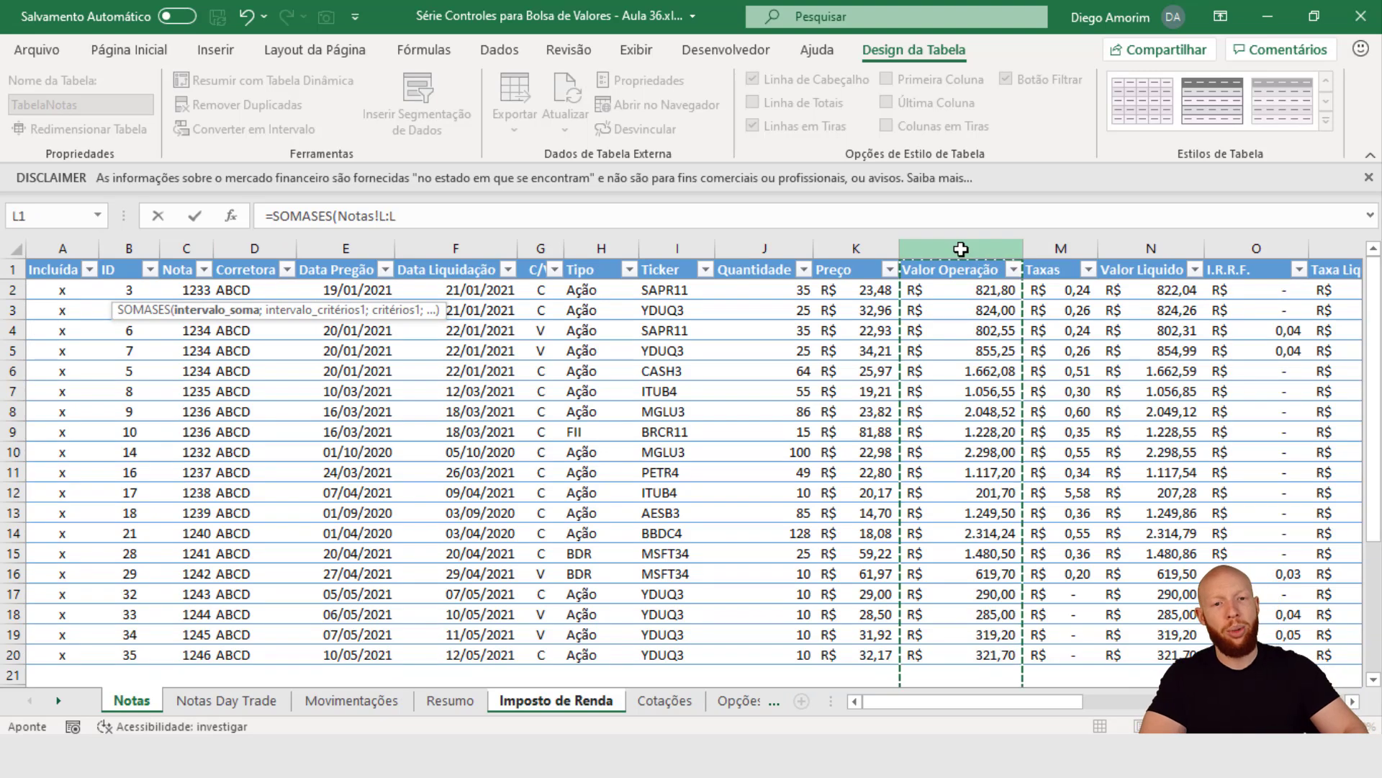
type(";")
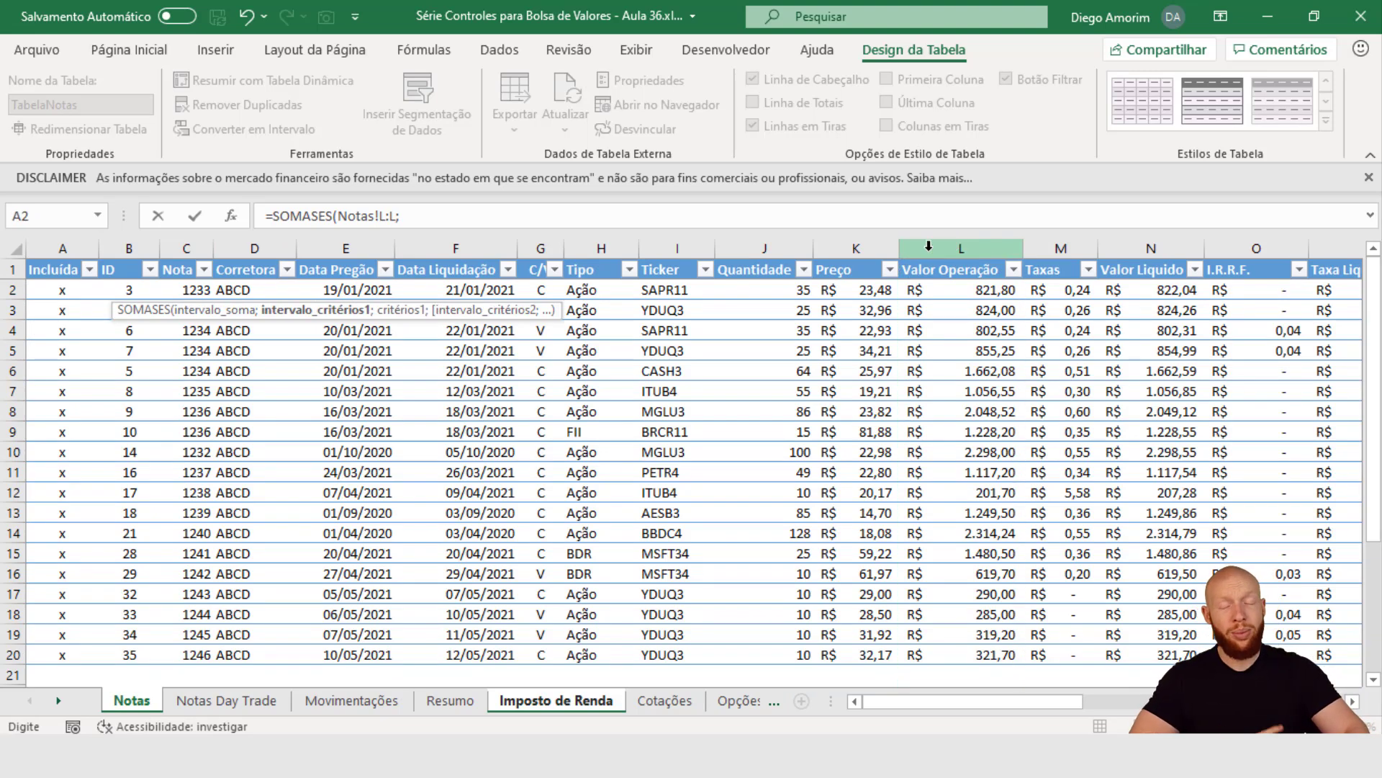
- Replace the sum range Notas!L:L in the formula with the table reference TabelaNotas[Valor Operação]
left_click_drag(341, 216, 398, 216)
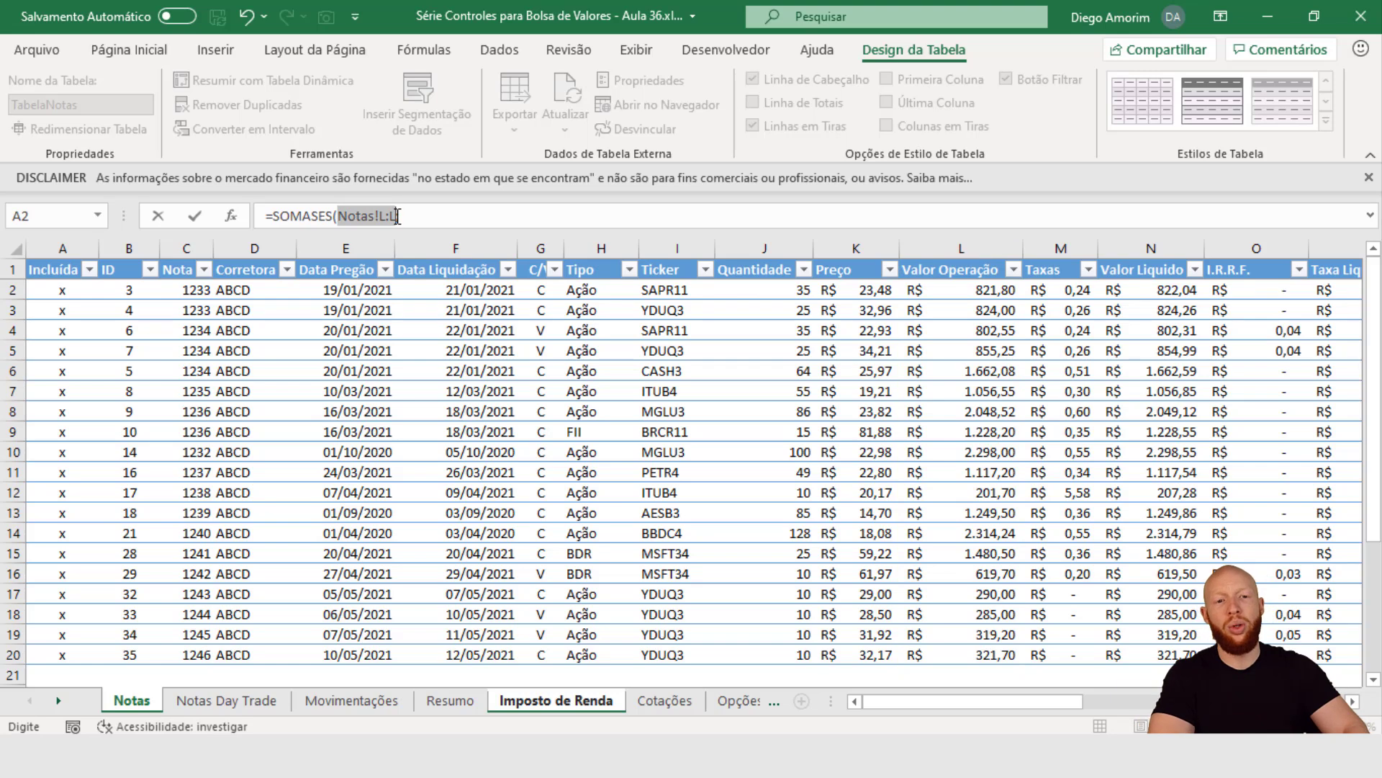
left_click(984, 332)
key("ctrl+Up")
key("ctrl+shift+Down")
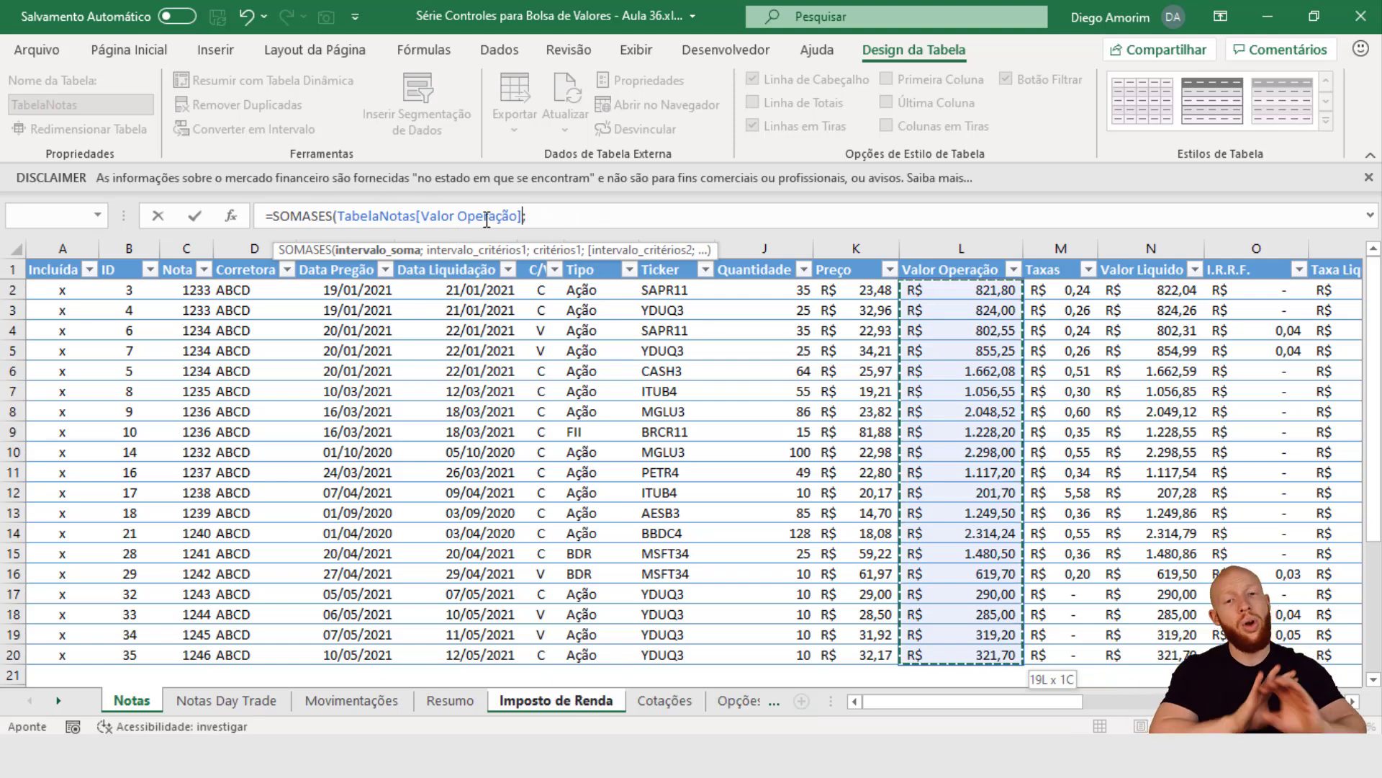
left_click(566, 214)
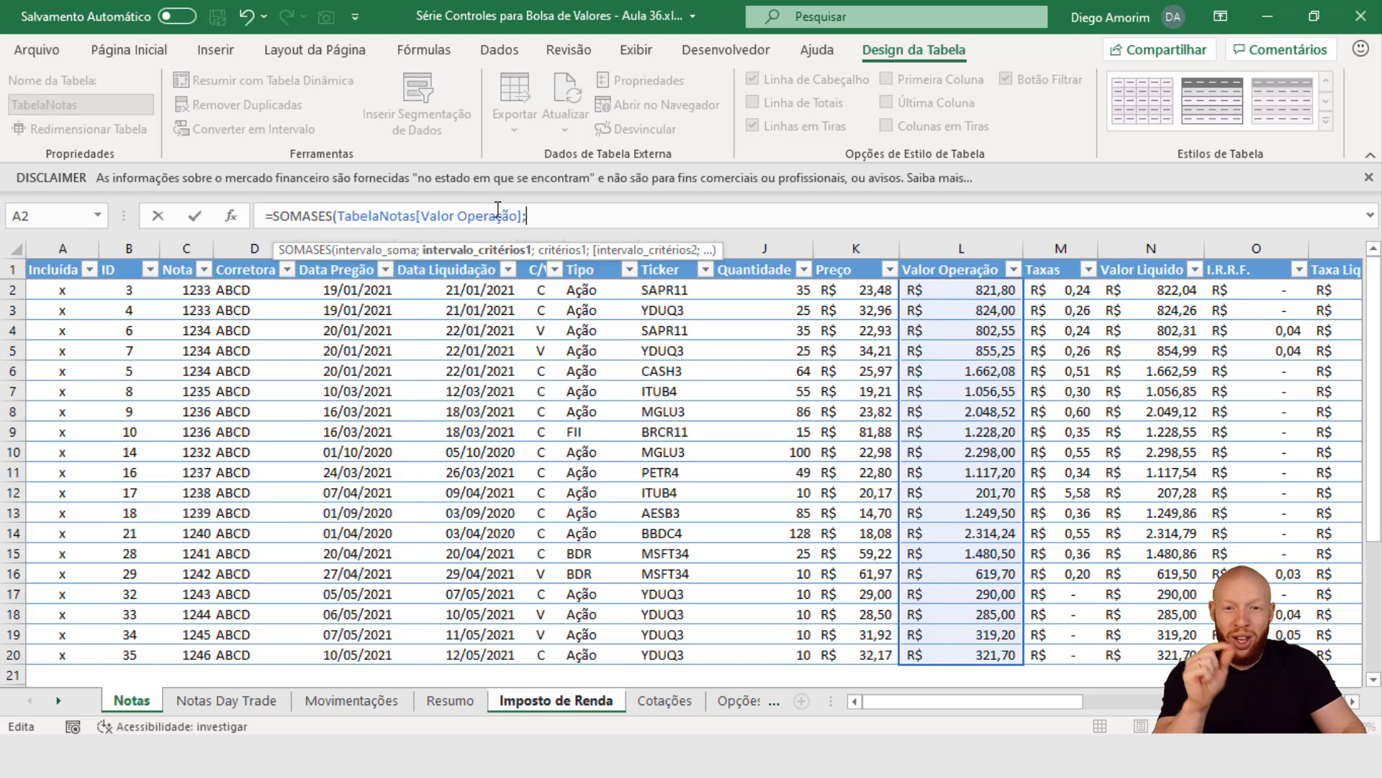
- Add TabelaNotas[C/V] as the first criteria range with the criterion "V"
left_click(544, 290)
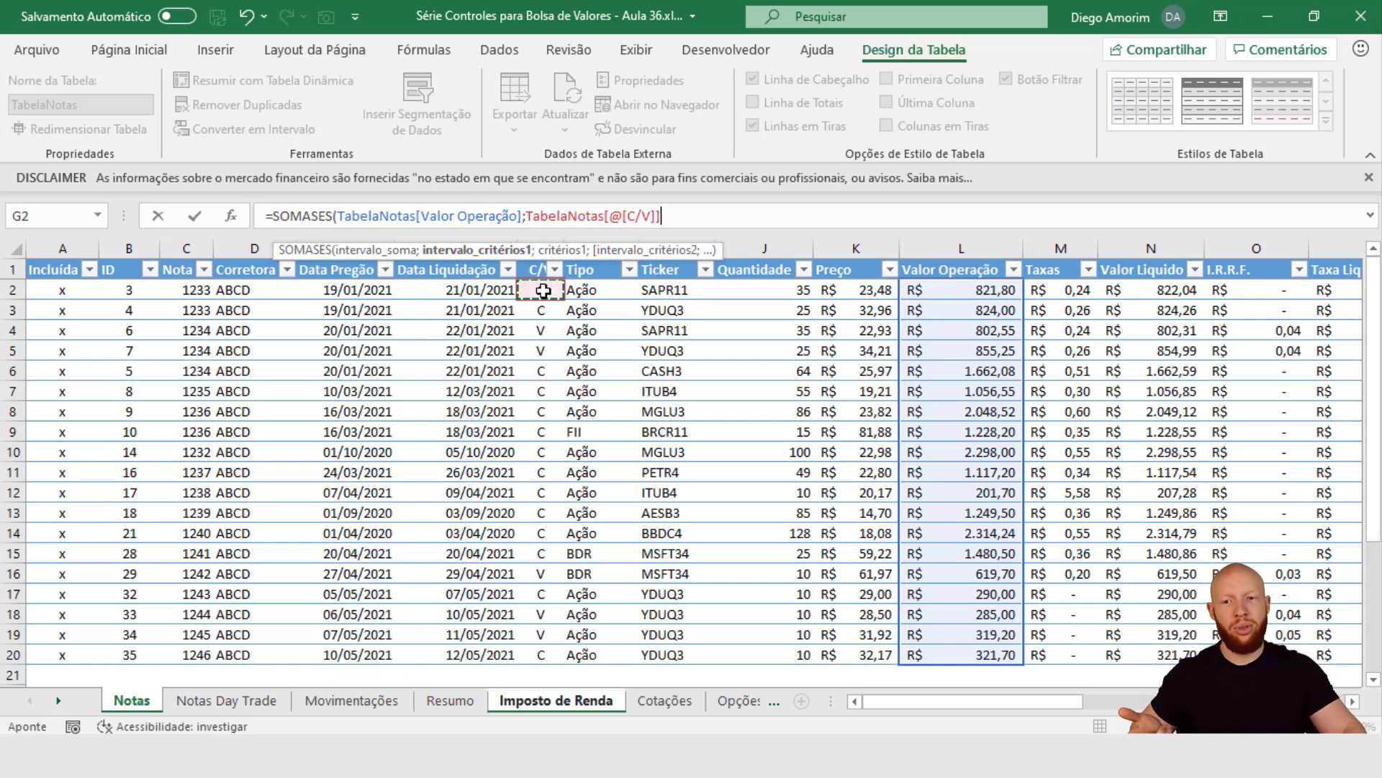
key("ctrl+shift+Down")
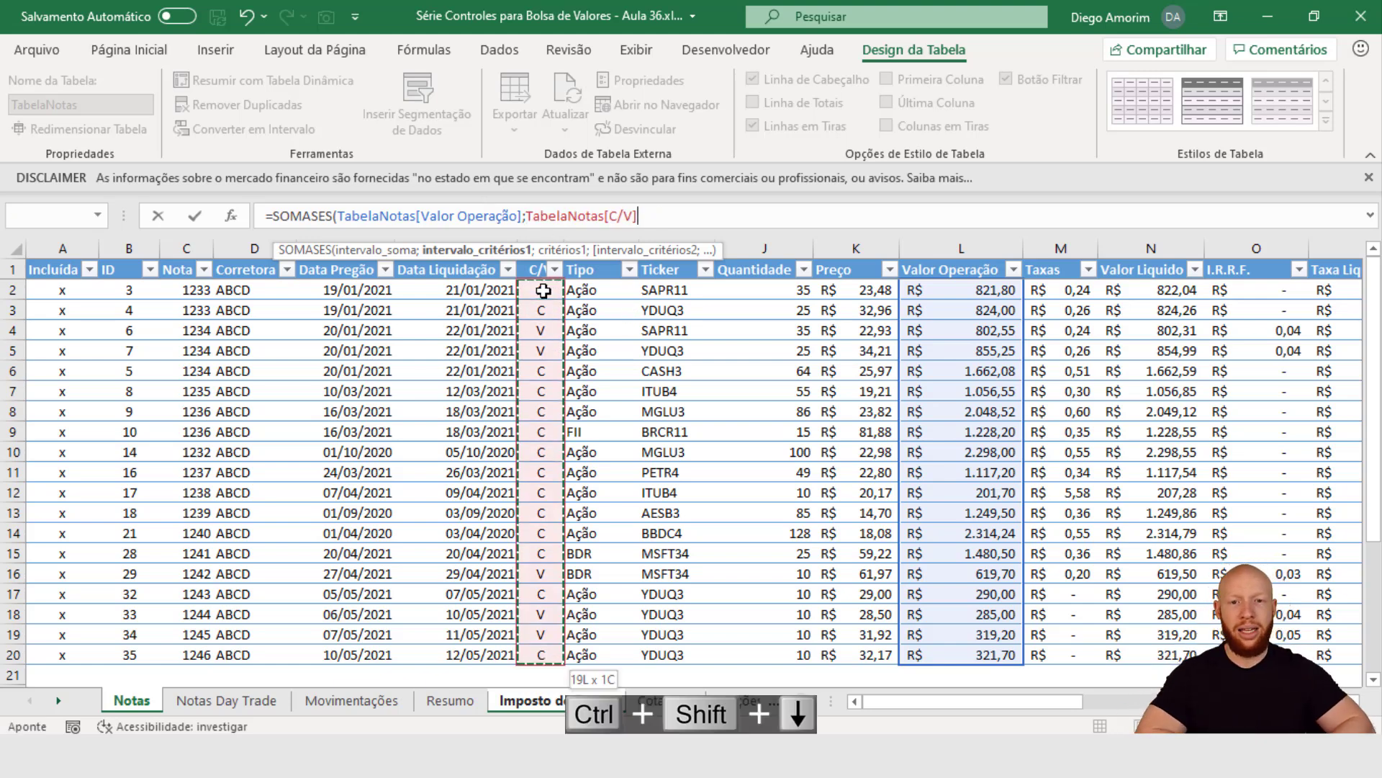
type(";\"V")
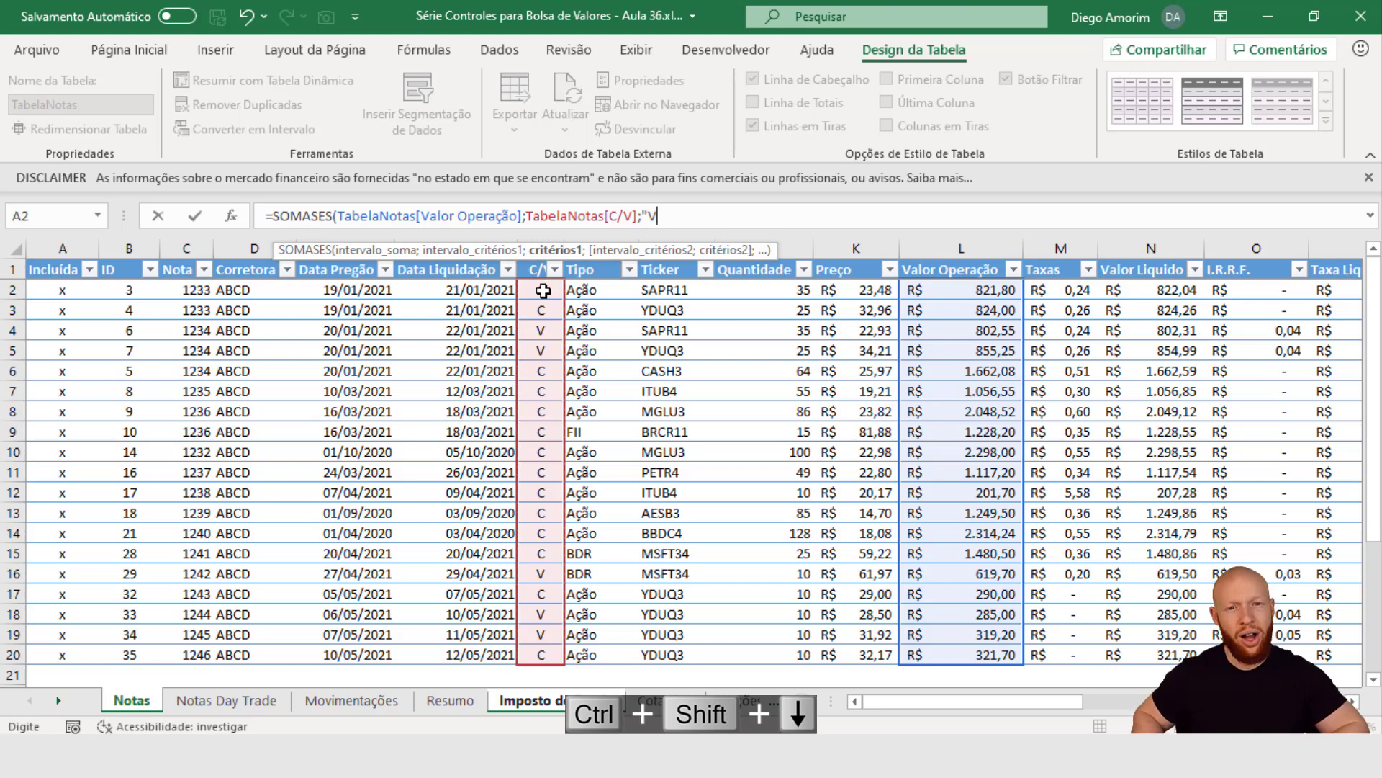
type("\"")
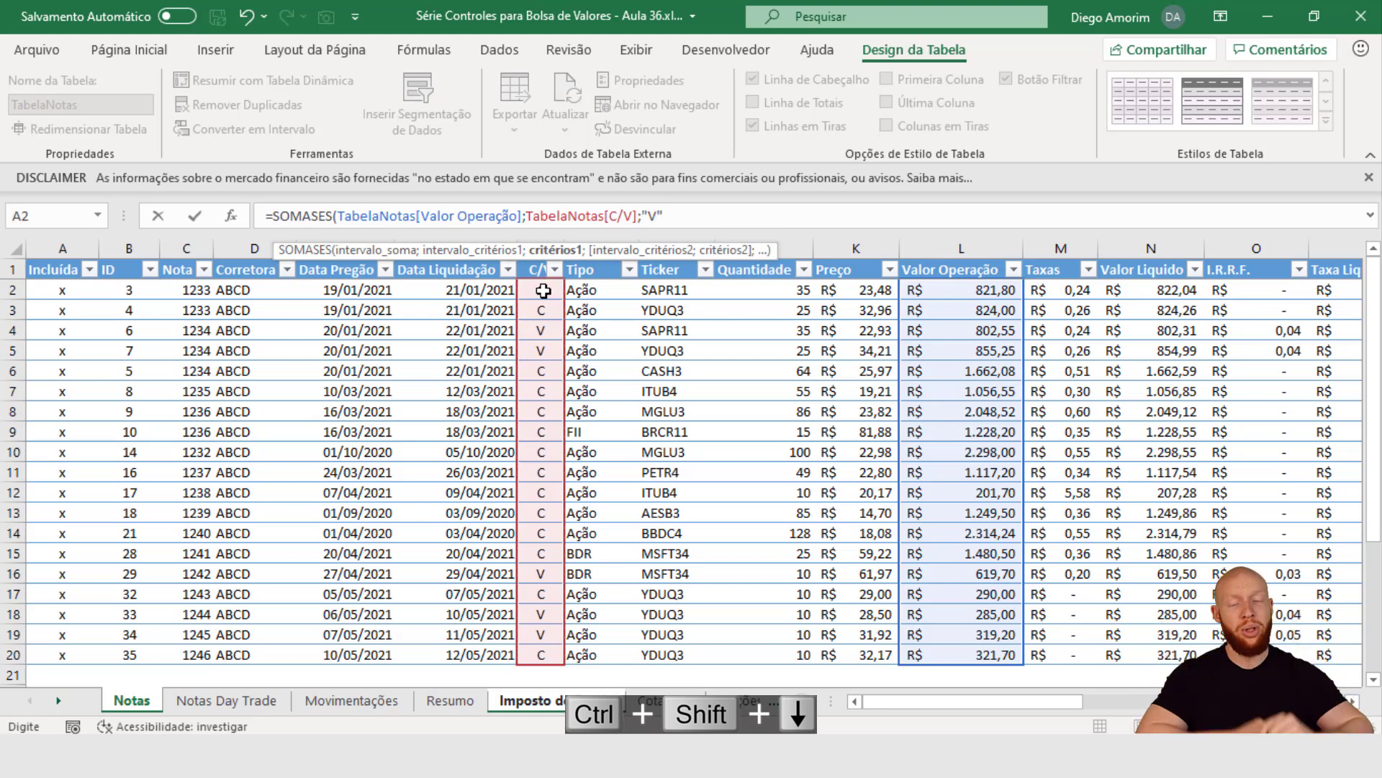
type(";")
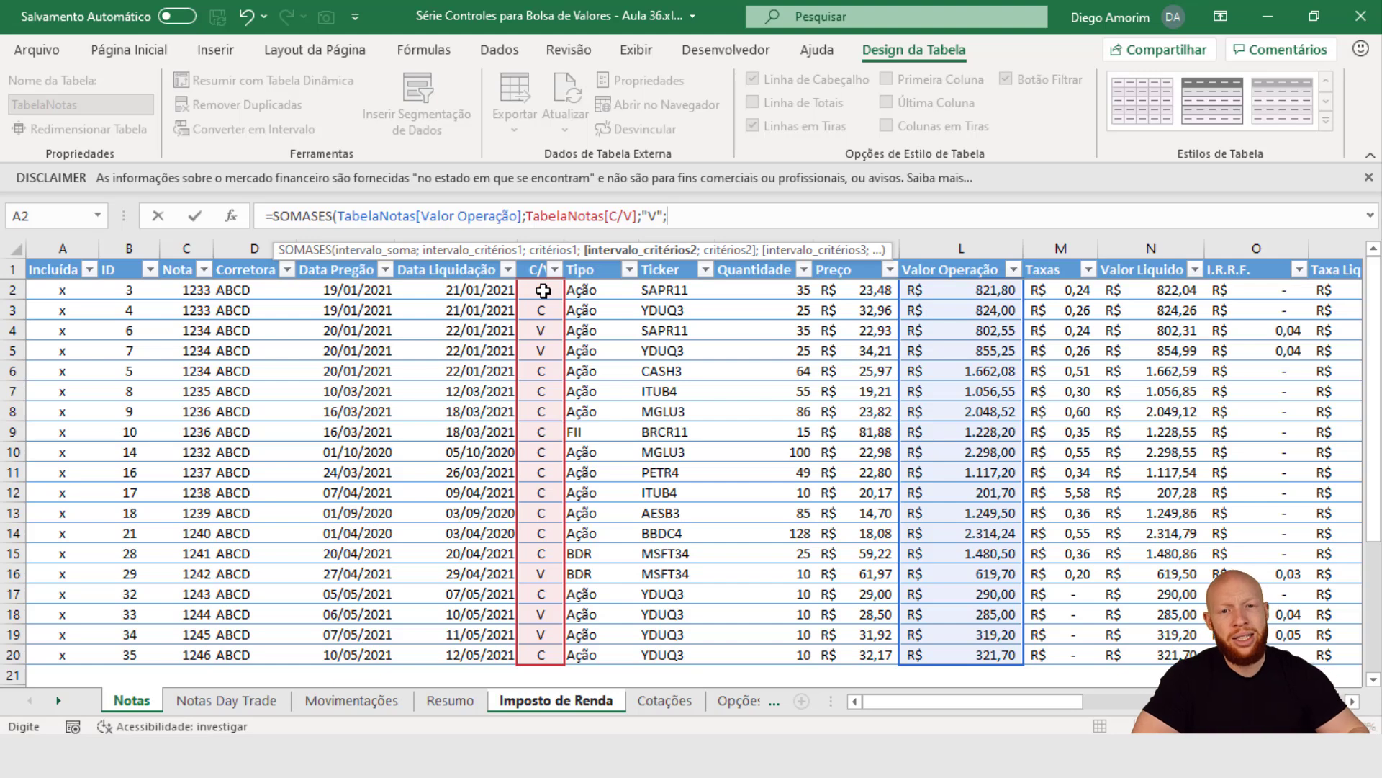
- Add TabelaNotas[Tipo] as the second criteria range with the criterion "<>FII"
left_click(586, 292)
key("ctrl+shift+Down")
type(";\"<>FII")
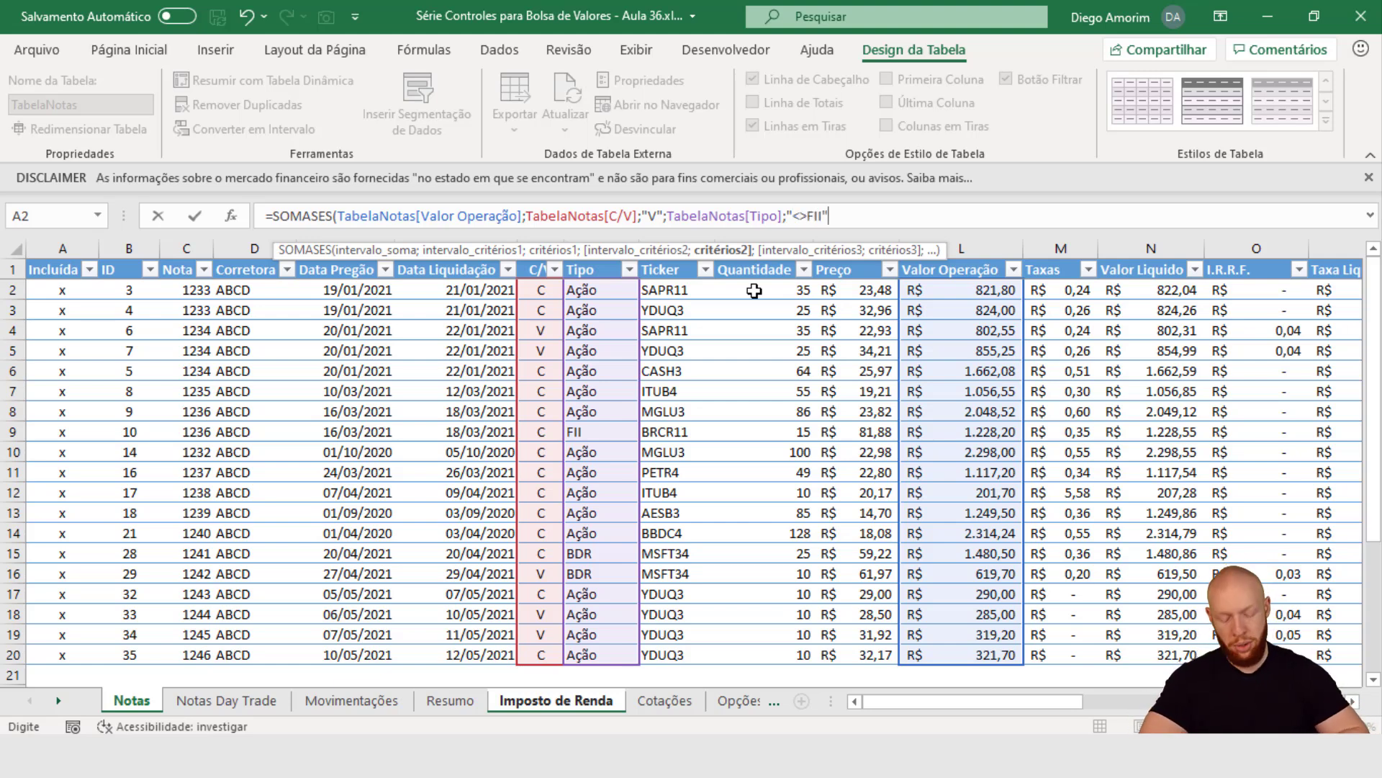
type(";")
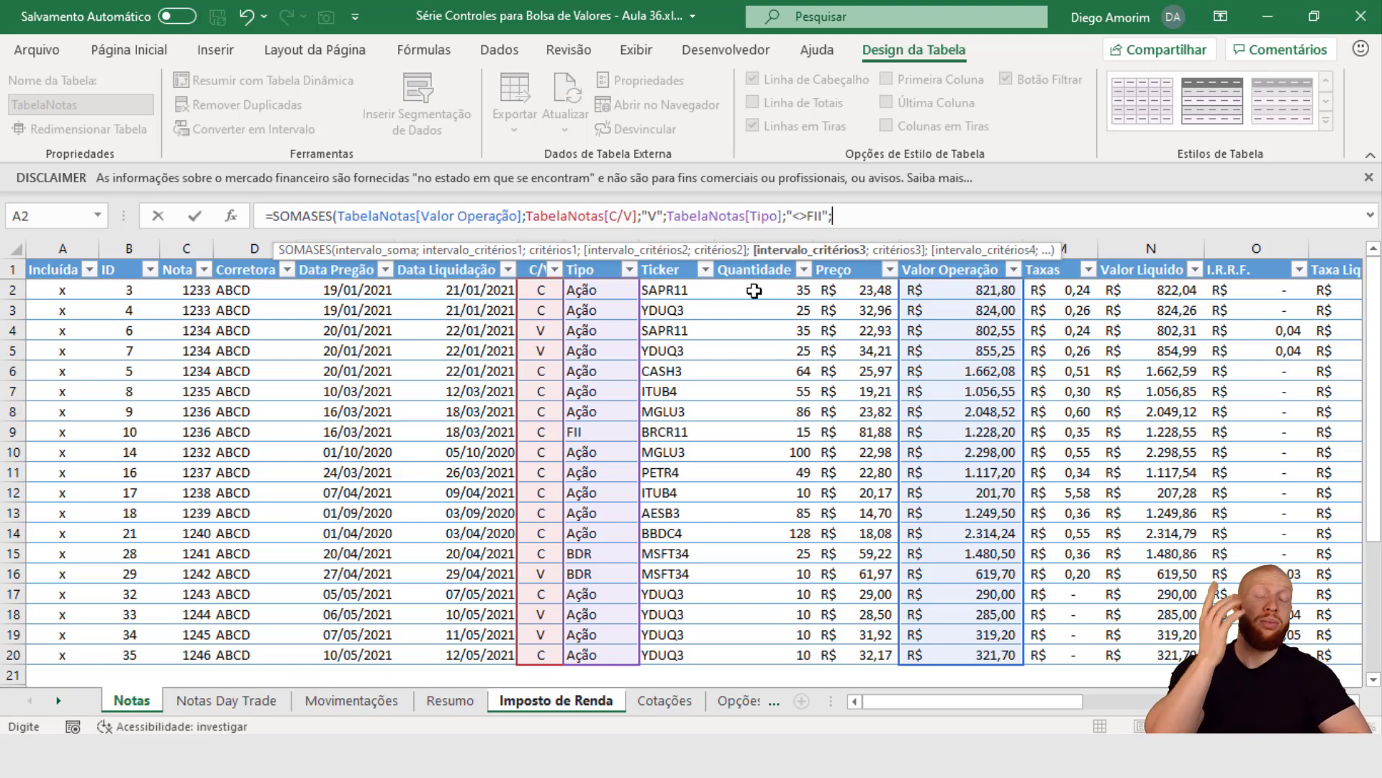
- Add TabelaNotas[Data Pregão] as the third criteria range of the formula
left_click(359, 311)
key("Up")
key("ctrl+shift+Down")
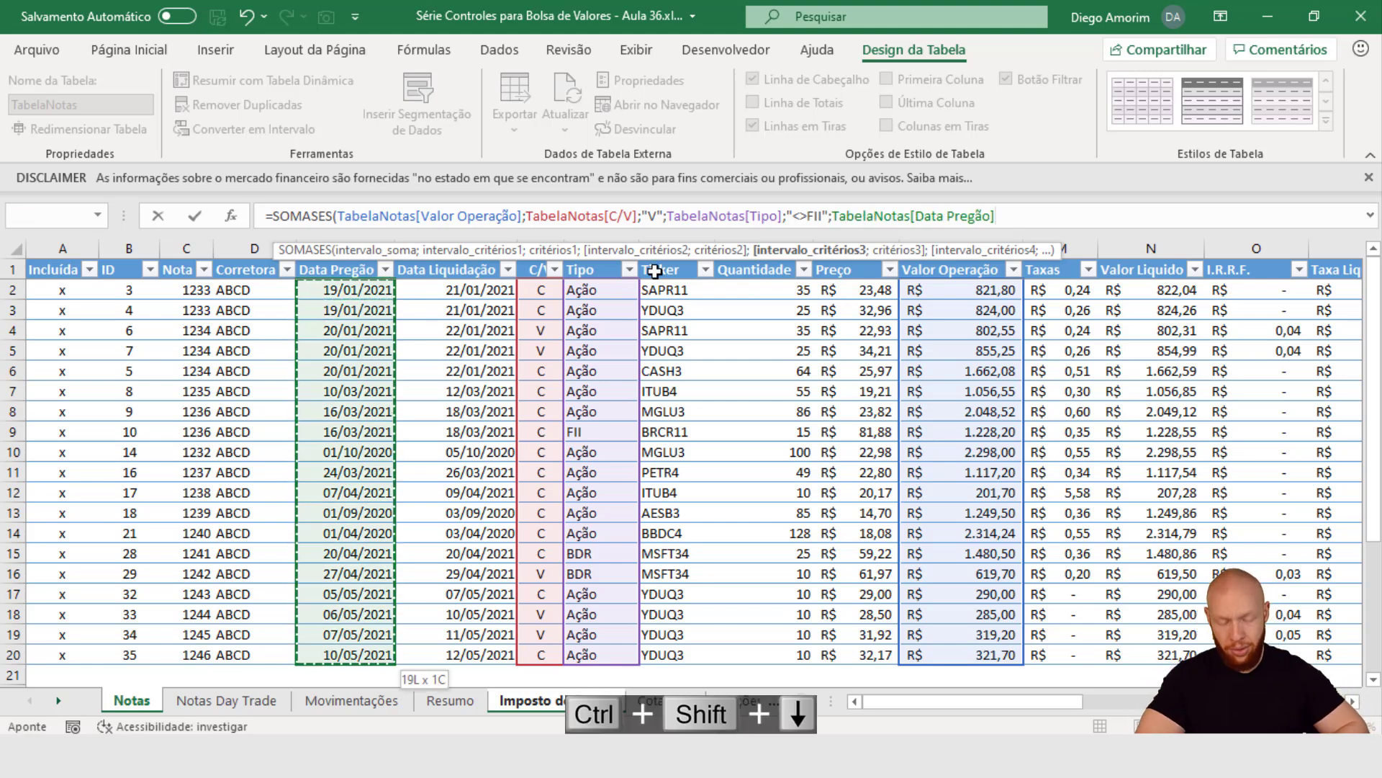
type(";")
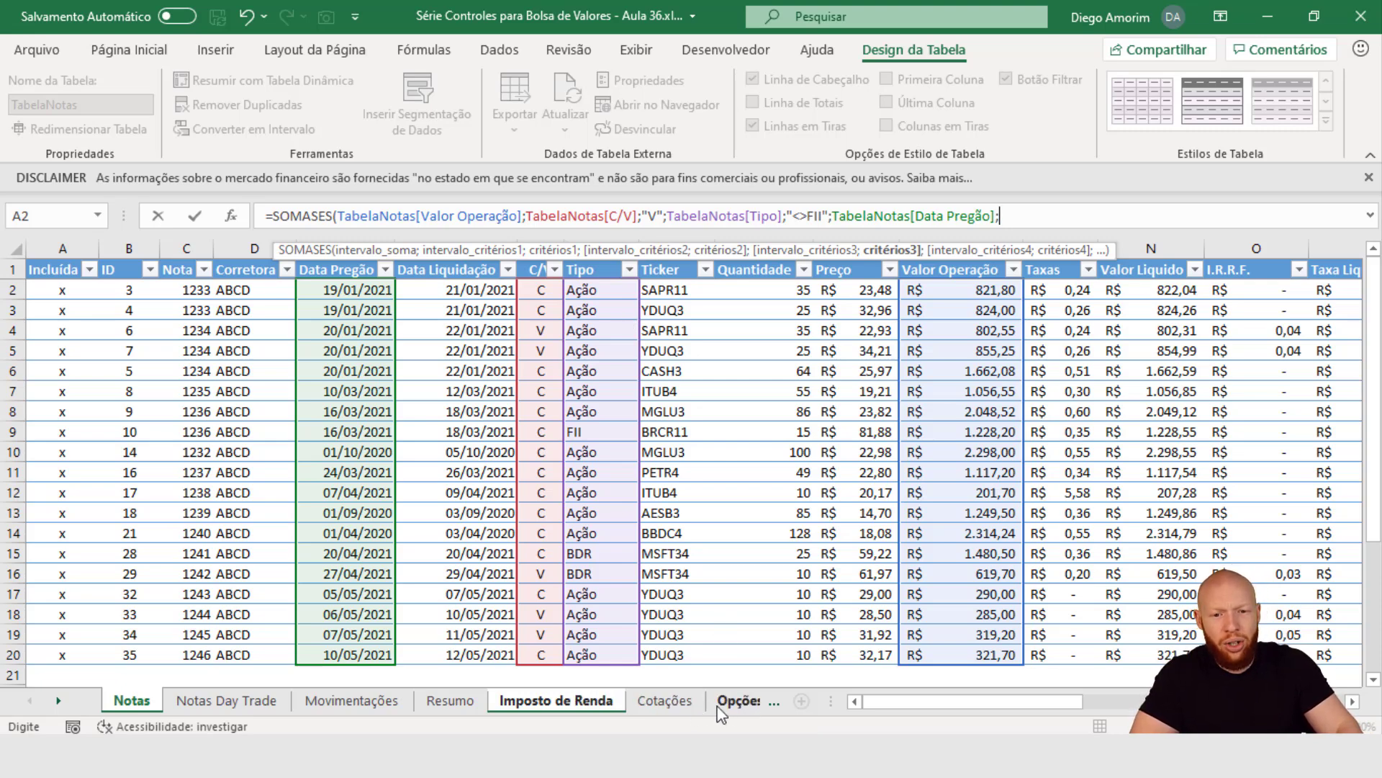
- Return to the Imposto de Renda sheet and delete the 'Imposto de Renda'! reference from the end of the formula
left_click(605, 706)
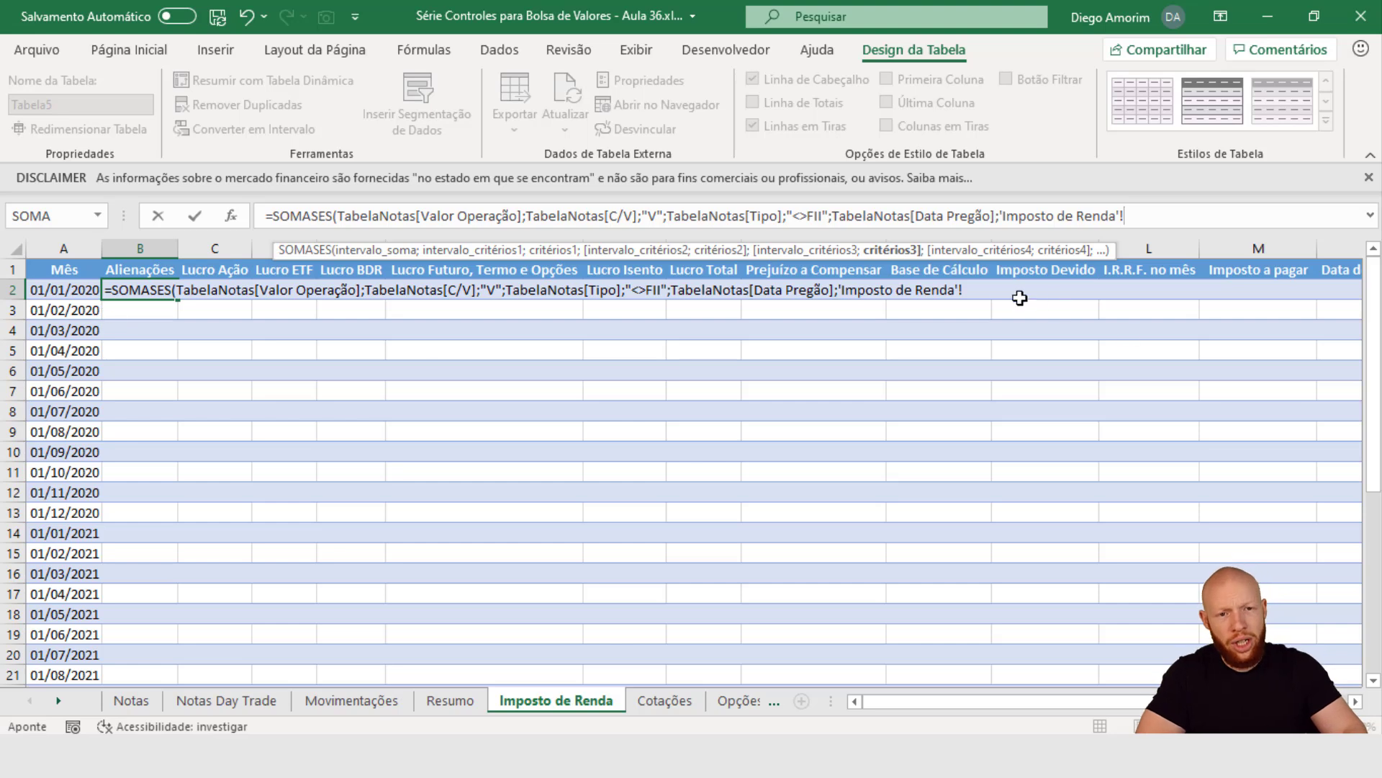
left_click(956, 290)
left_click_drag(917, 295, 837, 297)
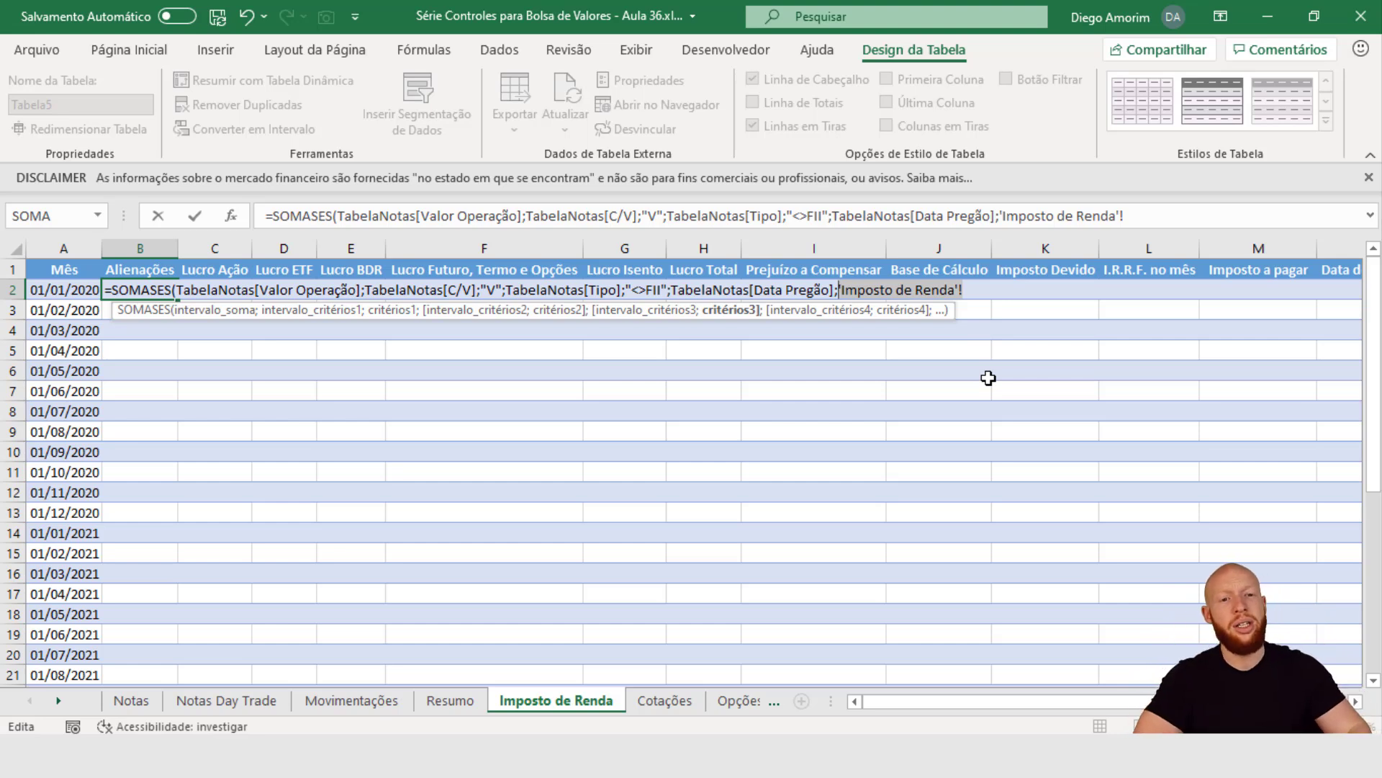
key("BackSpace")
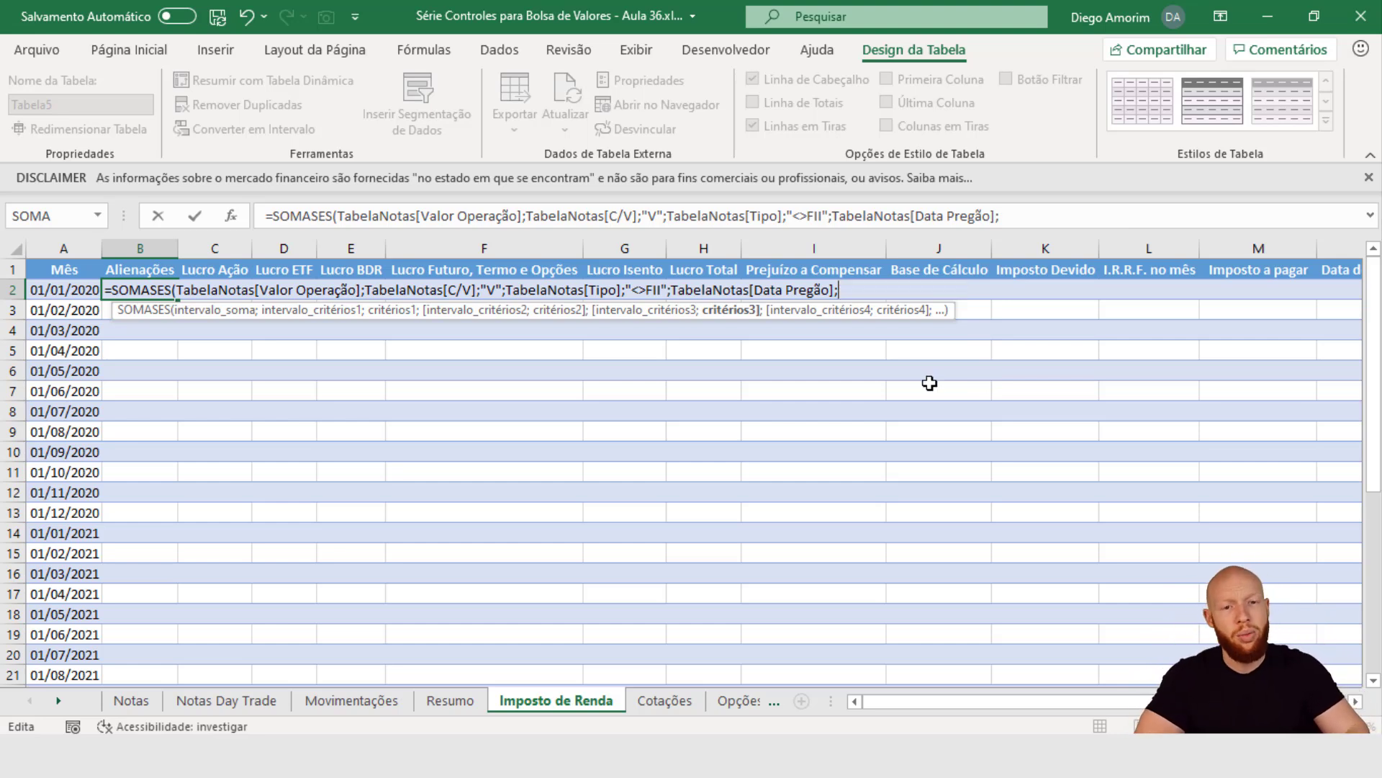
left_click(65, 290)
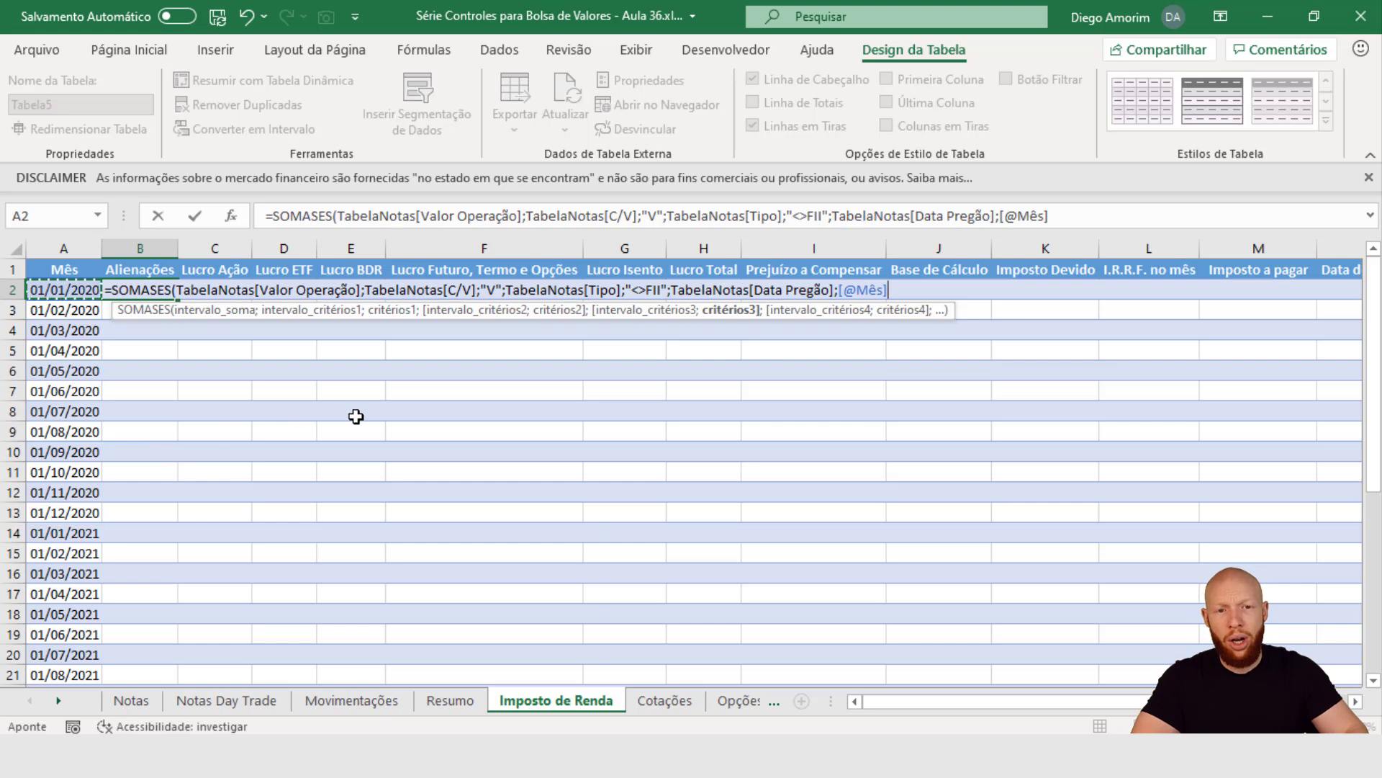
key("BackSpace")
key("BackSpace")
key("BackSpace")
key("BackSpace")
key("BackSpace")
key("BackSpace")
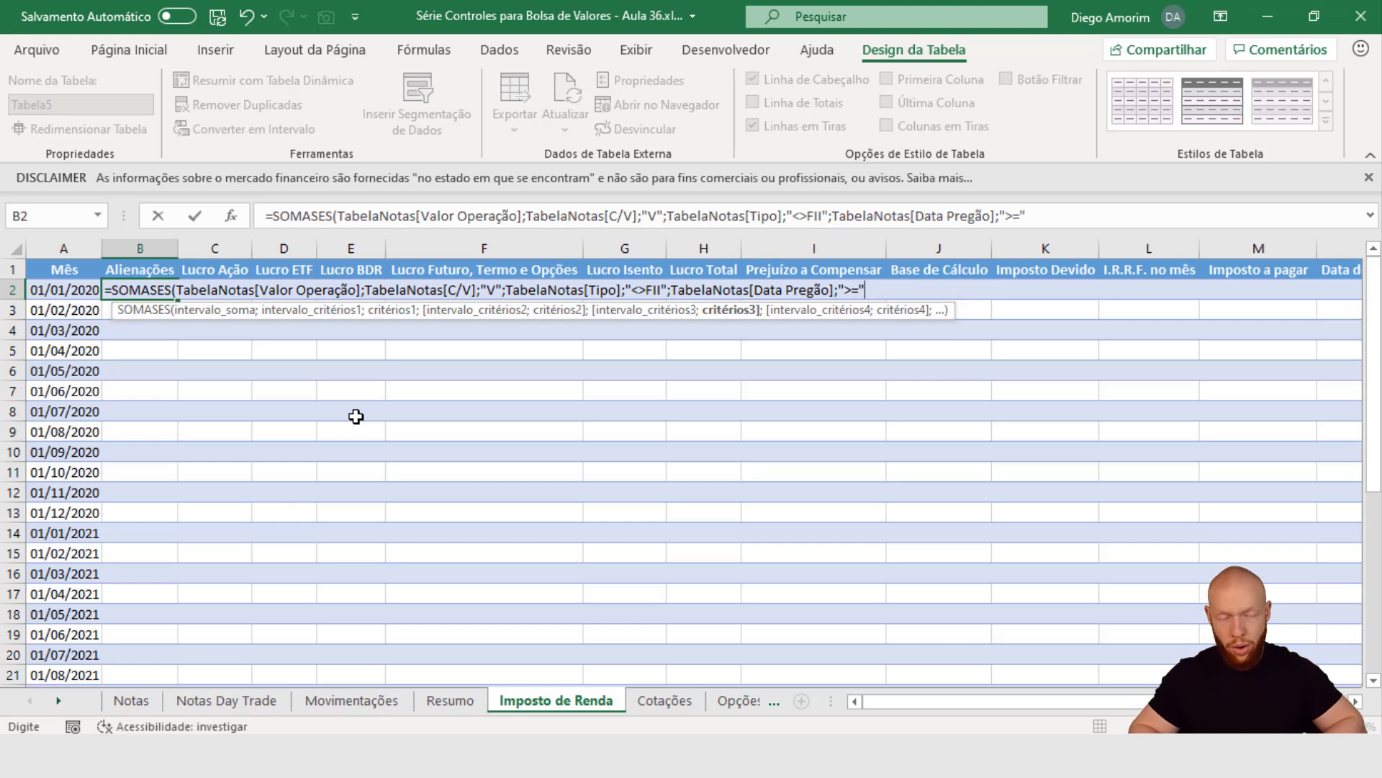
type("&")
left_click(61, 286)
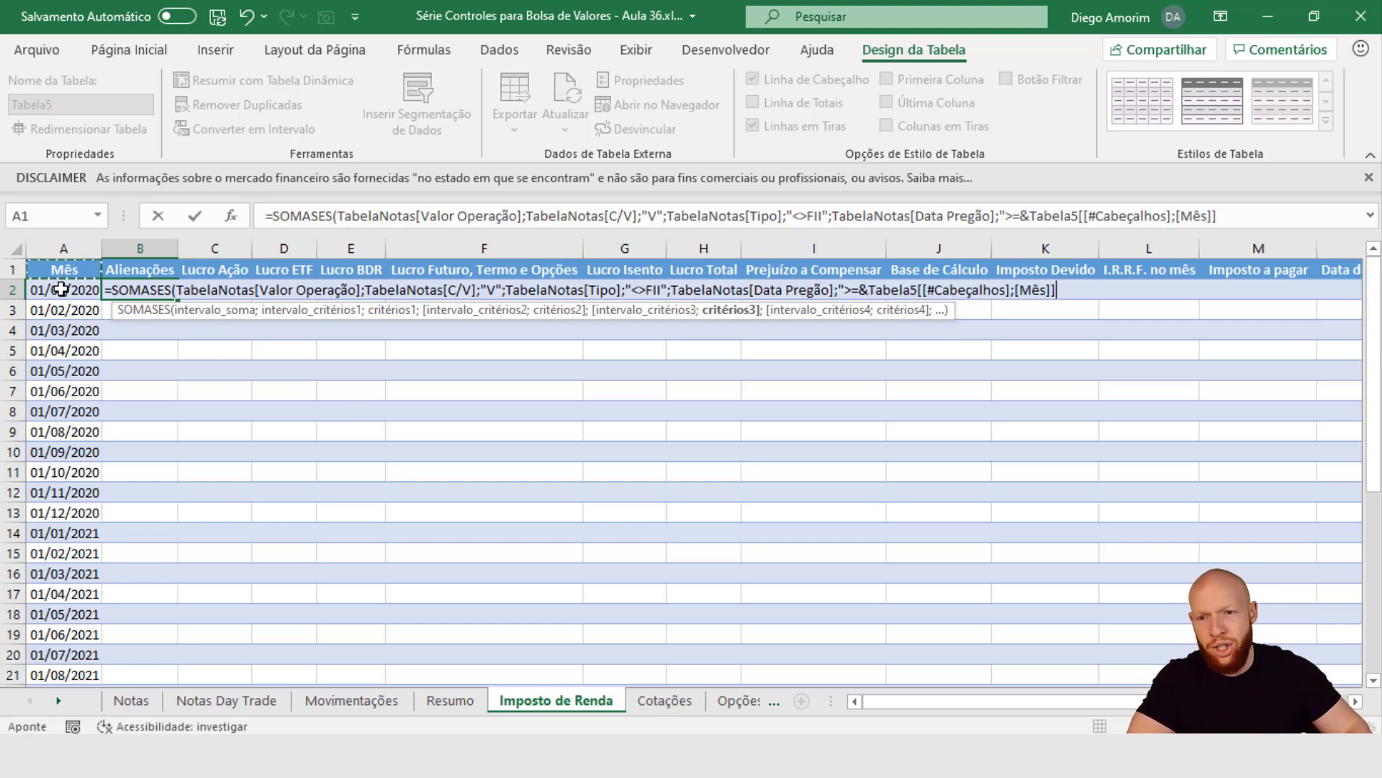
left_click(855, 296)
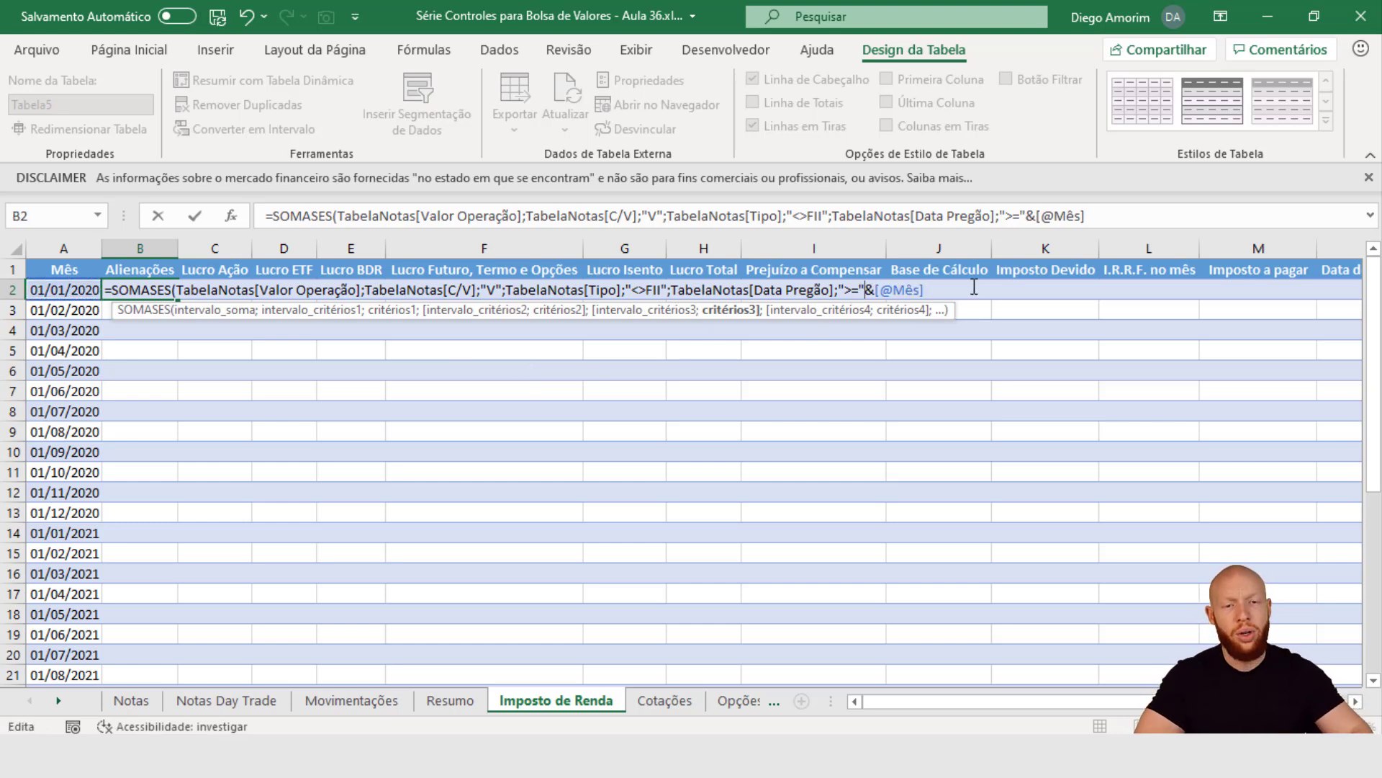
type("\"")
left_click_drag(841, 290, 946, 289)
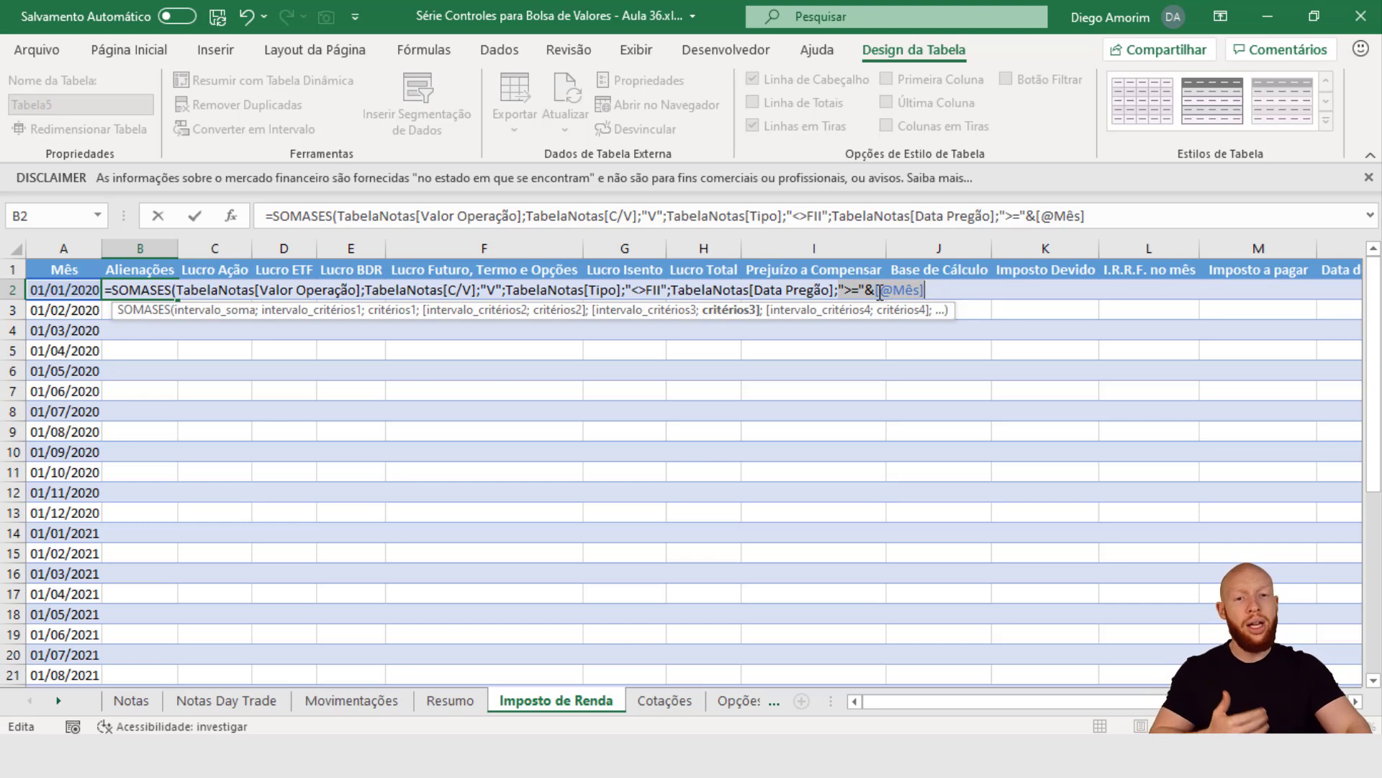
left_click(850, 290)
left_click_drag(675, 288, 833, 291)
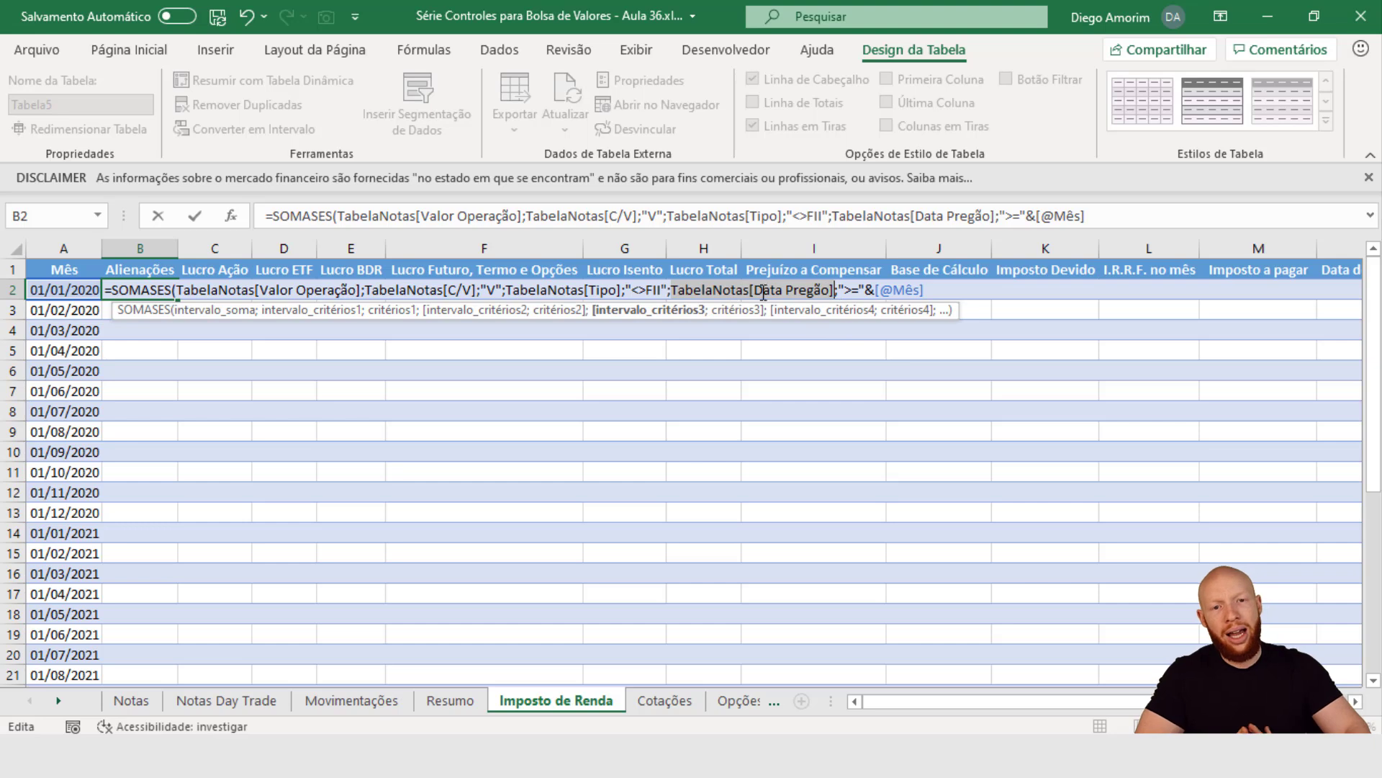
left_click(731, 290)
left_click_drag(754, 290, 833, 286)
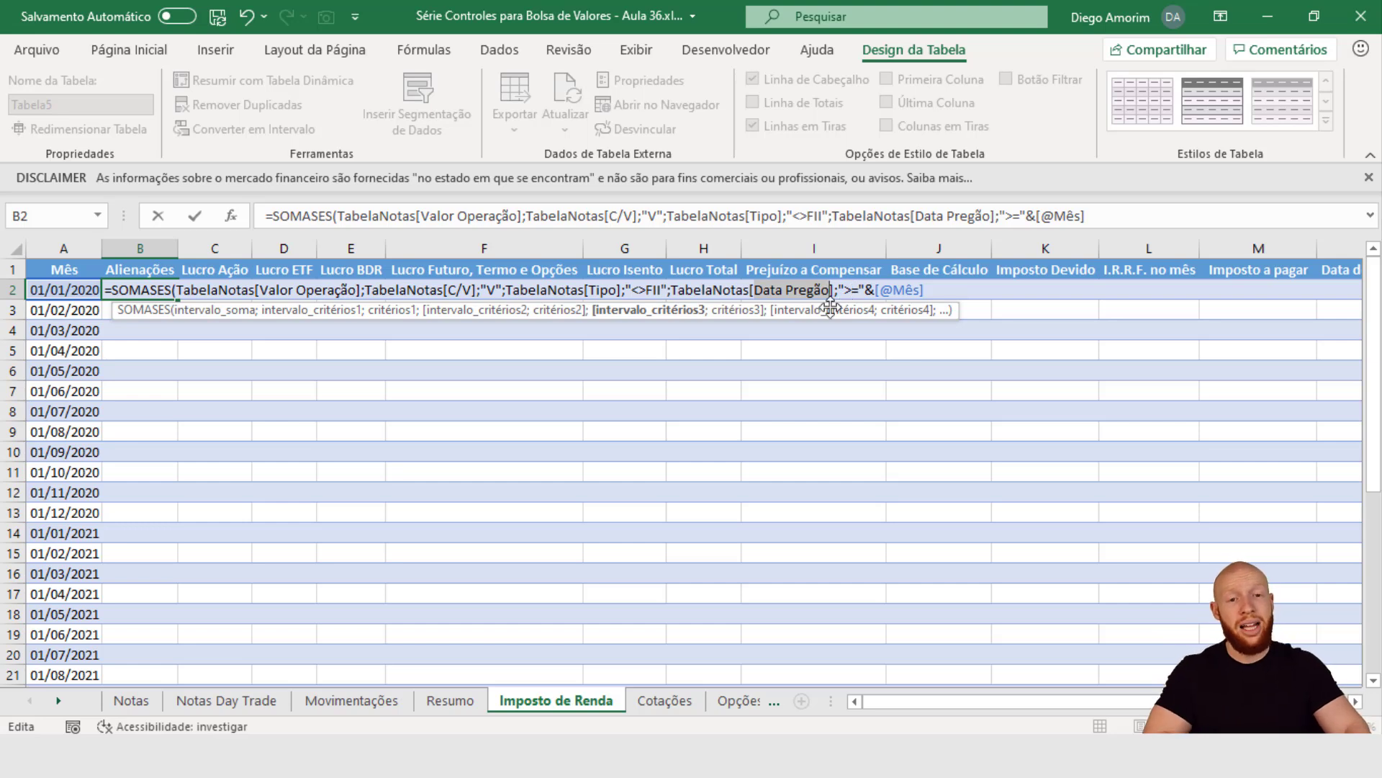
left_click_drag(840, 291, 930, 294)
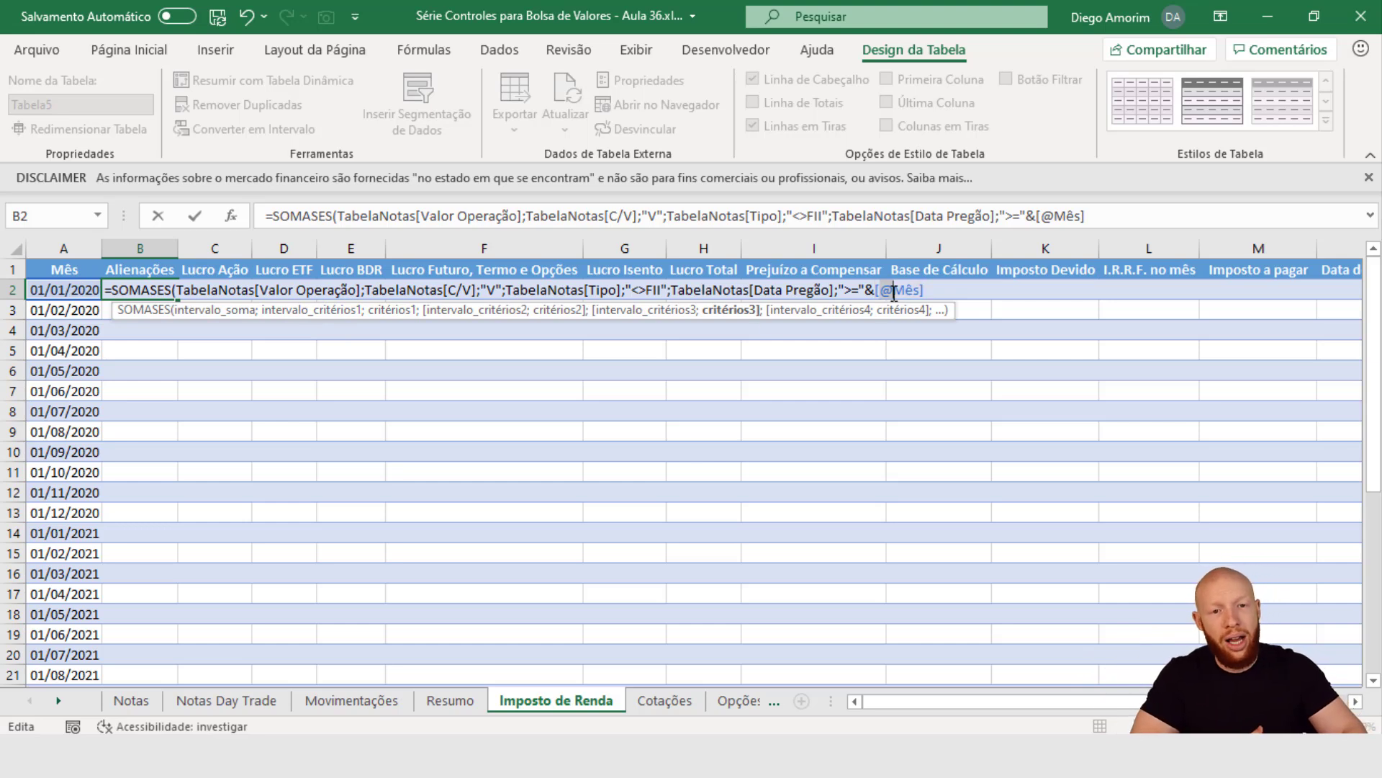
left_click_drag(897, 293, 915, 291)
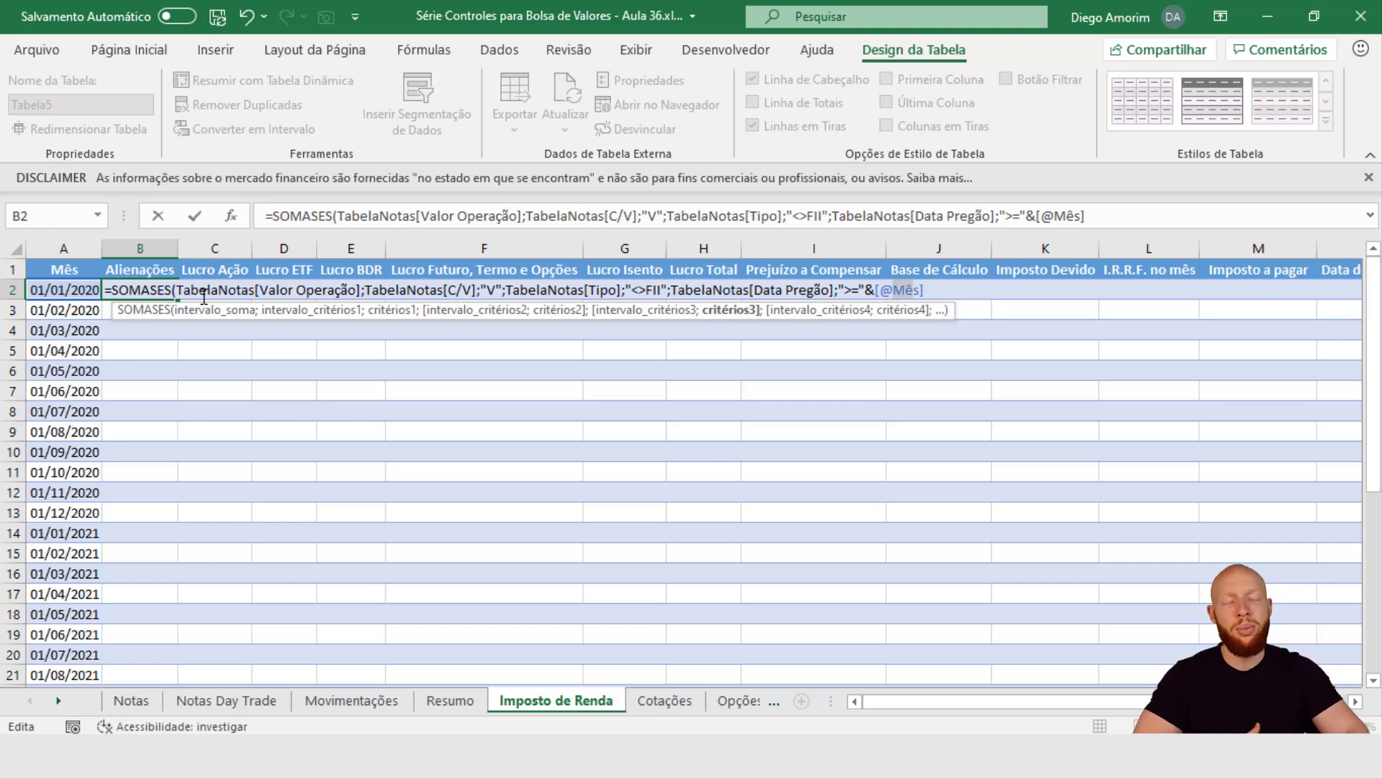
left_click_drag(671, 290, 928, 292)
left_click(736, 291)
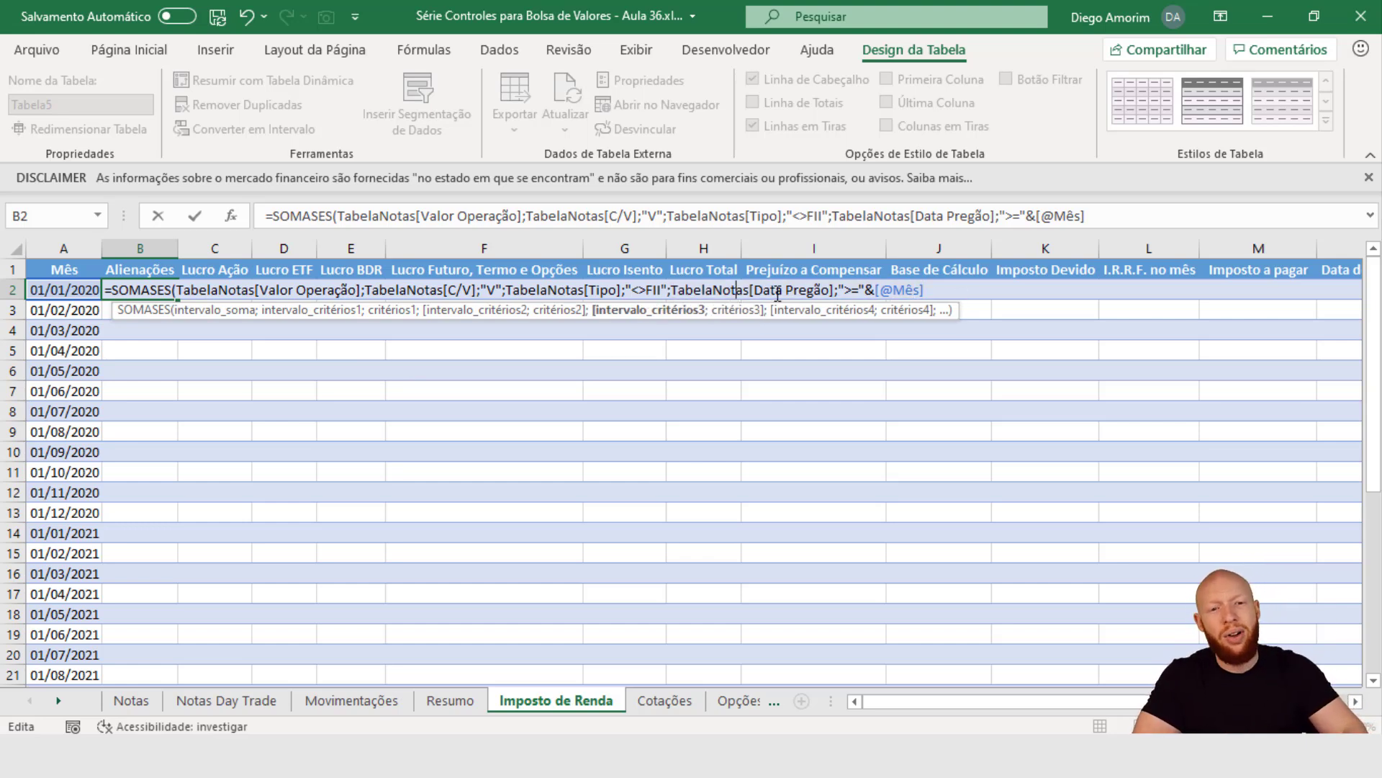
left_click(851, 291)
left_click_drag(671, 291, 861, 293)
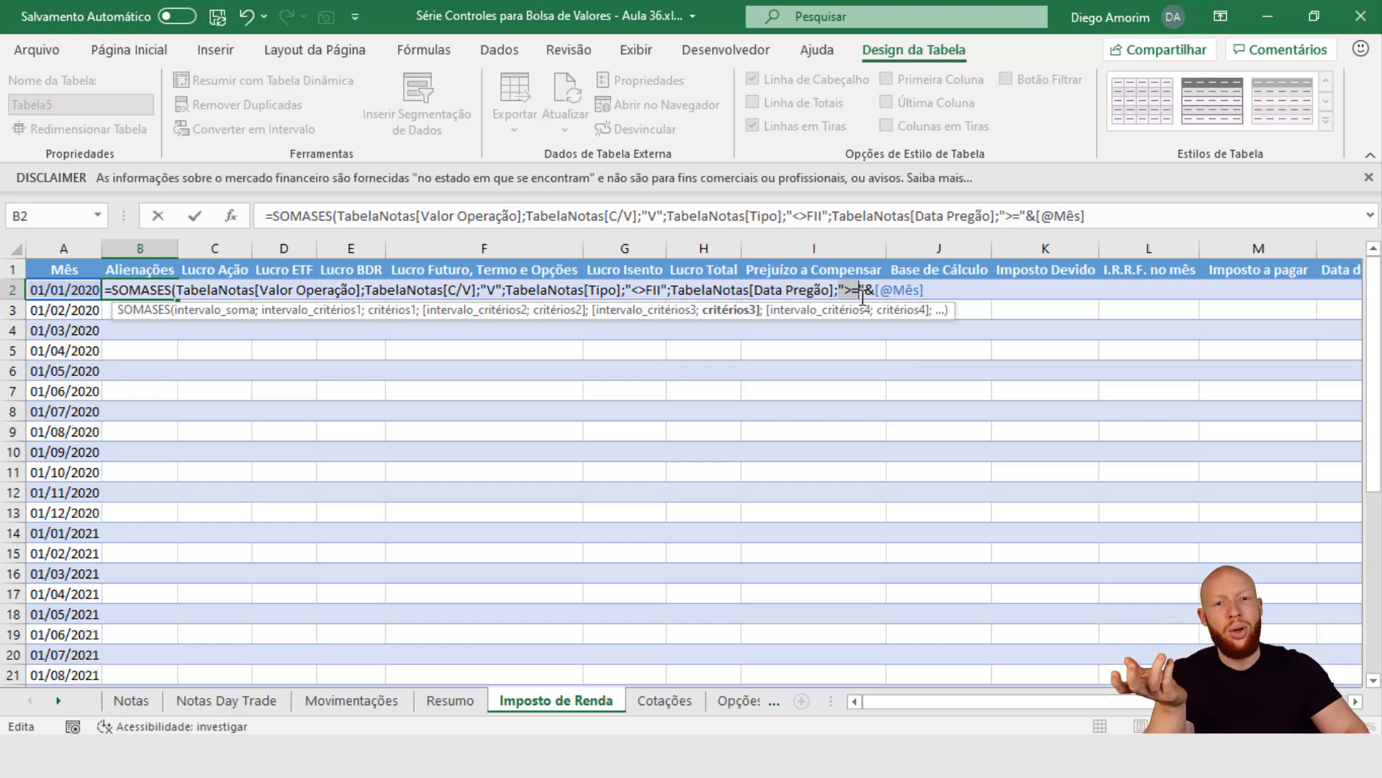
left_click_drag(867, 293, 875, 293)
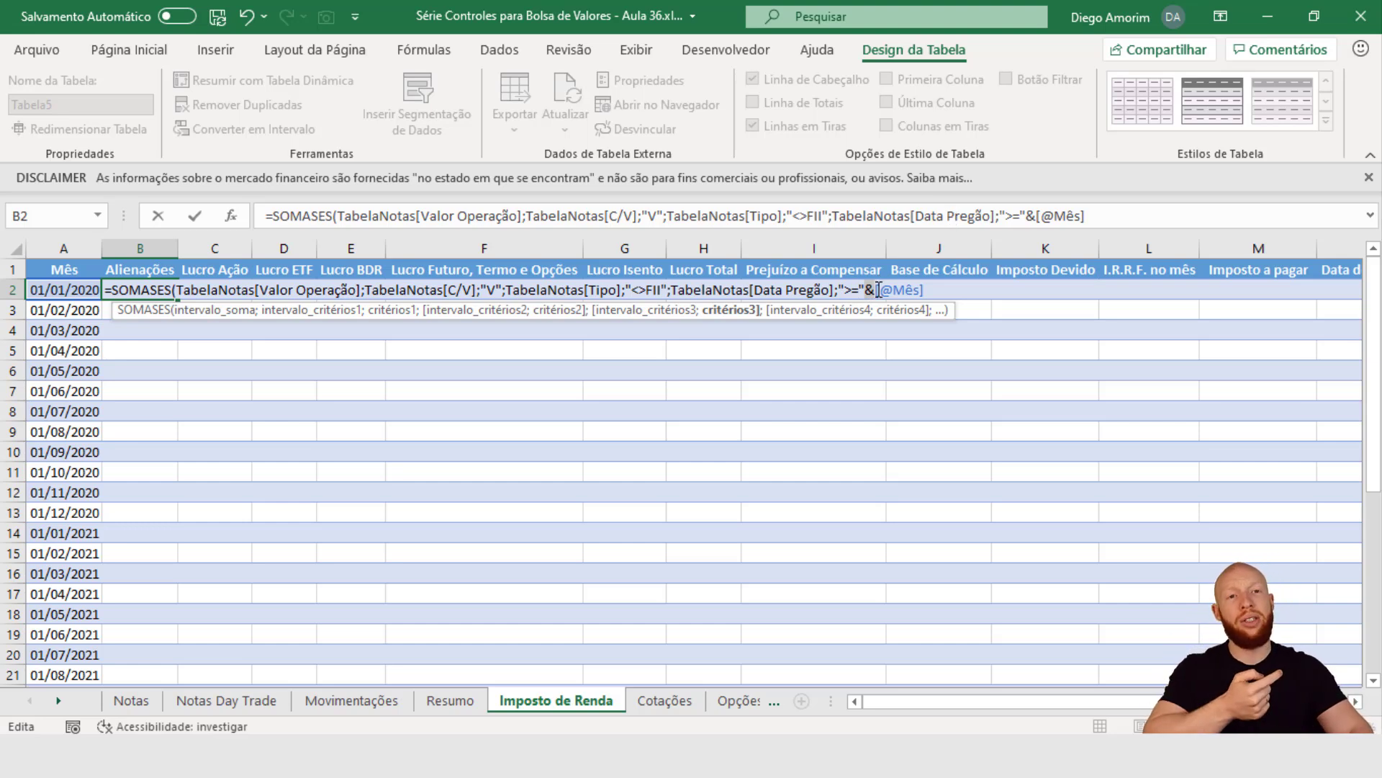
left_click_drag(875, 290, 923, 290)
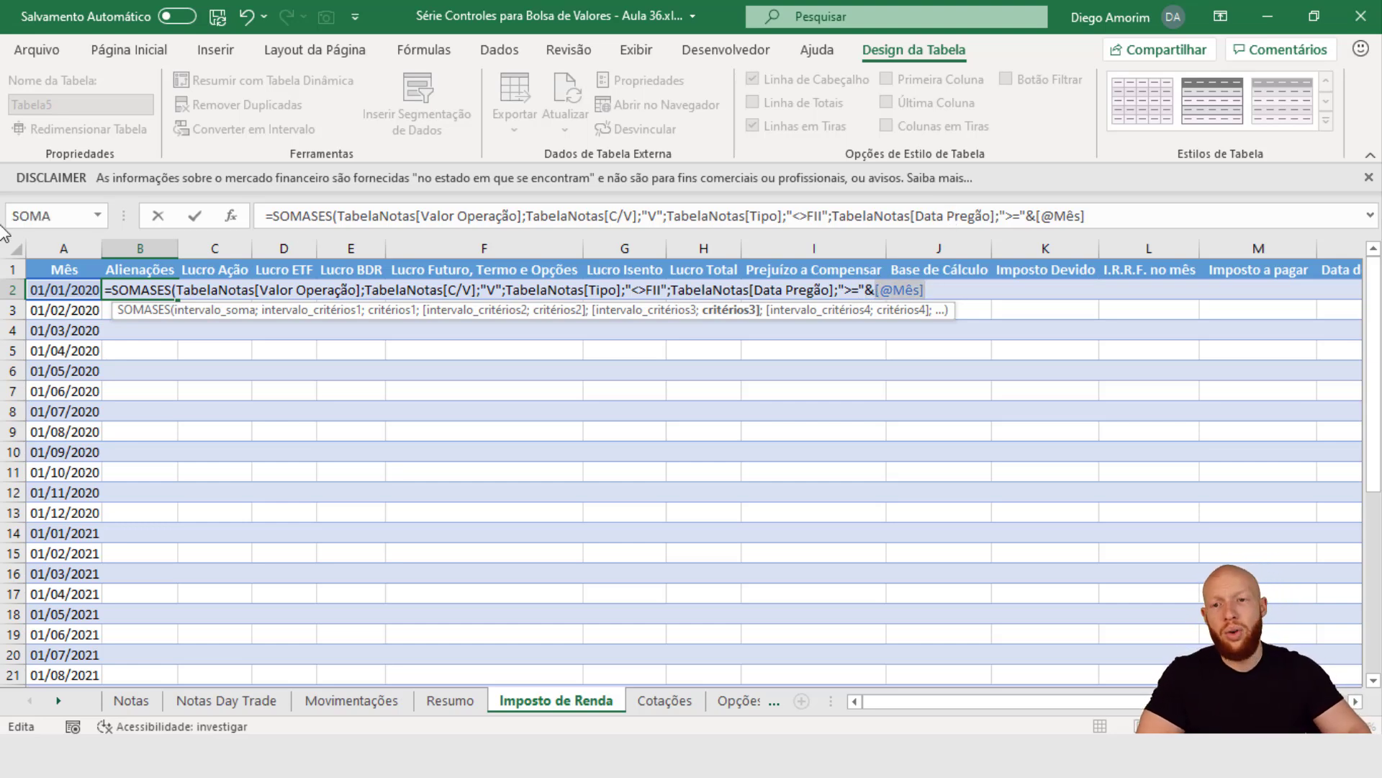
- Add TabelaNotas[Data Pregão] as the fourth criteria range, copying it from the third range in the formula
left_click(953, 288)
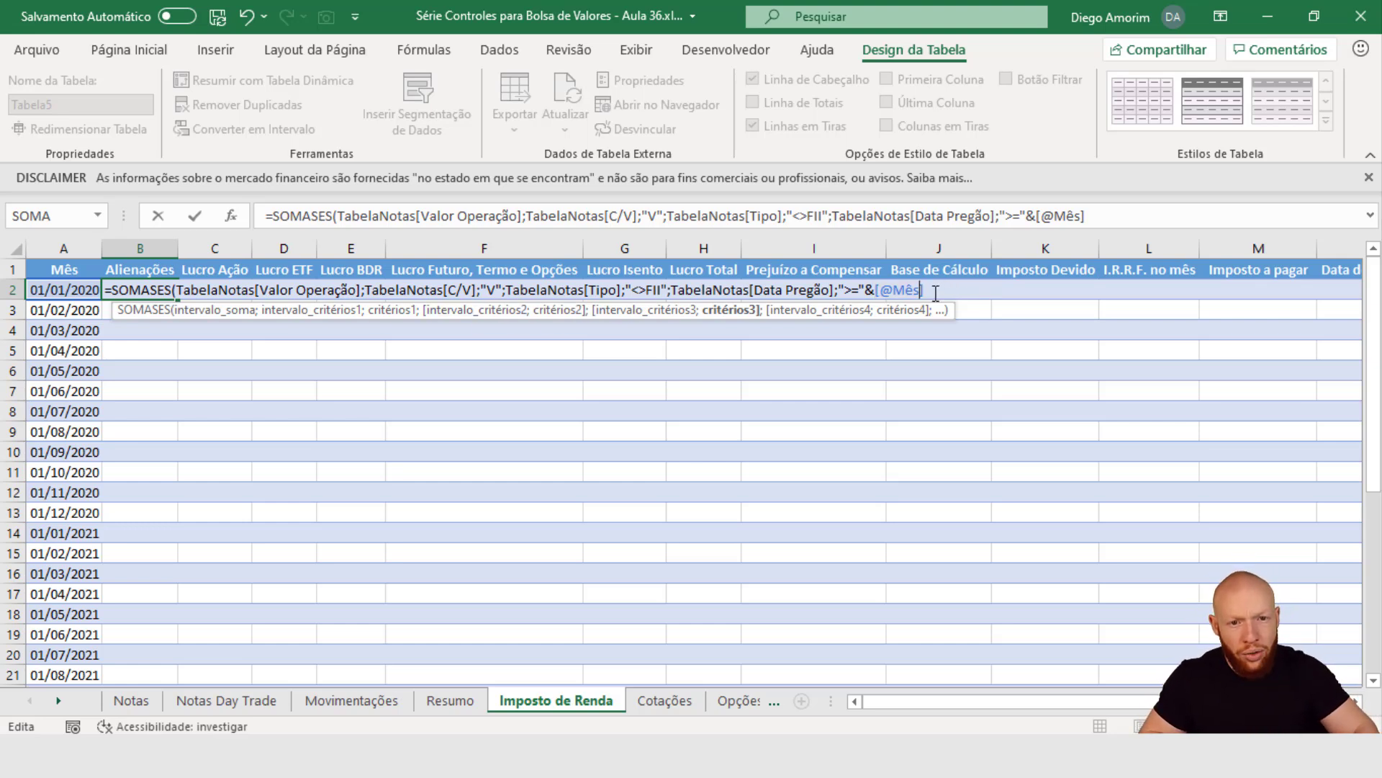
type(";")
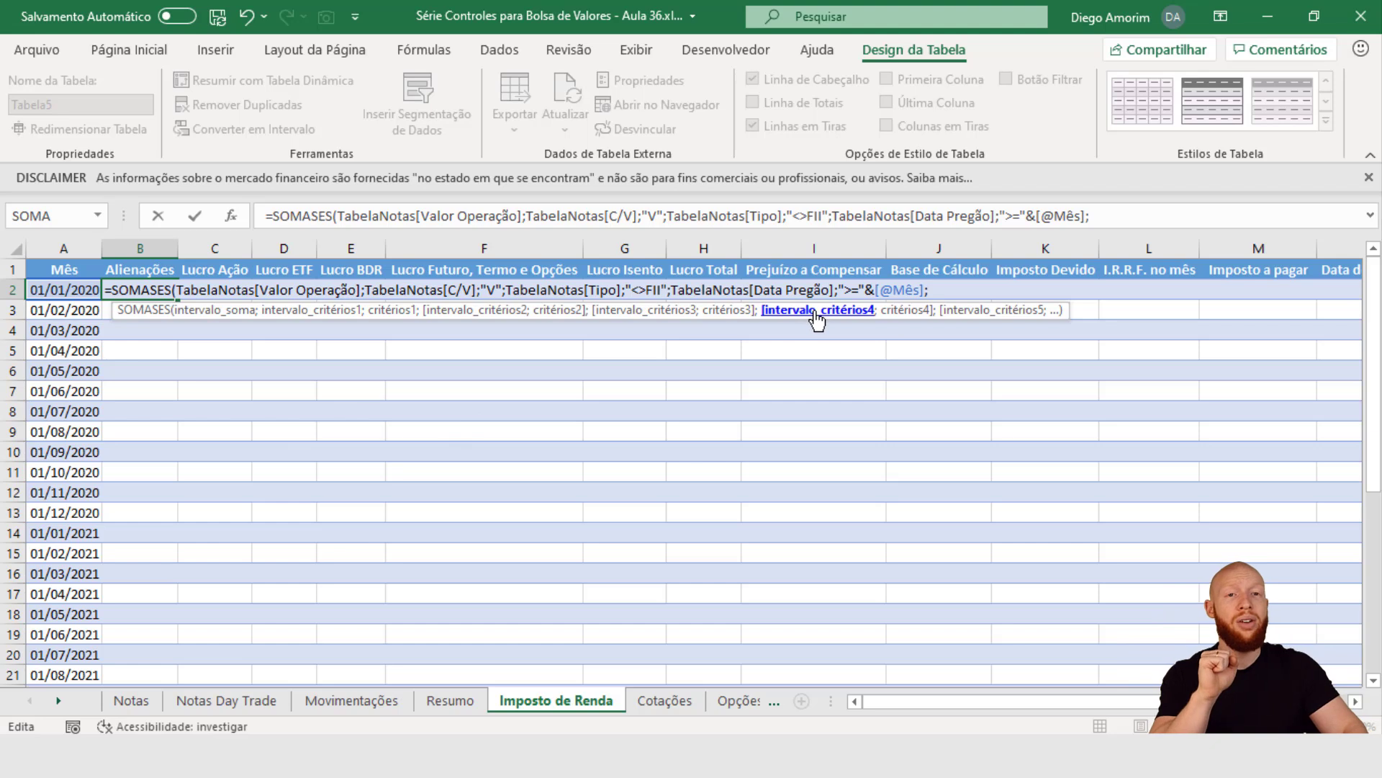
left_click_drag(670, 290, 829, 289)
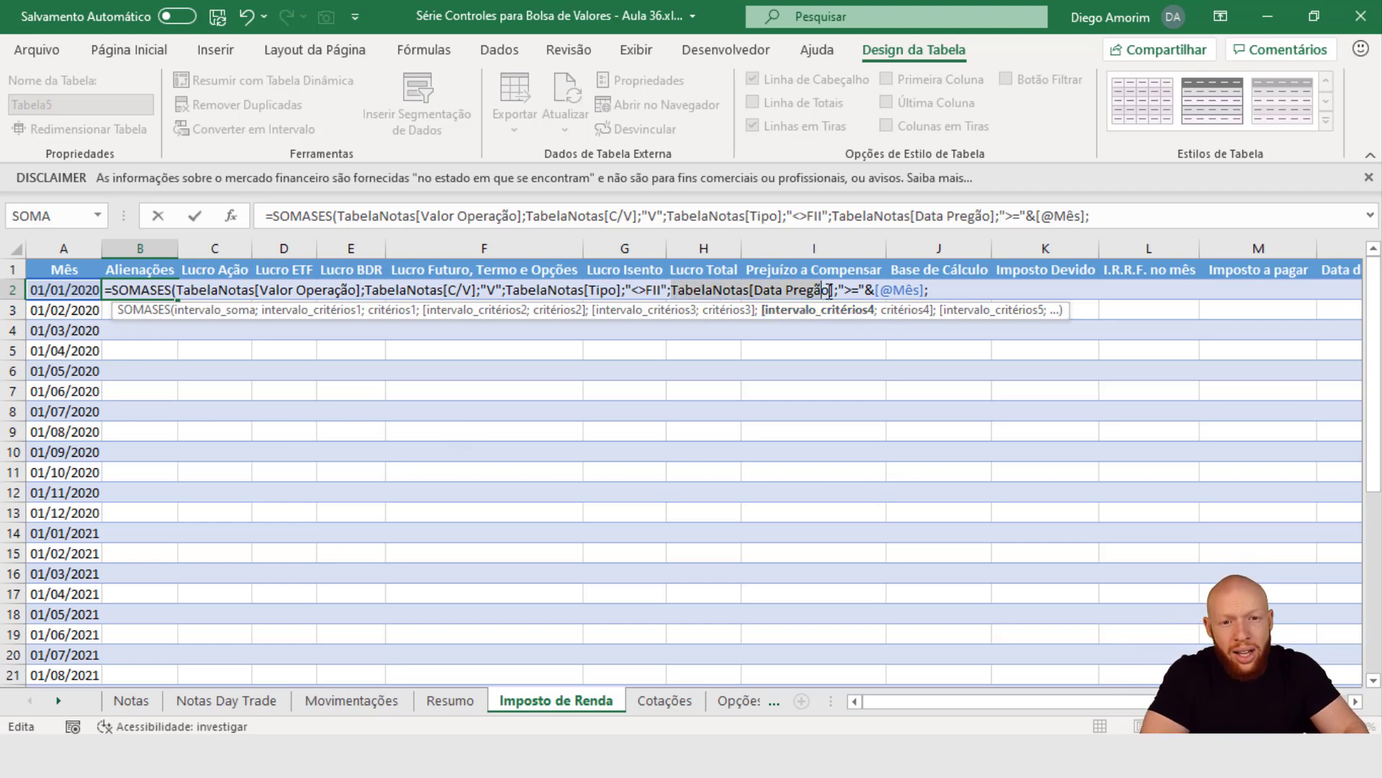
key("ctrl+c")
left_click(943, 291)
key("ctrl+v")
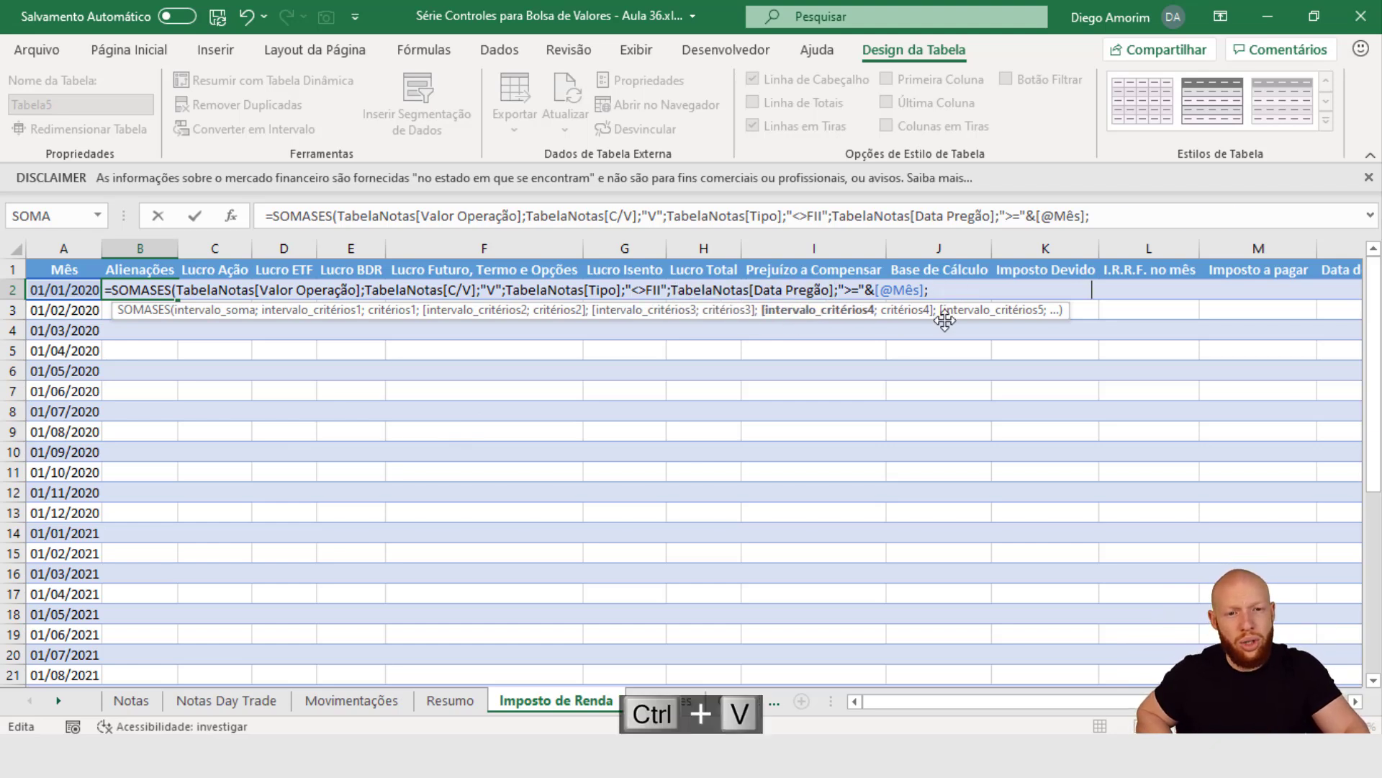
type(";")
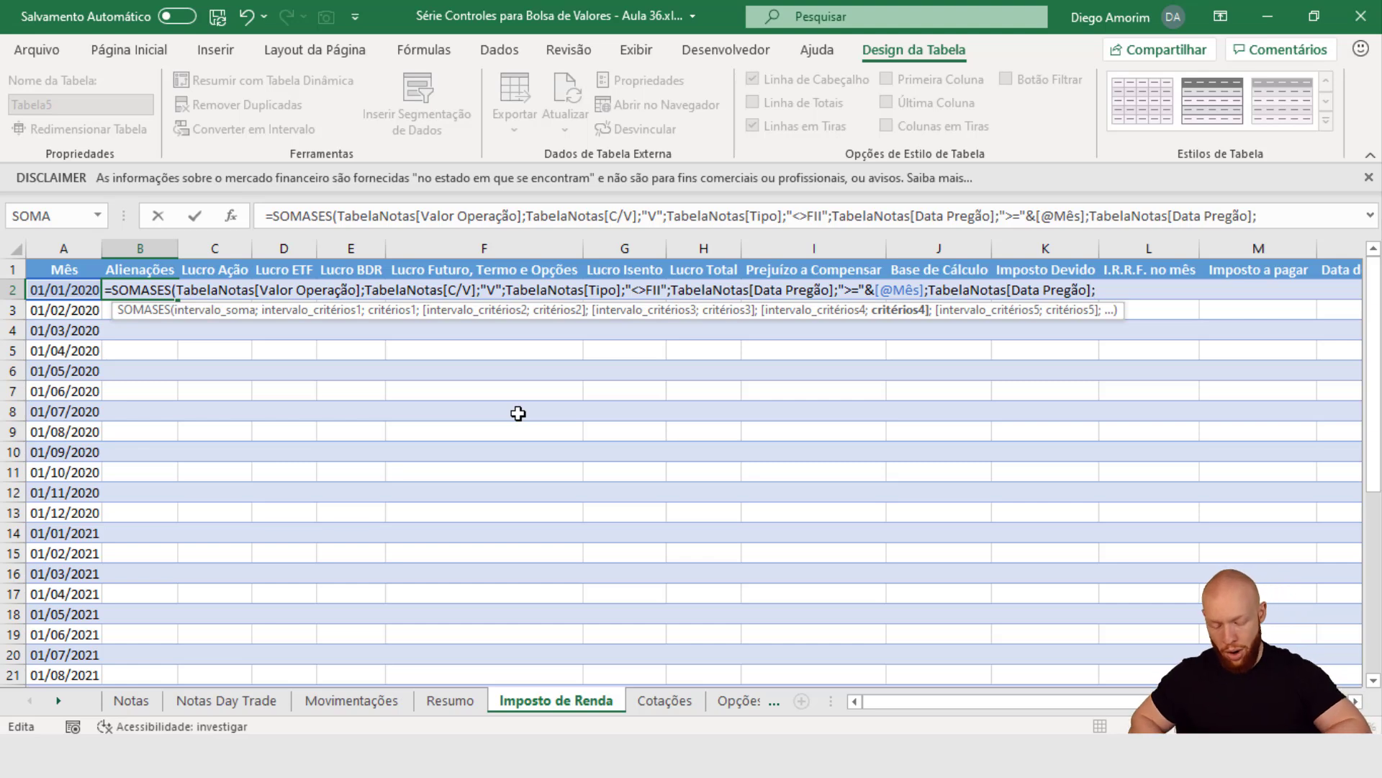
type("FIM")
key("Tab")
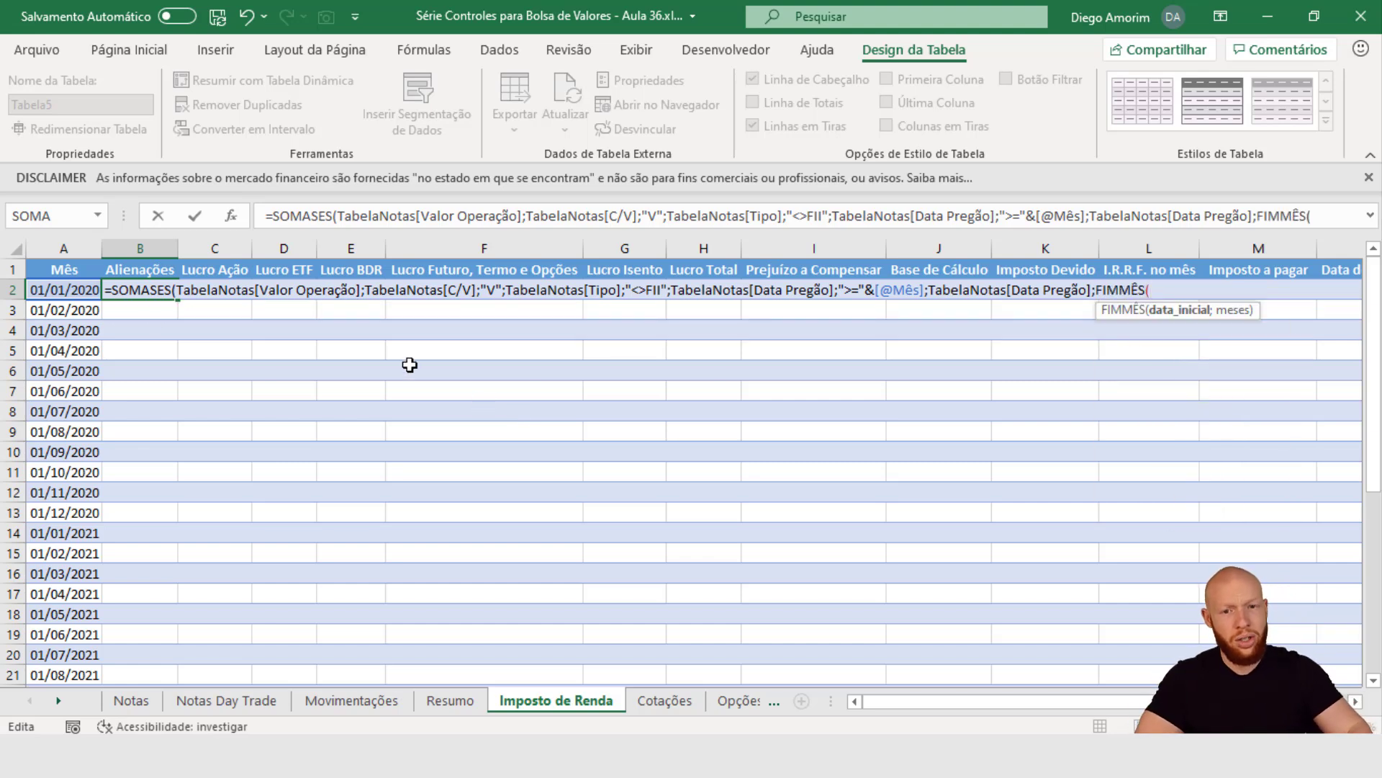
left_click(85, 289)
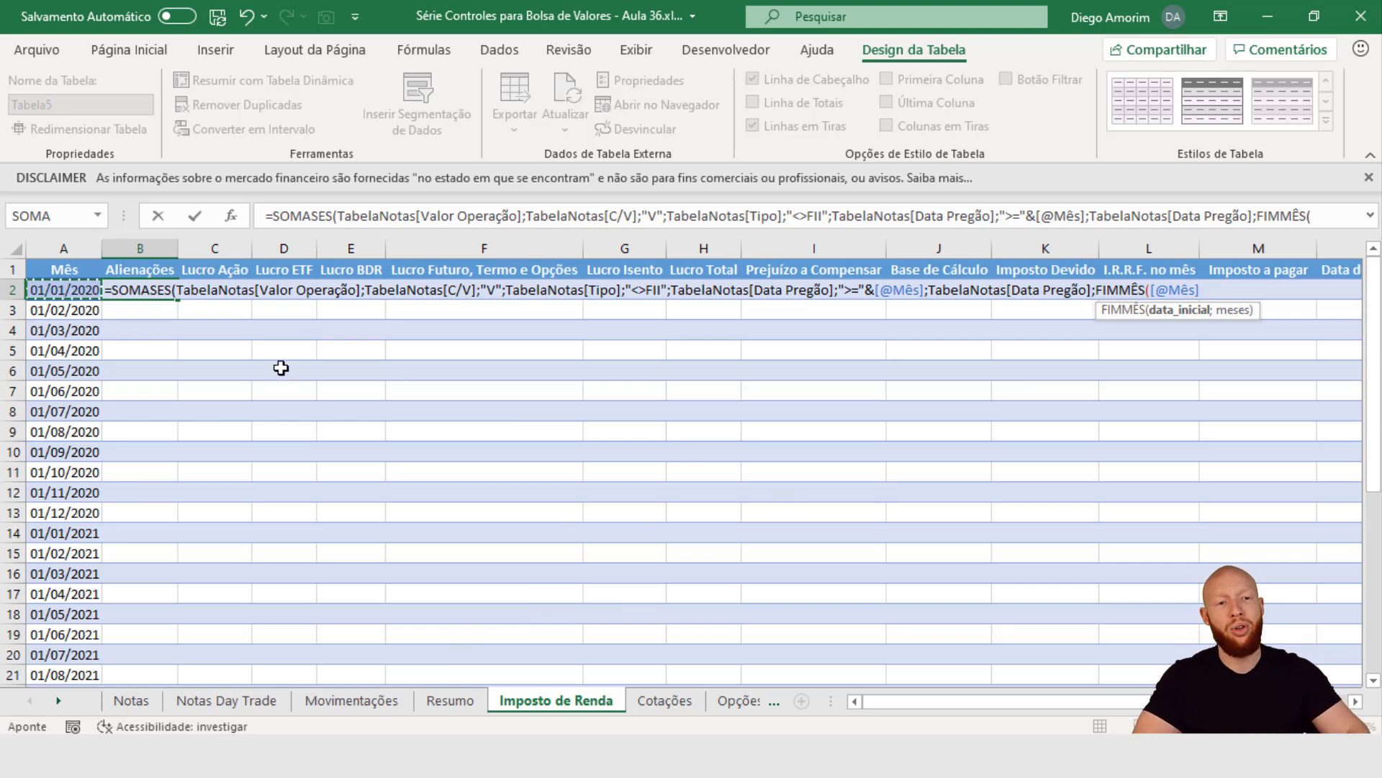
type(";")
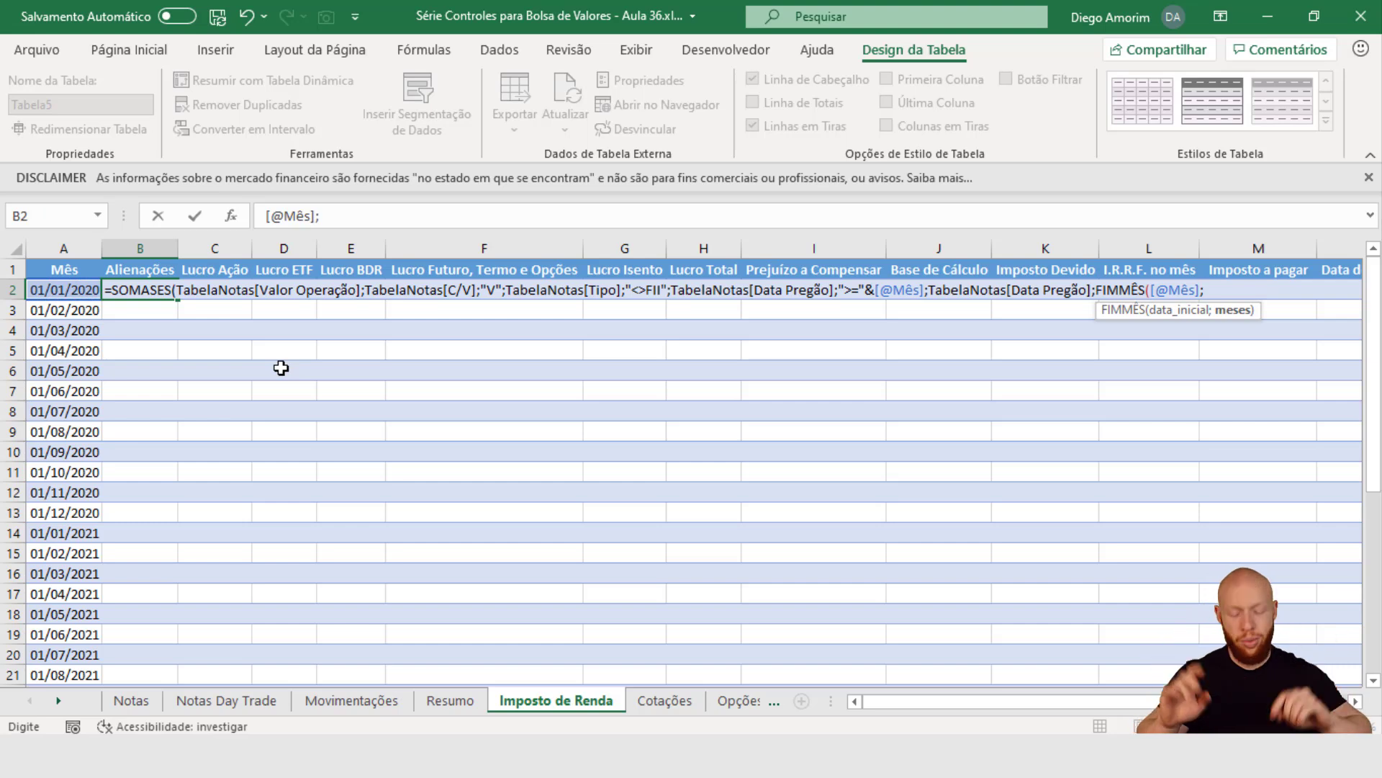
type("0)")
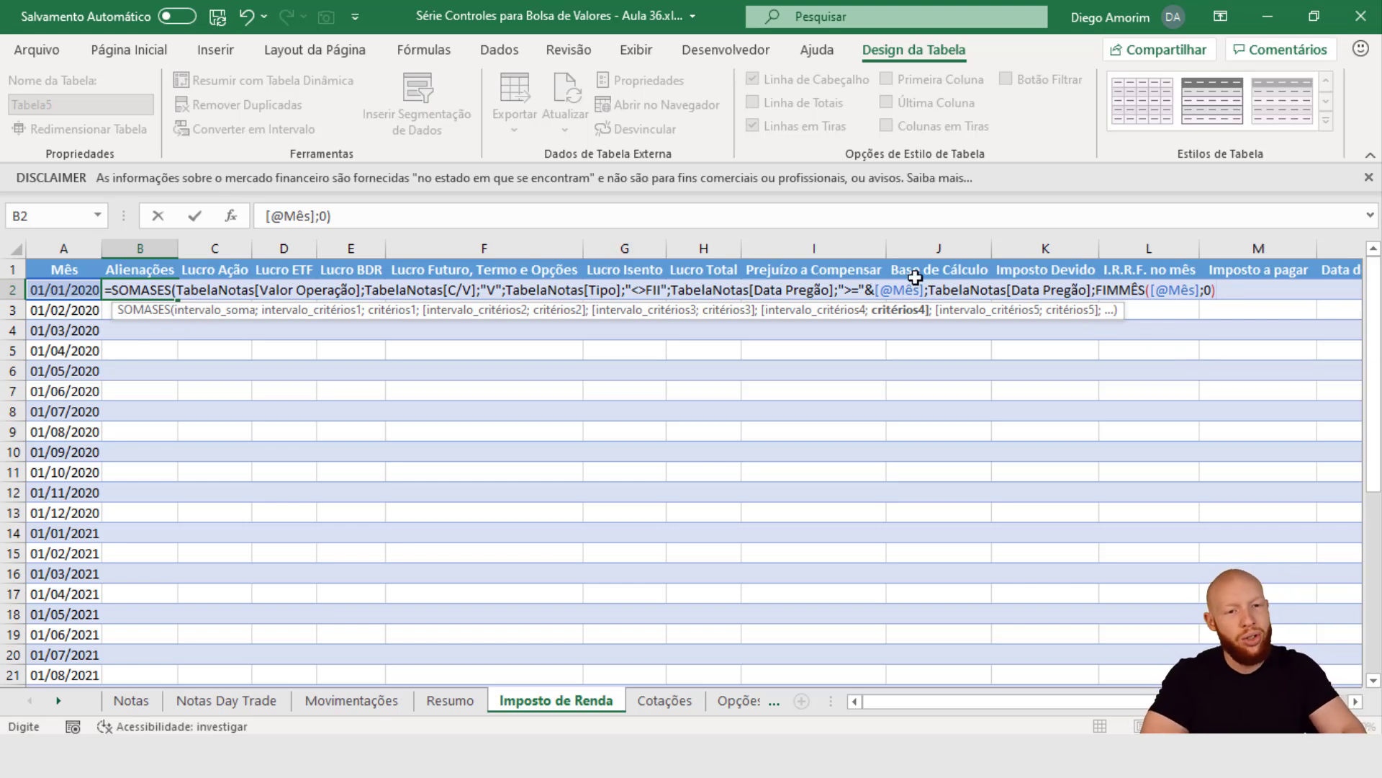
- Insert "<="& before FIMMÊS in the fourth criterion and add the closing parenthesis of SOMASES
left_click_drag(1096, 295, 1221, 290)
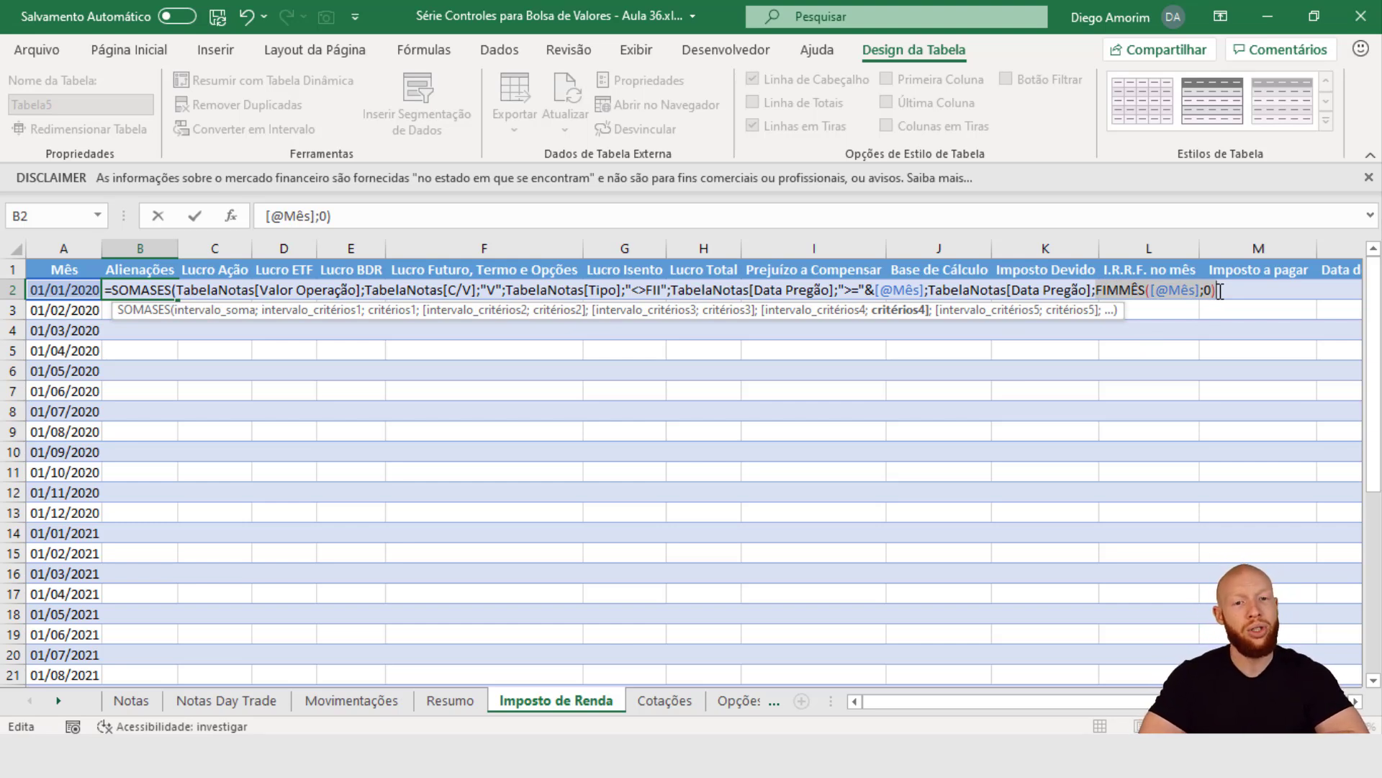
left_click(1088, 292)
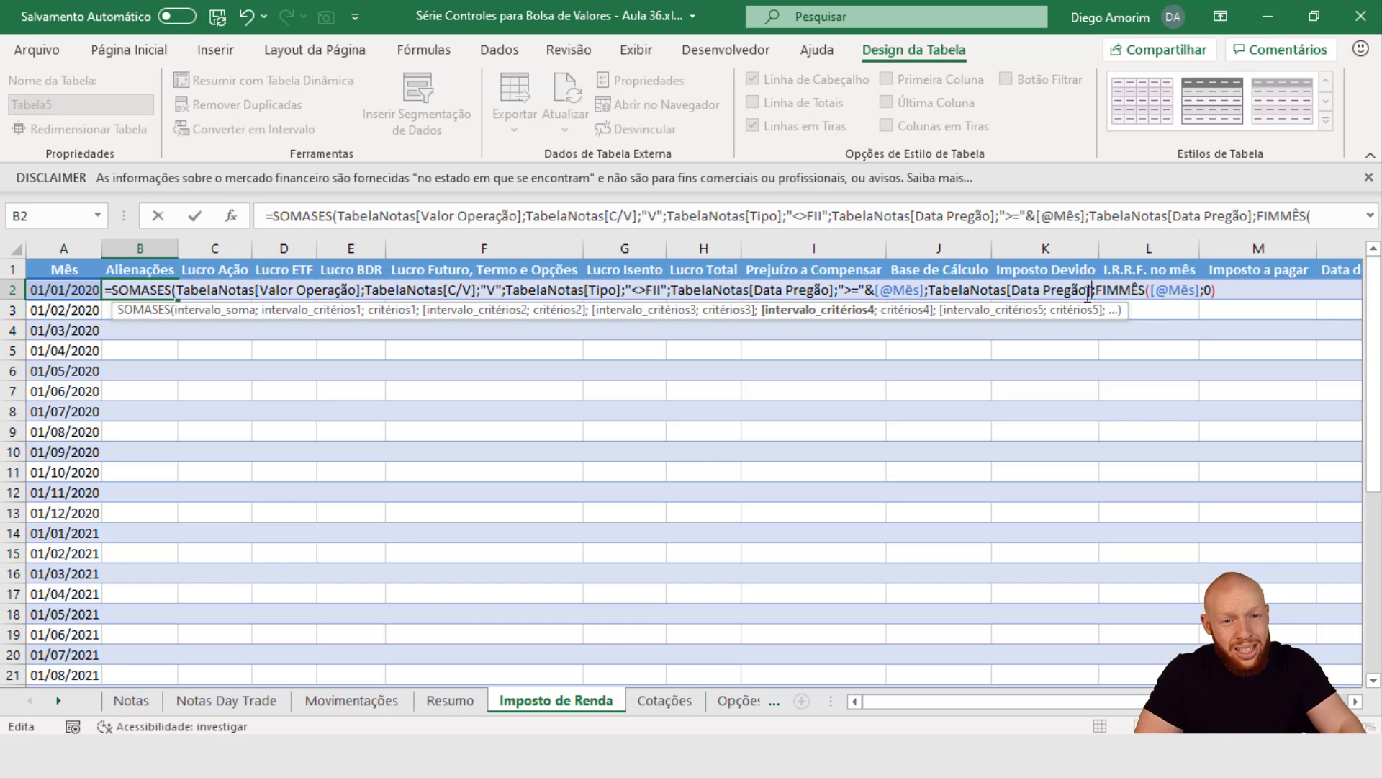
left_click_drag(1093, 295, 972, 290)
left_click_drag(941, 290, 930, 290)
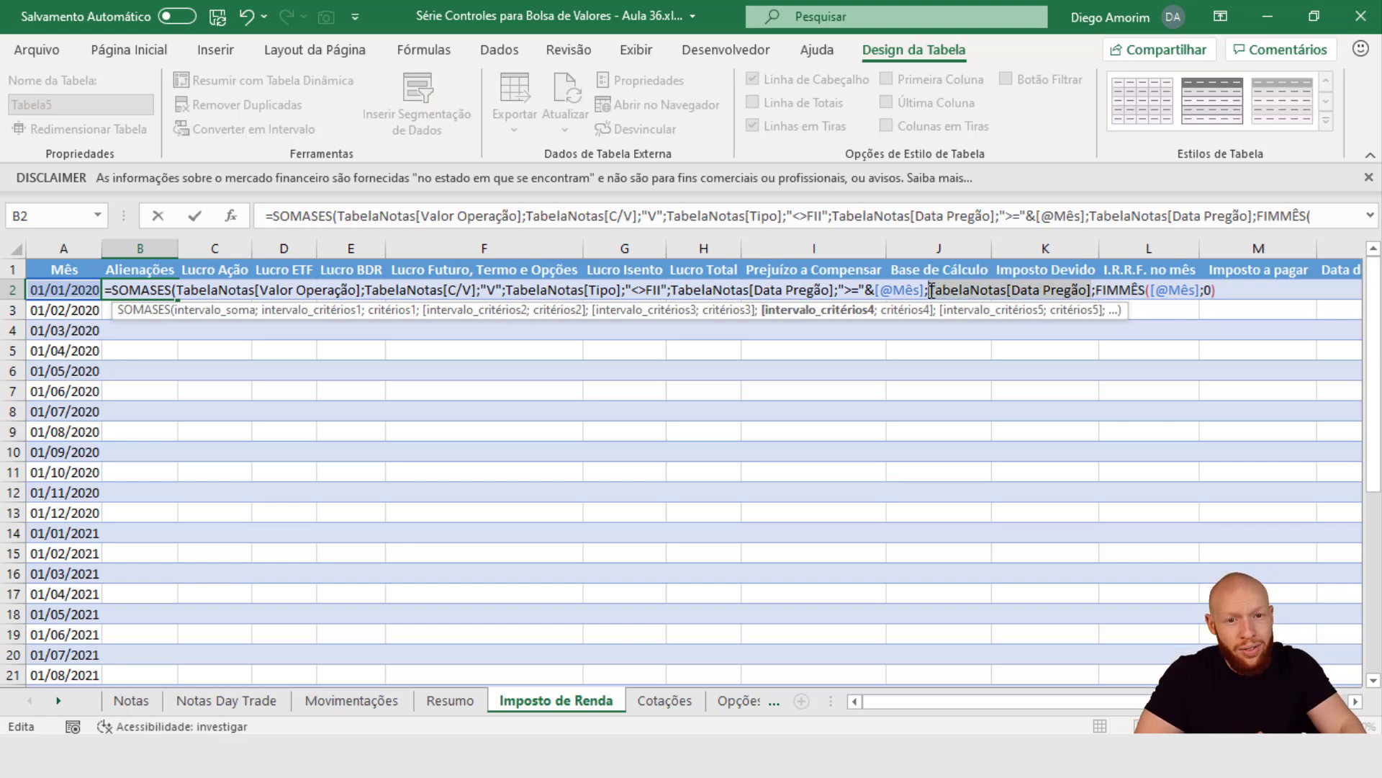
left_click_drag(1095, 291, 1252, 265)
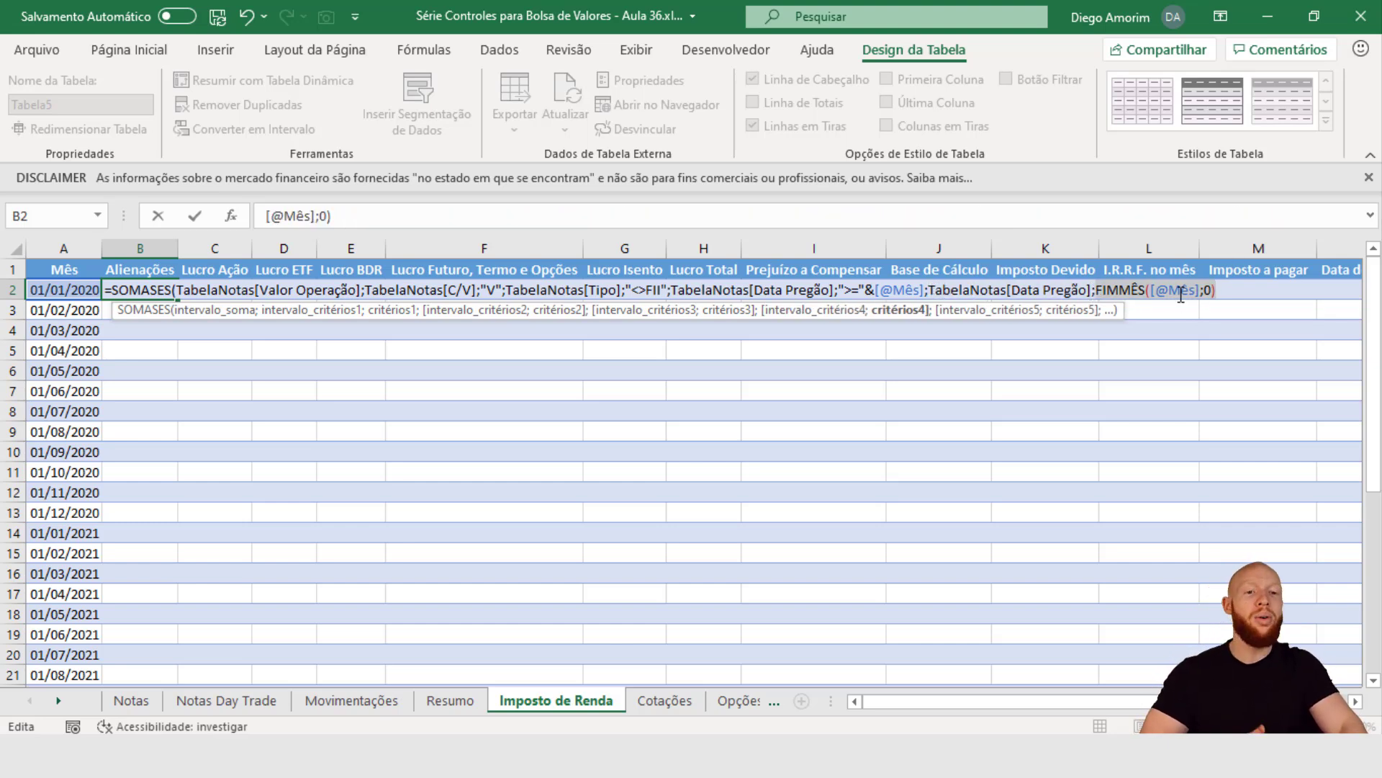
left_click(1096, 290)
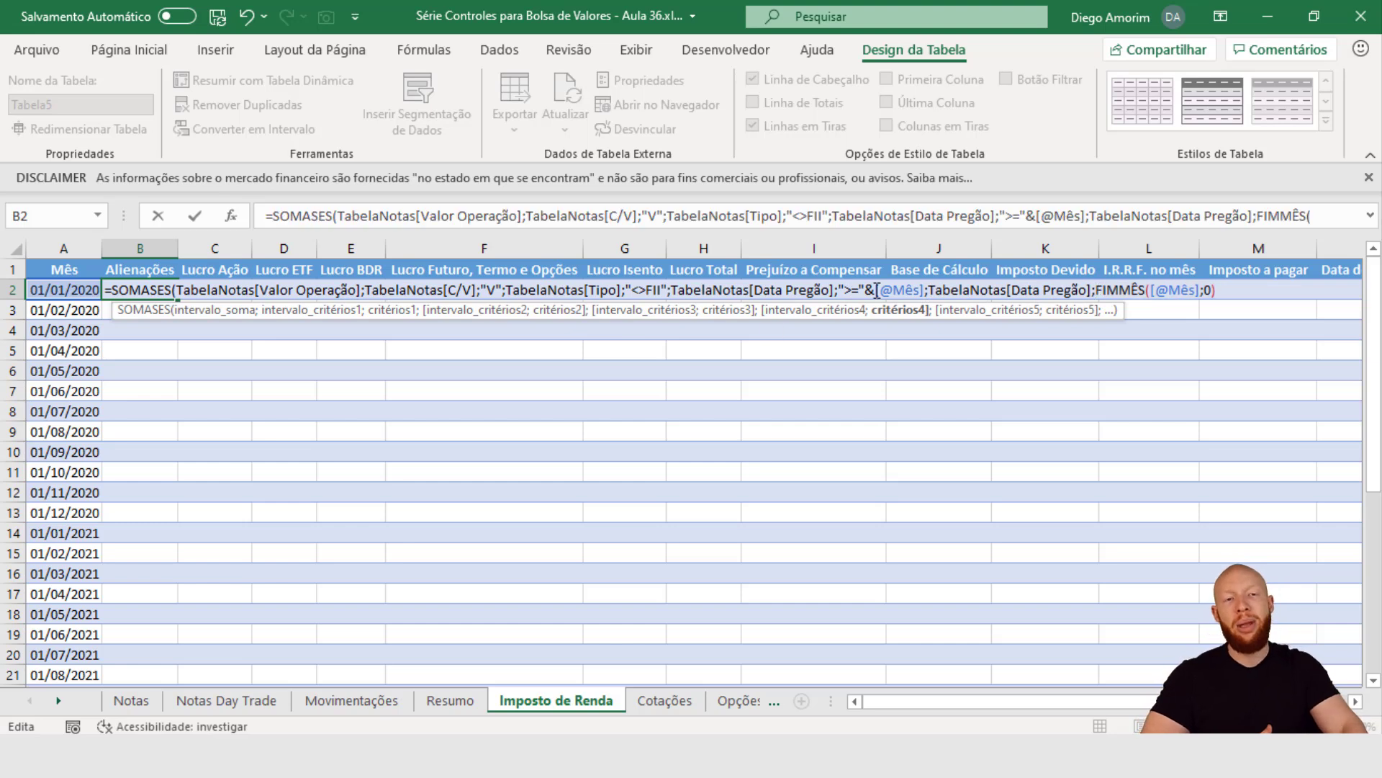
type("\"<=\"&")
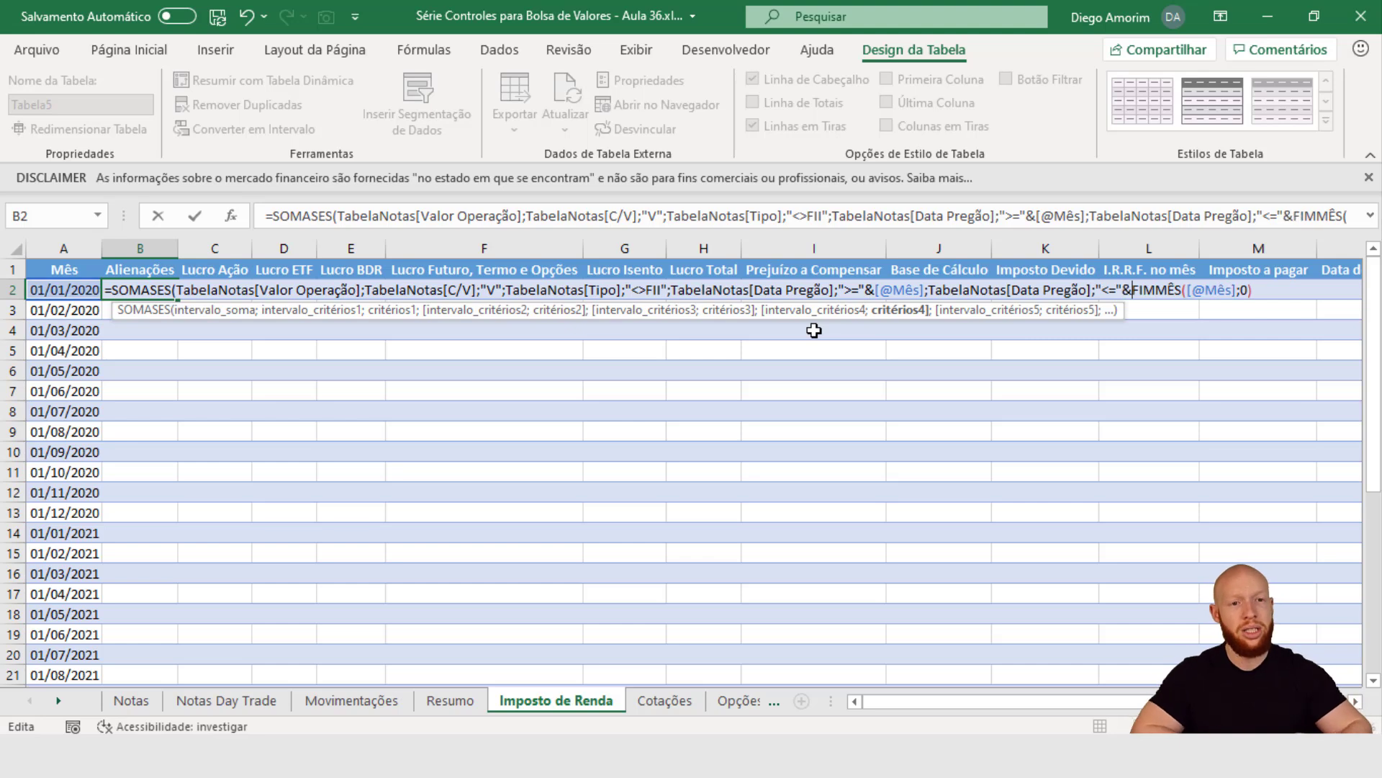
left_click(1261, 291)
type(")")
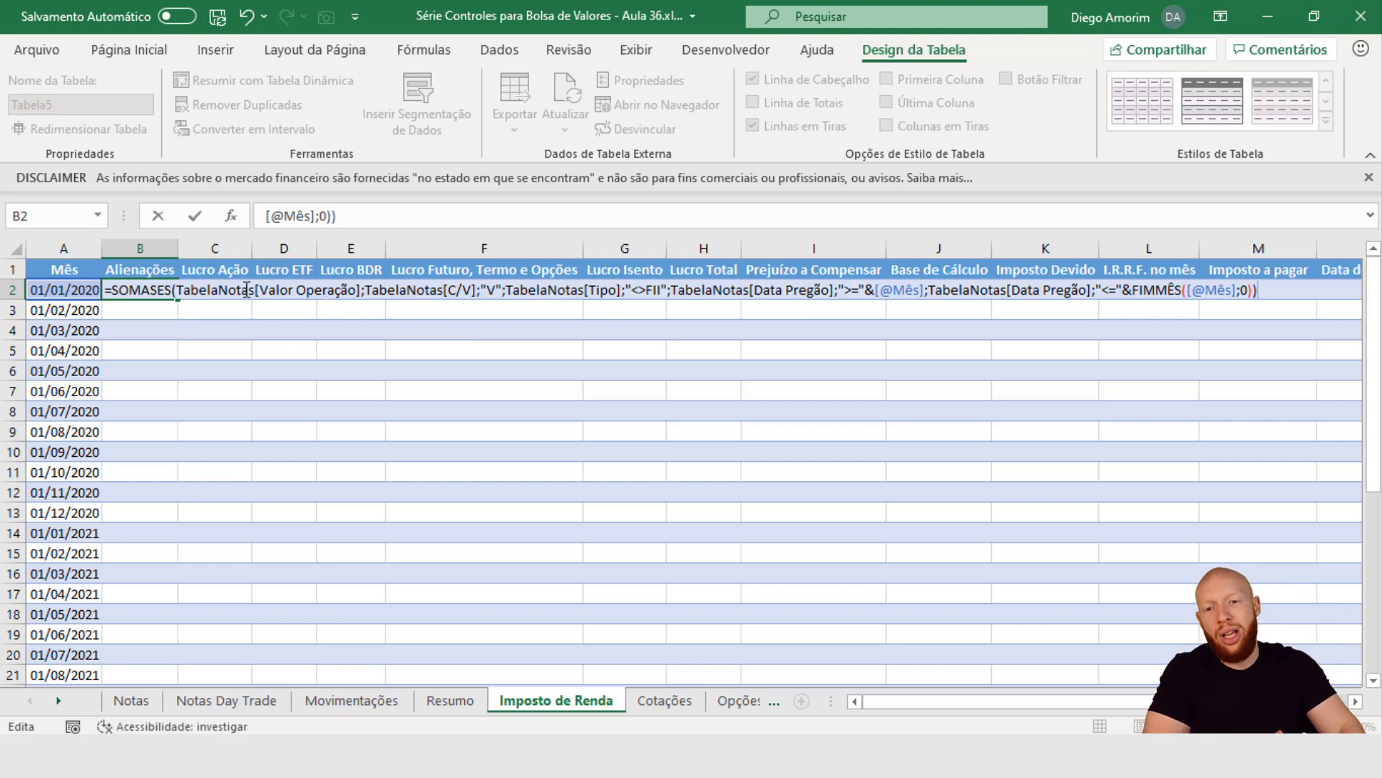
- Review the complete SOMASES formula: the sum range, the C/V and Tipo criteria, and both Data Pregão limits
left_click_drag(193, 286, 294, 285)
left_click(406, 286)
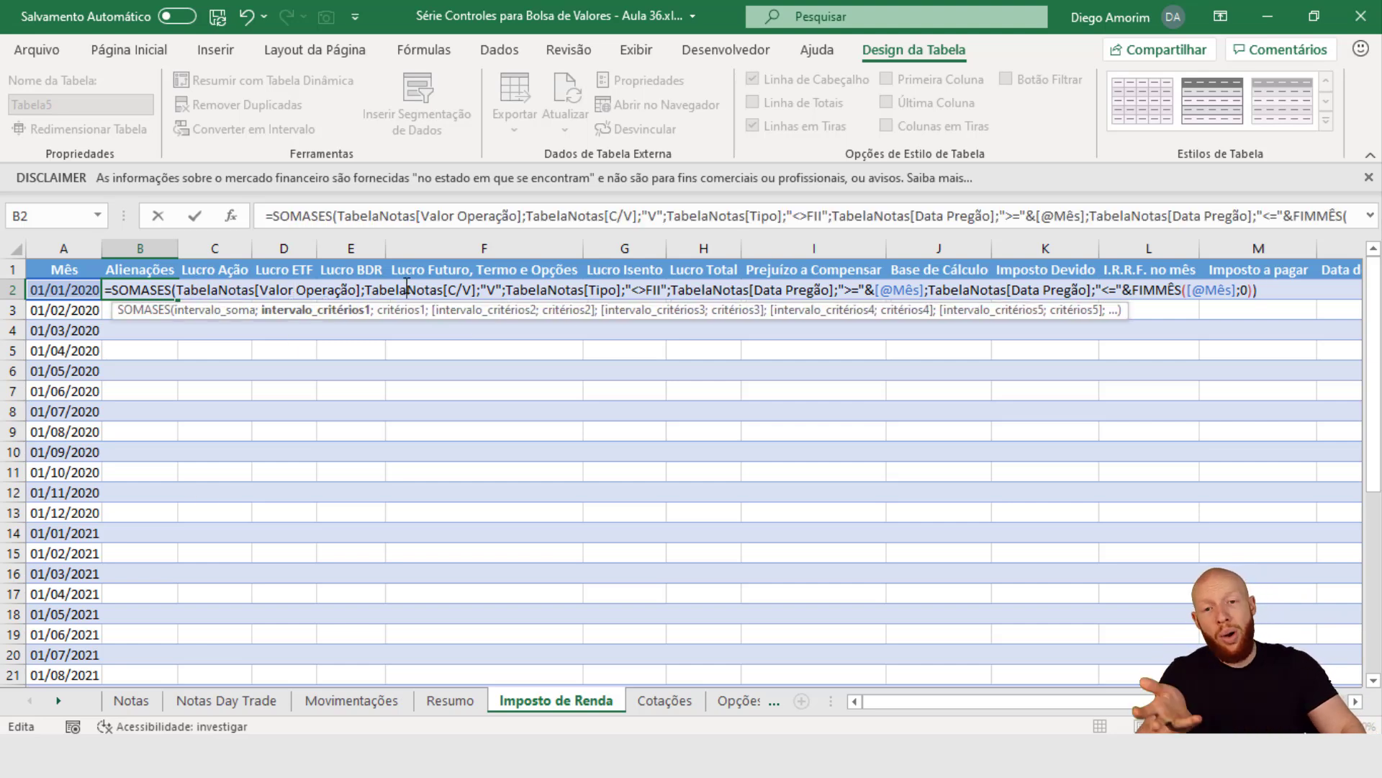
left_click(497, 293)
left_click(584, 290)
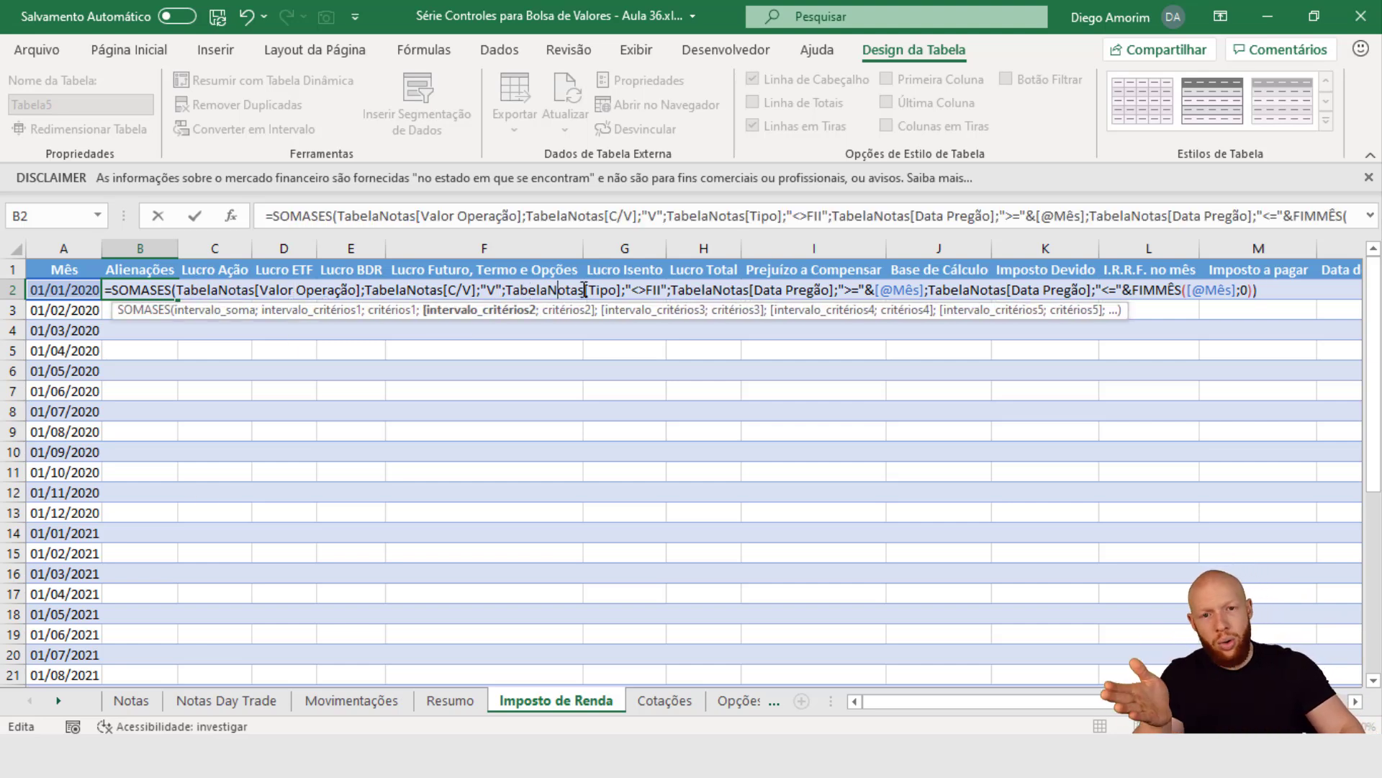
left_click(654, 291)
left_click(763, 289)
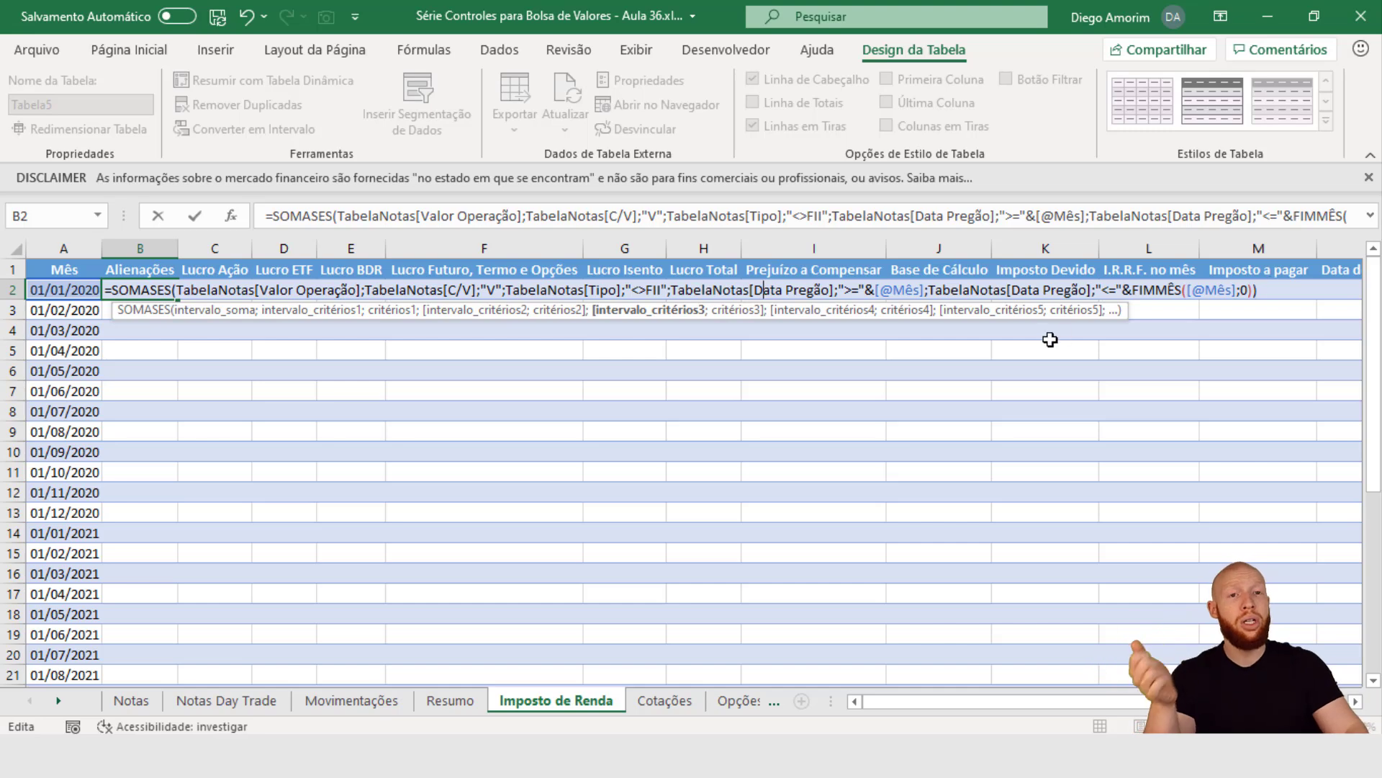
left_click(438, 290)
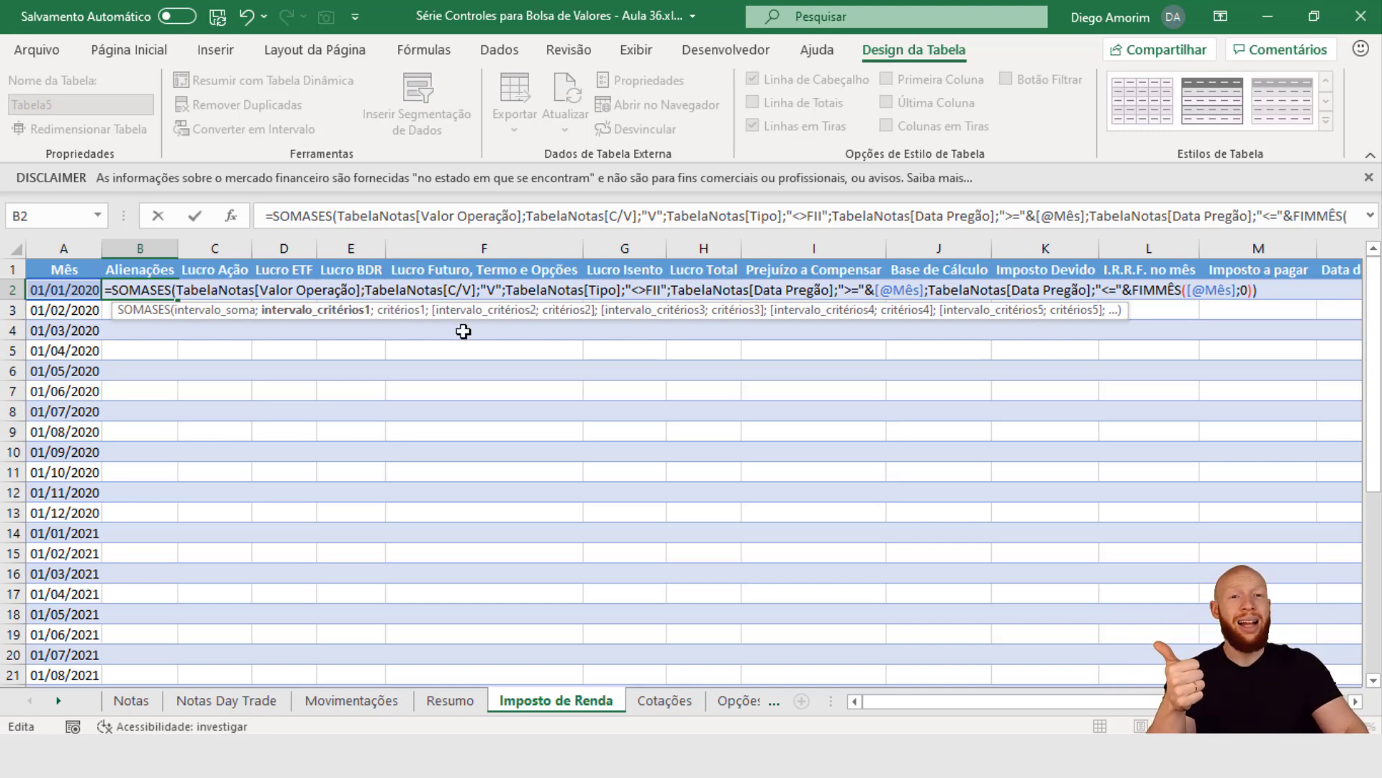
left_click(637, 288)
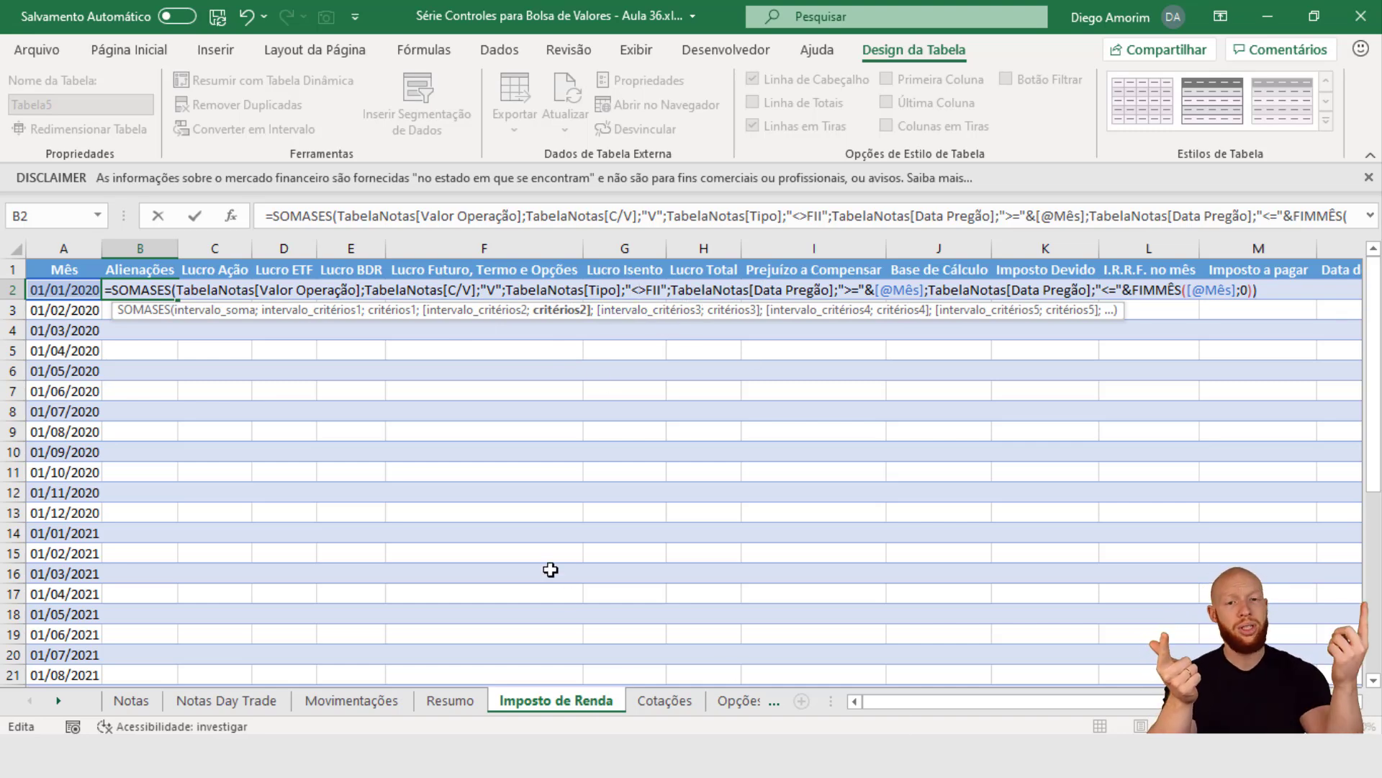
left_click(853, 289)
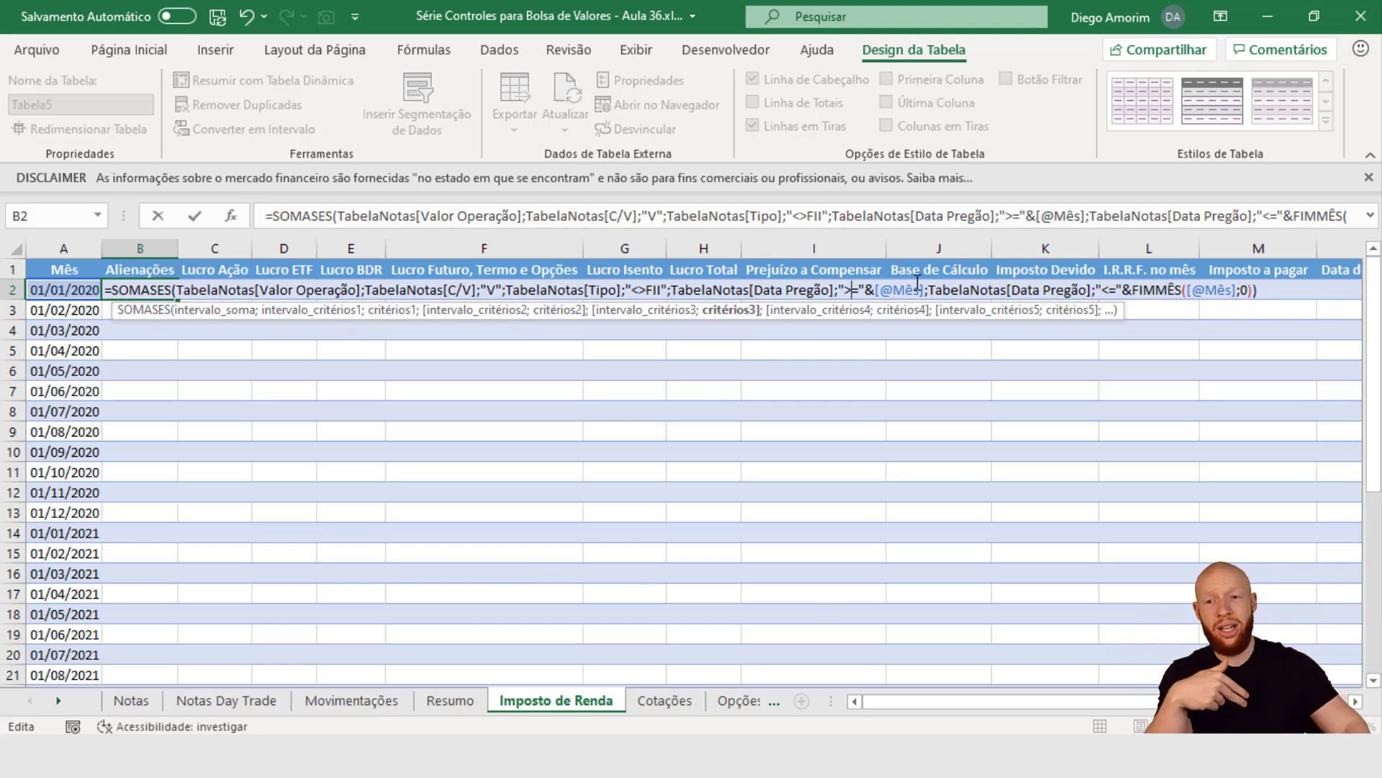
left_click(1094, 289)
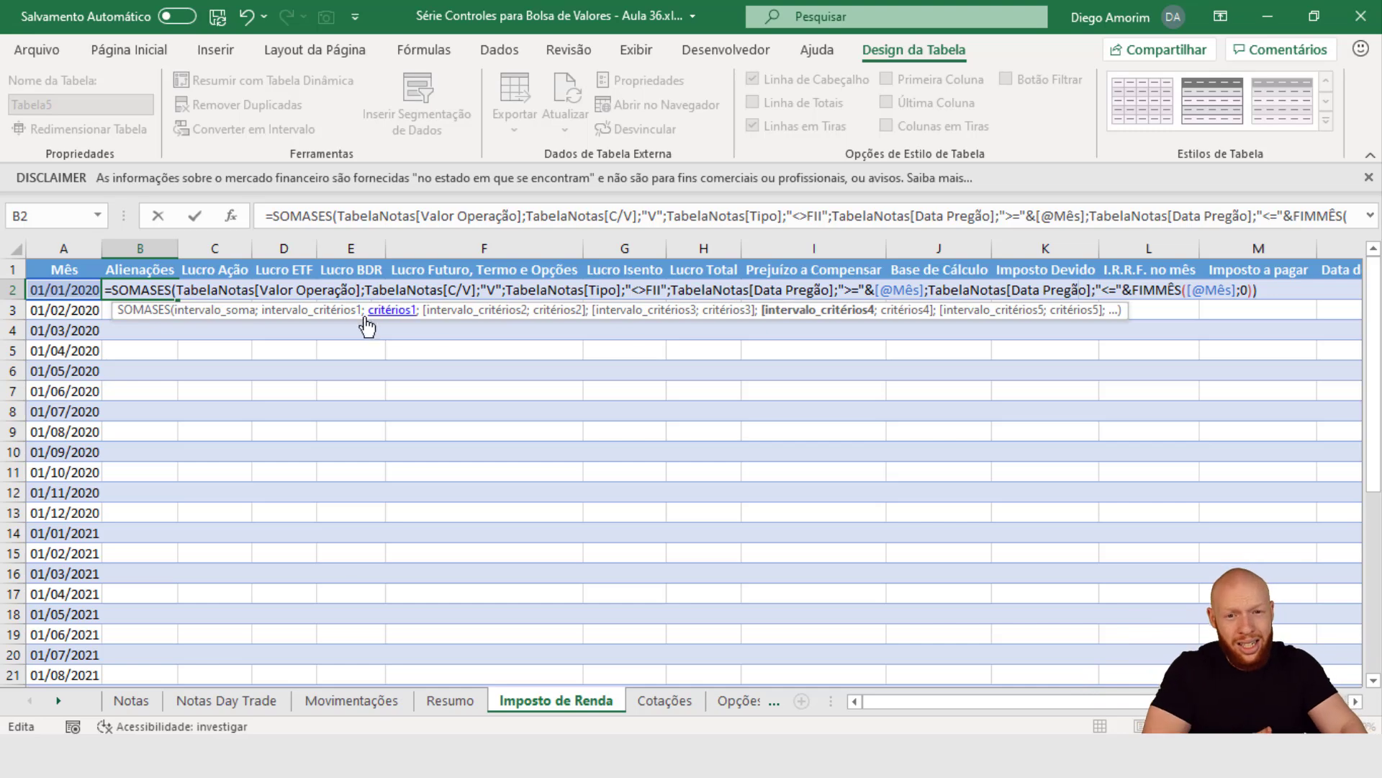
left_click_drag(672, 289, 1198, 297)
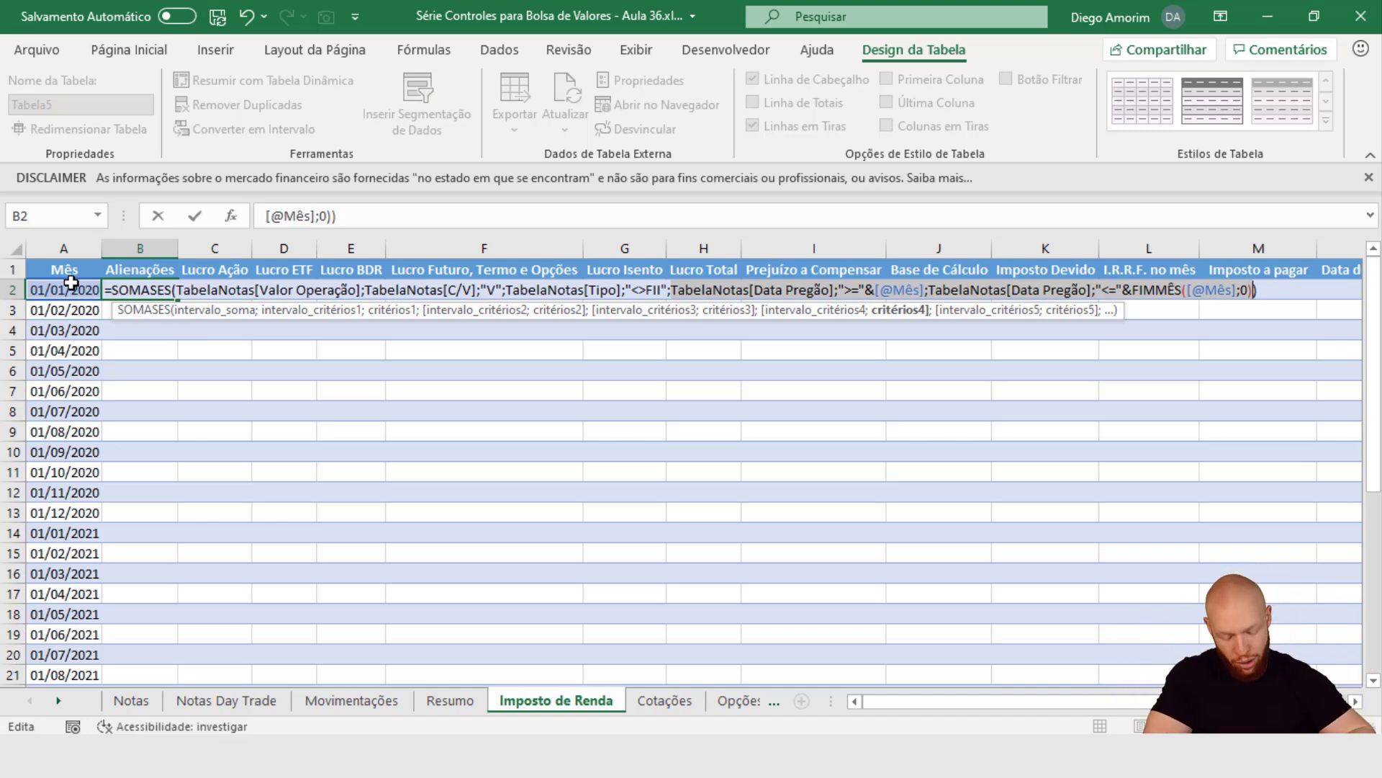
- Commit the SOMASES formula to the Alienações column and look over the monthly results
key("Return")
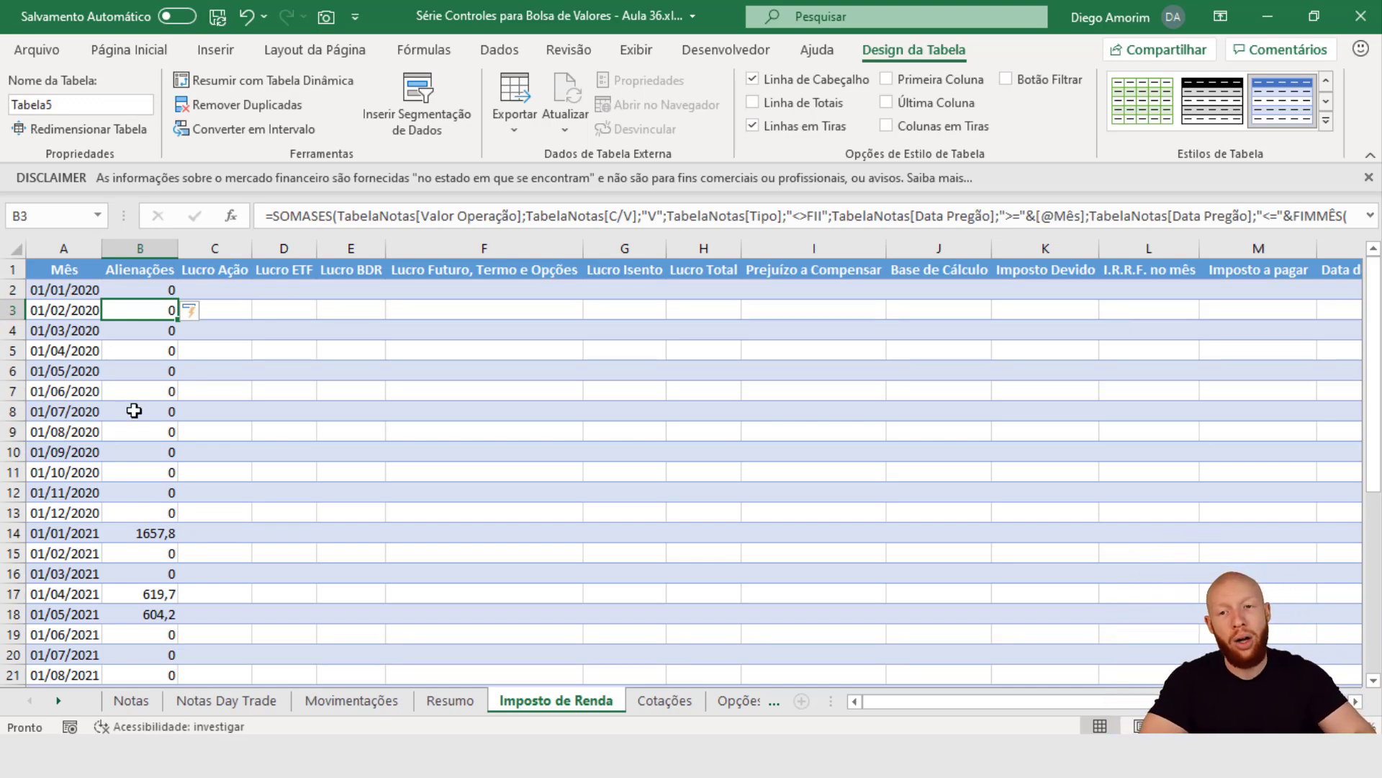
scroll(133, 405, "down", 4)
scroll(133, 405, "up", 4)
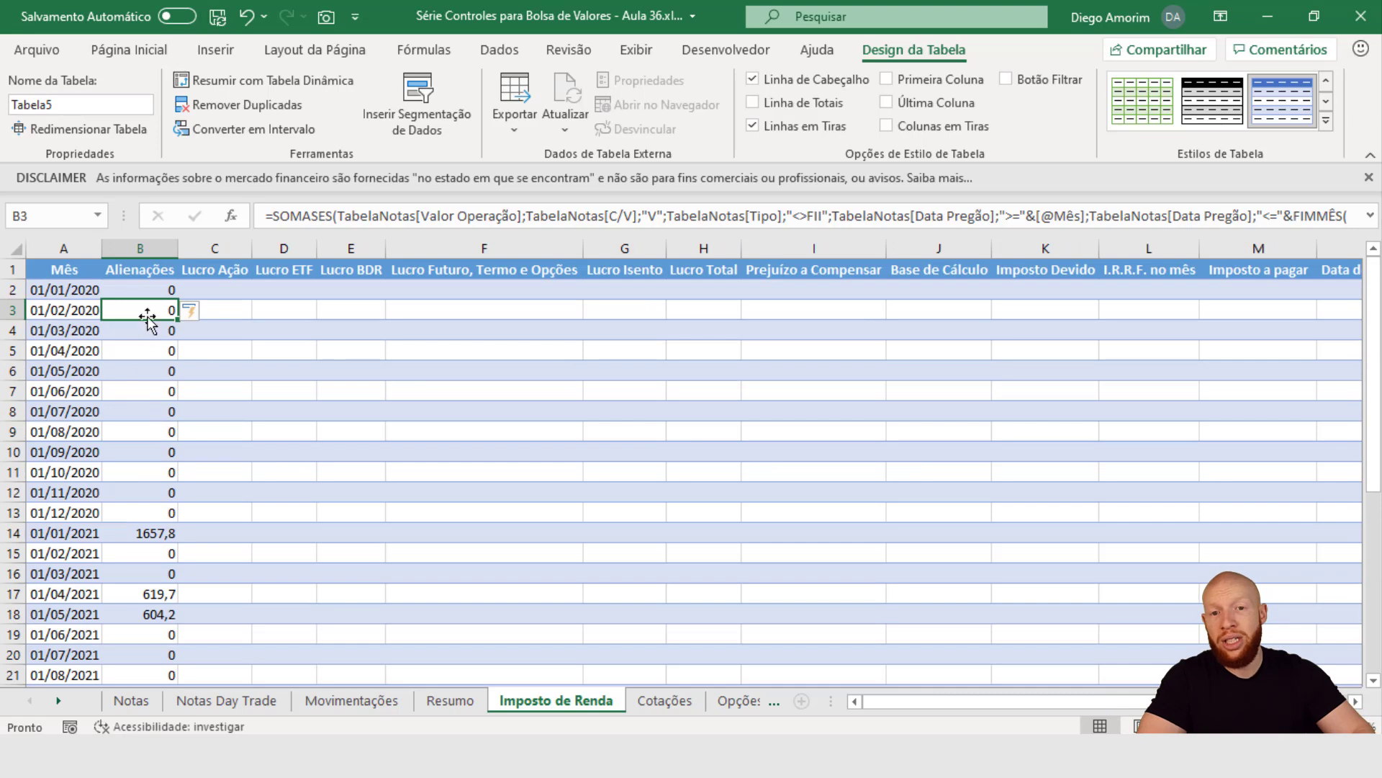
- Format the whole Alienações column with the R$ accounting number format and check the values
left_click(138, 263)
left_click(129, 50)
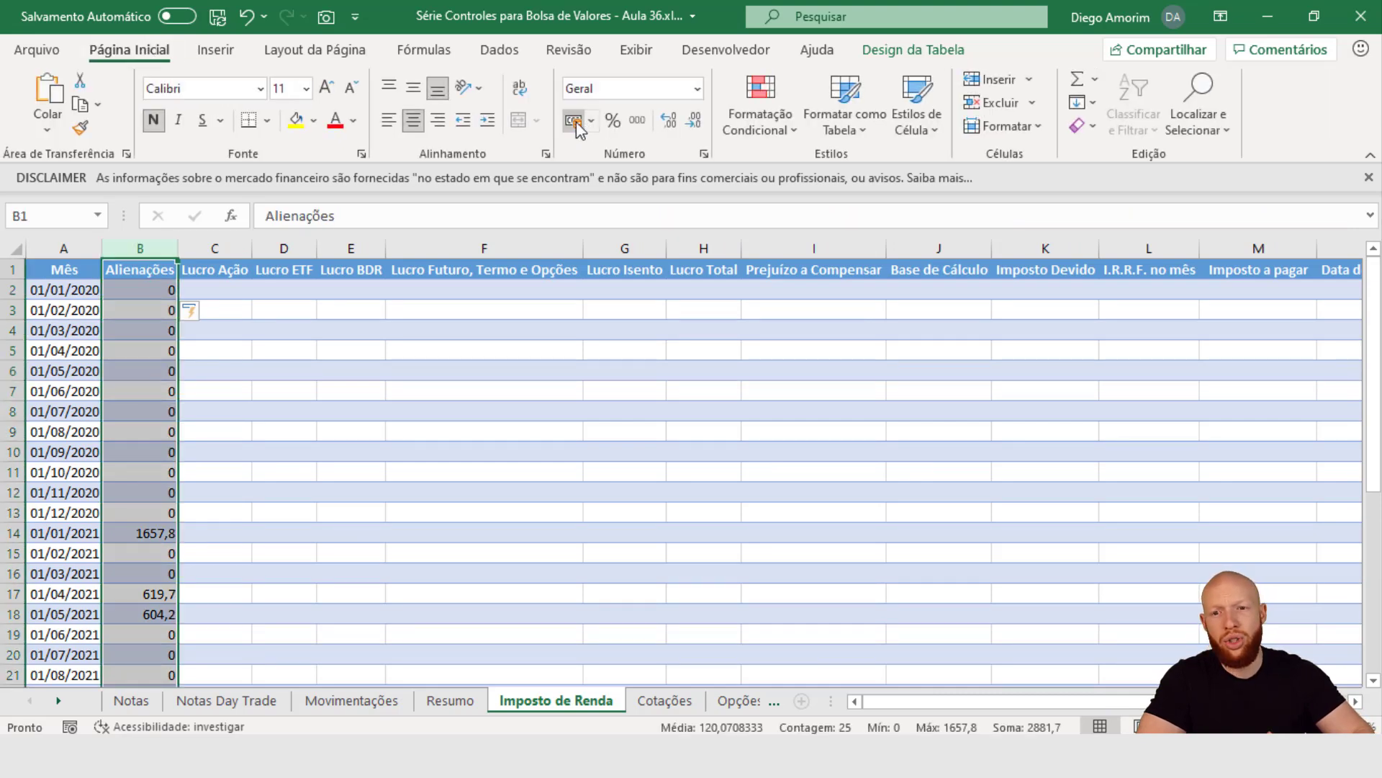
left_click(576, 122)
left_click(153, 413)
scroll(216, 461, "down", 2)
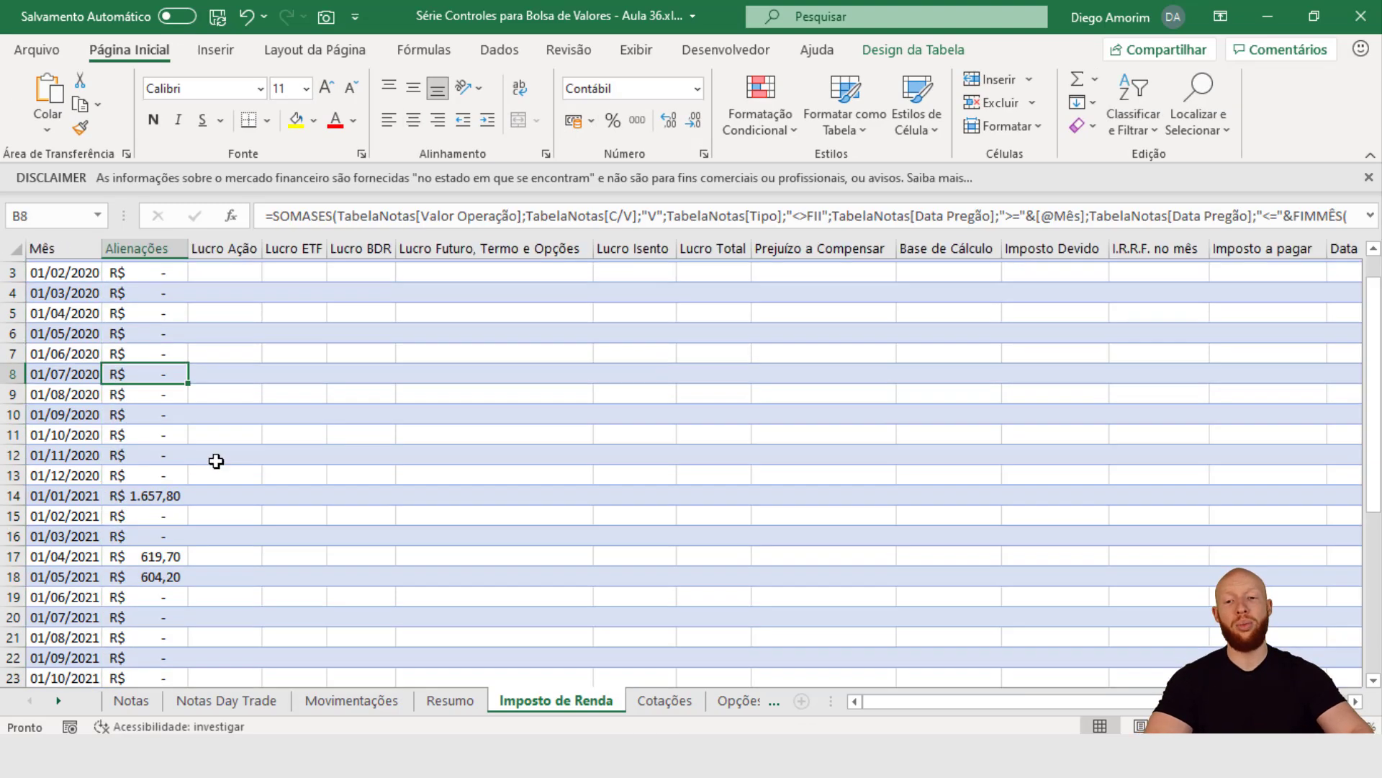
- Look over the monthly amounts in the Alienações column across the 2020 and 2021 rows
scroll(197, 476, "up", 2)
left_click_drag(164, 289, 156, 617)
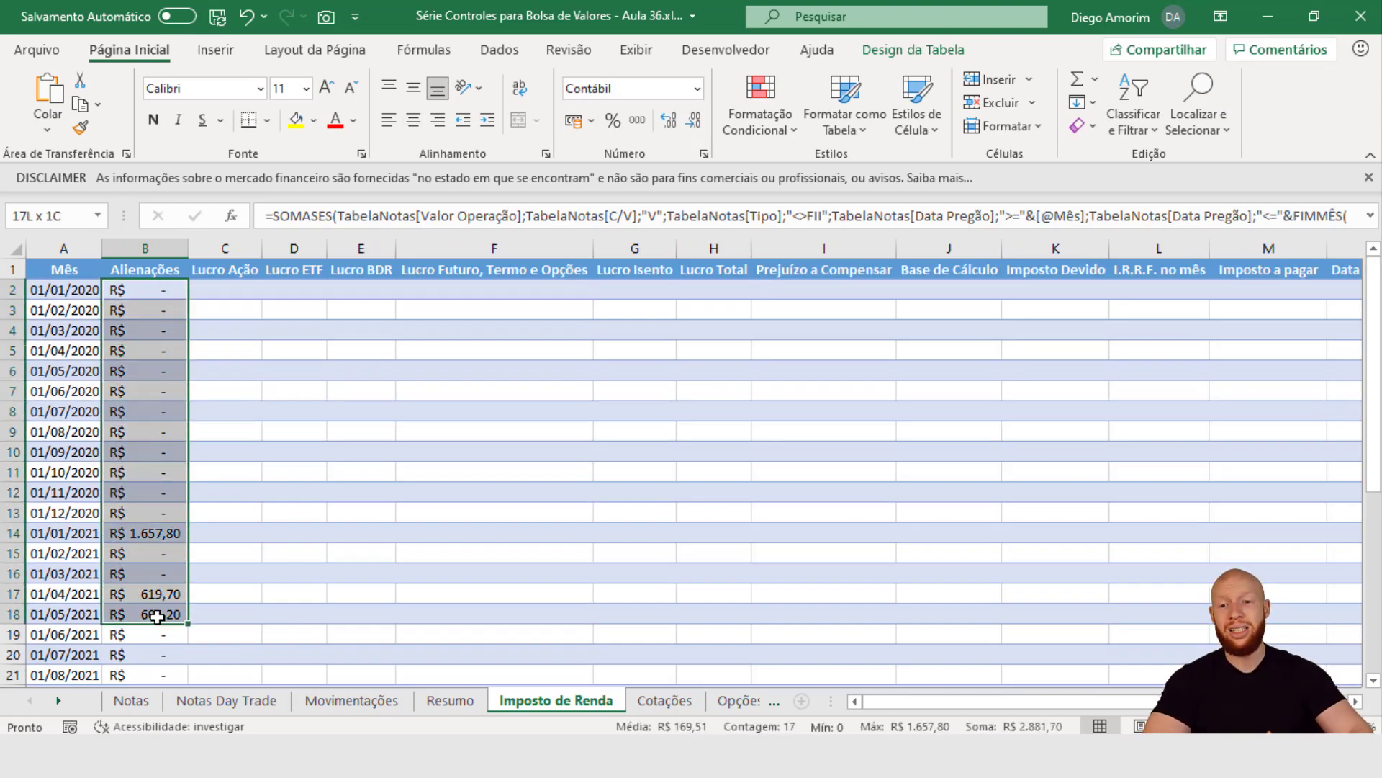
left_click(148, 554)
scroll(257, 555, "down", 1)
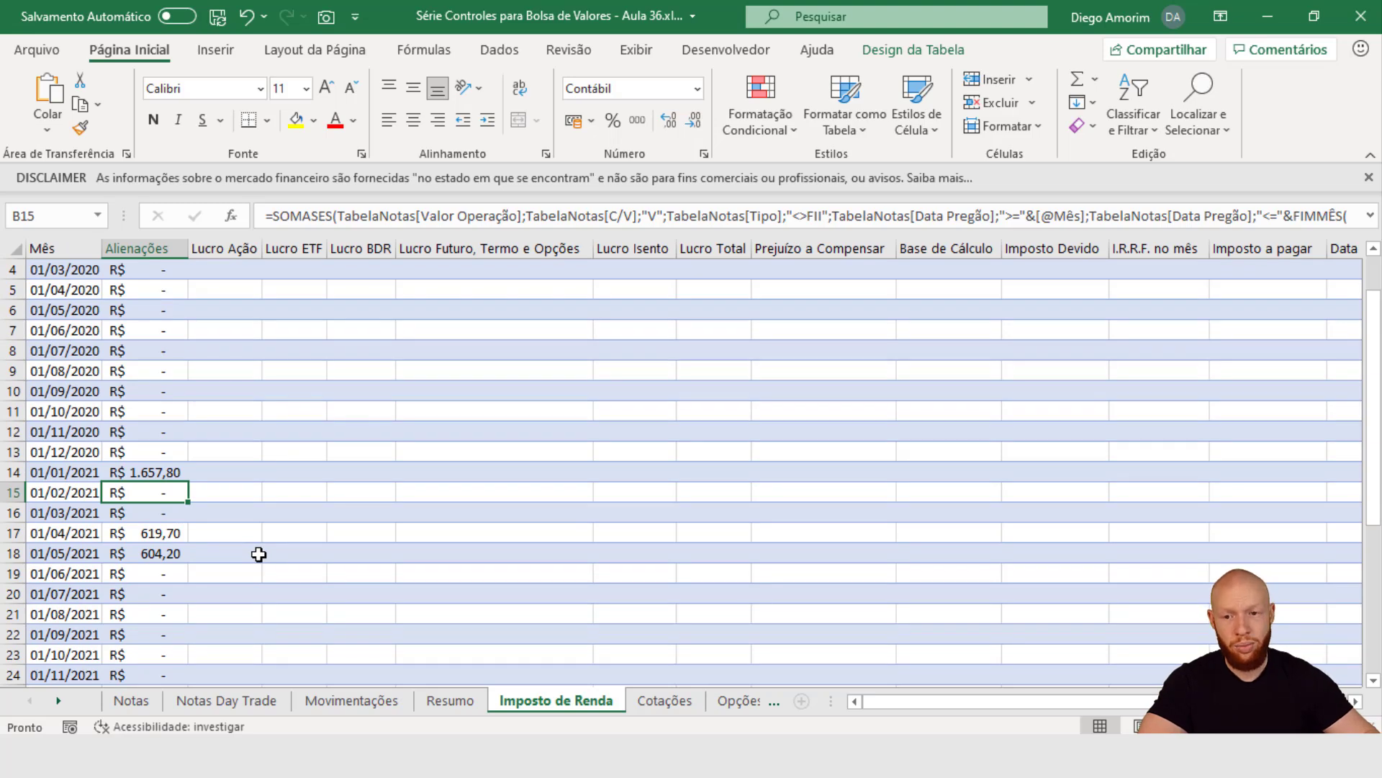
scroll(259, 555, "up", 1)
left_click(154, 396)
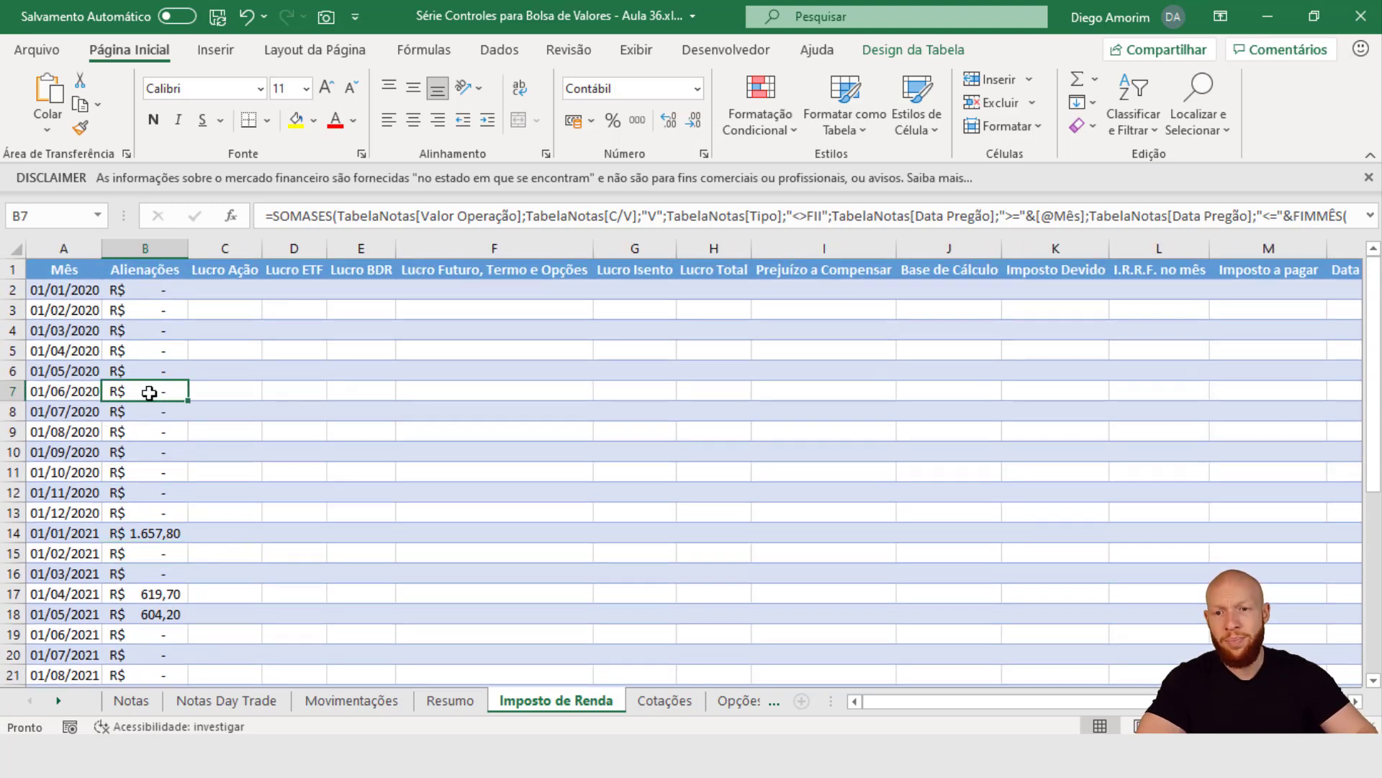
- Enlarge the formula bar and review the whole SOMASES formula in the first Alienações row, leaving it unchanged
left_click(160, 290)
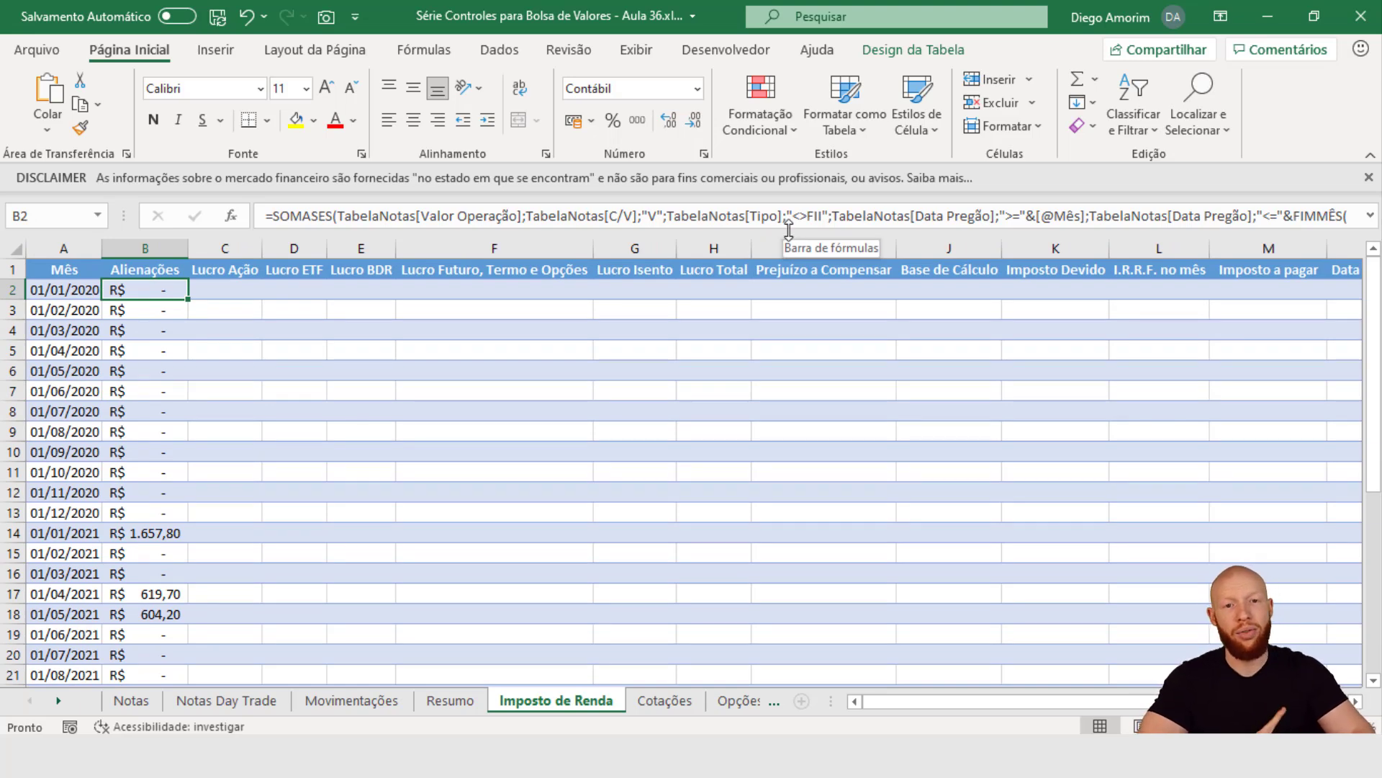
left_click_drag(791, 229, 790, 269)
left_click(674, 242)
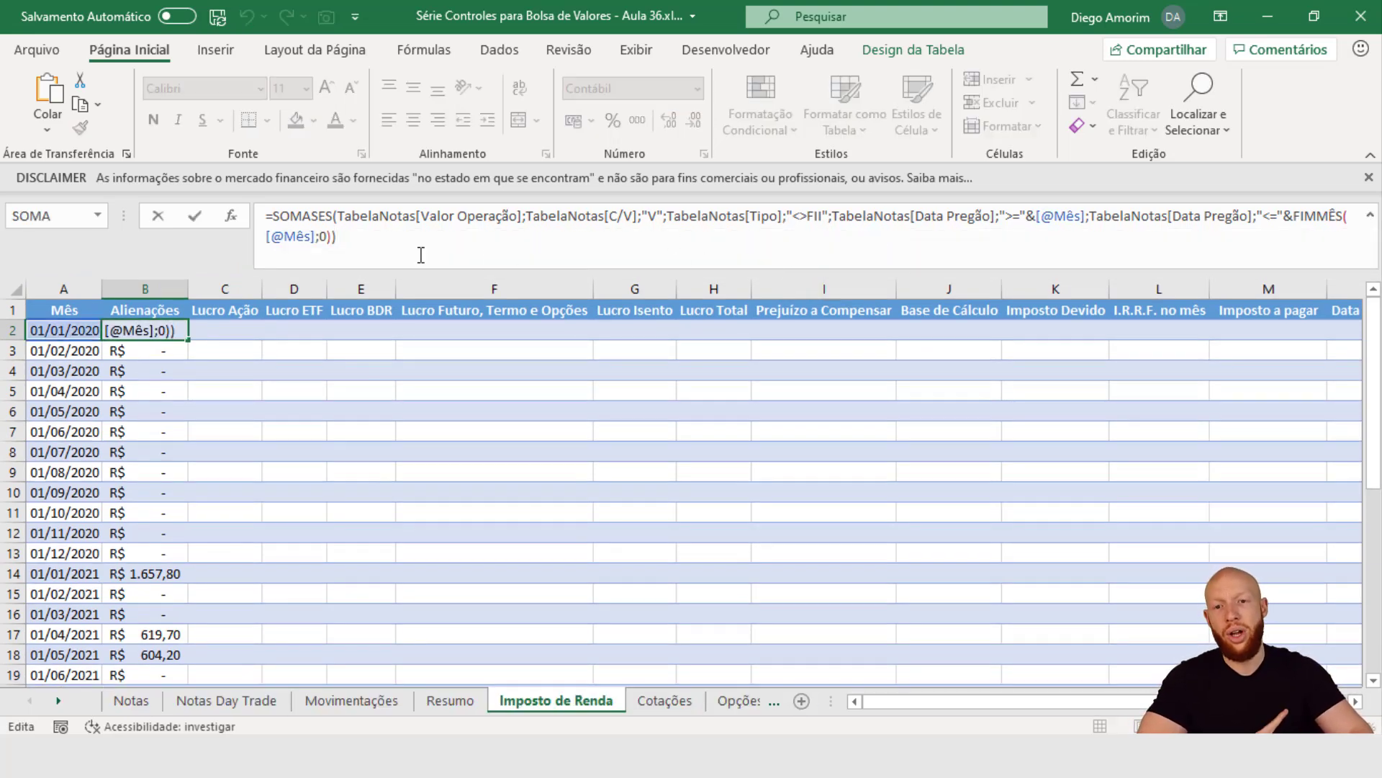
left_click_drag(362, 240, 273, 216)
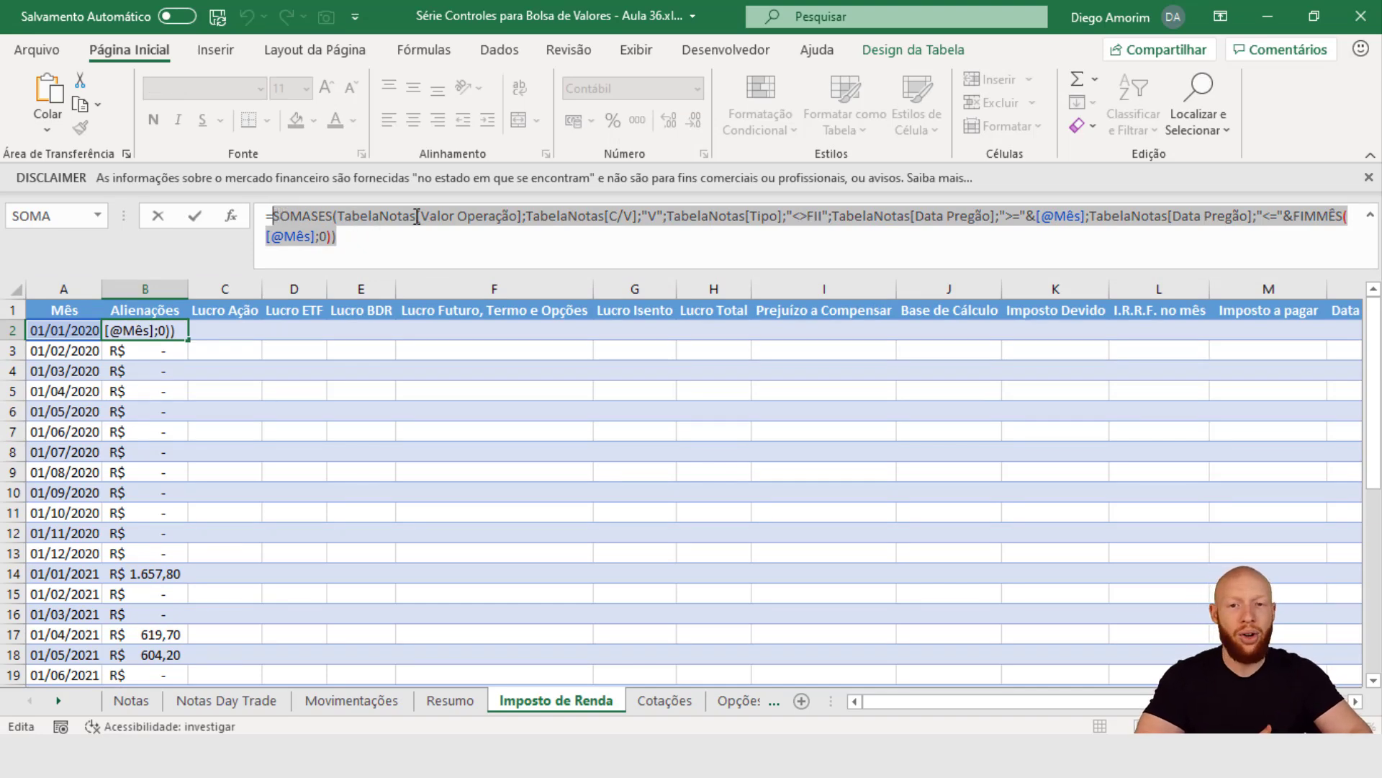
key("Escape")
- Examine the Notas Day Trade sheet: its table name and the Valor Operação, Tipo, C/V and Data Pregão columns
left_click(227, 701)
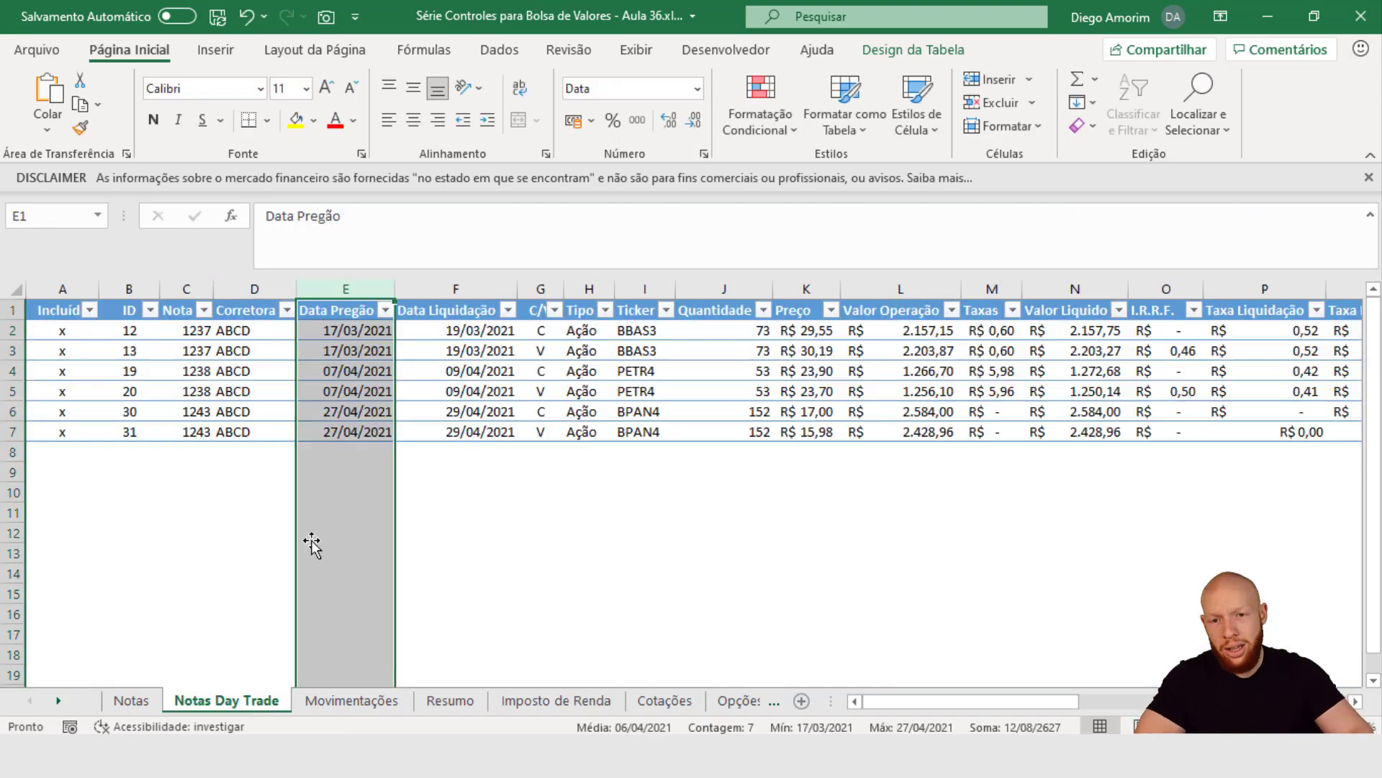
left_click(539, 391)
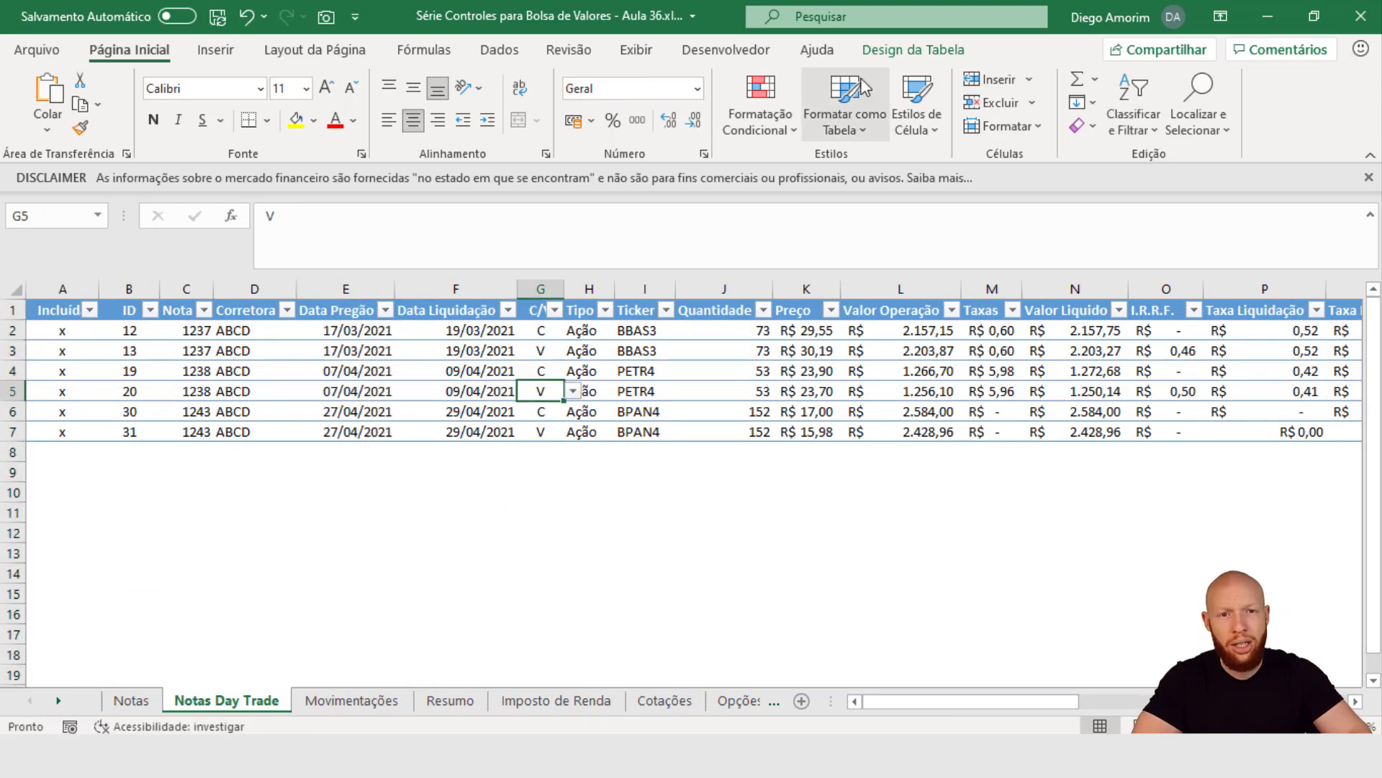
left_click(890, 56)
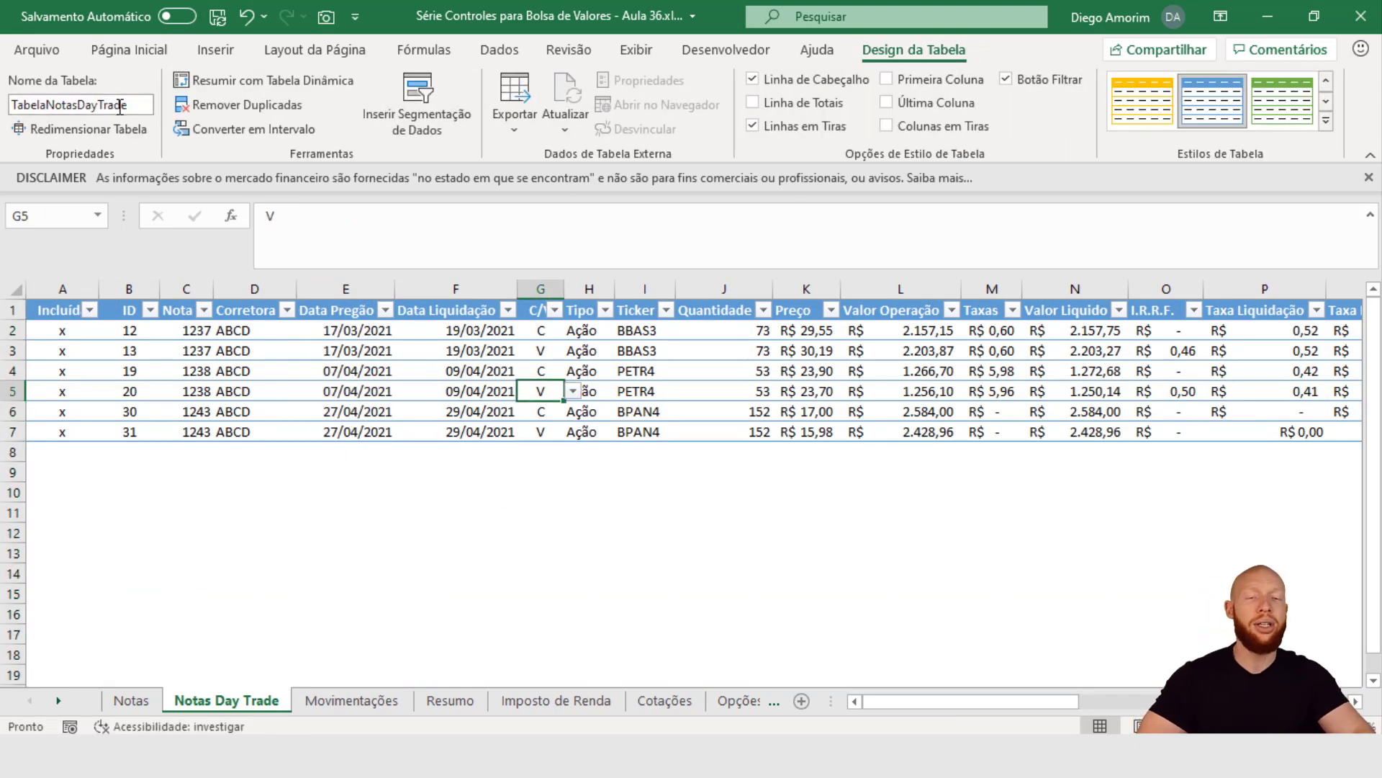
left_click(916, 289)
left_click(588, 290)
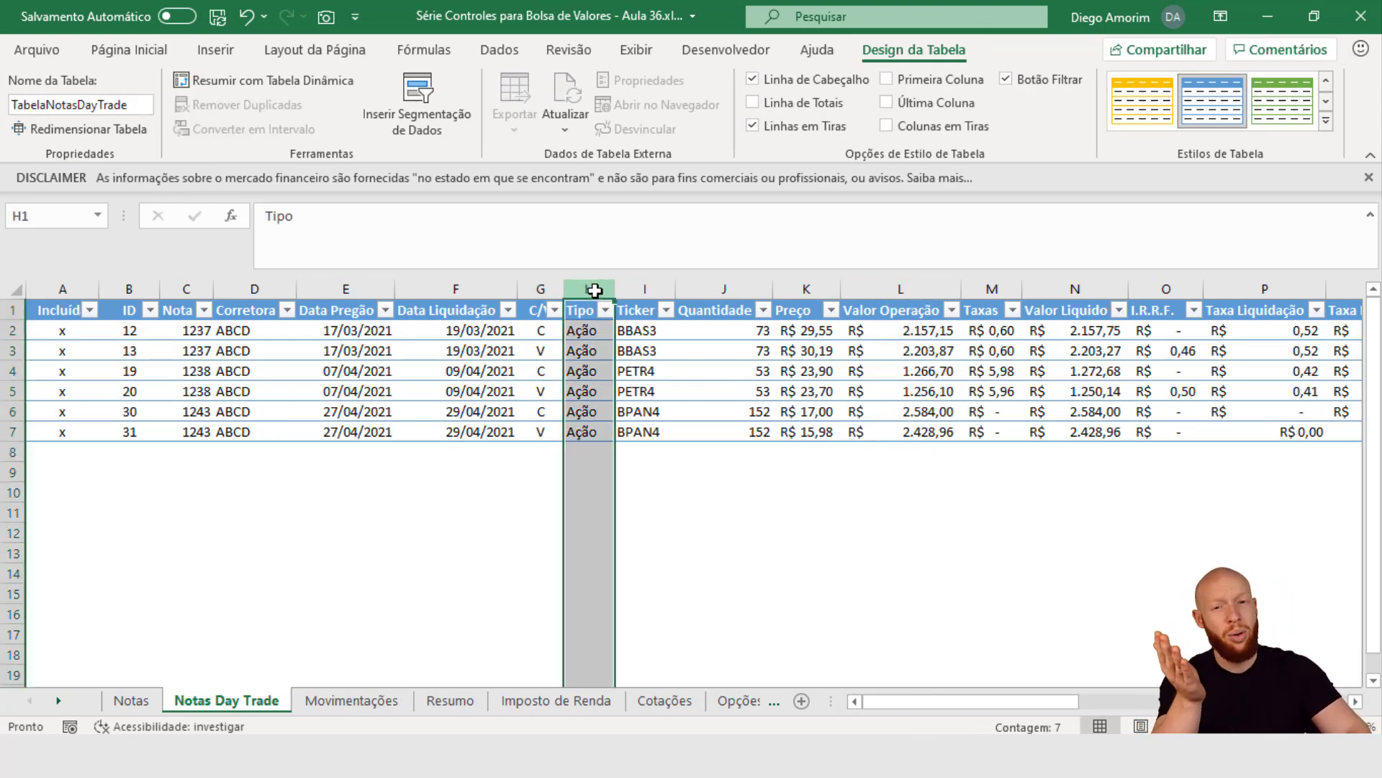
left_click(541, 289)
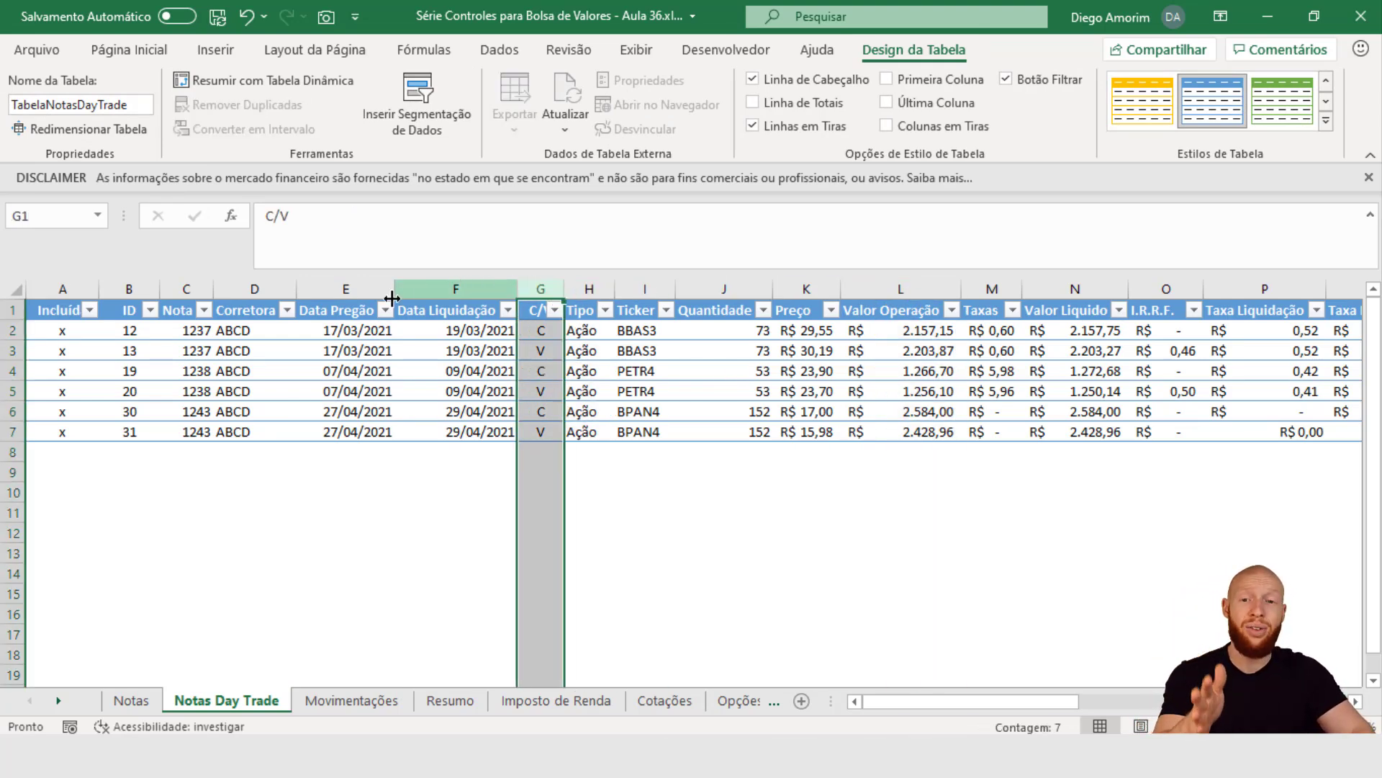
left_click(349, 290)
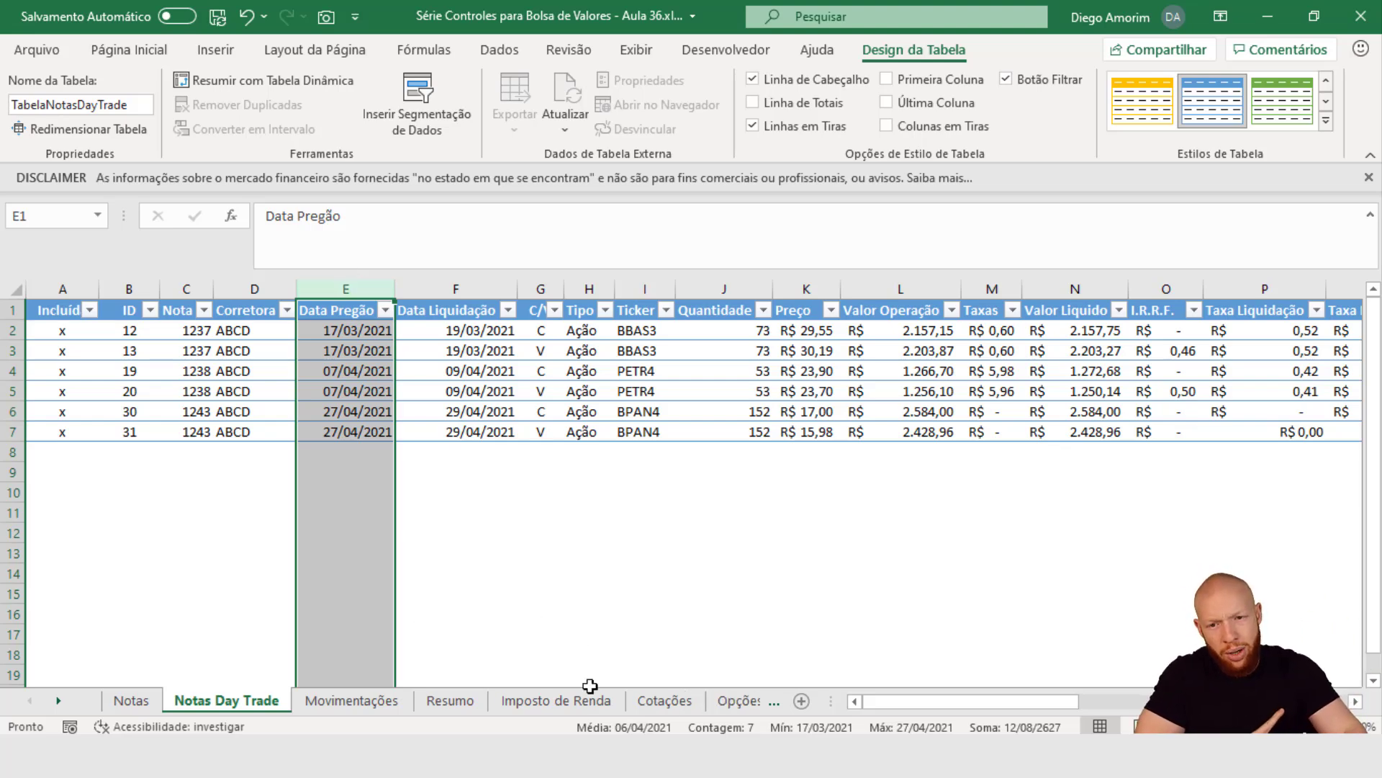
- In cell B2 of Imposto de Renda, append a plus sign and a copy of the existing SOMASES to the formula
left_click(565, 700)
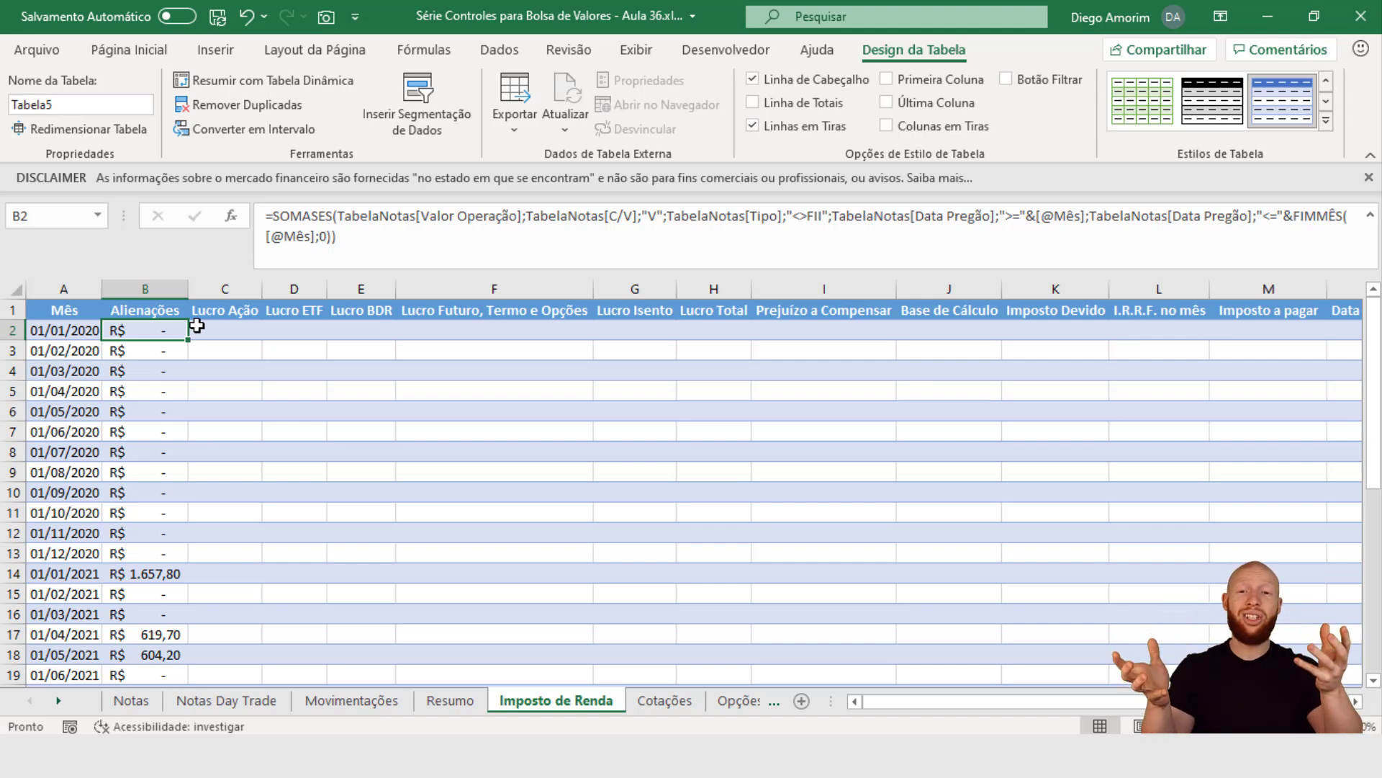
left_click_drag(382, 241, 268, 236)
key("ctrl+c")
left_click(342, 234)
type("+")
key("ctrl+v")
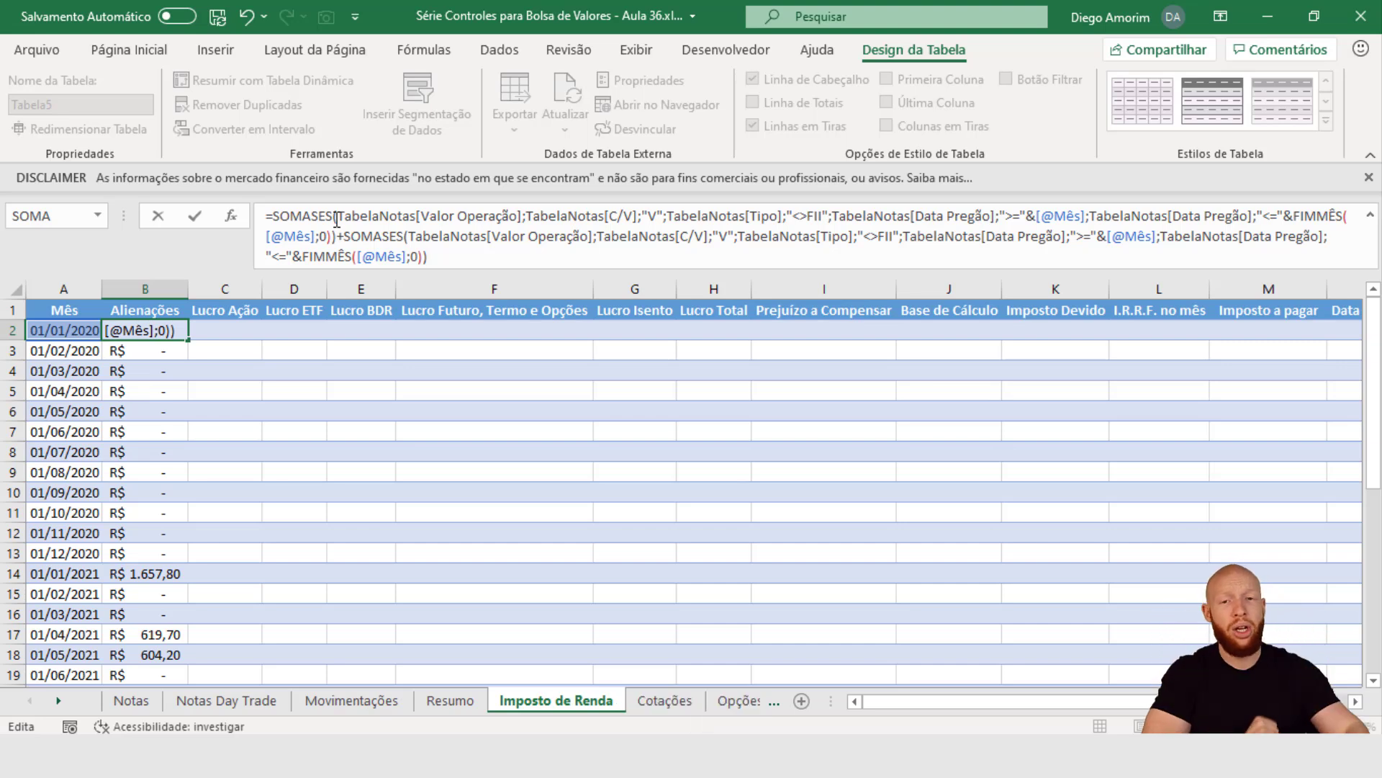
- Enlarge the formula bar further and insert line breaks so the equals sign, each SOMASES and the plus sign start separate lines
left_click(337, 238)
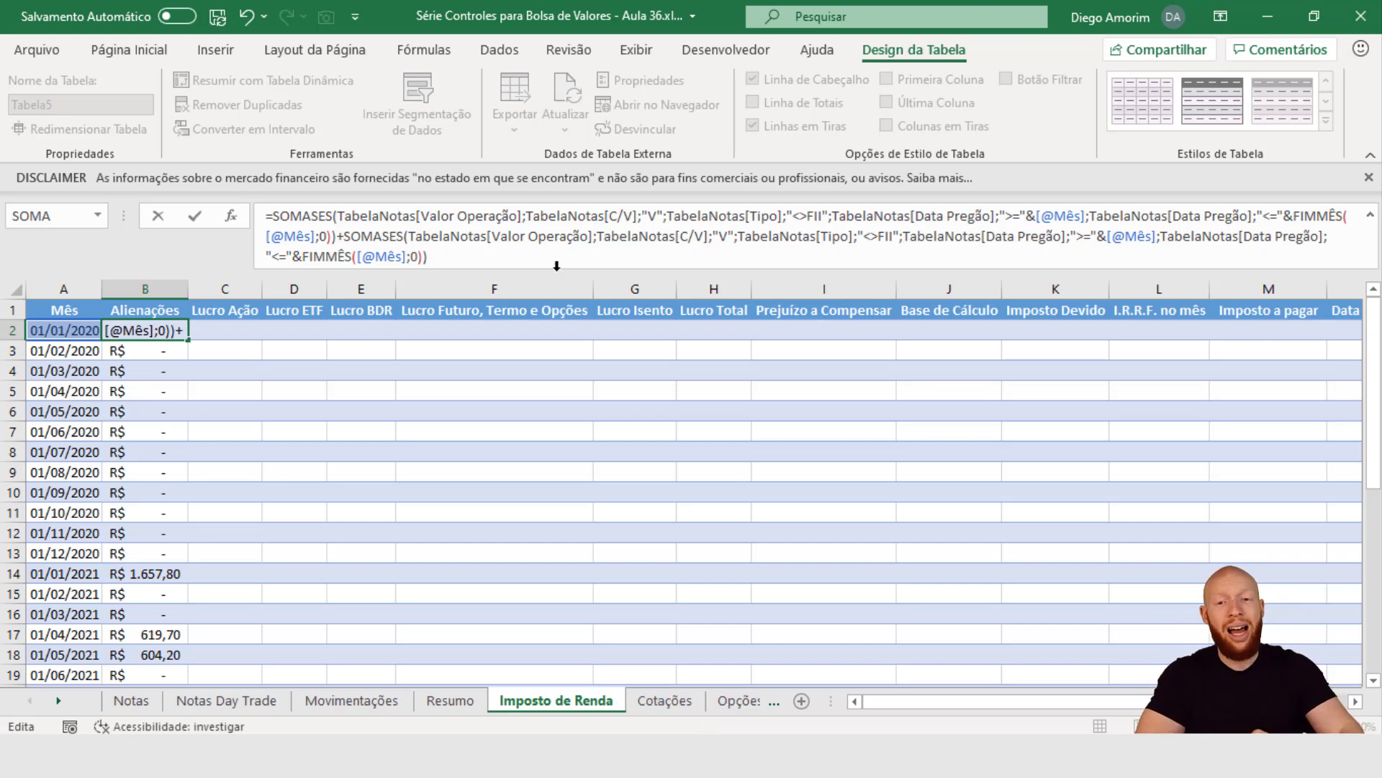
left_click_drag(527, 270, 524, 311)
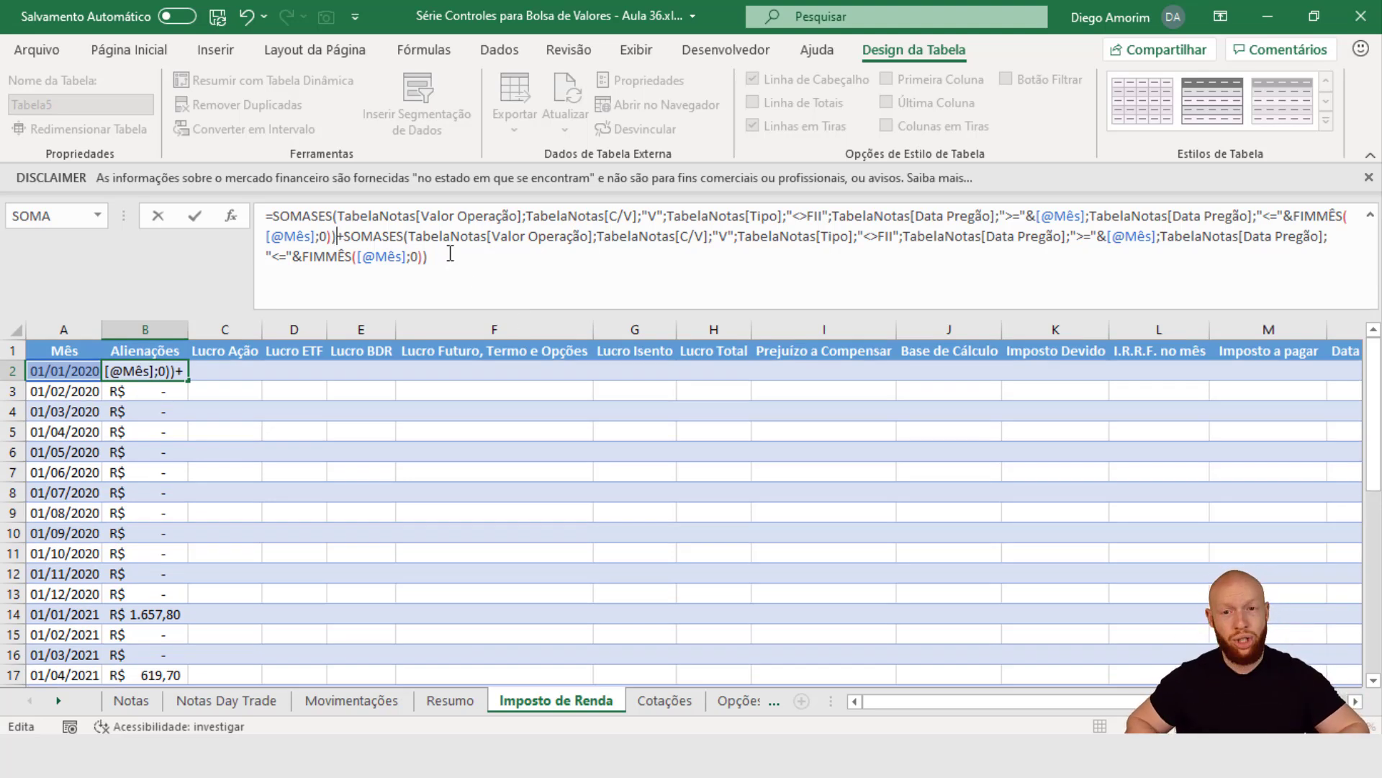
key("alt+Return")
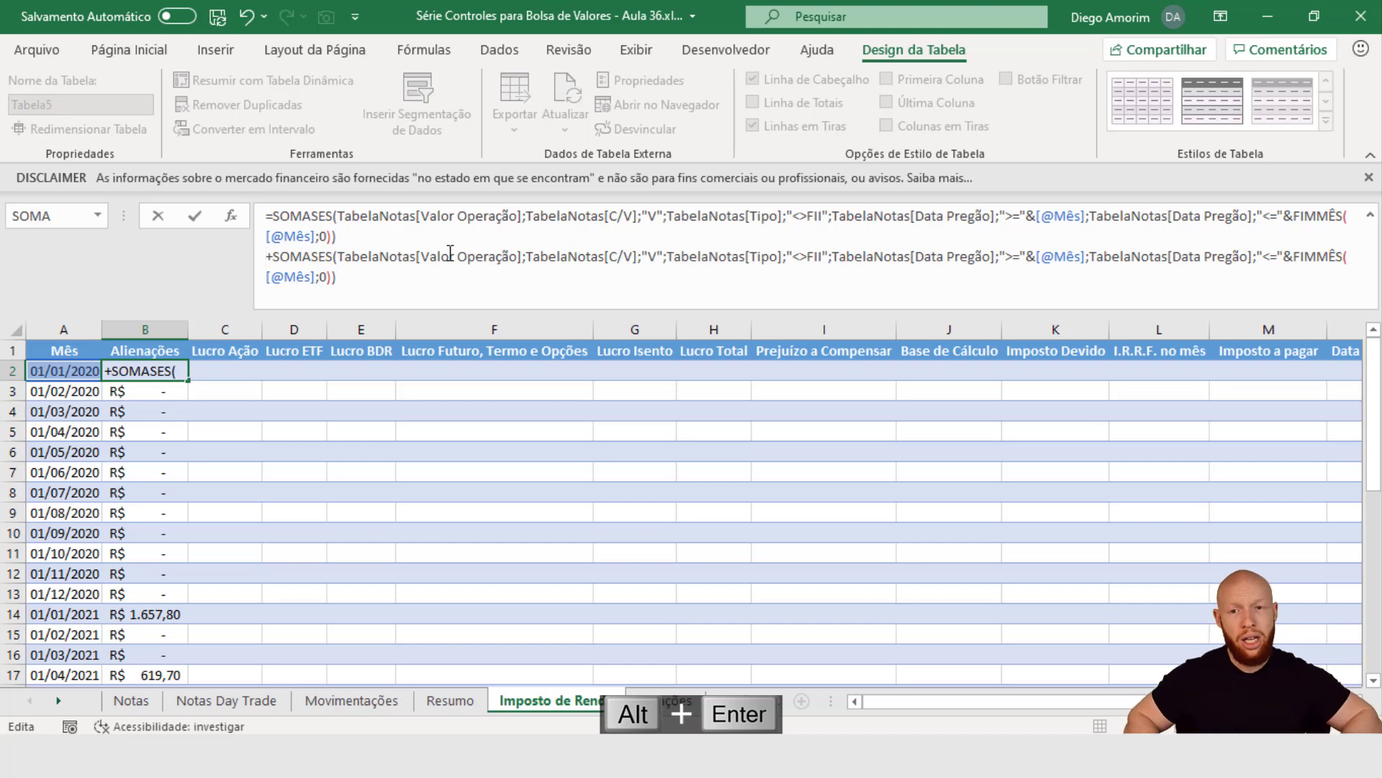
key("alt+Return")
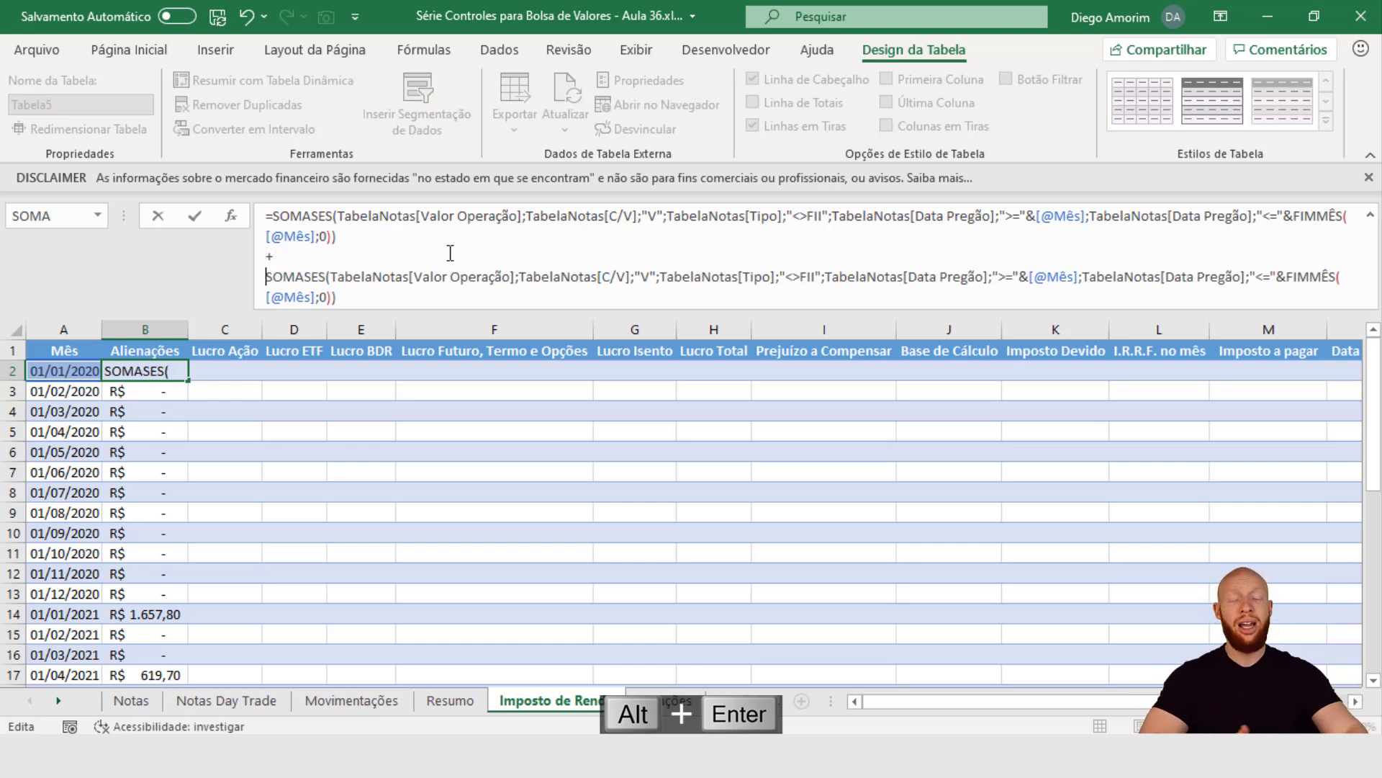
left_click(273, 215)
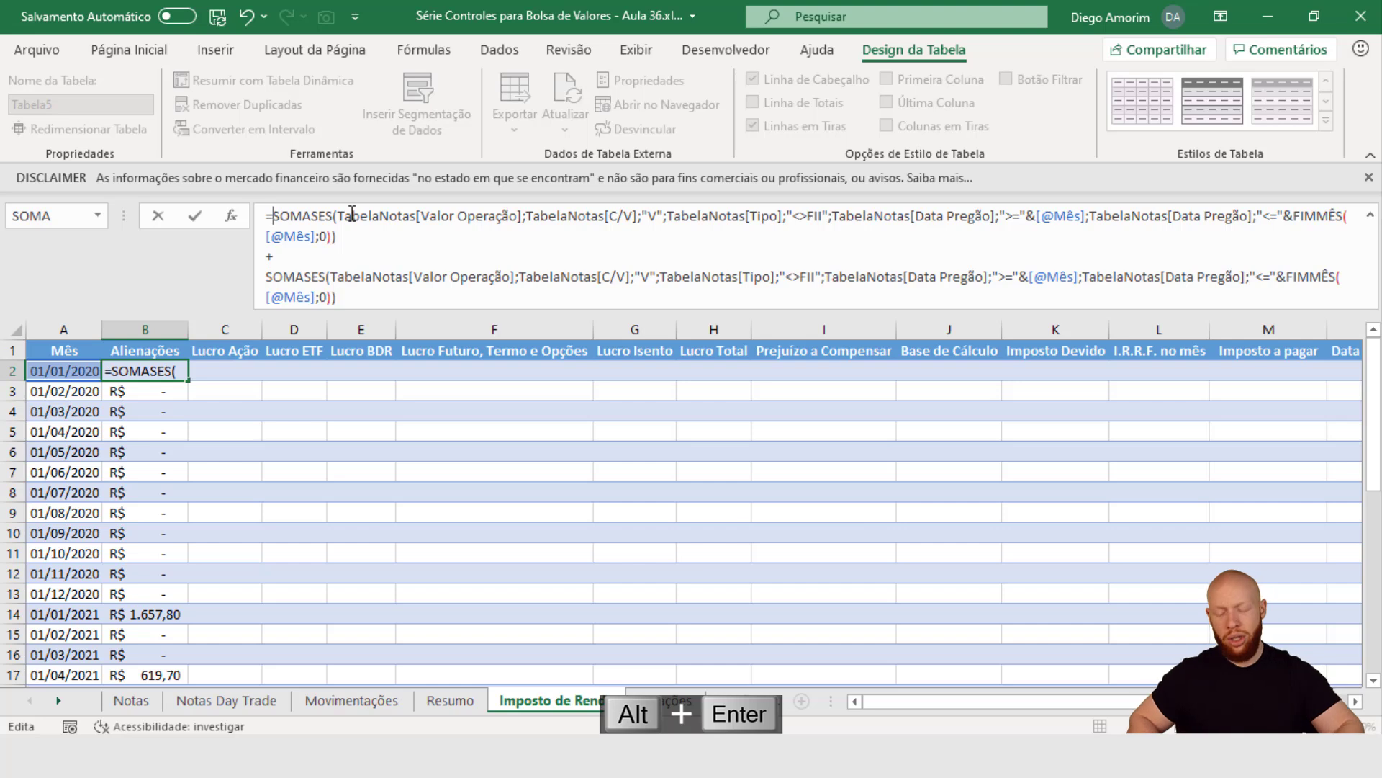
key("alt+Return")
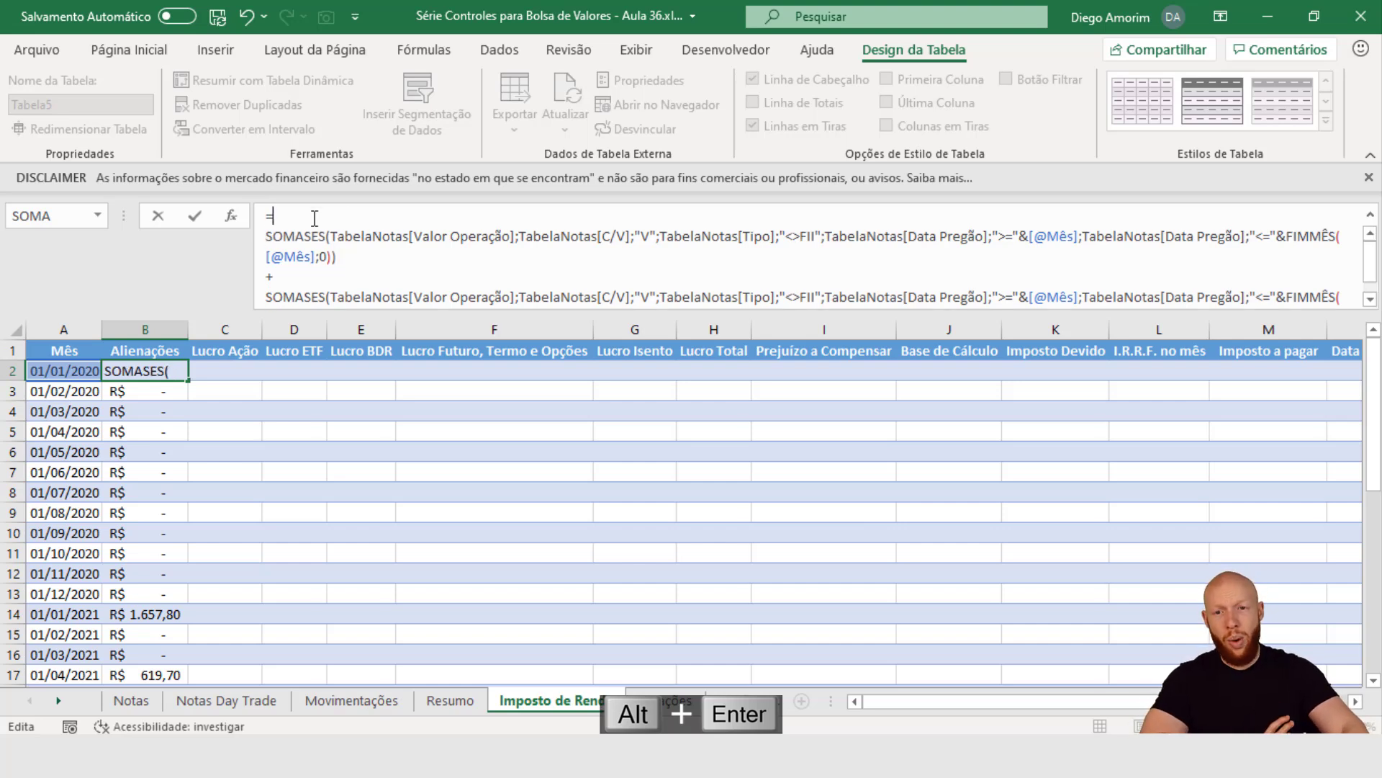
left_click_drag(271, 237, 364, 255)
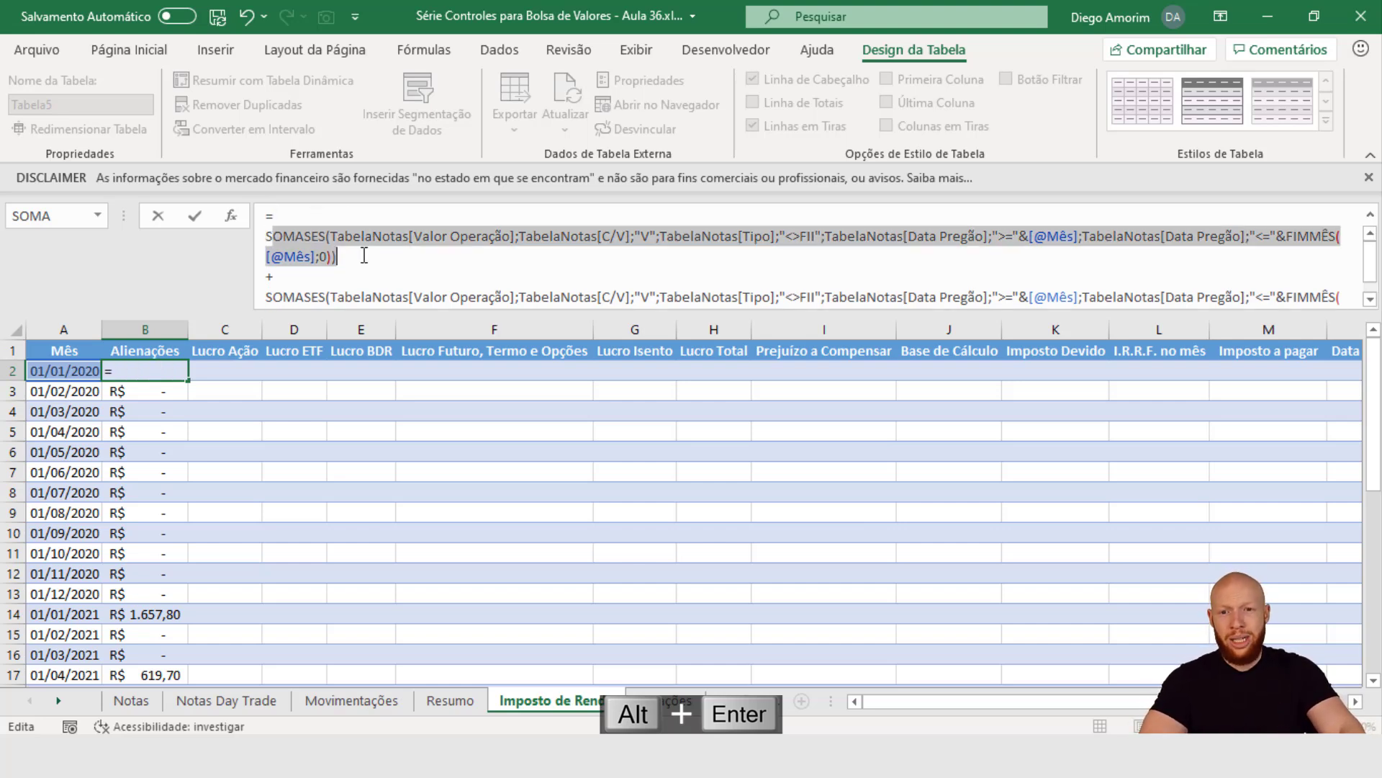
scroll(363, 256, "down", 1)
left_click(289, 259)
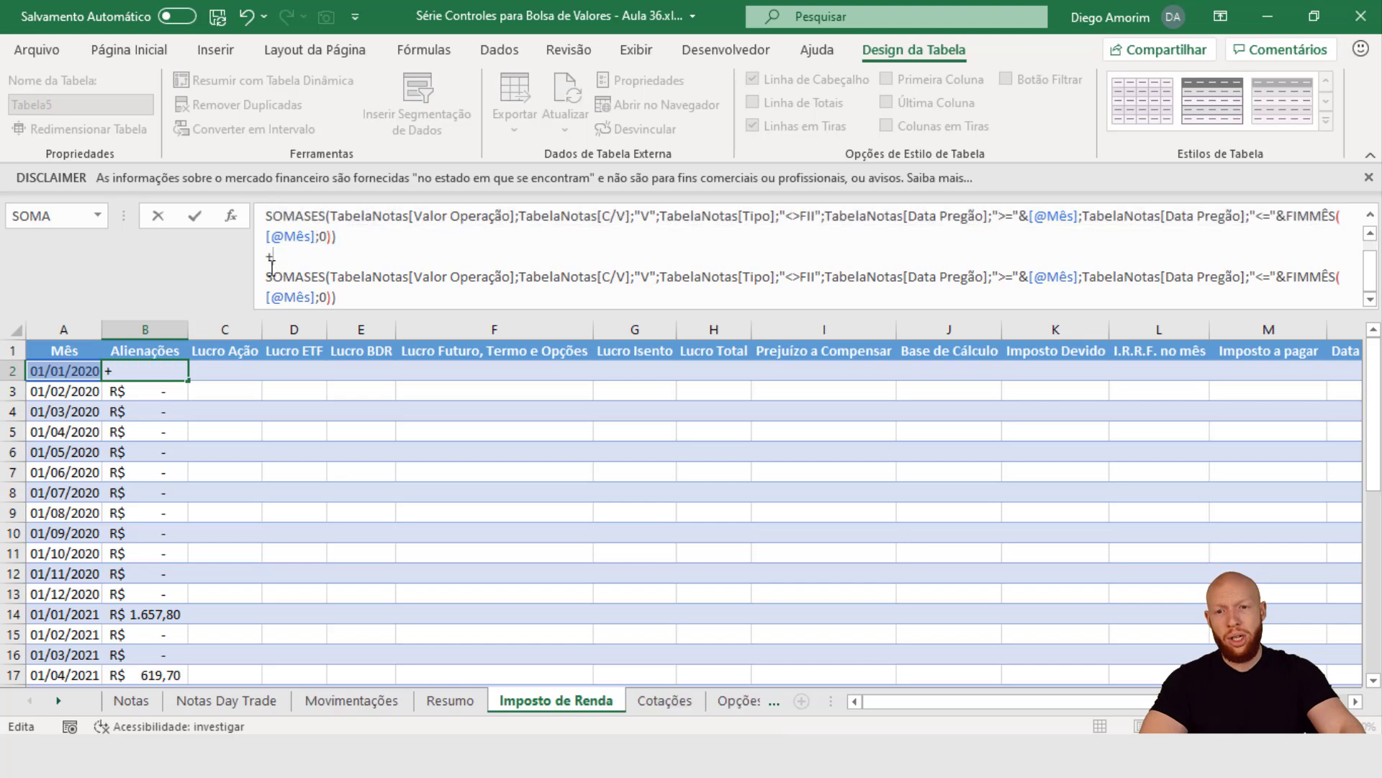
- Change the sum range table of the second SOMASES to TabelaNotasDayTrade
left_click_drag(267, 275, 395, 291)
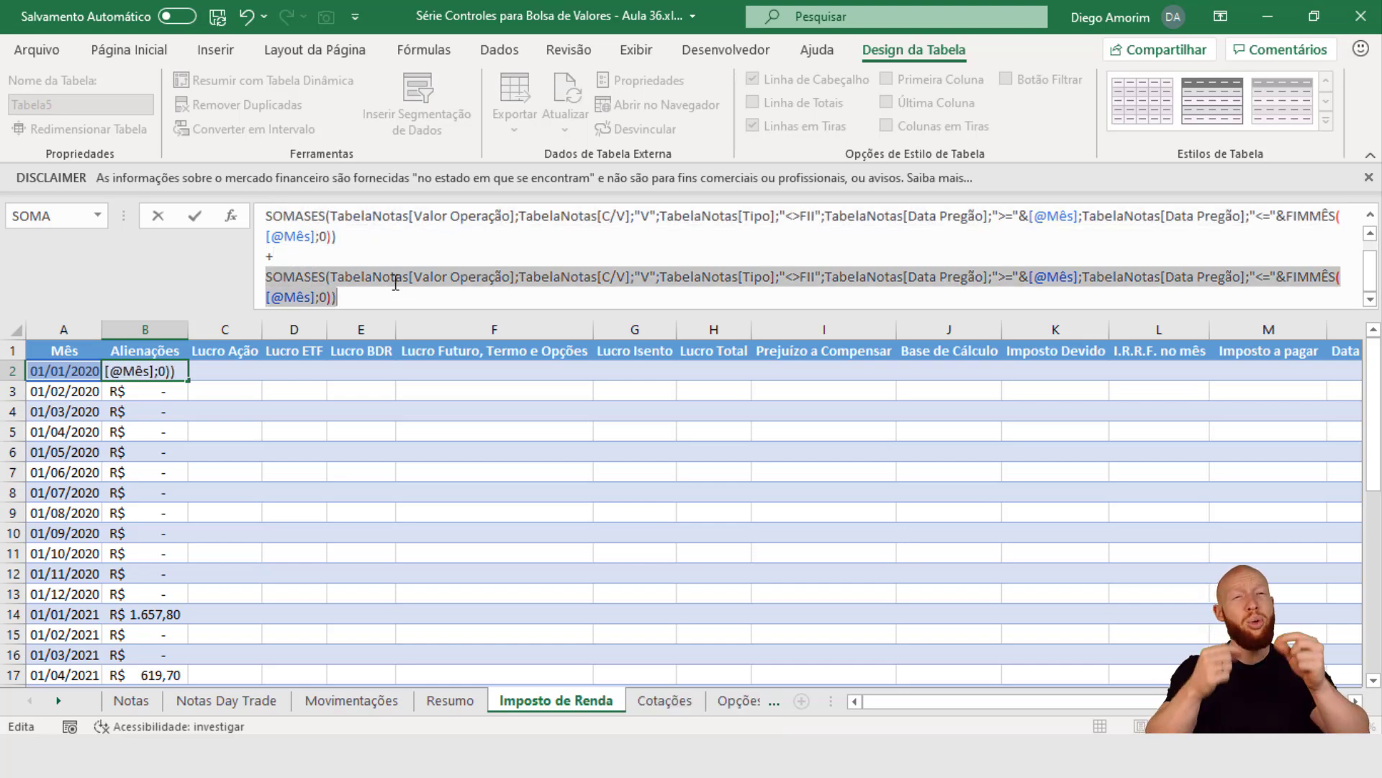
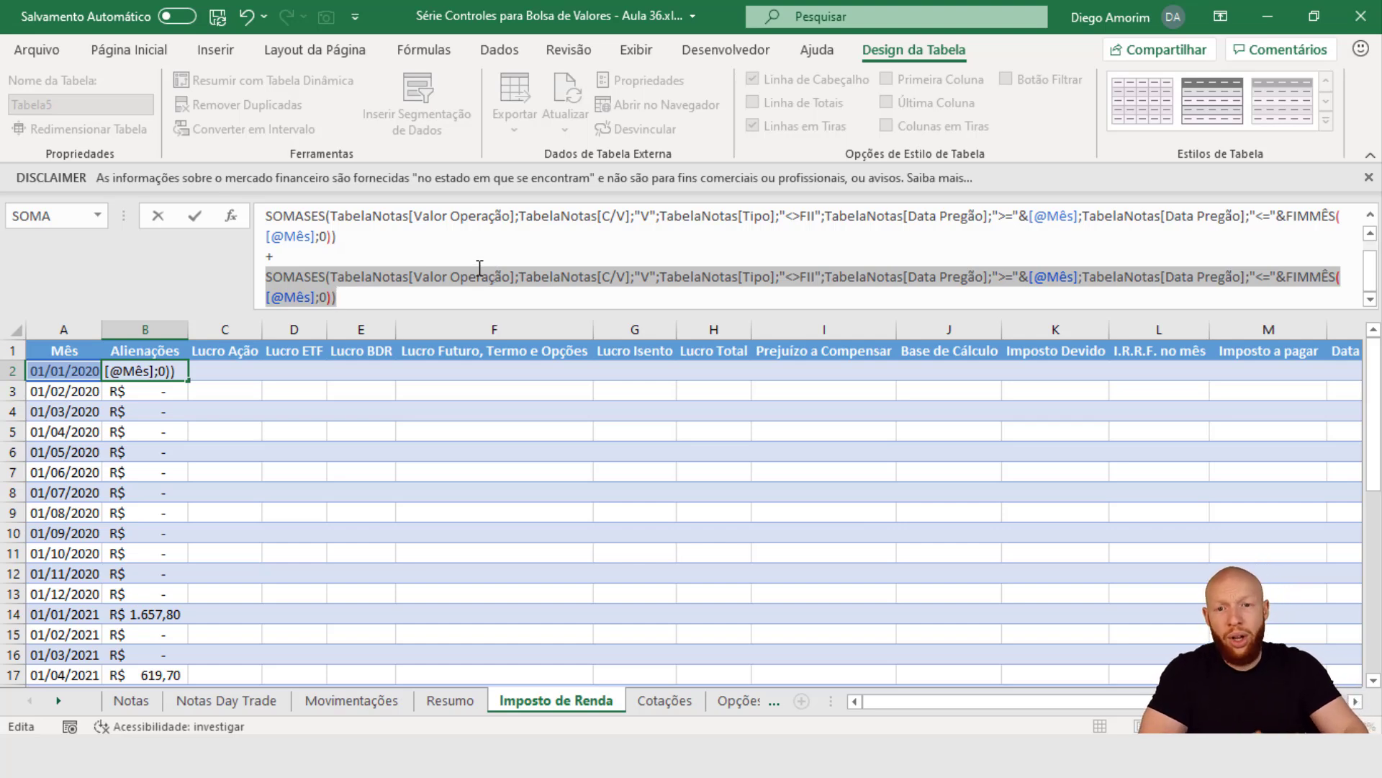
left_click(479, 276)
left_click(409, 277)
type("dAY")
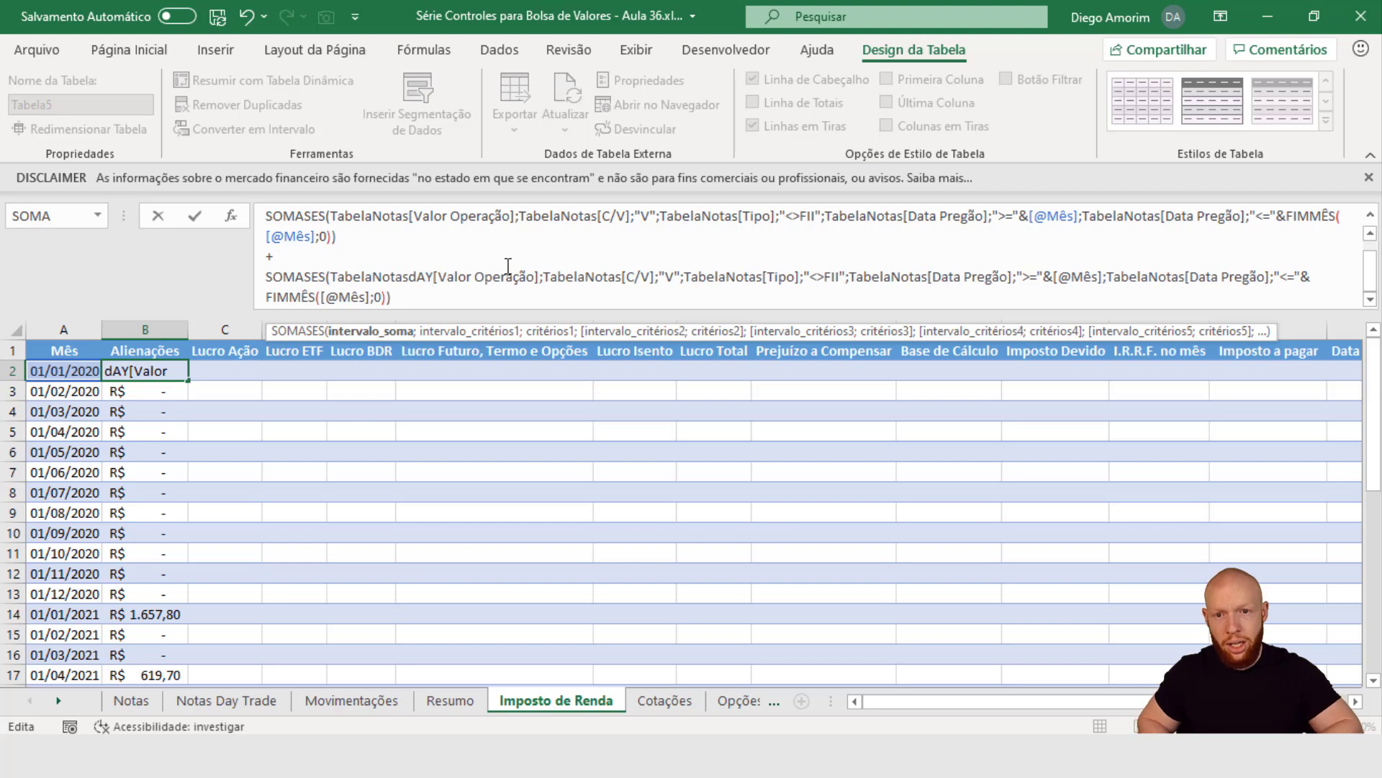
key("BackSpace")
key("BackSpace")
key("BackSpace")
type("DayTrade")
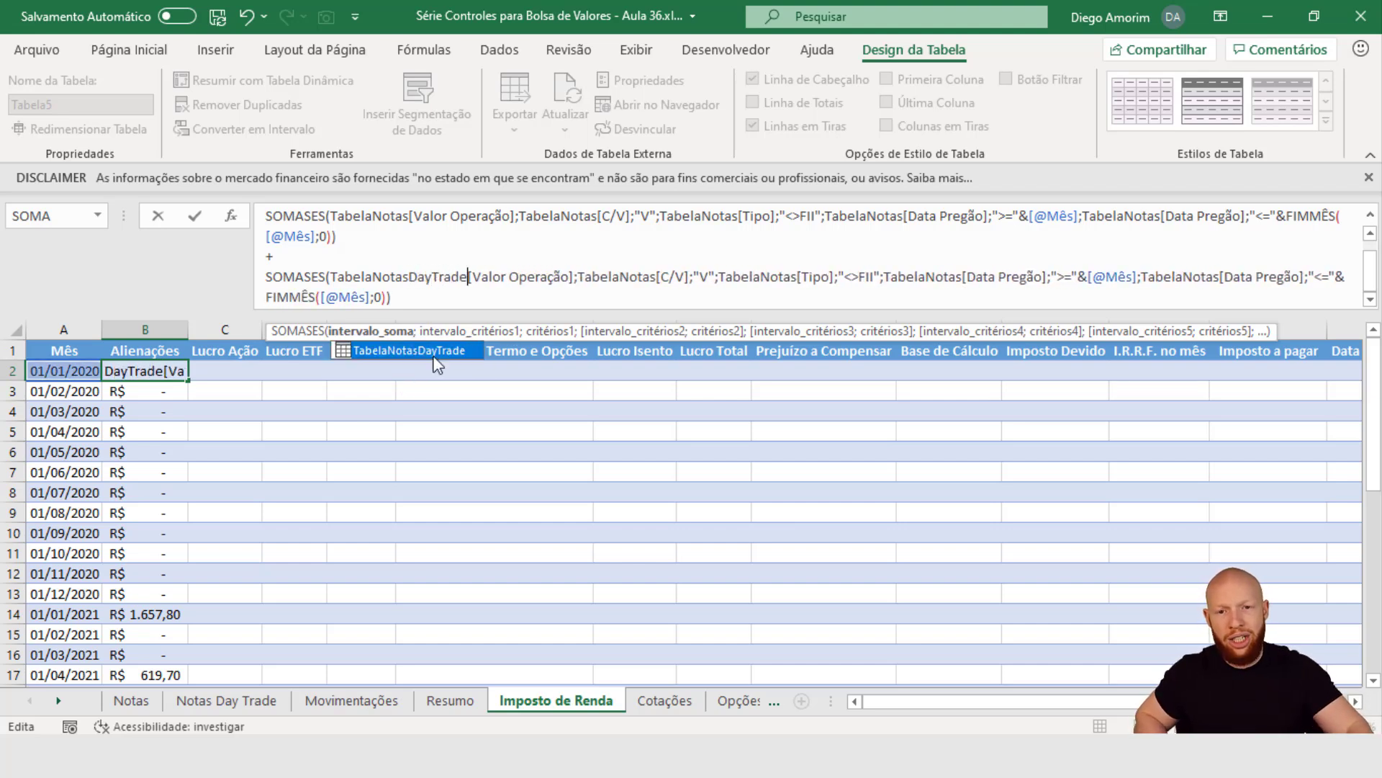
- Add DayTrade to the table name in the C/V, Tipo and both Data Pregão criteria ranges of the second SOMASES
left_click_drag(409, 277, 467, 276)
key("ctrl+c")
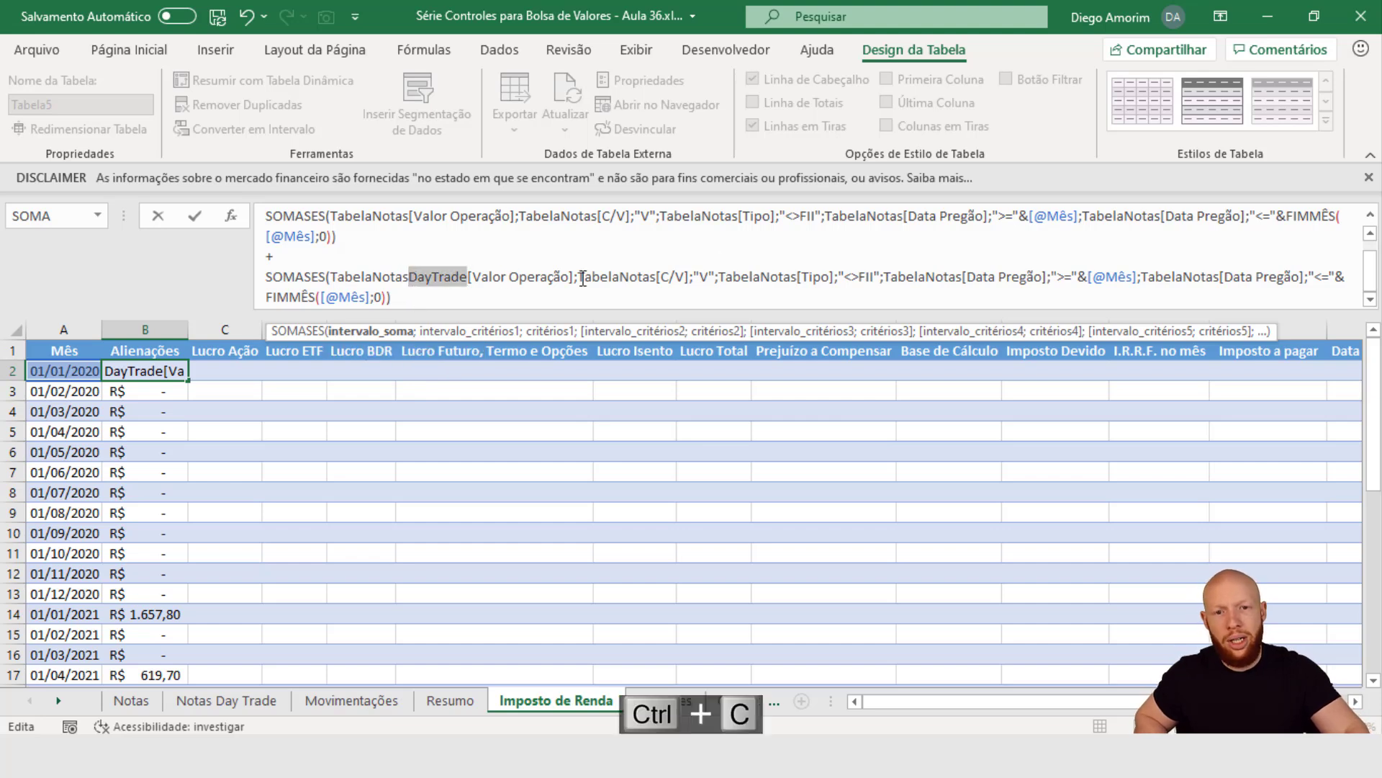
left_click(655, 276)
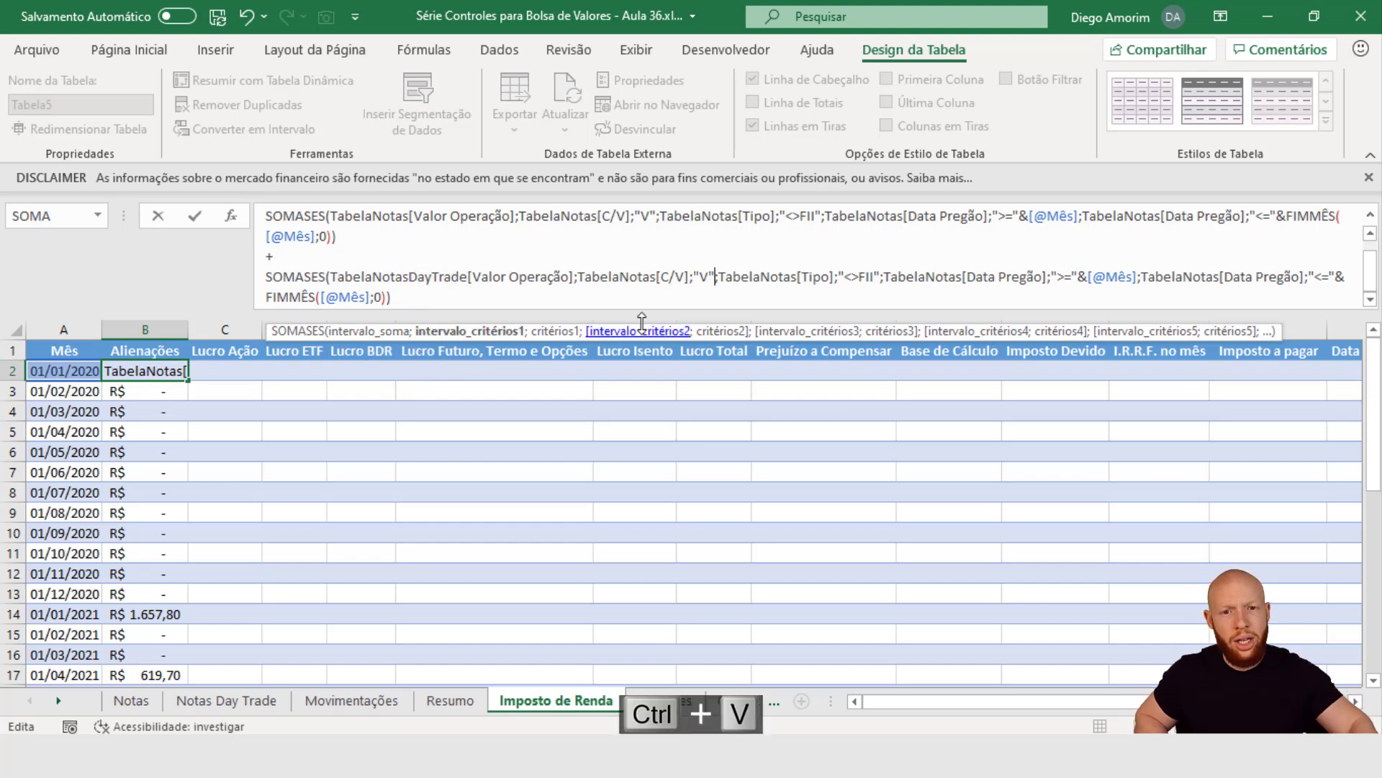
key("ctrl+v")
left_click(854, 277)
key("ctrl+v")
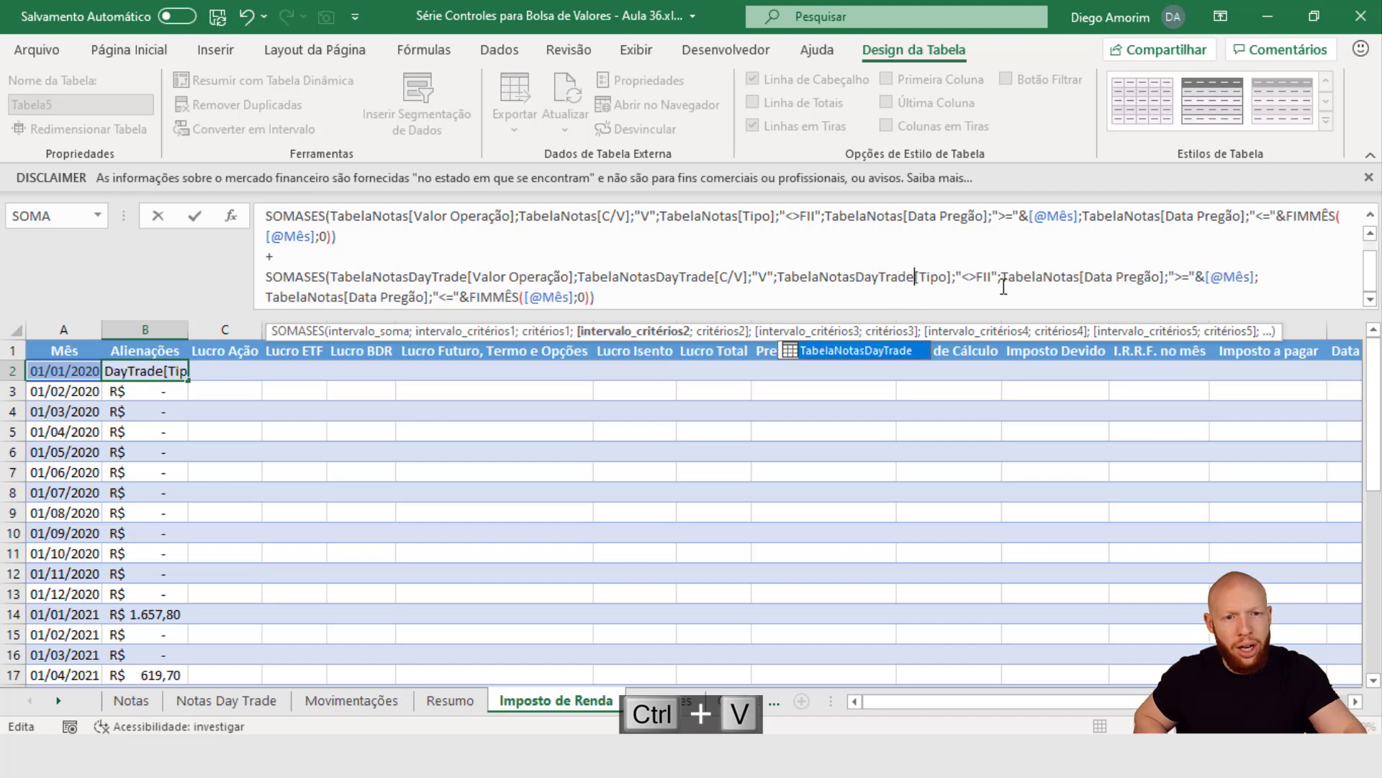
left_click(1079, 276)
key("ctrl+v")
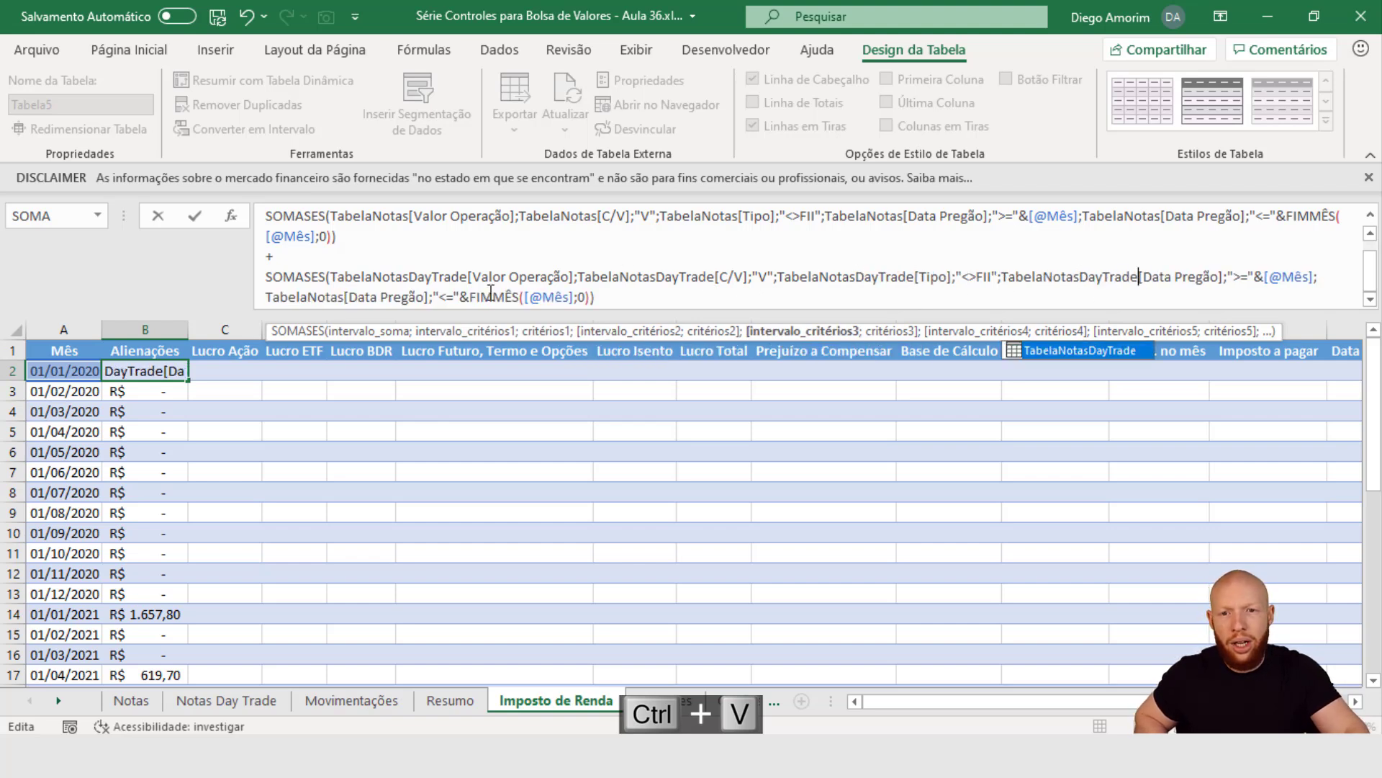
left_click(344, 297)
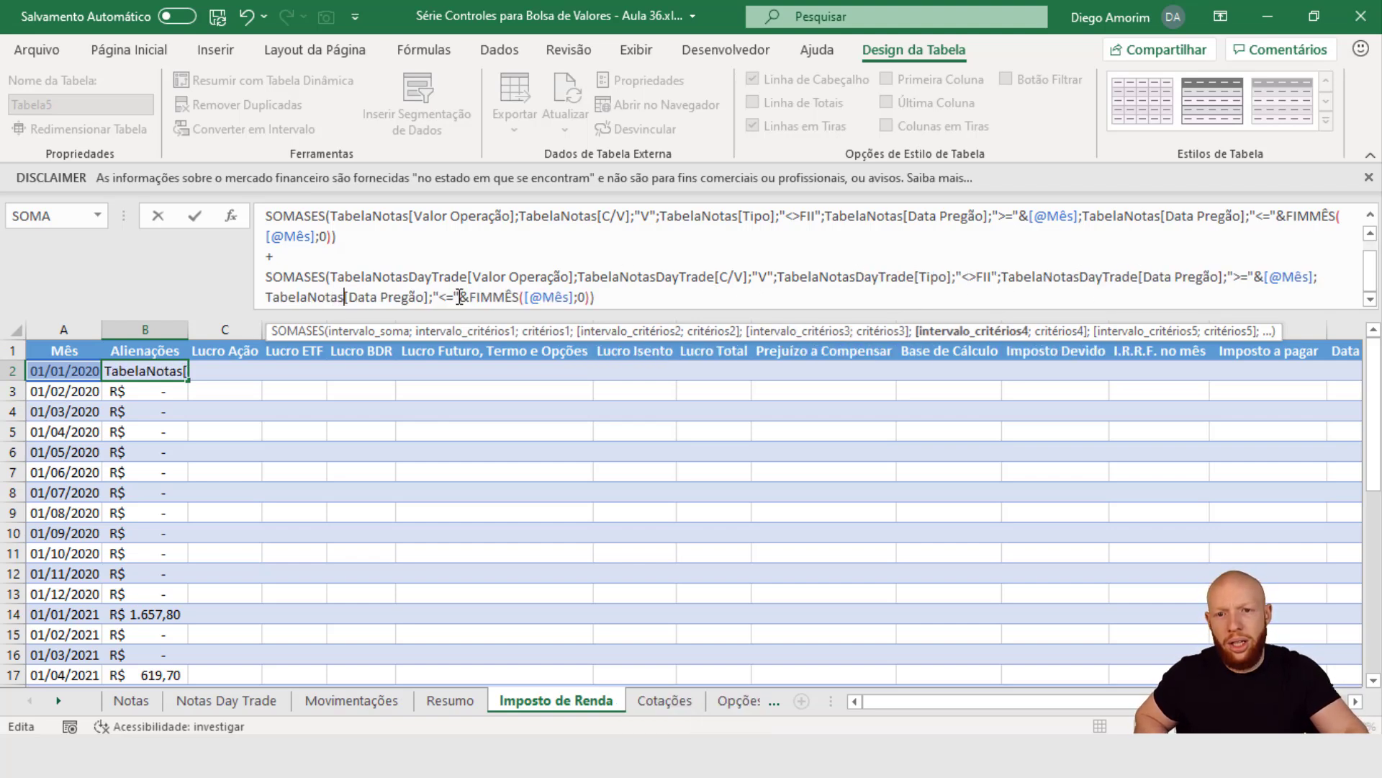
type("DayTrade")
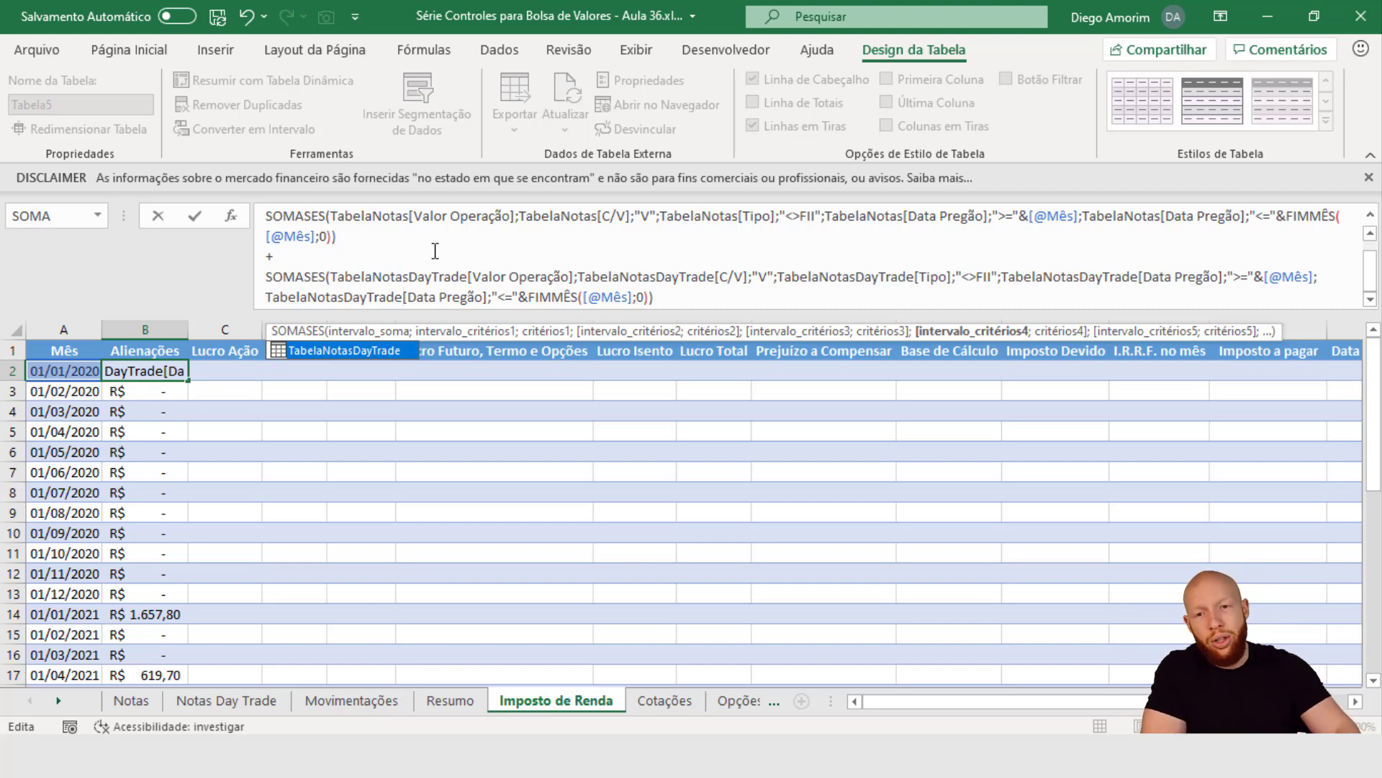
- Commit the combined Notas and Day Trade formula to the Alienações column and check the monthly results
scroll(435, 251, "up", 1)
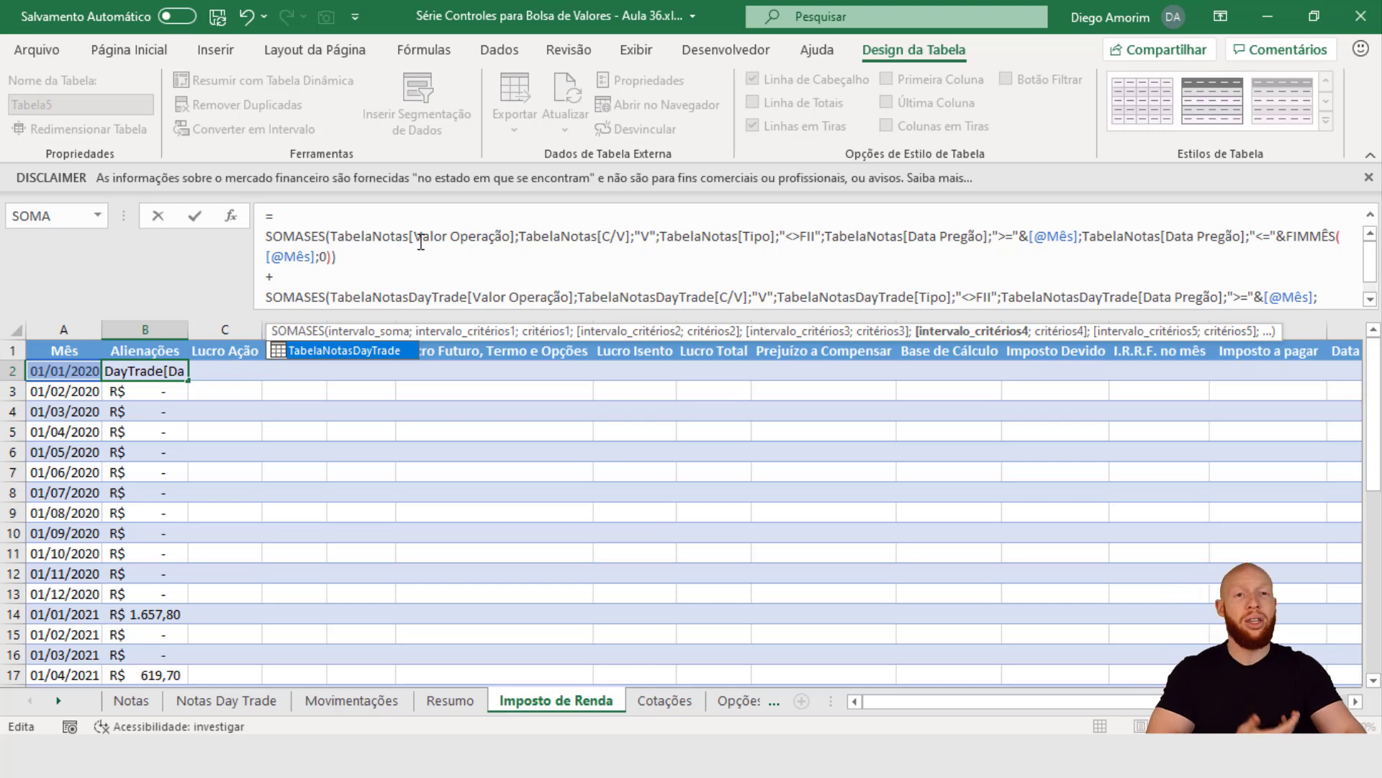
scroll(450, 268, "down", 1)
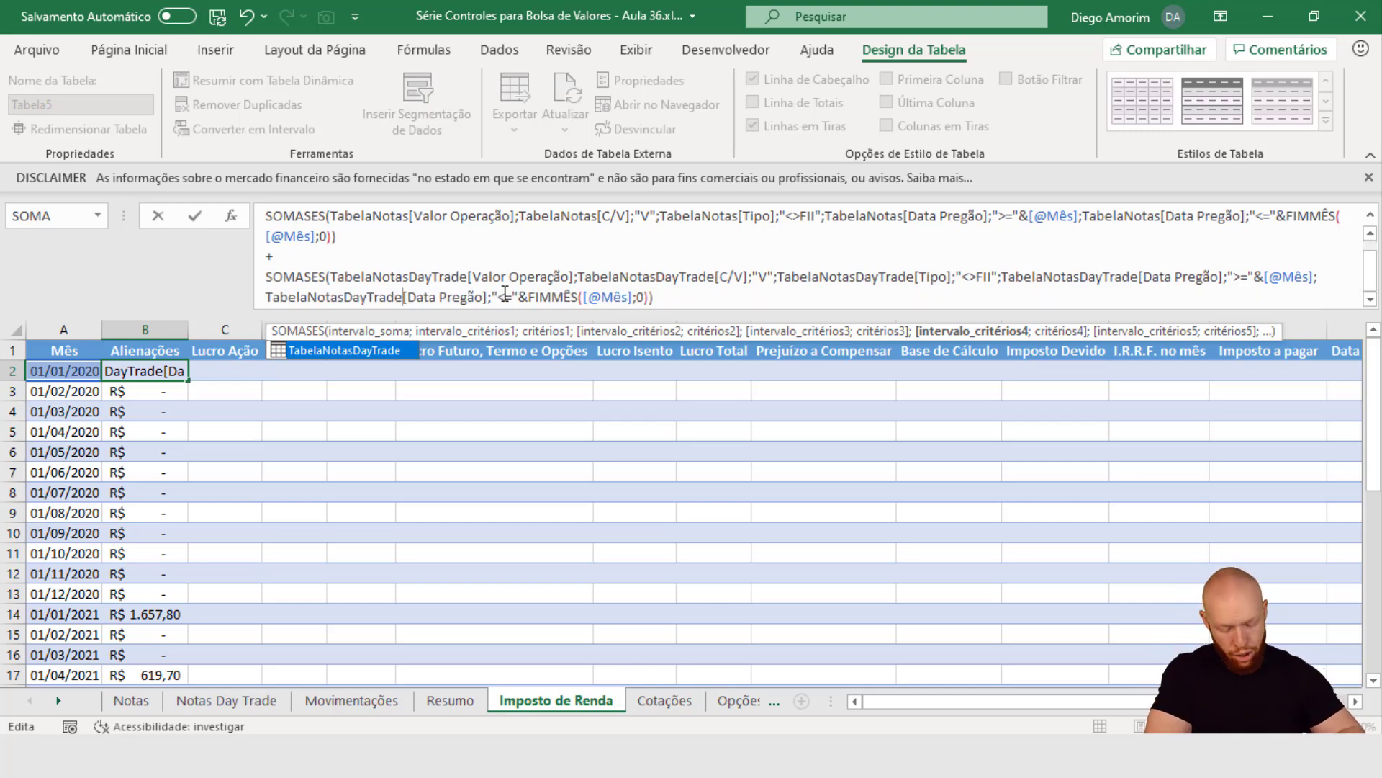
key("Return")
scroll(187, 504, "down", 2)
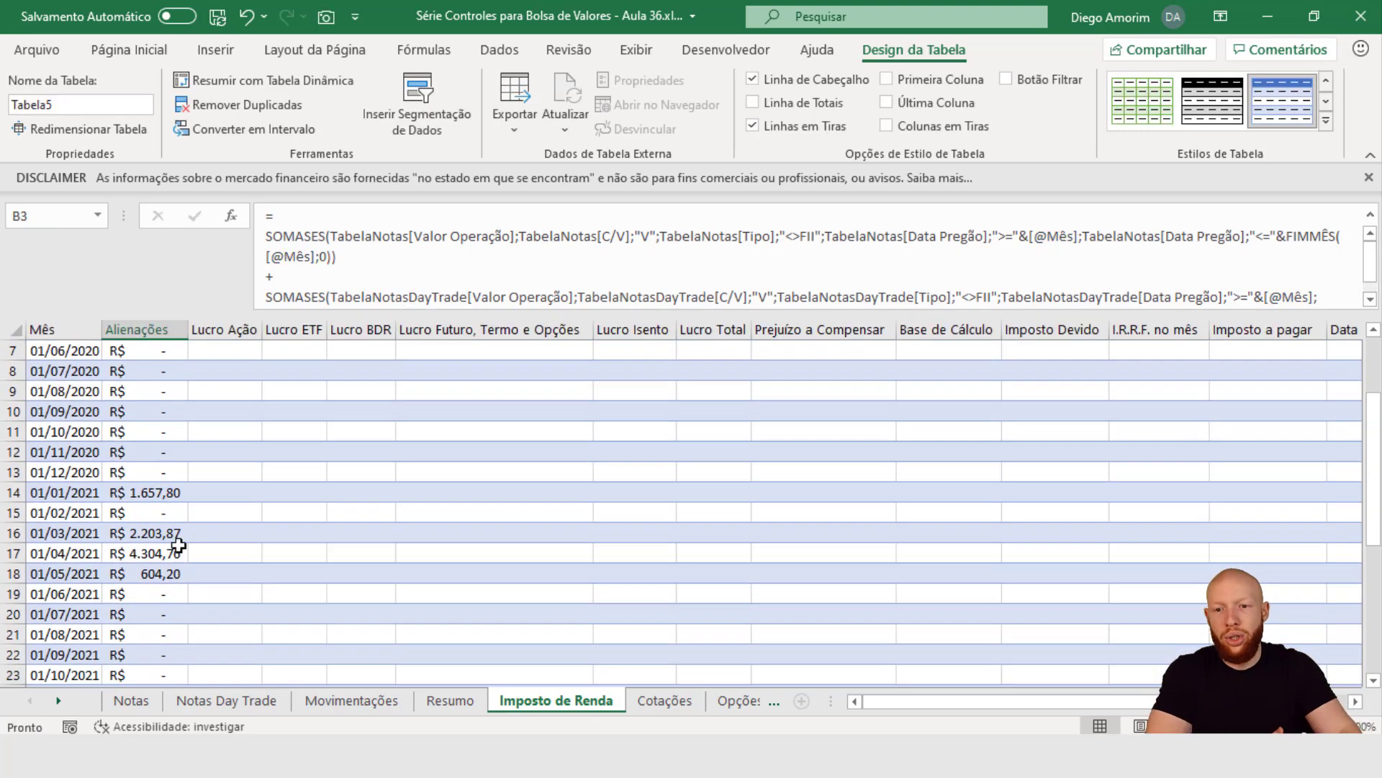
- Shrink the formula bar back to a single line and review the Alienações column down to the January 2021 value
scroll(130, 496, "down", 2)
scroll(145, 478, "up", 4)
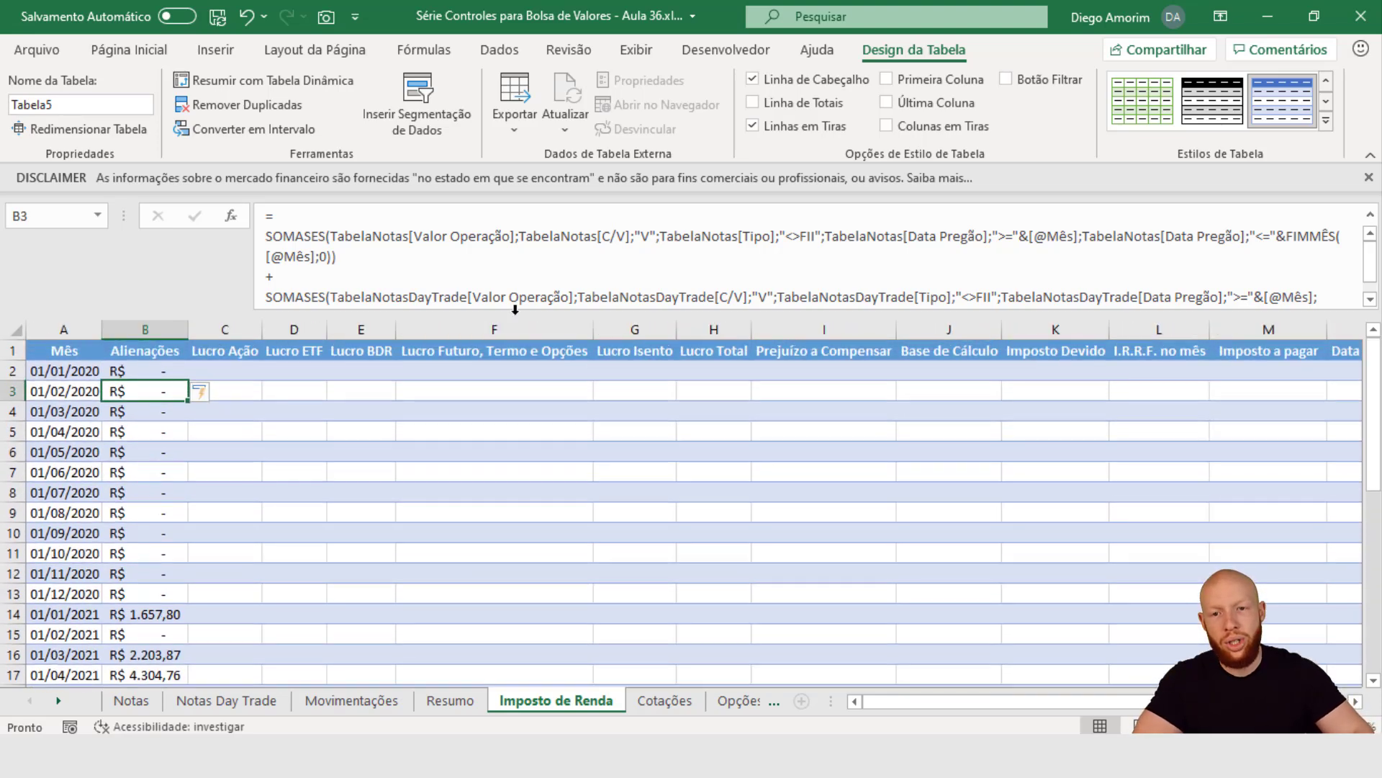
left_click_drag(516, 314, 553, 205)
left_click(397, 407)
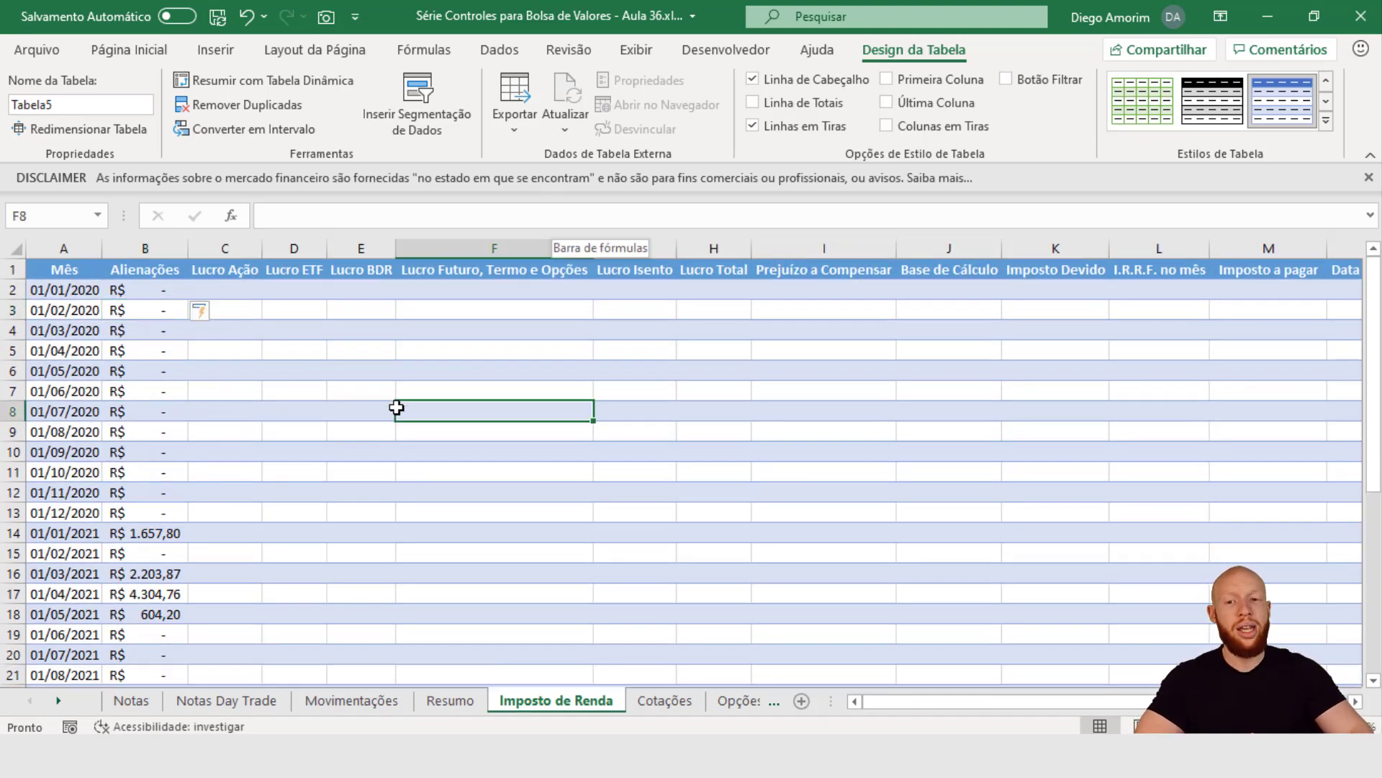
scroll(344, 437, "down", 1)
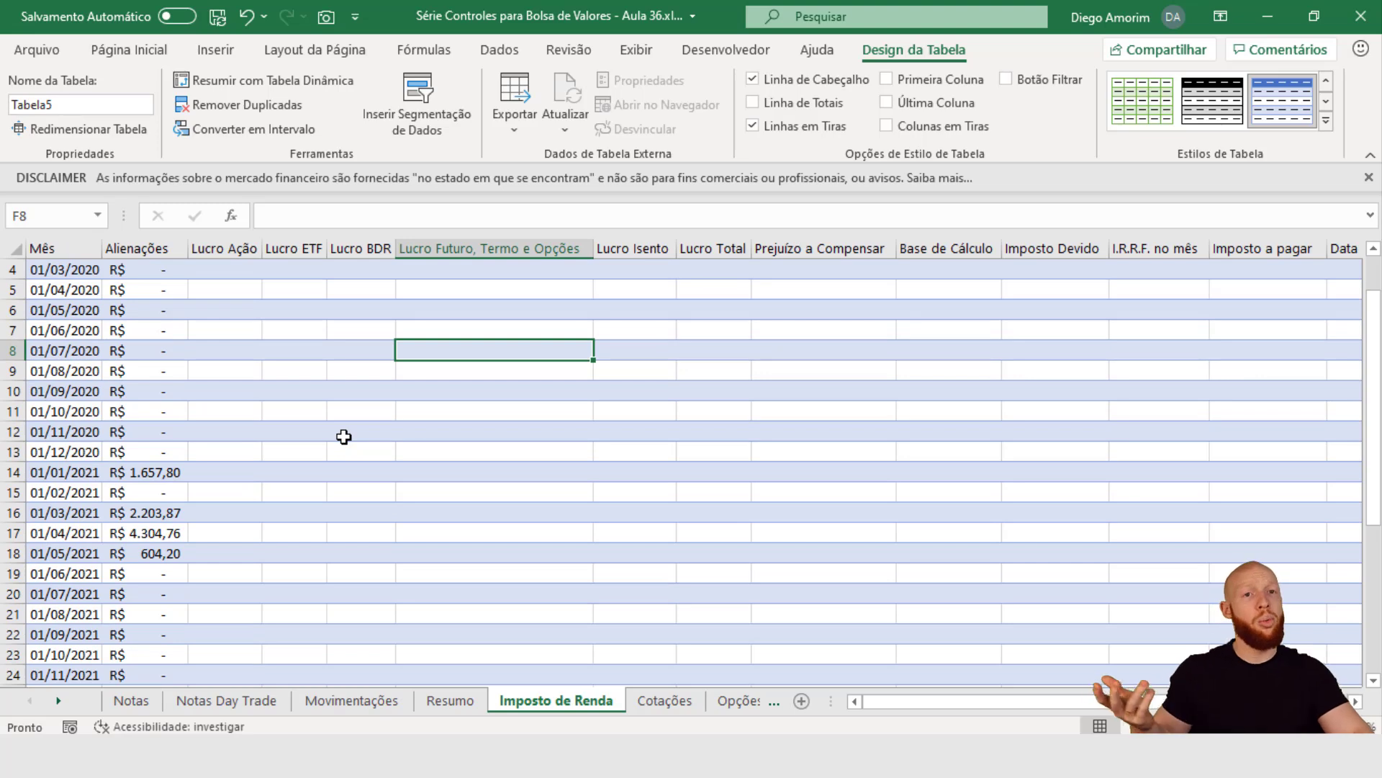
left_click(167, 473)
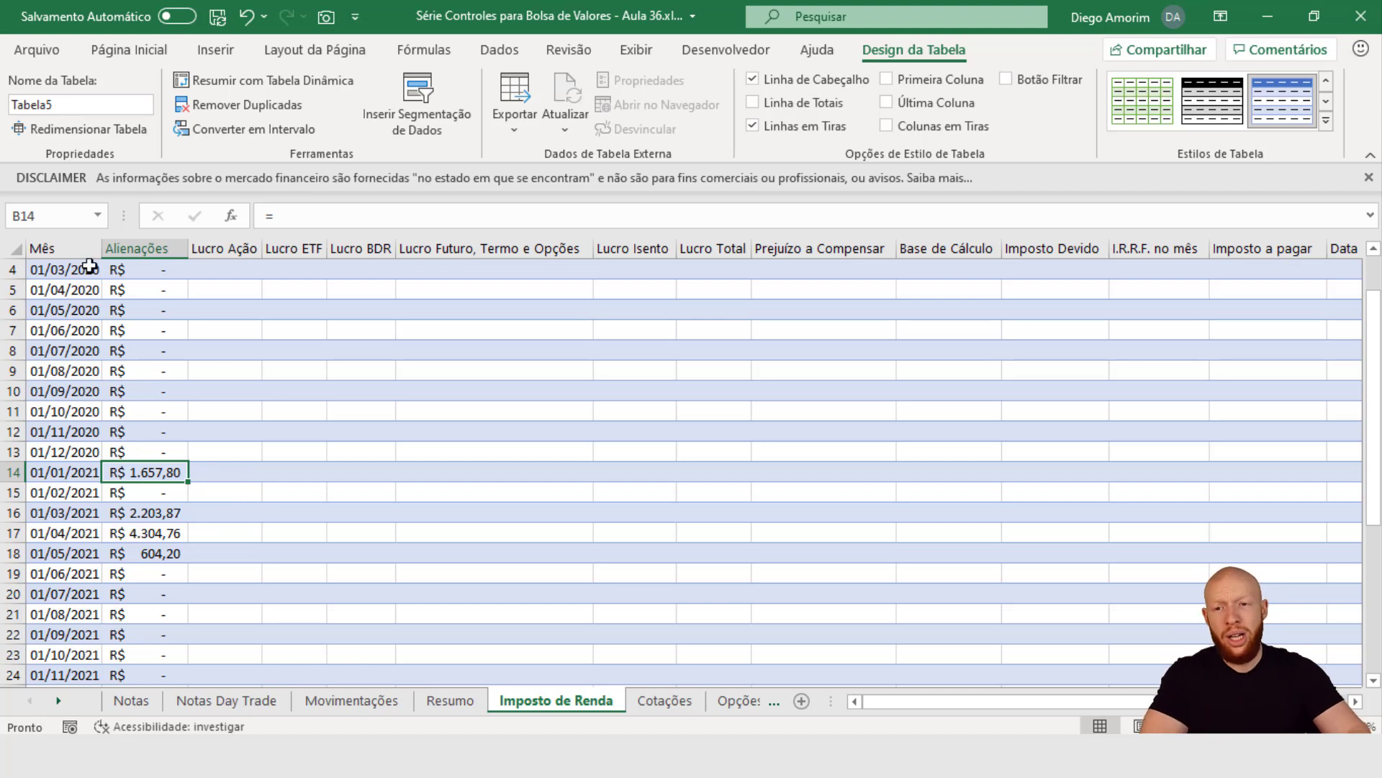
- Enter the custom number format mmm/aa for all dates in the Mês column
left_click(59, 246)
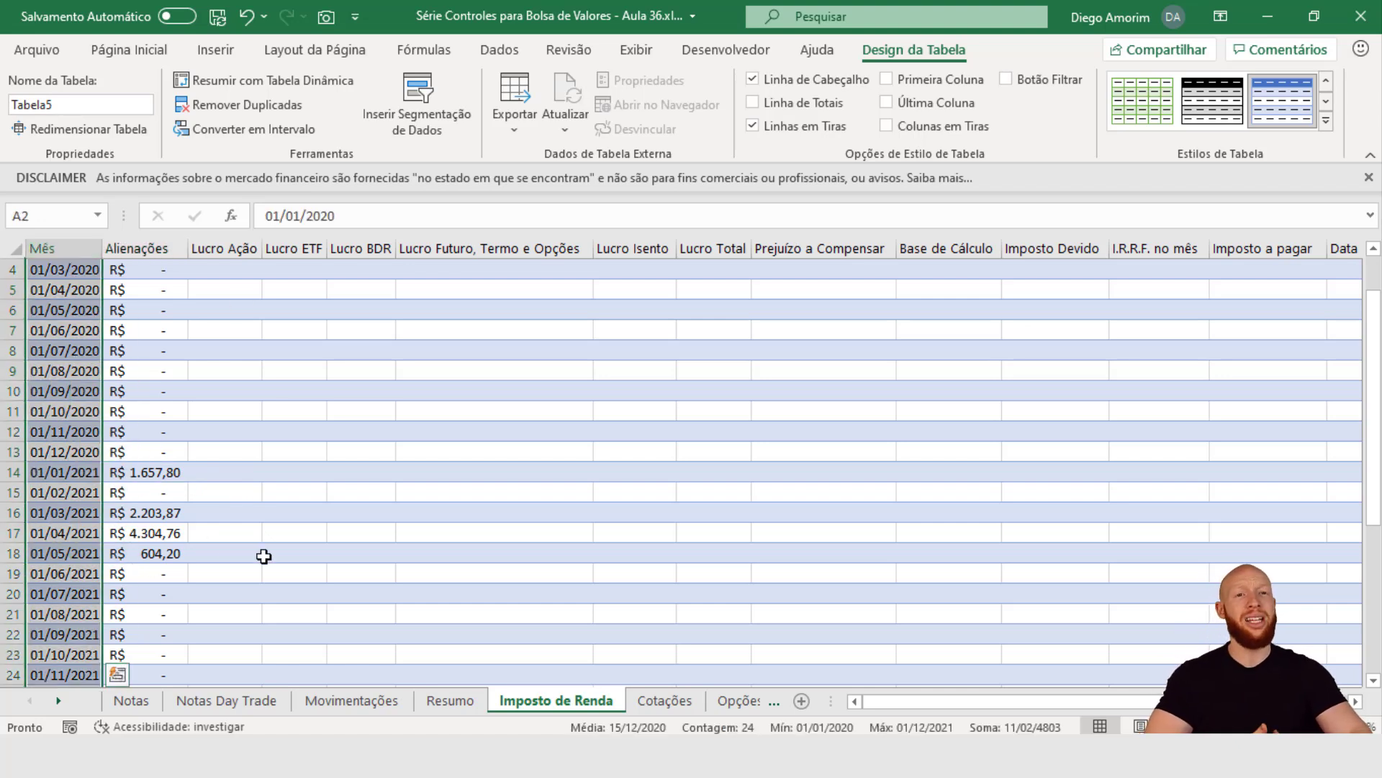
left_click(86, 473)
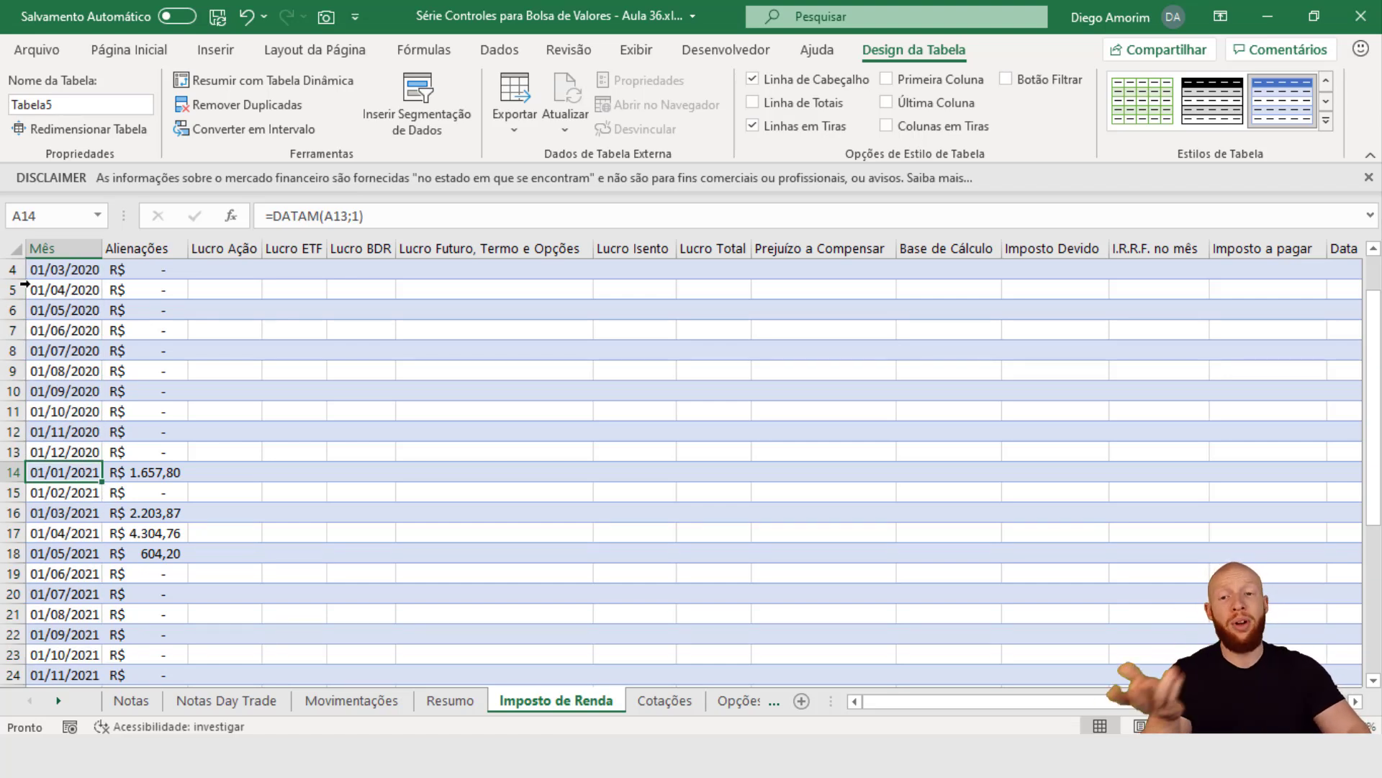
left_click(85, 248)
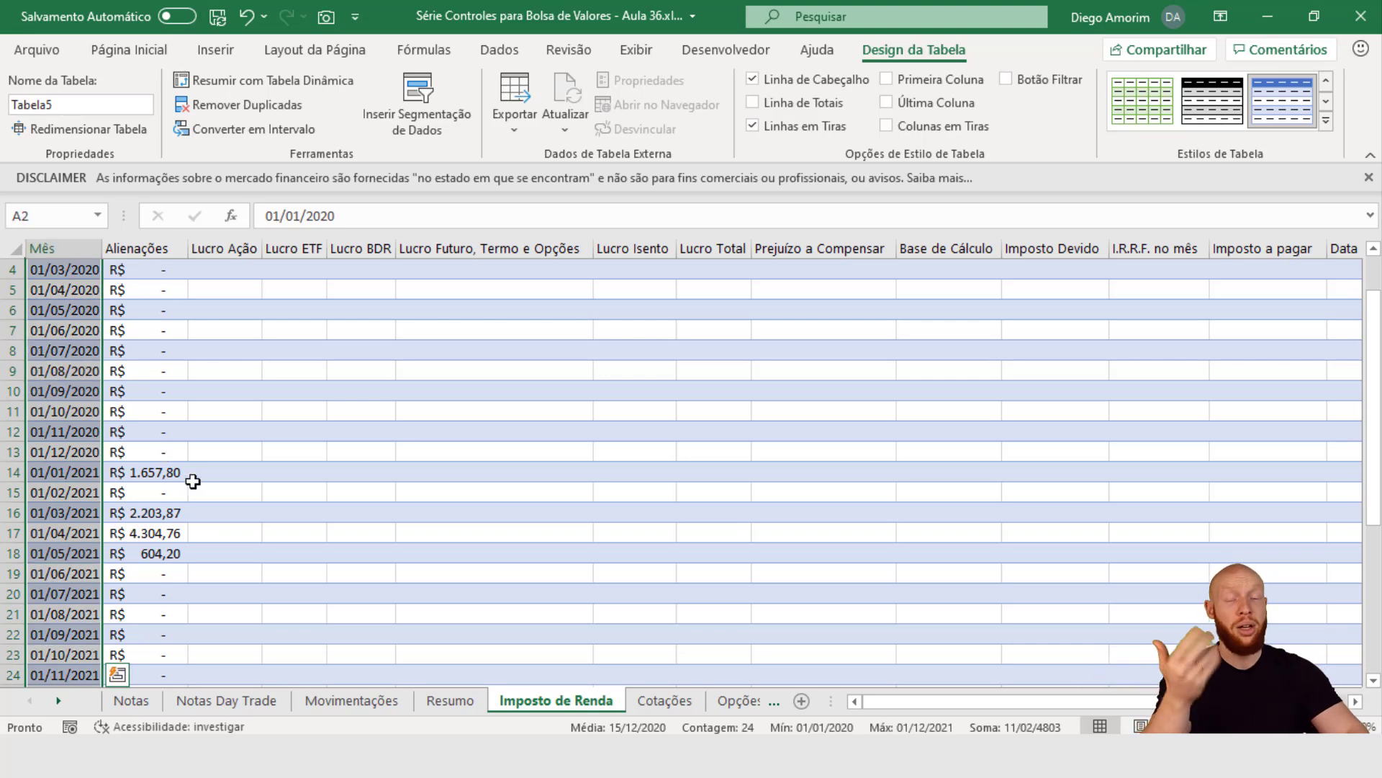
scroll(204, 490, "up", 1)
key("ctrl+1")
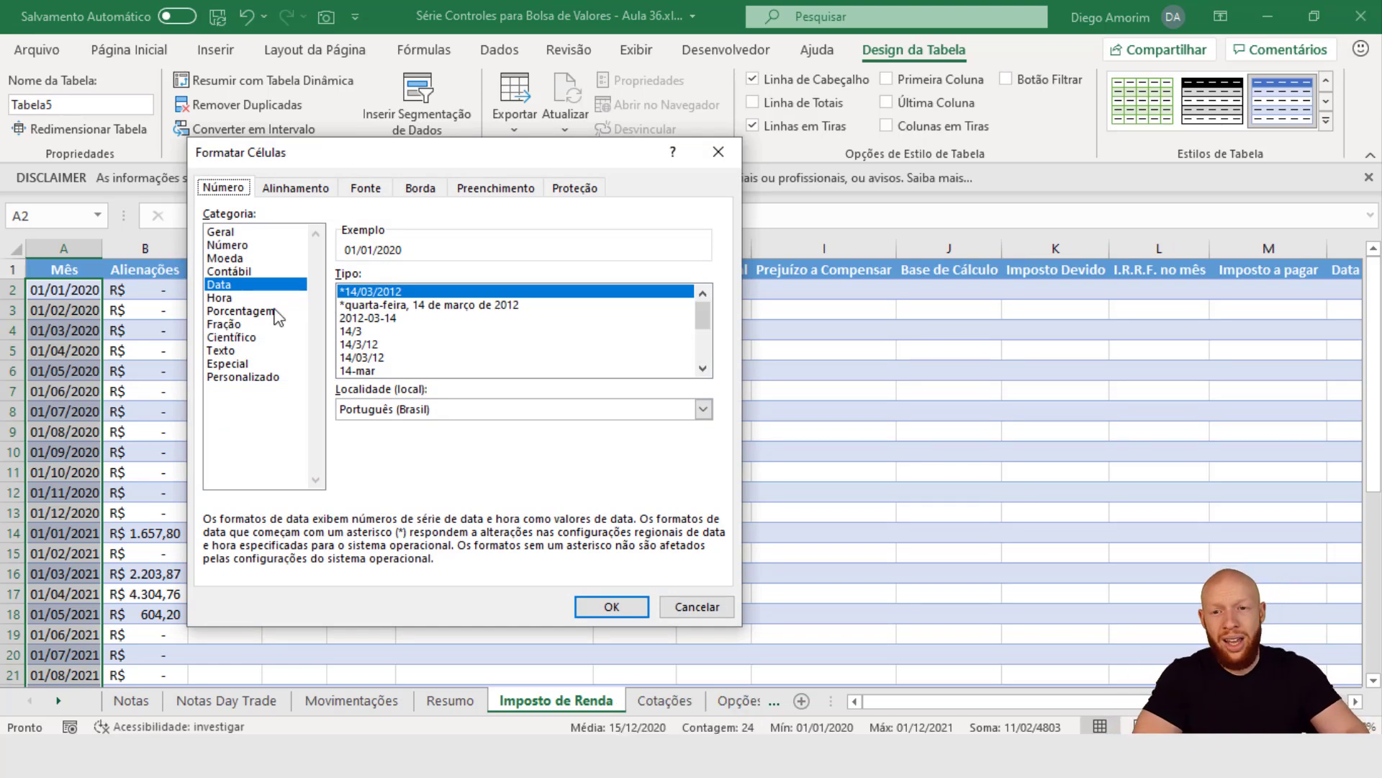
left_click(255, 377)
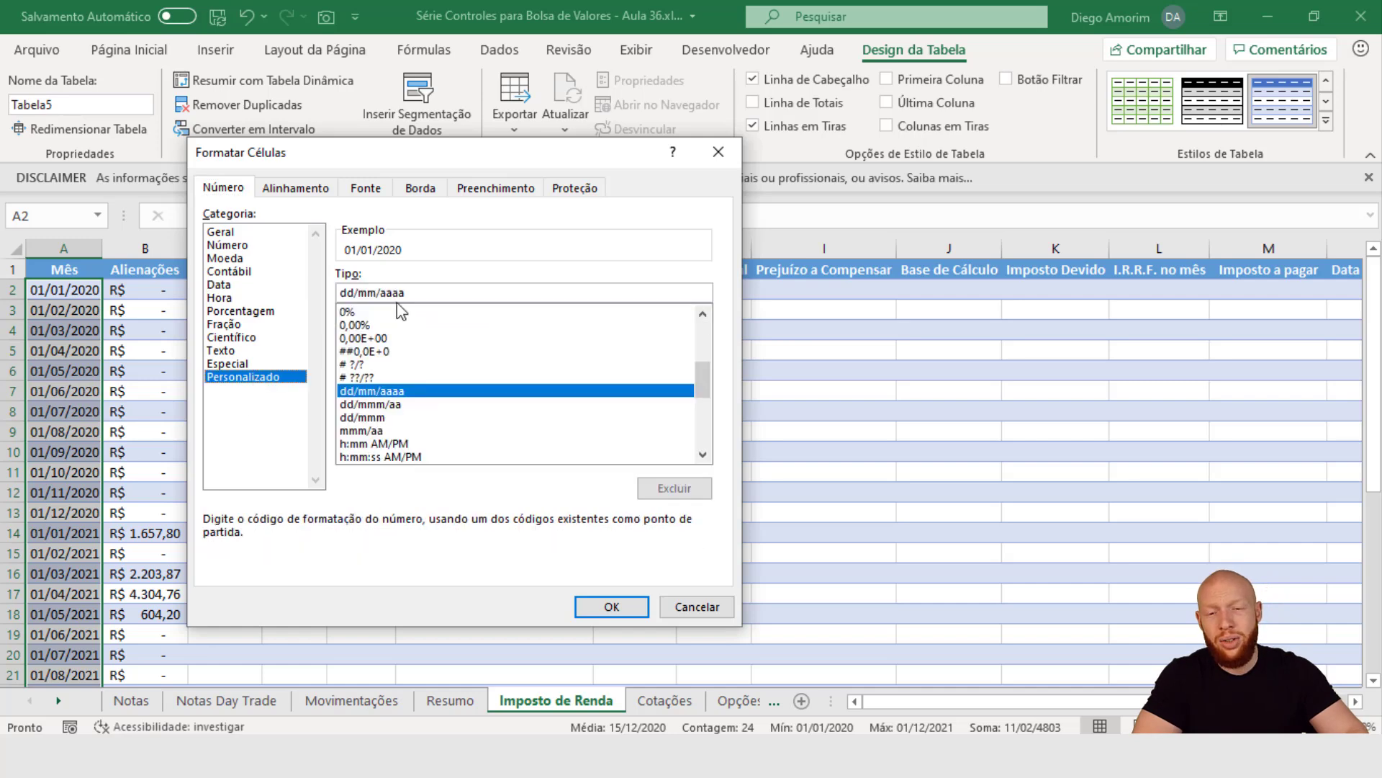
left_click_drag(423, 292, 283, 288)
type("mmm")
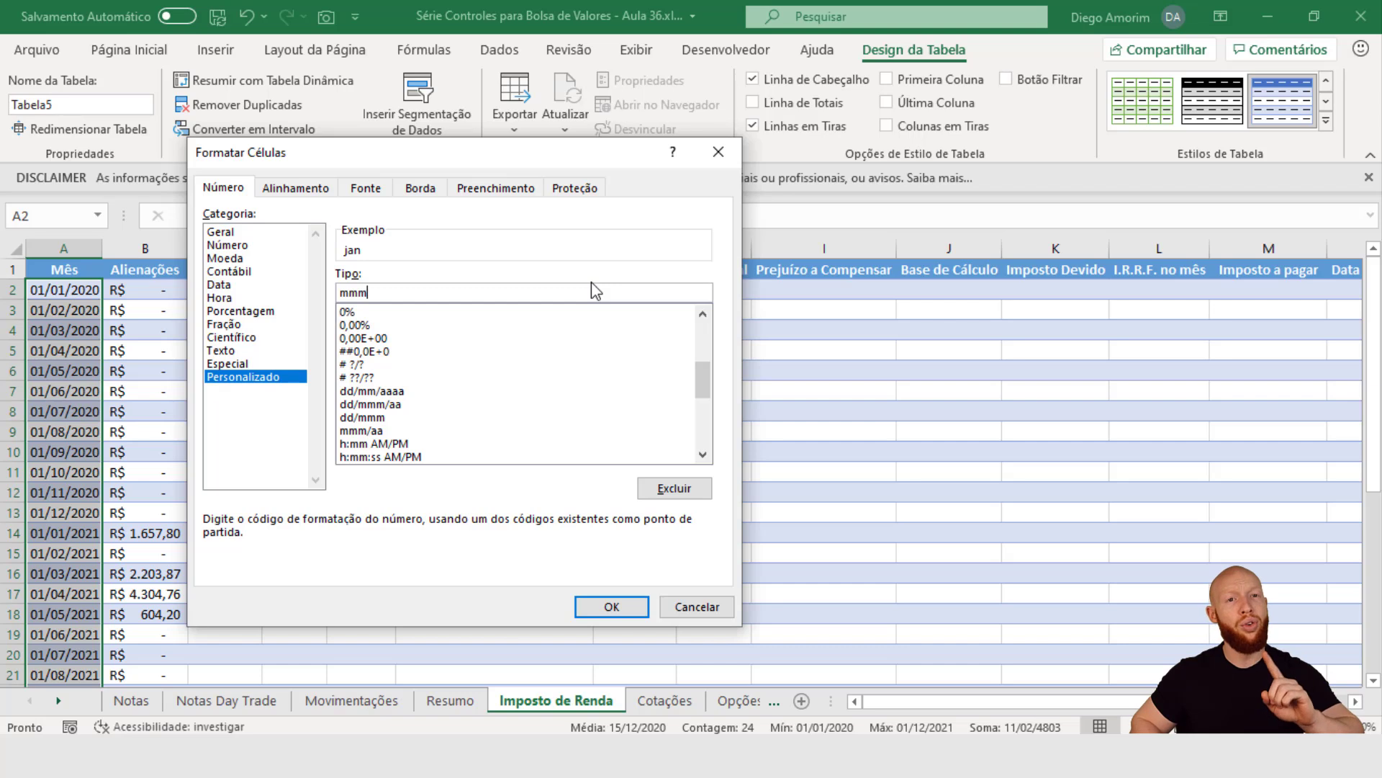
key("BackSpace")
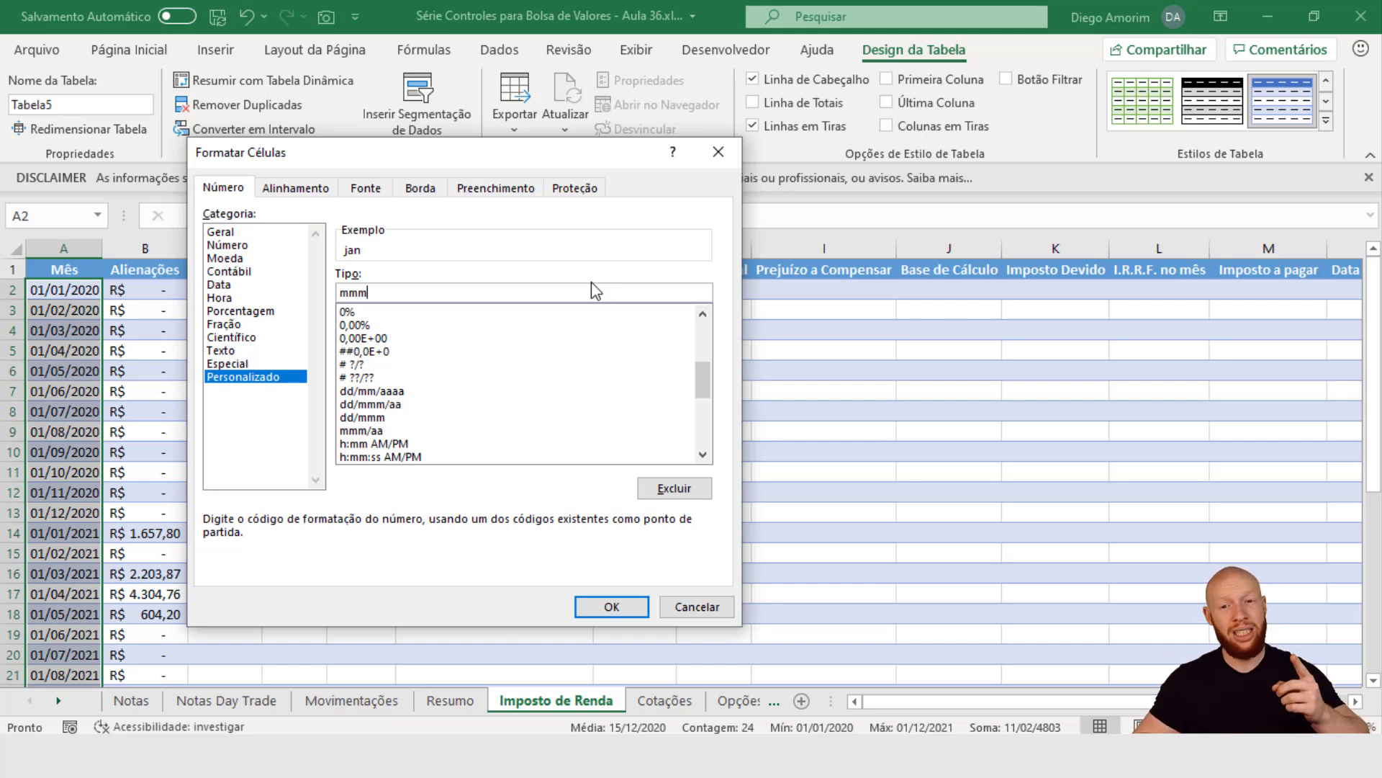
type("mm")
key("BackSpace")
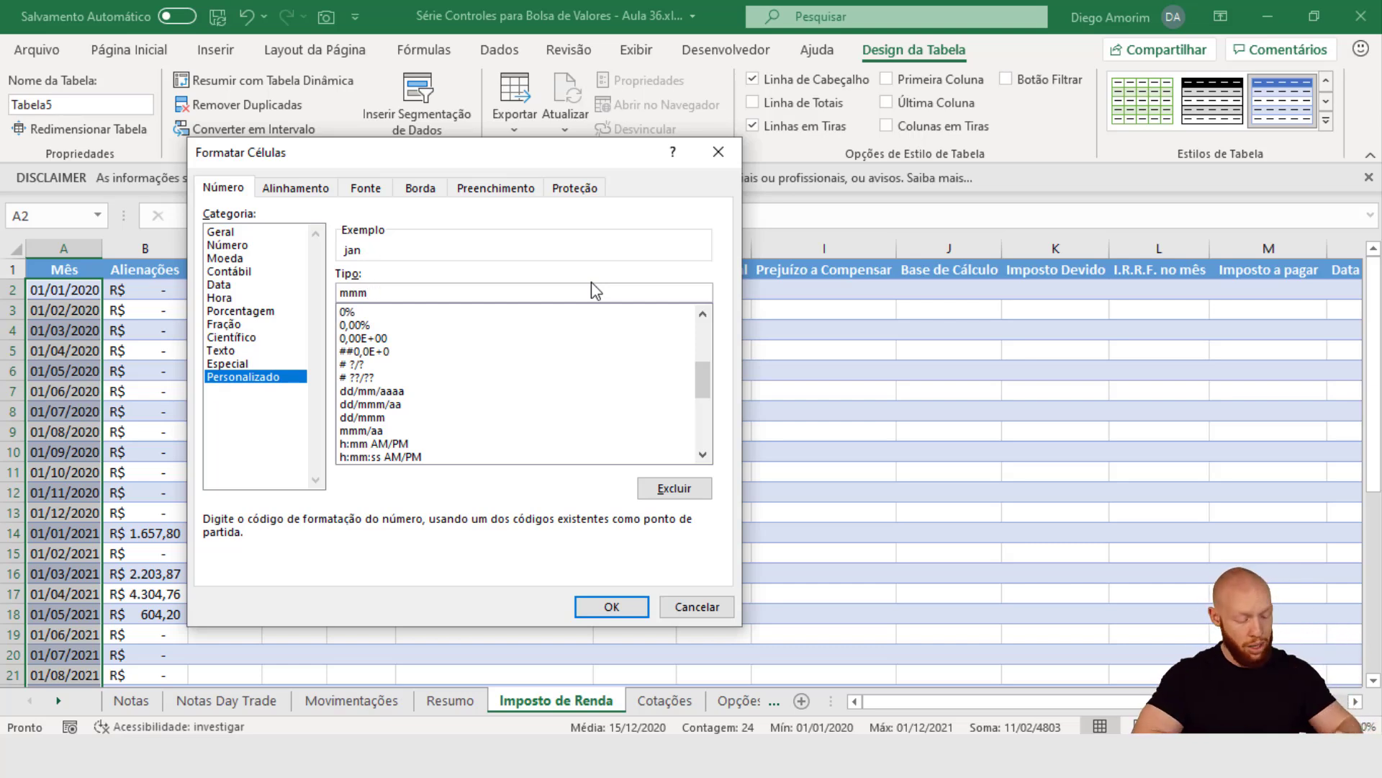
type("/aa")
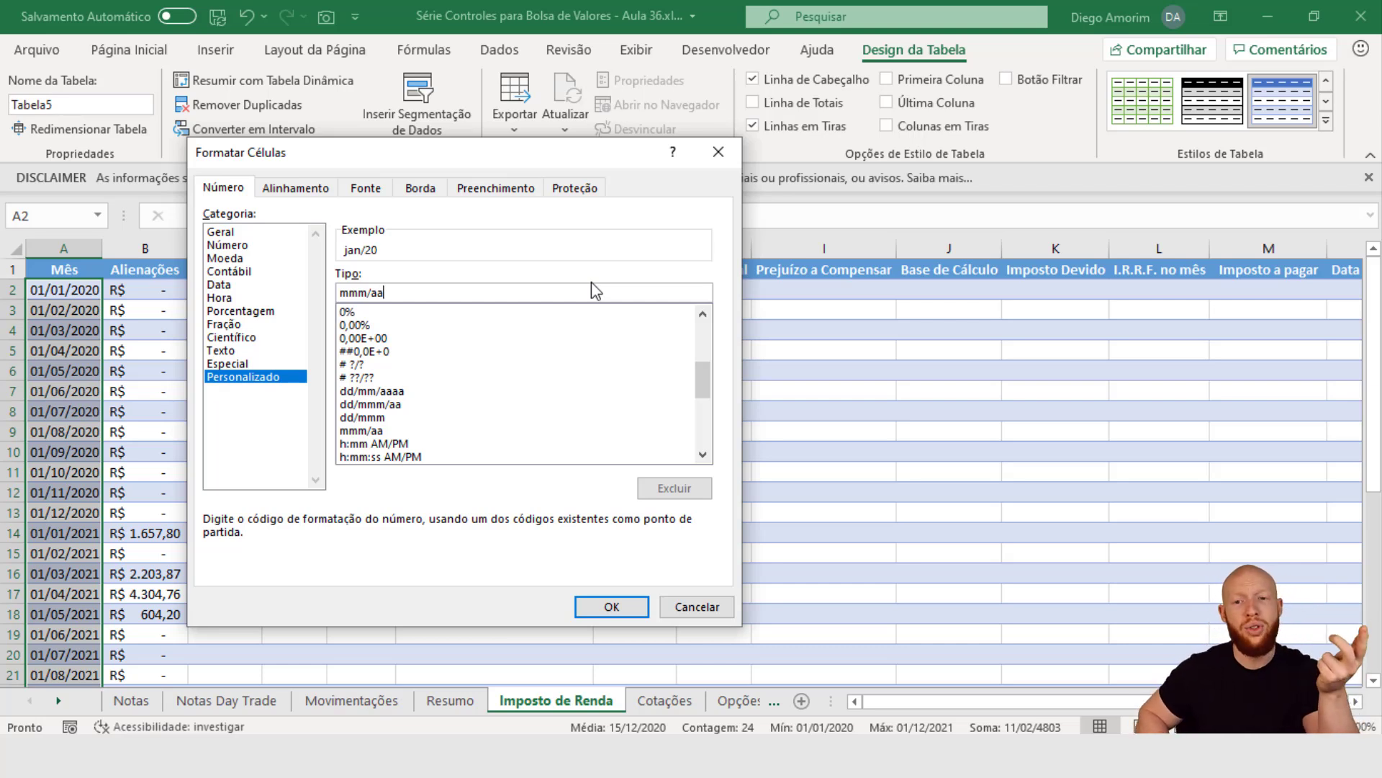
- Extend the custom format to a four-digit year, mmm/aaaa, and apply it to the Mês dates
type("aa")
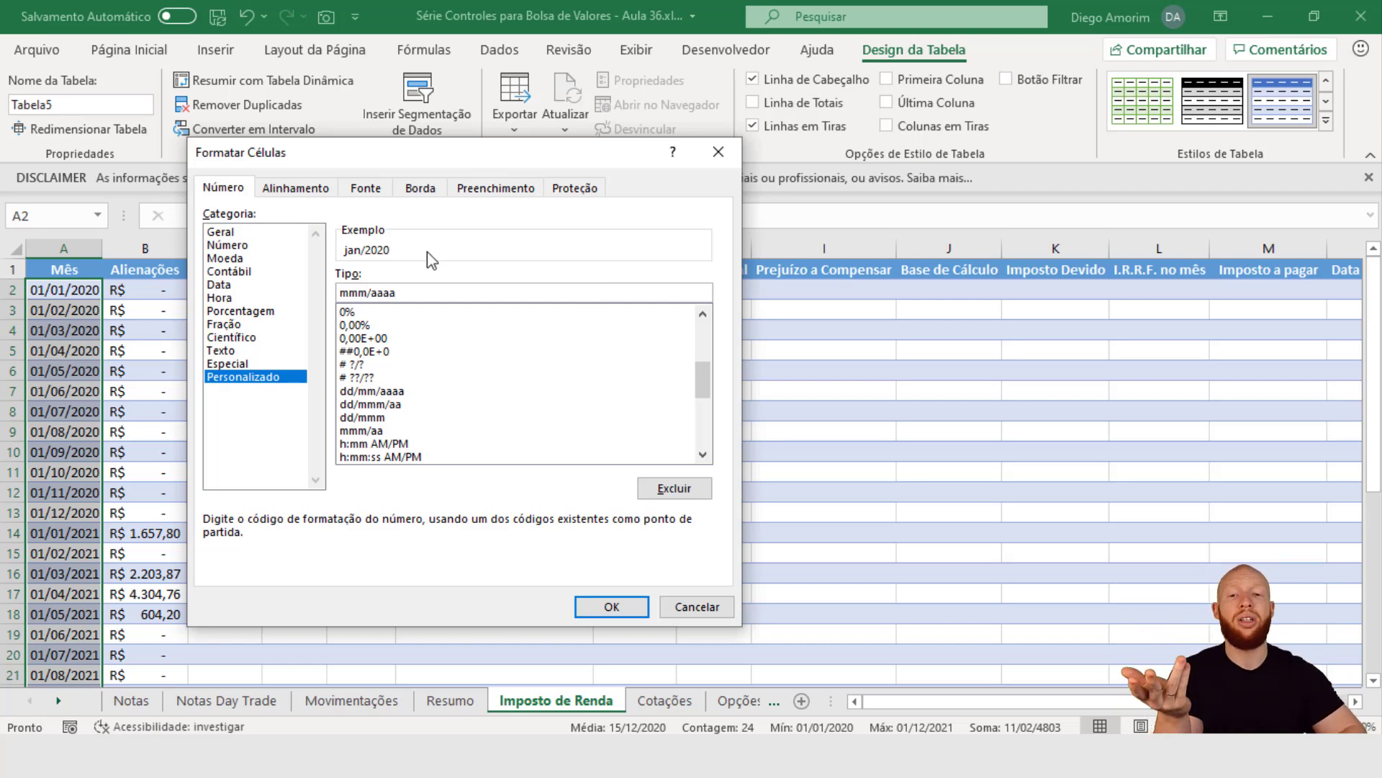
key("BackSpace")
key("BackSpace")
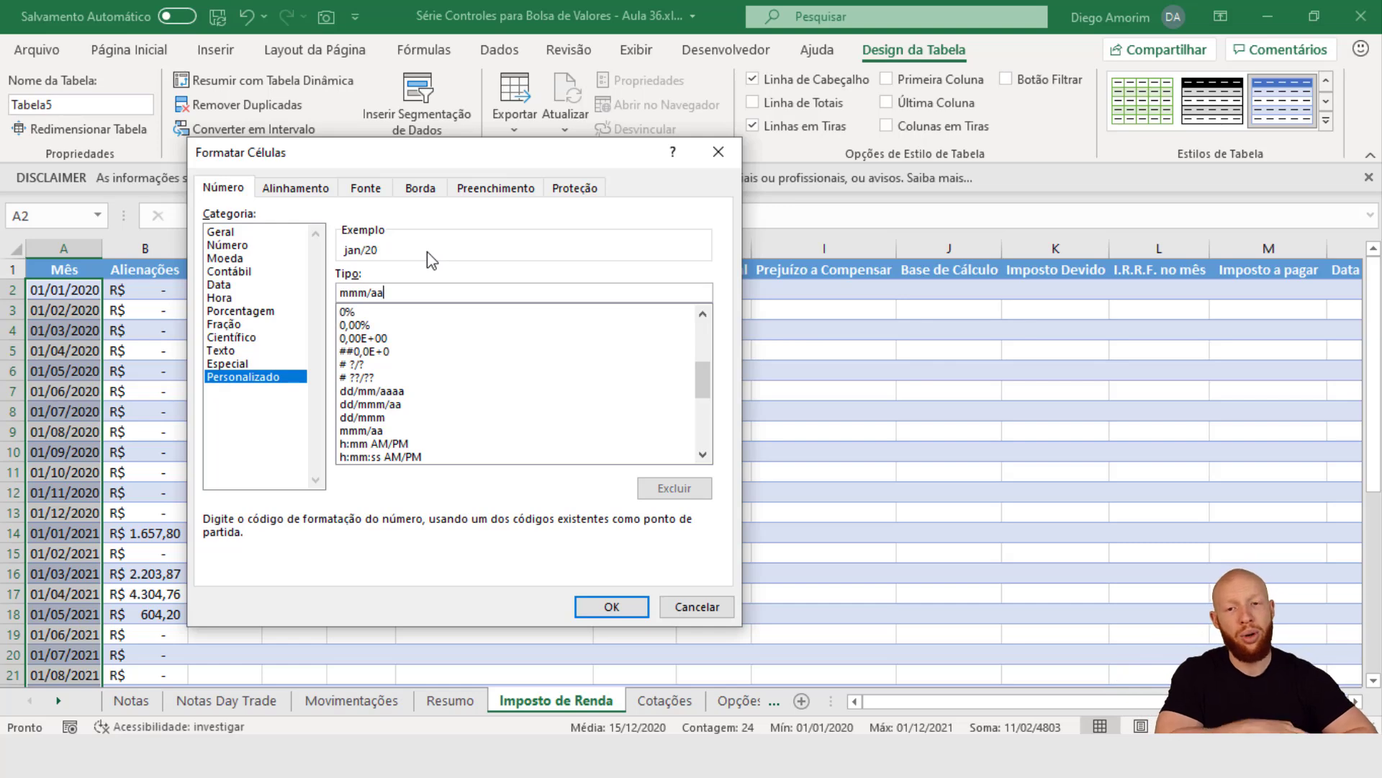
type("aa")
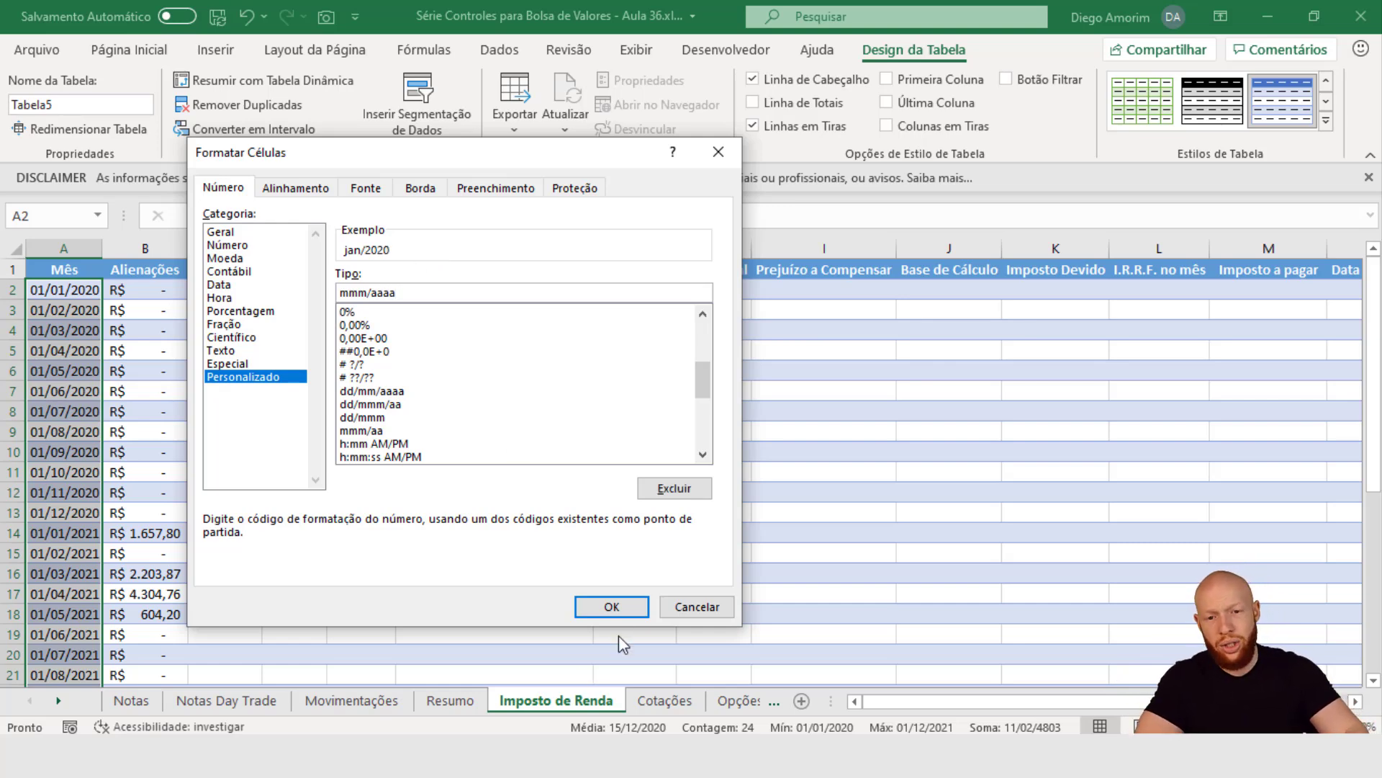
left_click(613, 608)
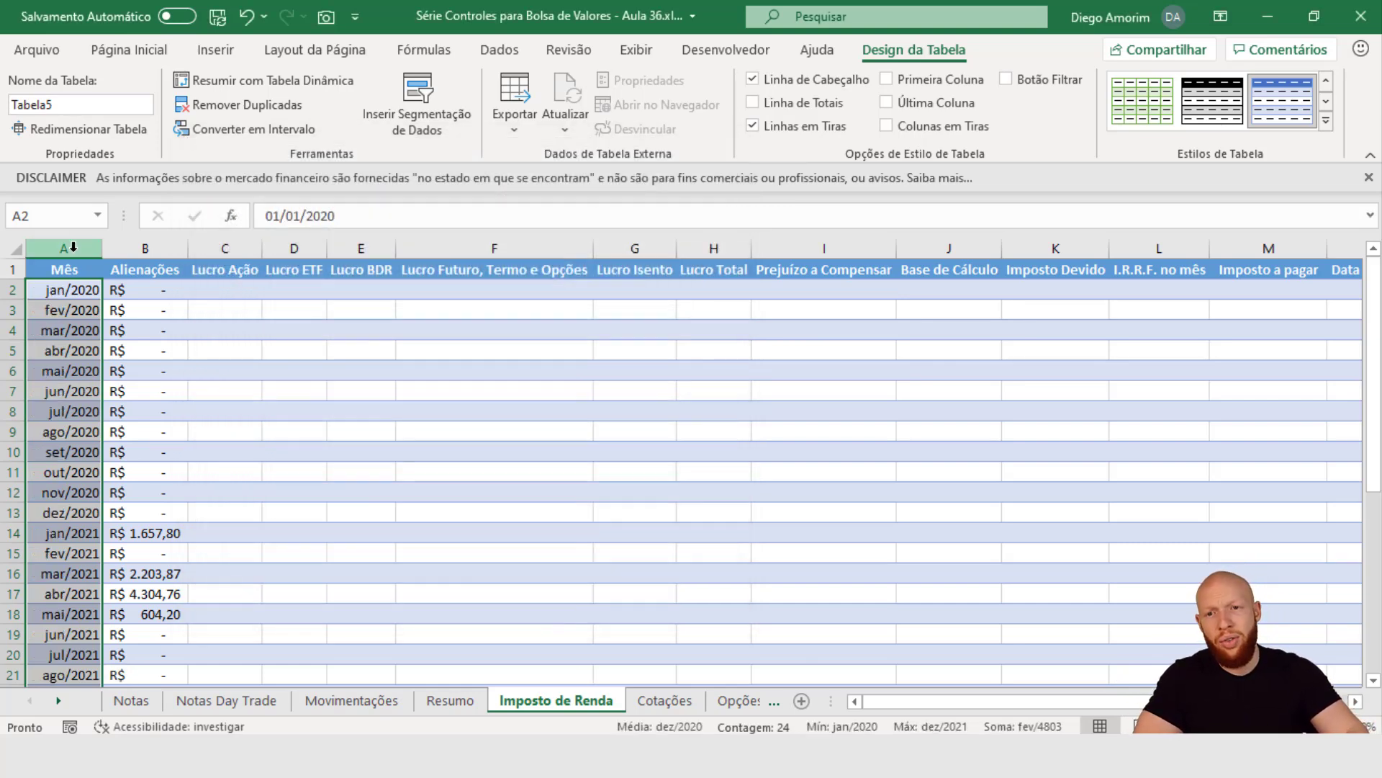
- Center the contents of the entire Mês column horizontally
left_click(65, 248)
left_click(126, 53)
left_click(413, 120)
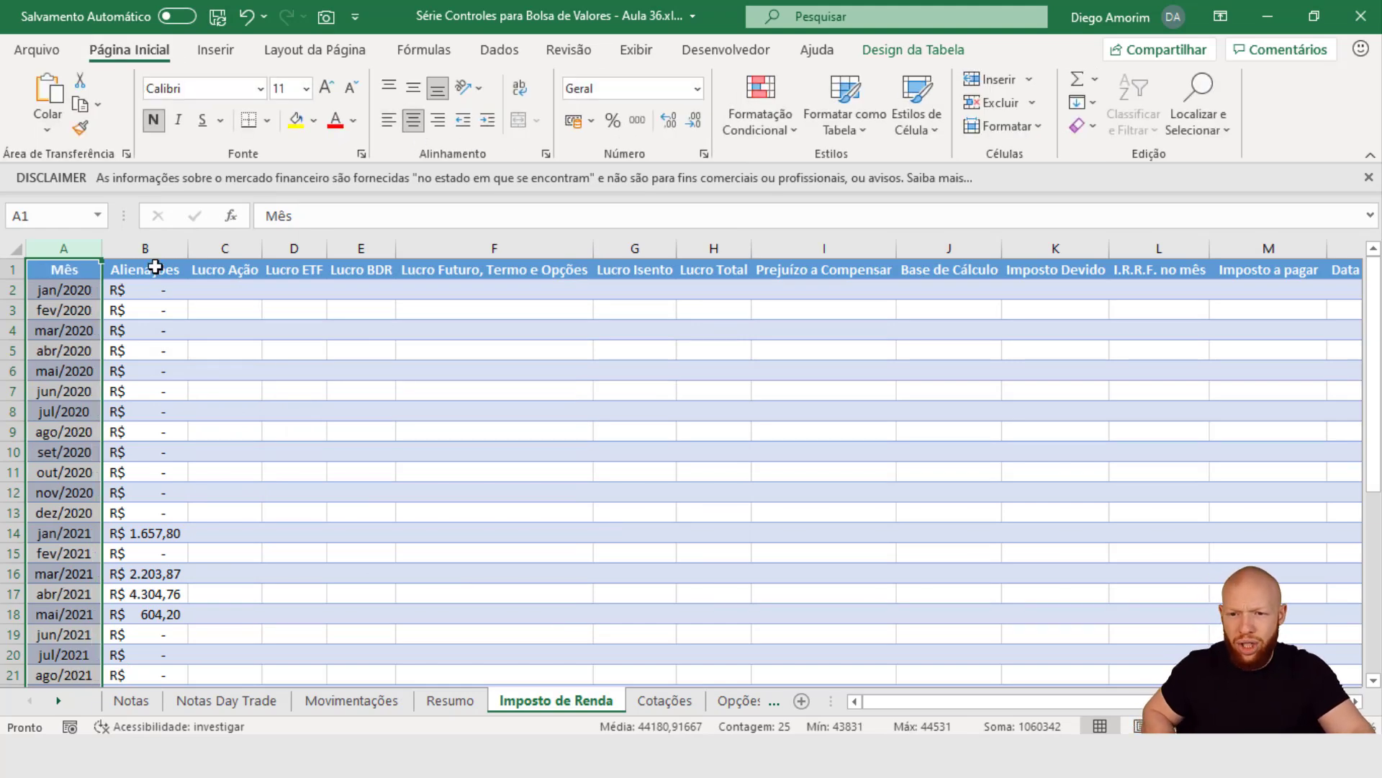
- Apply the custom number format mmm/aa to the entire Mês column
key("ctrl+1")
left_click(277, 377)
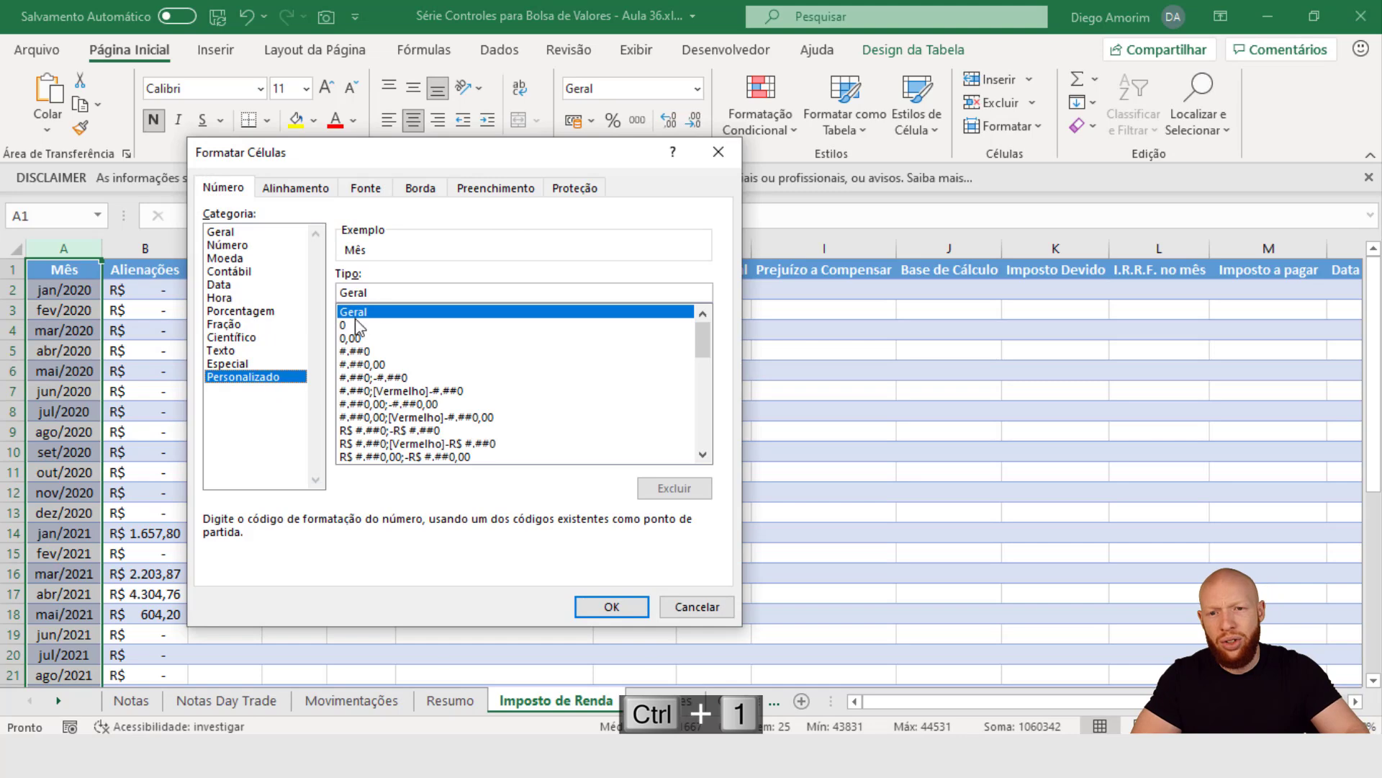
double_click(394, 293)
type("mmm")
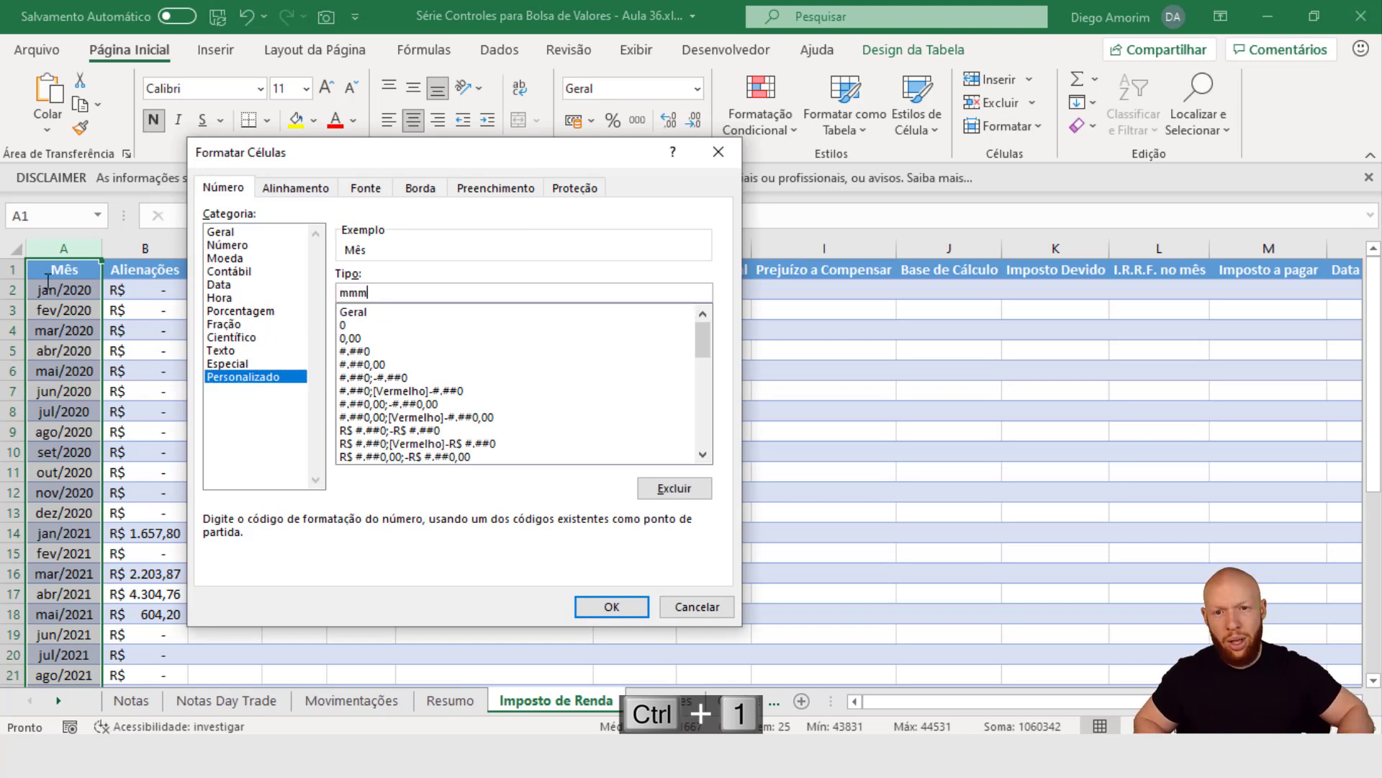
type("/aa")
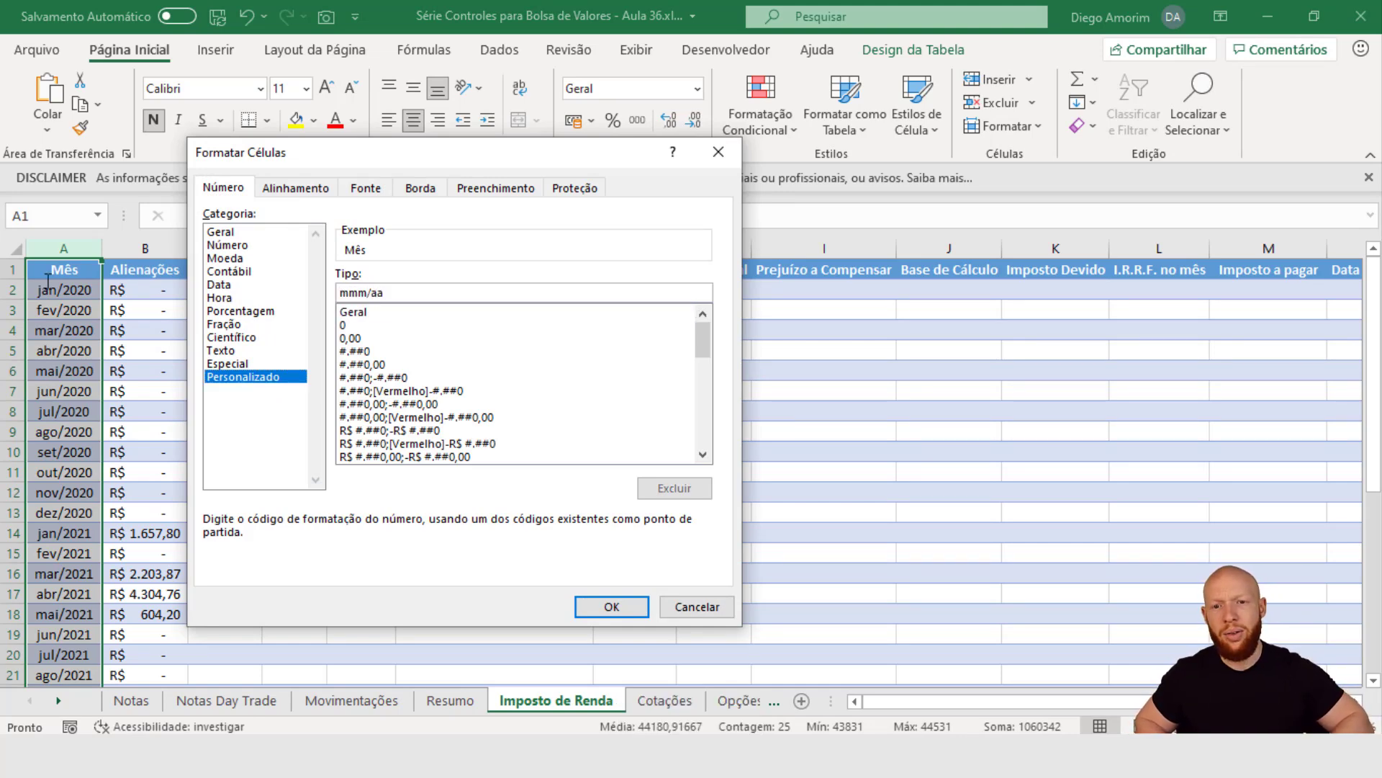
key("Return")
left_click(62, 350)
left_click(238, 410)
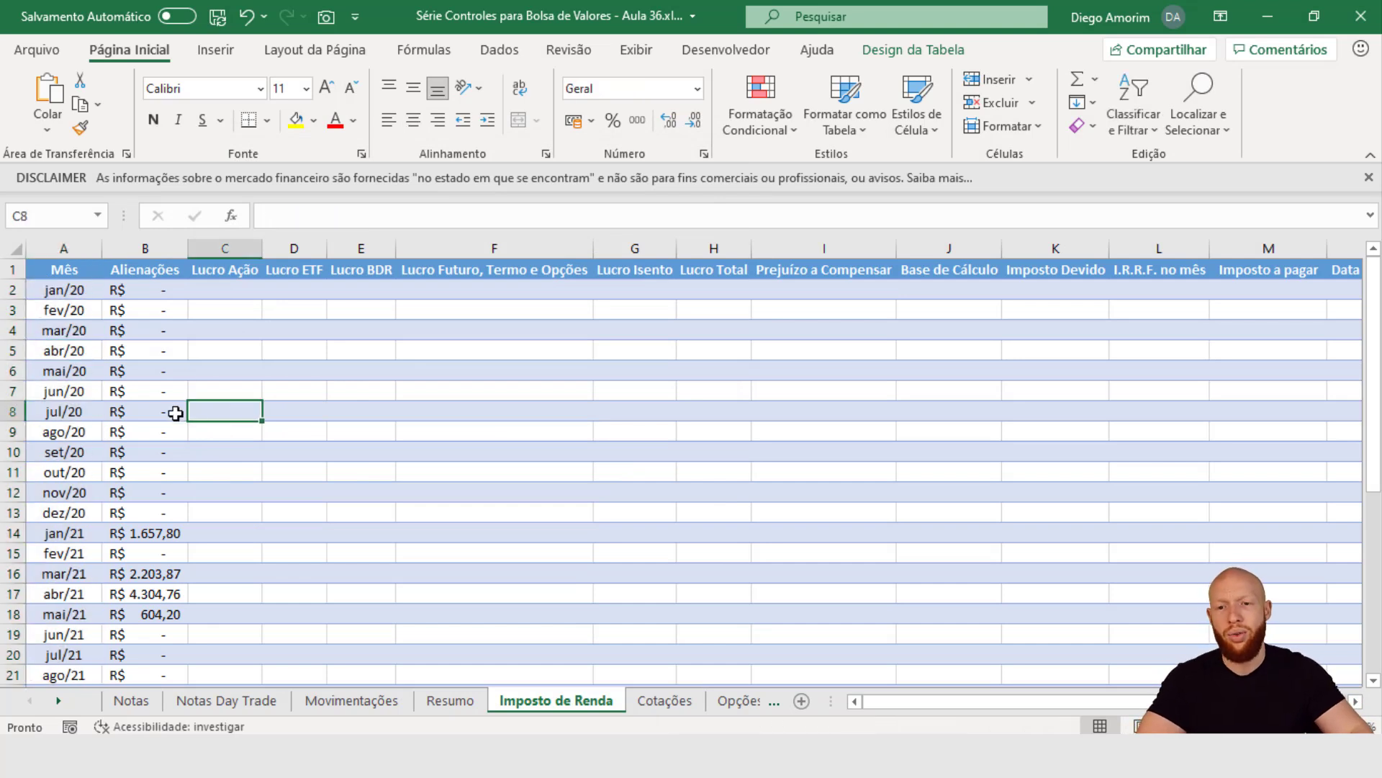
- Examine the Alienações entries for July 2020 and January 2021 and the date formula behind the January 2021 month
left_click(175, 412)
scroll(171, 411, "down", 1)
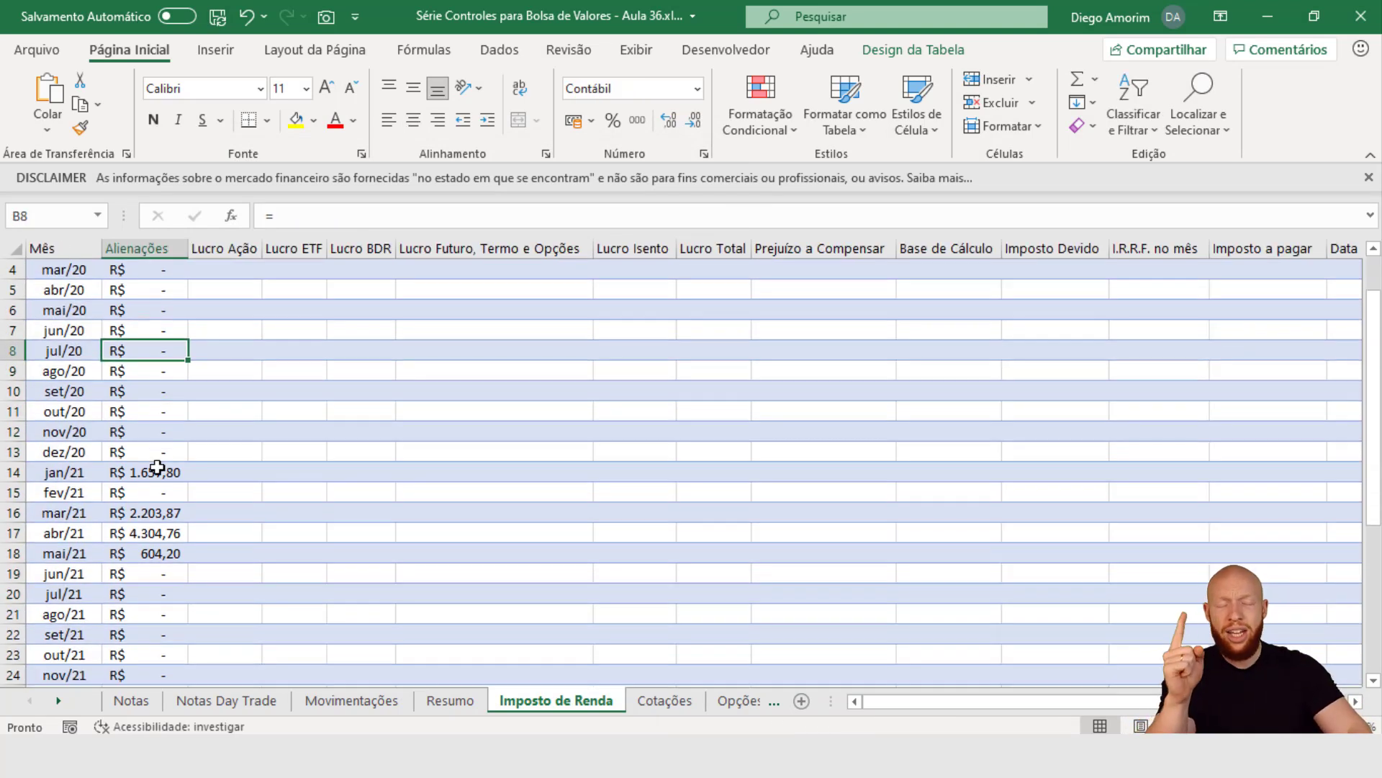
left_click(162, 472)
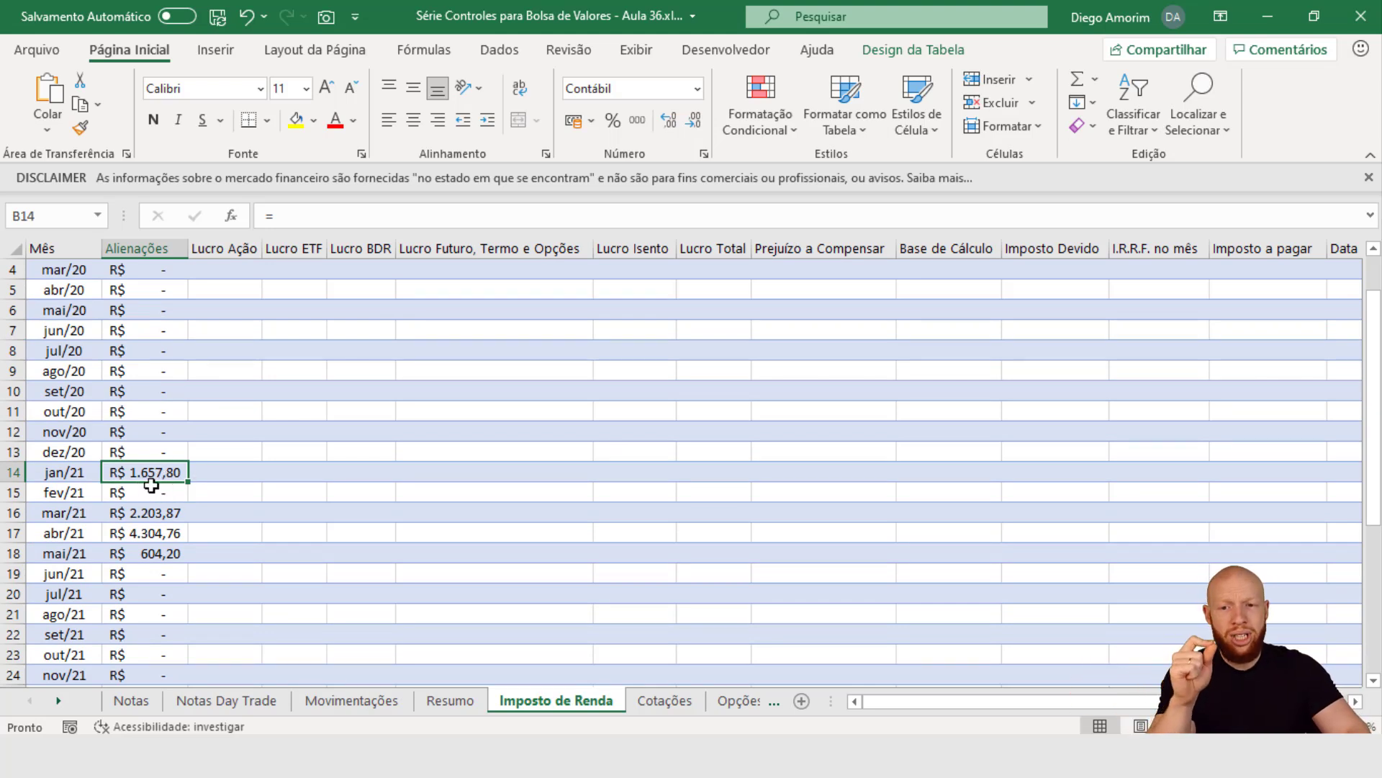
left_click(76, 475)
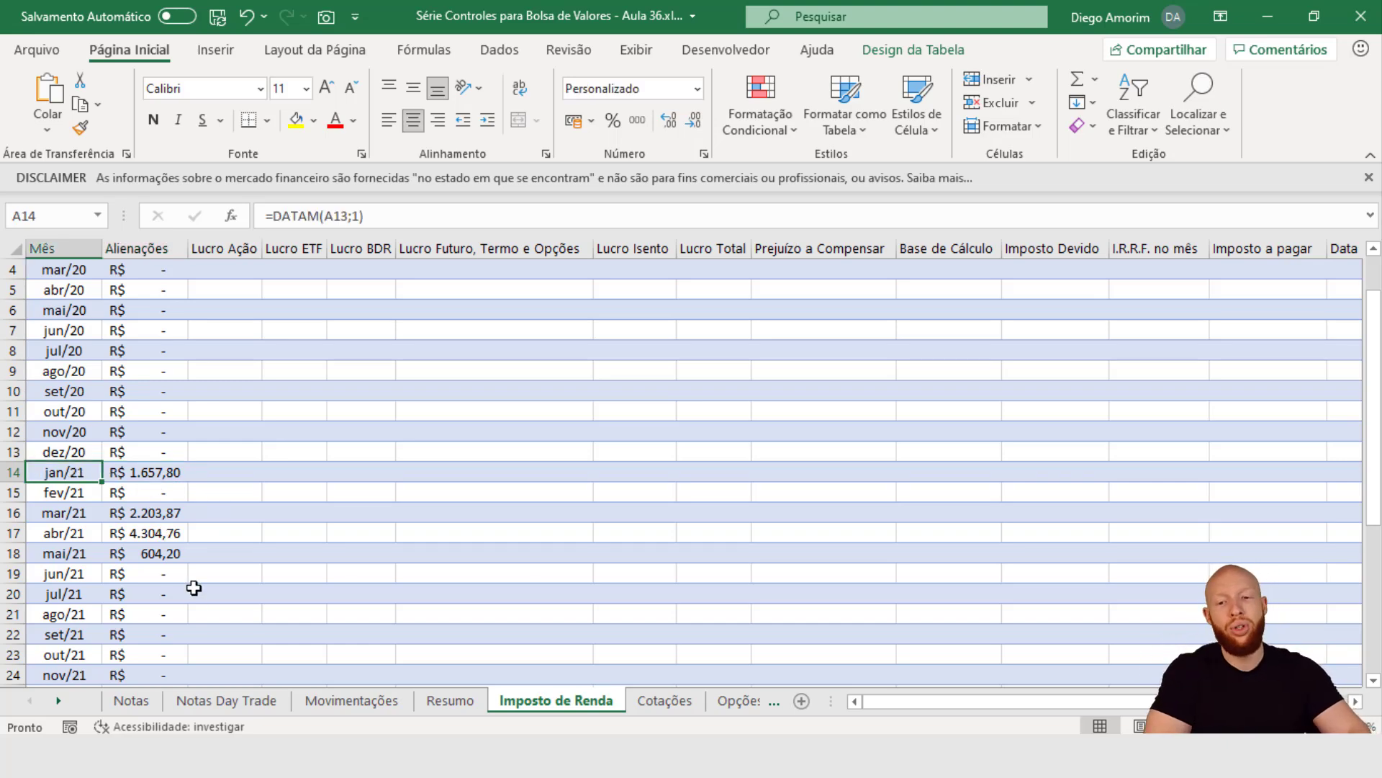
- Filter the Data Pregão column of the Notas sheet to show only January 2021 trades
left_click(131, 700)
left_click(385, 271)
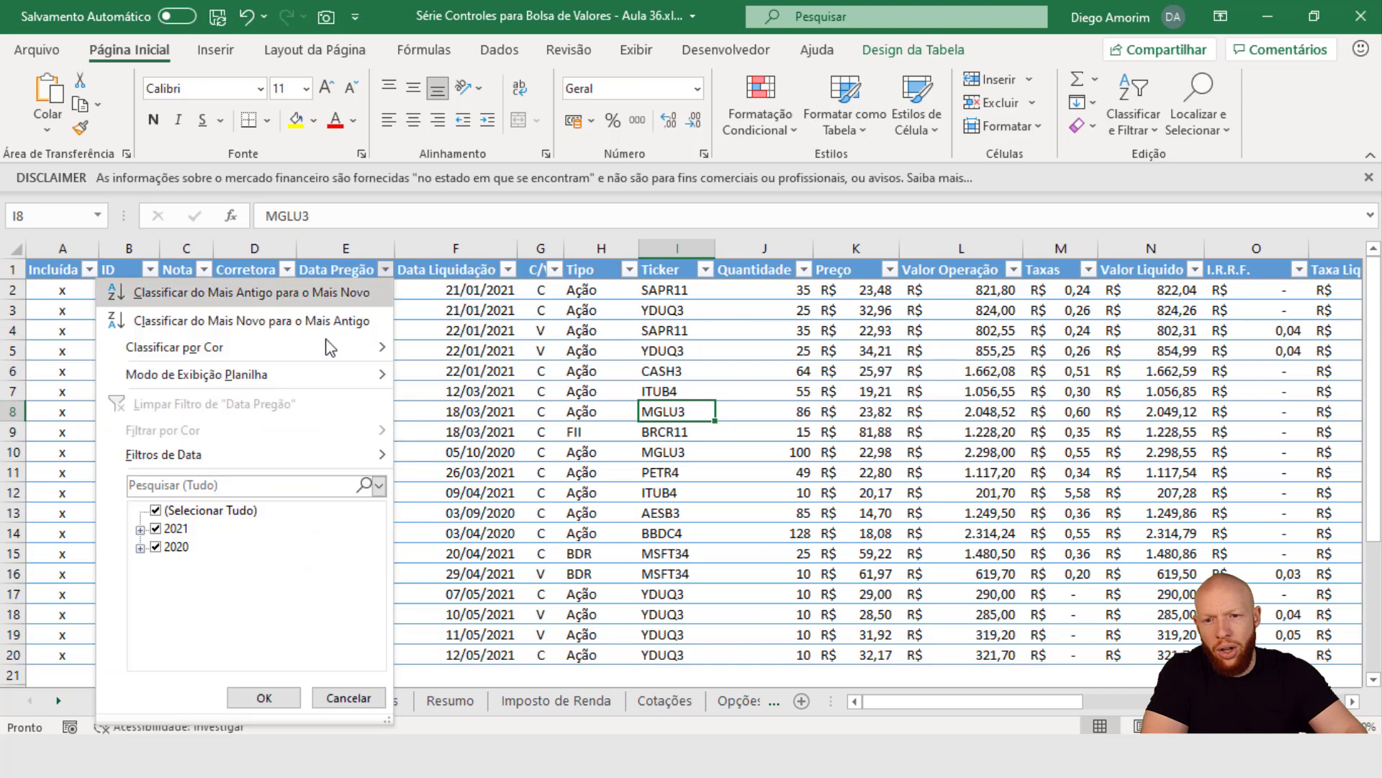
left_click(157, 512)
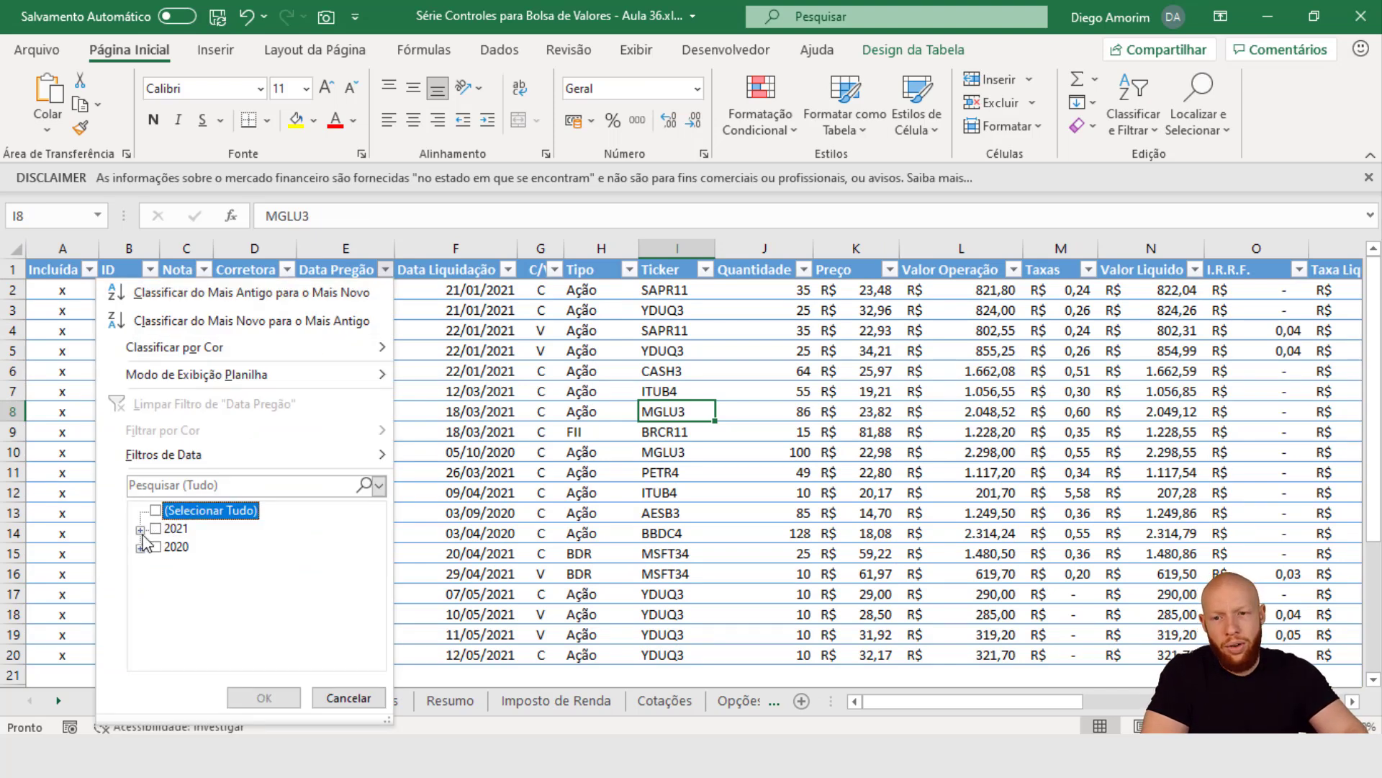
left_click(140, 530)
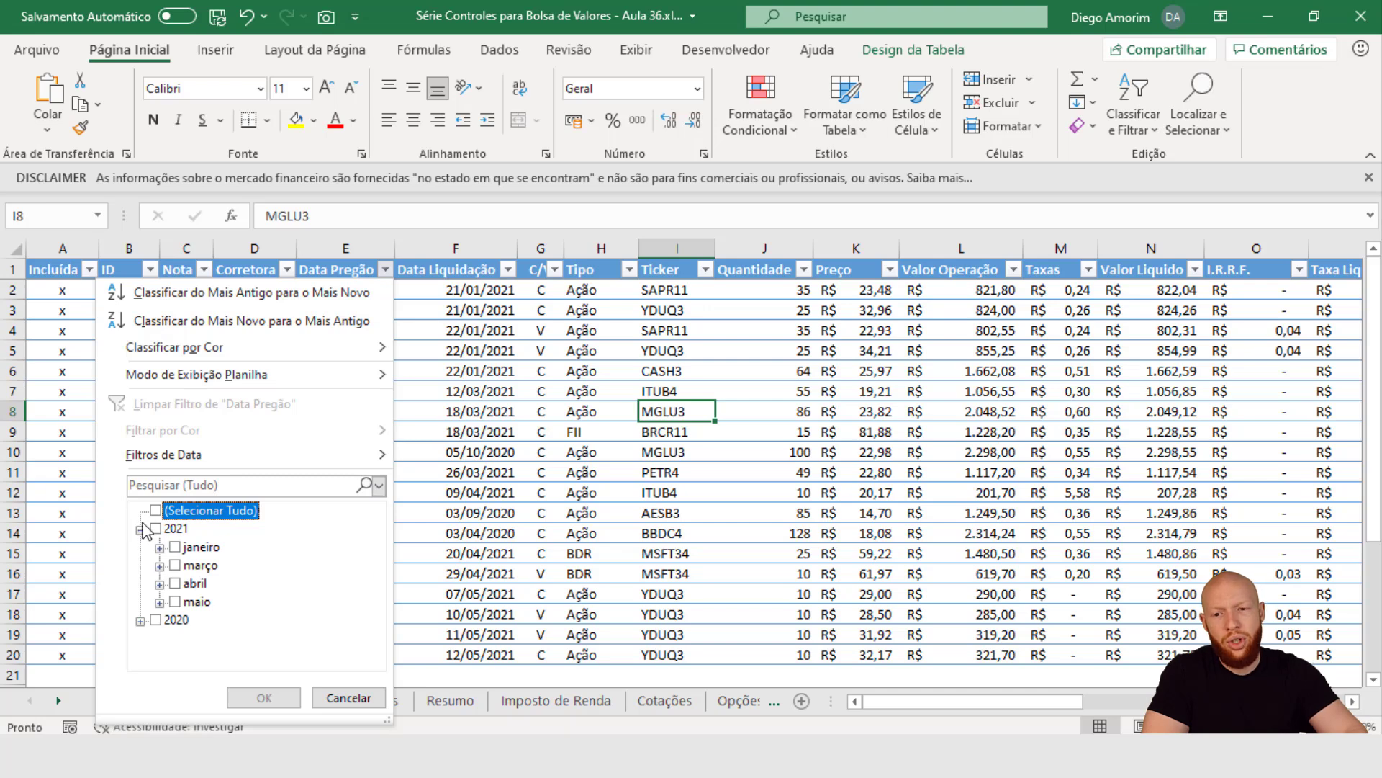
left_click(180, 548)
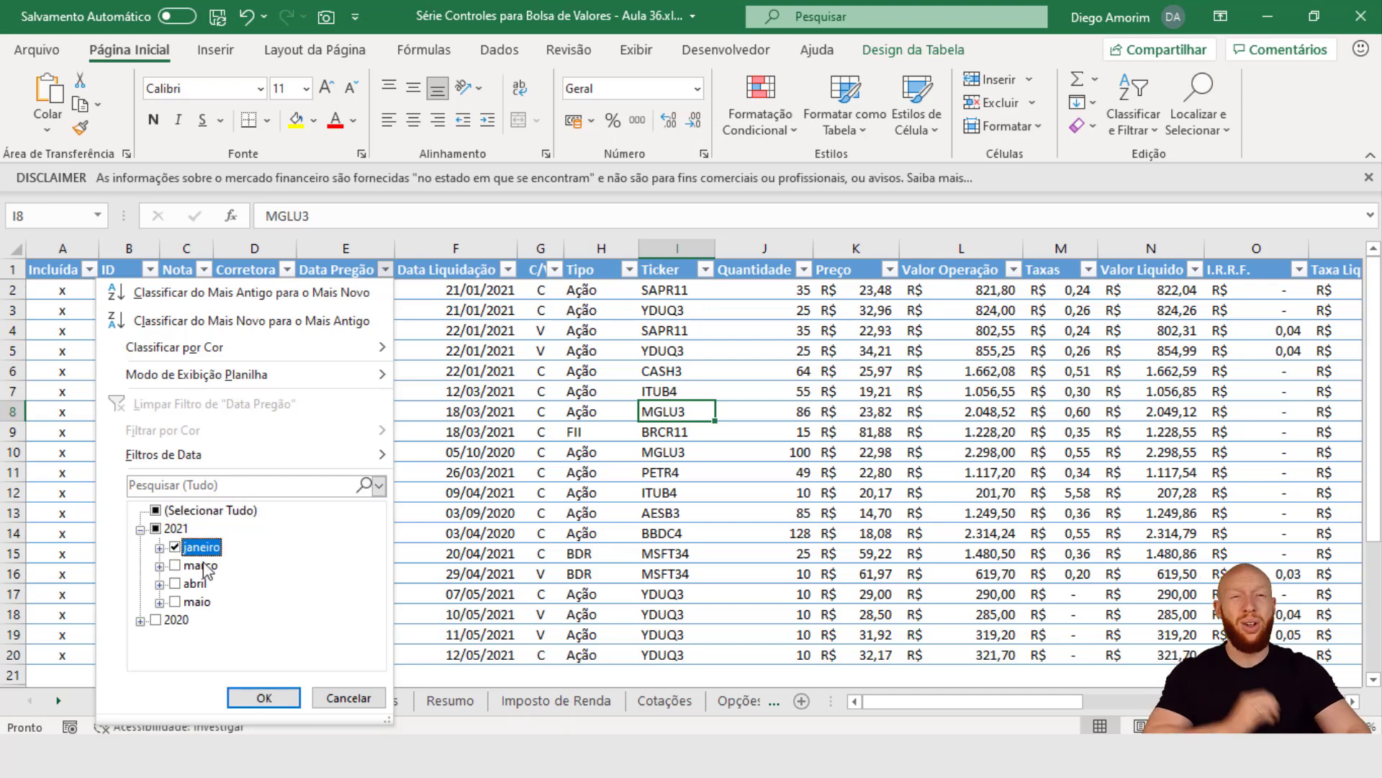
left_click(264, 697)
- Filter the C/V column of the Notas sheet to show only V entries
left_click(554, 270)
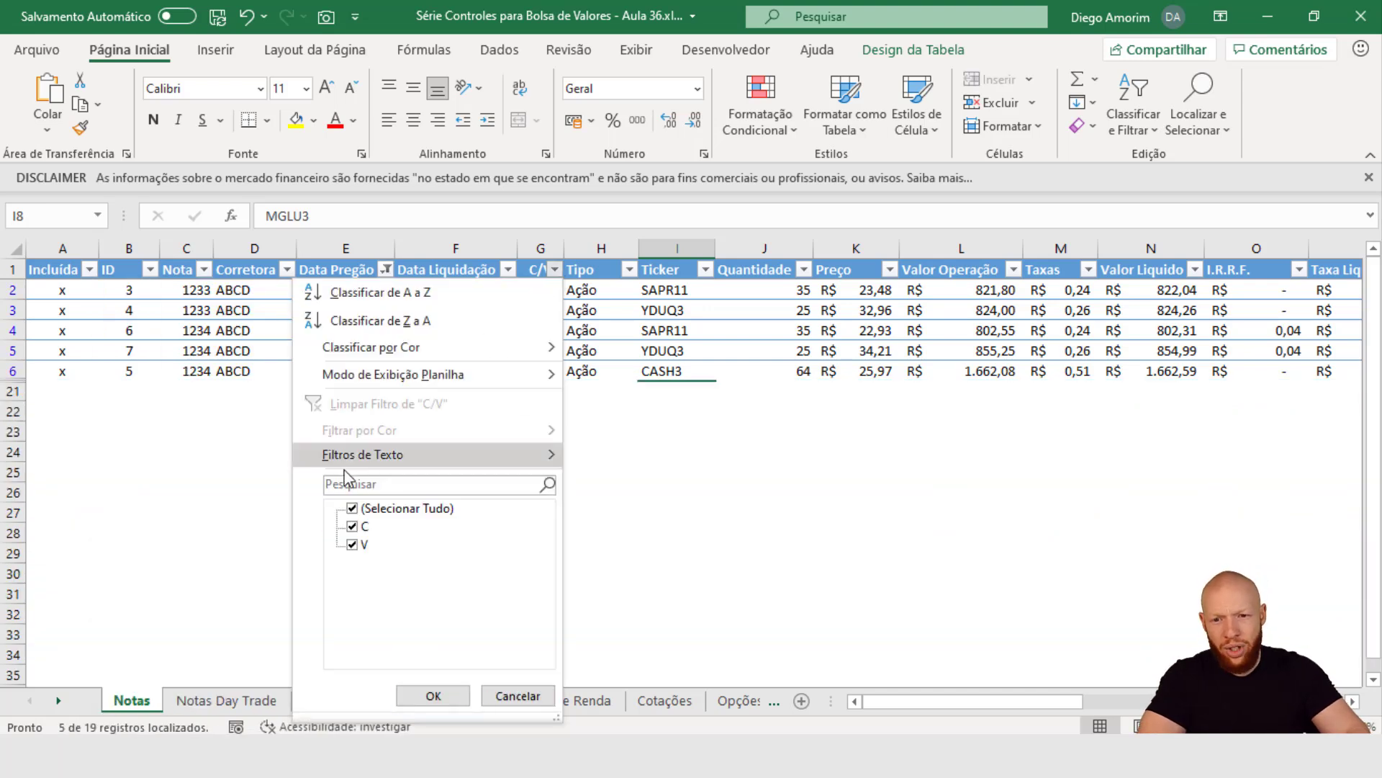
left_click(366, 508)
left_click(352, 545)
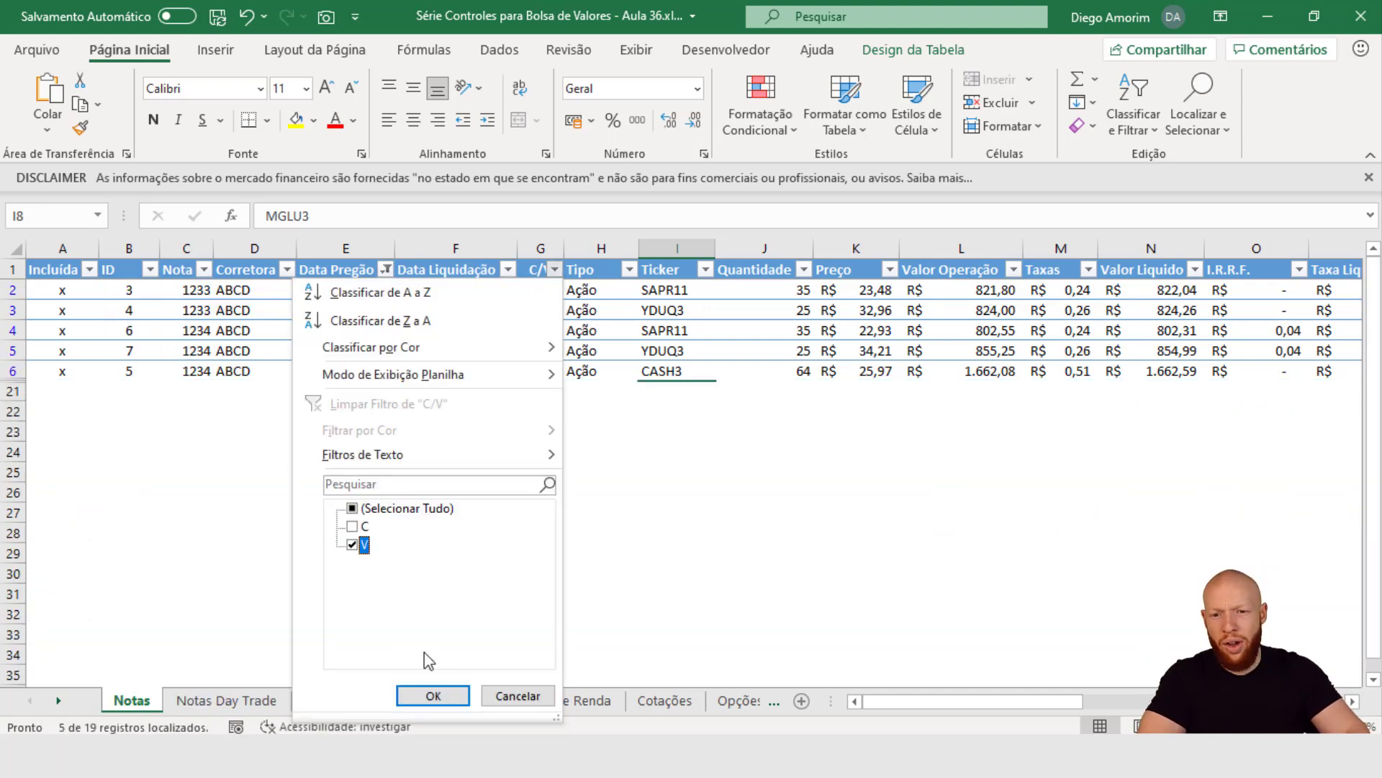
left_click(433, 696)
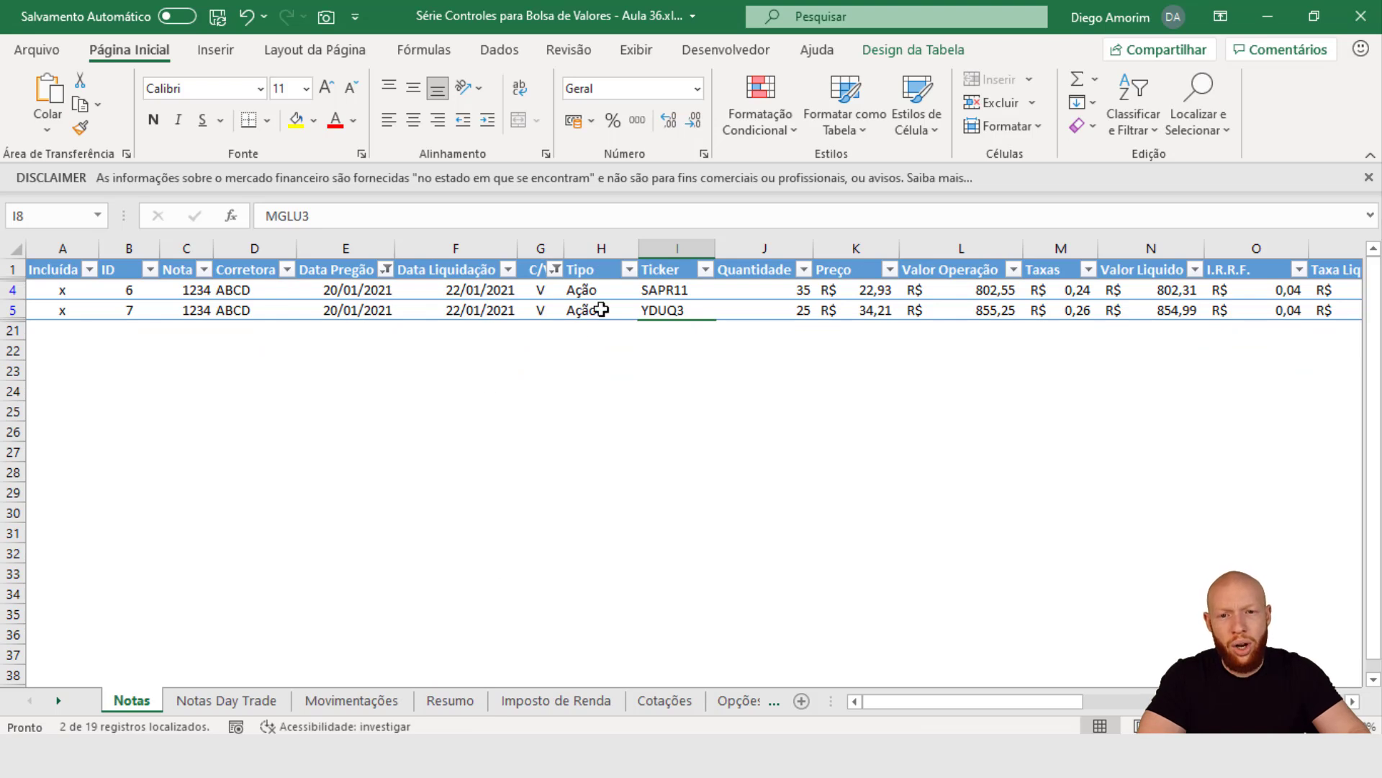
- Check the asset types listed in the Tipo filter and select the whole Valor Operação column to read its sum
left_click(629, 270)
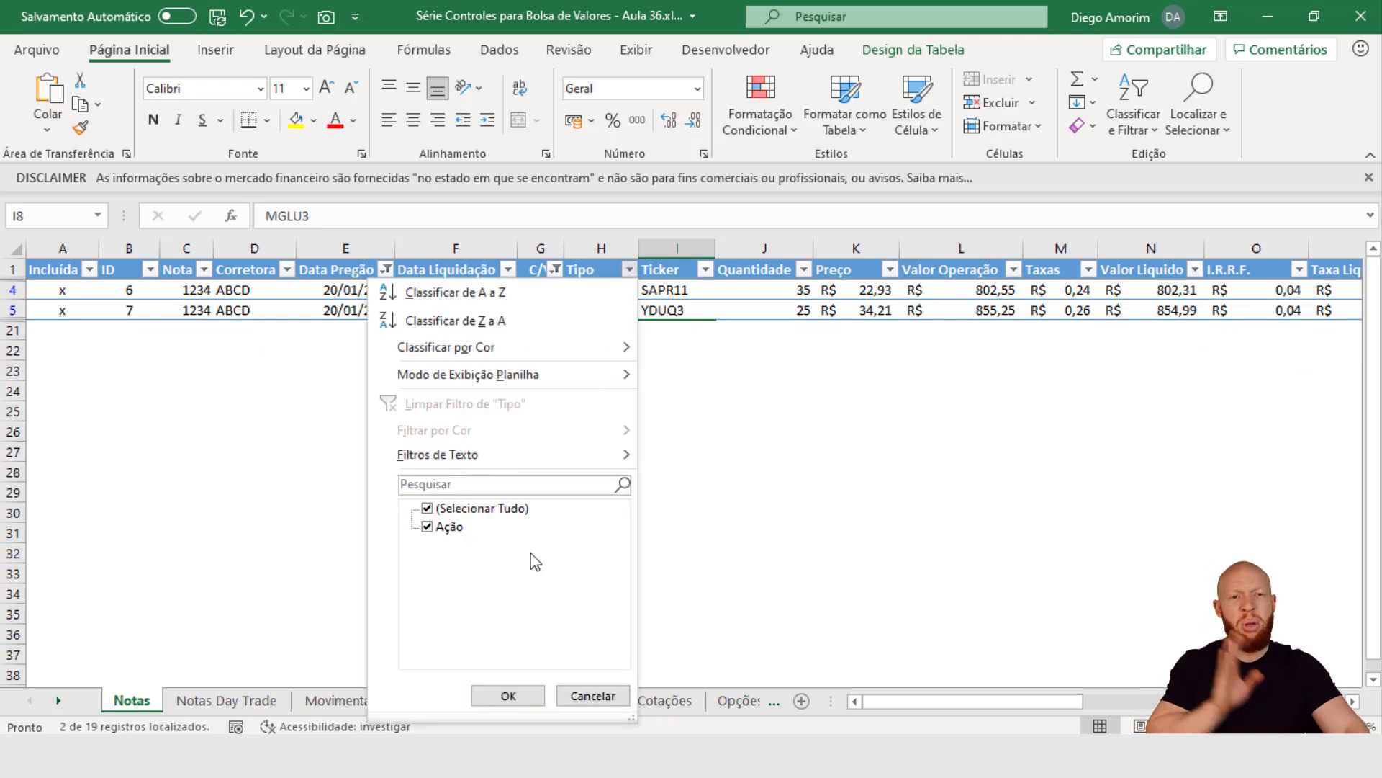
left_click(508, 695)
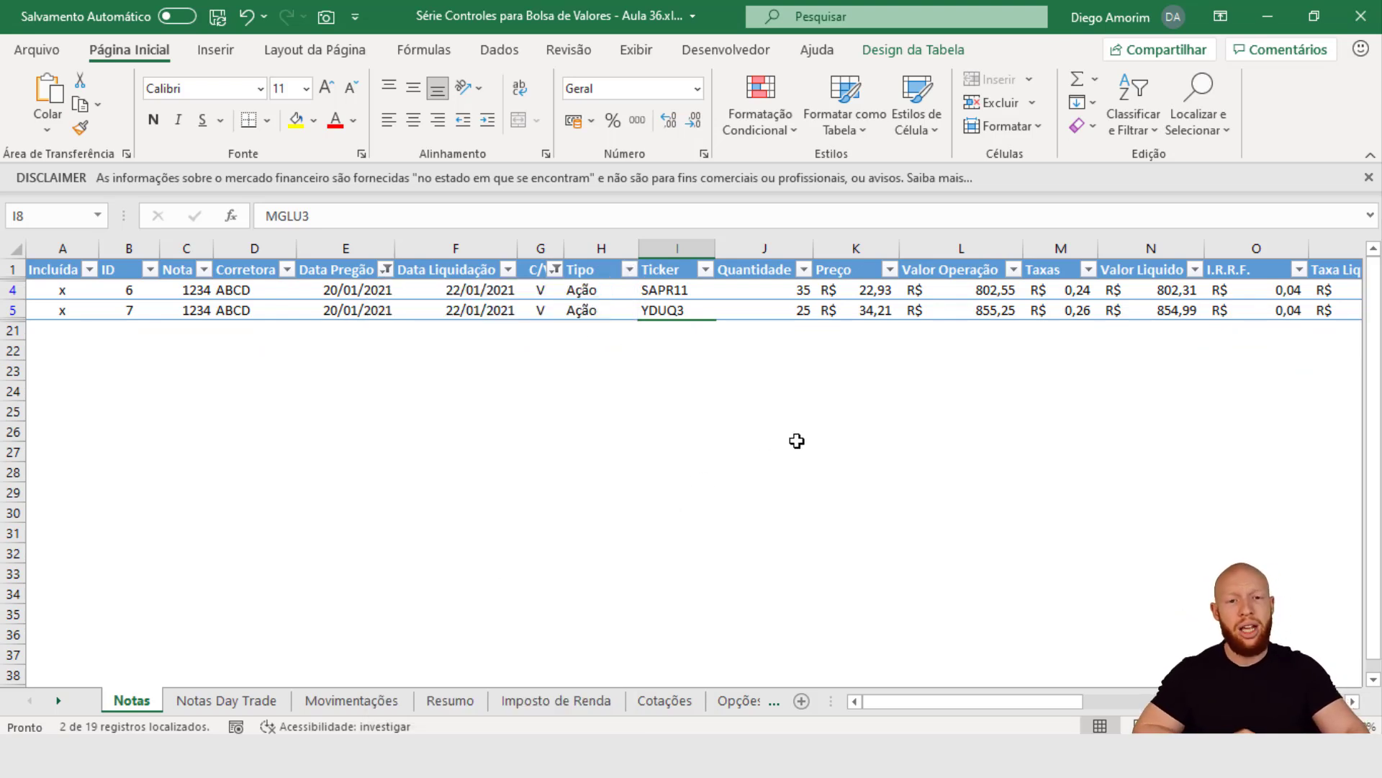
left_click(977, 247)
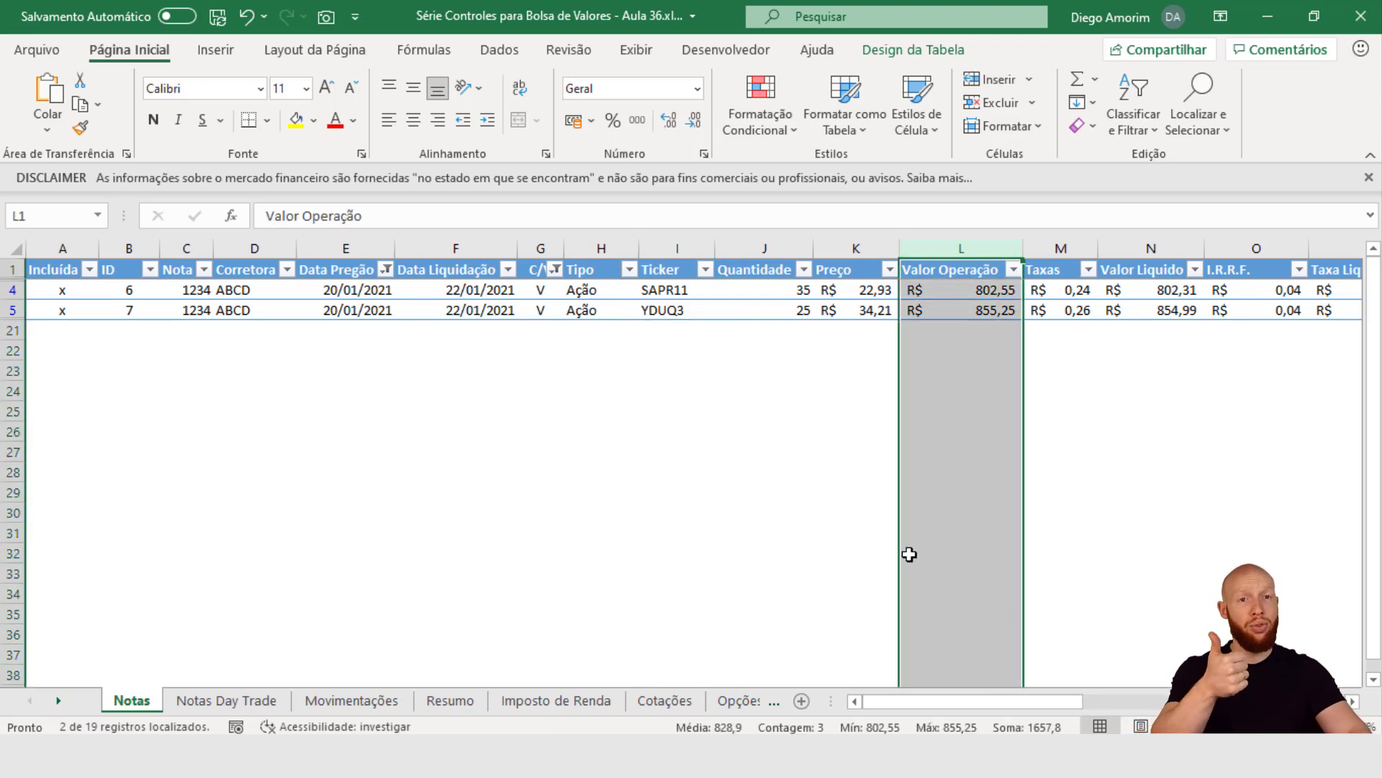
- Compare the January 2021 sum with Alienações on the Imposto de Renda sheet, and select the mai/21 Alienações amount
left_click(593, 699)
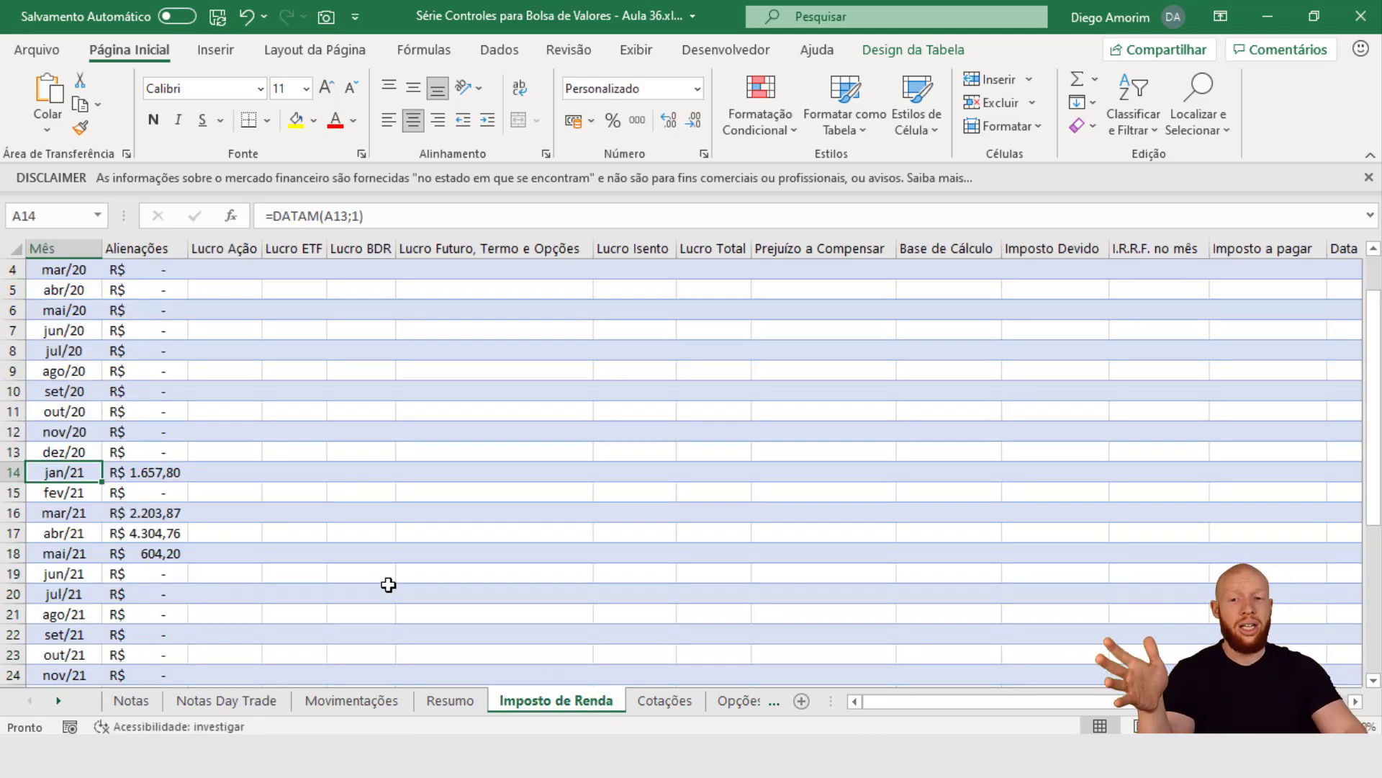
left_click(138, 551)
left_click(61, 559)
left_click(138, 551)
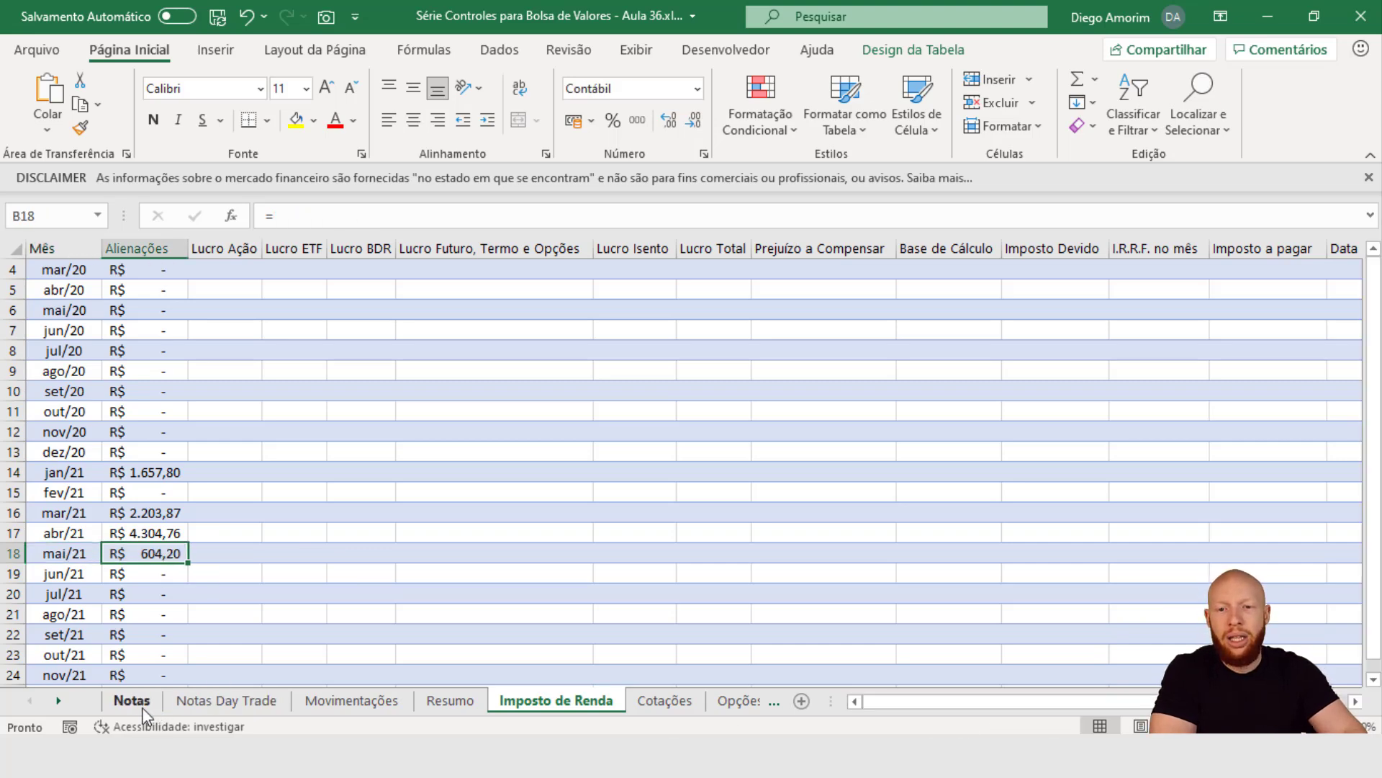
- Change the Data Pregão filter on the Notas sheet from January to May 2021 to check that month's sales sum
left_click(141, 704)
left_click(385, 269)
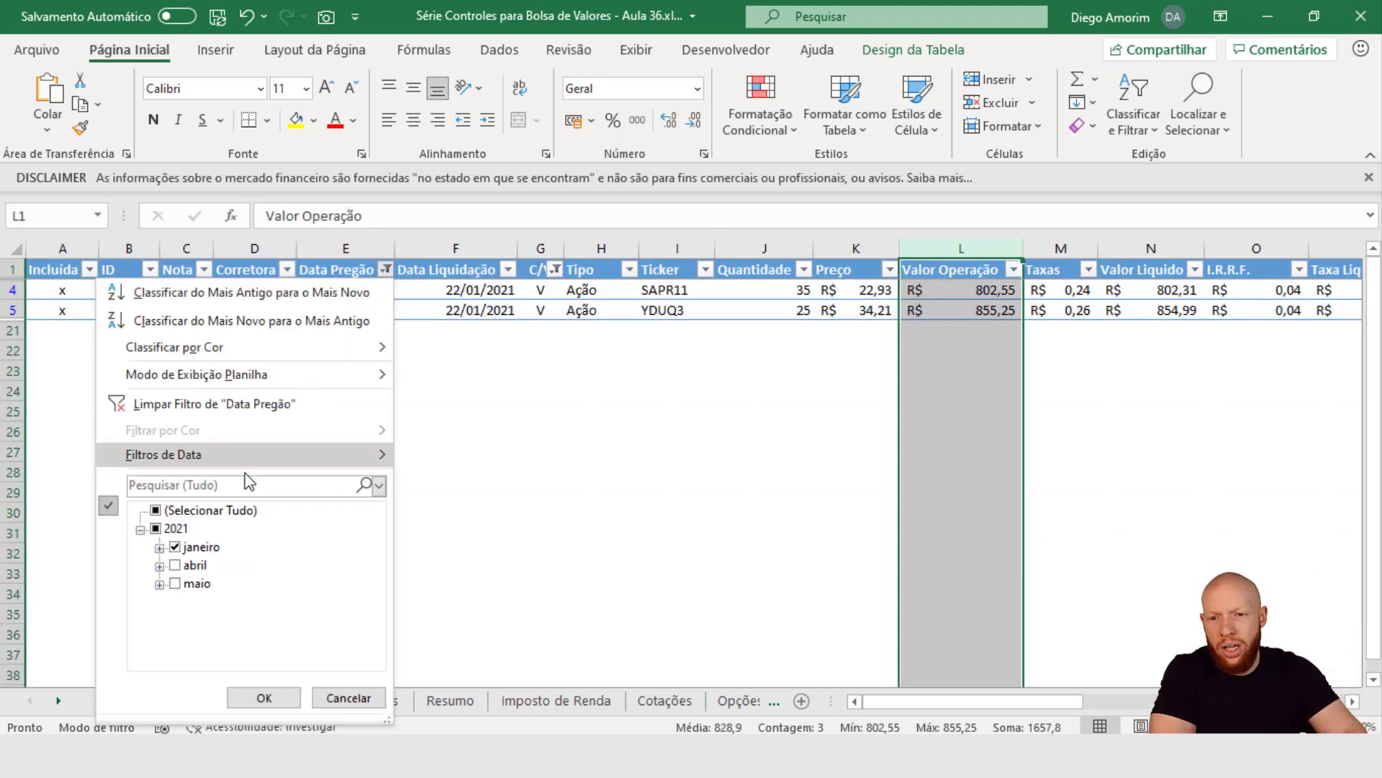
left_click(192, 547)
left_click(189, 583)
left_click(253, 697)
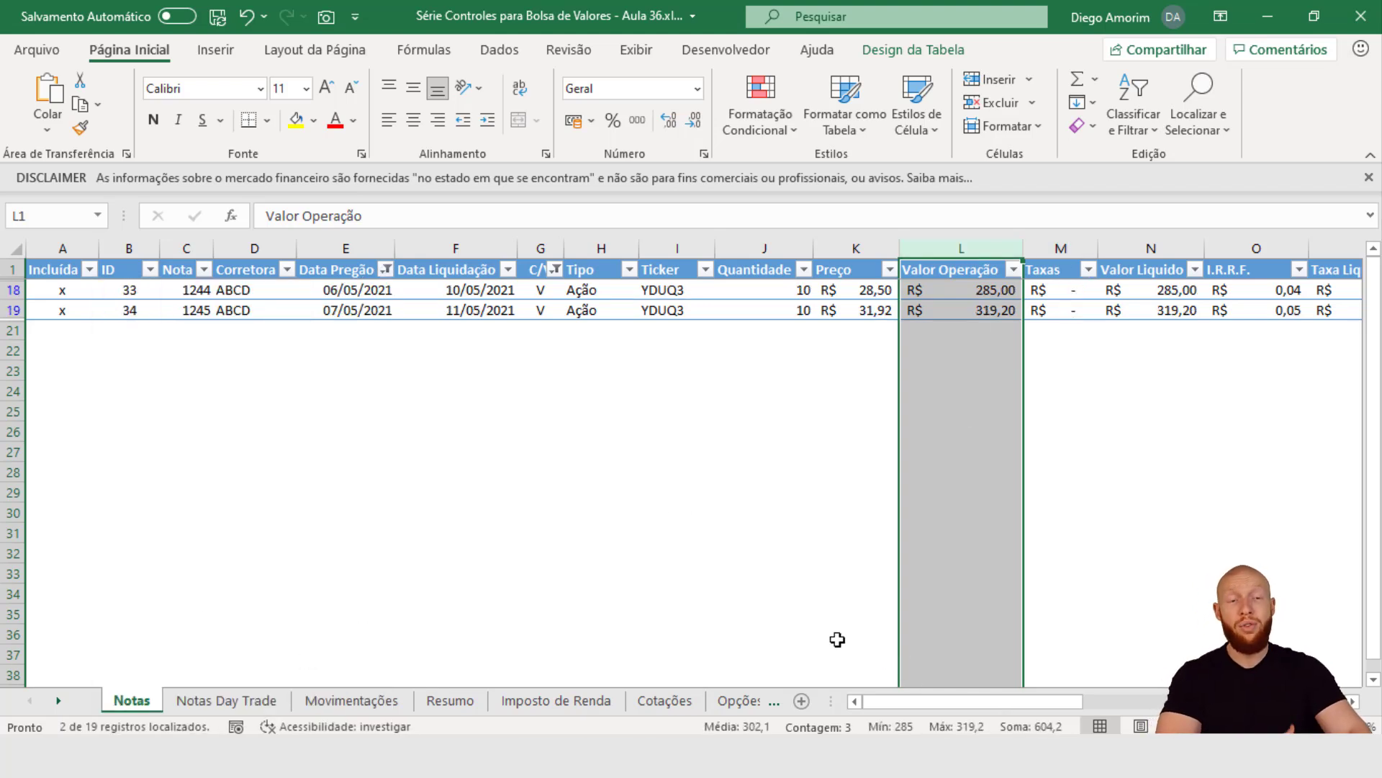
- Filter the C/V column of the Notas Day Trade sheet to show only V entries
left_click(232, 698)
left_click(554, 270)
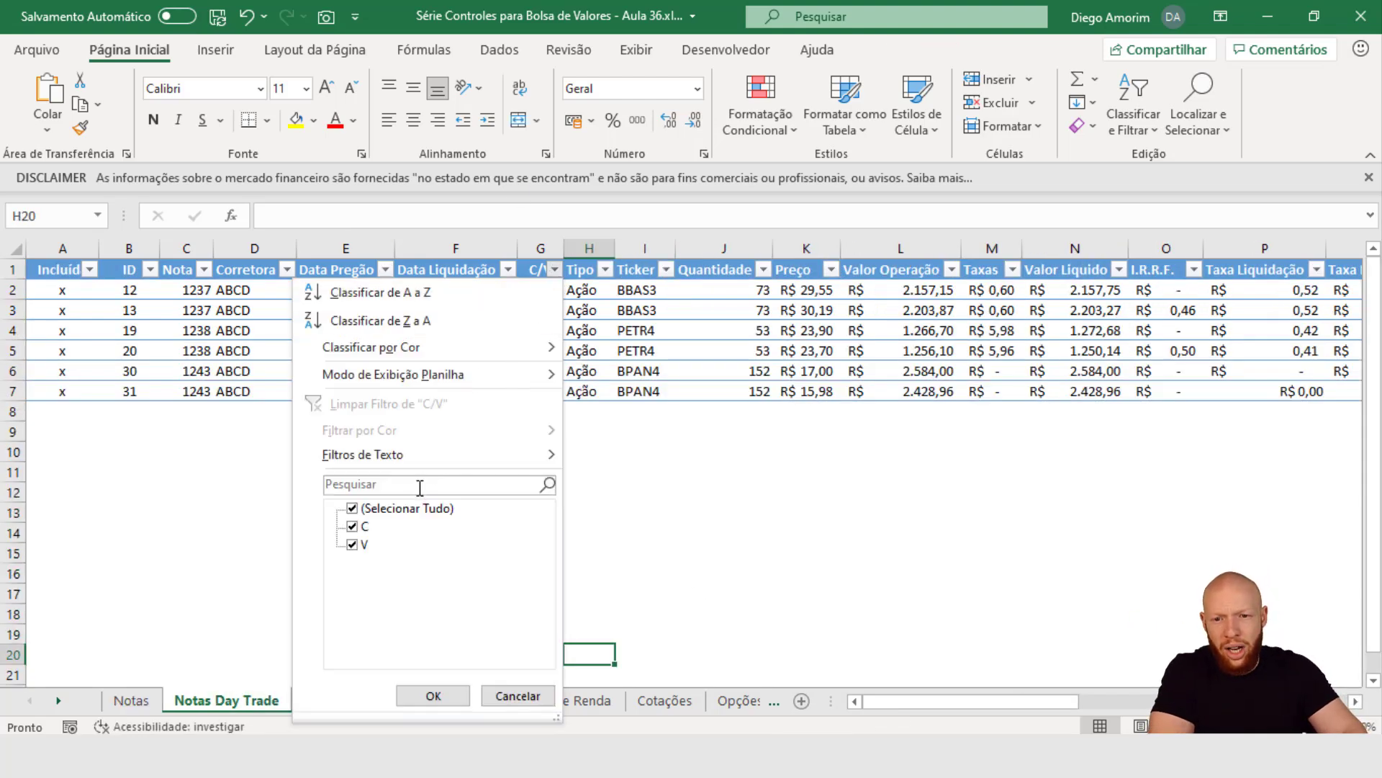
left_click(411, 507)
left_click(364, 544)
left_click(434, 696)
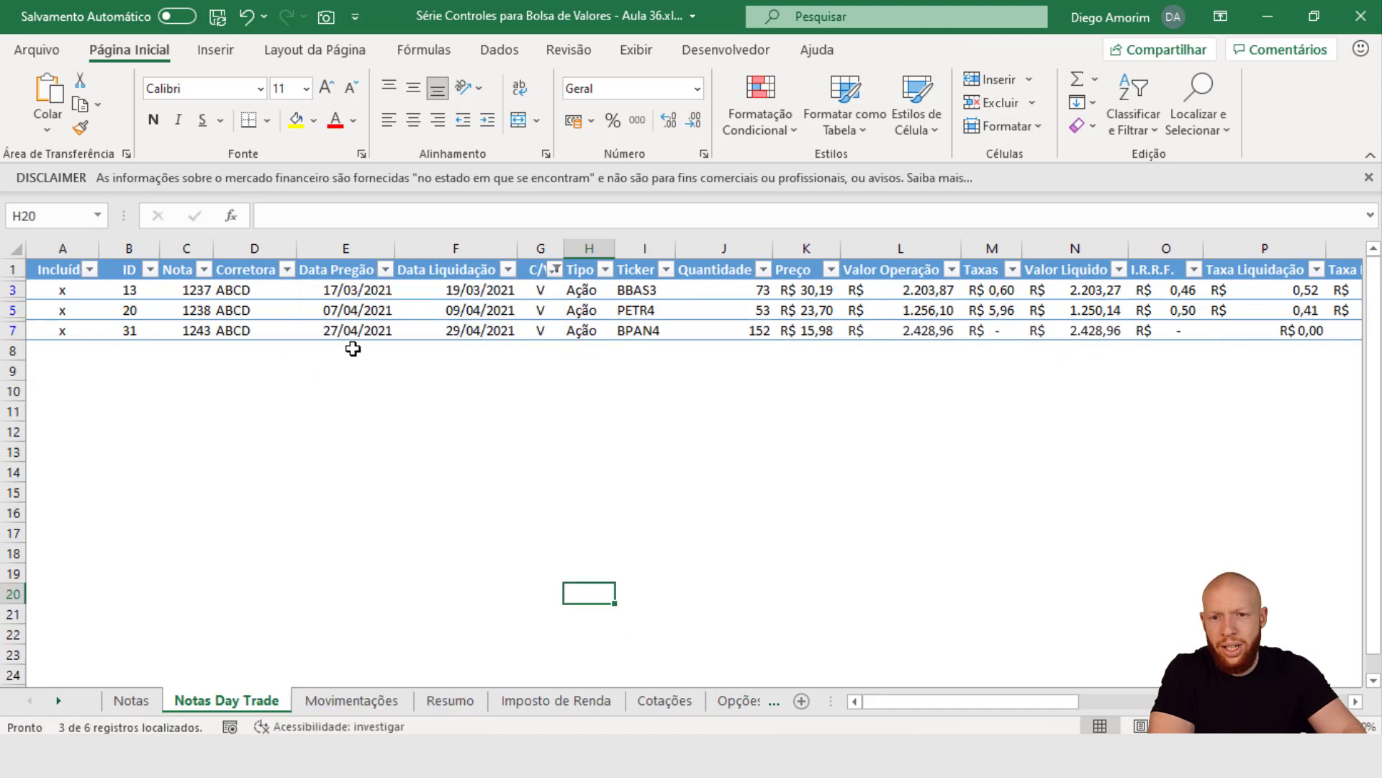
- Filter the day-trade sales by Data Pregão to March 2021 and select the Valor Operação column to read its sum
left_click(385, 270)
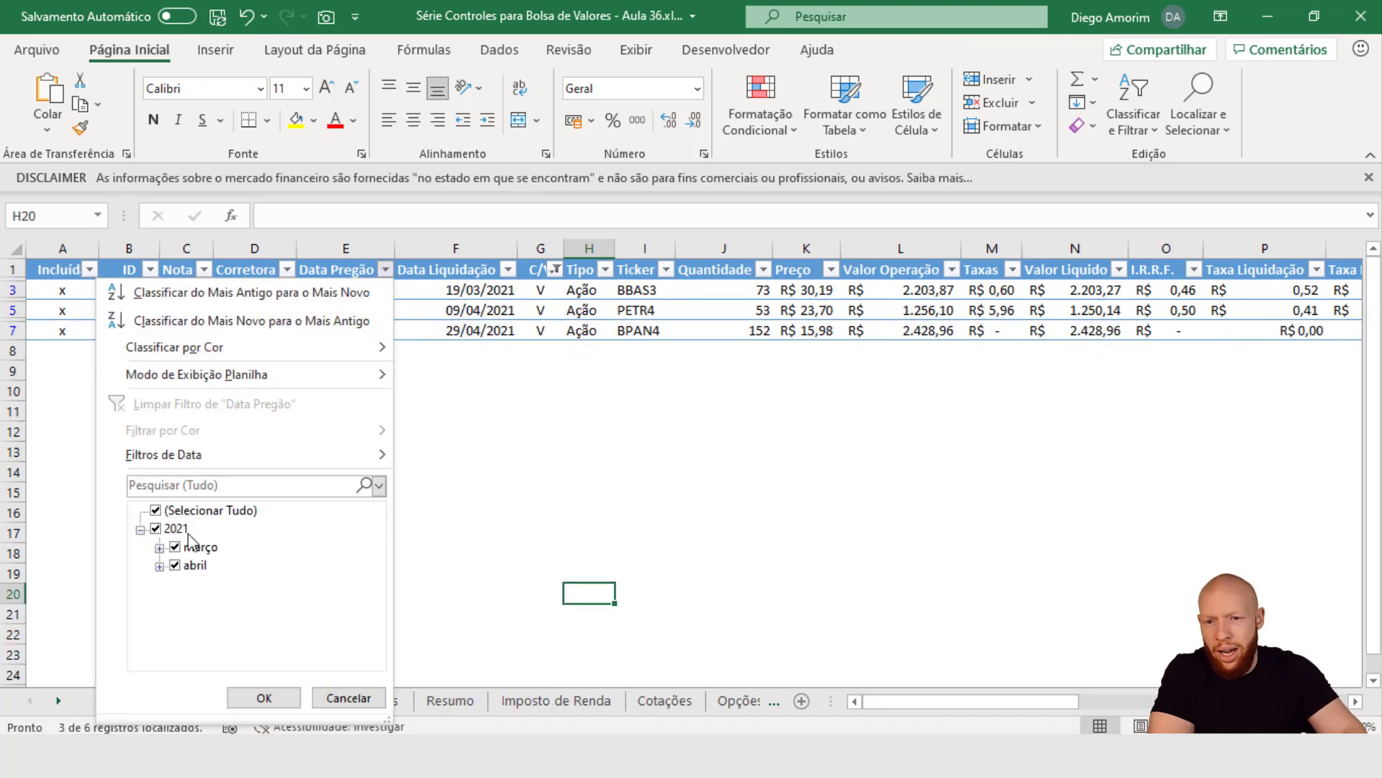
left_click(174, 565)
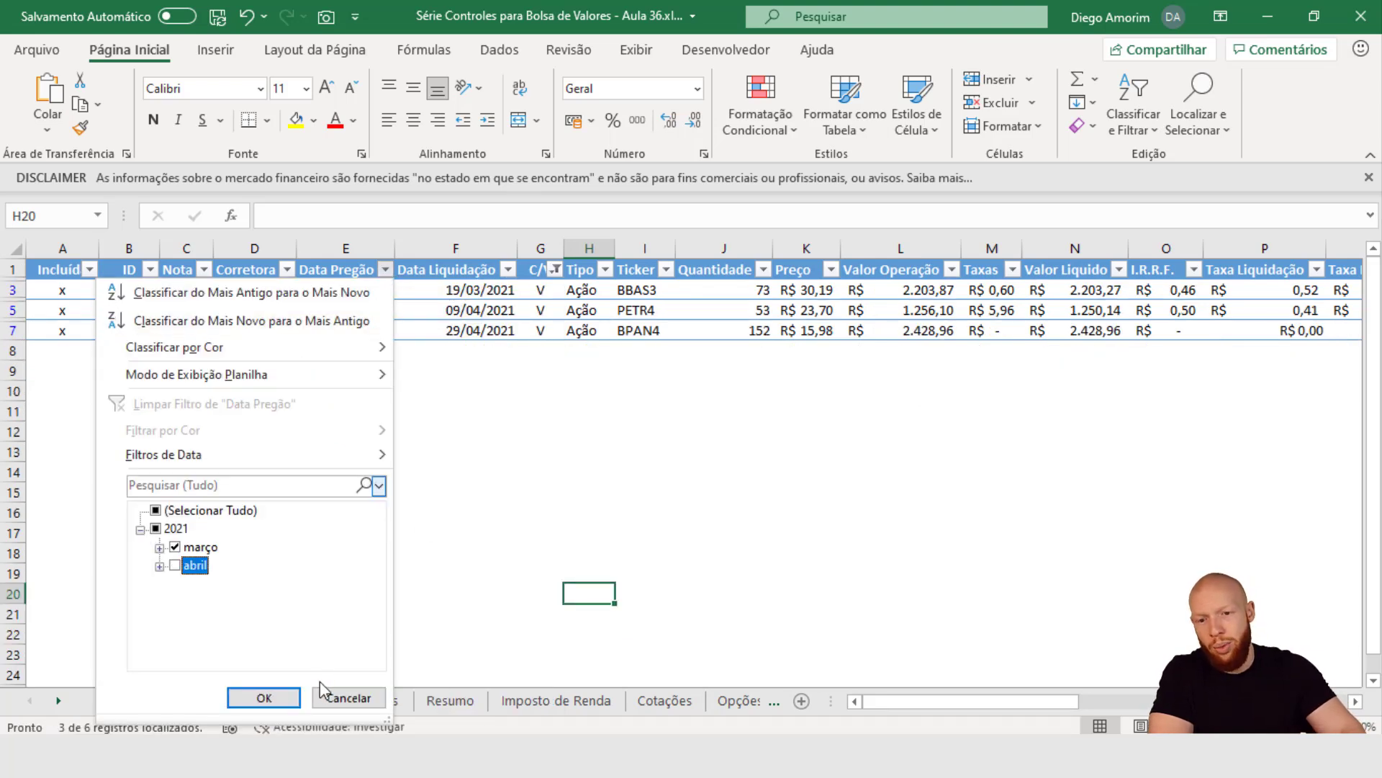
left_click(264, 697)
left_click(900, 247)
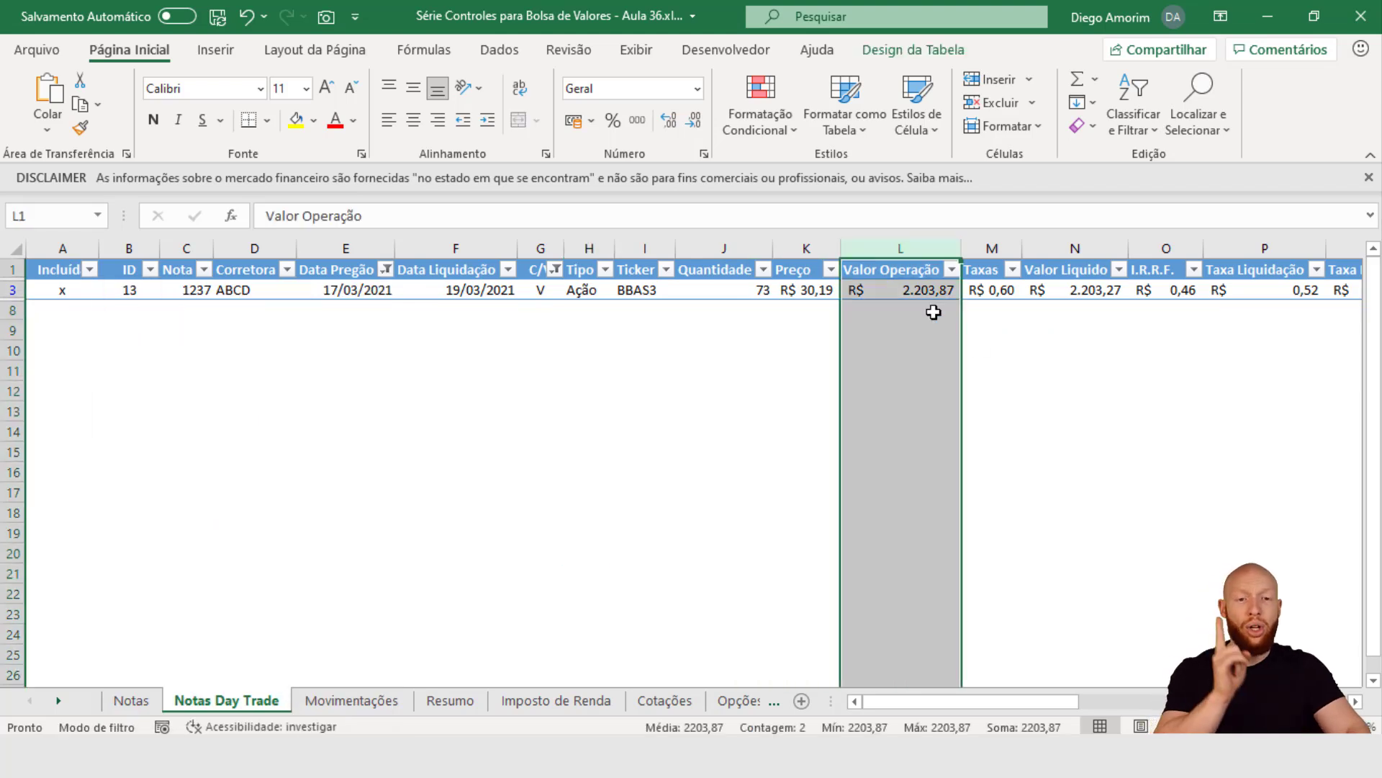
- Return to the Notas sheet and check which months its Data Pregão filter offers, leaving the filter as is
left_click(131, 699)
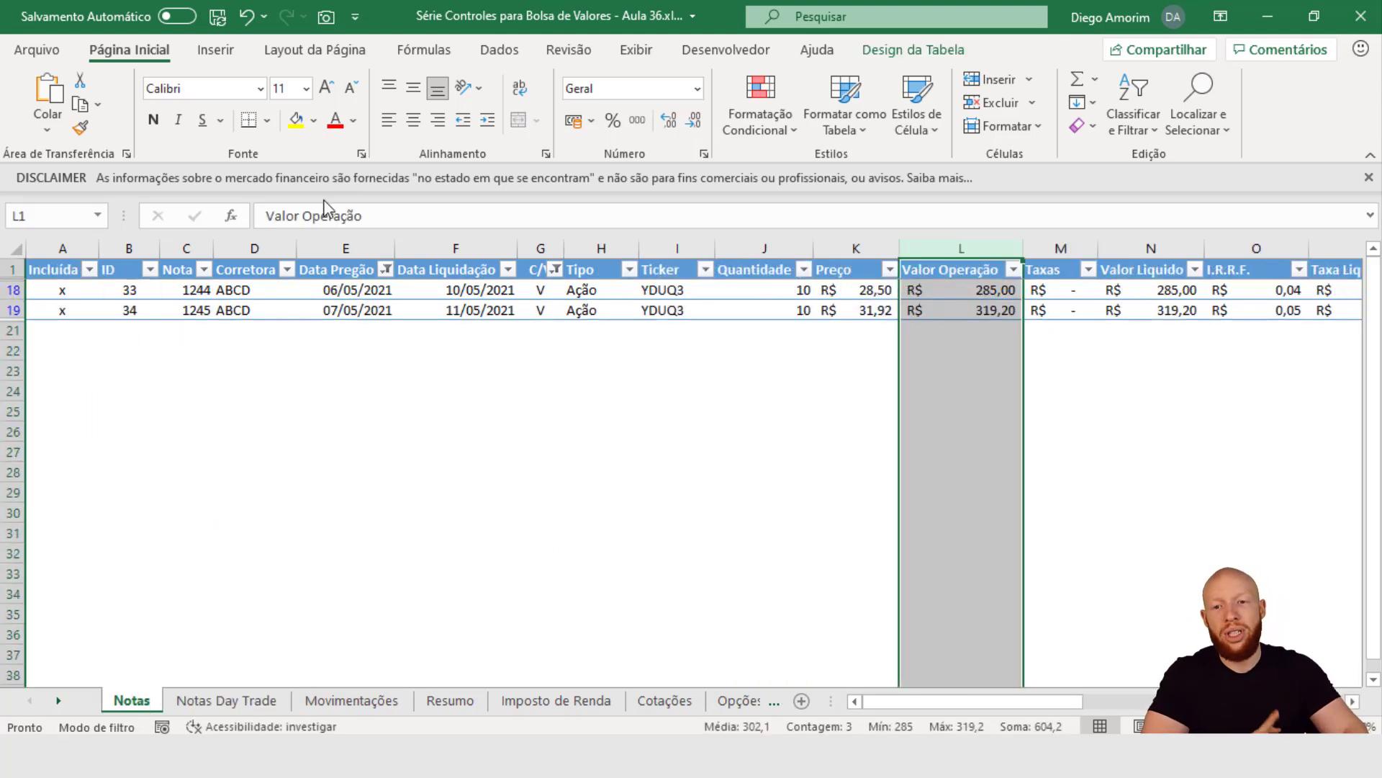
left_click(385, 269)
left_click(174, 583)
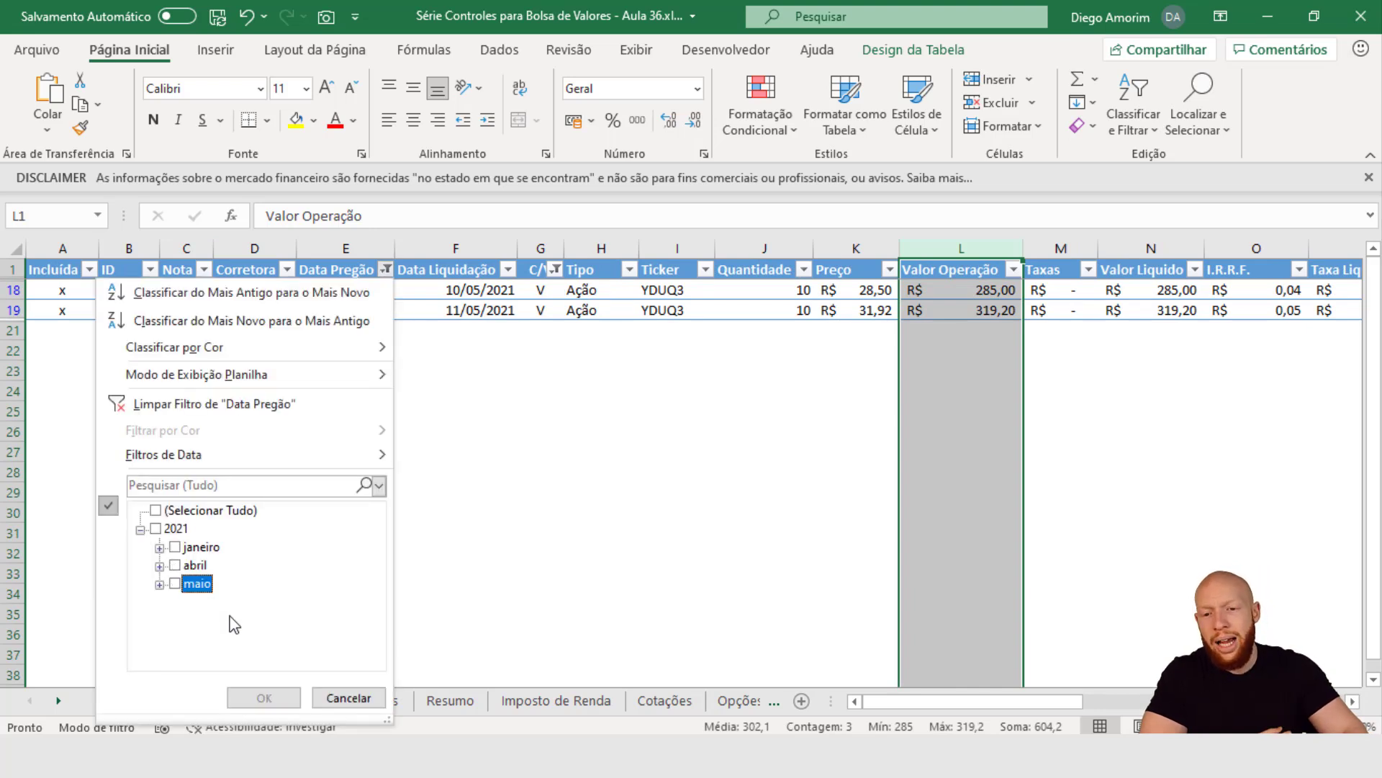
left_click(349, 702)
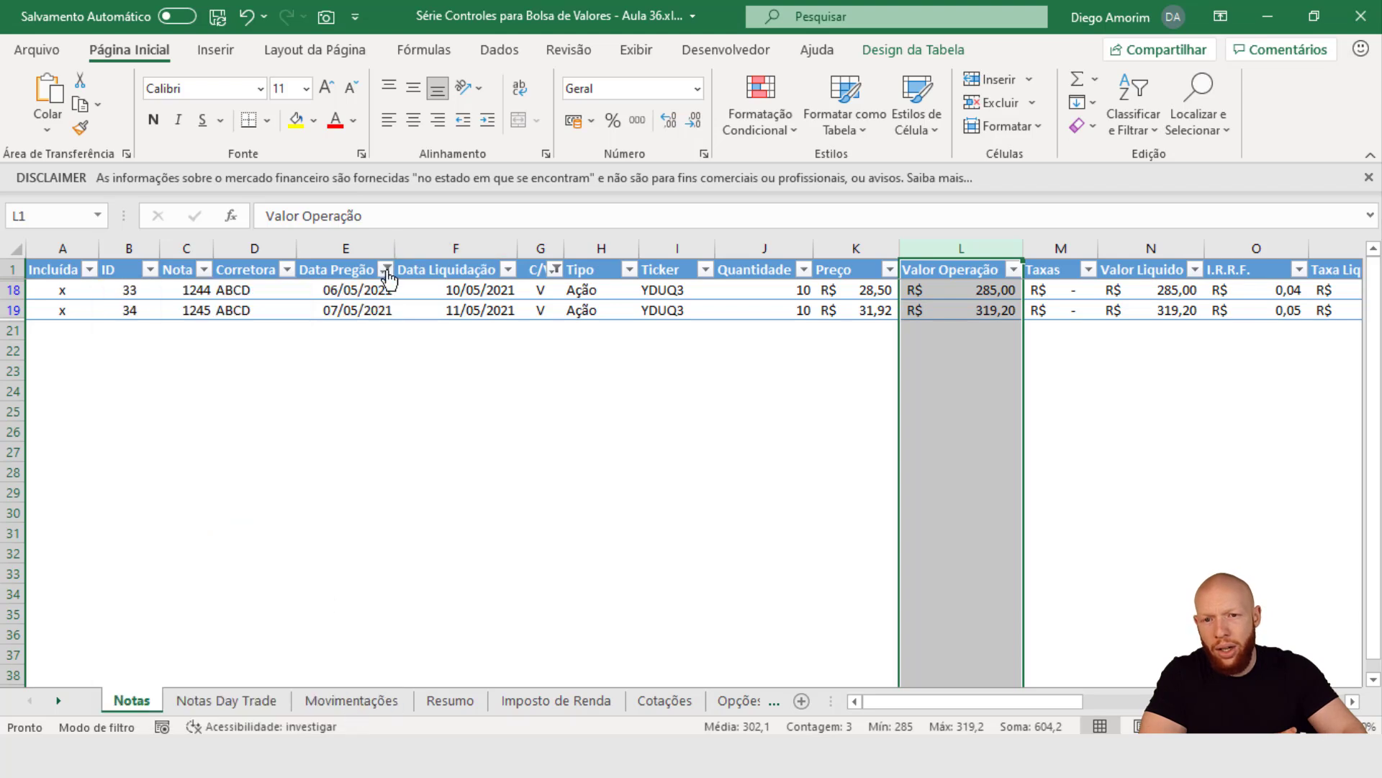
- Remove the Data Pregão and C/V filters from the Notas table
left_click(385, 269)
left_click(216, 511)
left_click(264, 698)
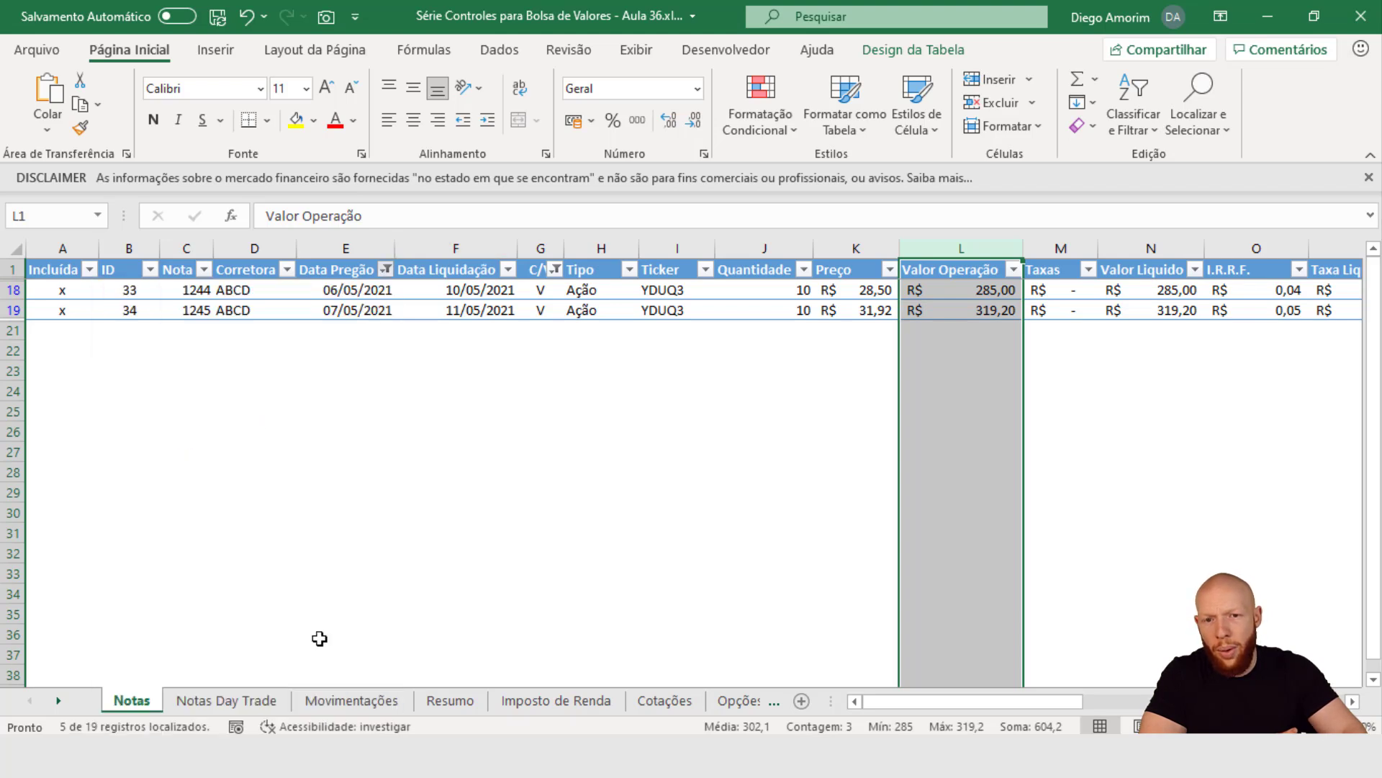
left_click(562, 277)
left_click(561, 273)
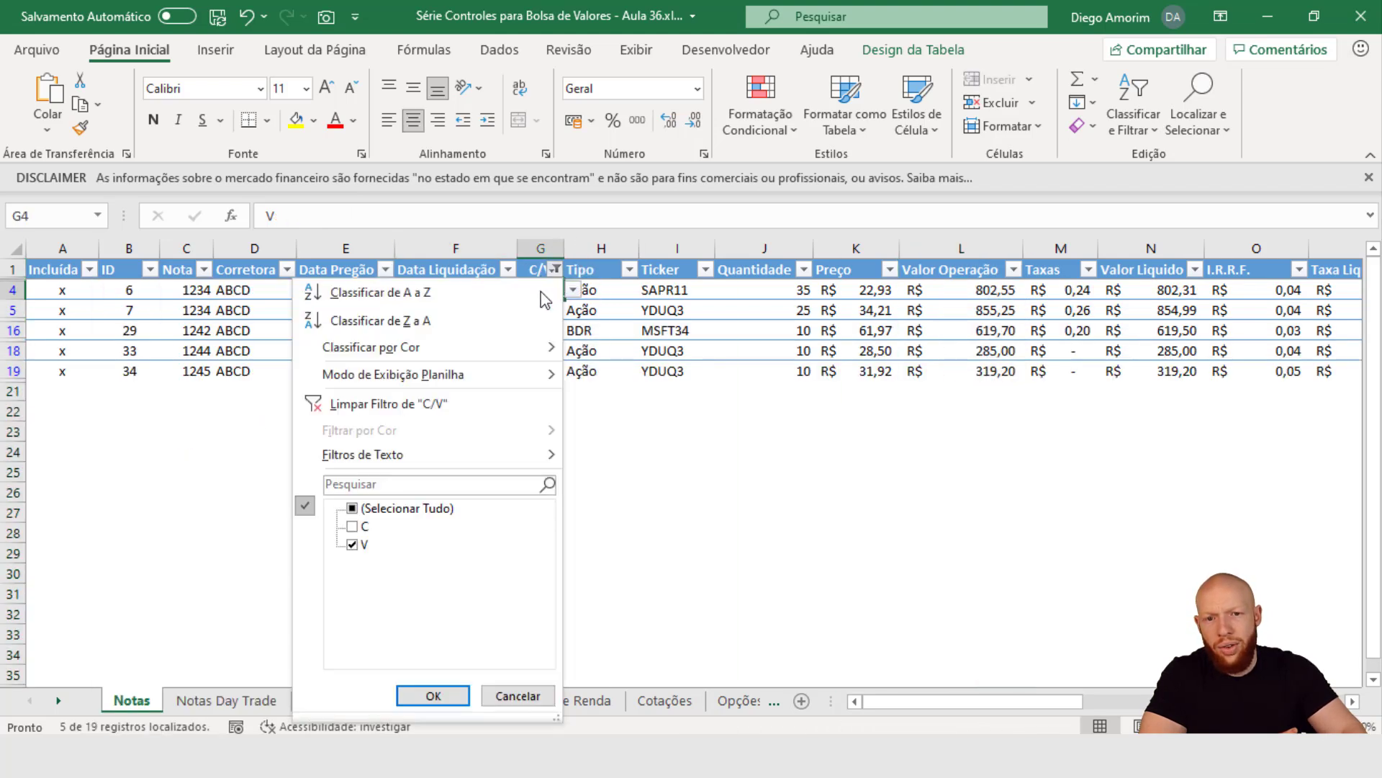
left_click(439, 405)
- Filter the Notas table by Data Pregão to show only March 2021 trades
left_click(386, 269)
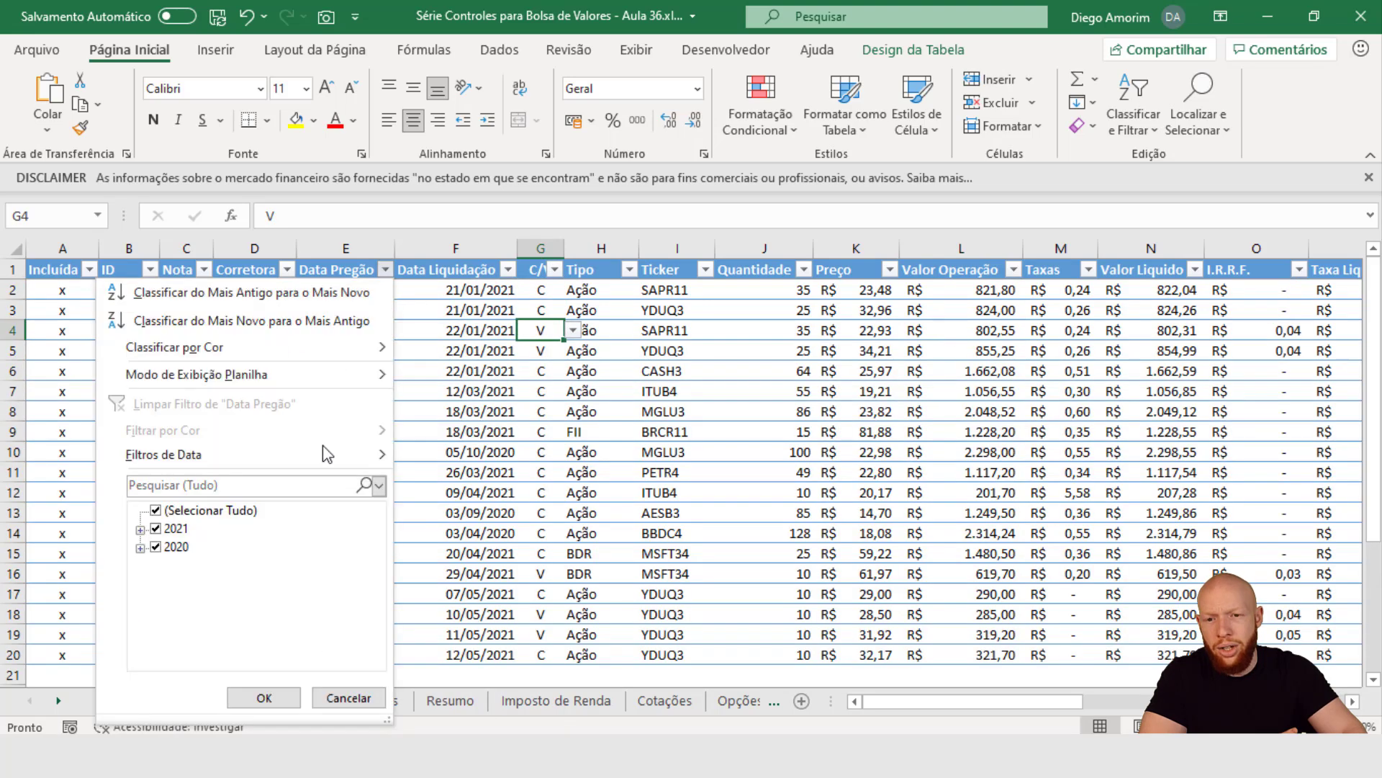
left_click(142, 530)
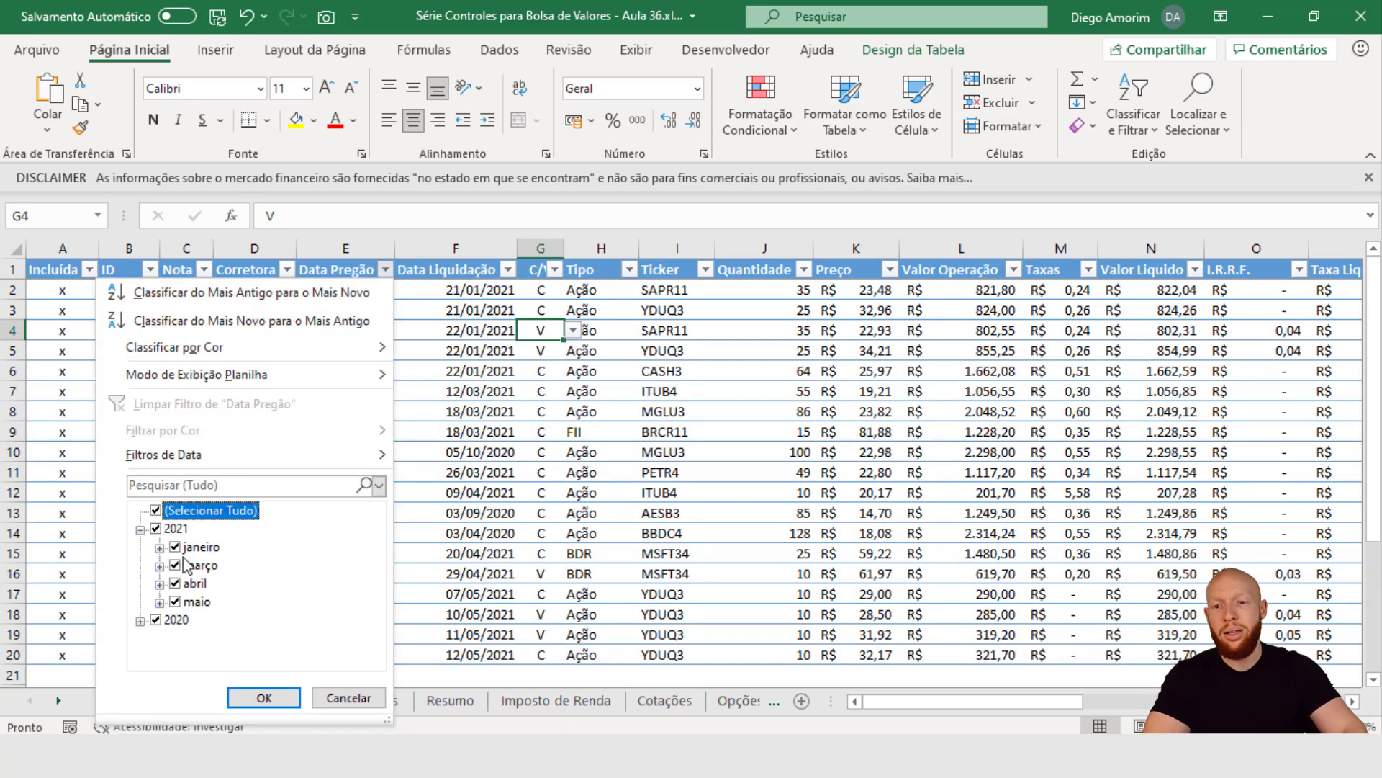
left_click(167, 511)
left_click(185, 569)
left_click(264, 698)
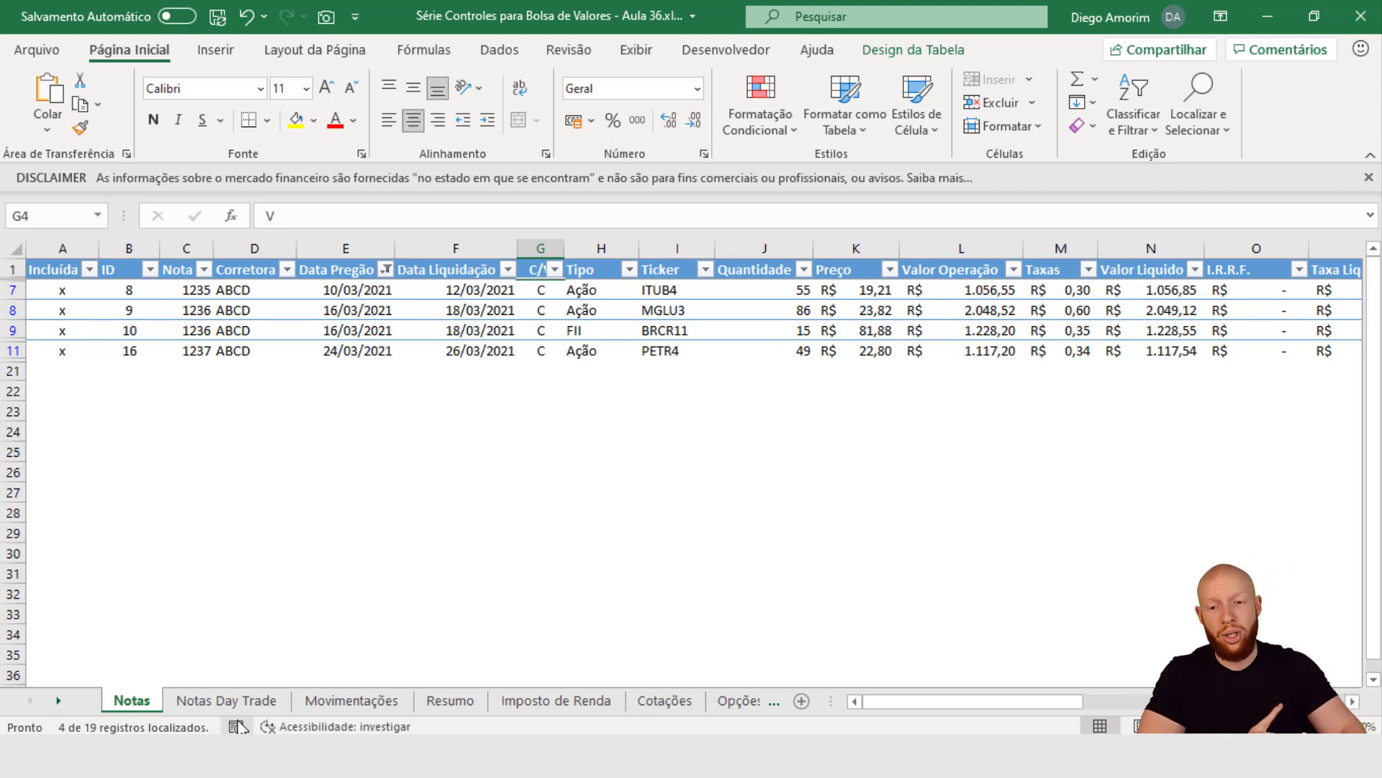
- Compare the March day-trade sale with the Imposto de Renda sheet and review the whole Alienações column
left_click(230, 700)
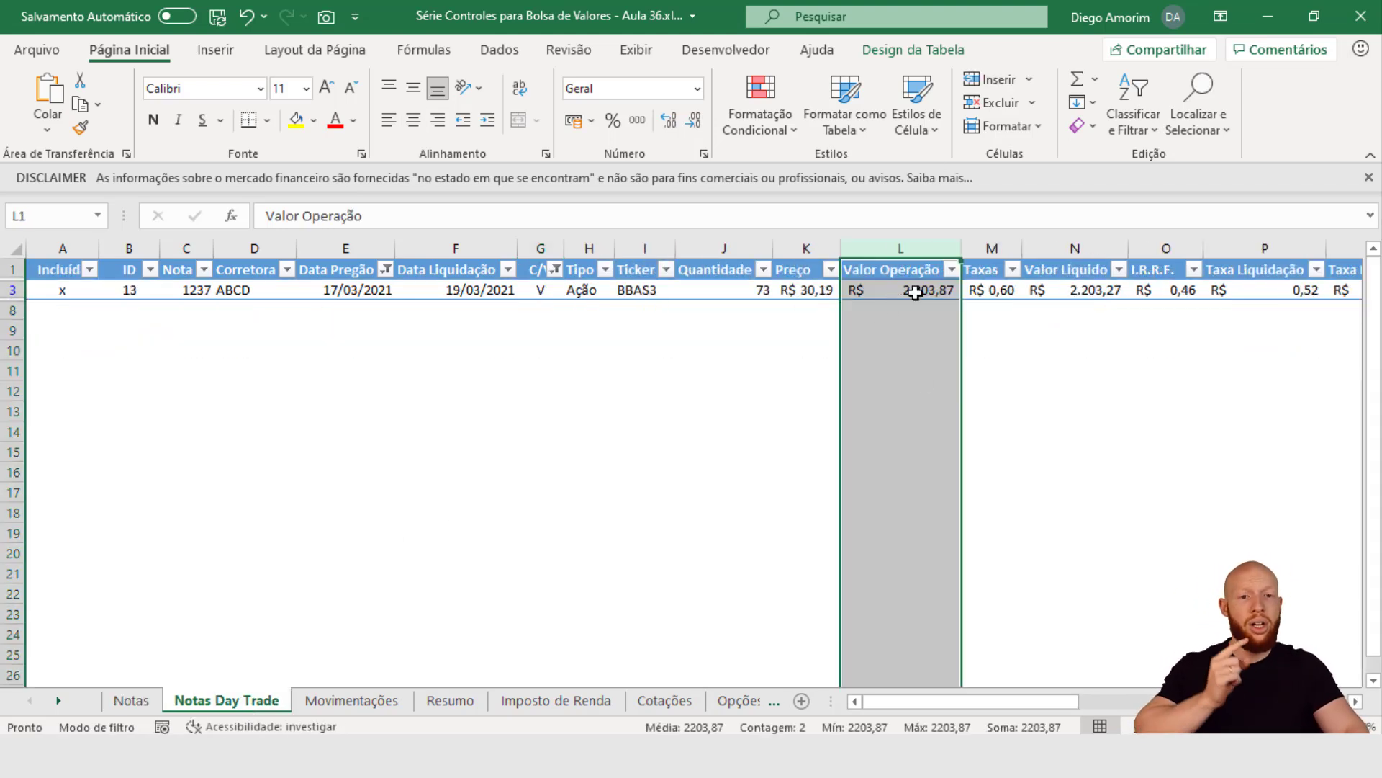
left_click(555, 700)
left_click(169, 329)
left_click(161, 236)
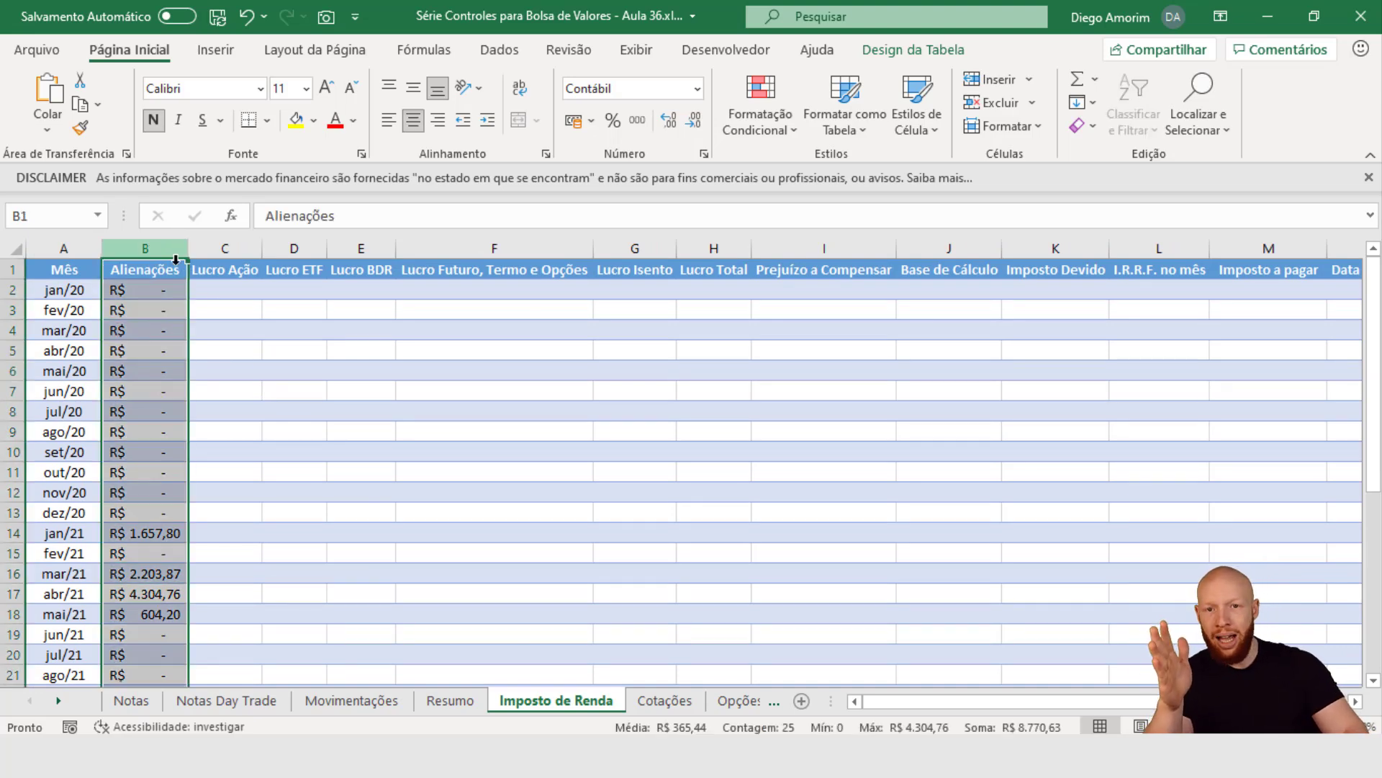
scroll(178, 319, "down", 3)
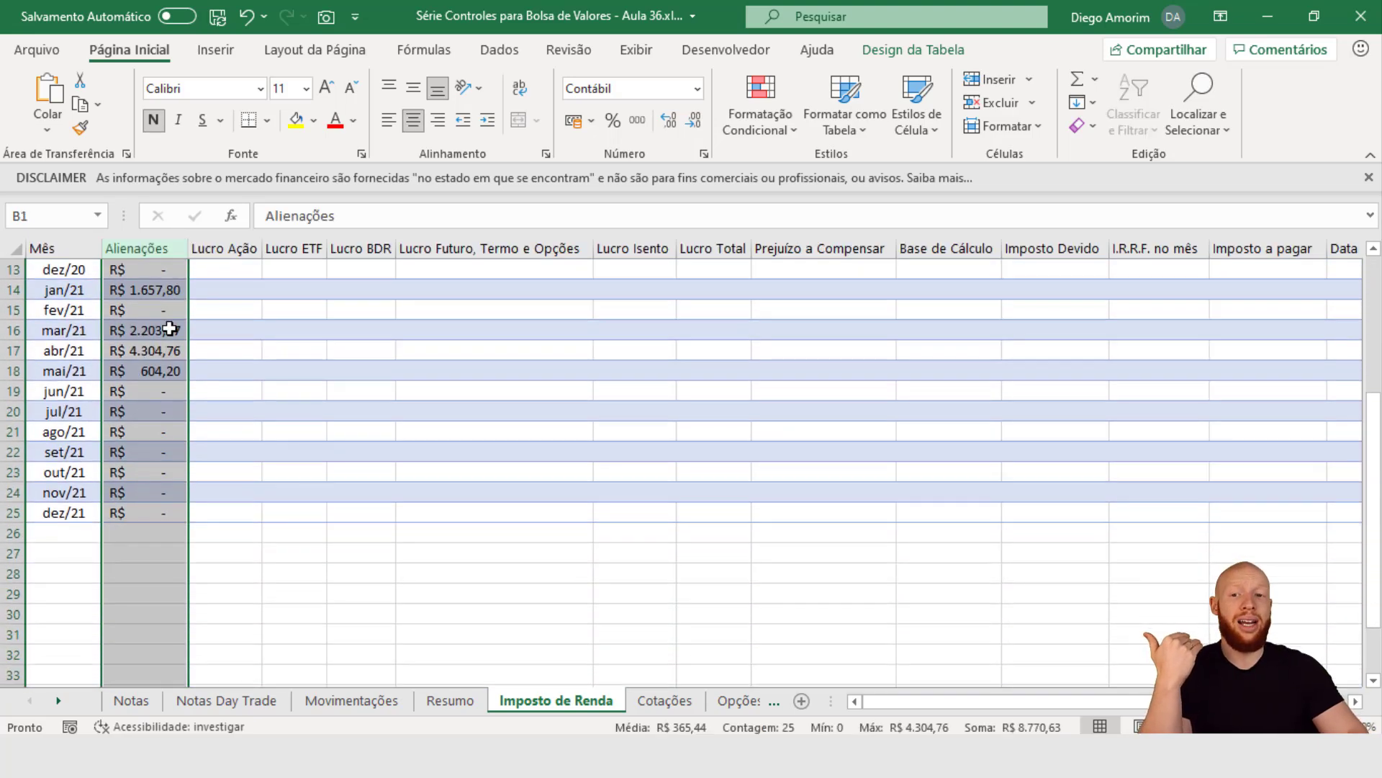
scroll(173, 334, "up", 4)
left_click(158, 324)
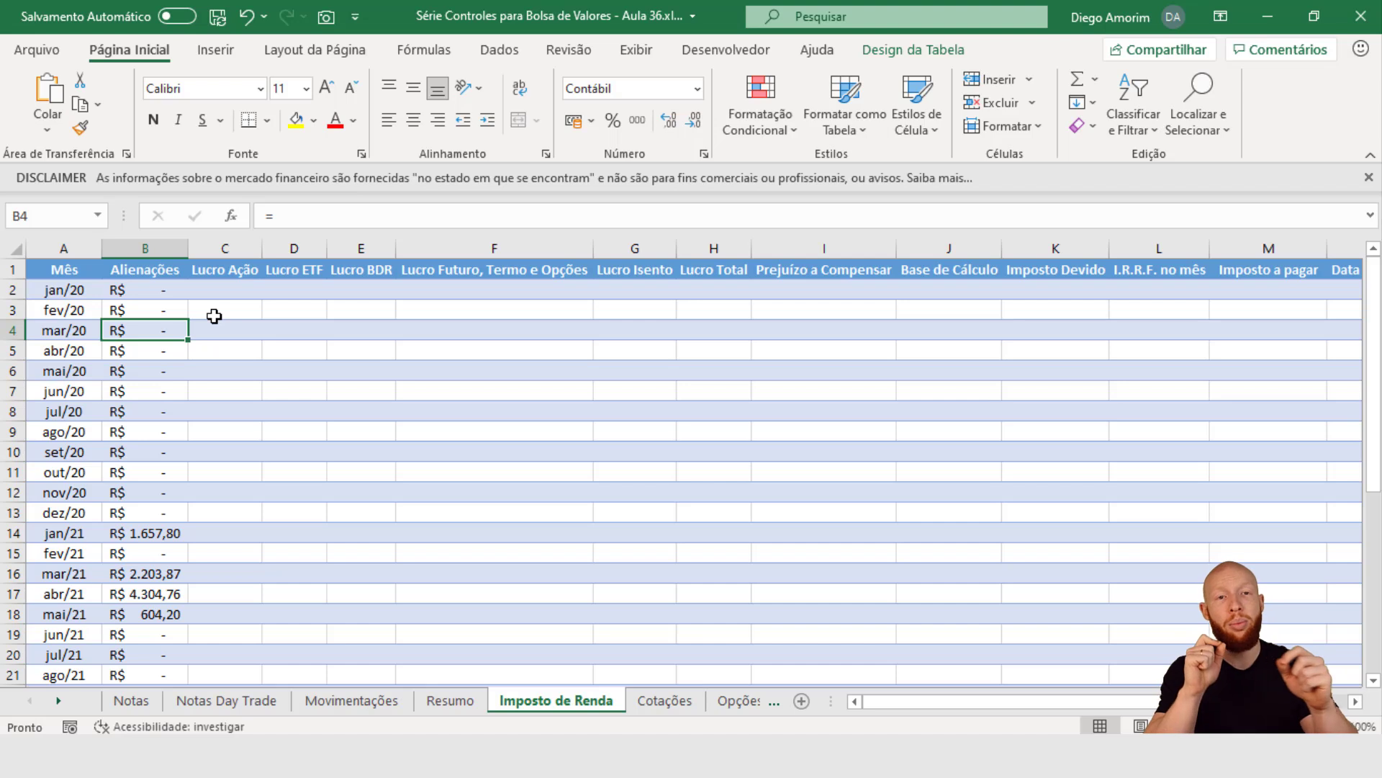
left_click(236, 292)
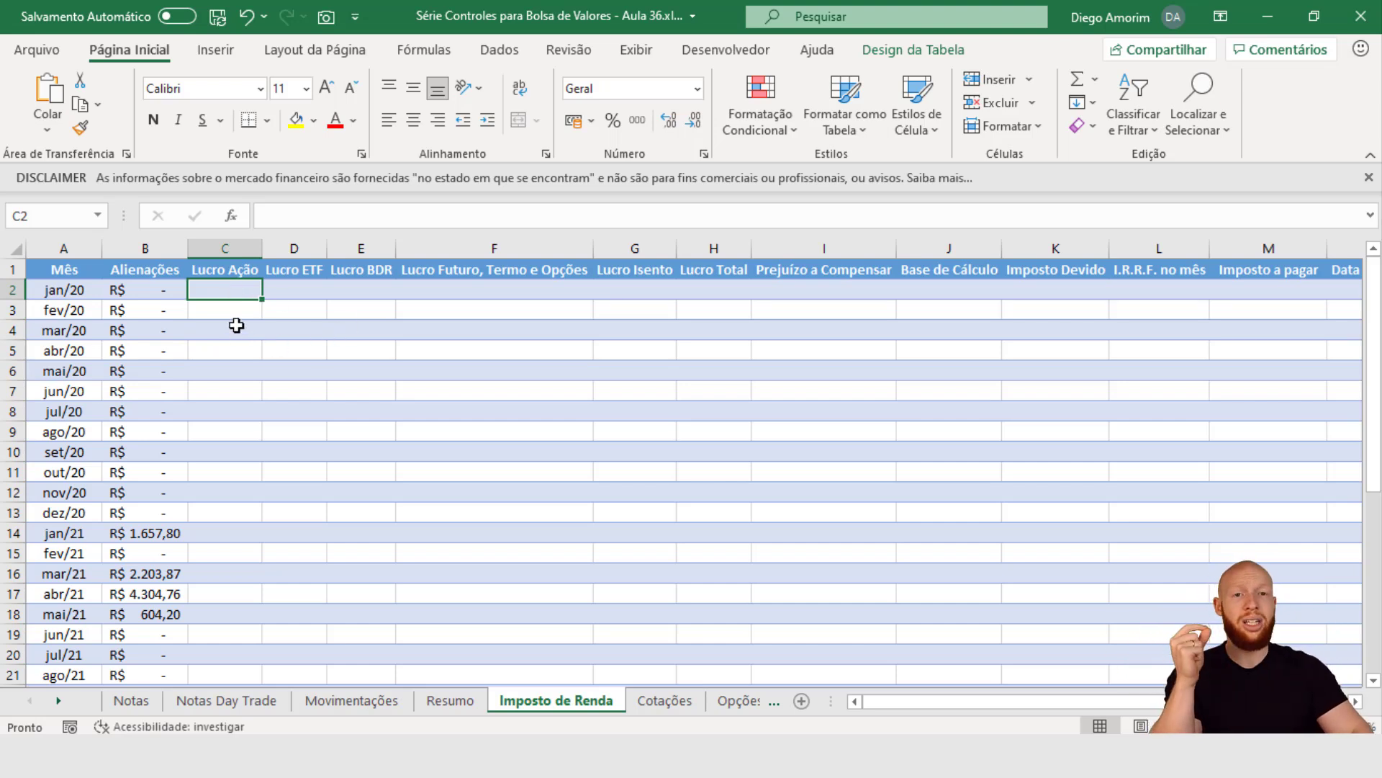
left_click(244, 249)
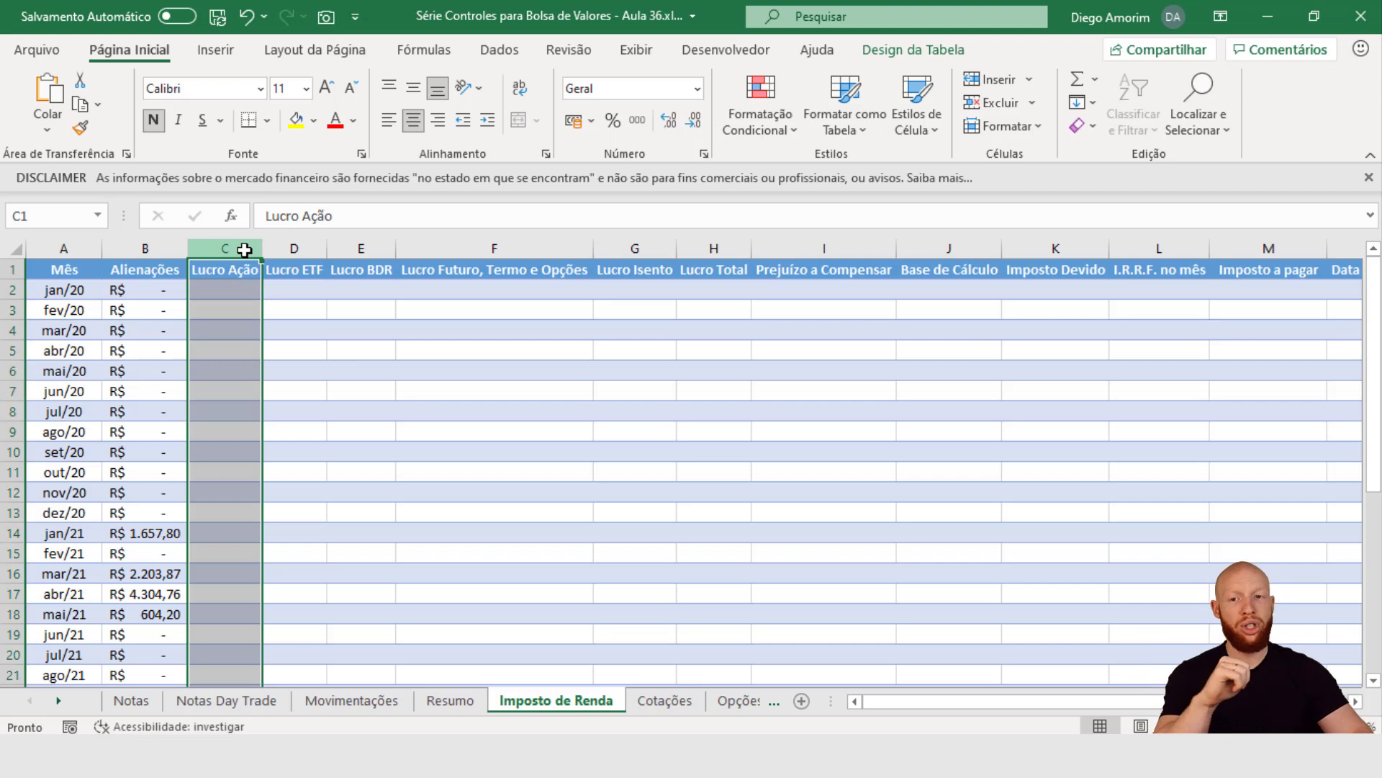
left_click(203, 288)
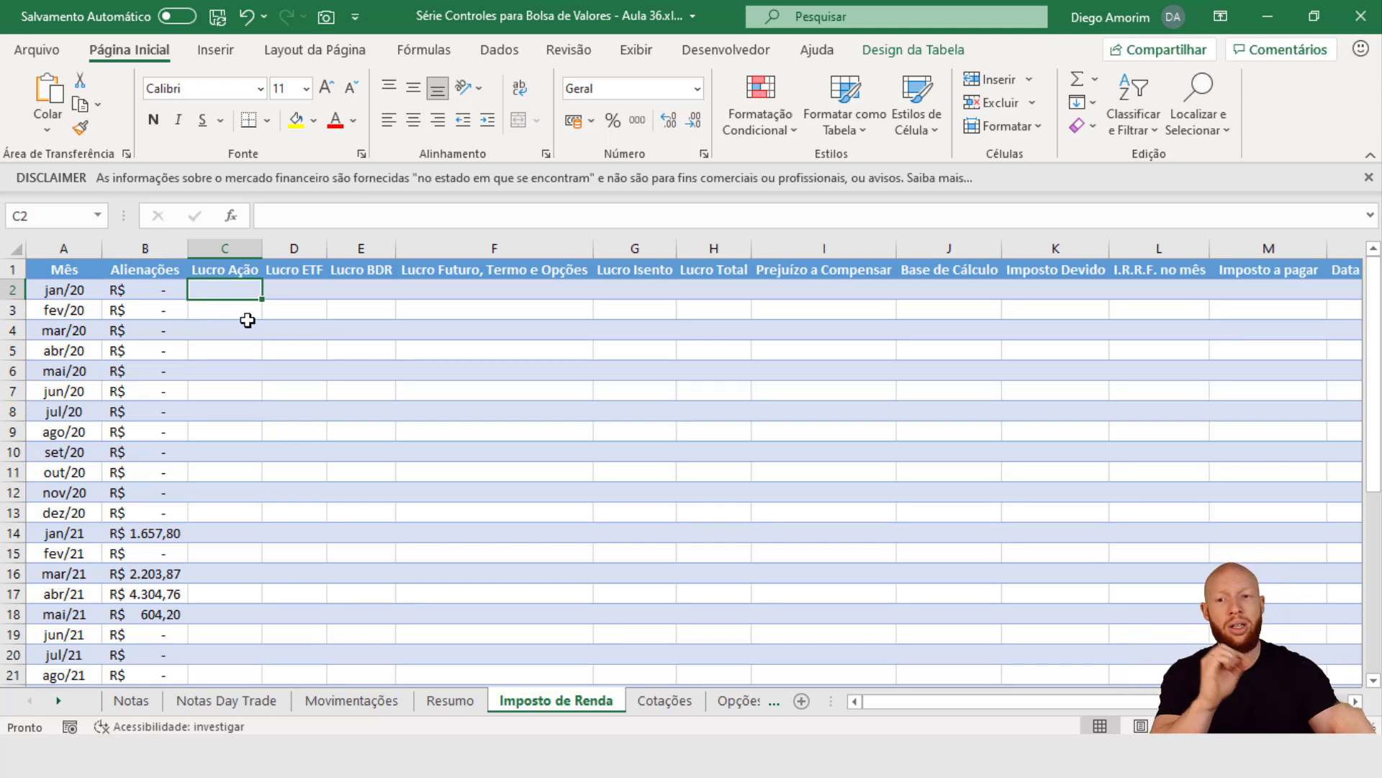
left_click(153, 290)
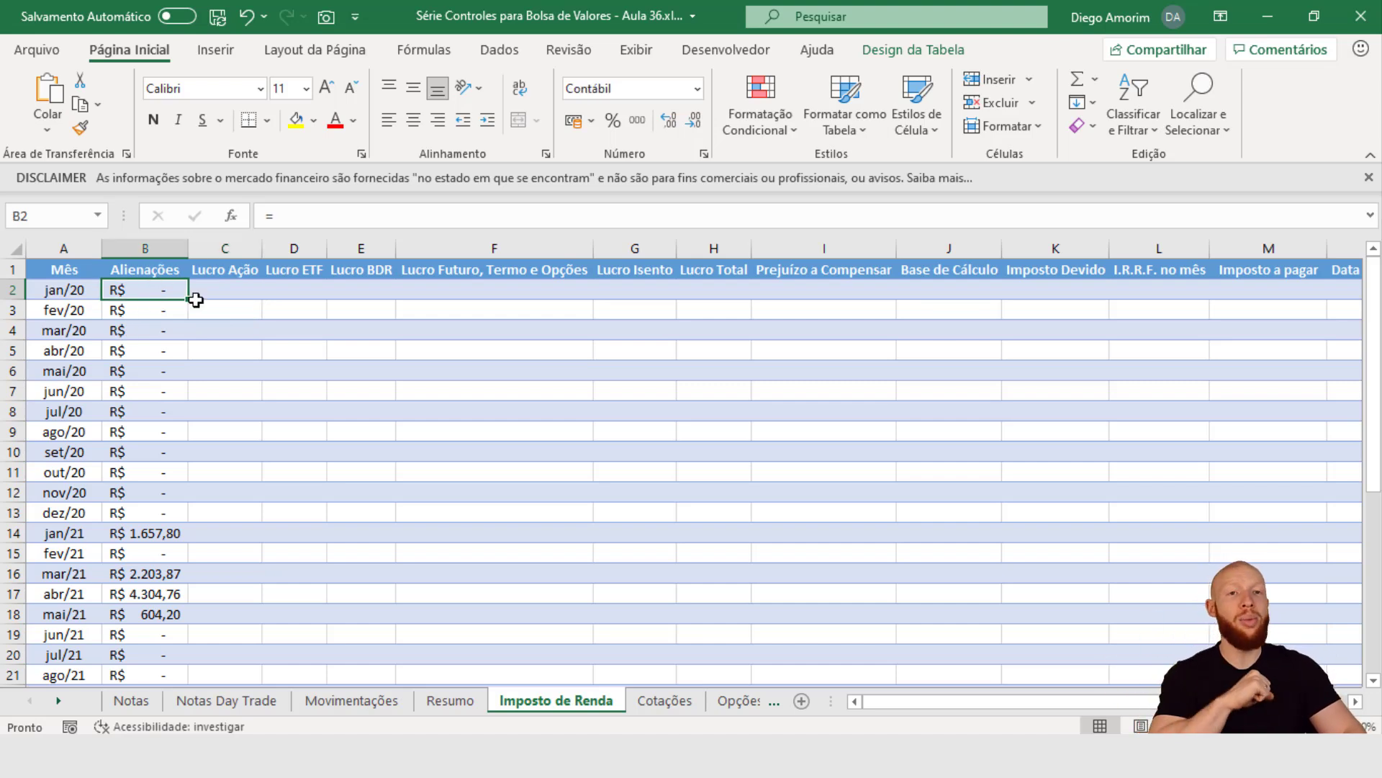
- Examine the January and March 2021 Alienações entries beside their Lucro Ação cells, as well as the whole Alienações column
scroll(164, 458, "down", 1)
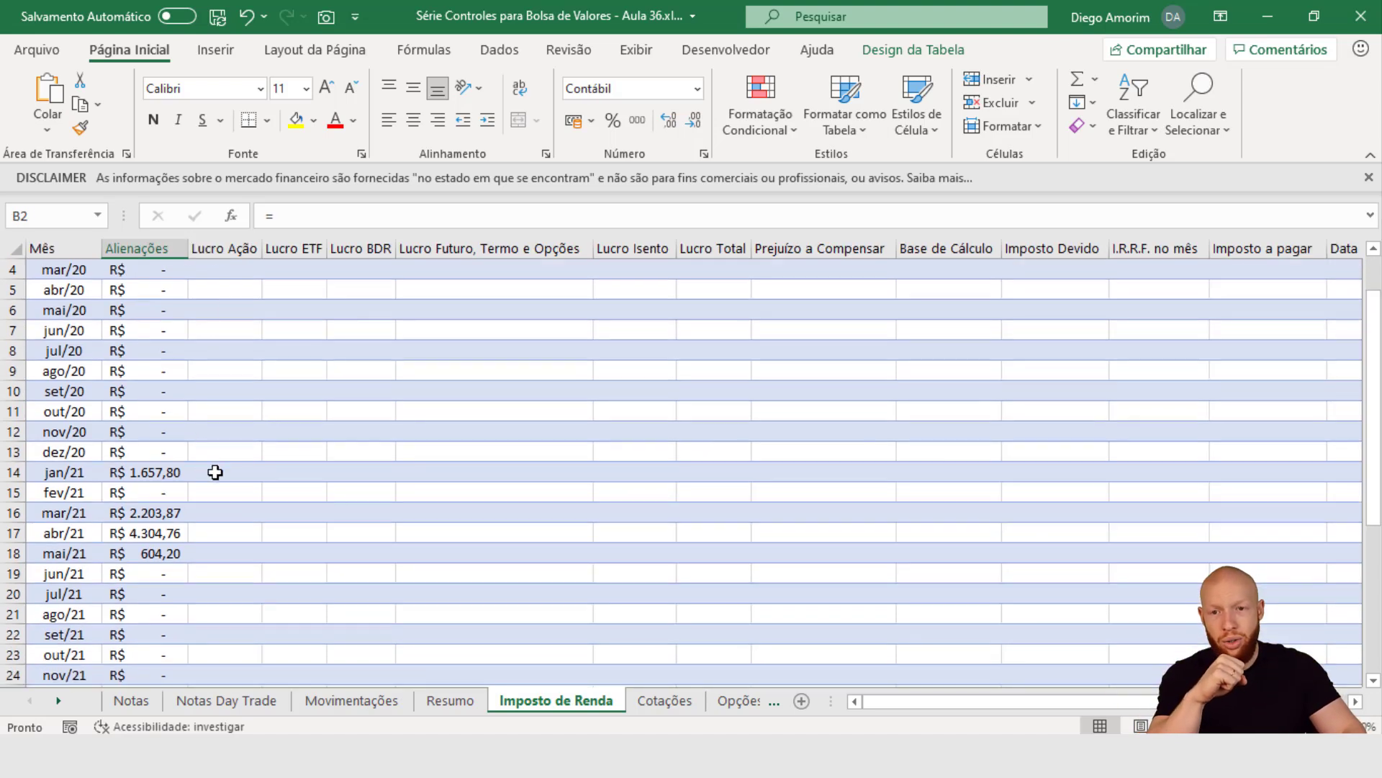
left_click(211, 470)
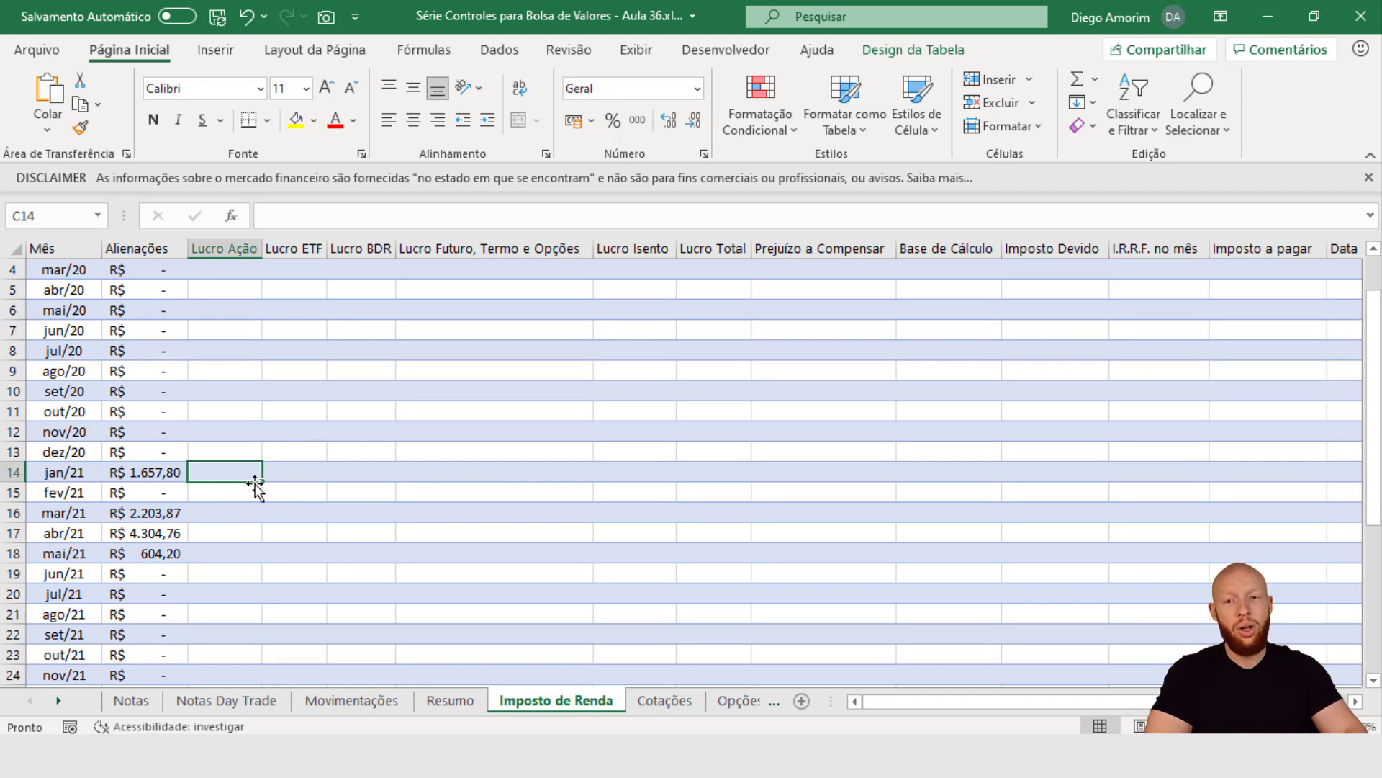
left_click(167, 471)
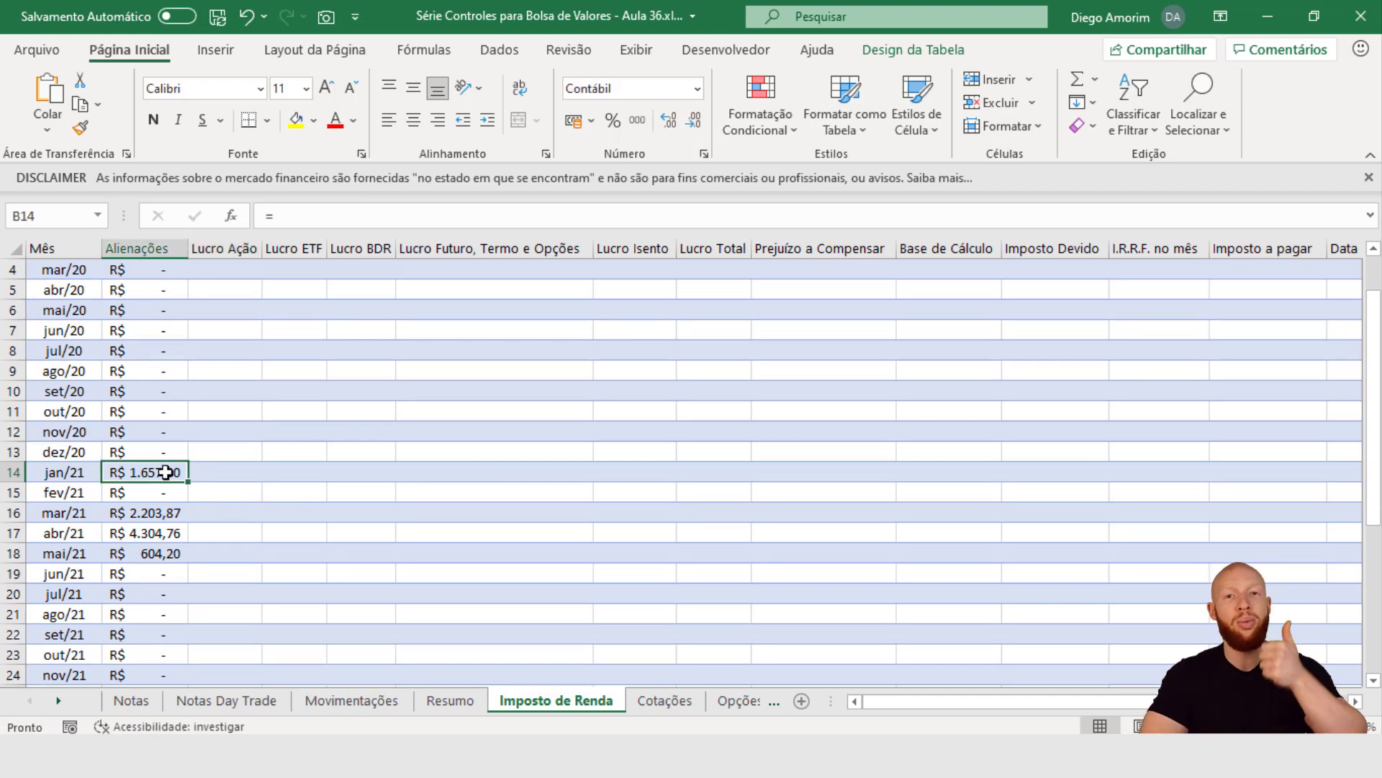
key("Right")
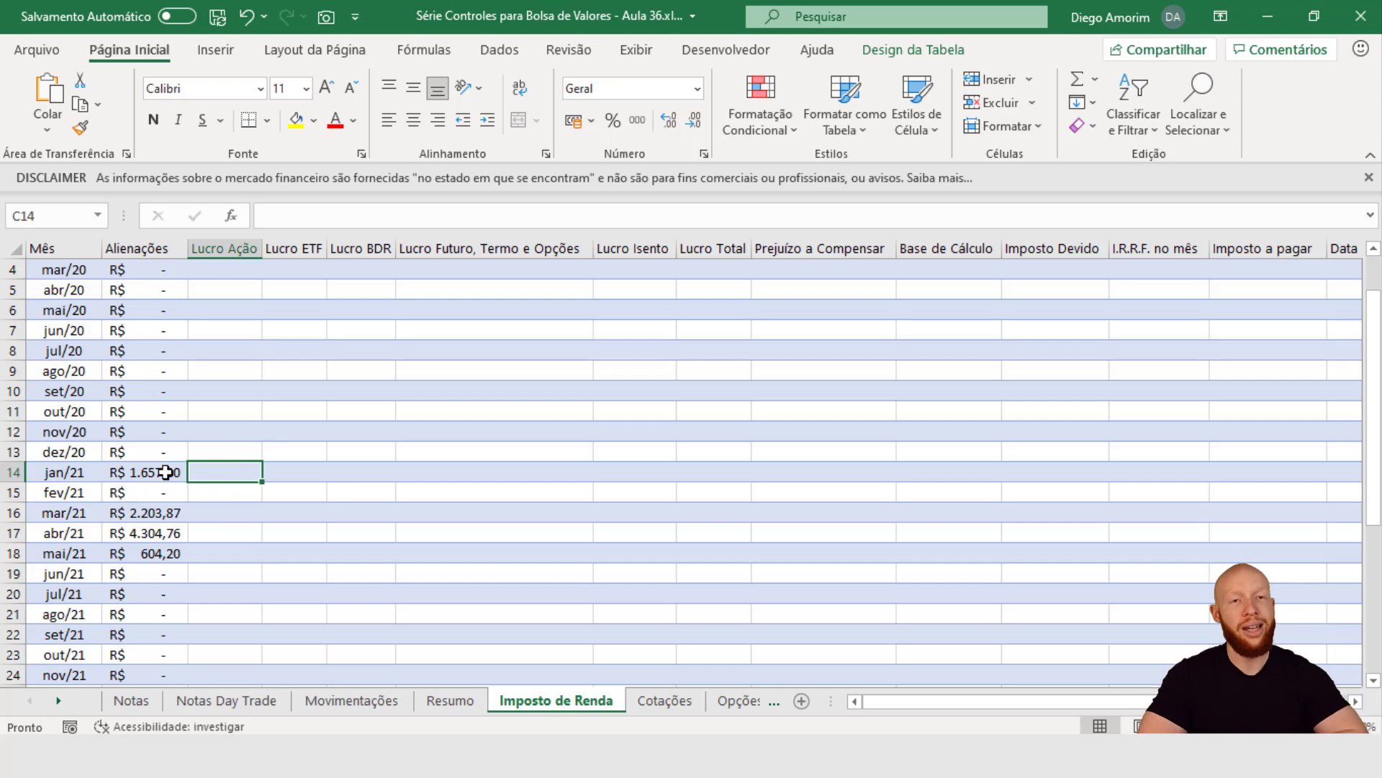
key("Down")
key("Down")
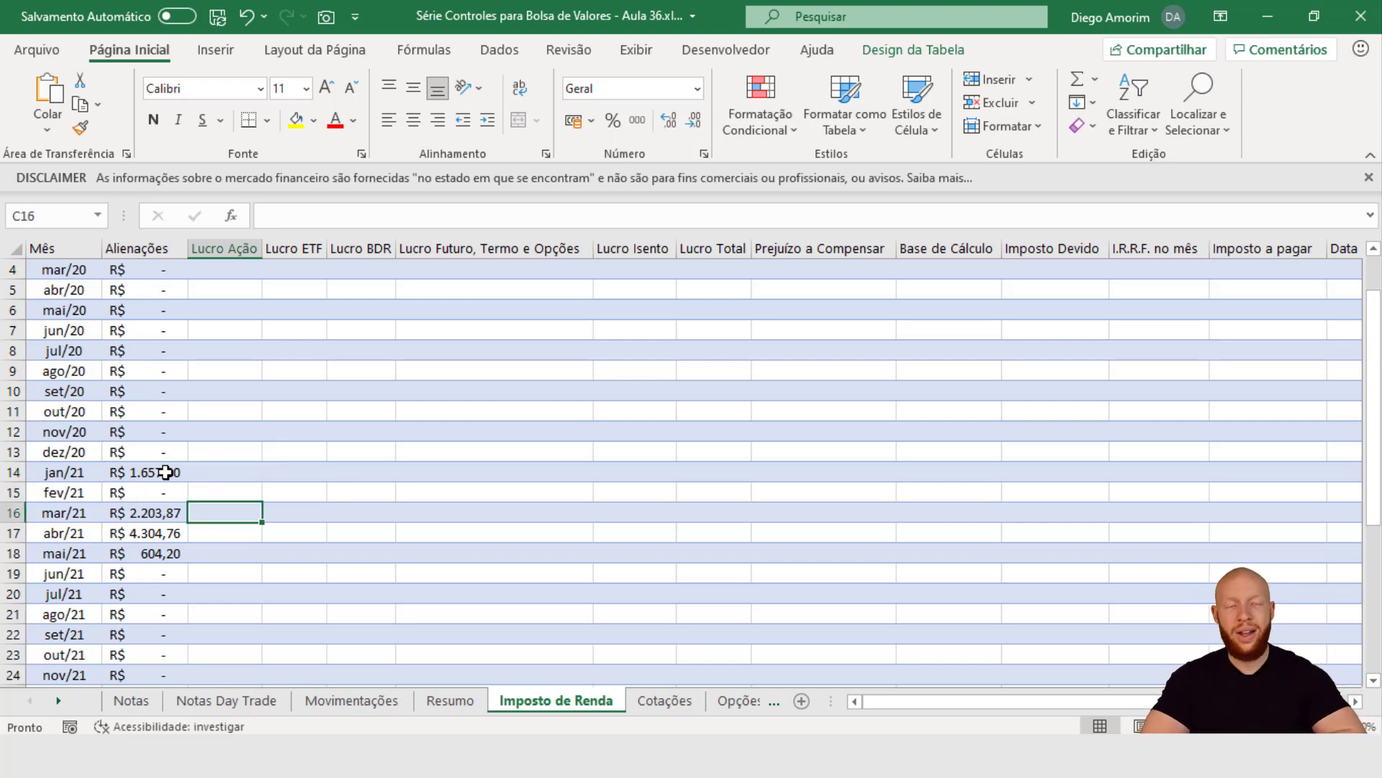
left_click(152, 514)
left_click(215, 516)
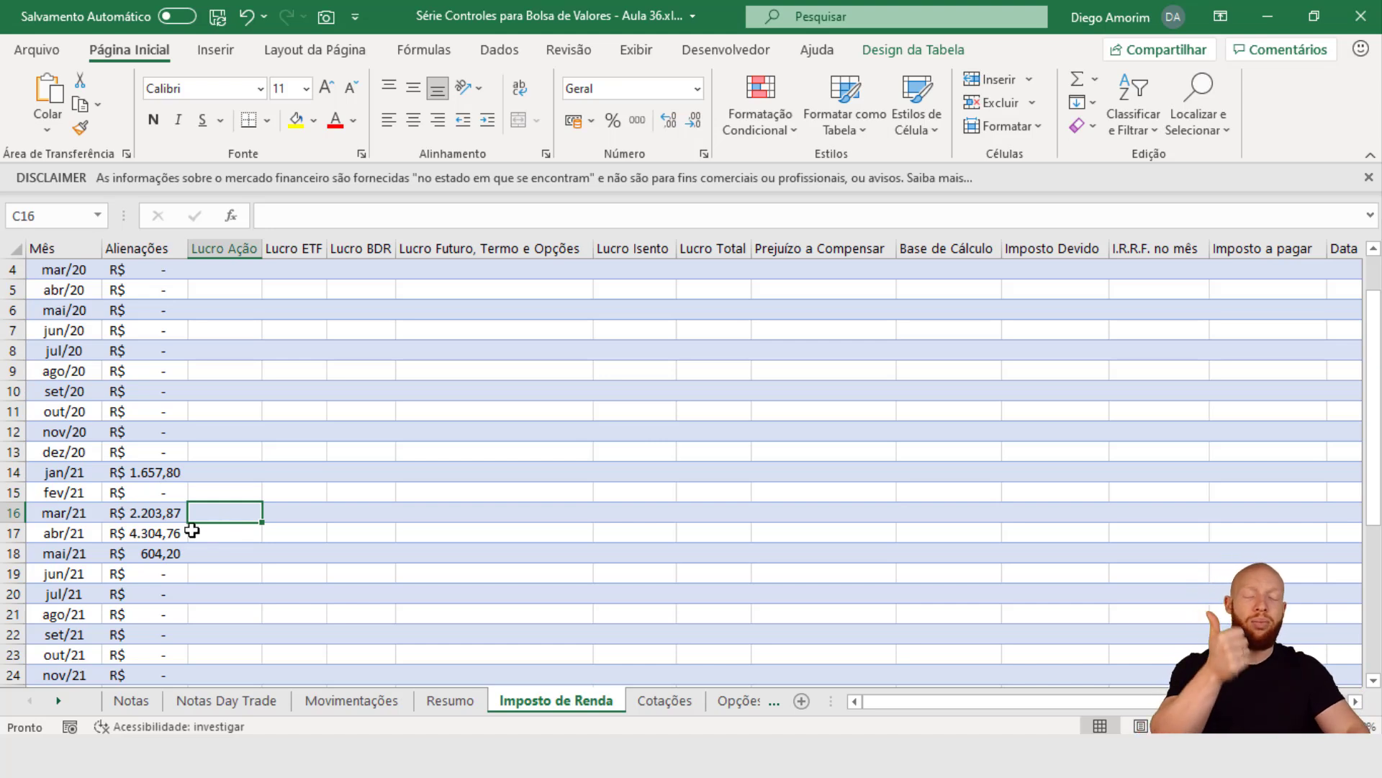
left_click(154, 515)
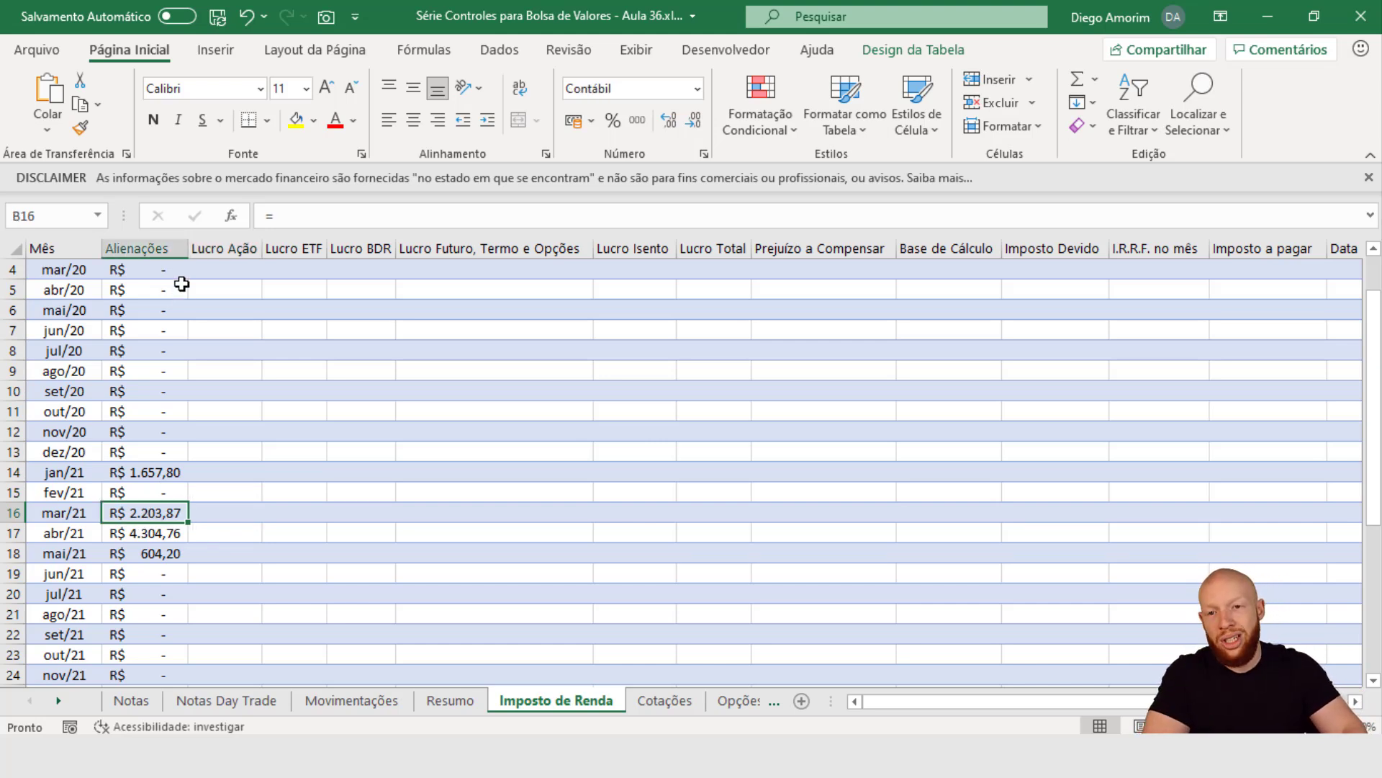
left_click(154, 249)
left_click(226, 512)
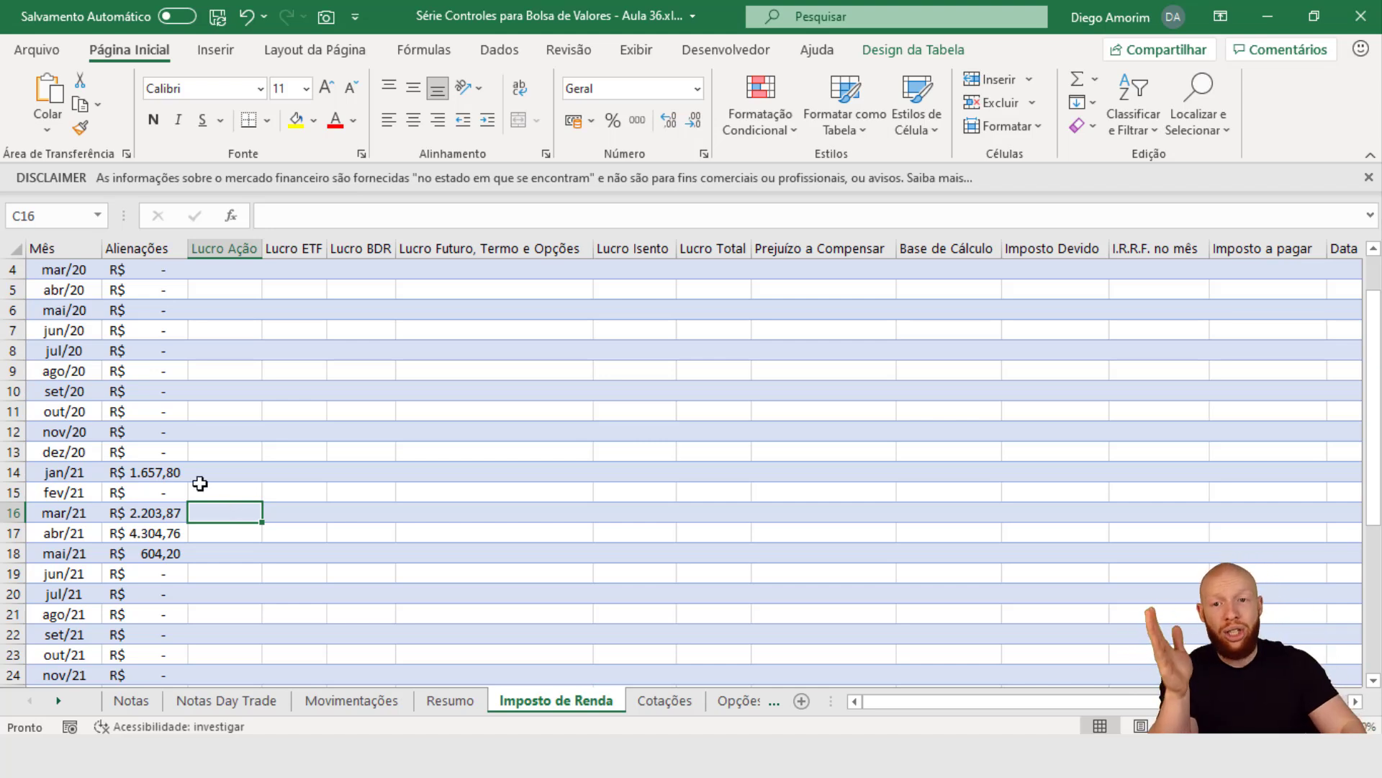
scroll(198, 481, "up", 1)
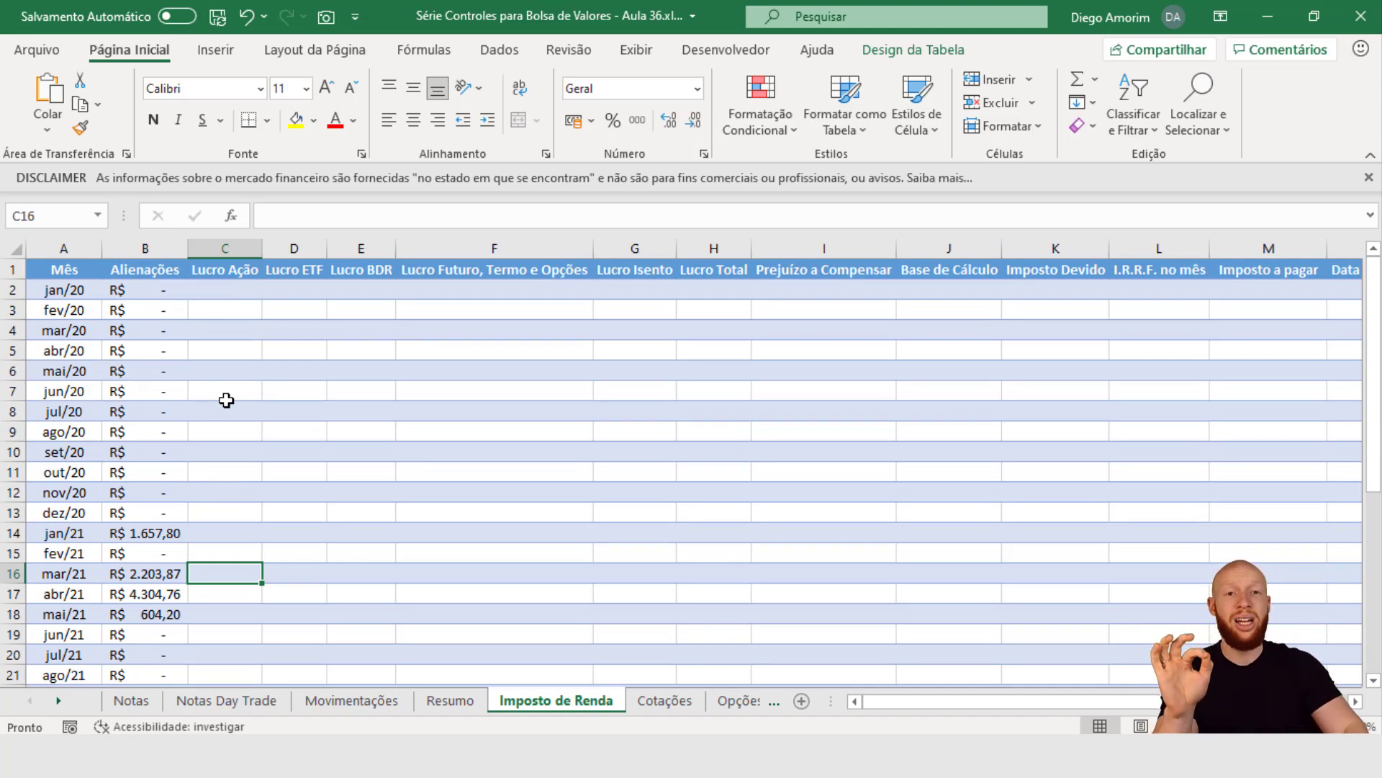
left_click(160, 270)
key("ctrl+shift+Down")
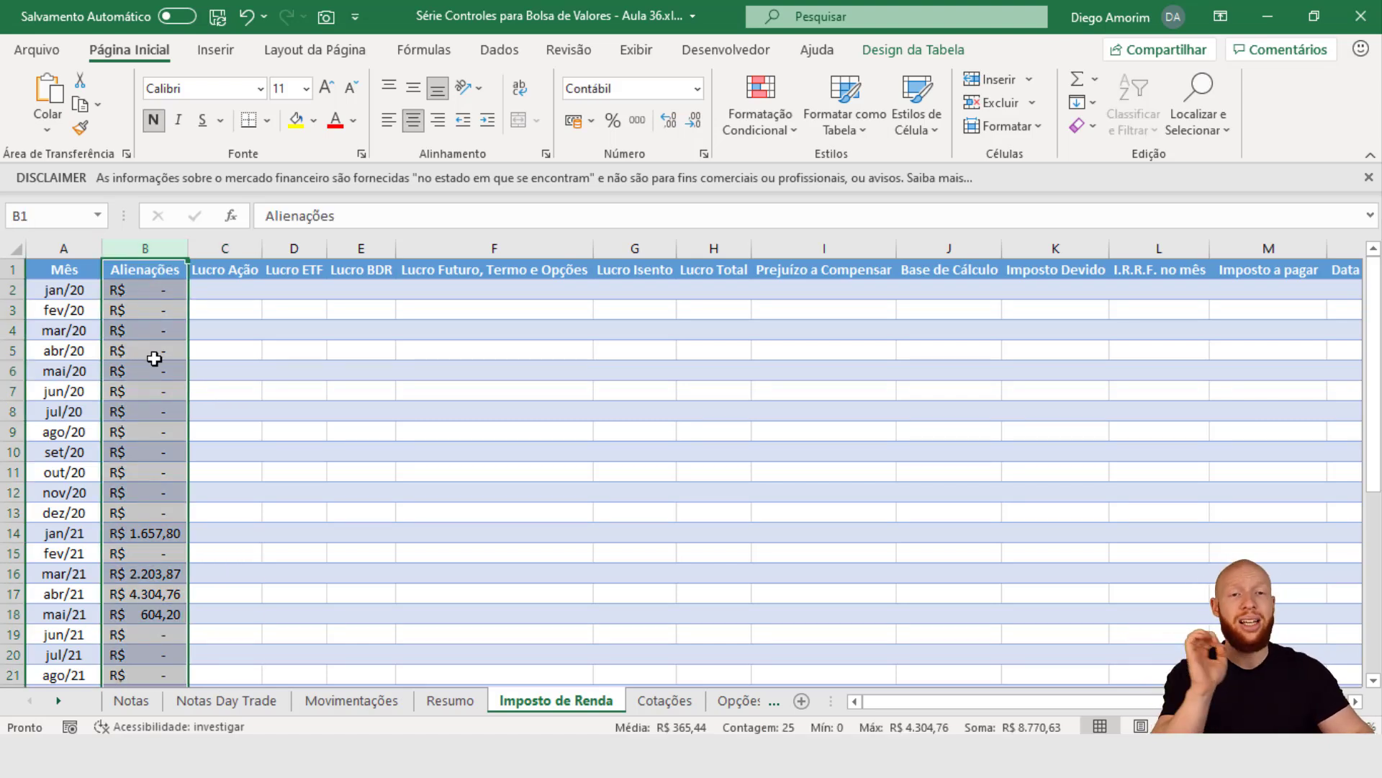
left_click(193, 472)
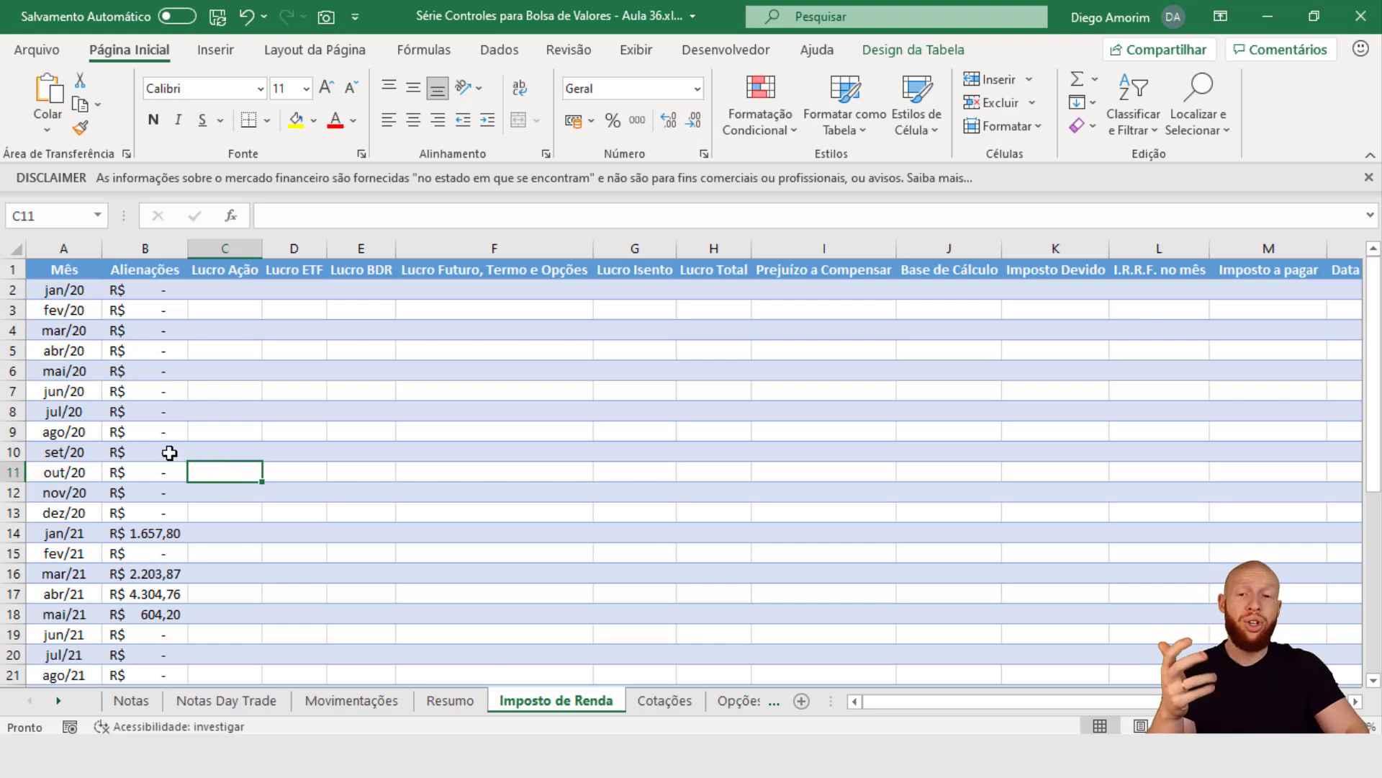
- Look over the Lucro Ação, Lucro ETF, Lucro BDR and Lucro Futuro, Termo e Opções columns on the Imposto de Renda sheet
left_click(228, 257)
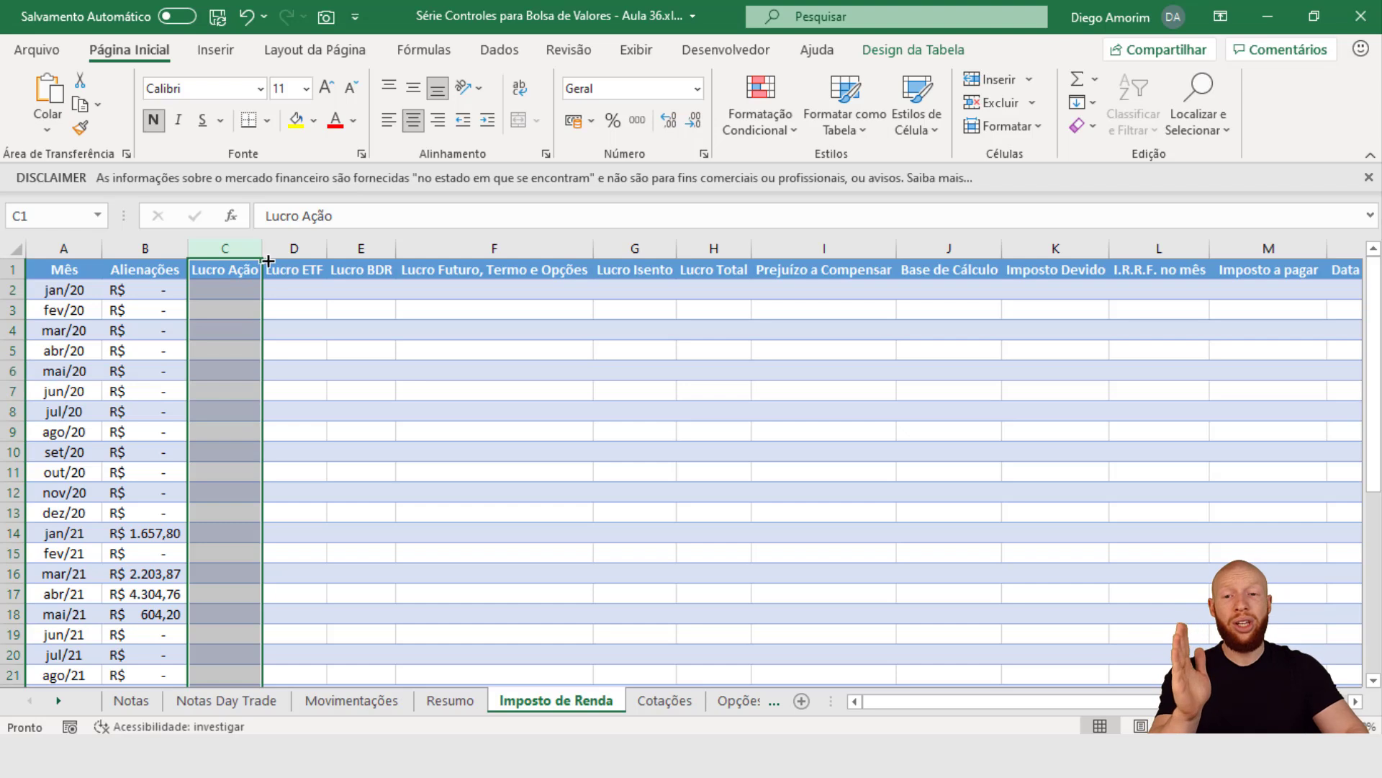
left_click(296, 248)
left_click(360, 249)
left_click(407, 249)
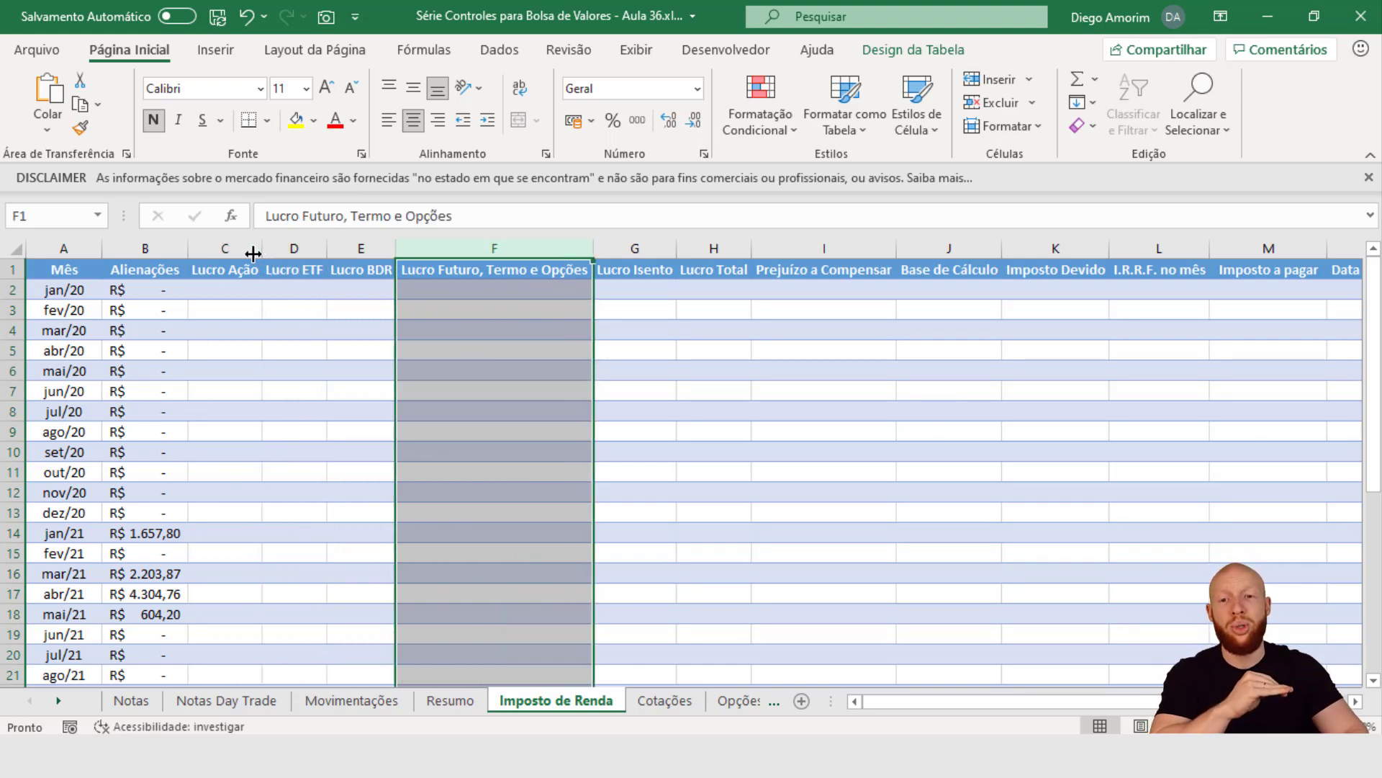
left_click_drag(291, 249, 494, 253)
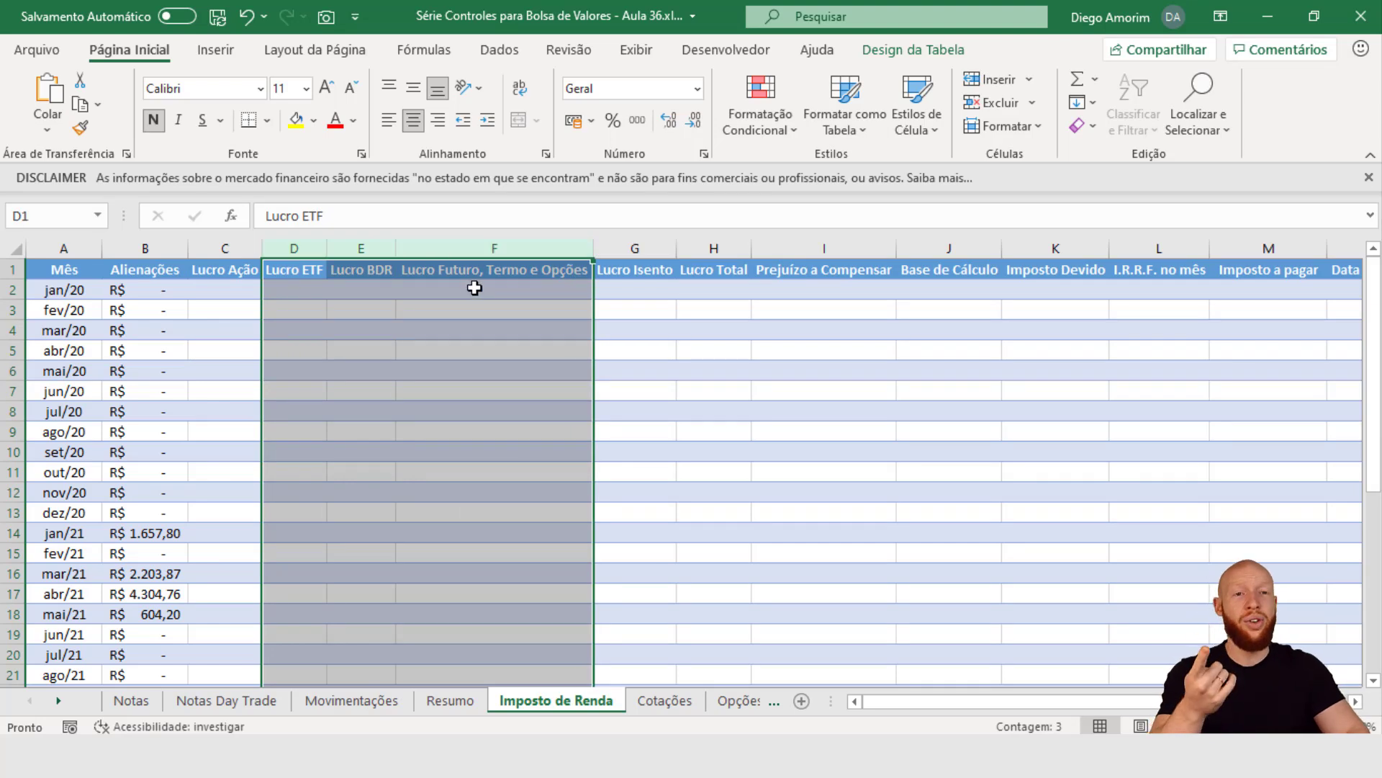
left_click(139, 420)
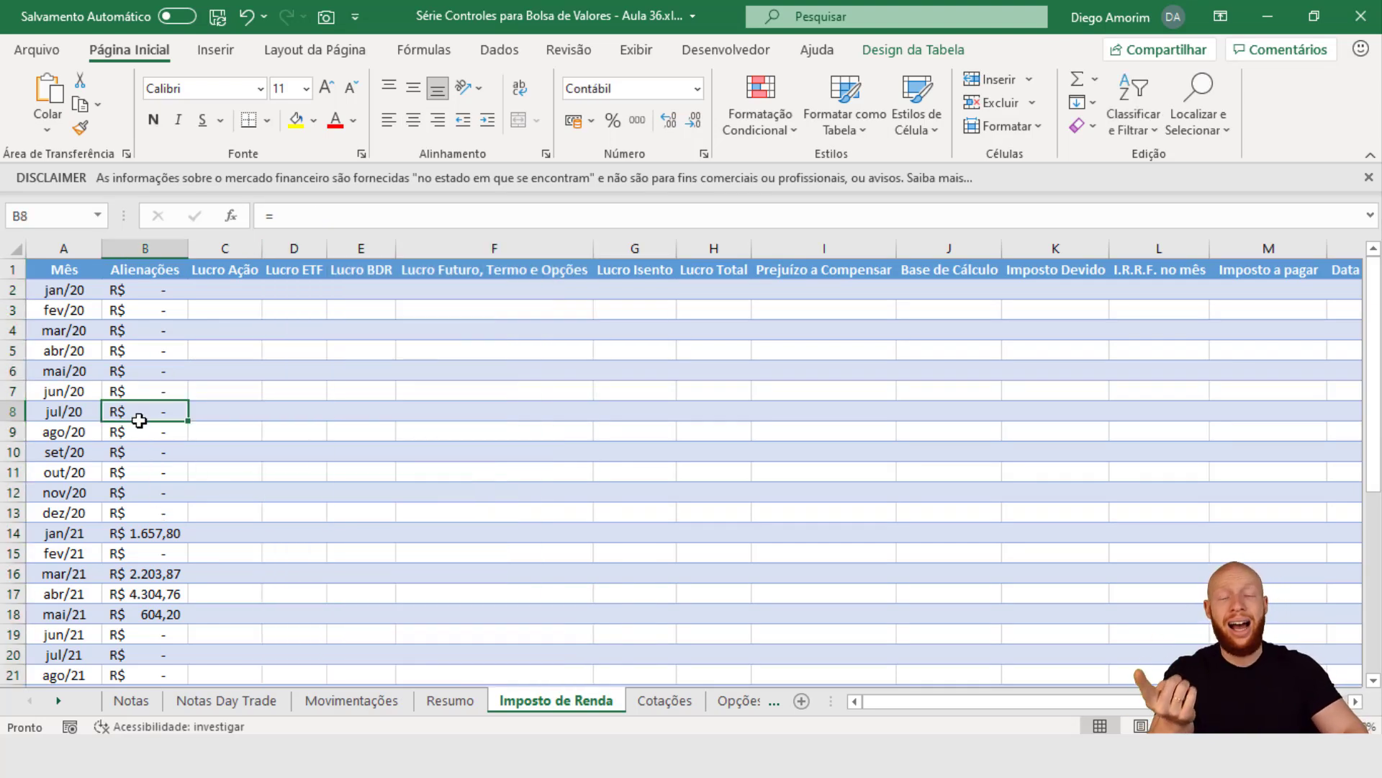
left_click(286, 369)
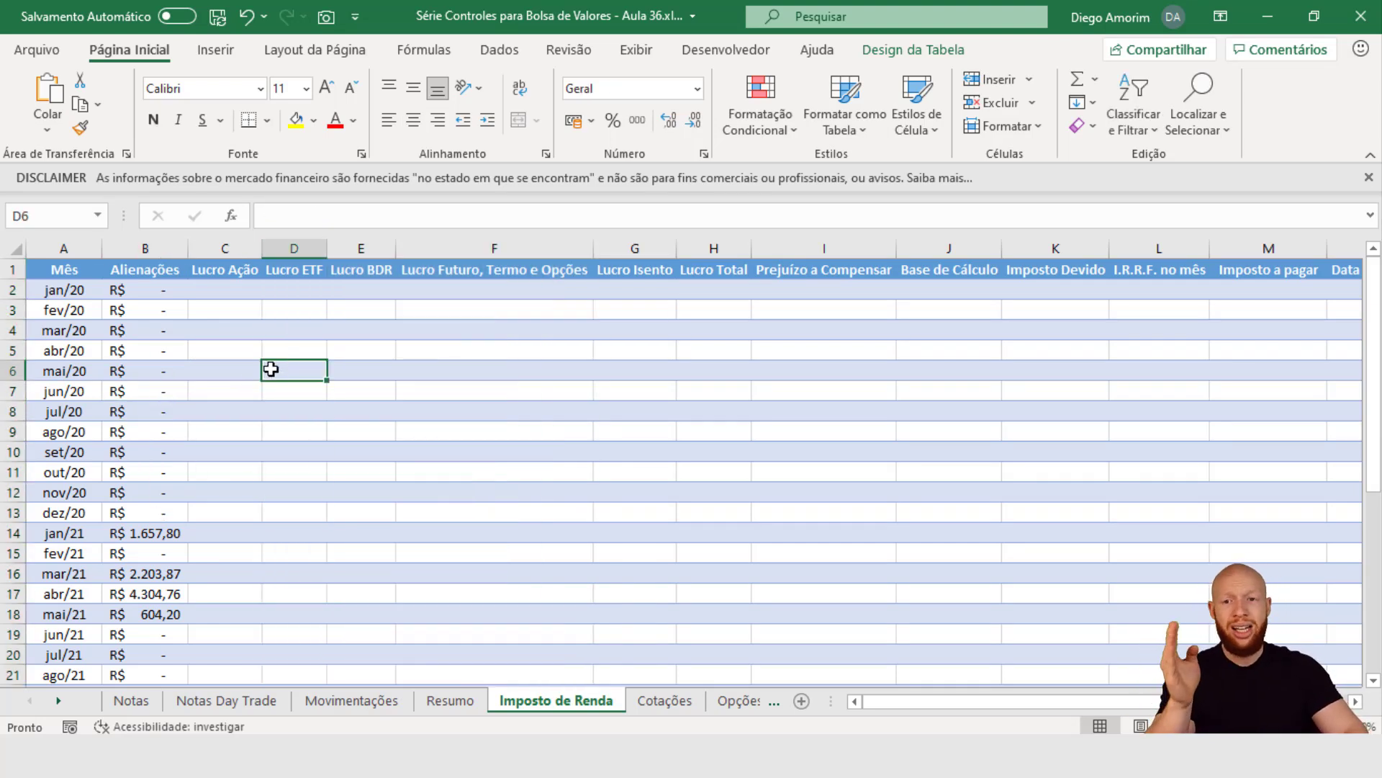
left_click(231, 368)
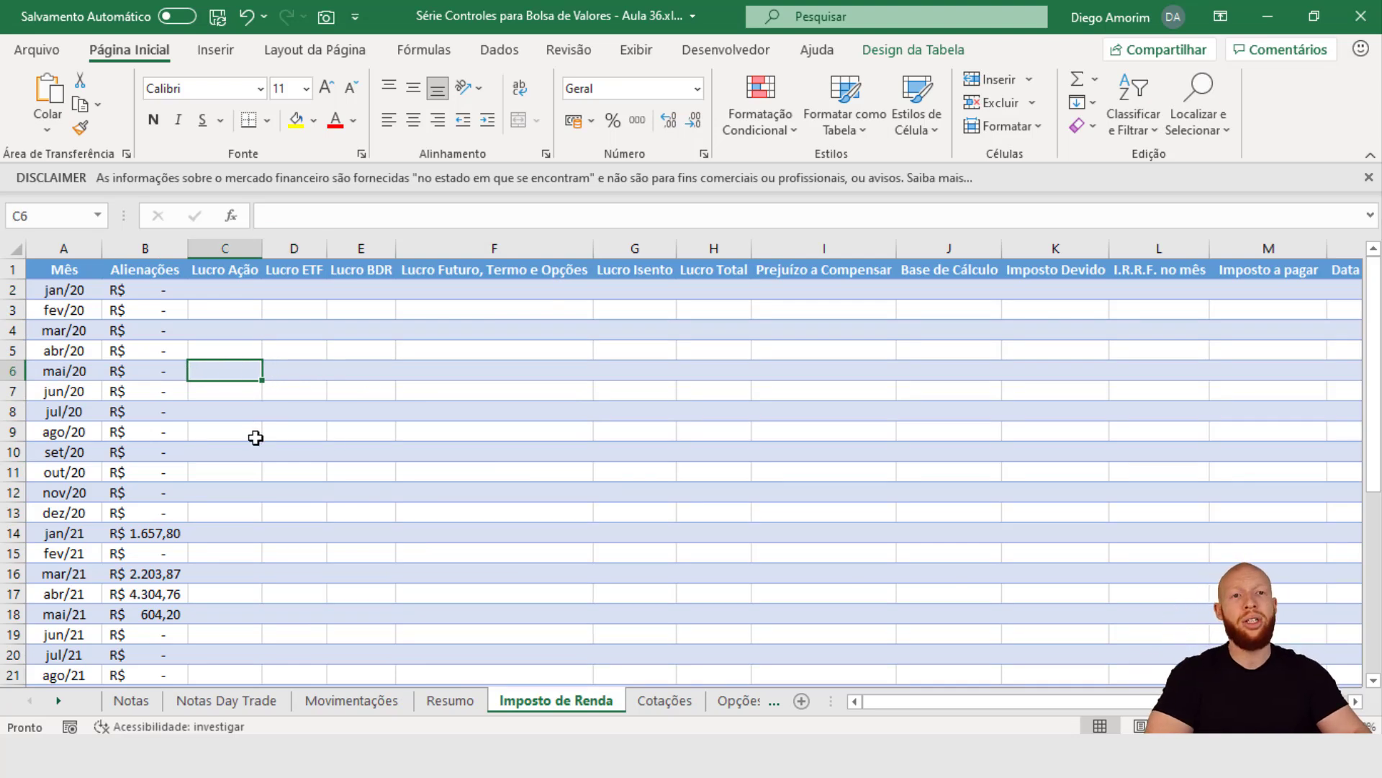
left_click(290, 368)
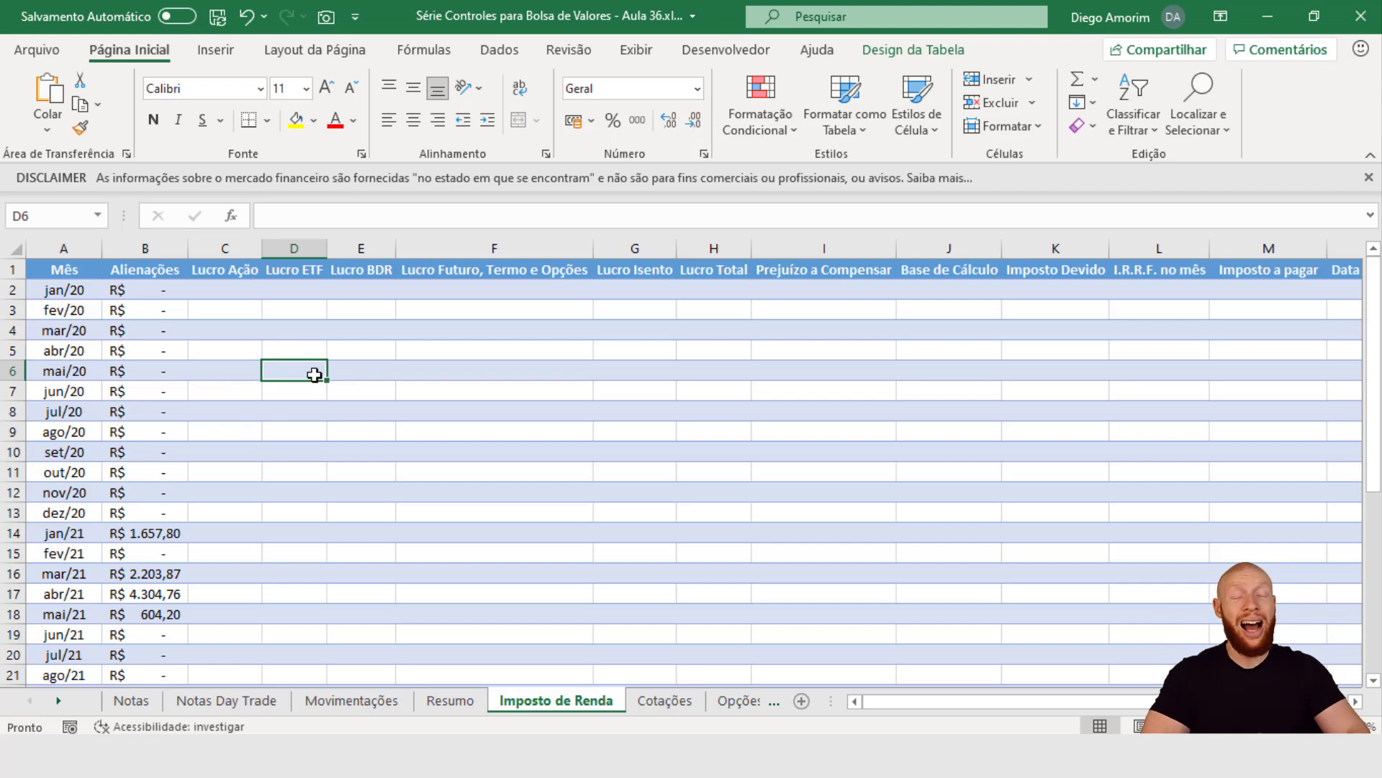
left_click(142, 370)
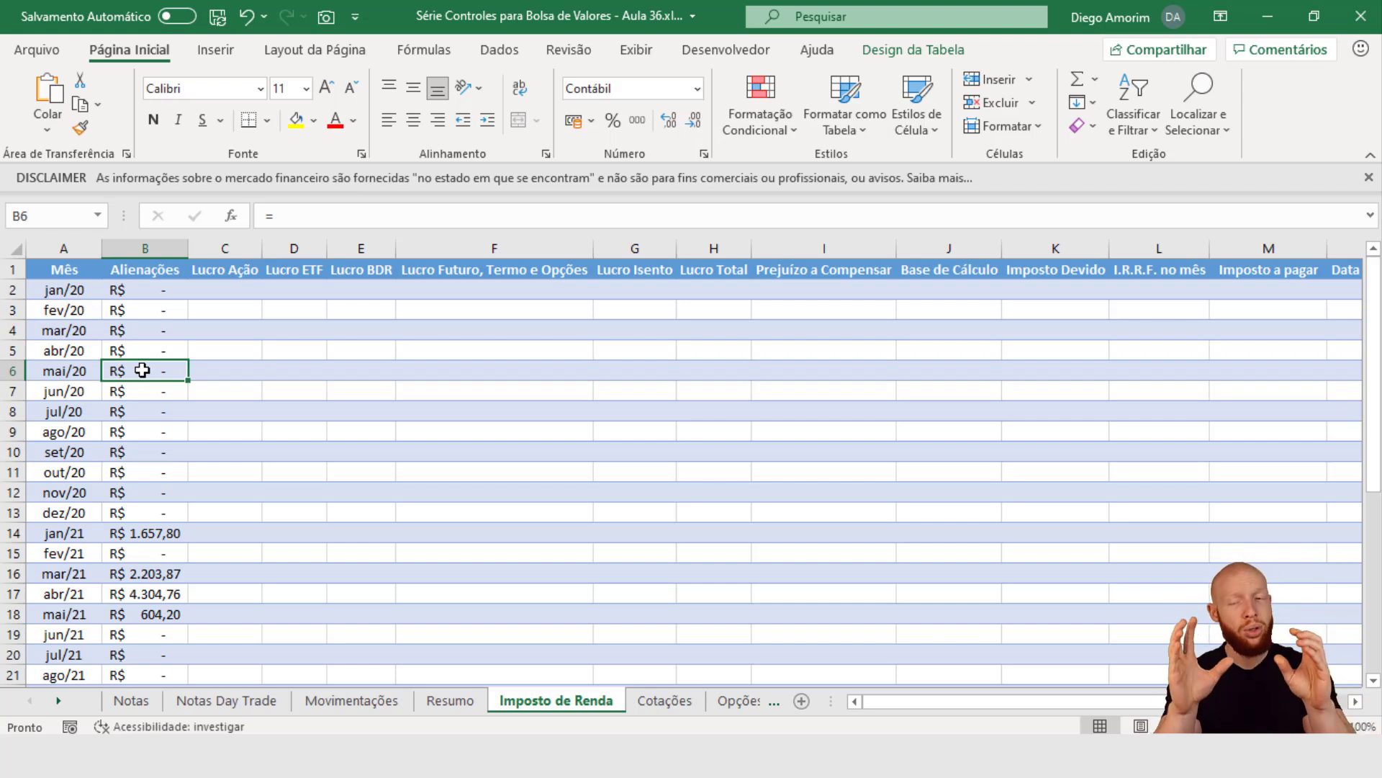
- Compare the Alienações column with the block of four profit columns from Lucro Ação to Lucro Futuro, Termo e Opções
left_click(144, 248)
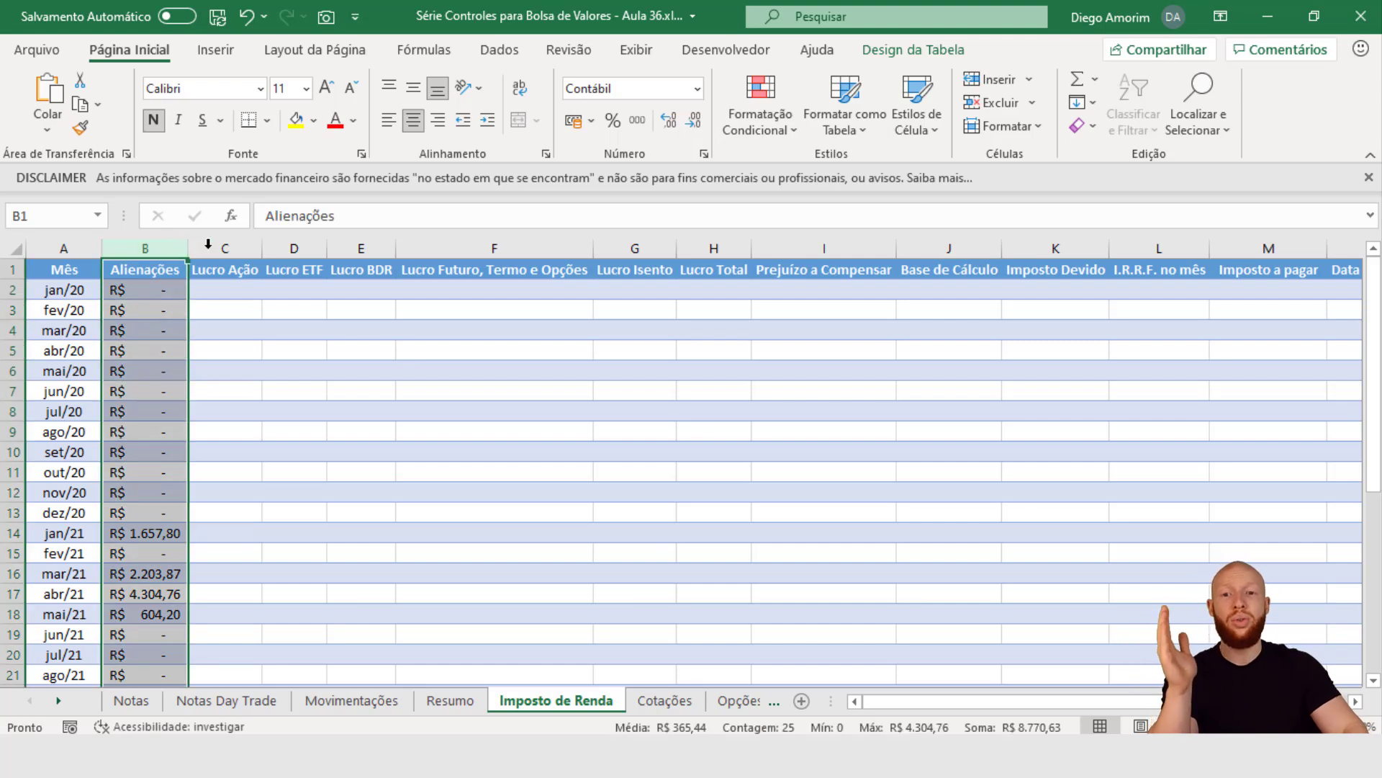
left_click_drag(218, 246, 461, 248)
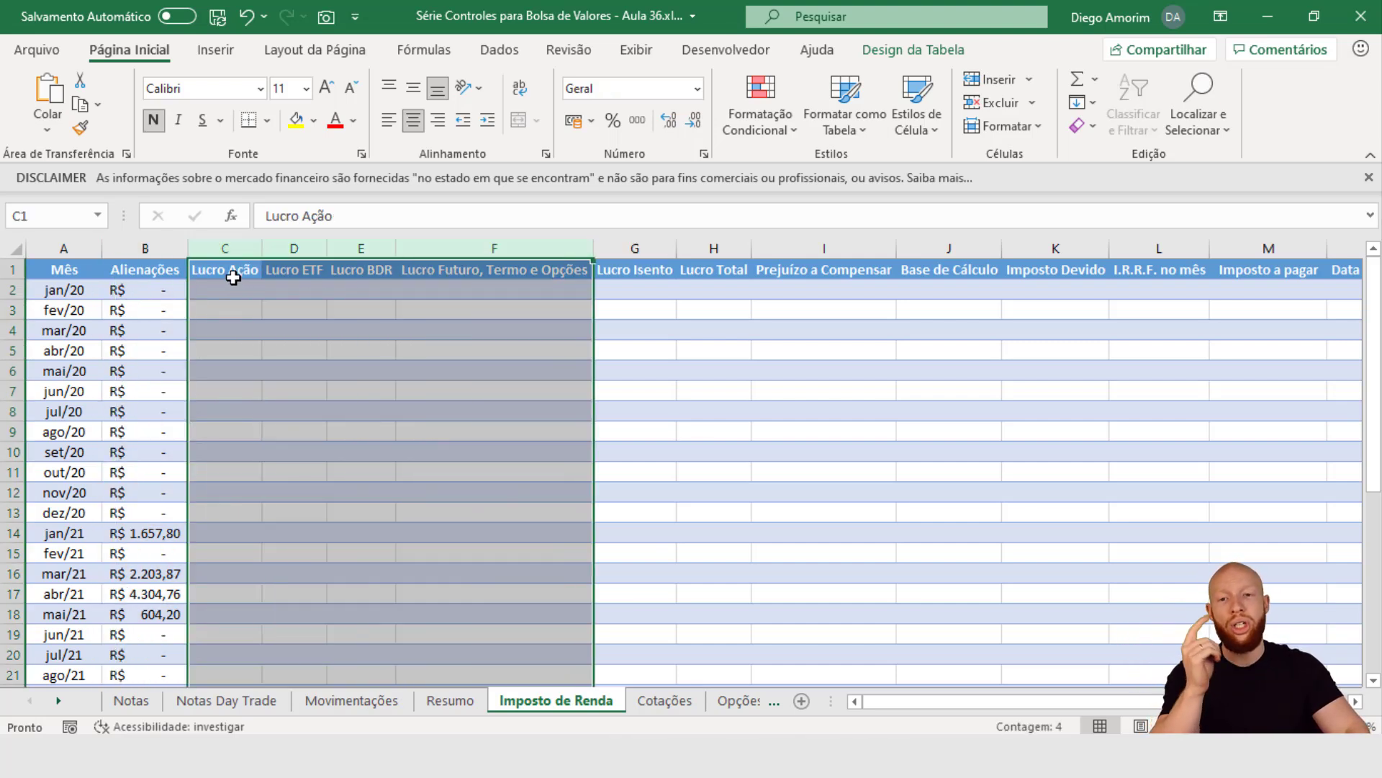
left_click(237, 273)
left_click(236, 273)
left_click(291, 272)
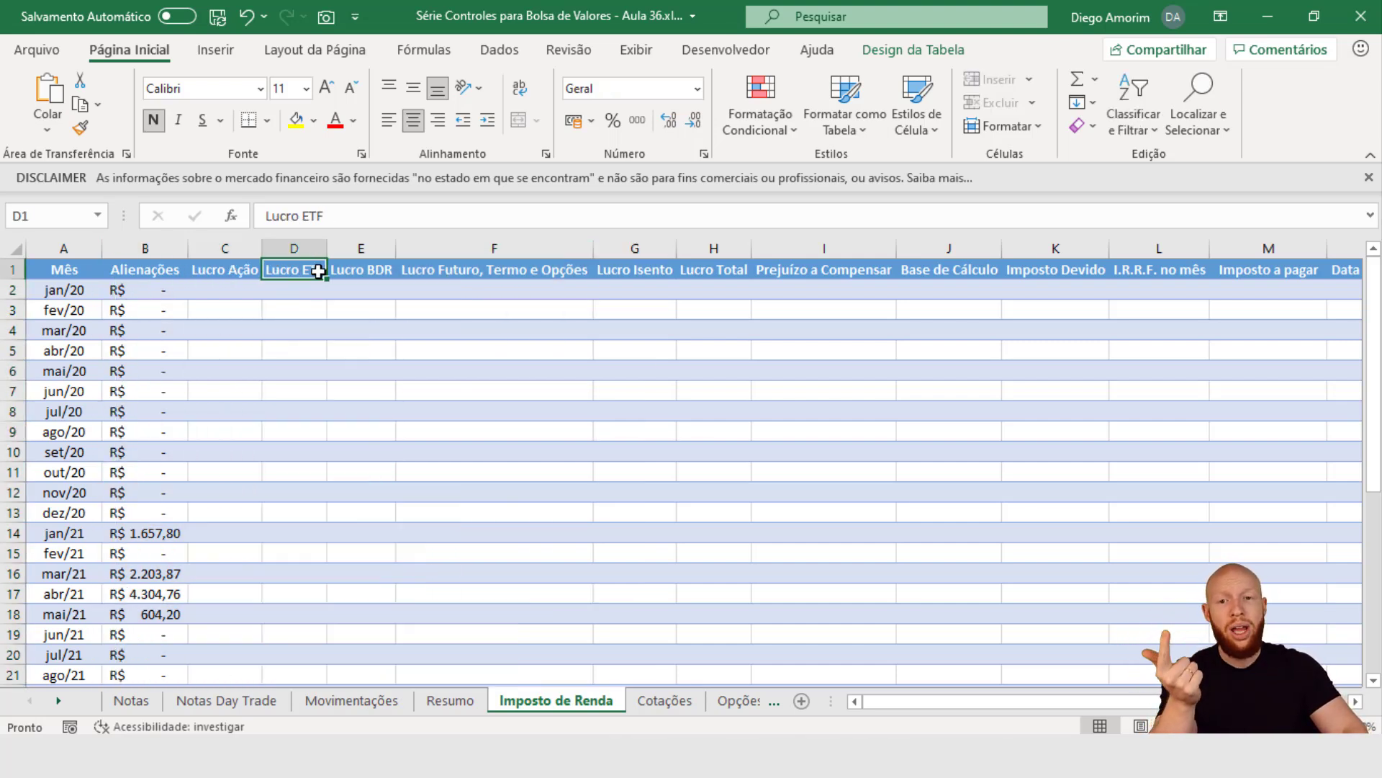
left_click(384, 268)
left_click(458, 269)
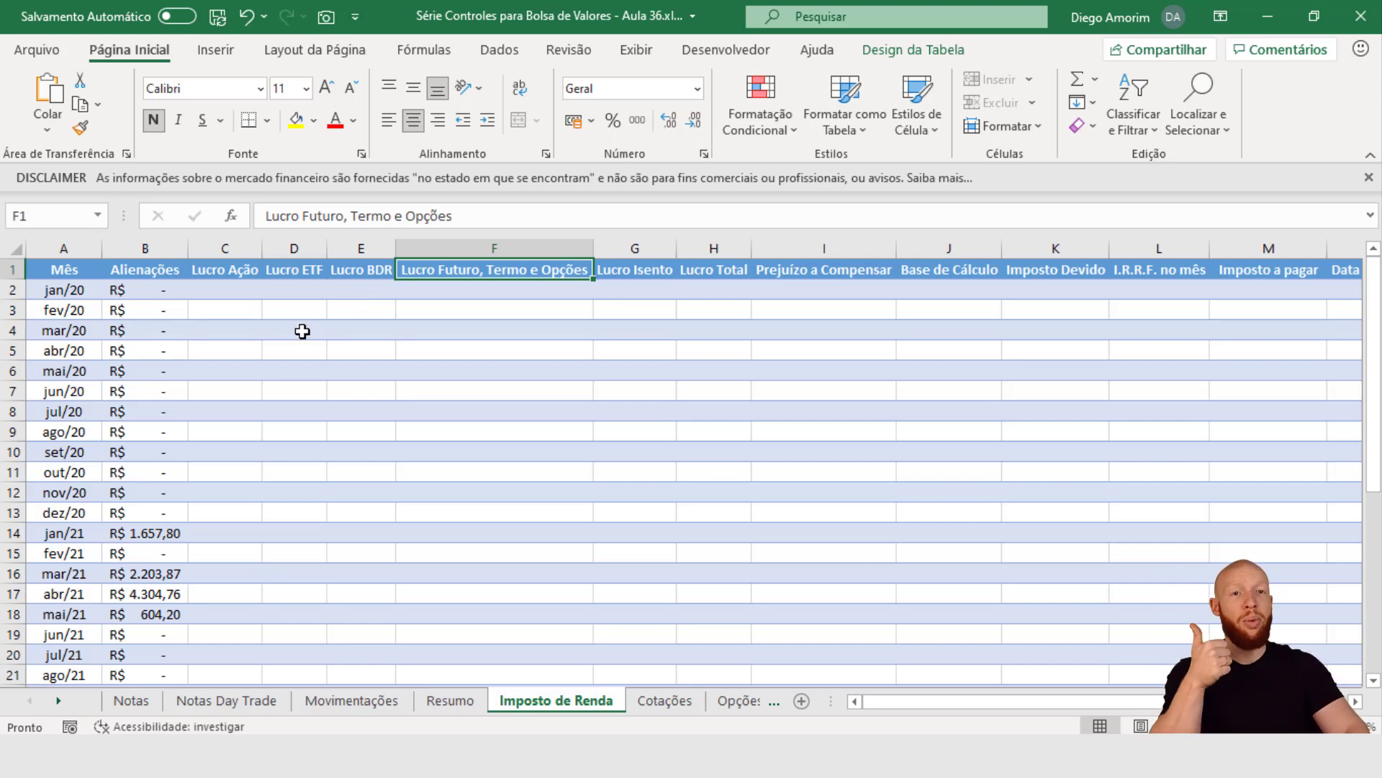
left_click(229, 248)
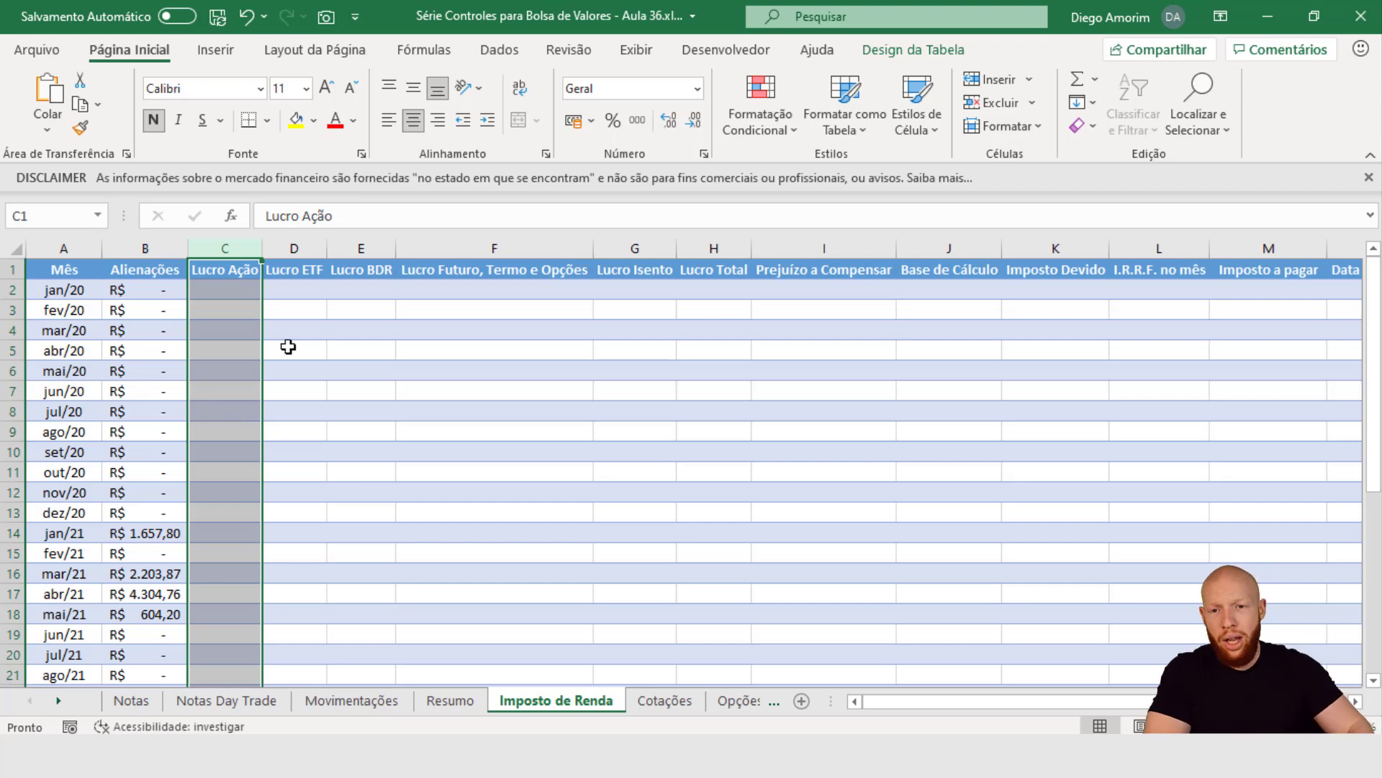
left_click(317, 340)
left_click(345, 339)
left_click(468, 340)
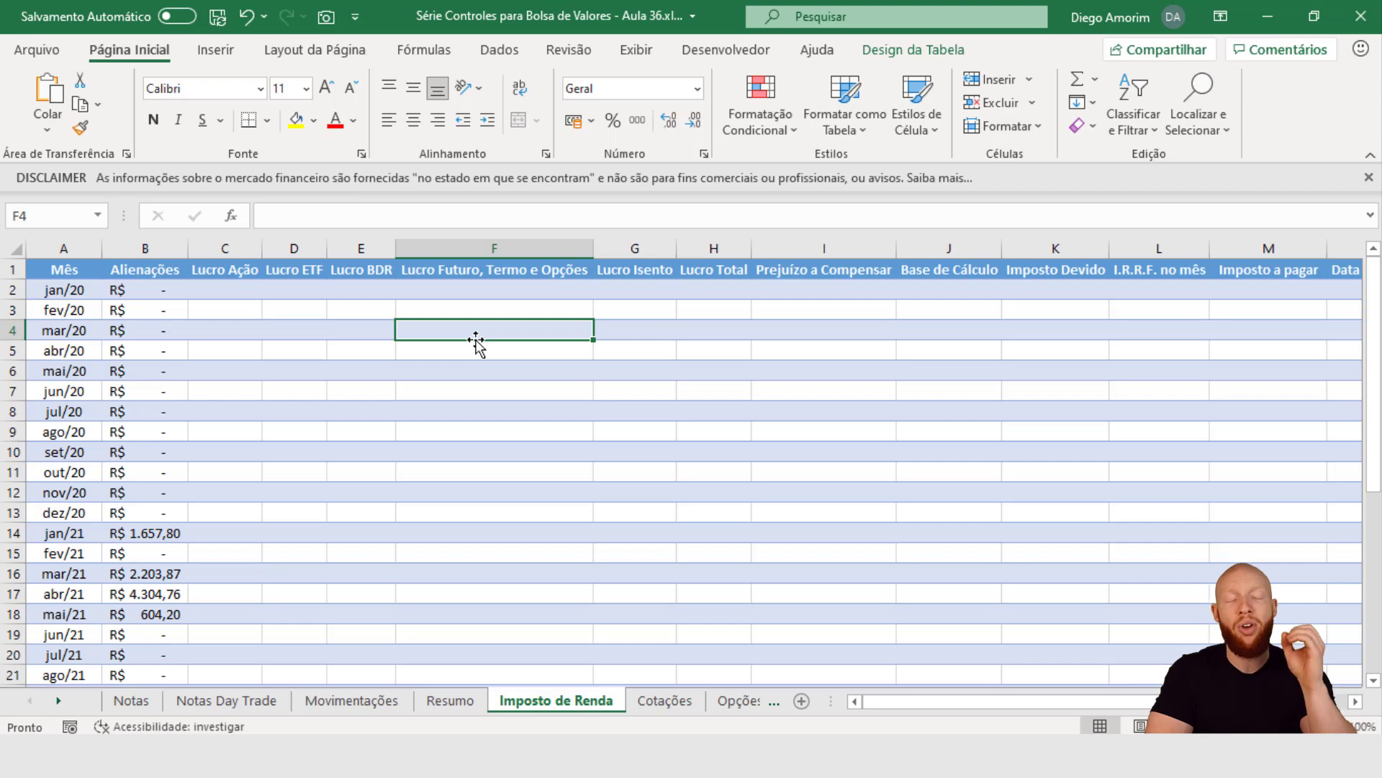
left_click(162, 367)
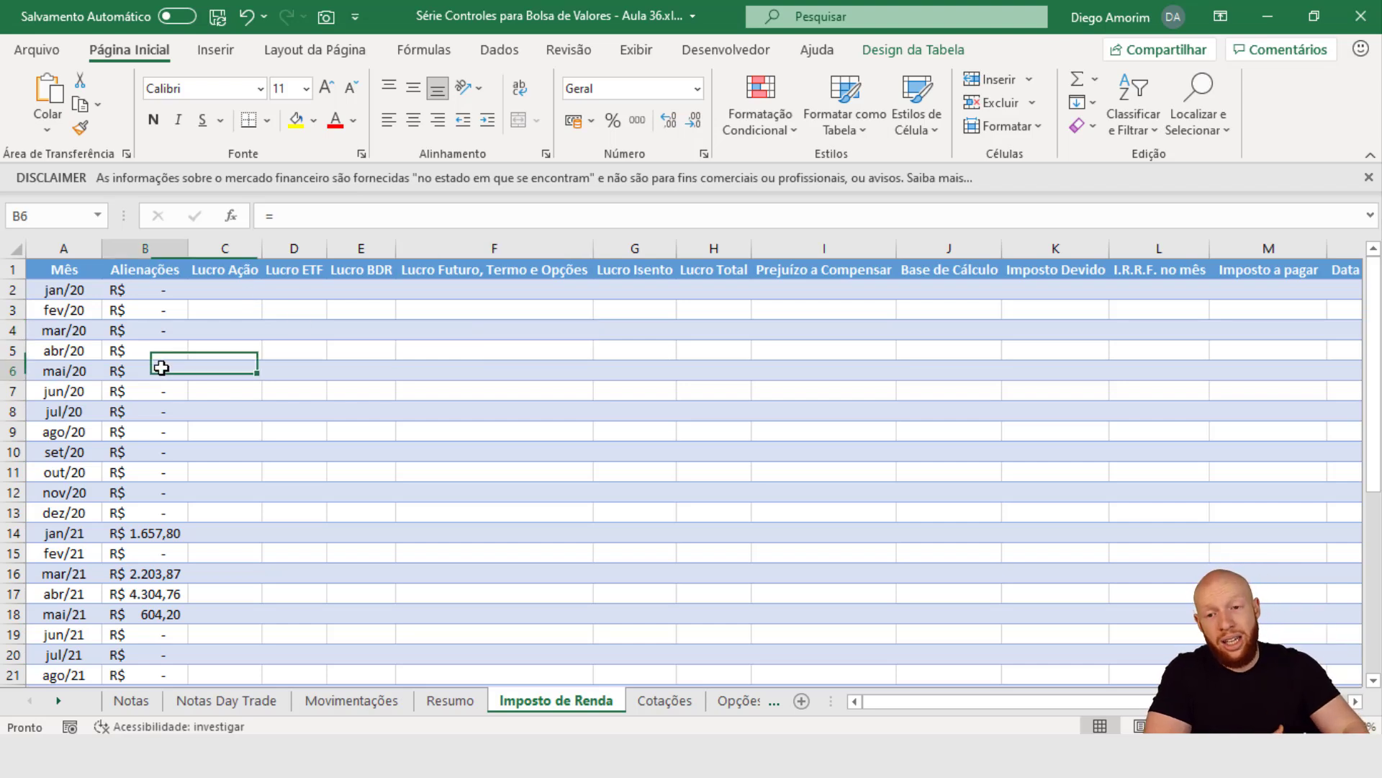
- Review the Lucro Ação column against Alienações and the neighbouring ETF, BDR and futures profit headers
left_click(219, 244)
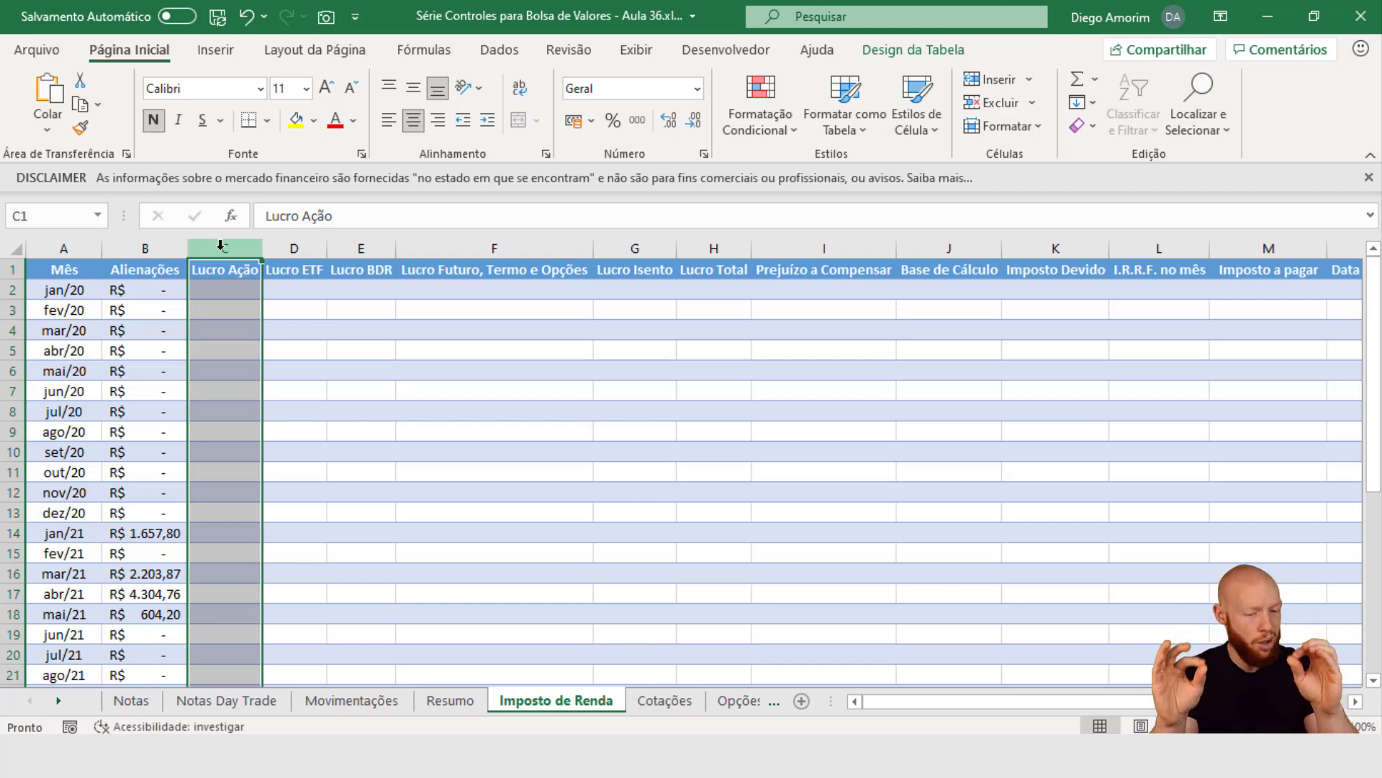
left_click(157, 256)
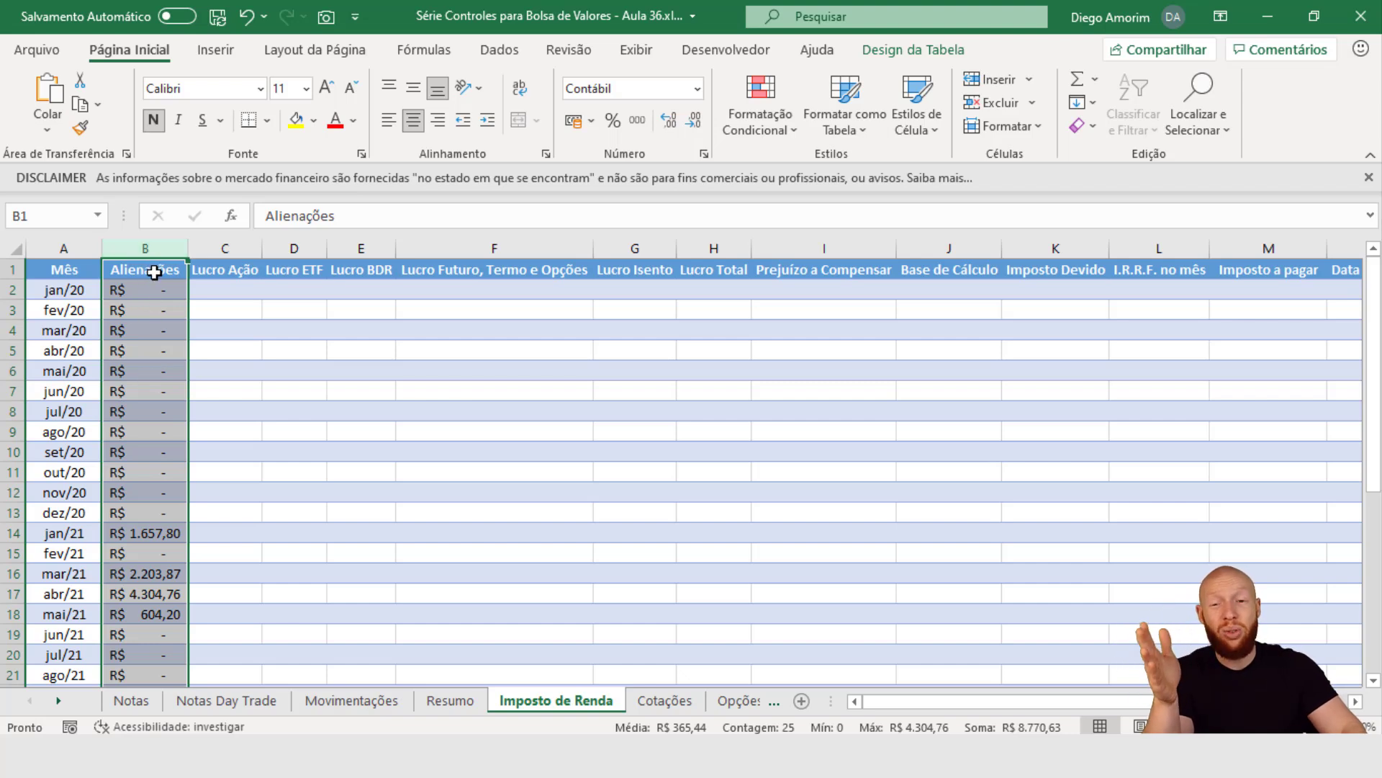
left_click(245, 270)
left_click(295, 262)
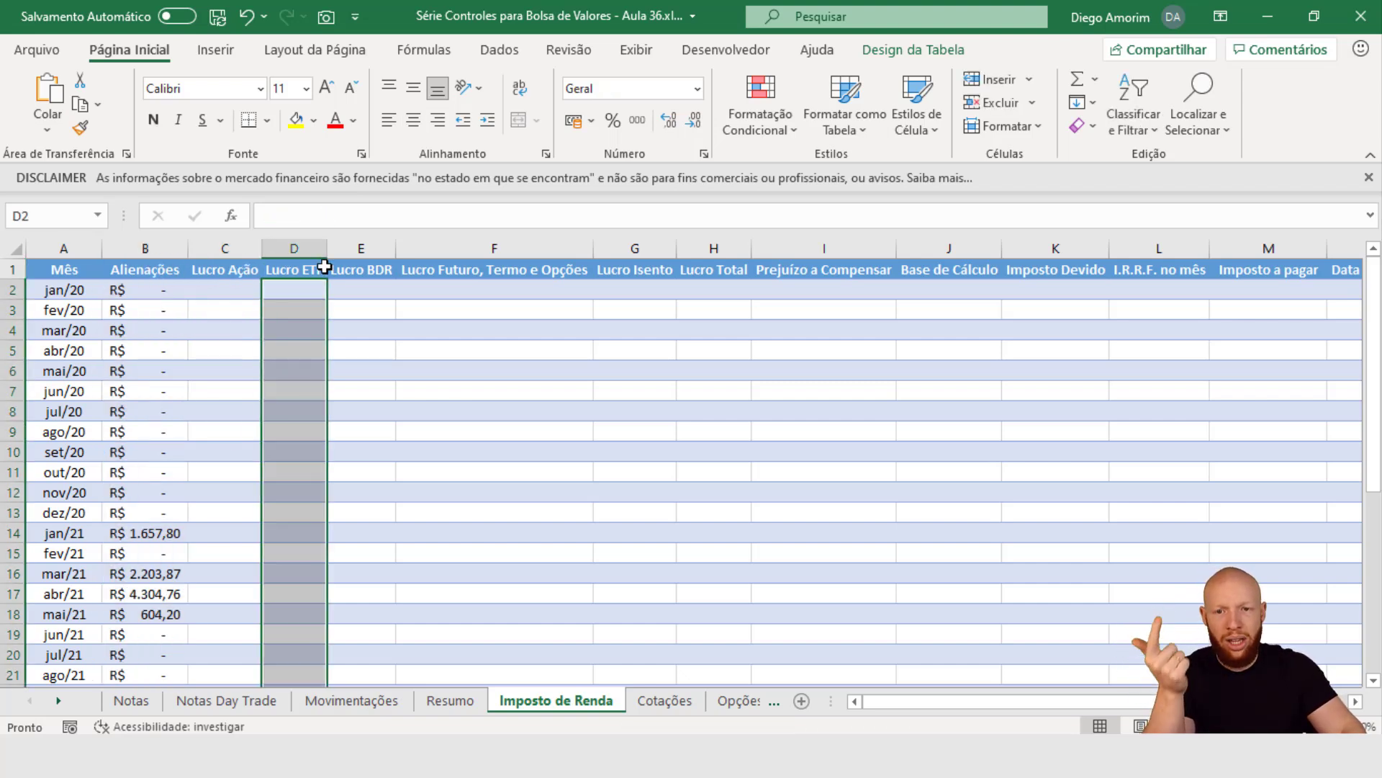
left_click(362, 269)
left_click(470, 276)
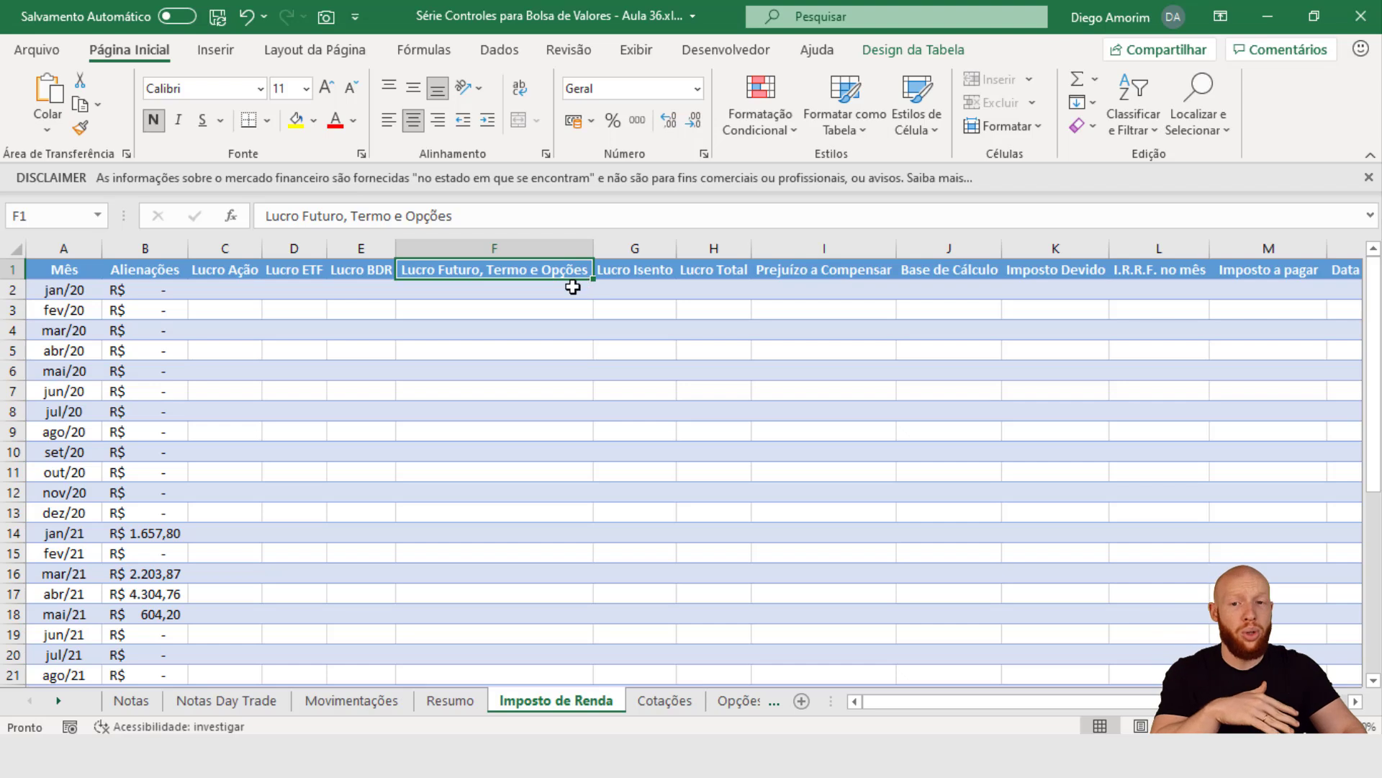
left_click(121, 250)
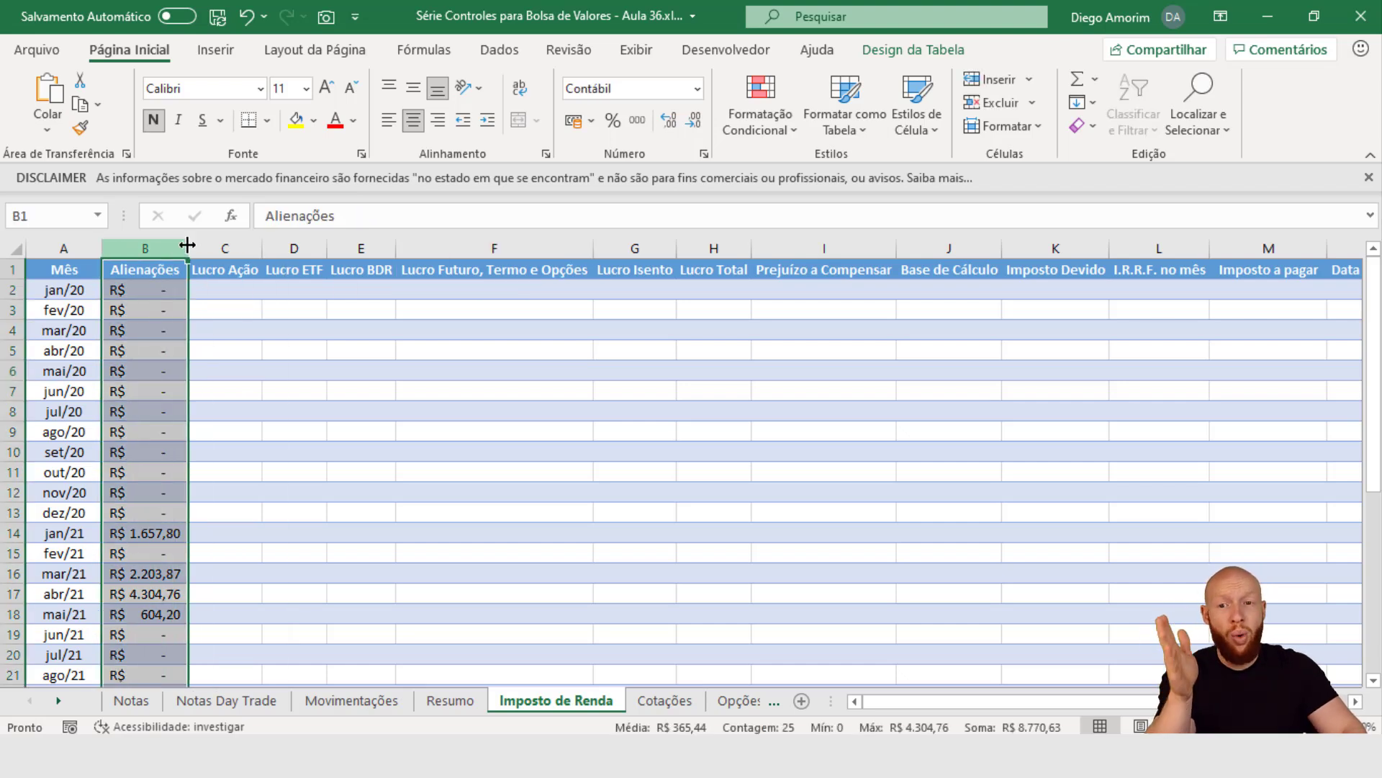
left_click(212, 249)
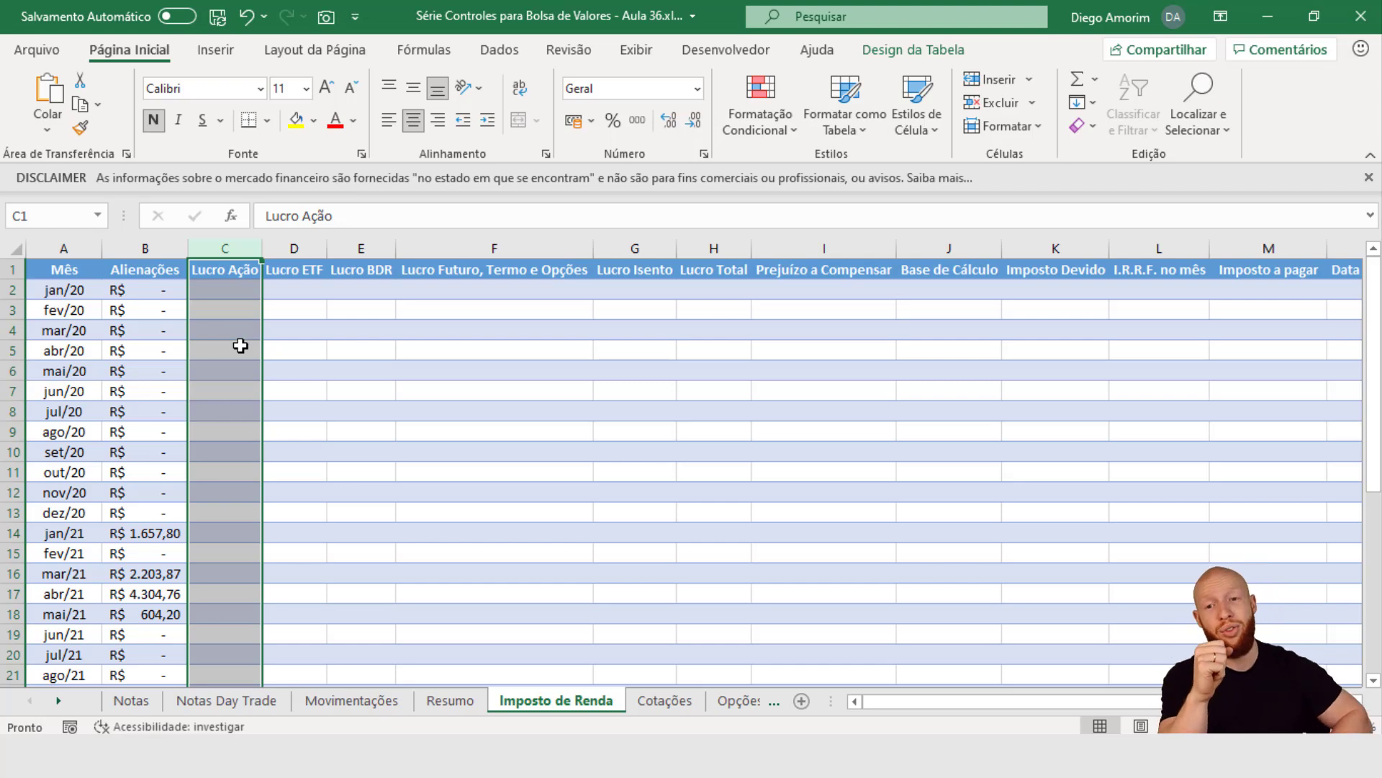
key("Left")
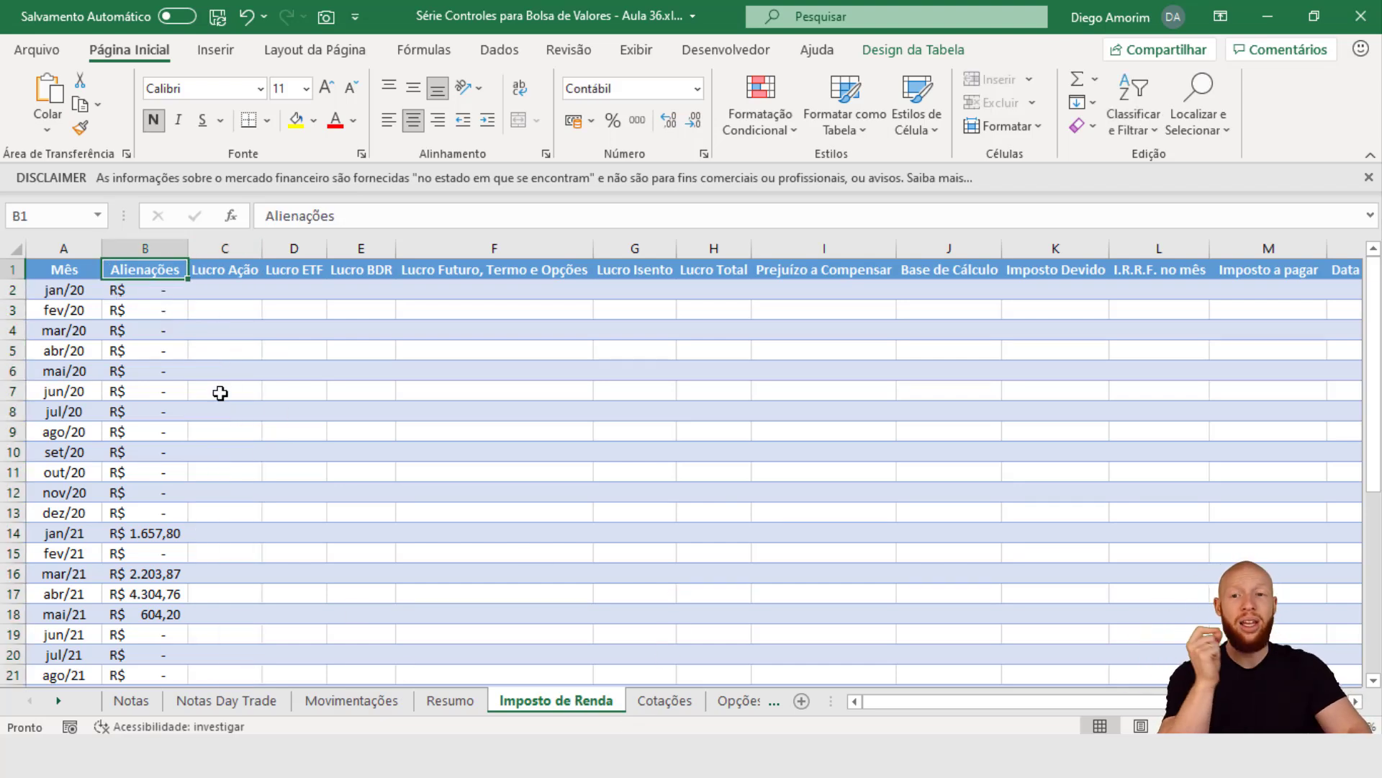
left_click(220, 248)
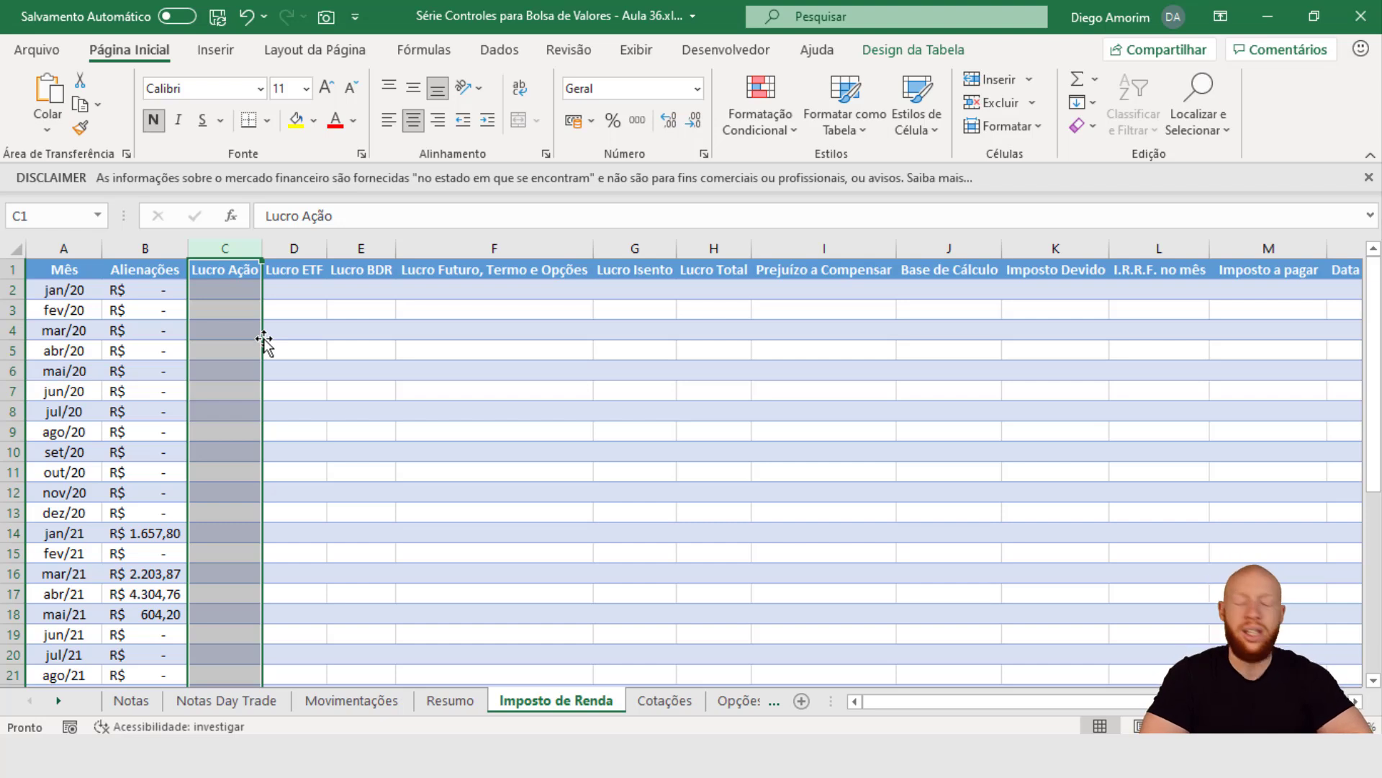
key("Right")
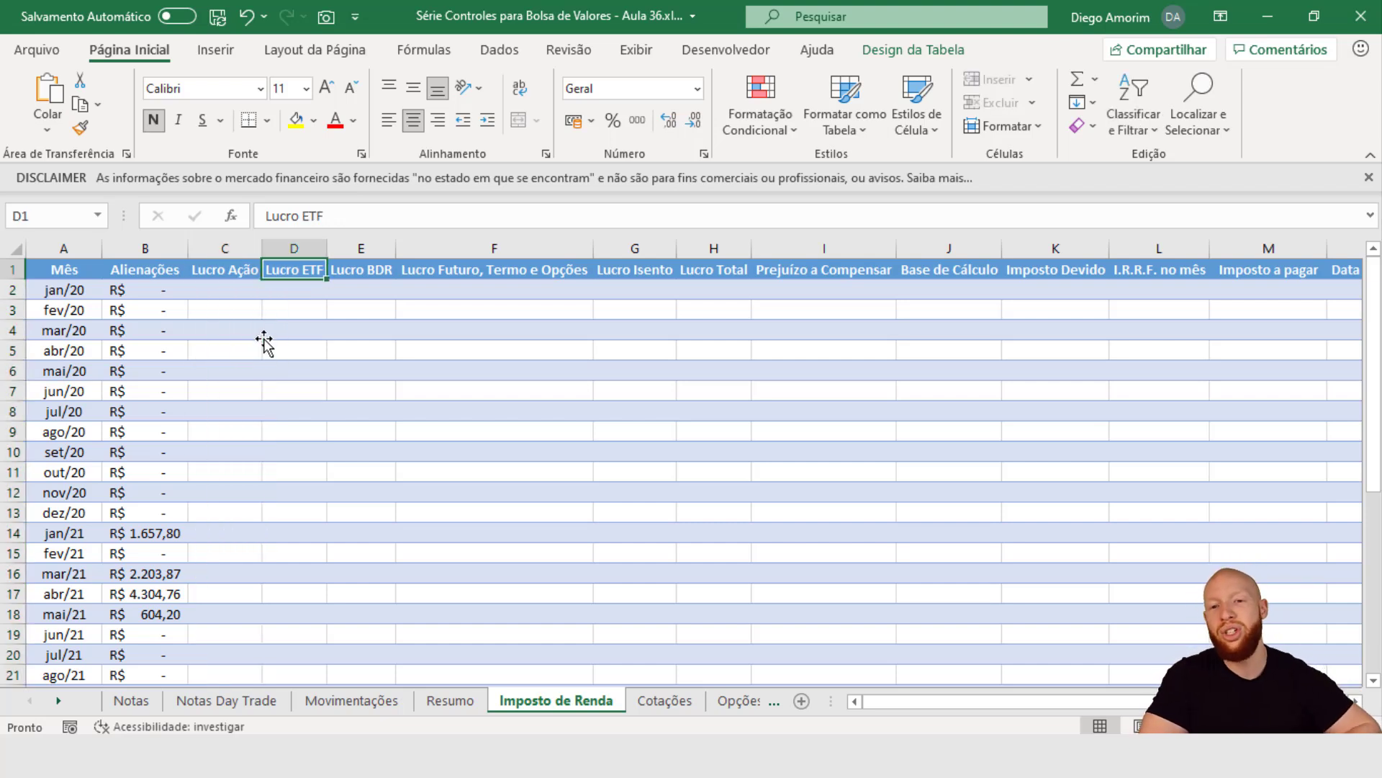
- Compare the Alienações column with the Lucro Ação, Lucro ETF, Lucro BDR and Lucro Futuro, Termo e Opções columns
key("Right")
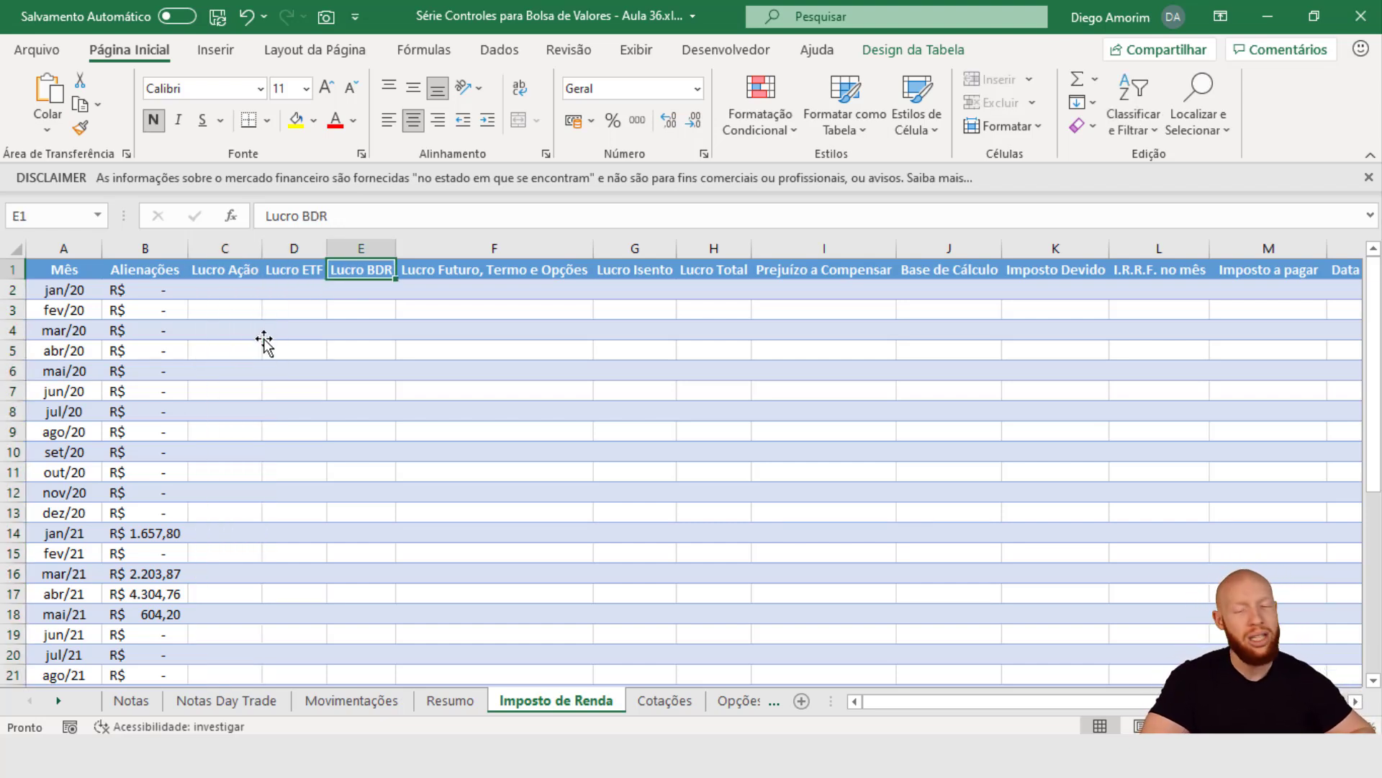
key("Right")
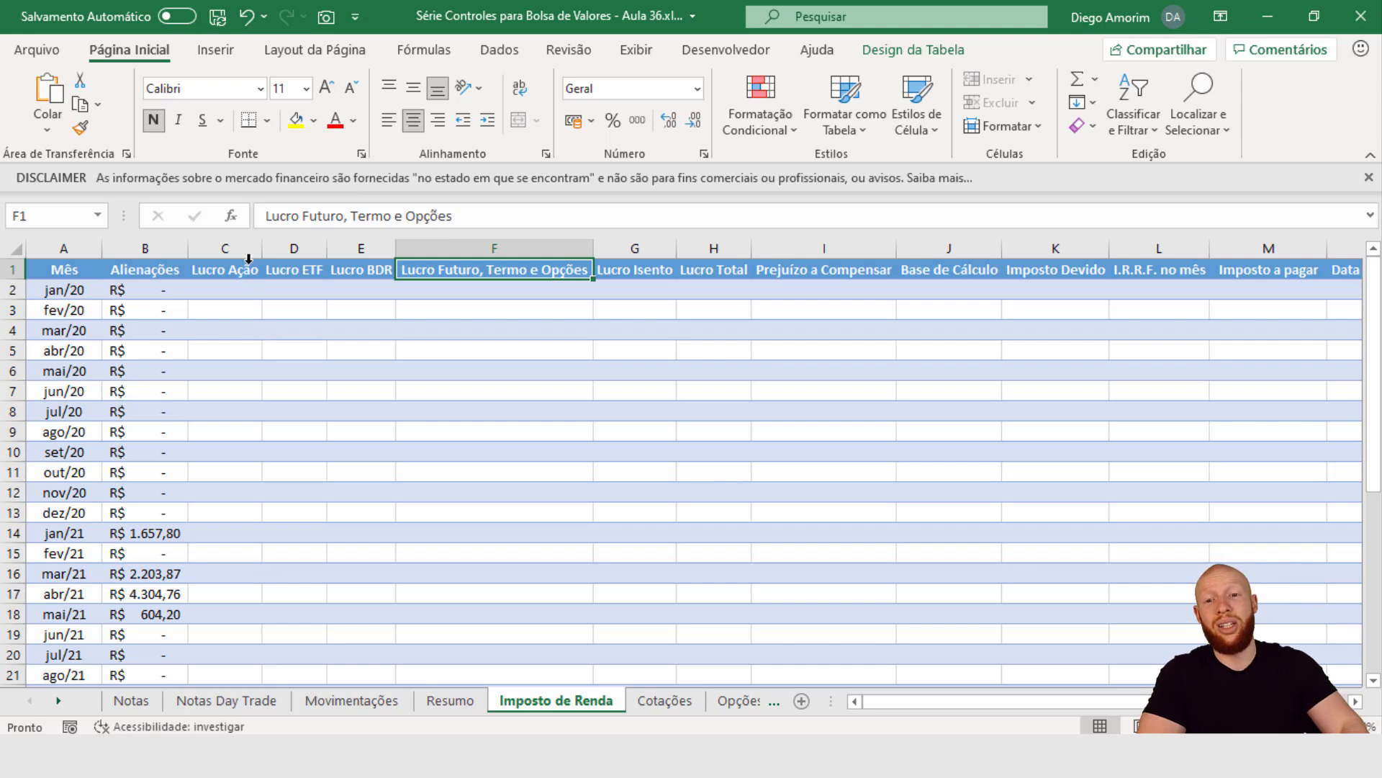
left_click(220, 251)
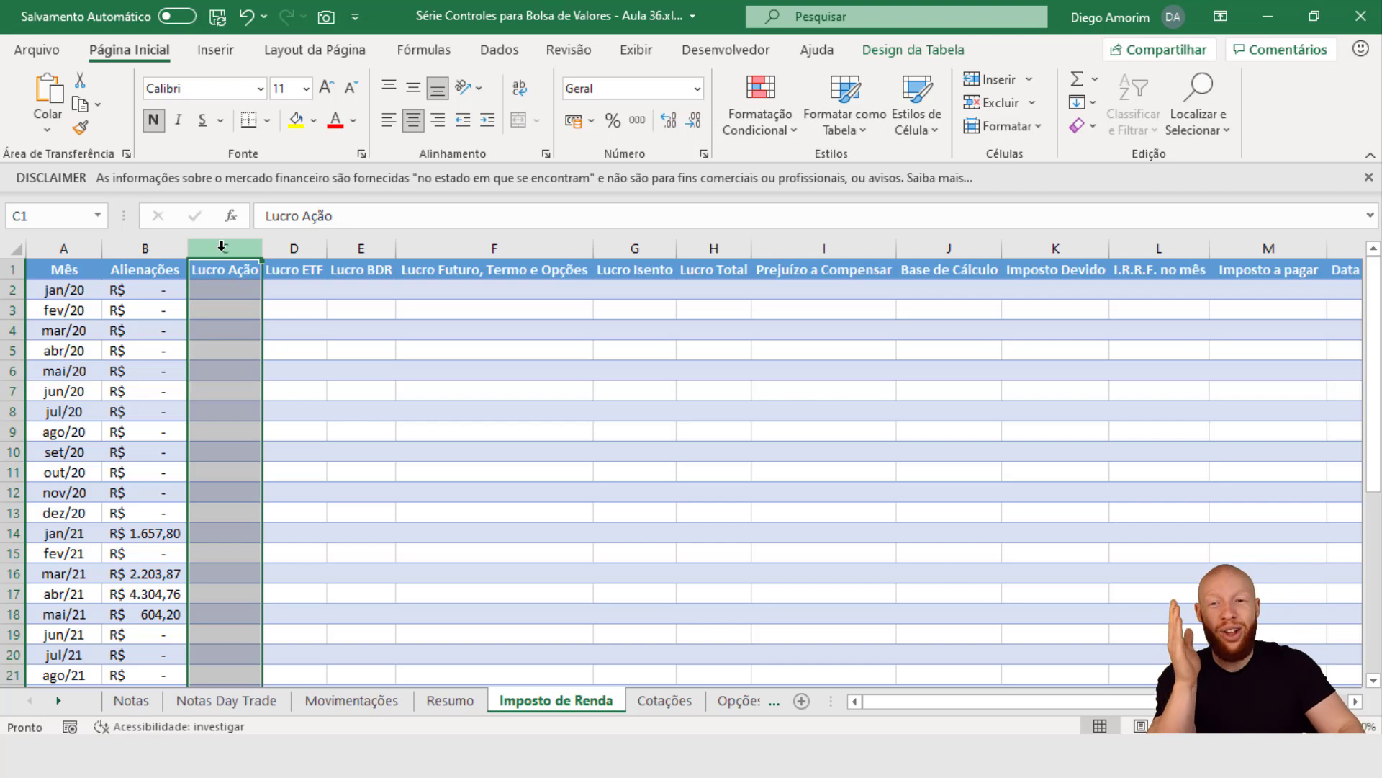
left_click(143, 249)
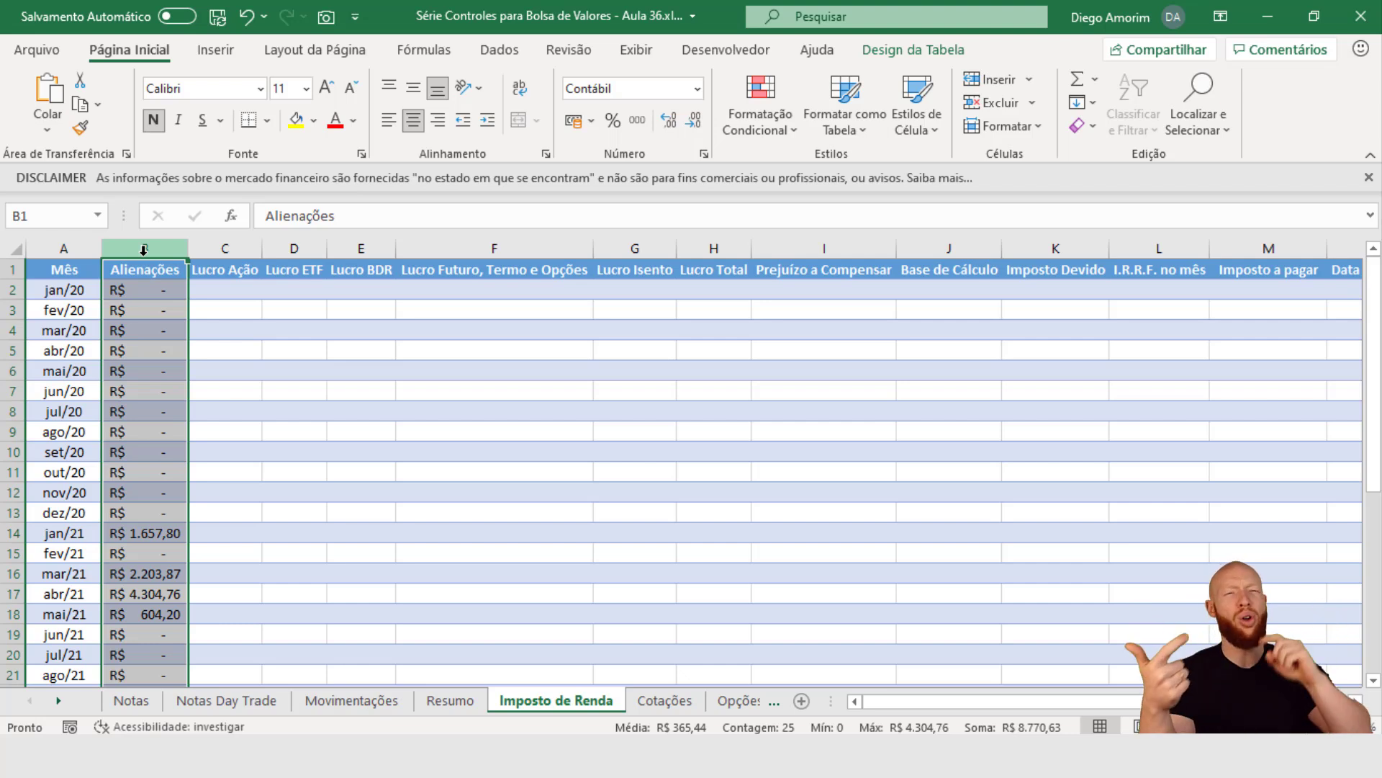
left_click_drag(228, 271, 570, 272)
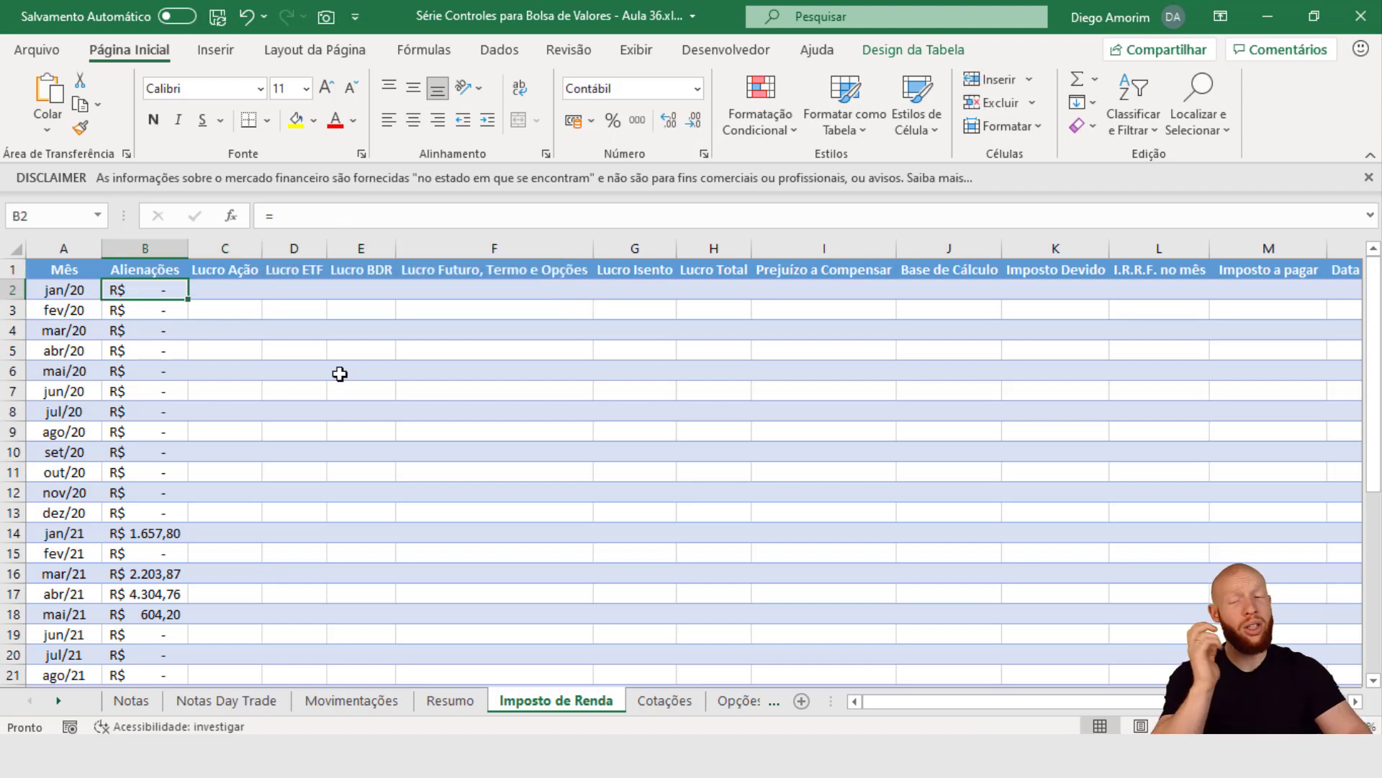
left_click(156, 242)
left_click_drag(214, 243, 450, 247)
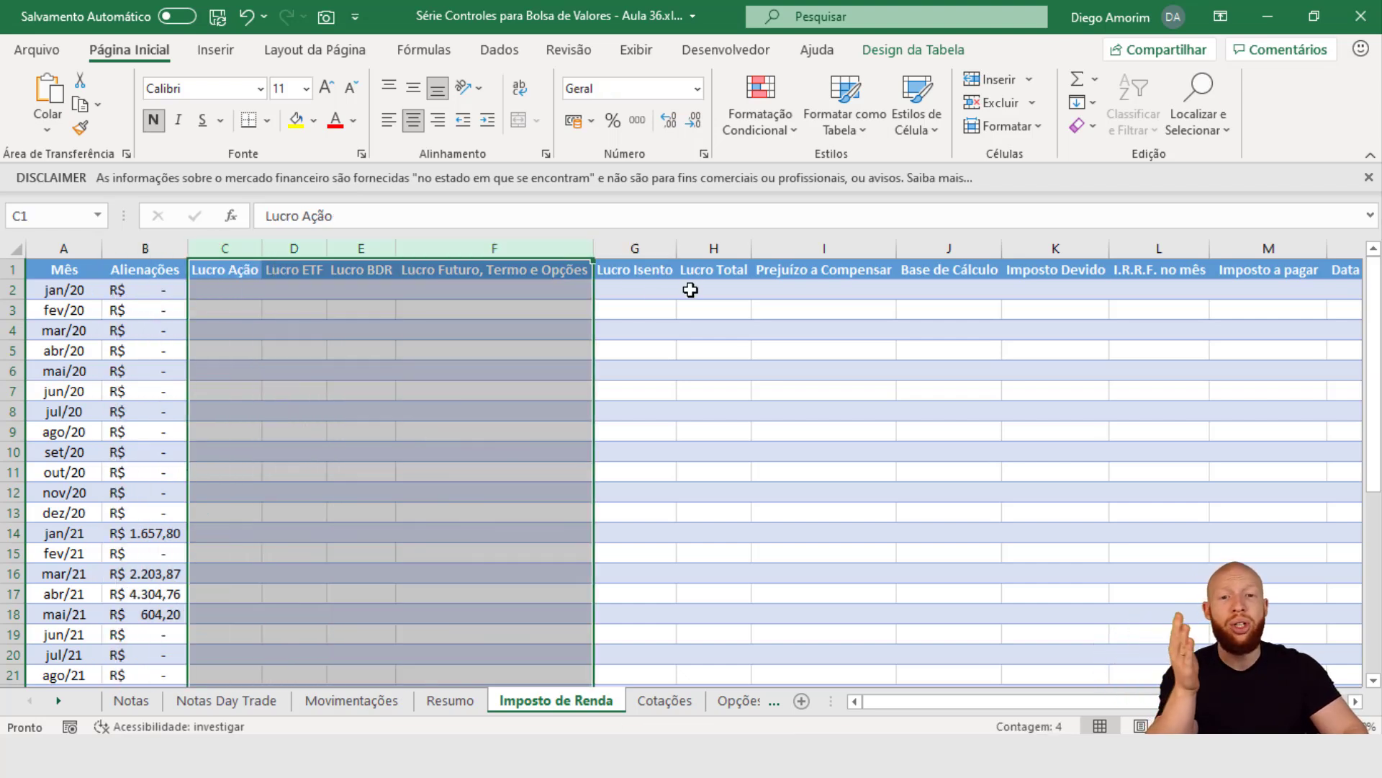
left_click(649, 289)
- Look over the Lucro Ação column and the row of four profit headers, ending on the jan/20 Lucro Ação cell
left_click(221, 250)
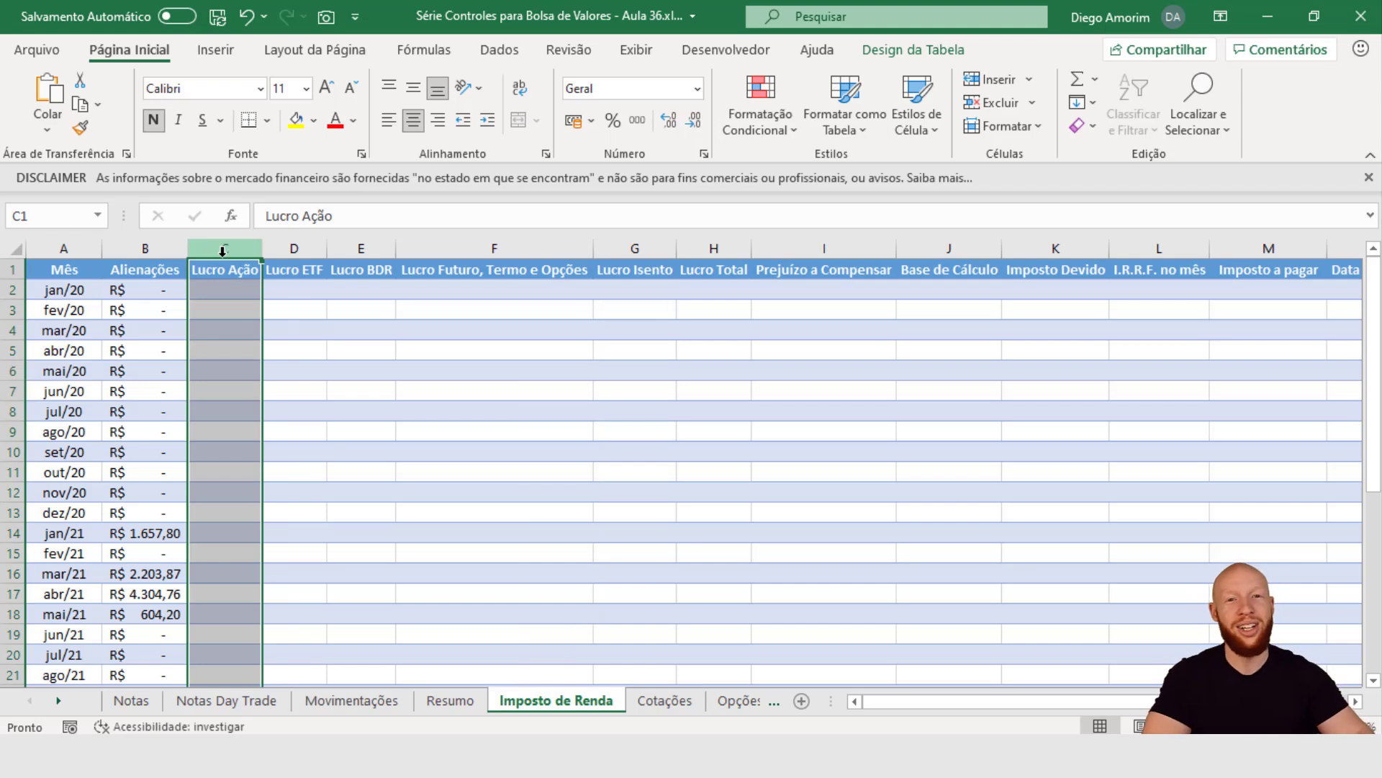
left_click(222, 290)
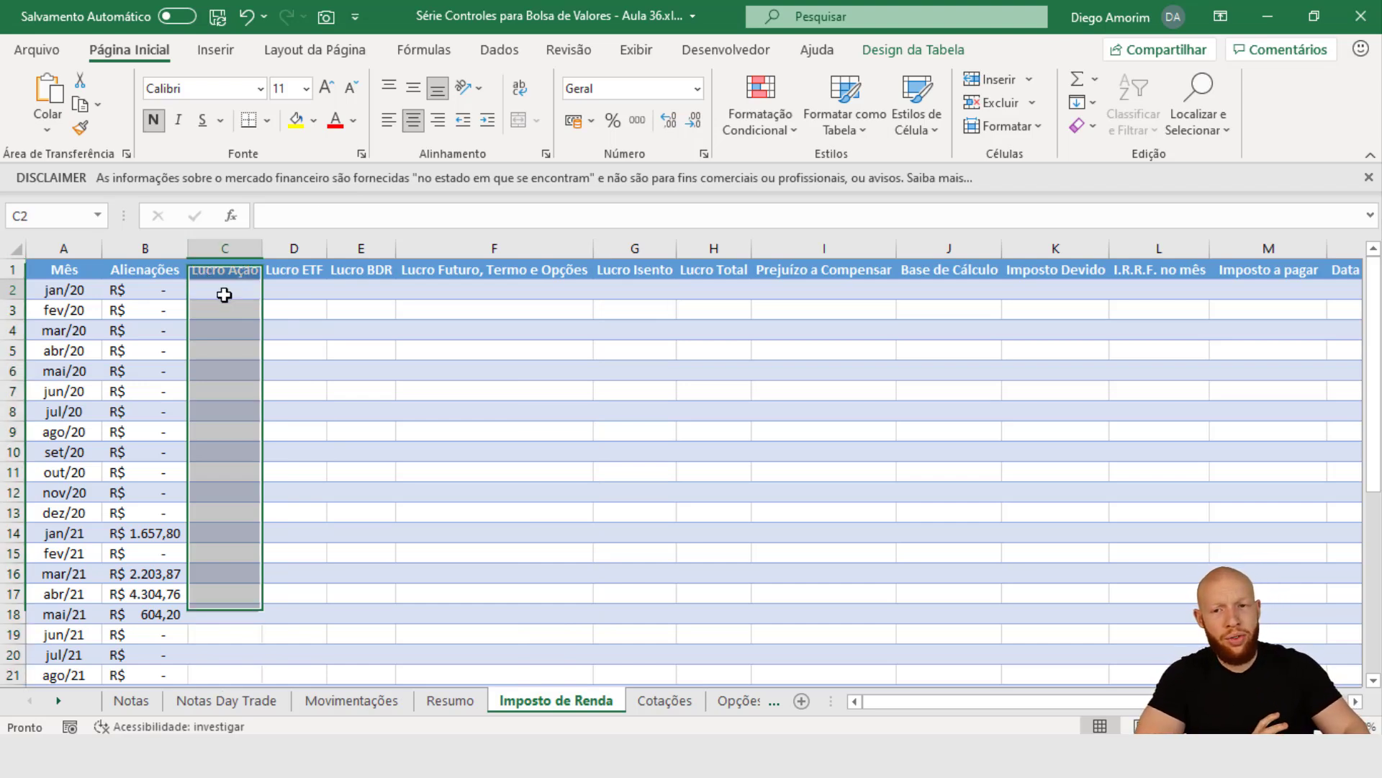
left_click_drag(221, 270, 555, 268)
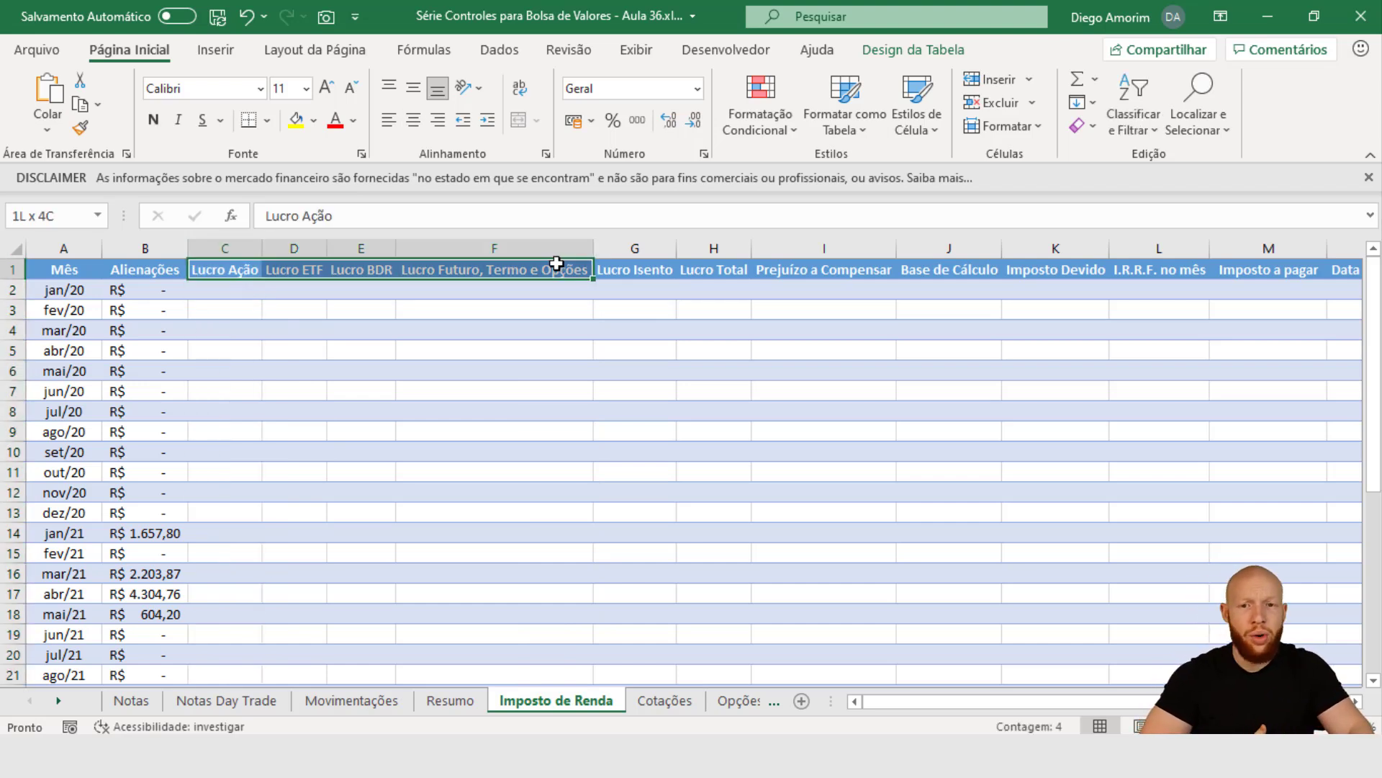
left_click(414, 296)
left_click(236, 286)
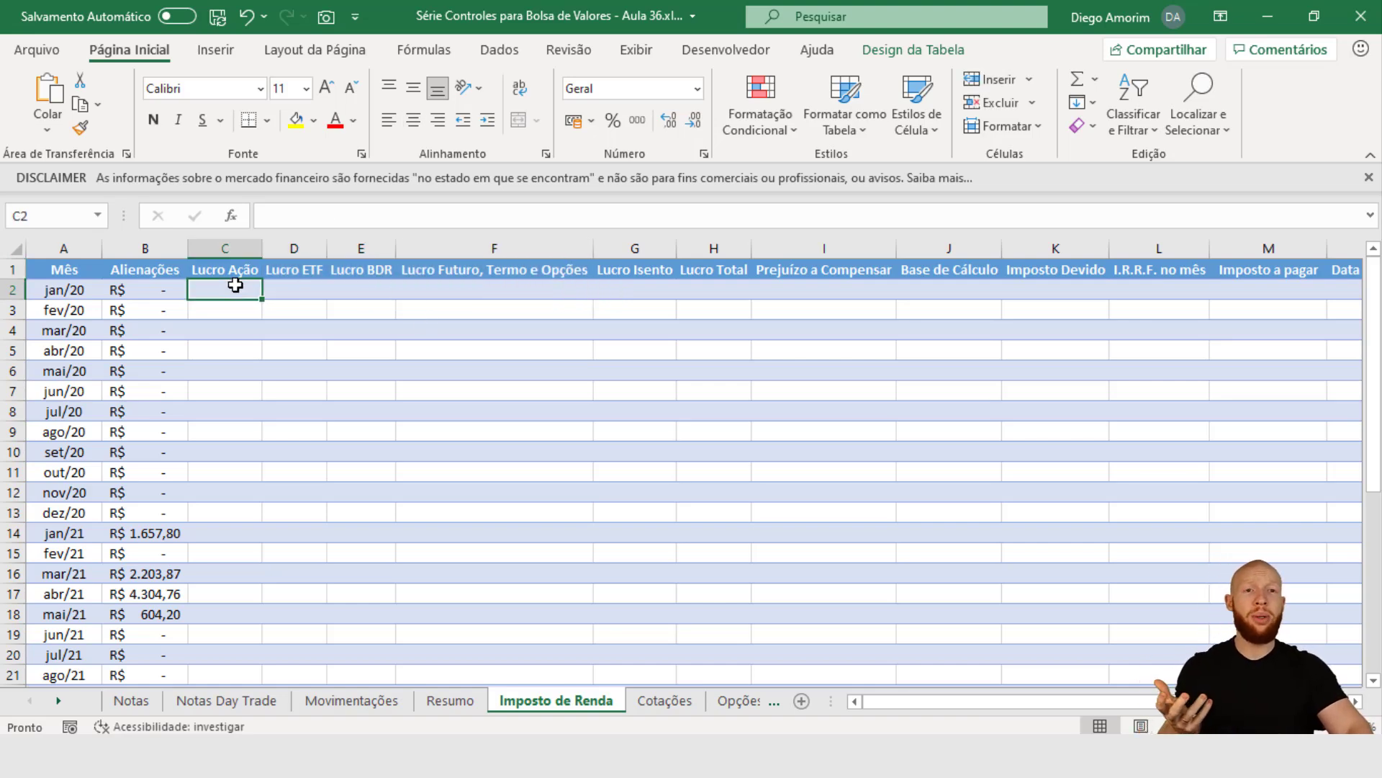
- Filter the Tipo column on the Movimentações sheet to Resultado Ação, Resultado Ação Day Trade and Resultado BDR
left_click(341, 707)
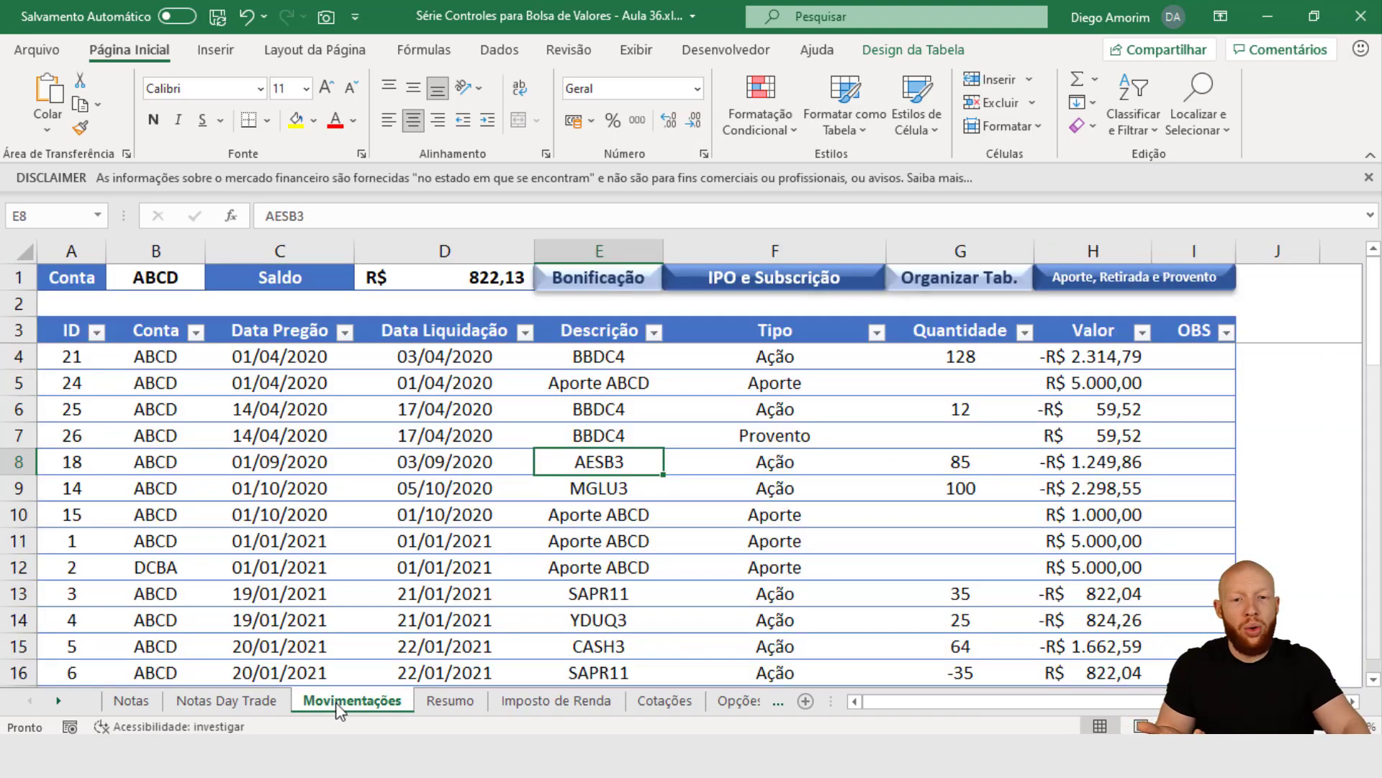
left_click(654, 331)
left_click(742, 376)
left_click(876, 332)
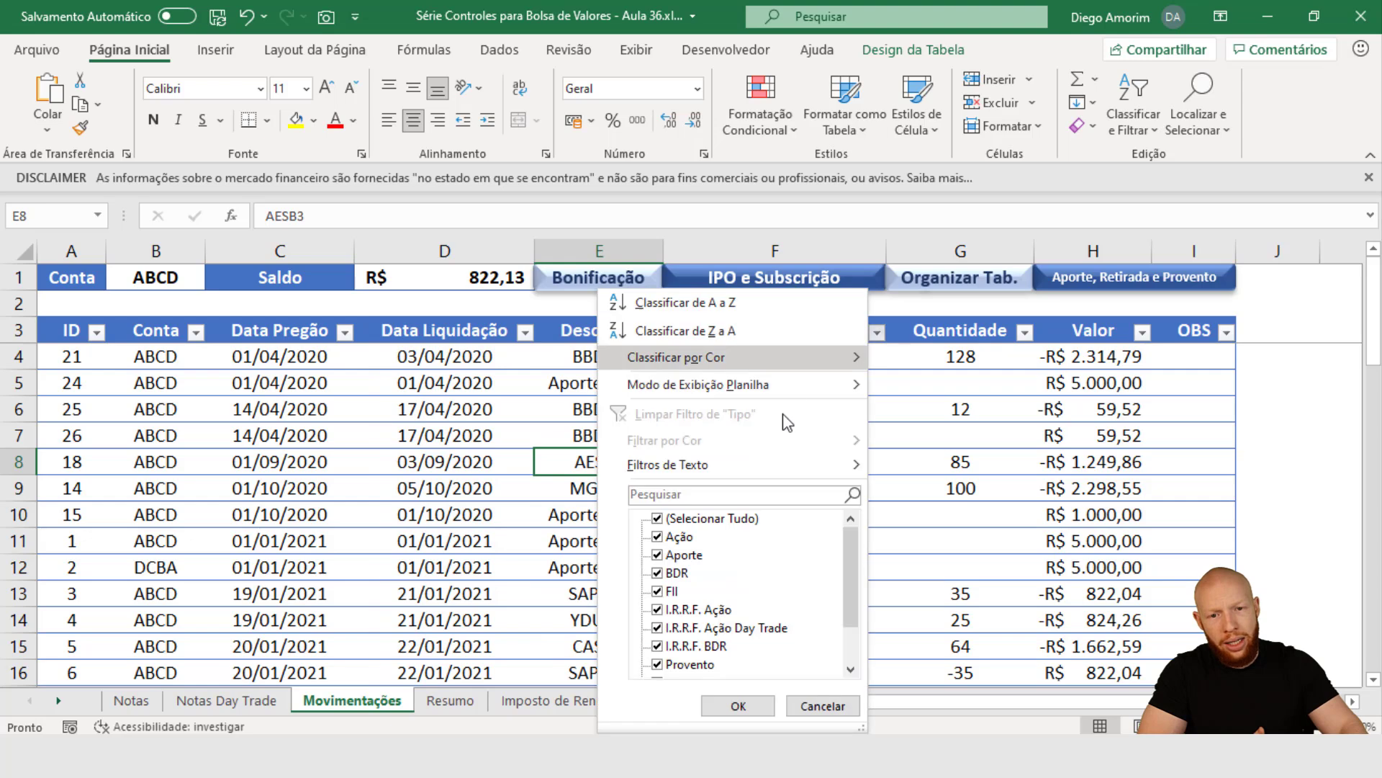
left_click(700, 522)
scroll(720, 533, "down", 1)
scroll(718, 547, "up", 1)
scroll(709, 603, "down", 1)
left_click(722, 629)
left_click(720, 646)
left_click(710, 664)
left_click(738, 706)
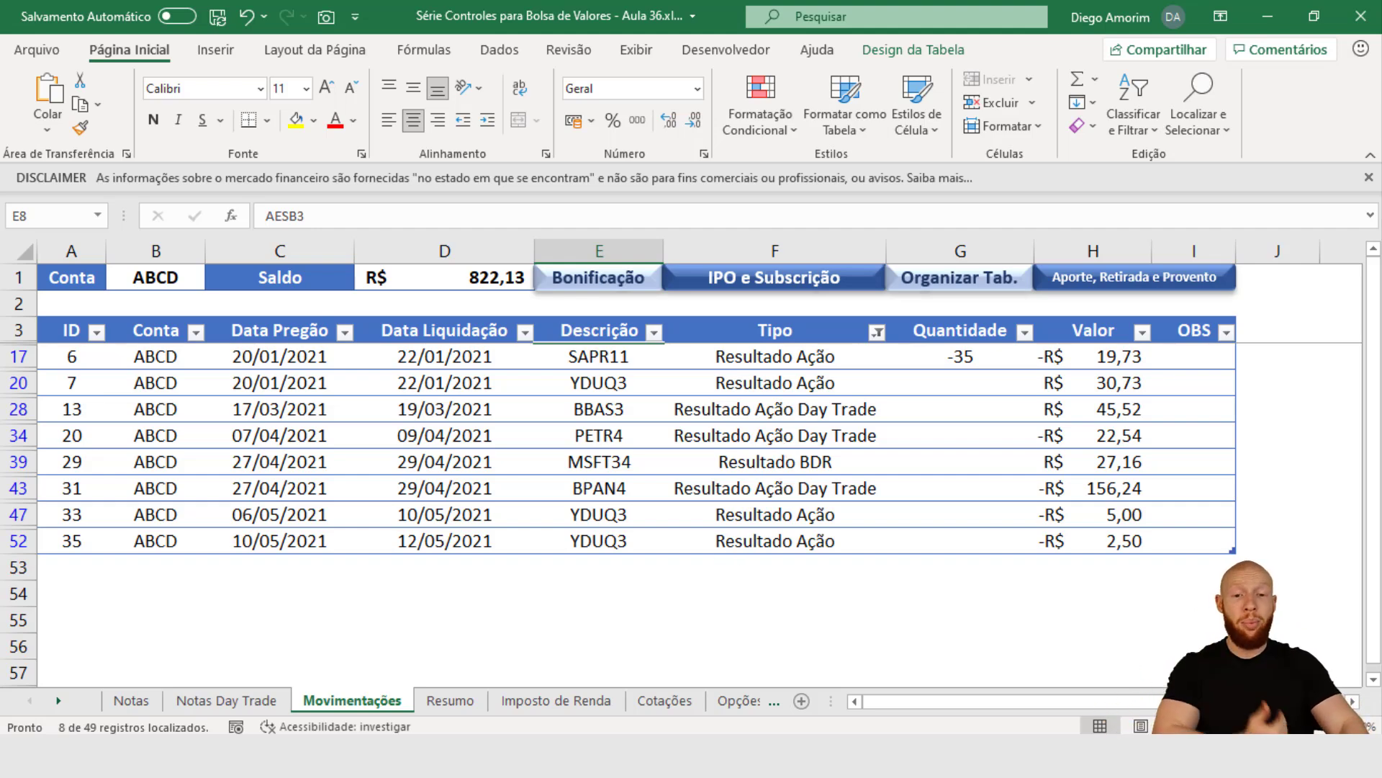
- Examine the Resultado Ação rows in Movimentações as the source for Lucro Ação on the Imposto de Renda sheet
left_click(556, 700)
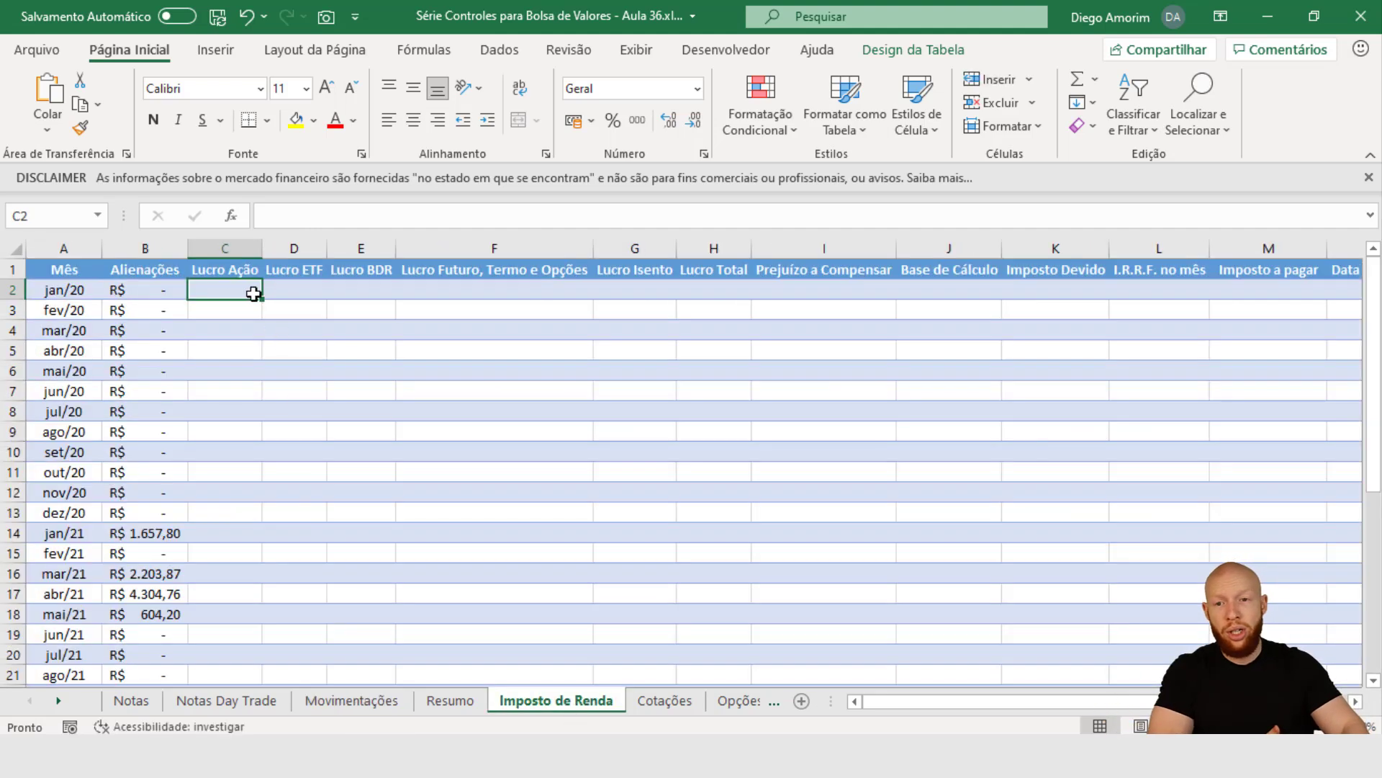
left_click(146, 698)
left_click(349, 701)
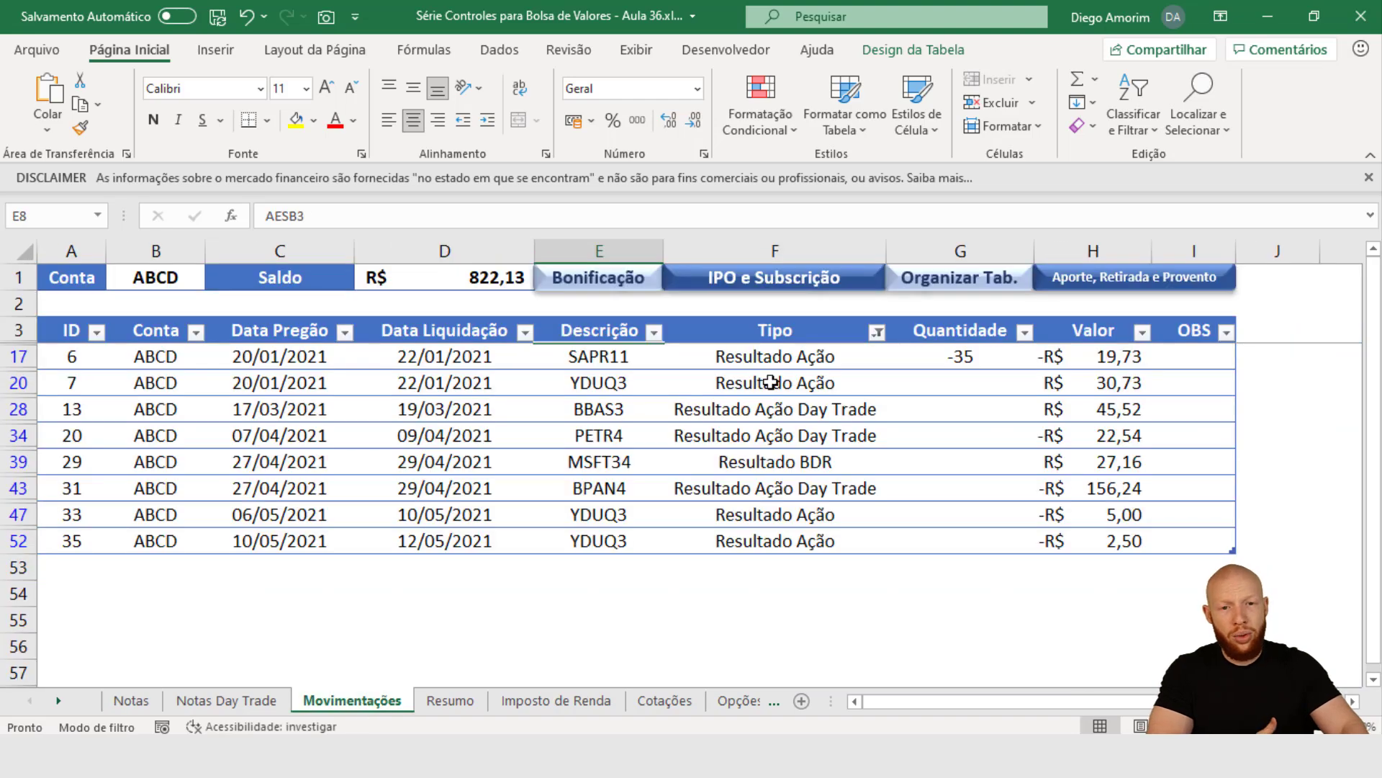
left_click_drag(771, 383, 788, 363)
left_click(816, 517, "ctrl")
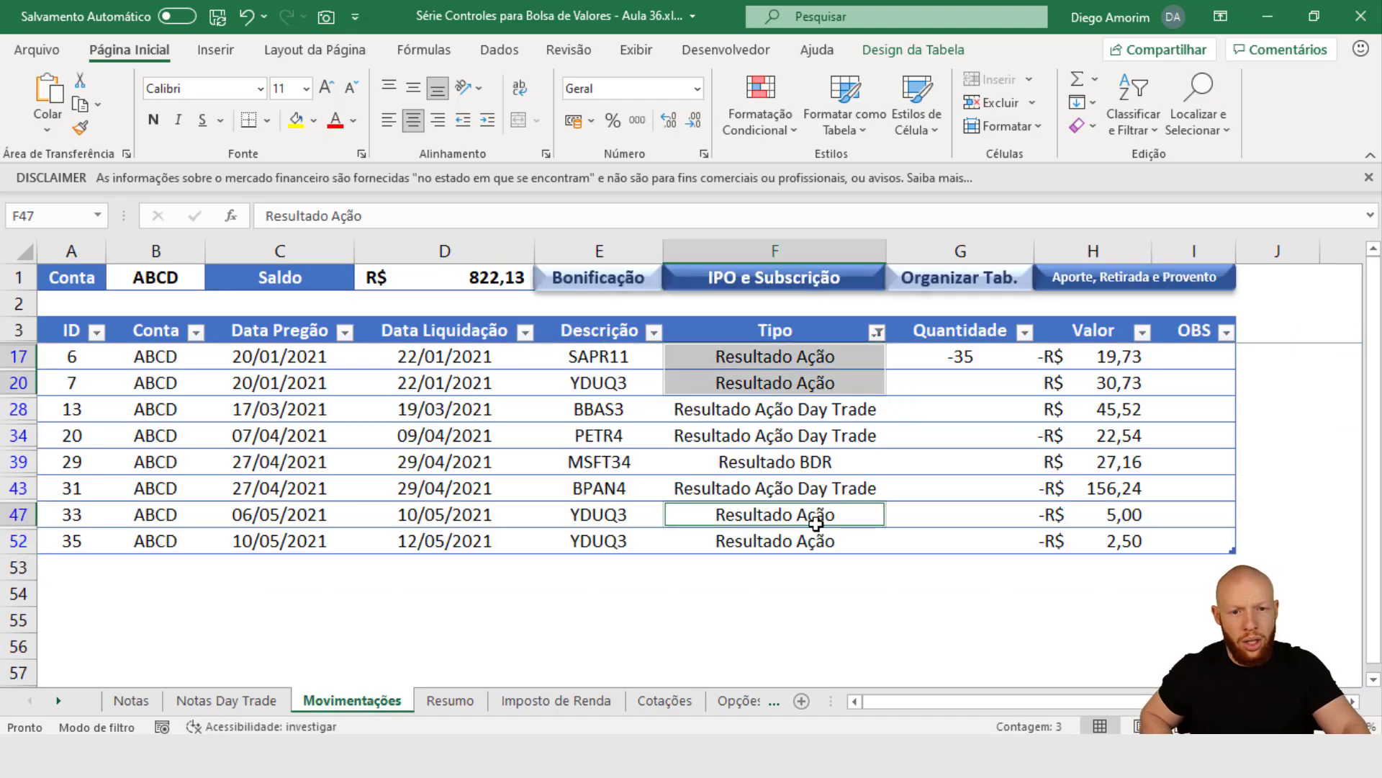
left_click(813, 541, "ctrl")
left_click(594, 698)
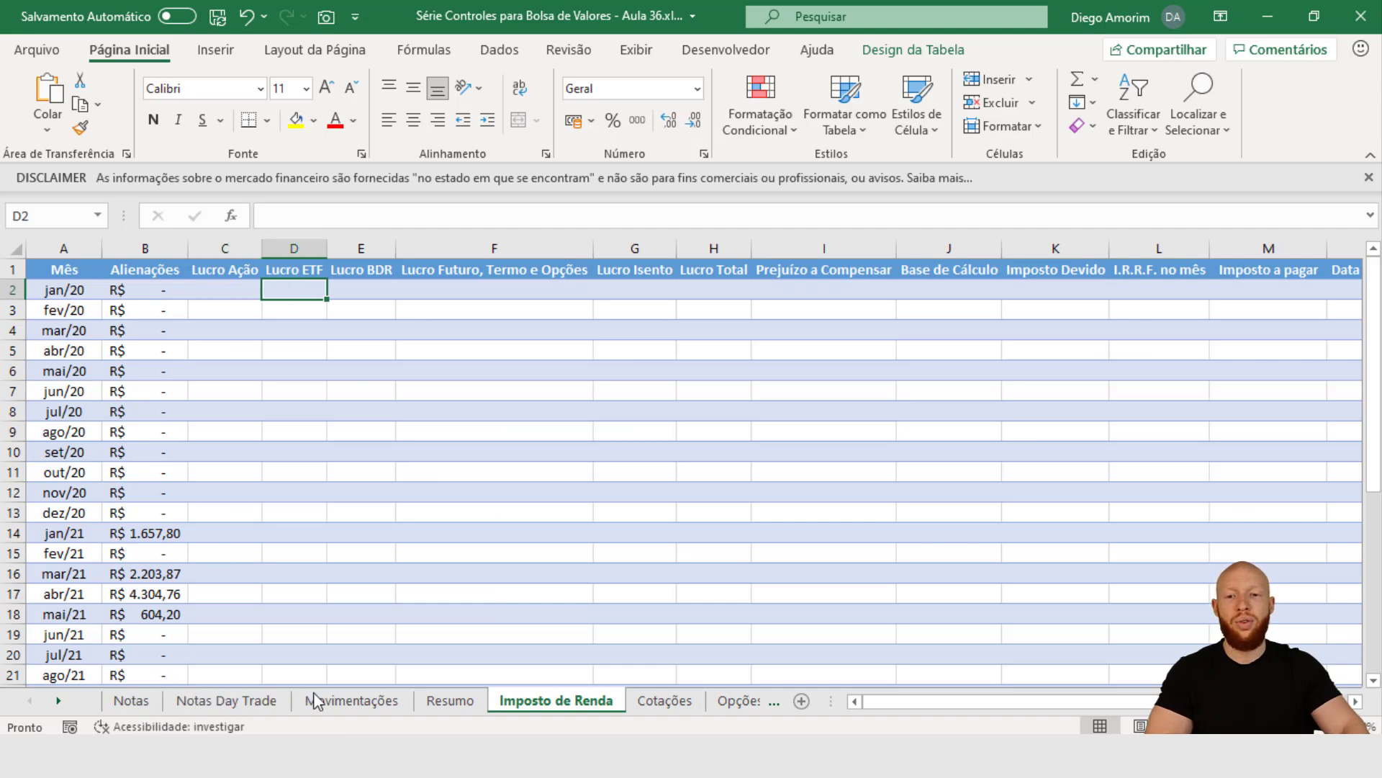
- Compare the Lucro BDR column with the Resultado BDR row in Movimentações and examine the Resultado Ação Day Trade rows
left_click(351, 700)
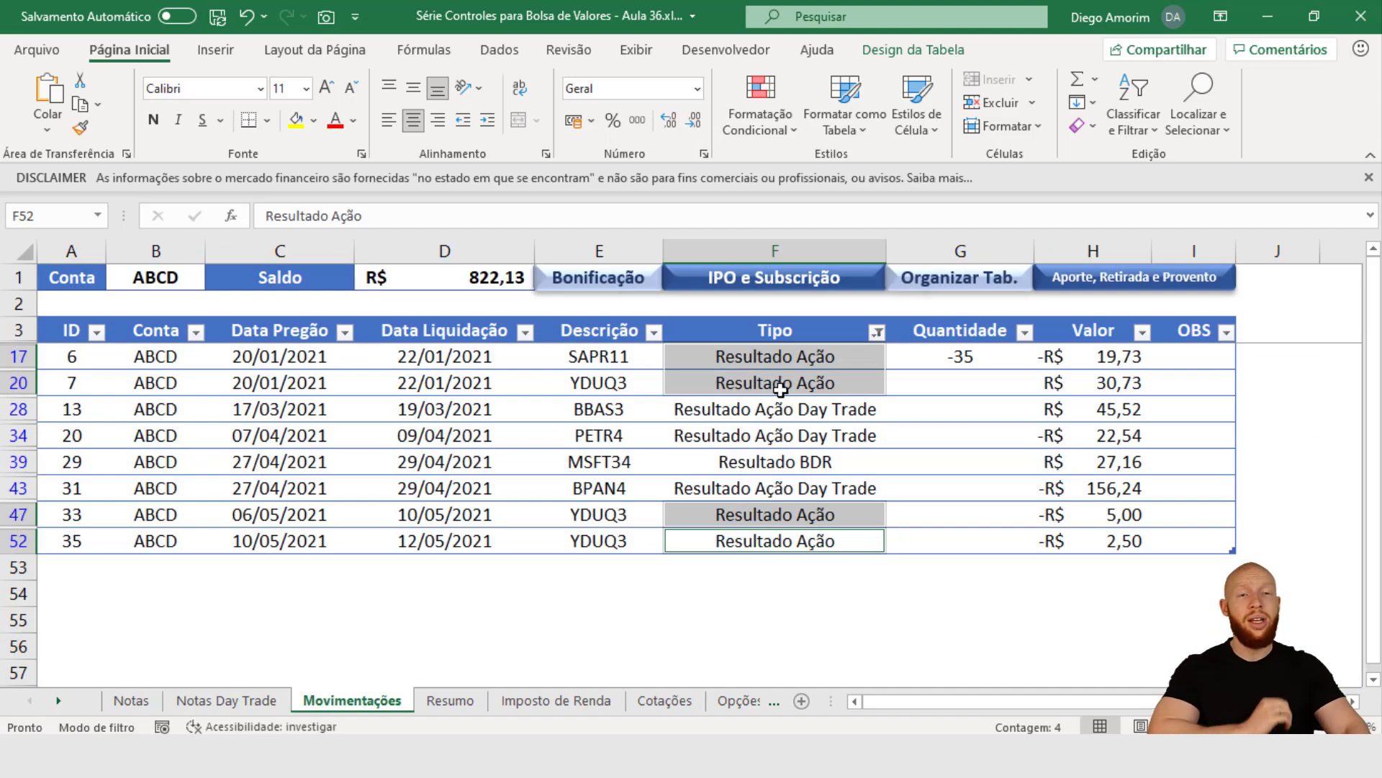
left_click(555, 700)
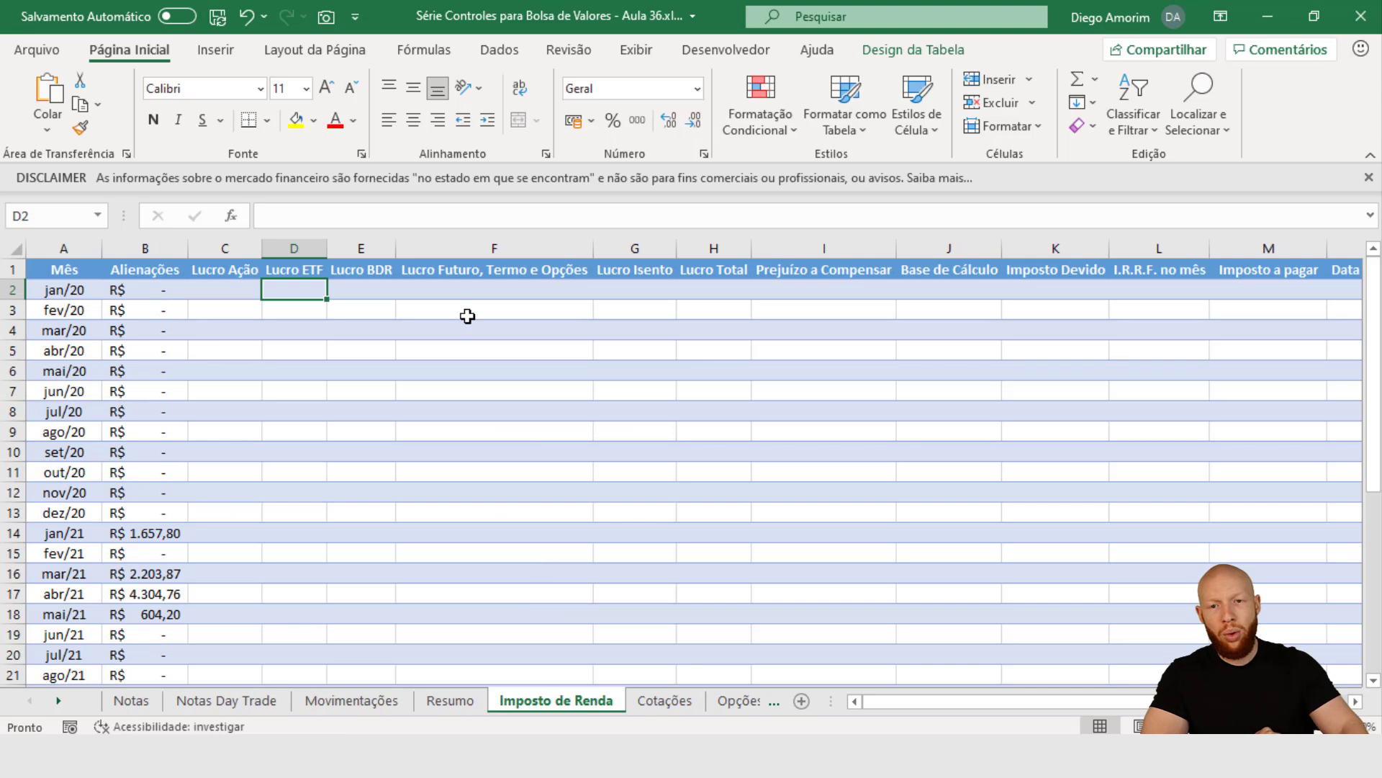
left_click(380, 290)
left_click(343, 710)
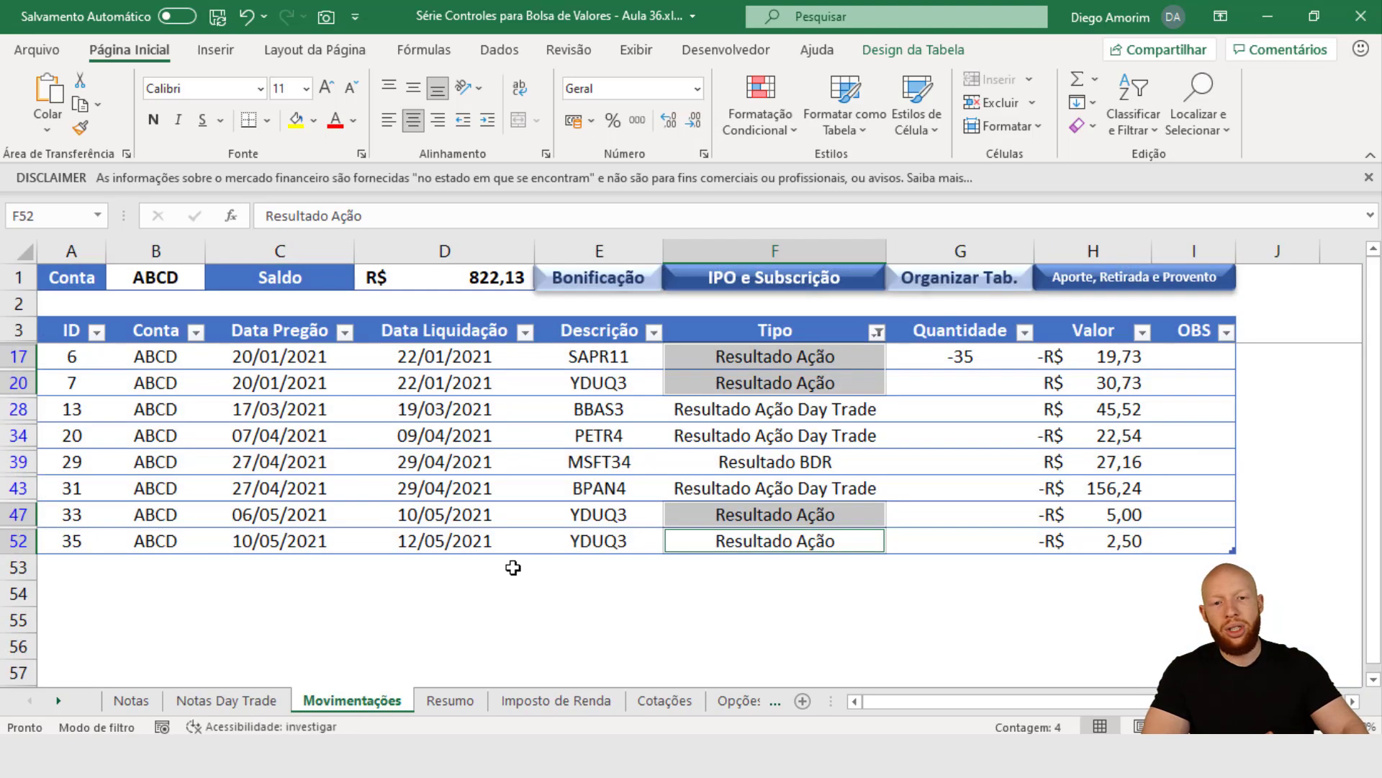
left_click(816, 462)
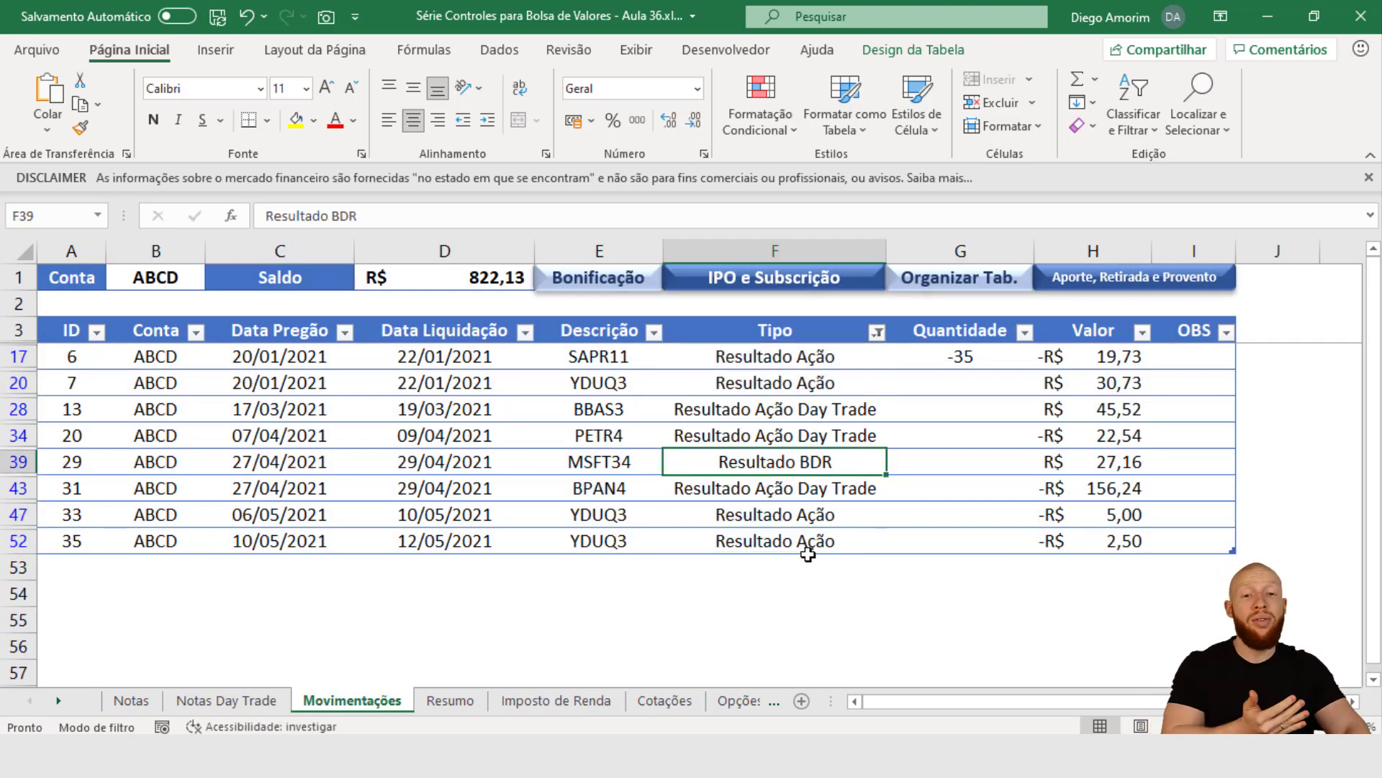
left_click_drag(735, 408, 771, 432)
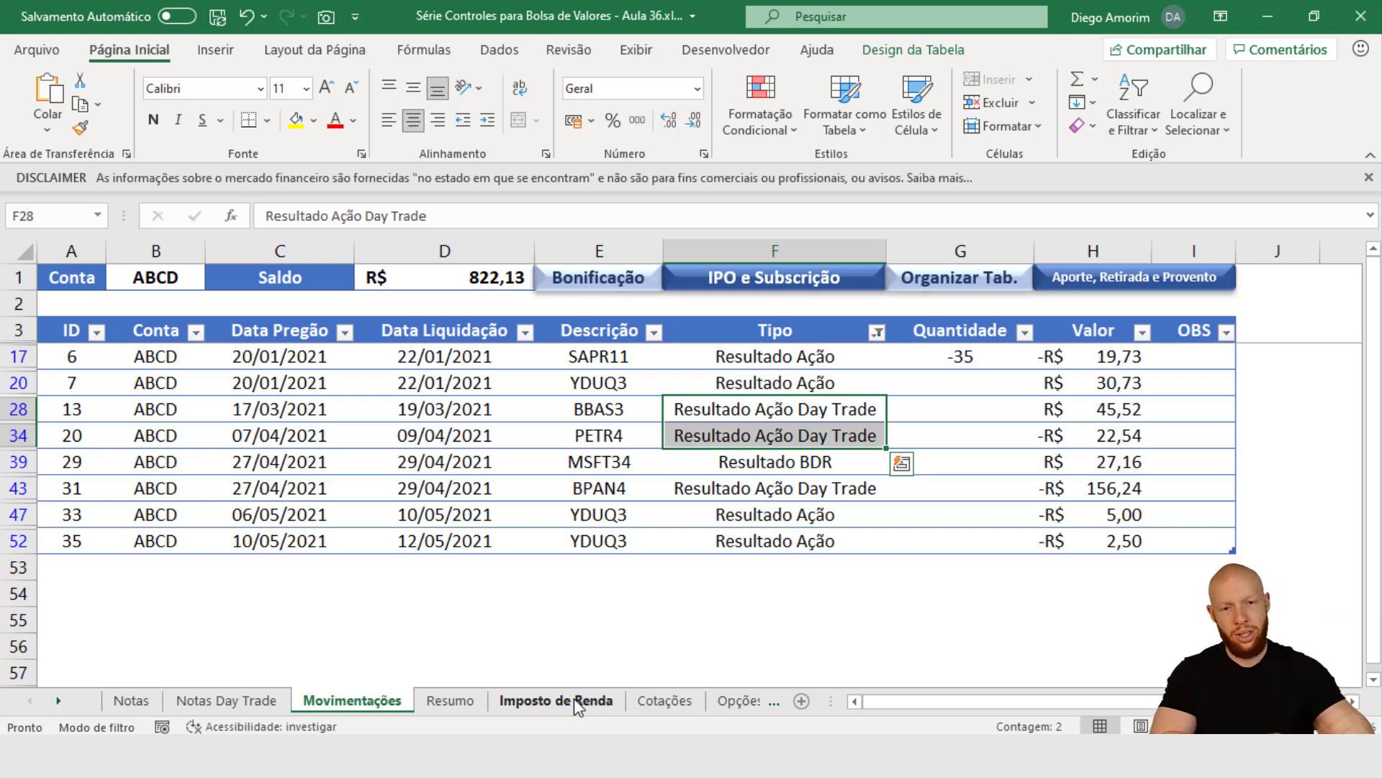
left_click(805, 376)
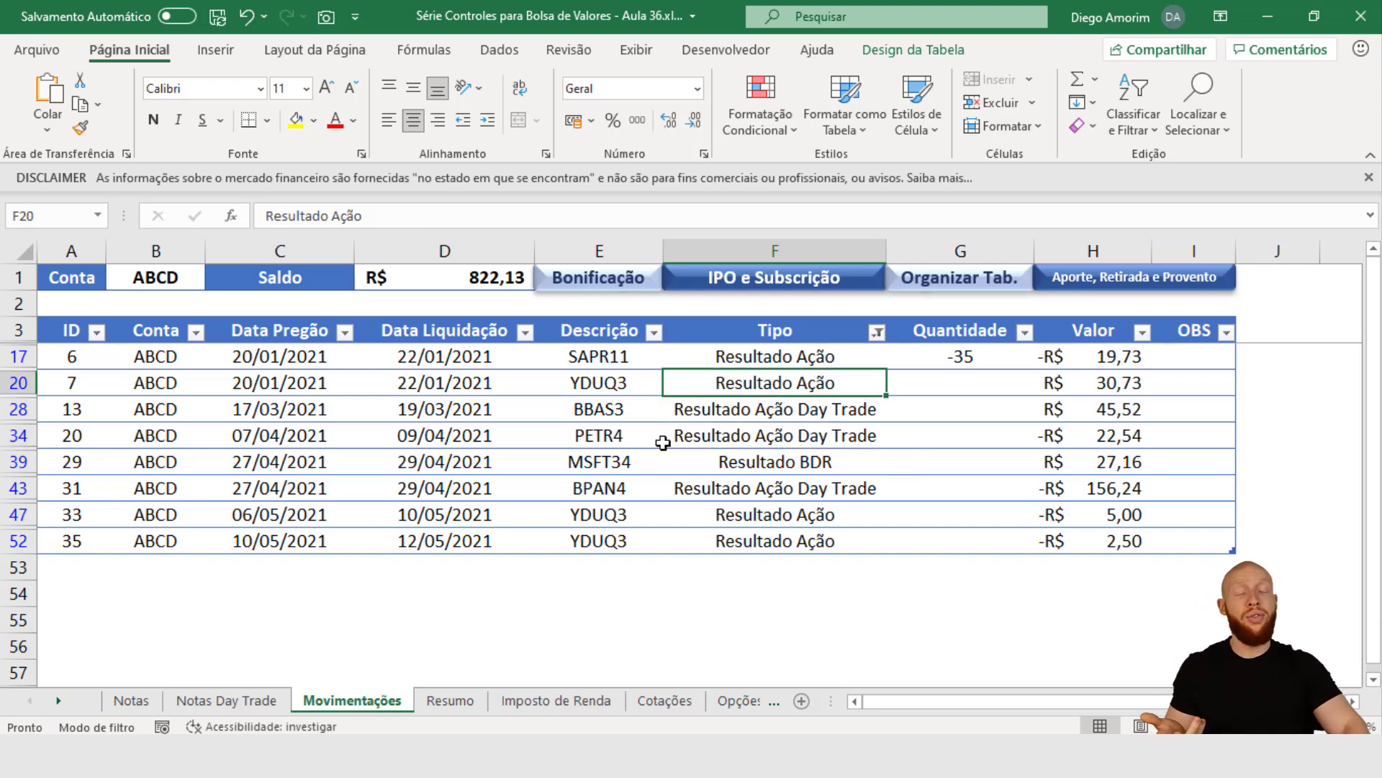
- Review the Valor, Tipo and Data Pregão columns in Movimentações against the profit columns and first Mês cell of Imposto de Renda
left_click(1083, 248)
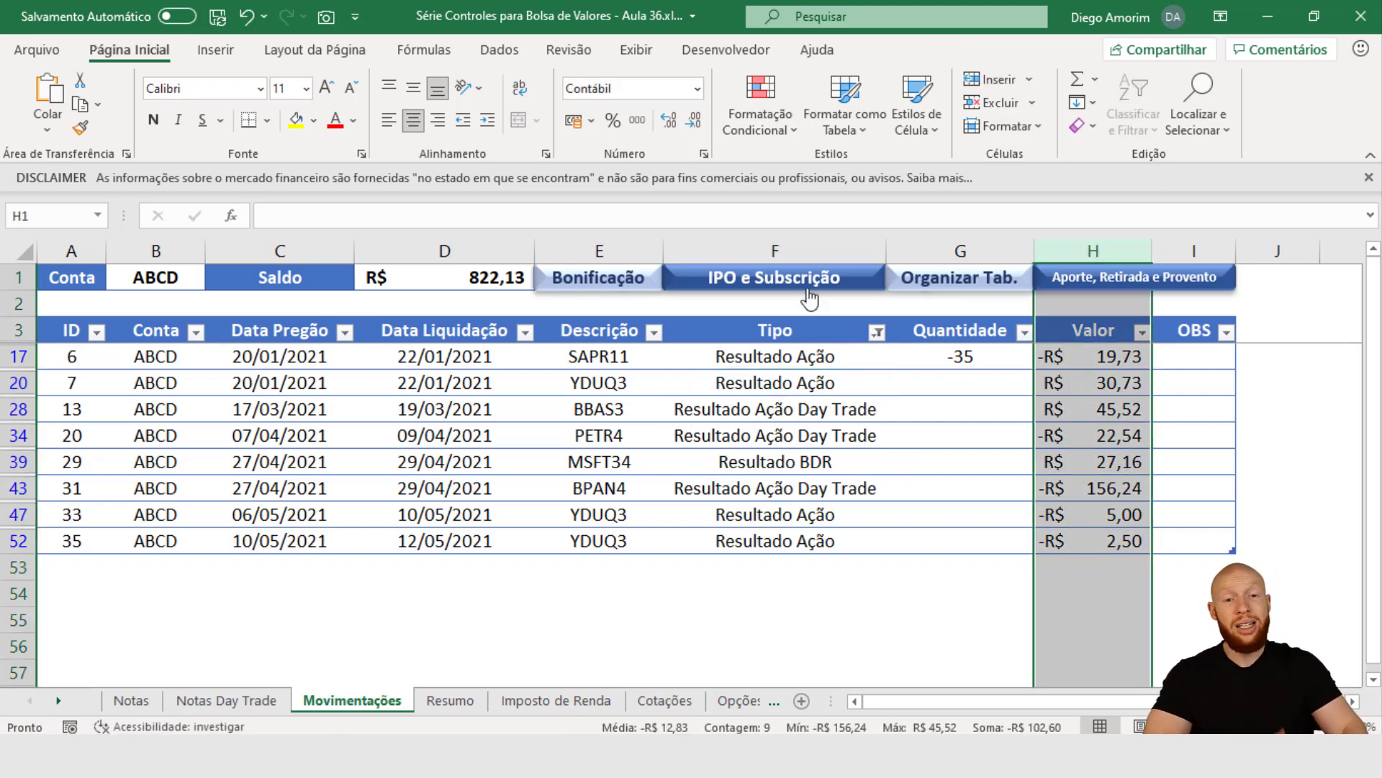
left_click(813, 246, "ctrl")
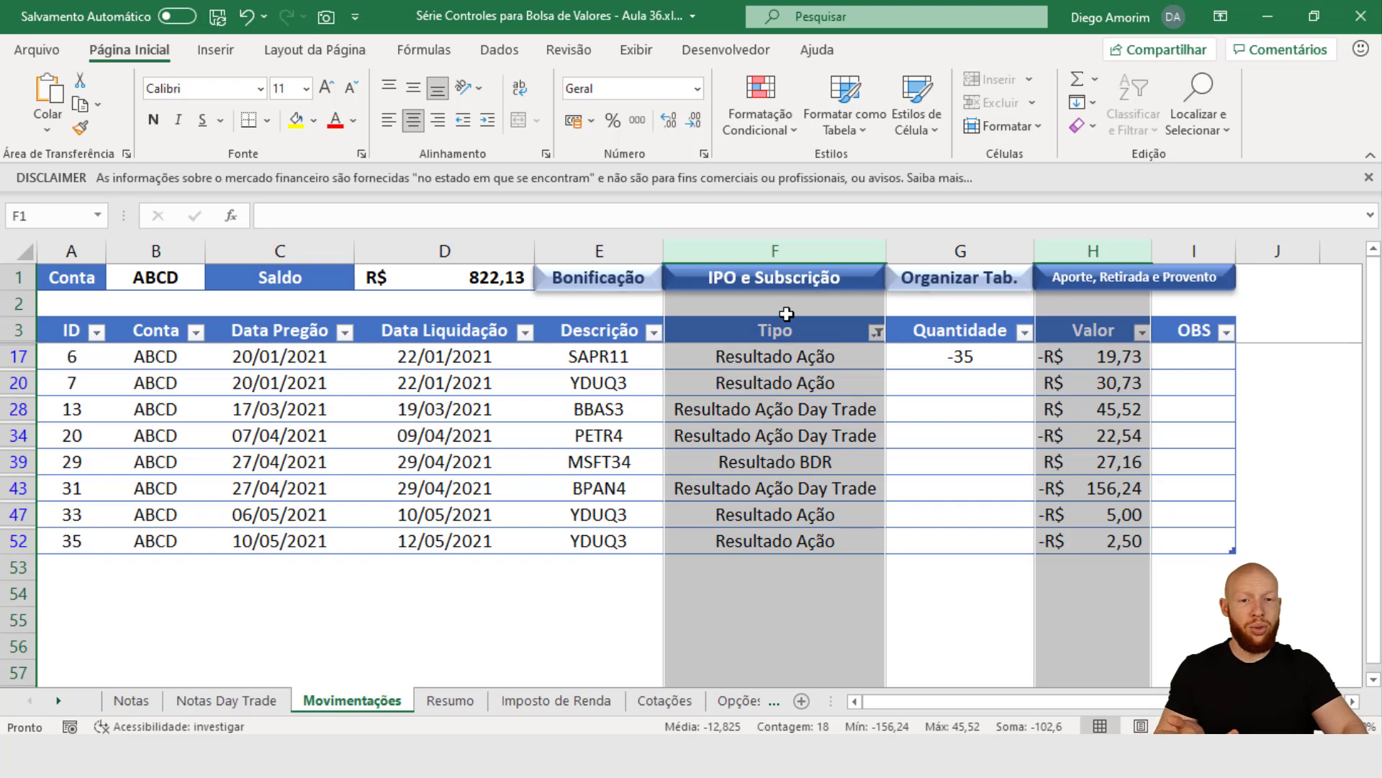
left_click(647, 705)
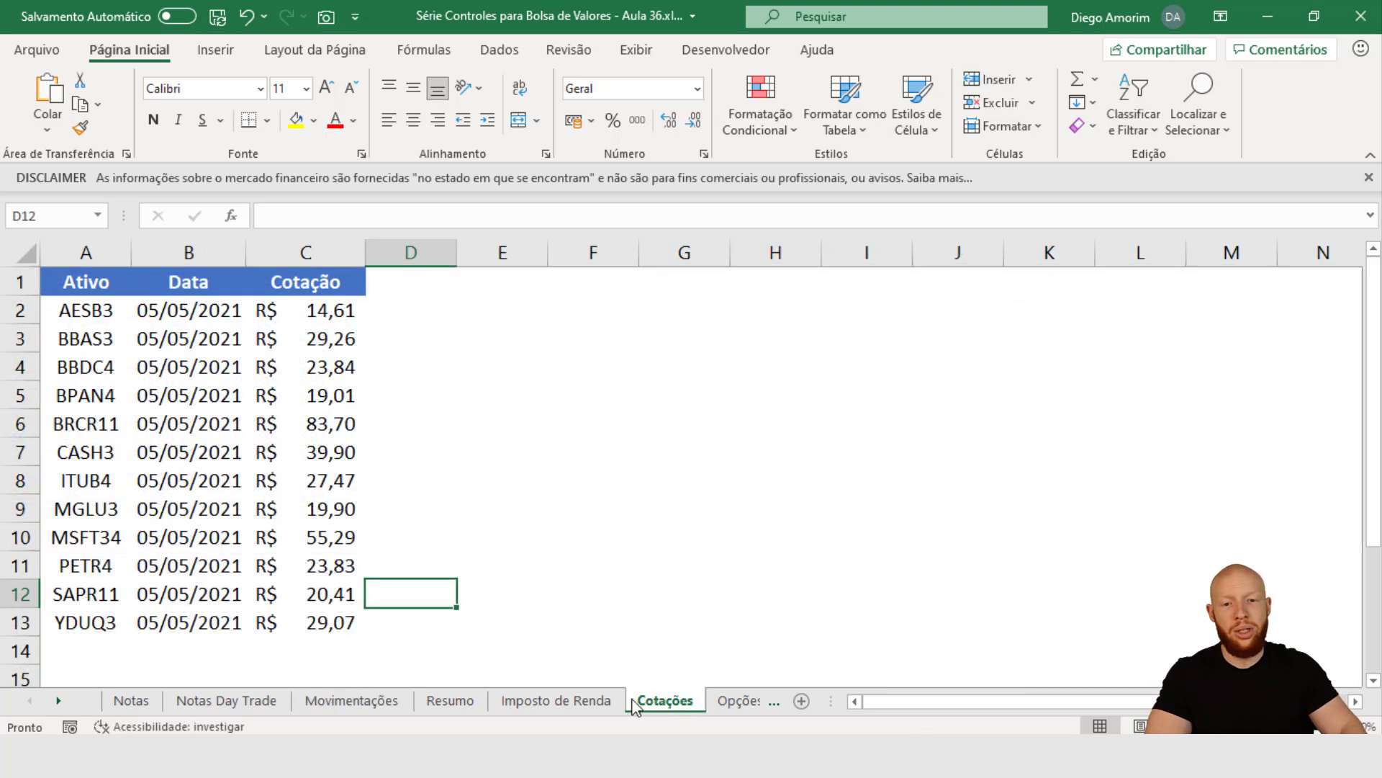
left_click(605, 703)
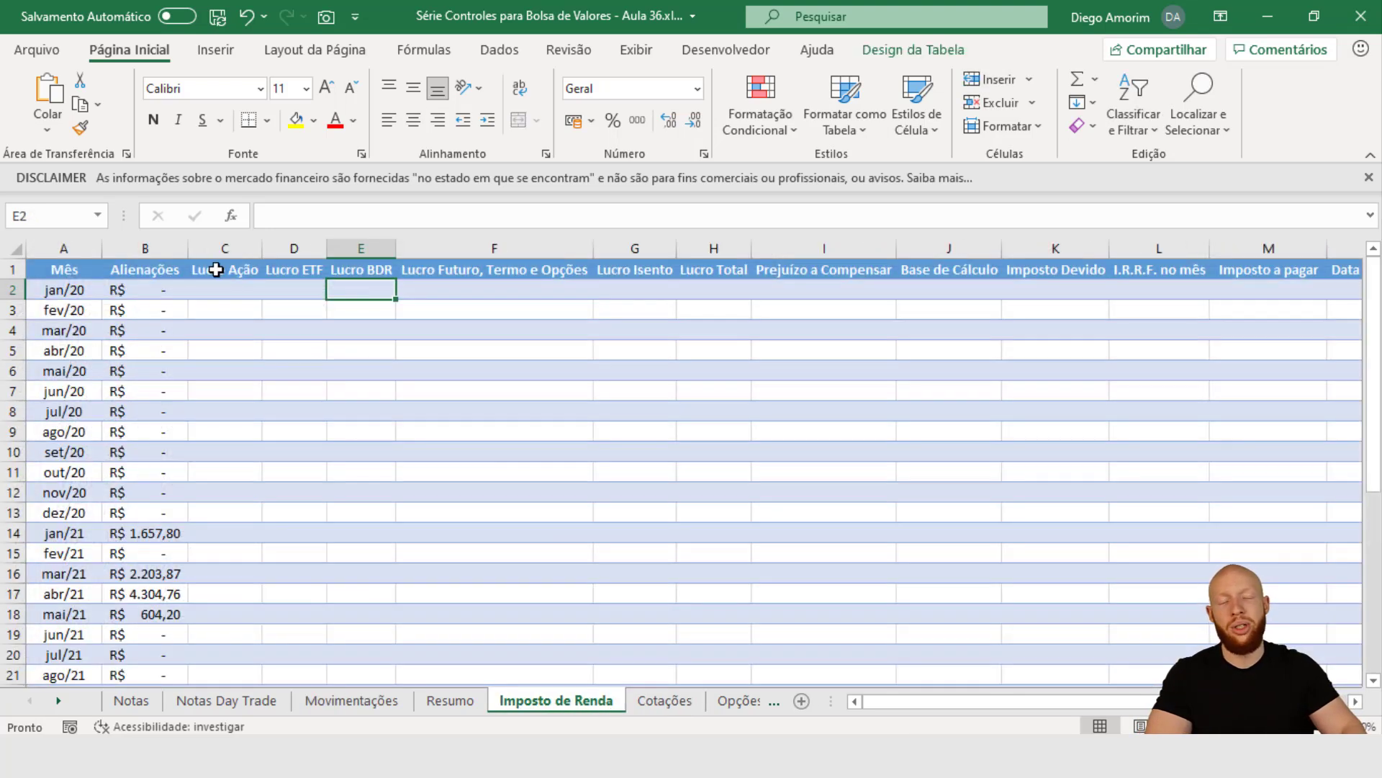
left_click(363, 706)
left_click(299, 252)
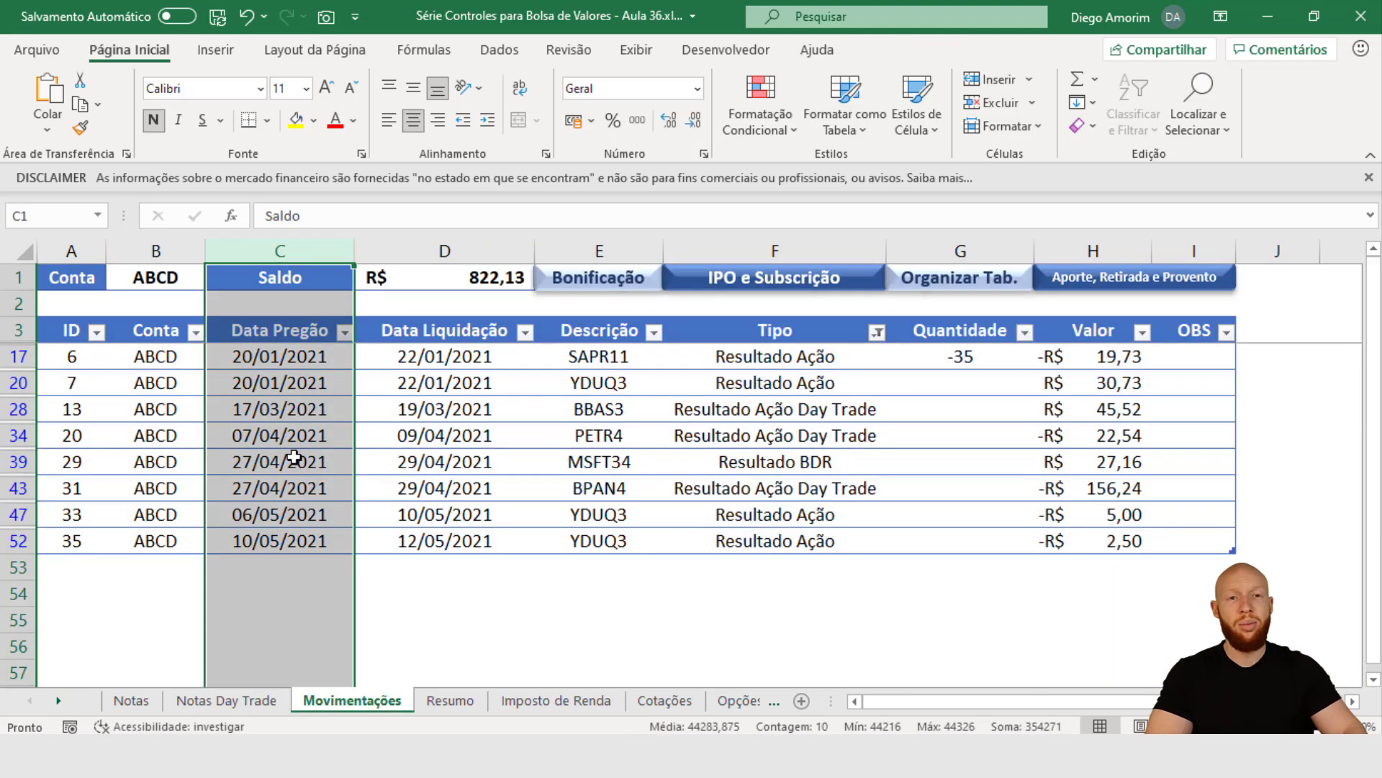
left_click(469, 710)
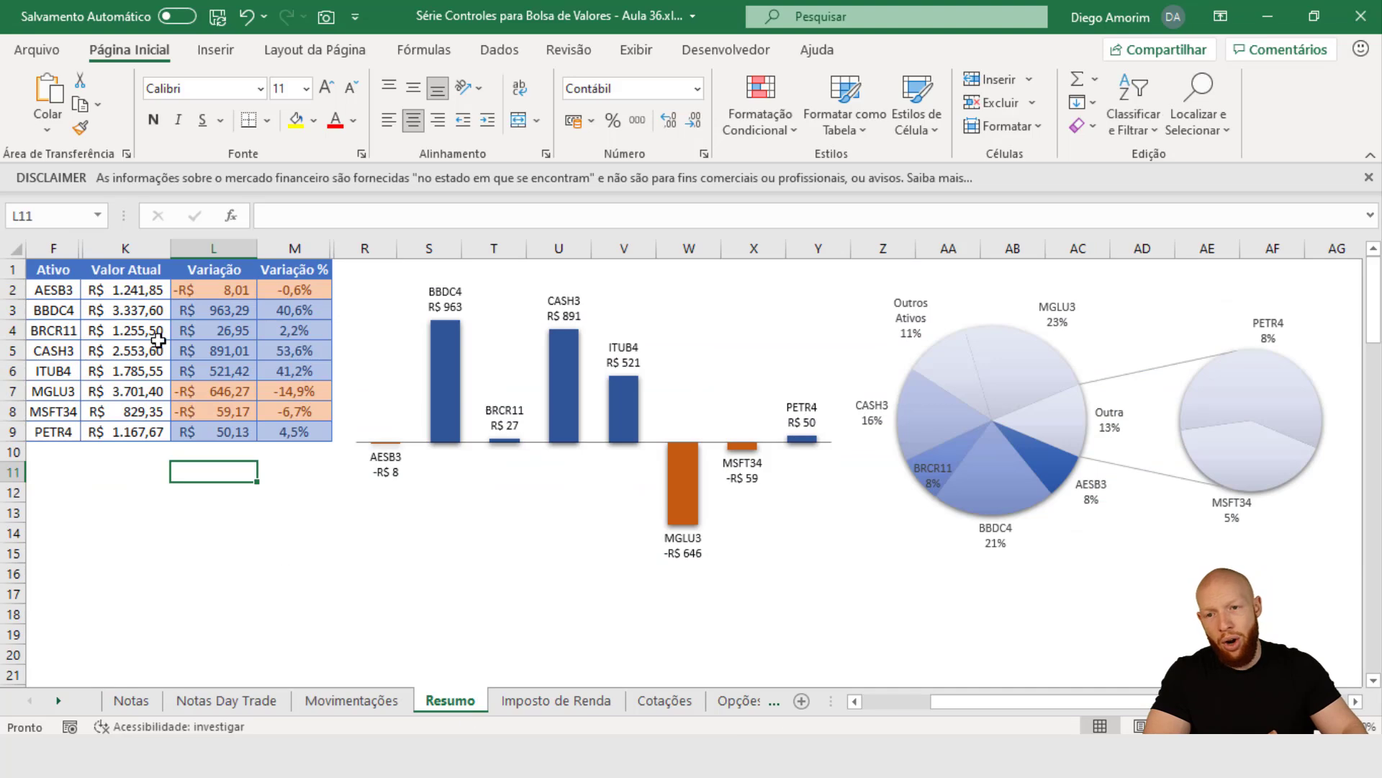
left_click(556, 700)
left_click(72, 290)
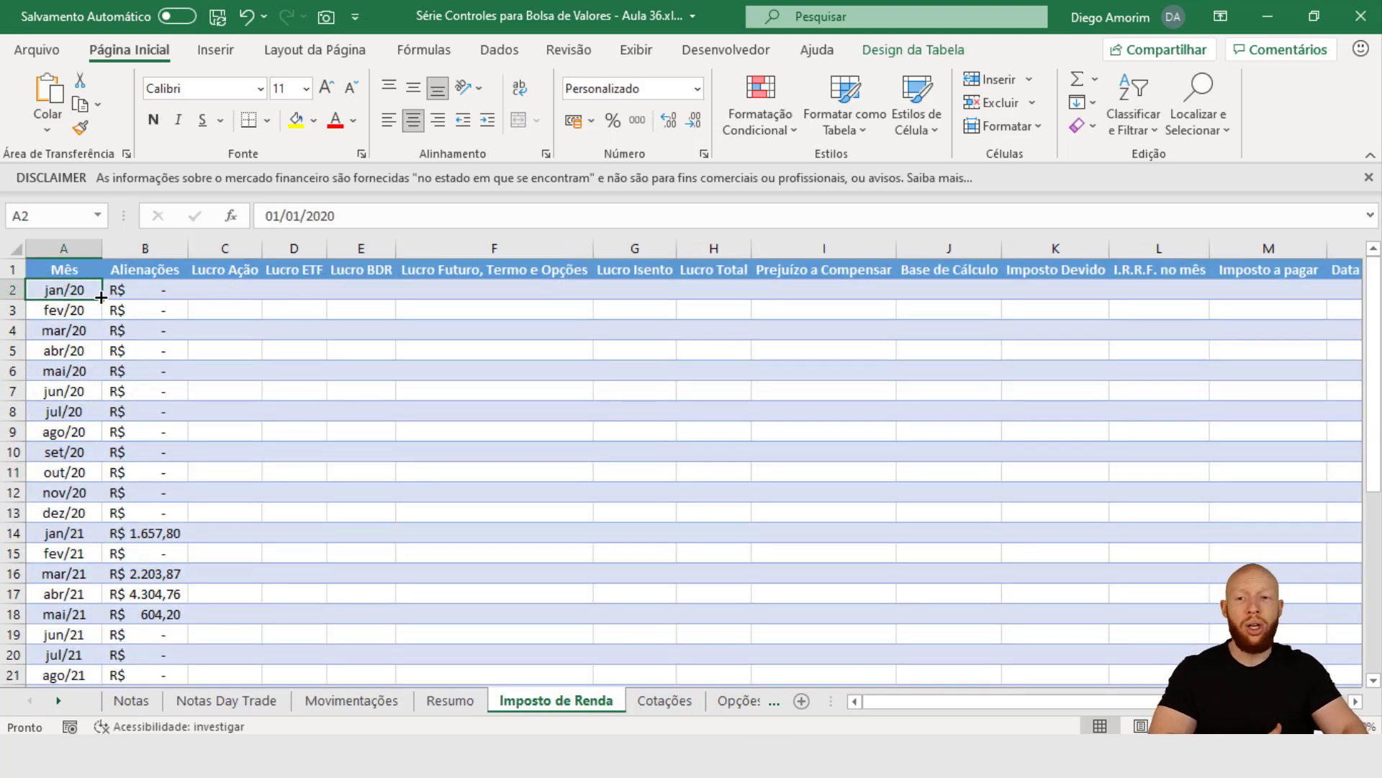
- Inspect the date criteria in the jan/20 Alienações formula without changing it, and select the Lucro Ação cell beside it
left_click(159, 292)
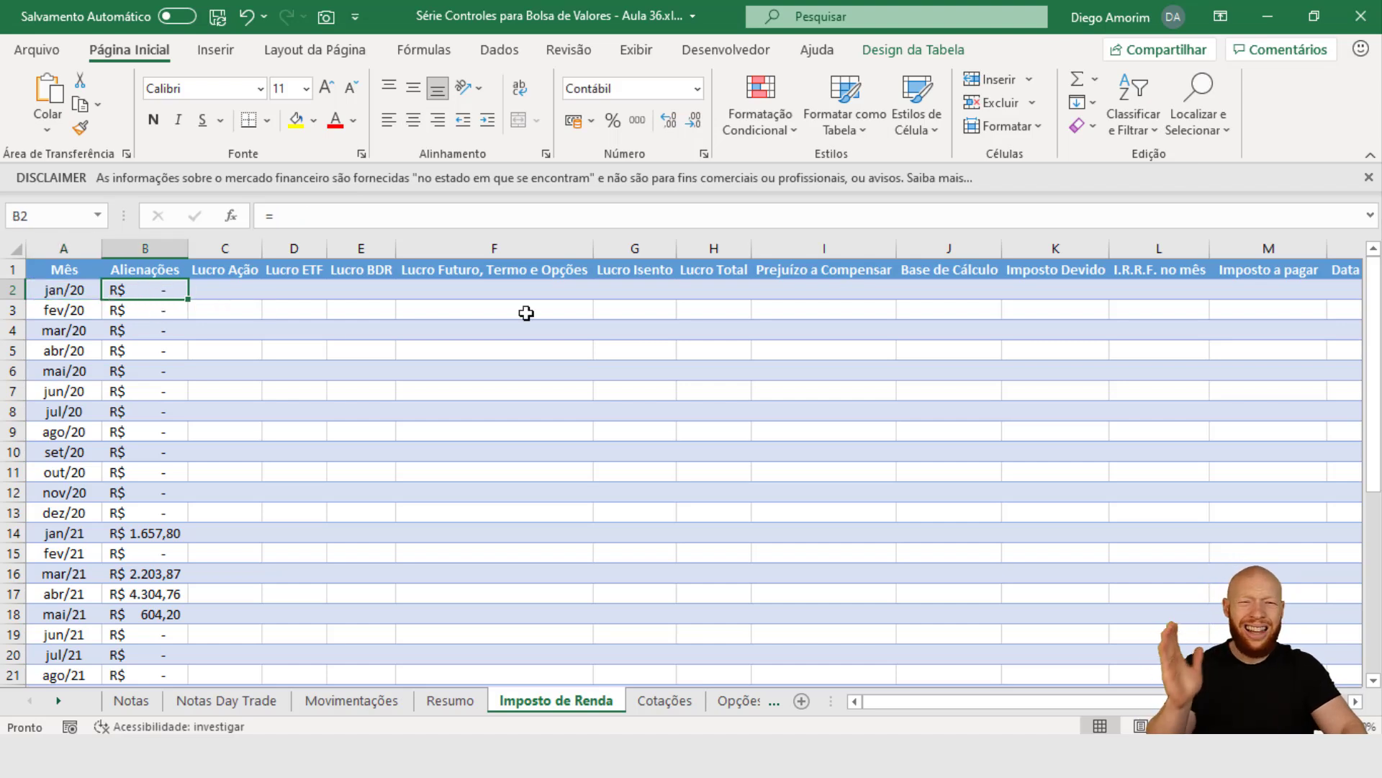
left_click_drag(367, 229, 387, 353)
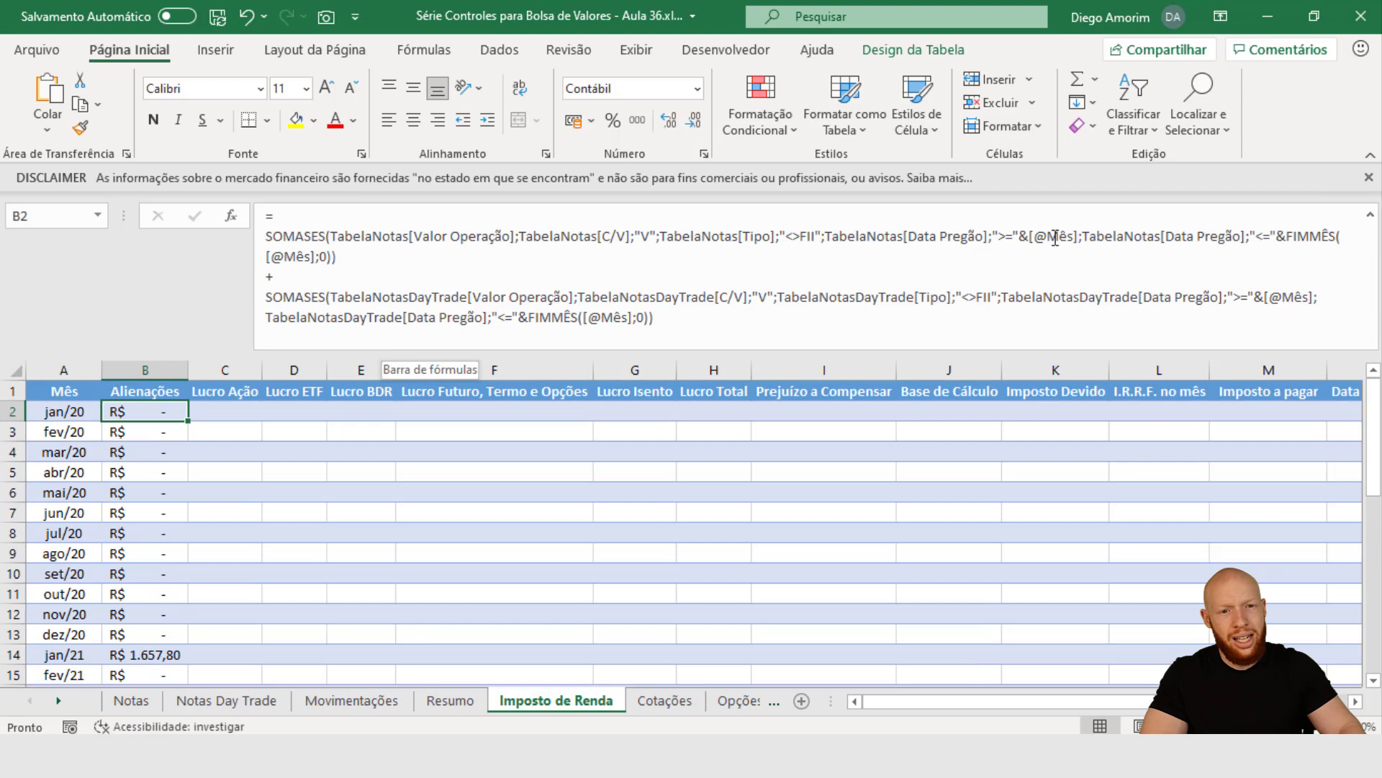
left_click_drag(834, 230, 358, 259)
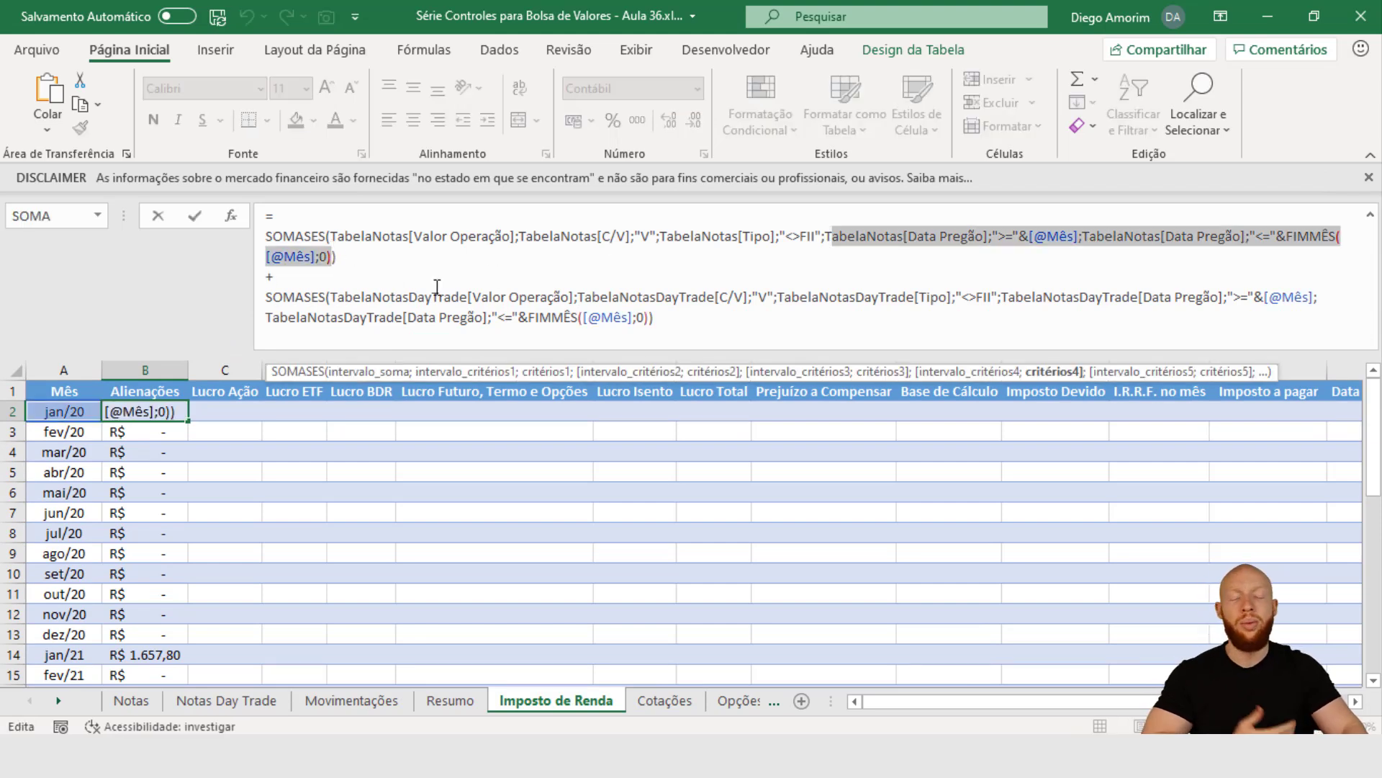
key("Escape")
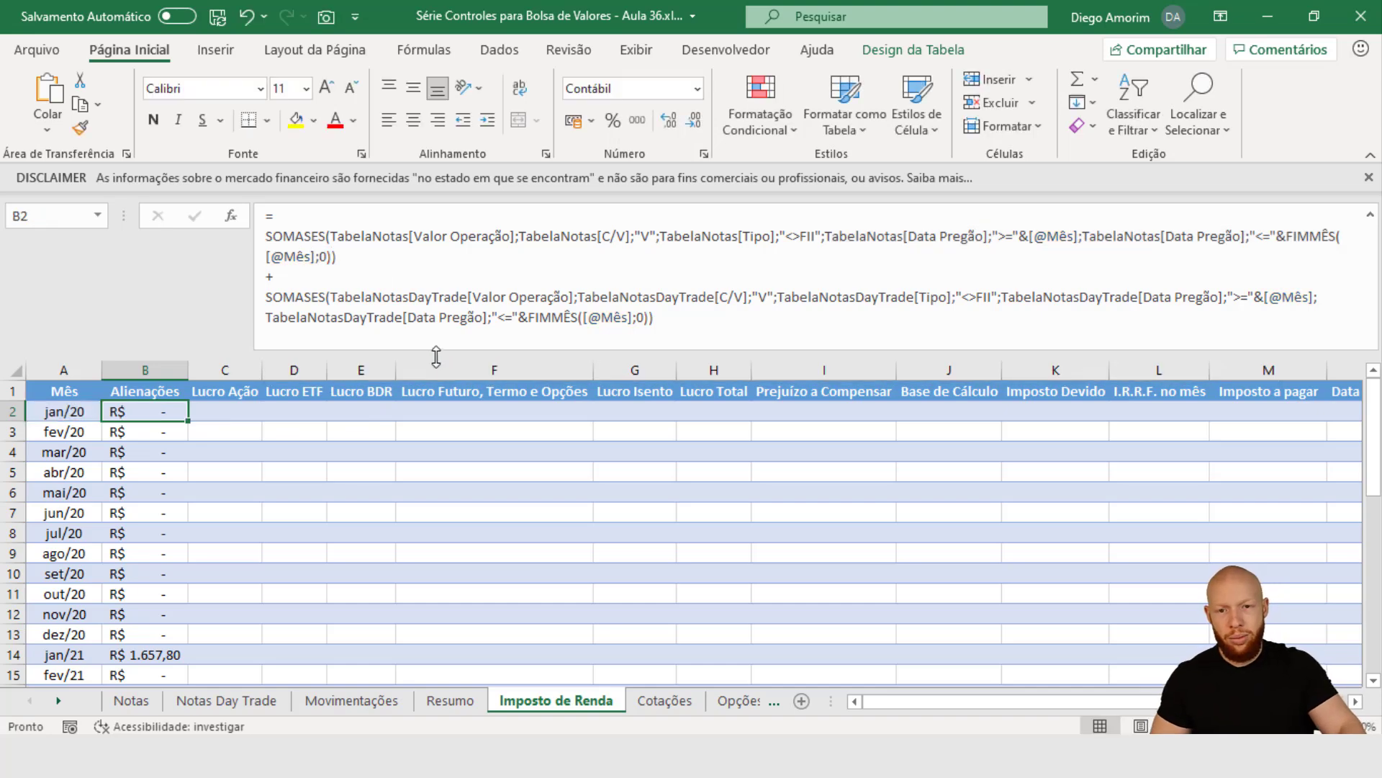
left_click_drag(432, 353, 463, 154)
left_click(231, 290)
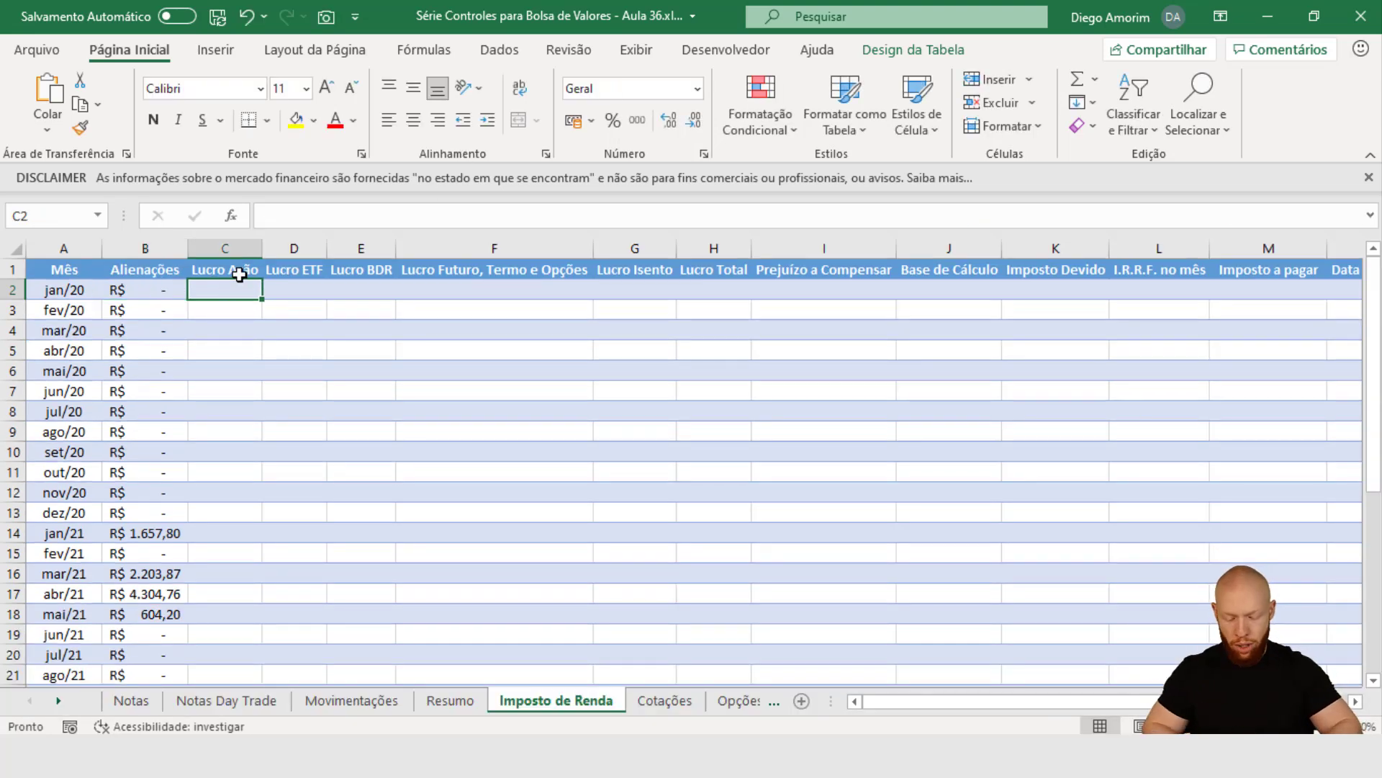
- Start a SOMASES formula in the jan/20 Lucro Ação cell with TabelaMovimentacoes[Valor] as the sum range
type("=somases")
key("Tab")
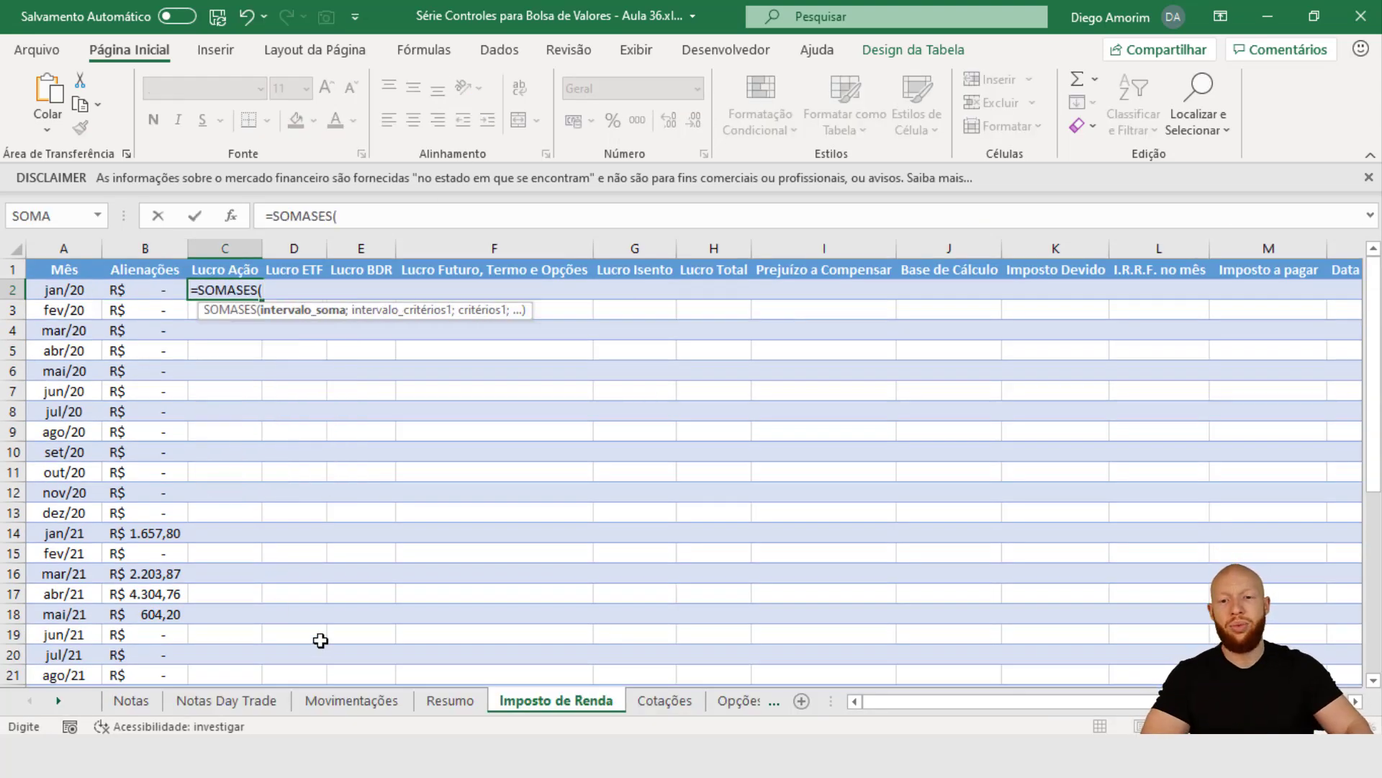
left_click(352, 699)
left_click(1092, 413)
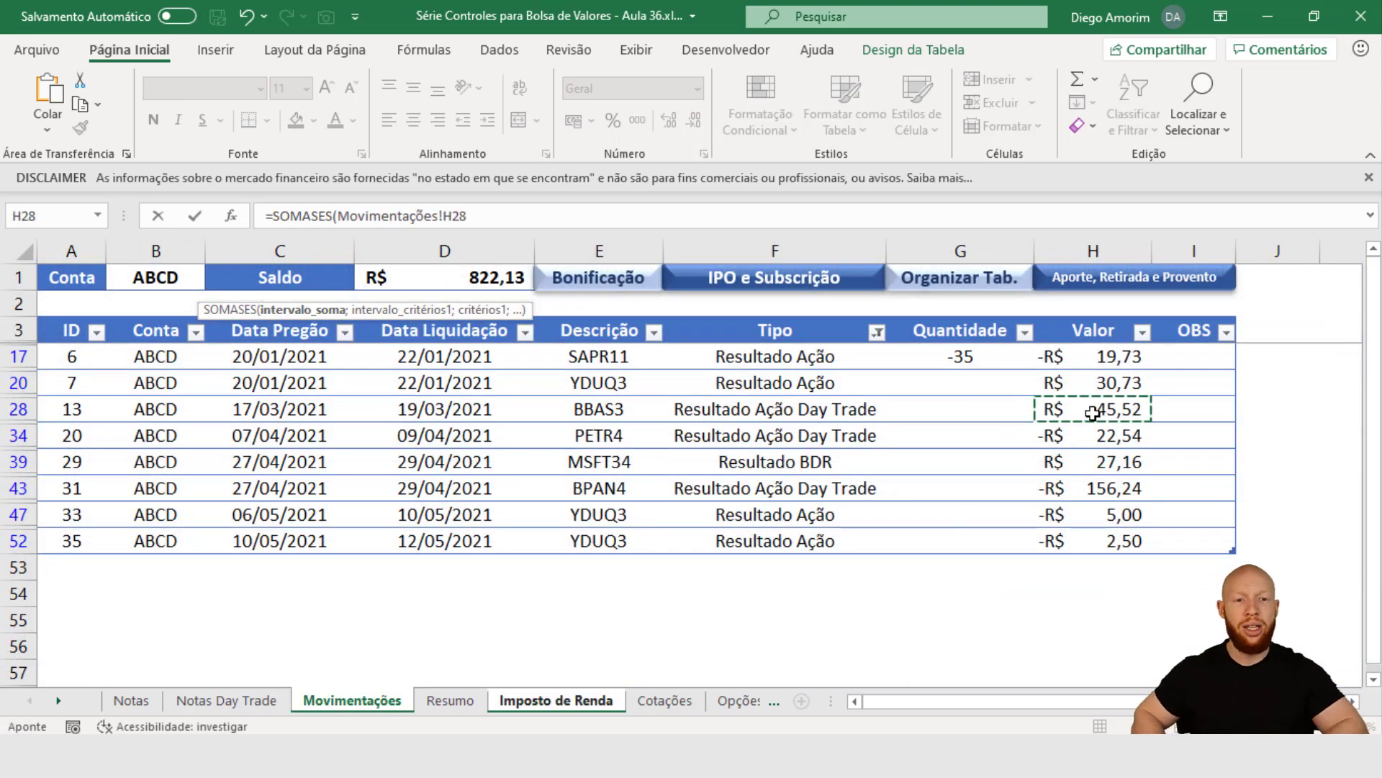
key("ctrl+space")
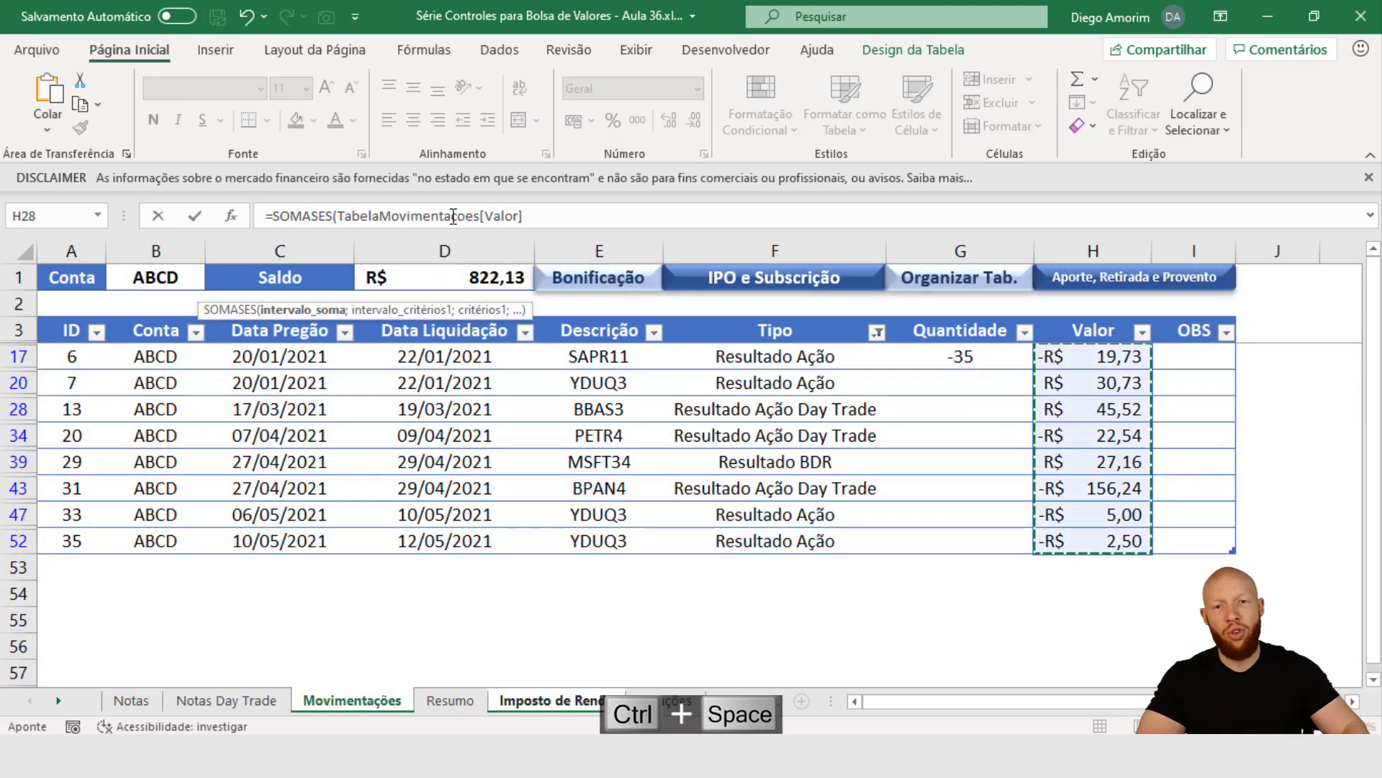
type(";")
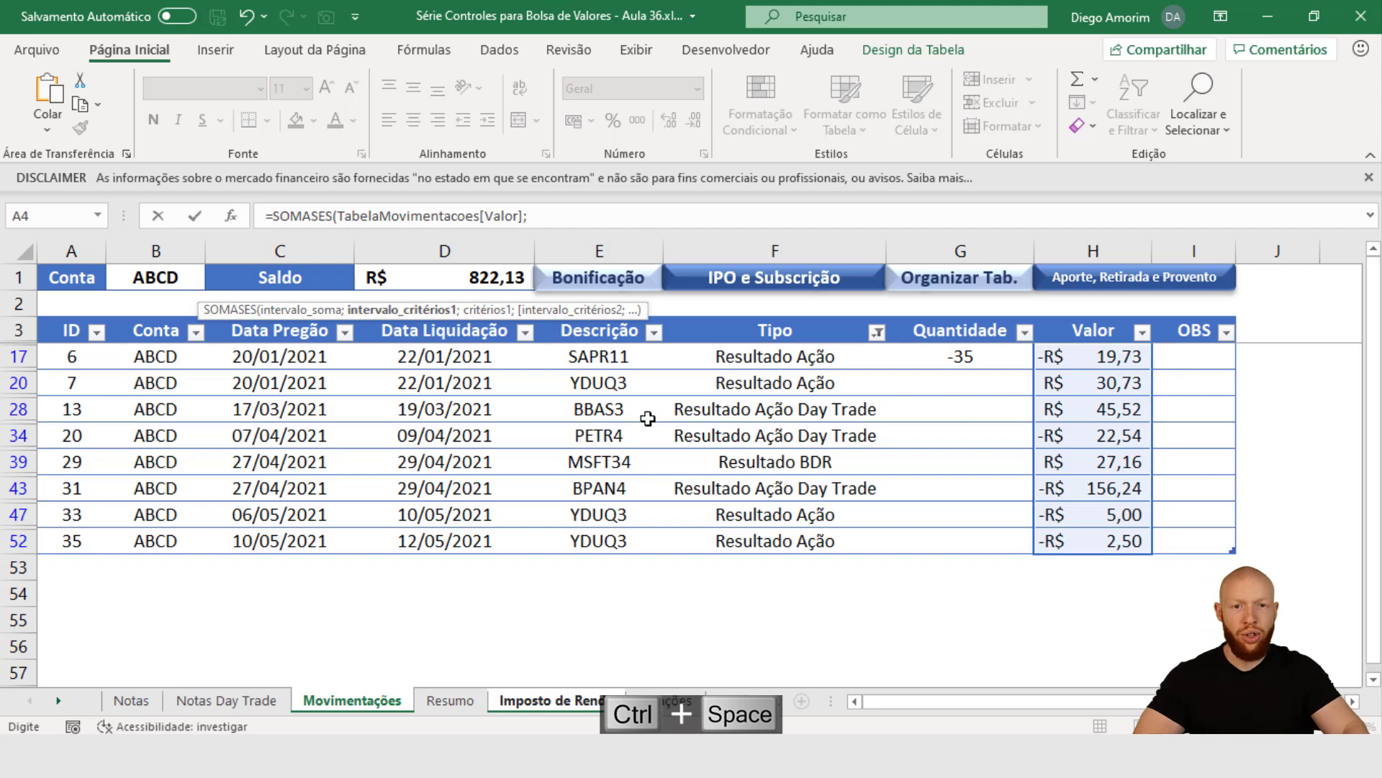
- Add TabelaMovimentacoes[Tipo] as the first criteria range with the criterion "Resultado Ação"
left_click(766, 357)
key("ctrl+shift+Down")
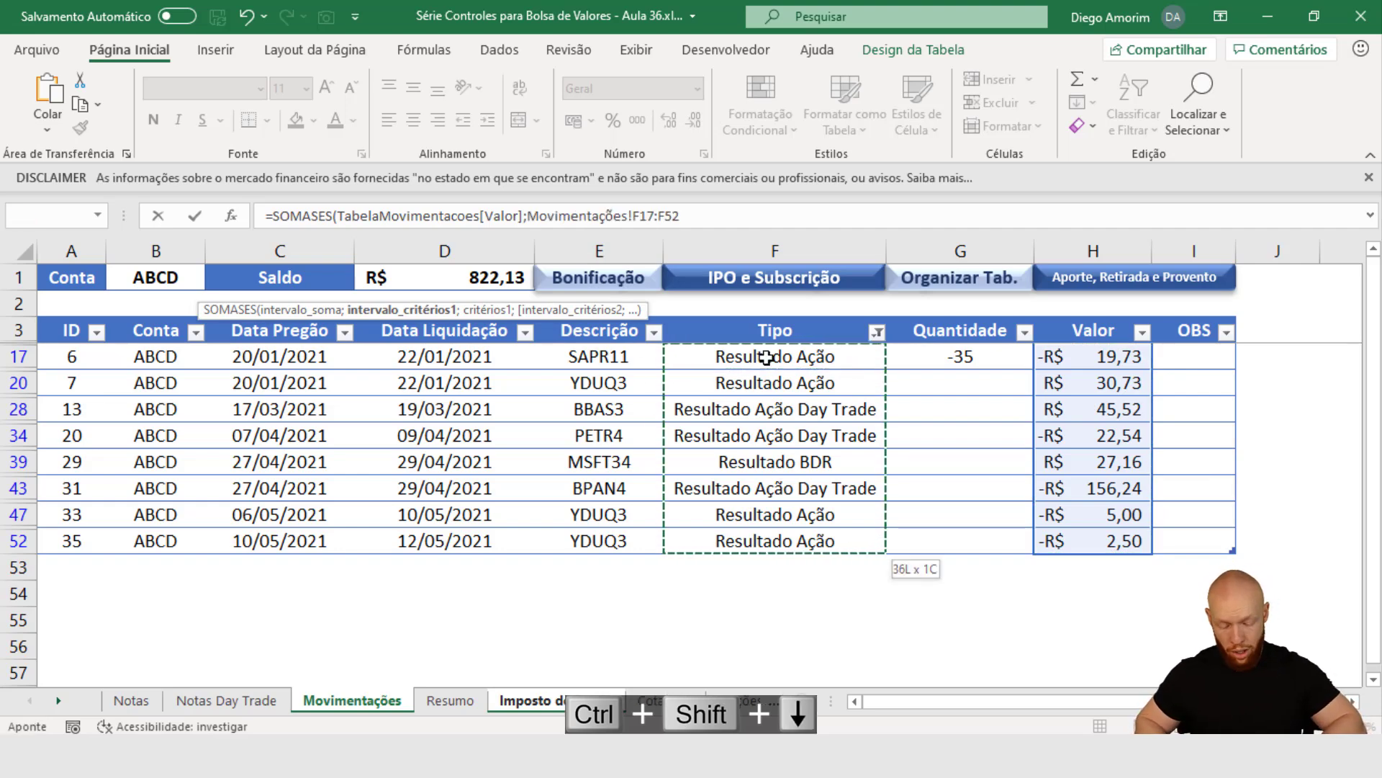
key("ctrl+space")
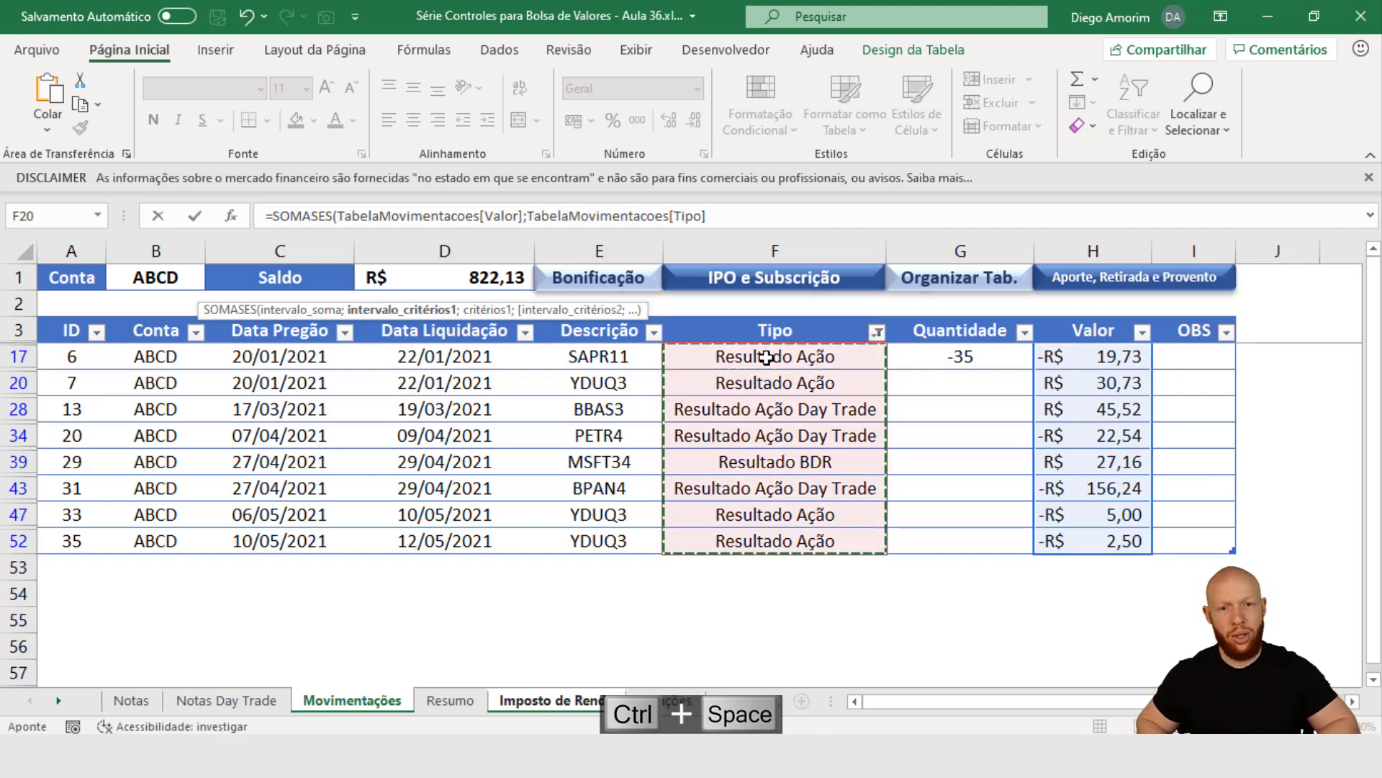
type(";\"R")
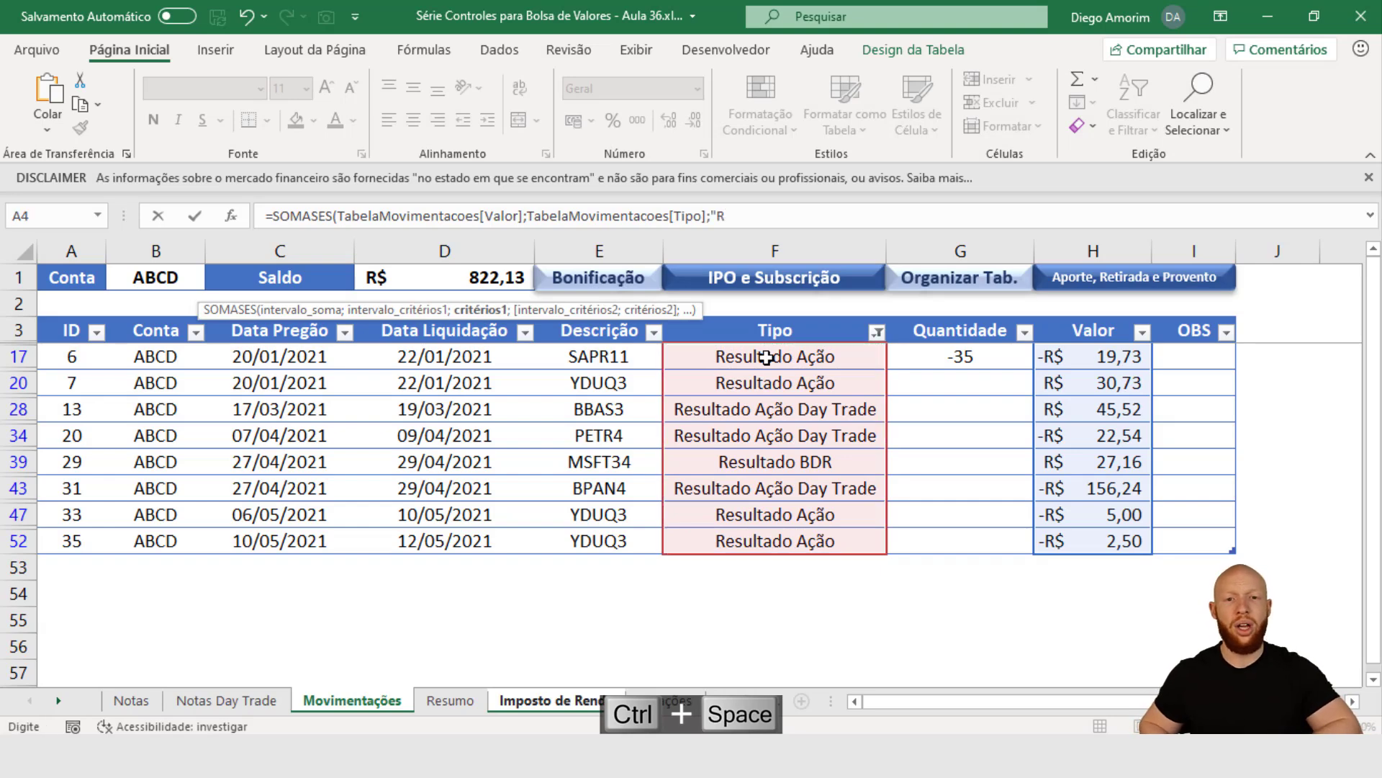
type("esultado A")
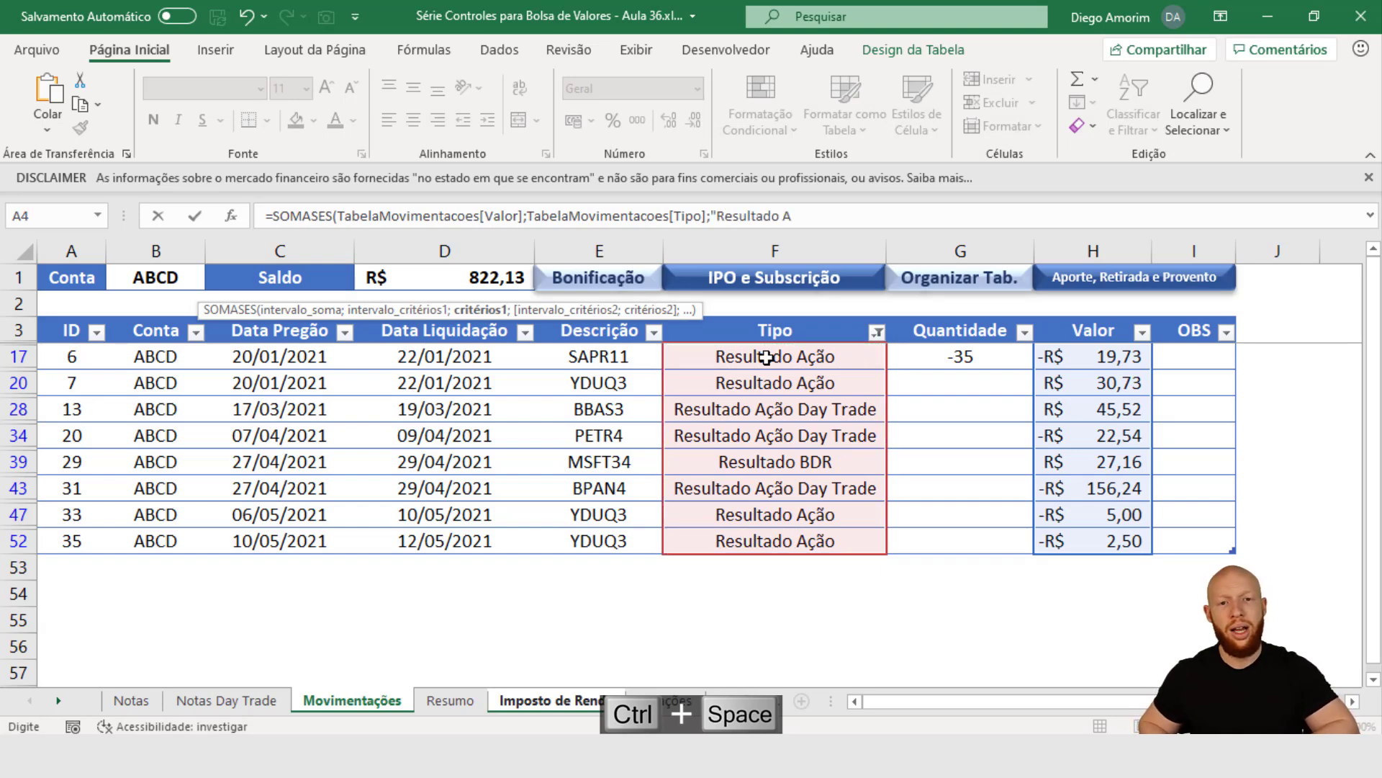
type("ção\"")
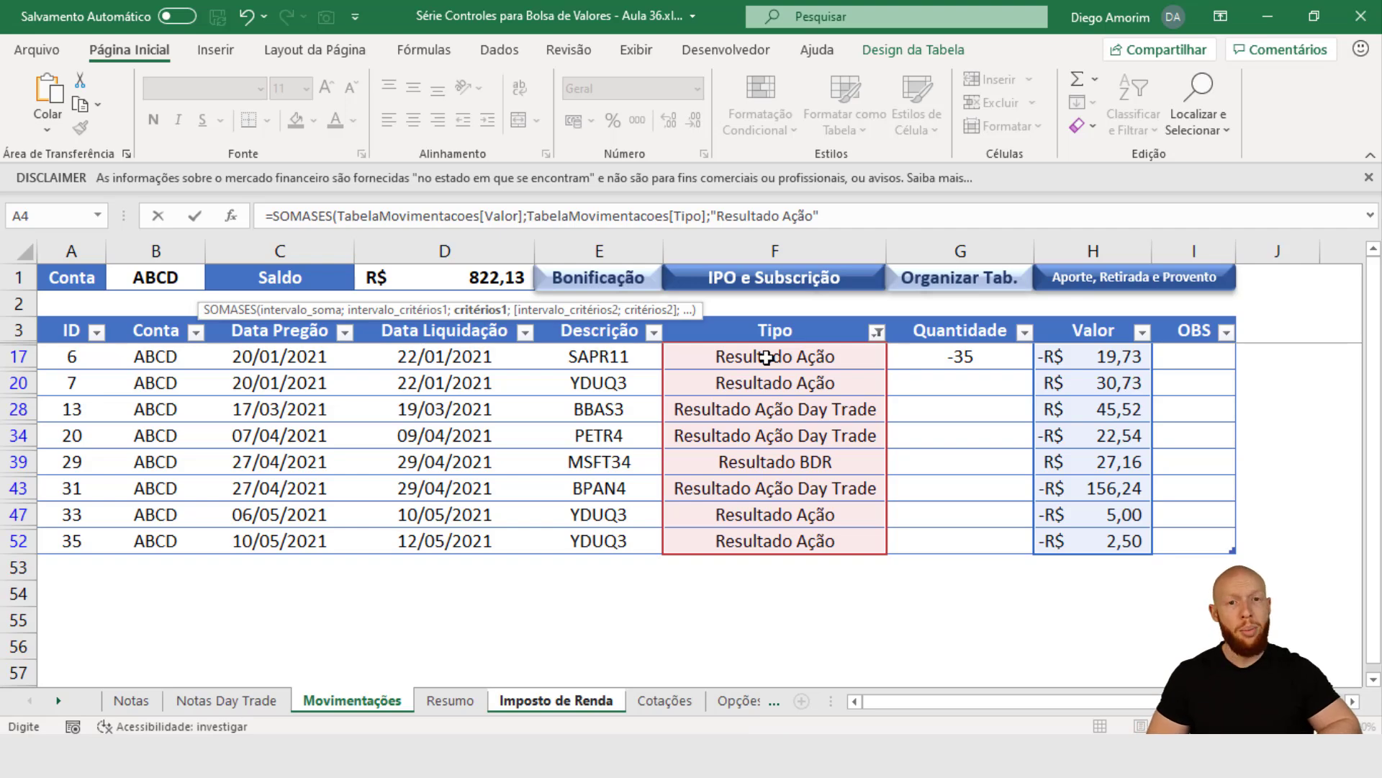
type(";")
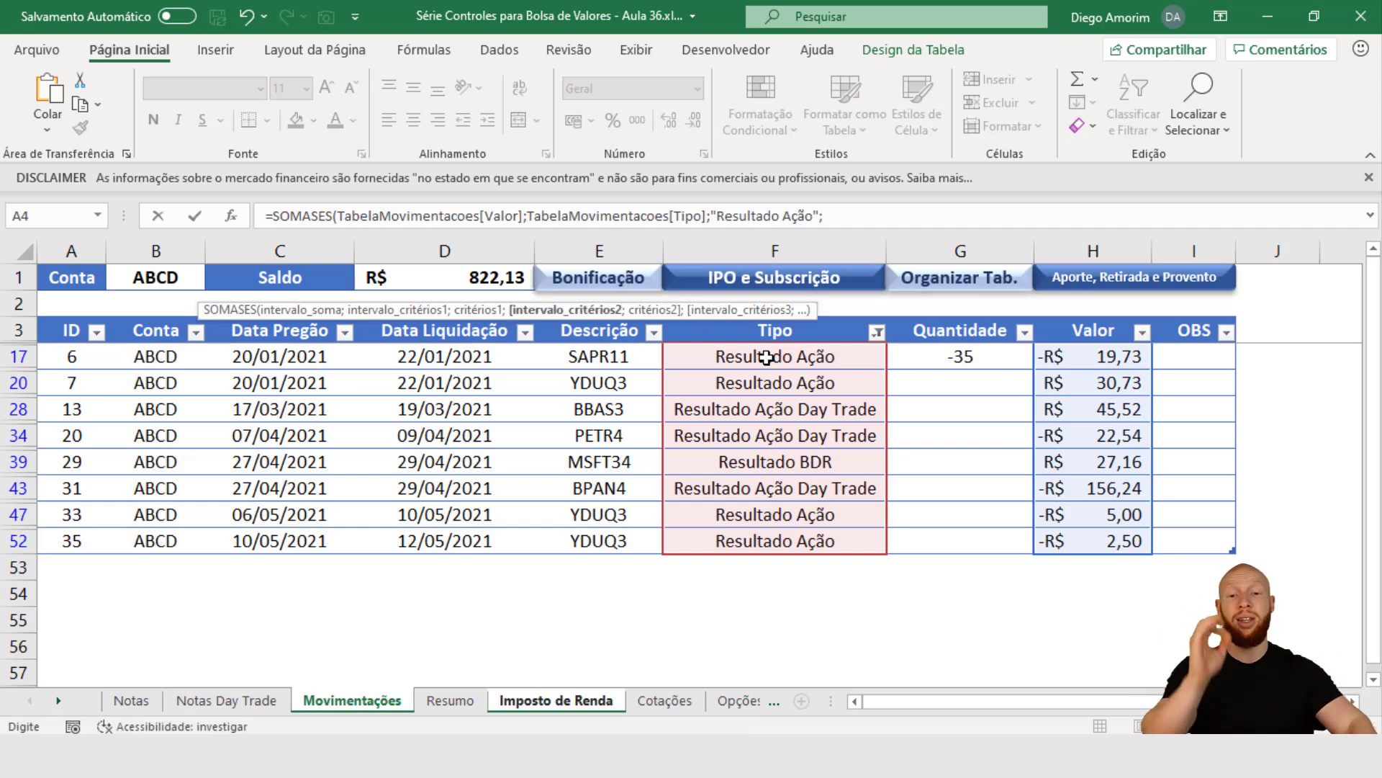
left_click(252, 364)
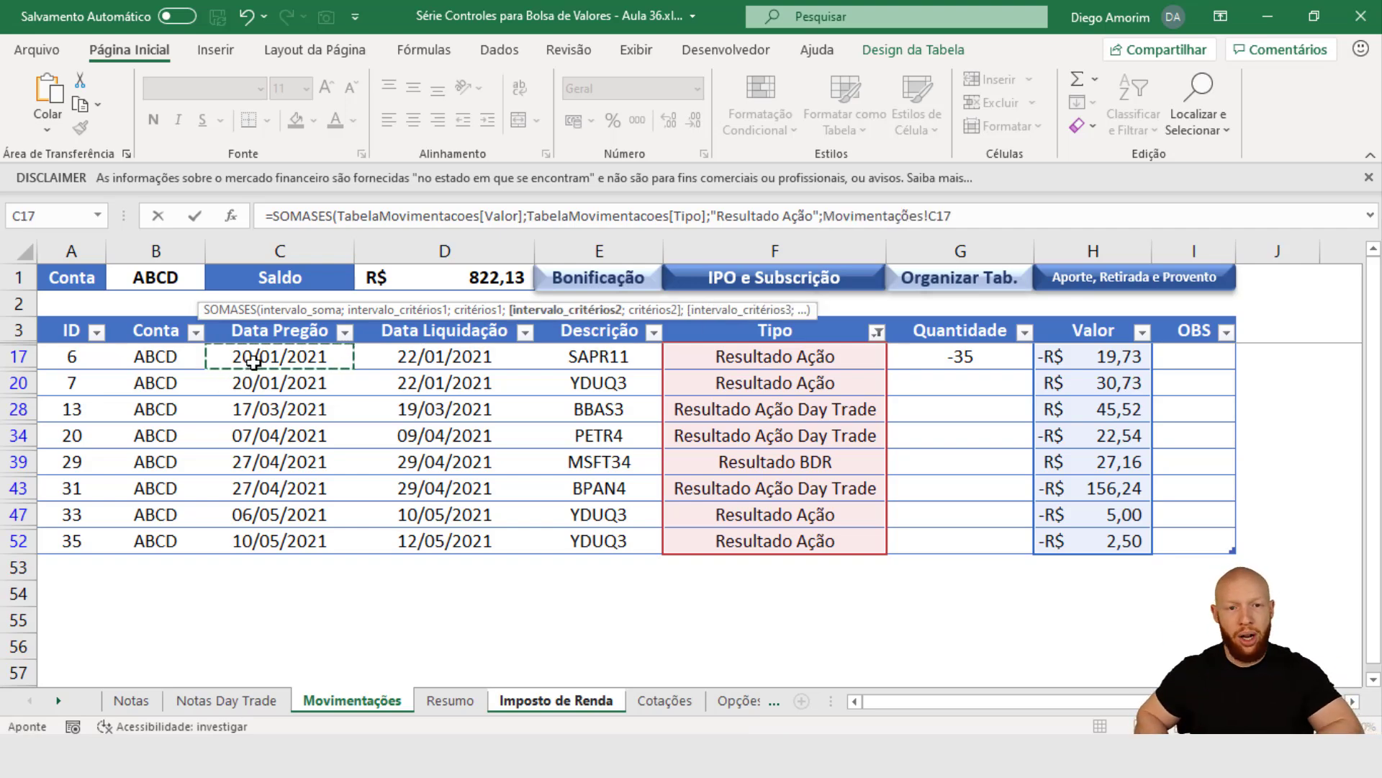
key("ctrl+space")
type(";")
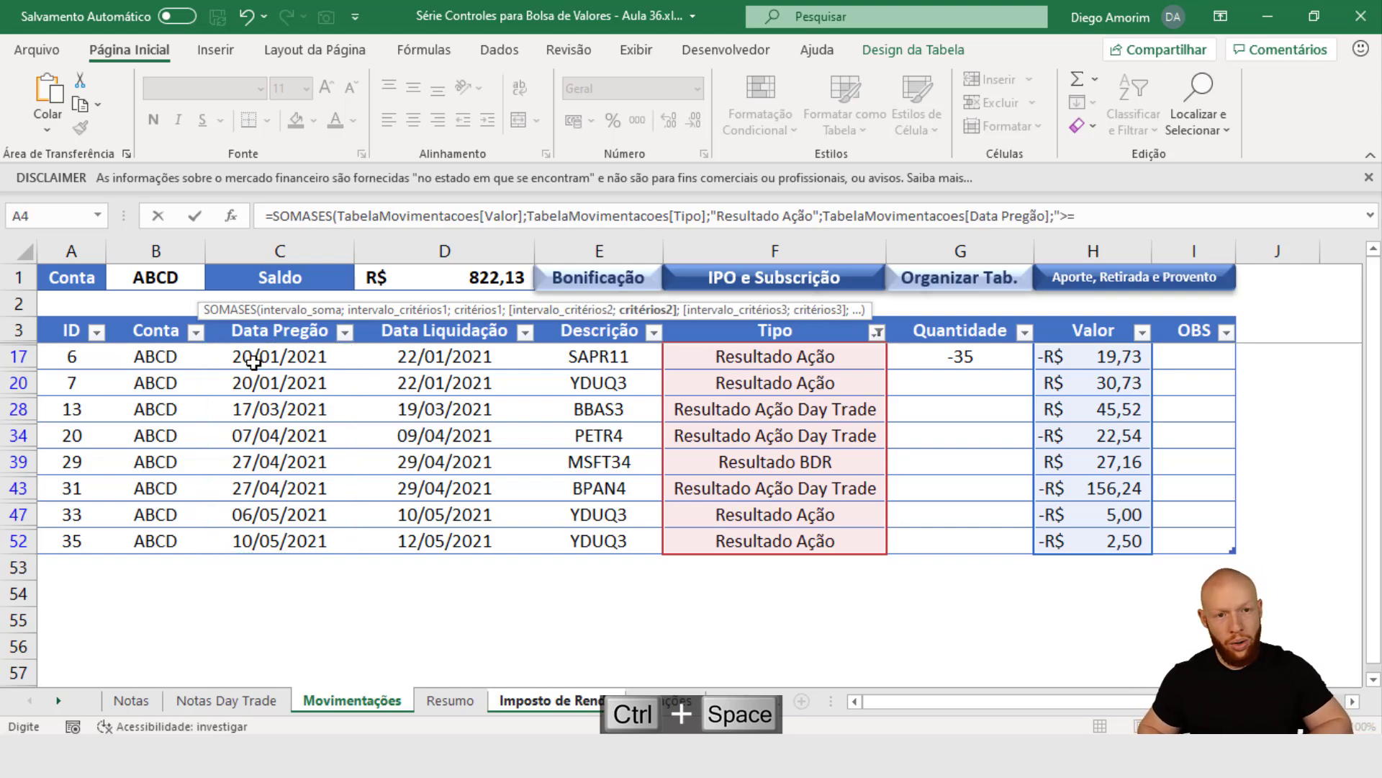
left_click(538, 707)
left_click(59, 292)
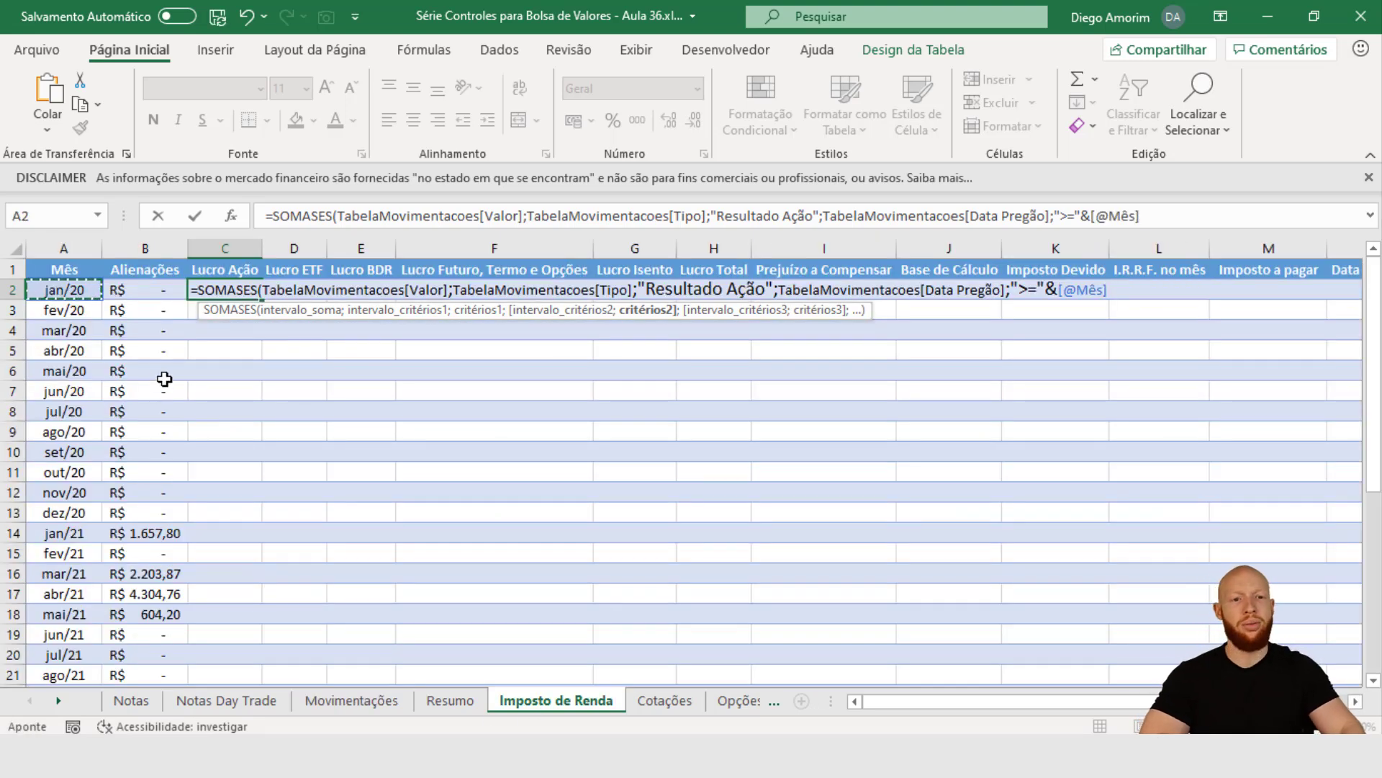
type(";")
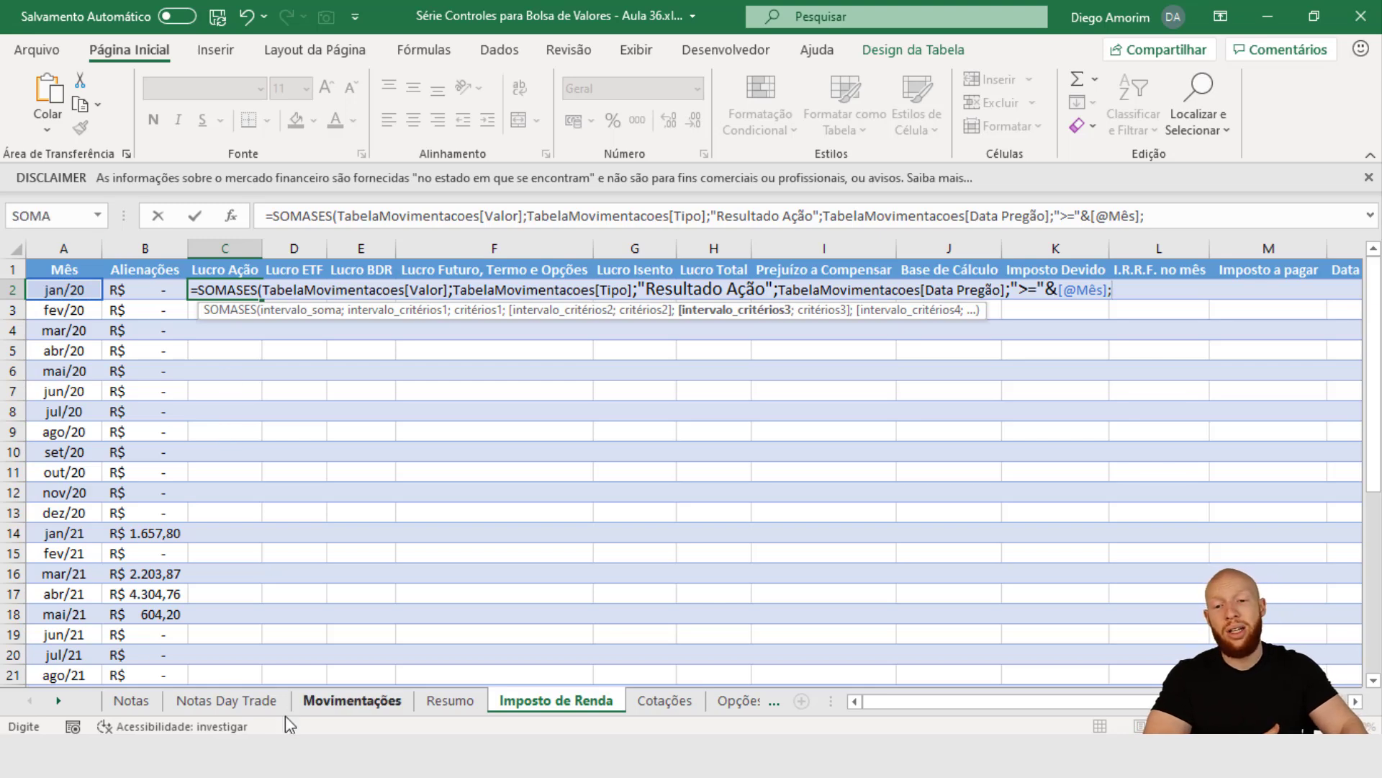
left_click(318, 702)
left_click(292, 450)
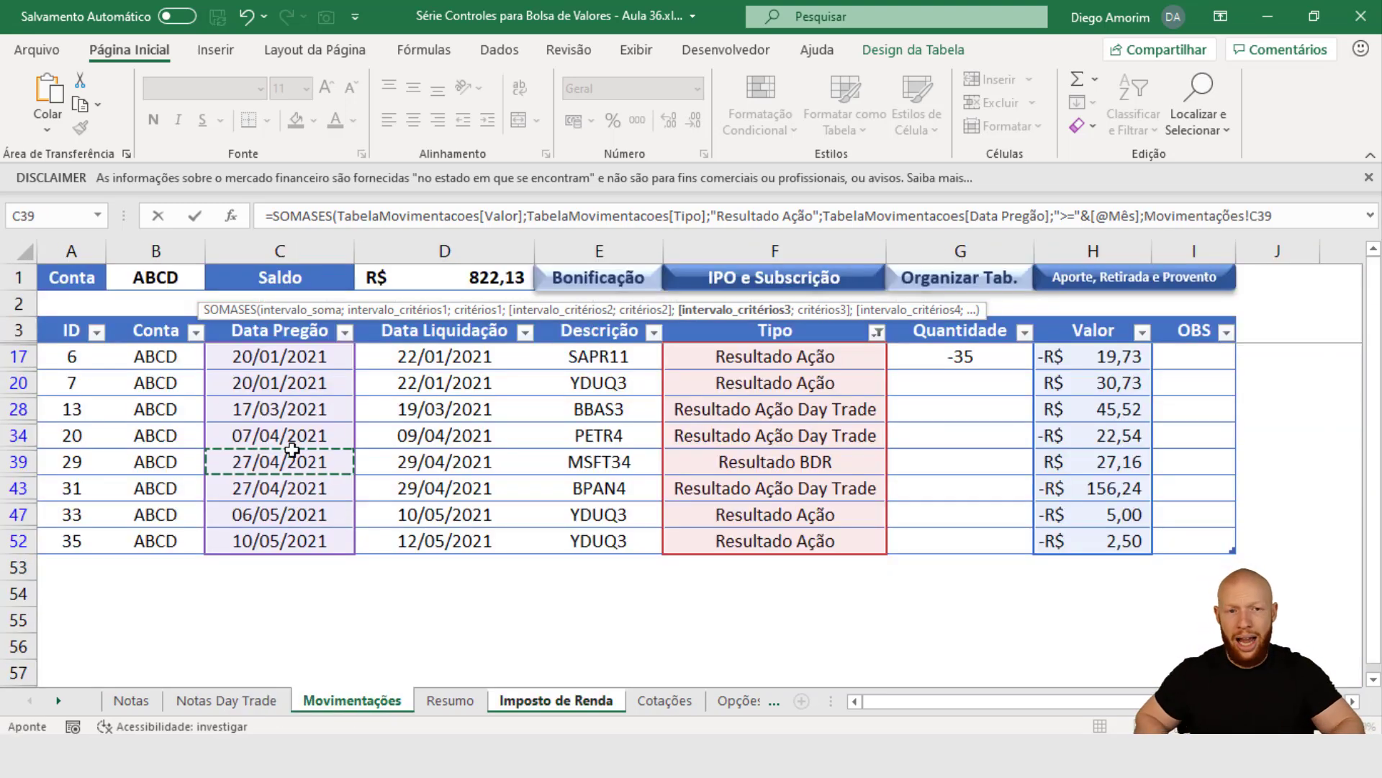
key("ctrl+space")
type(";")
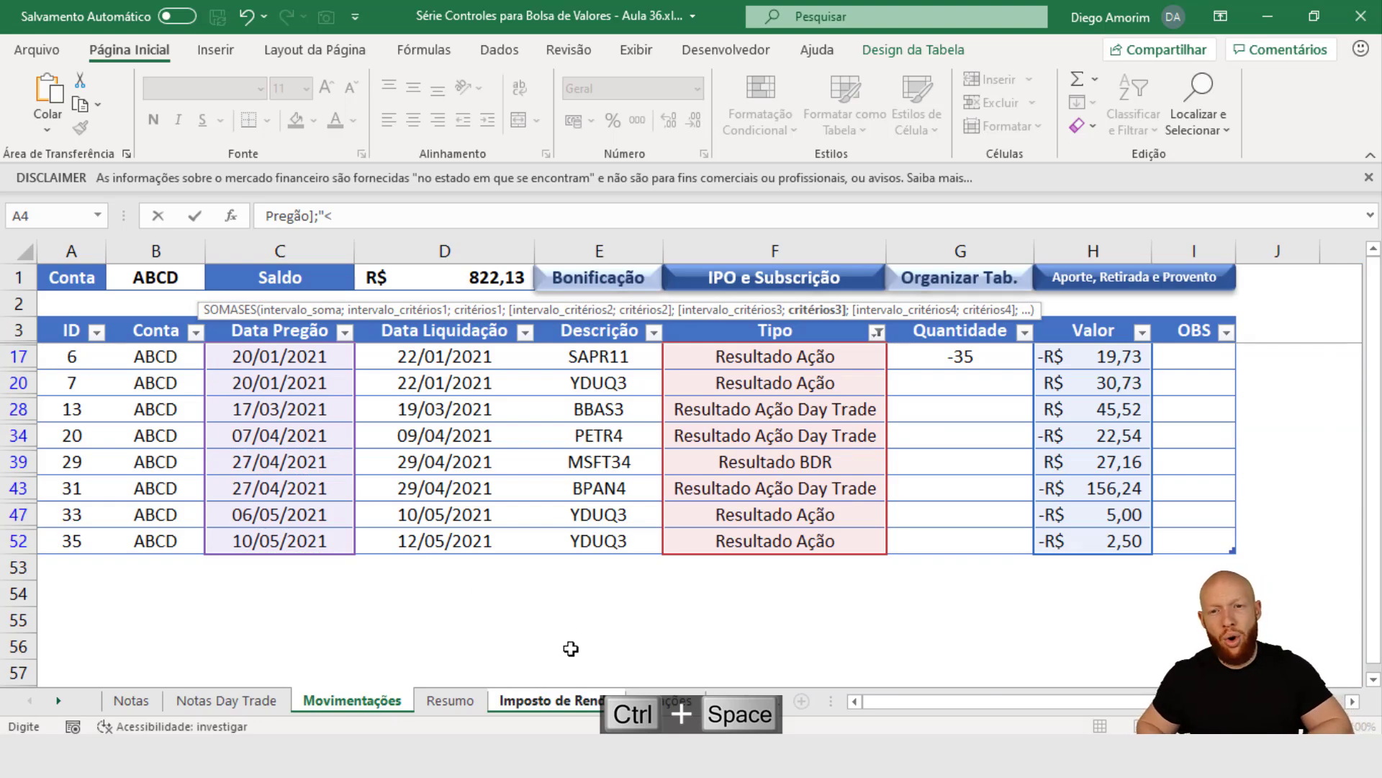
type("\"<=\"&fimm")
key("Tab")
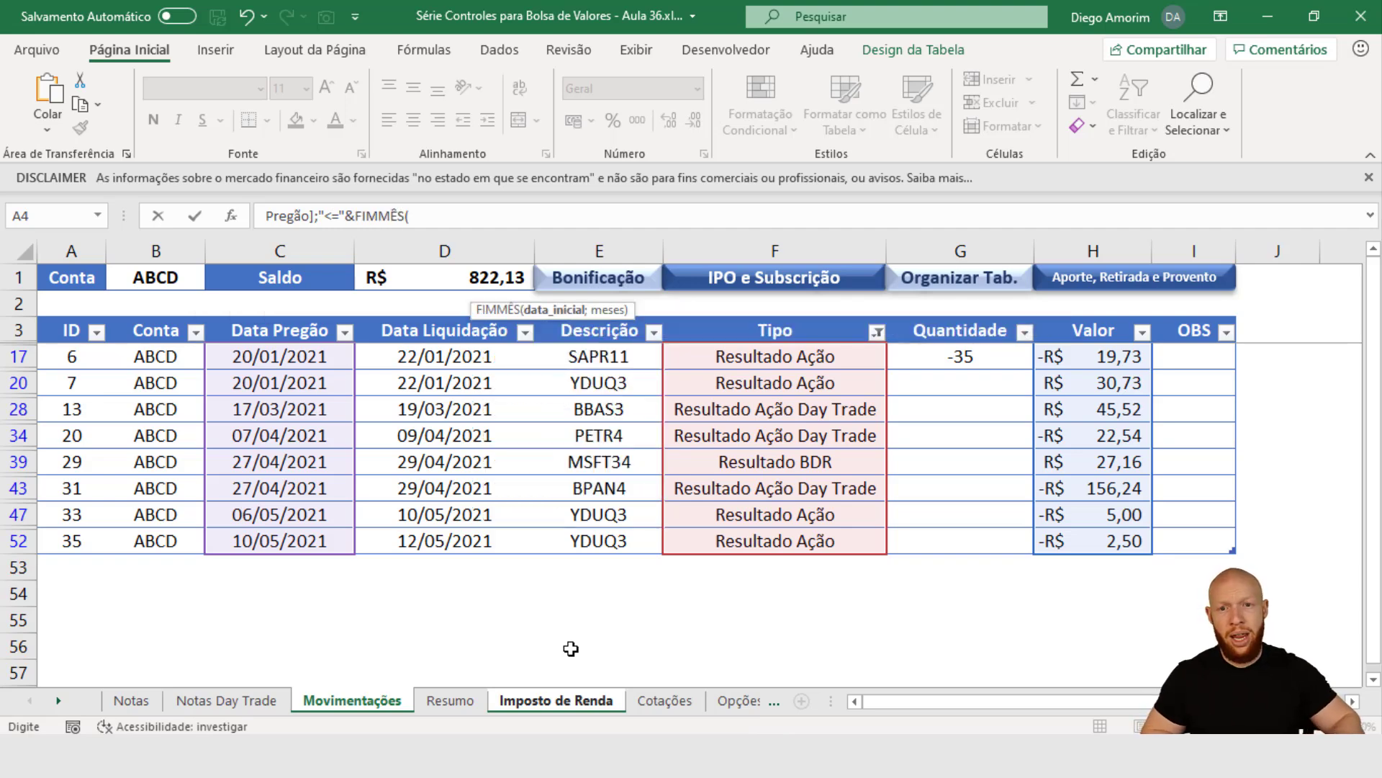
left_click(573, 701)
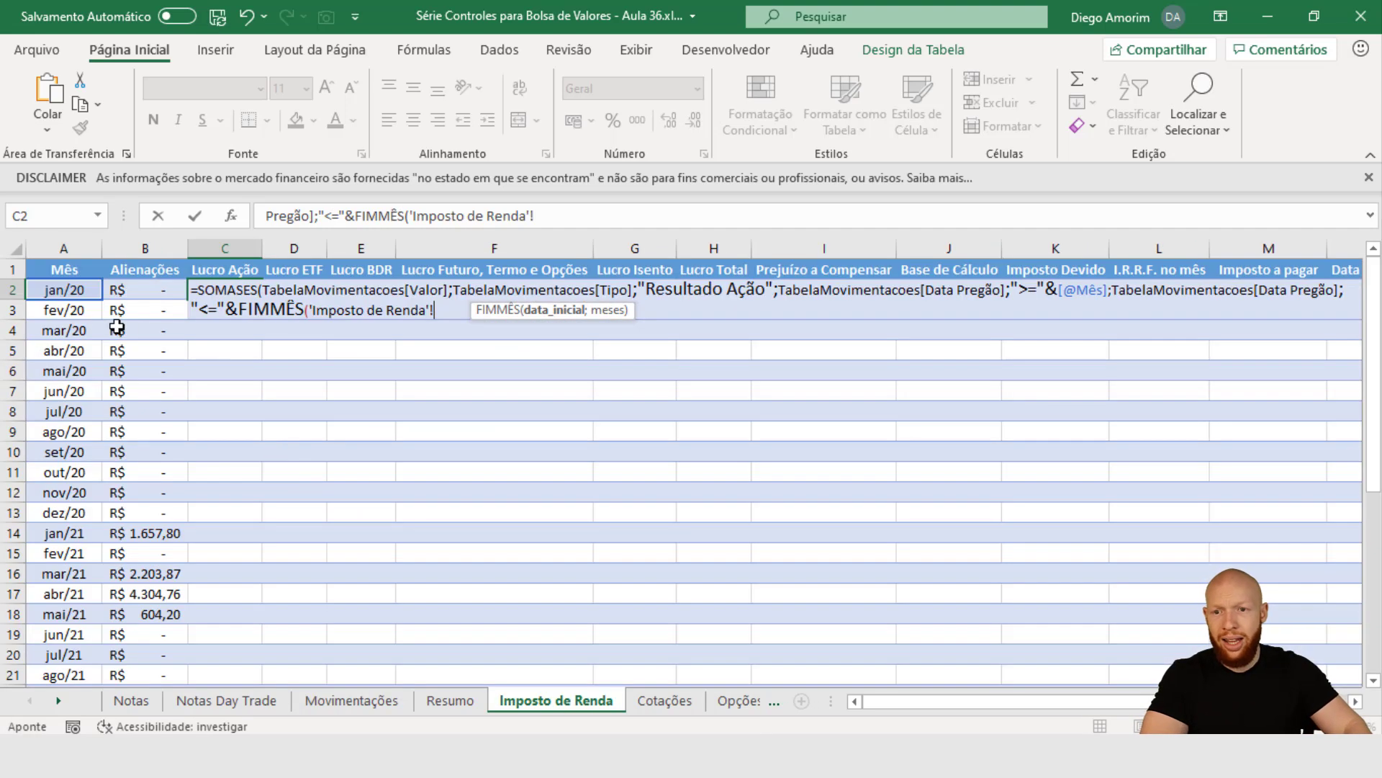
left_click(76, 289)
type(";0)")
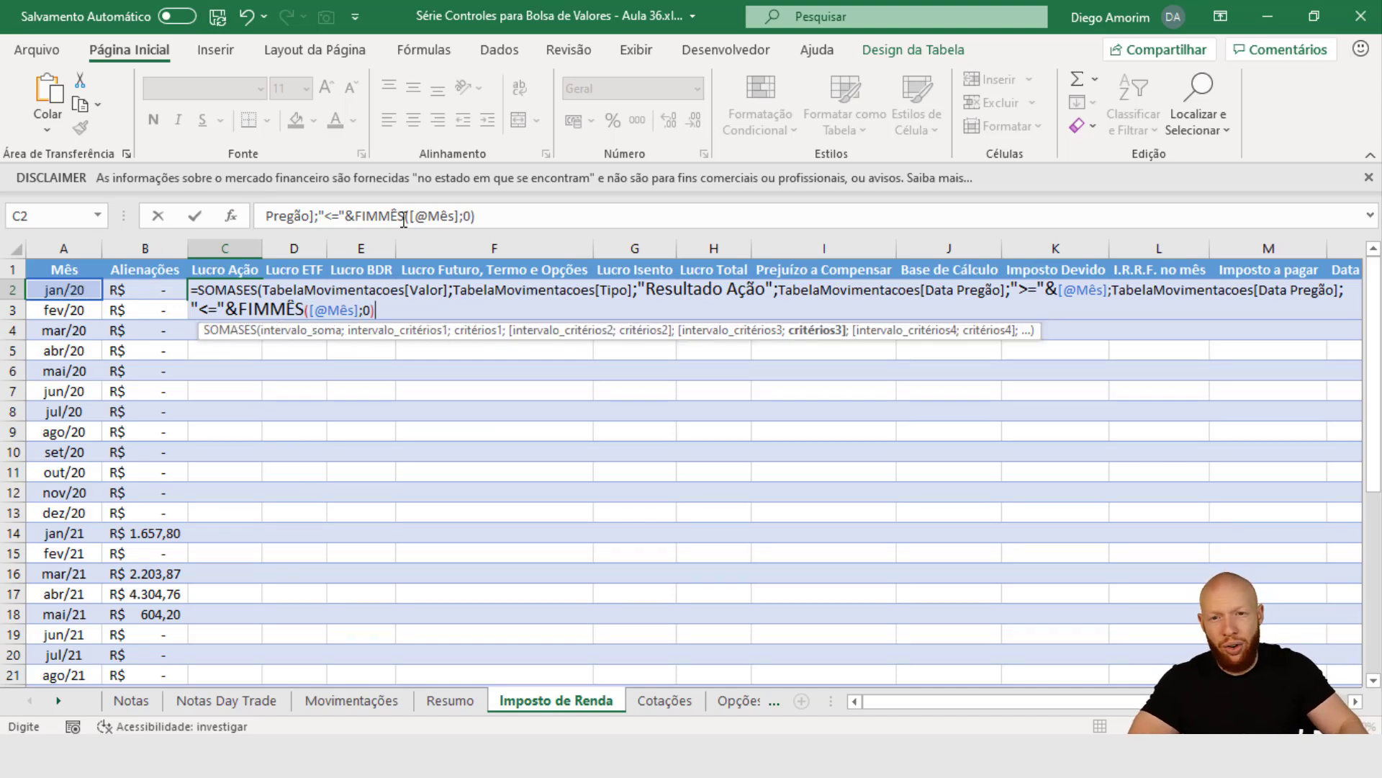
- Enlarge the formula bar to review the whole SOMASES formula, close its parenthesis and commit it for the Lucro Ação column
left_click_drag(496, 232, 496, 313)
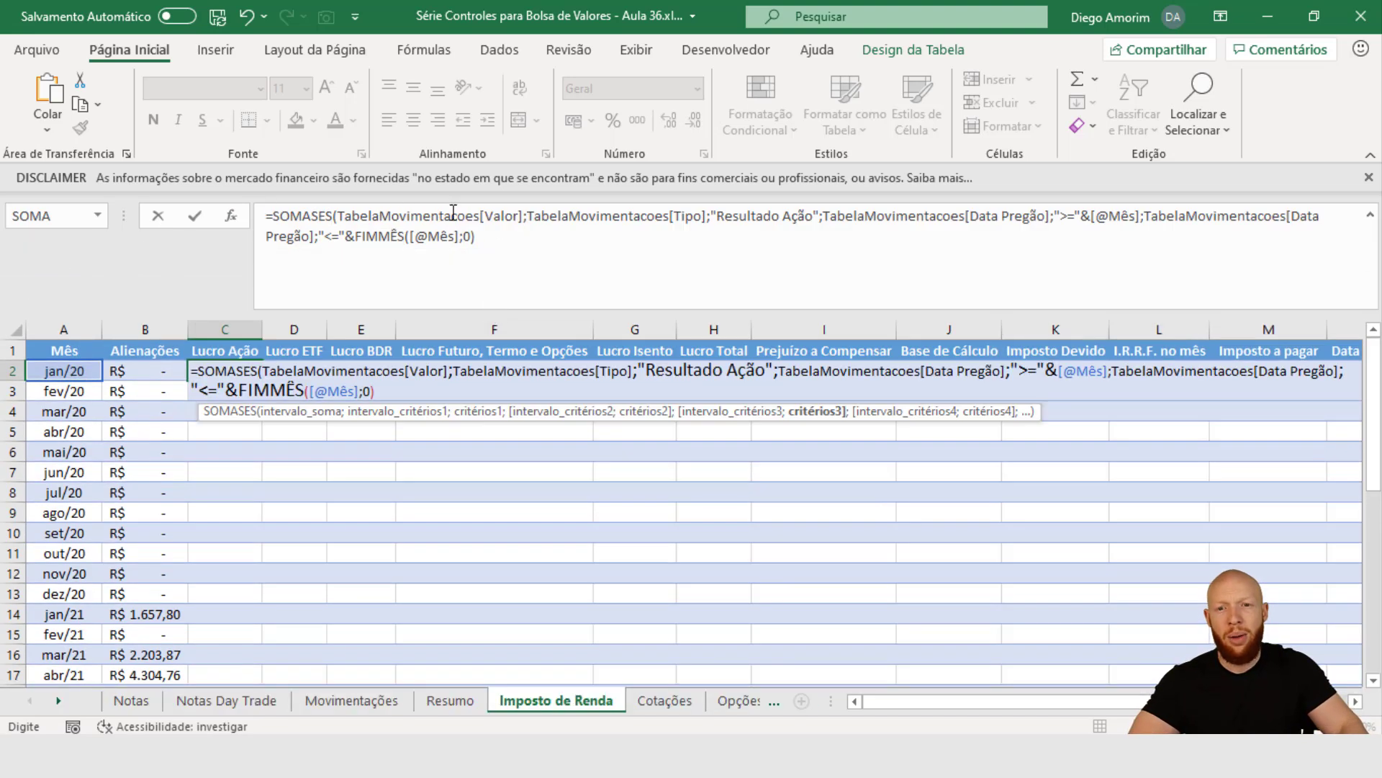
left_click(563, 227)
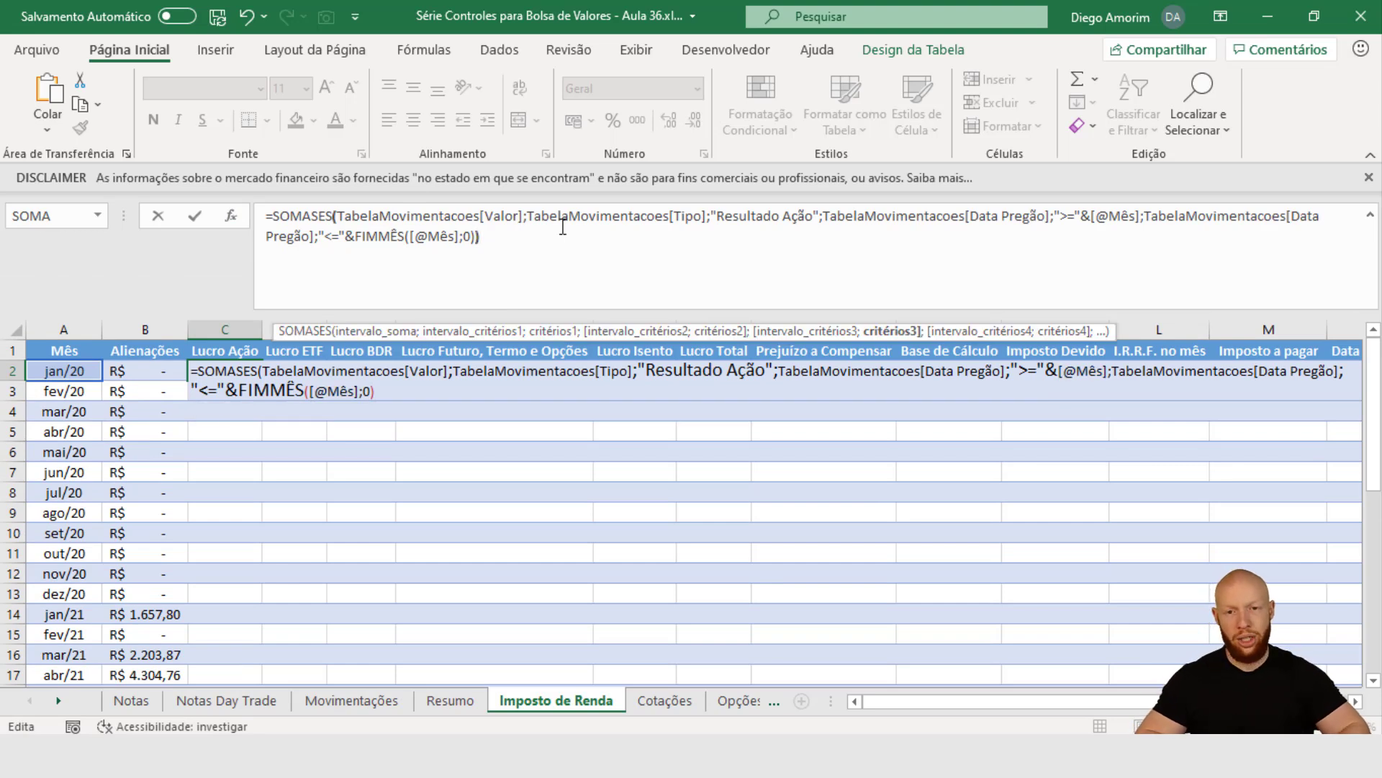
type(")")
key("Return")
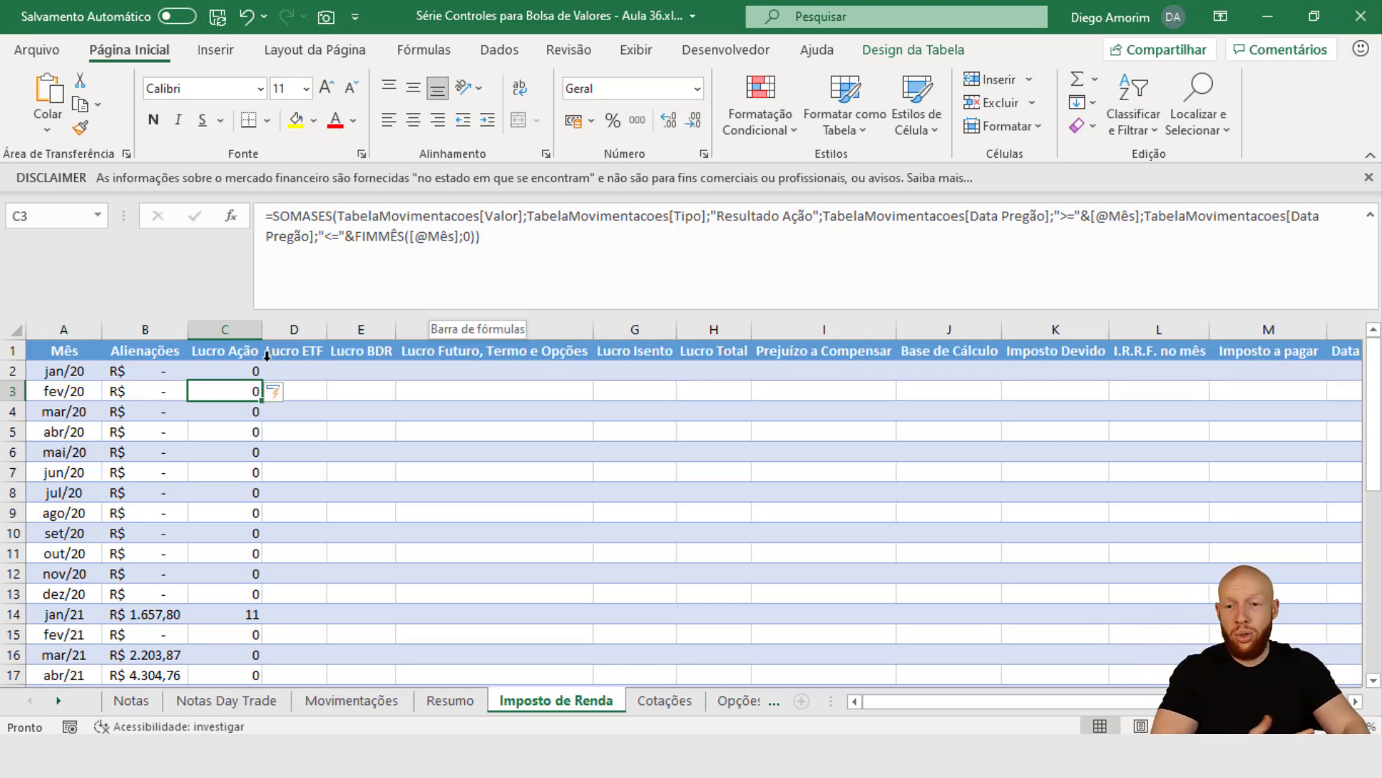
scroll(264, 514, "down", 3)
scroll(284, 543, "up", 3)
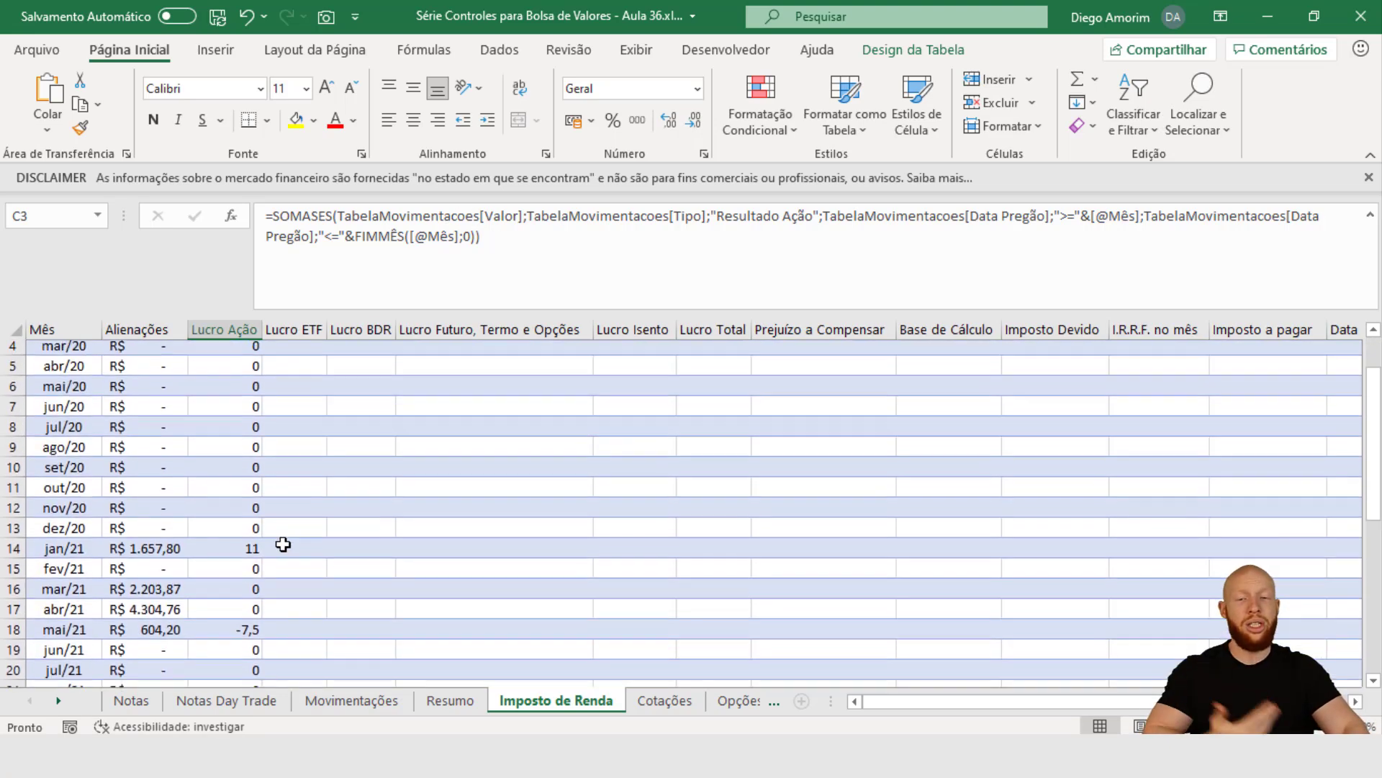
- Apply the Contábil number format to the columns from Lucro Ação through Imposto a pagar and to Imposto pago
left_click_drag(235, 324, 949, 358)
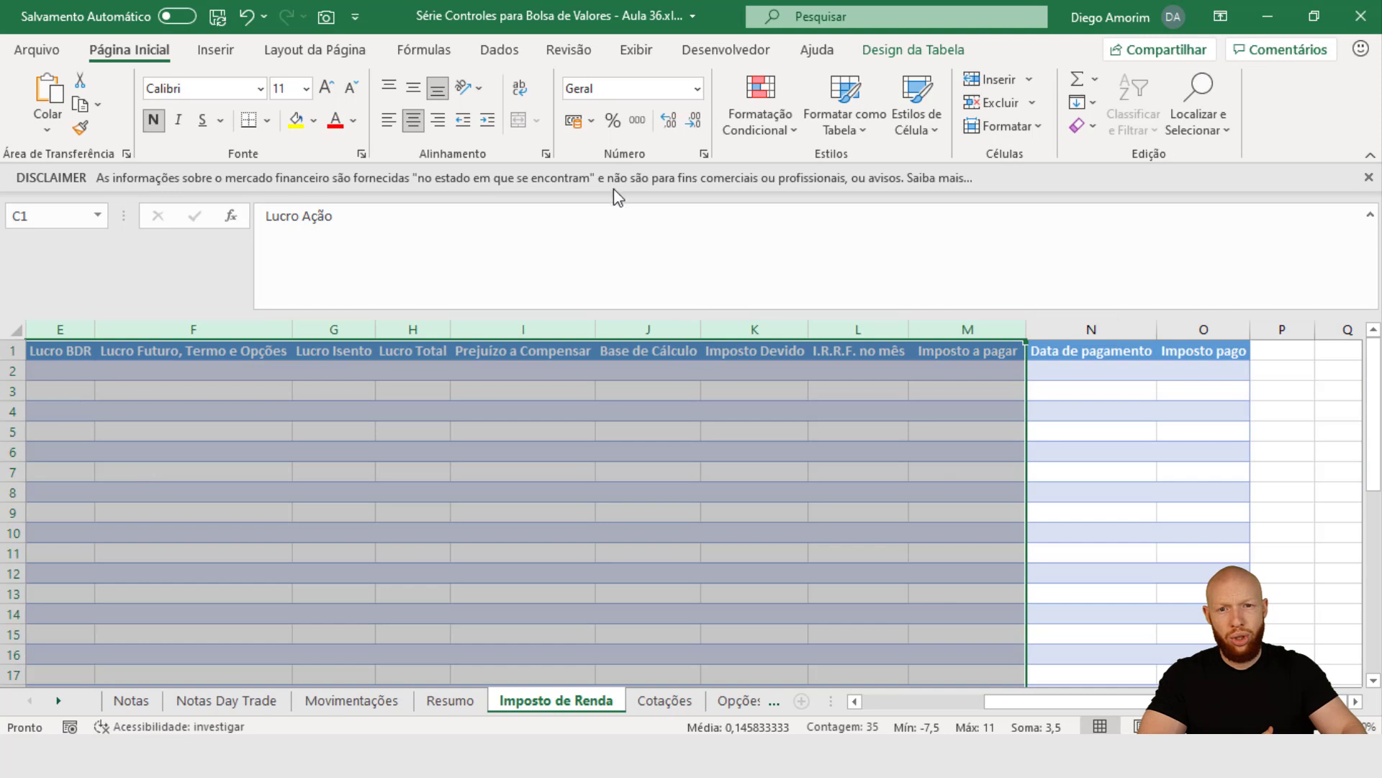
left_click(574, 122)
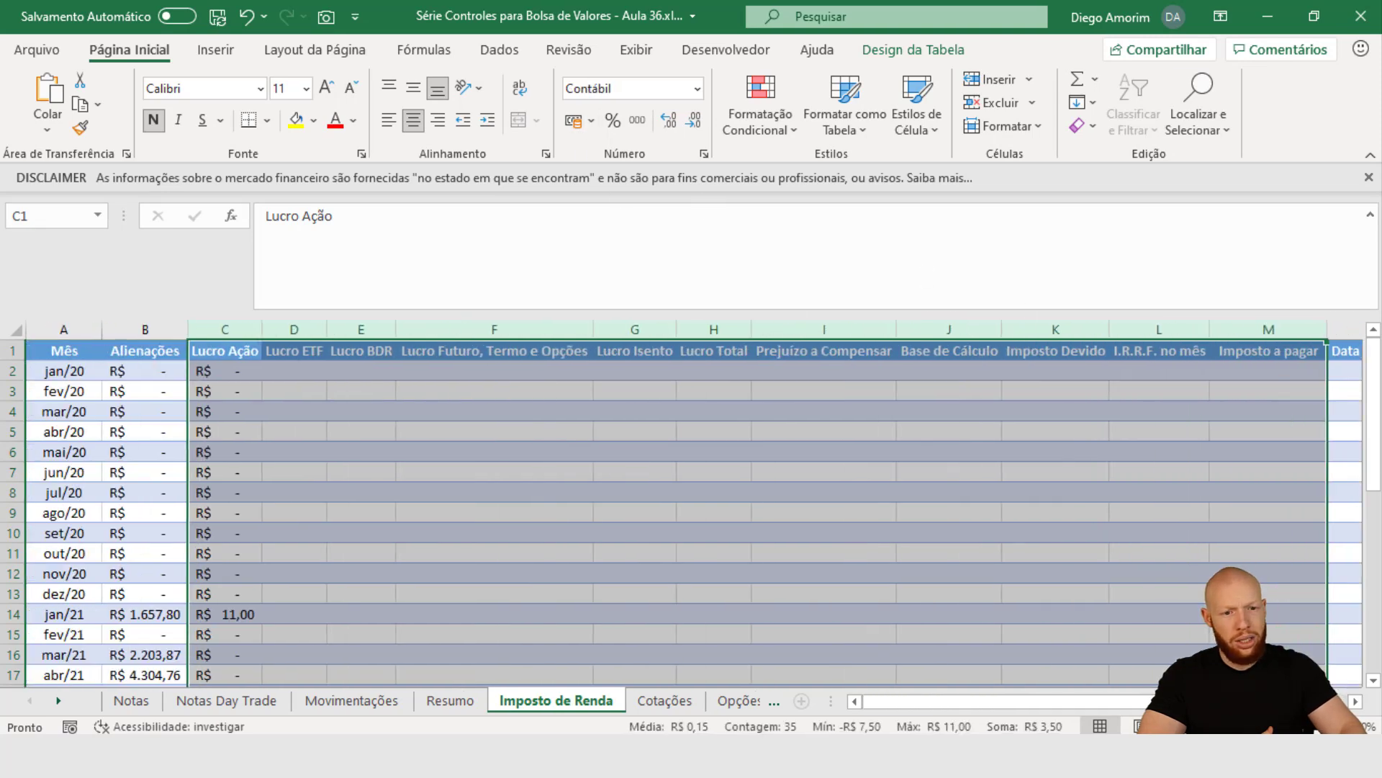
left_click_drag(1178, 700, 1237, 700)
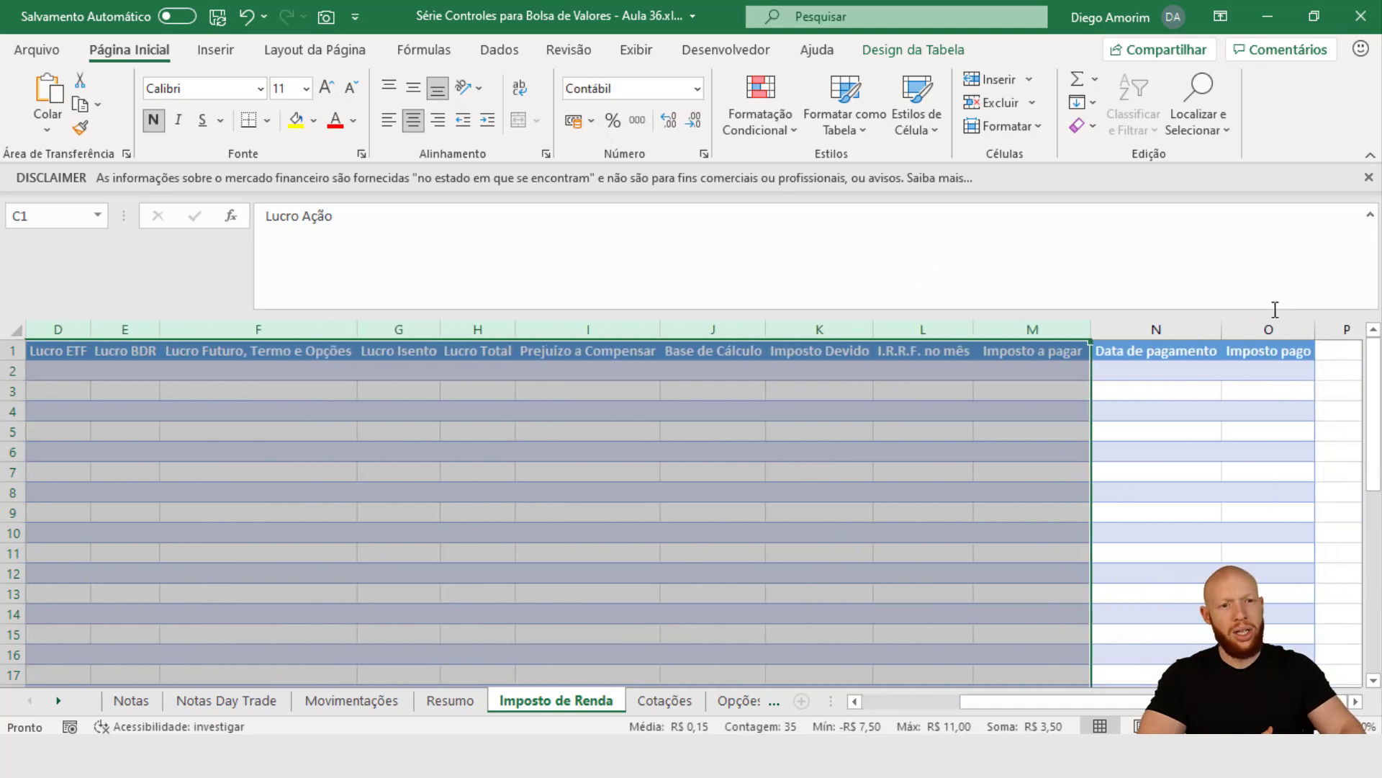
left_click(1227, 324)
left_click(575, 121)
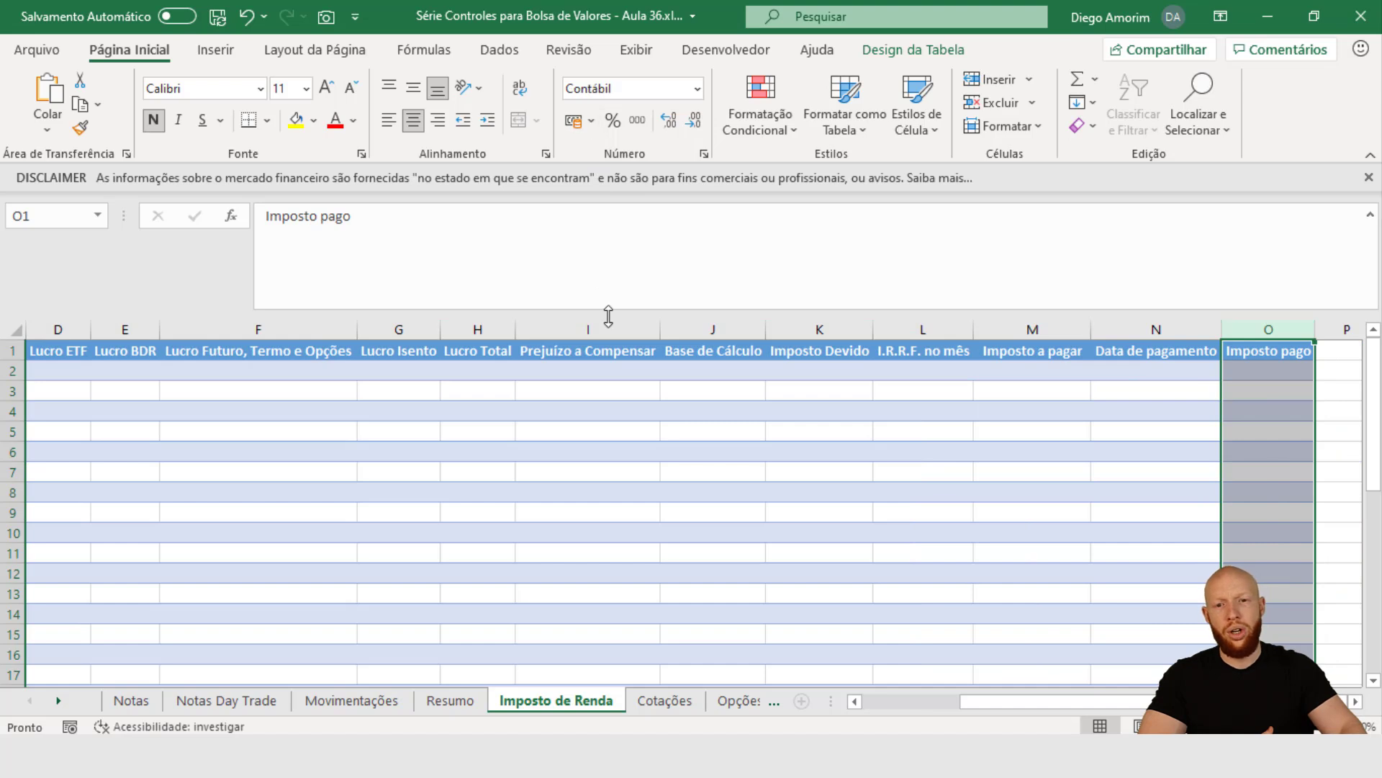
- Shrink the formula bar back to one line, return to cell A1 and save the workbook
left_click_drag(608, 315, 605, 232)
left_click(532, 454)
key("ctrl+Home")
key("ctrl+b")
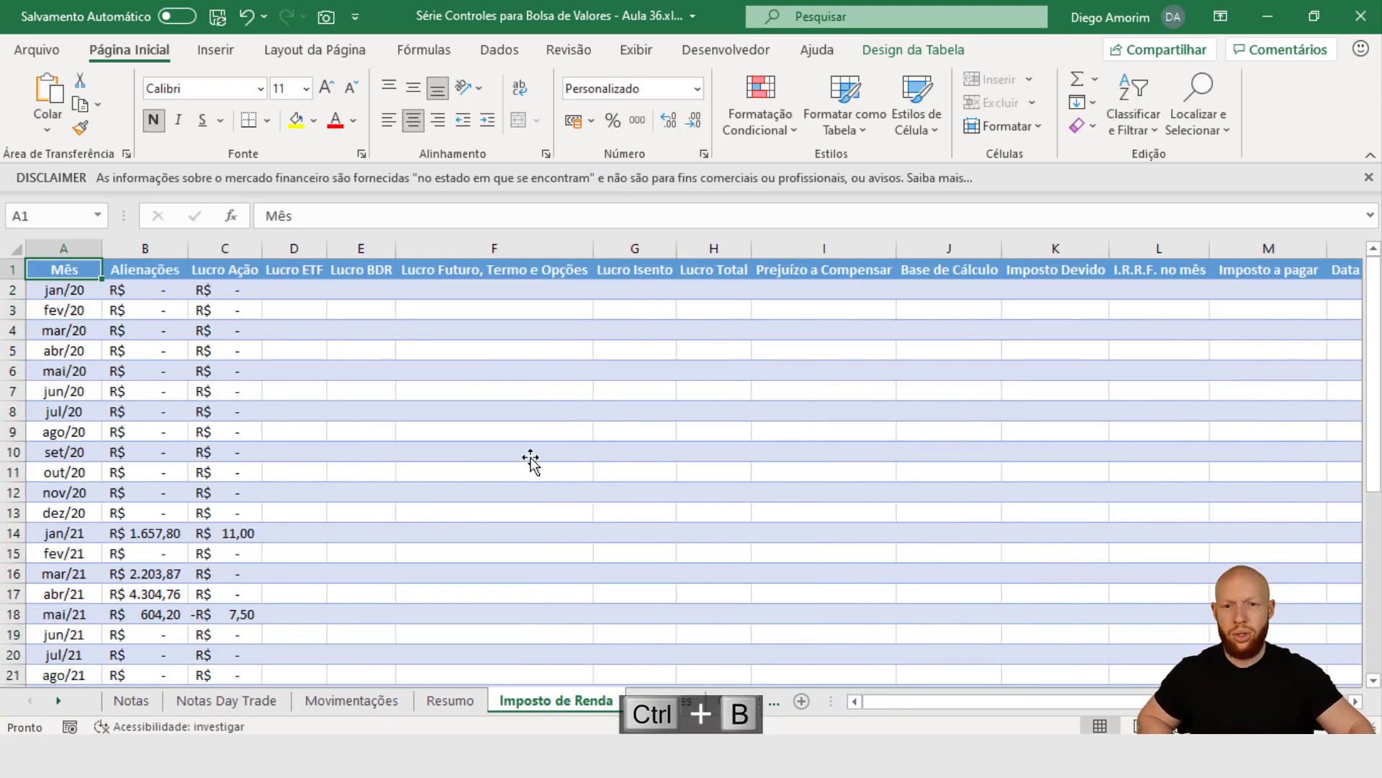
- Check the jan/21 Lucro Ação result against the sum of the two January Resultado Ação values in Movimentações
left_click(222, 431)
scroll(222, 463, "down", 3)
scroll(229, 458, "up", 3)
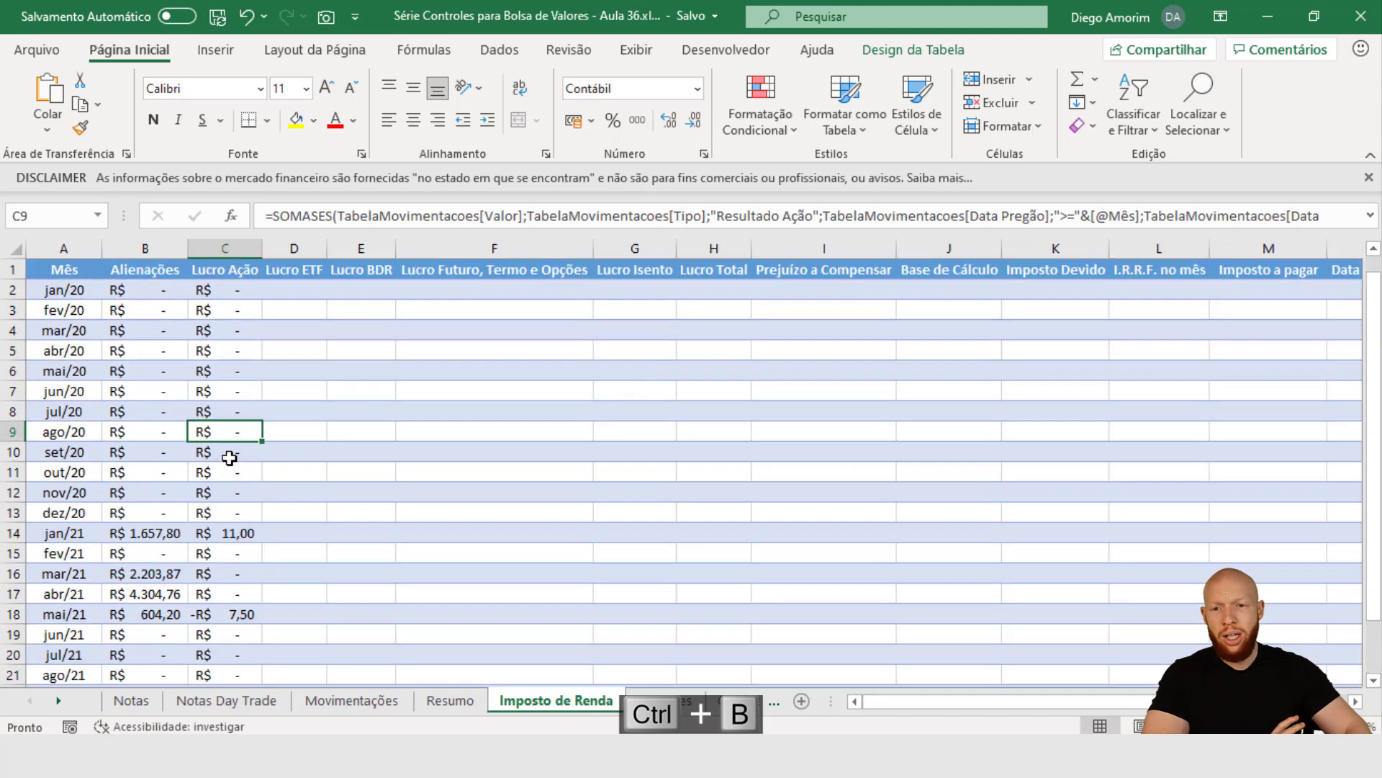
left_click(226, 531)
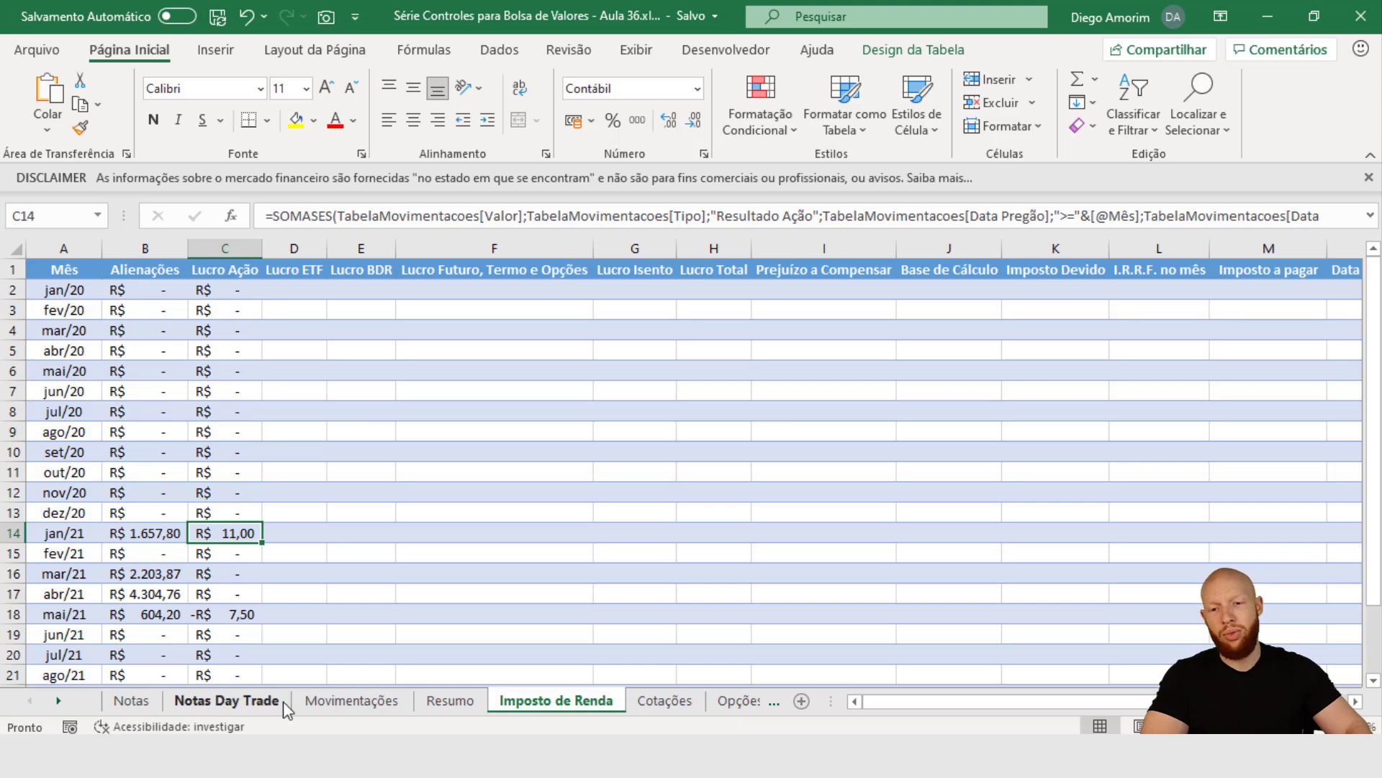
left_click(351, 700)
left_click(402, 358)
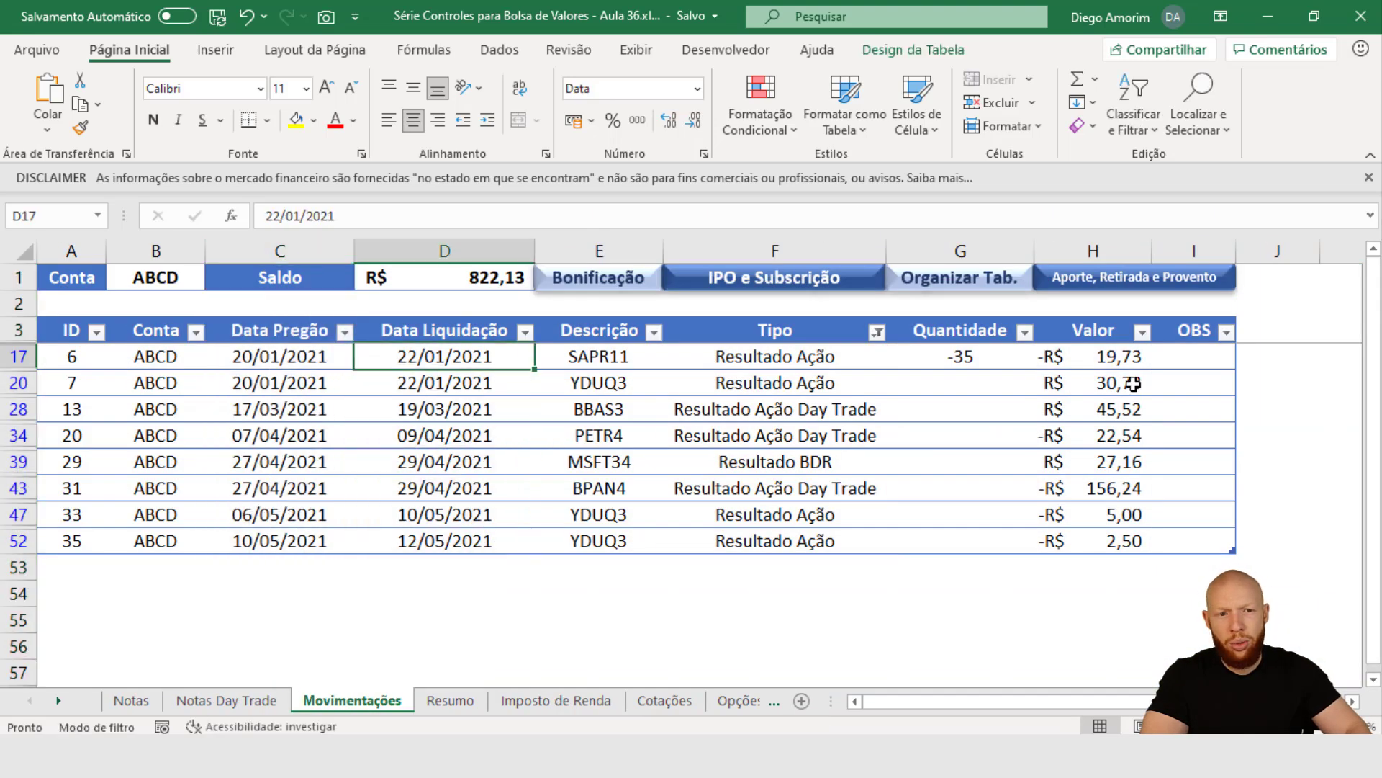
left_click(1123, 364)
left_click_drag(1120, 360, 1115, 387)
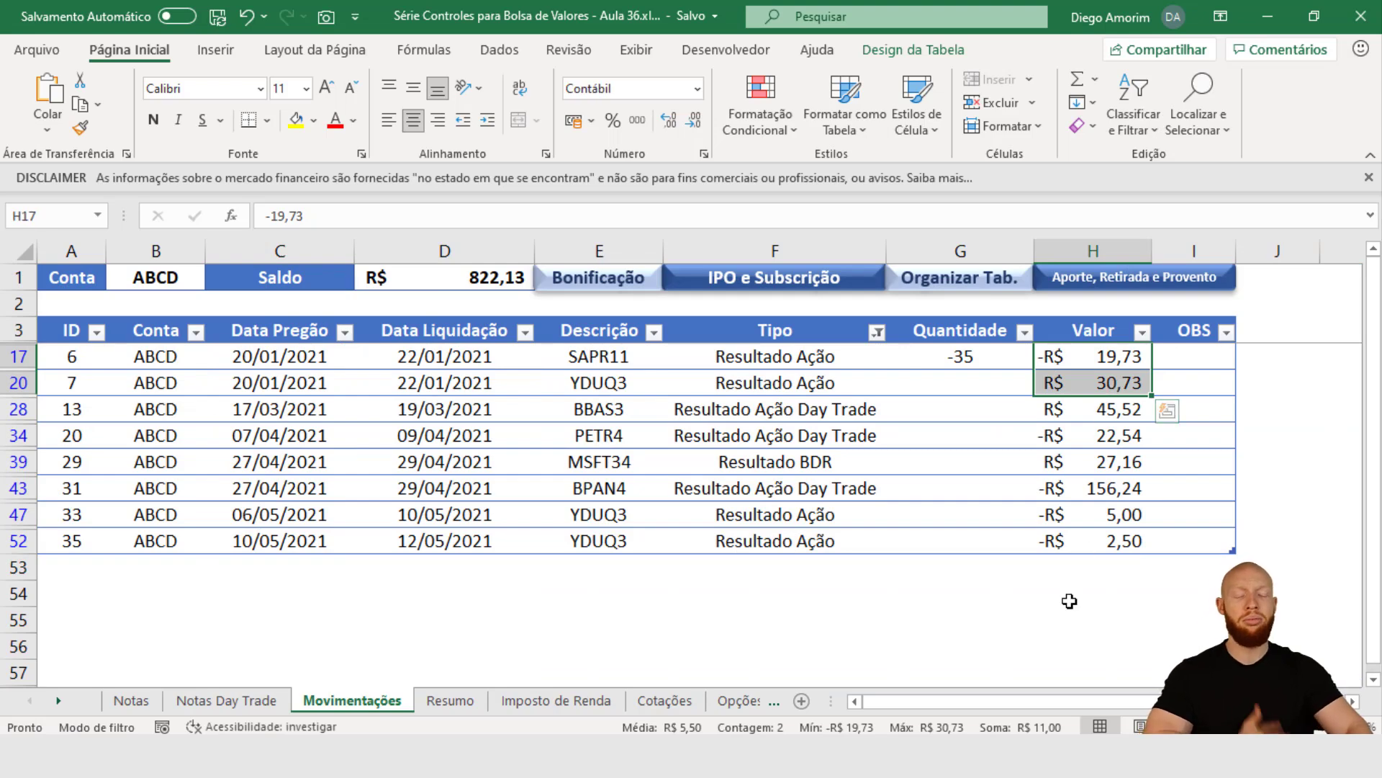
- Examine the March and April Resultado Ação Day Trade rows and the sum of the two May Resultado Ação values
left_click(435, 409)
left_click(1103, 408)
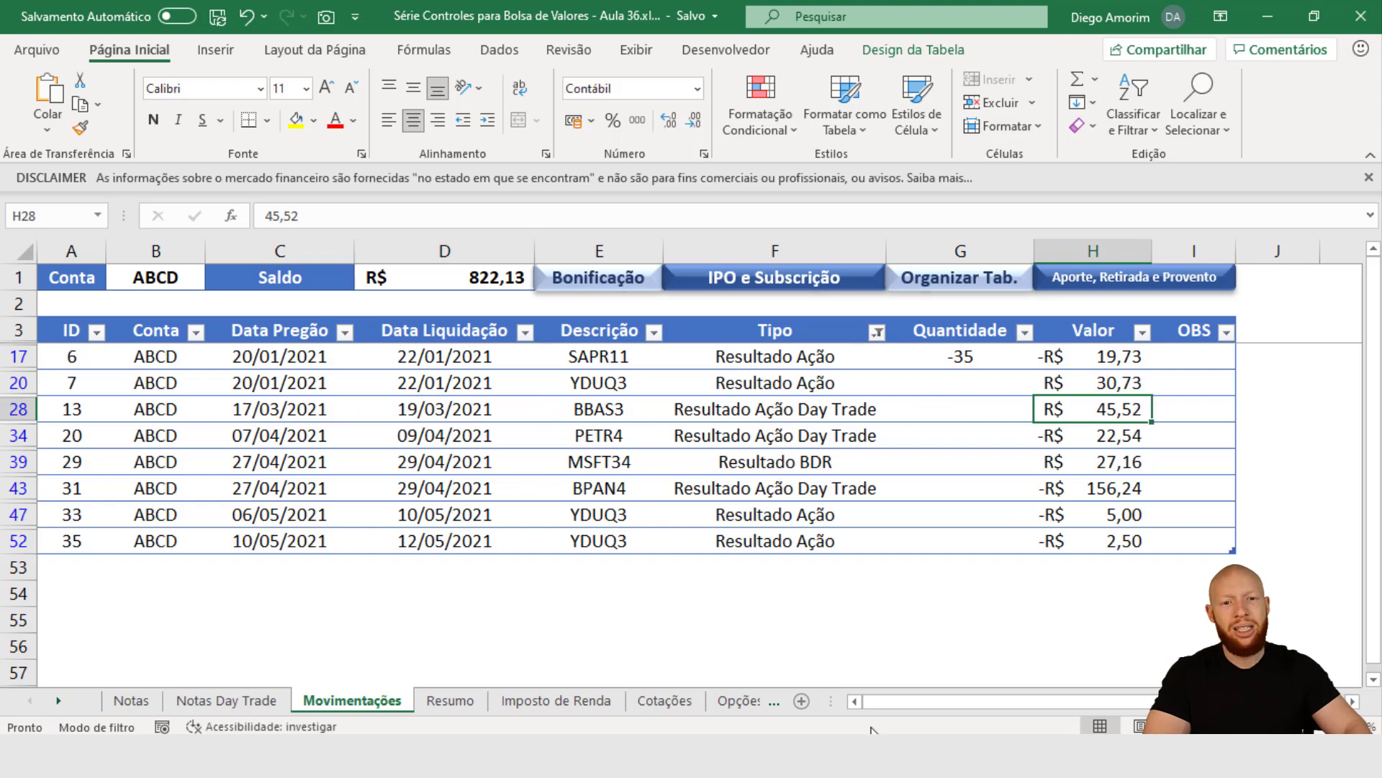
left_click(801, 420)
left_click_drag(801, 422, 805, 437)
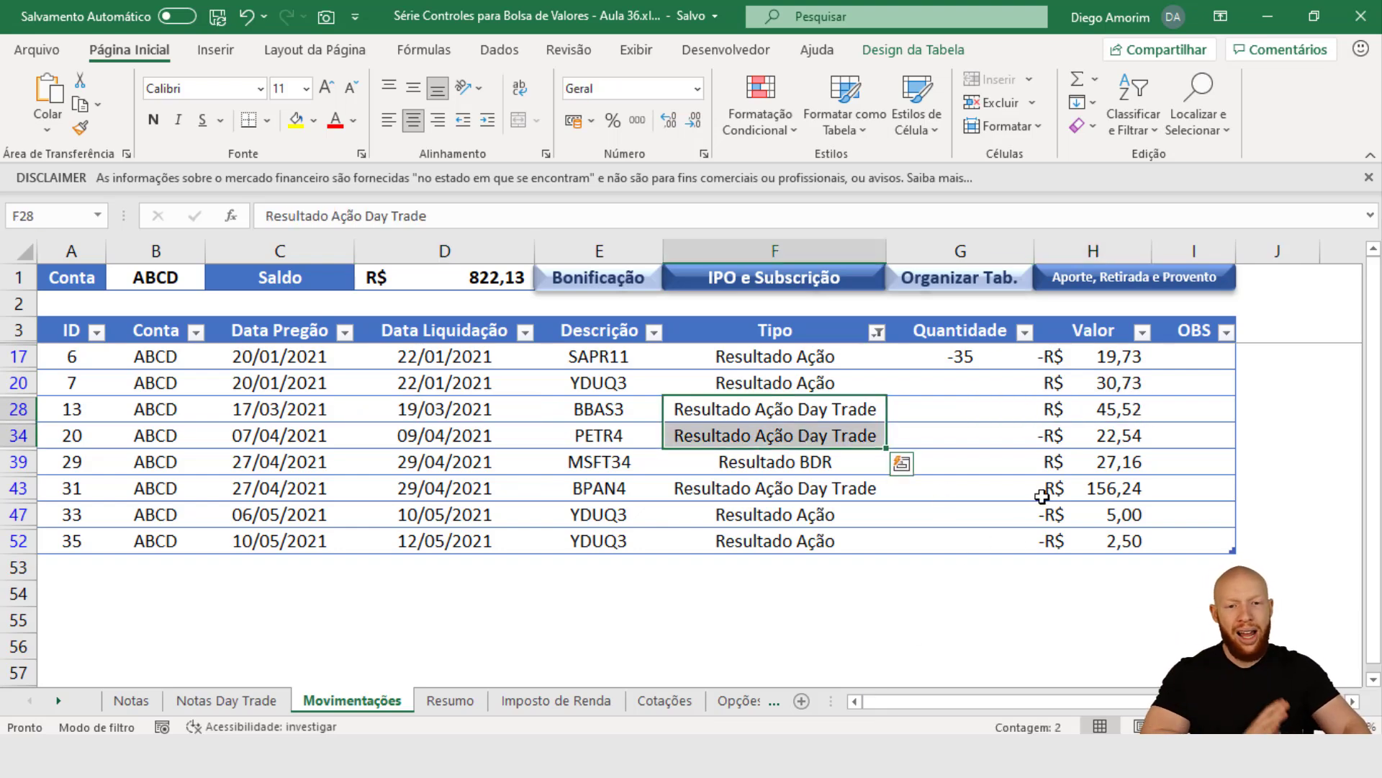
left_click_drag(1090, 513, 1096, 532)
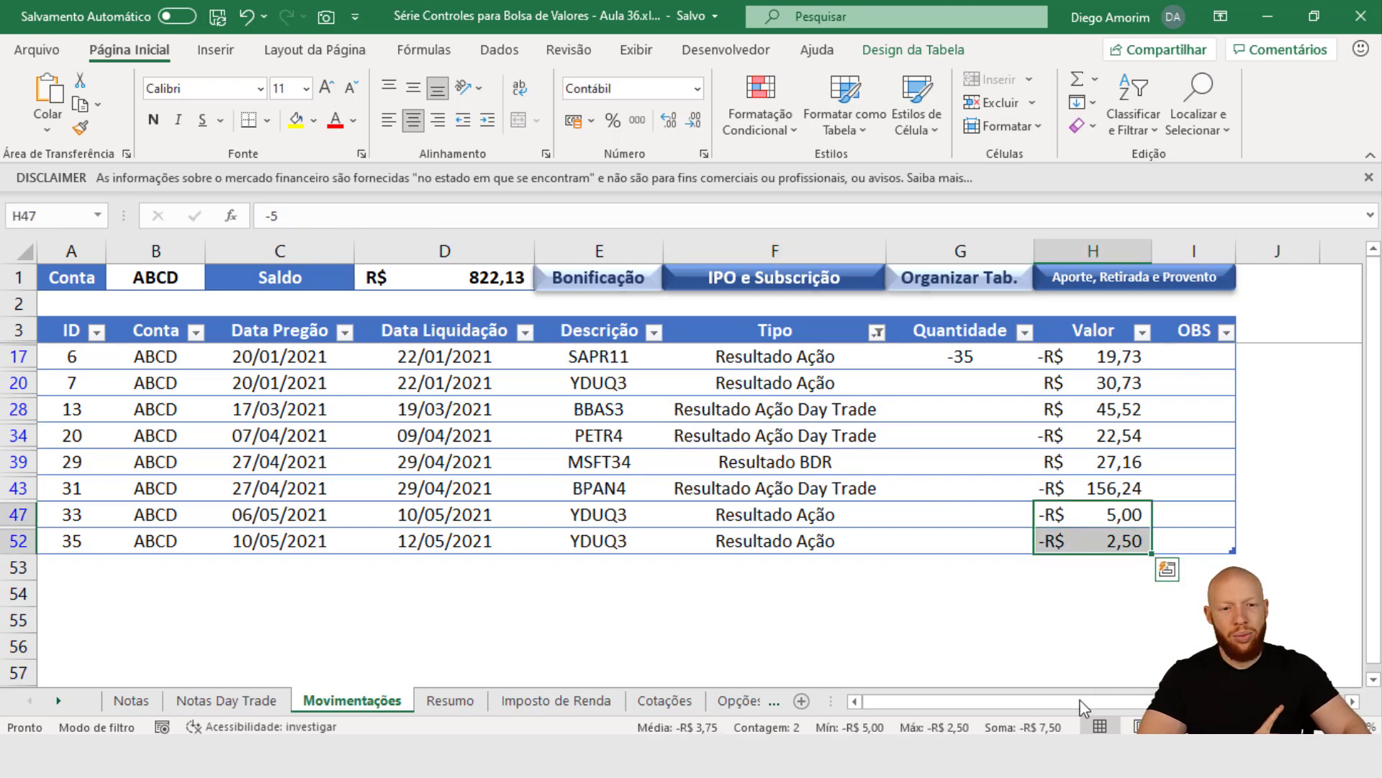
- Check the mai/21 Lucro Ação result on the Imposto de Renda sheet and return to the column's first data row
left_click(589, 702)
left_click(239, 613)
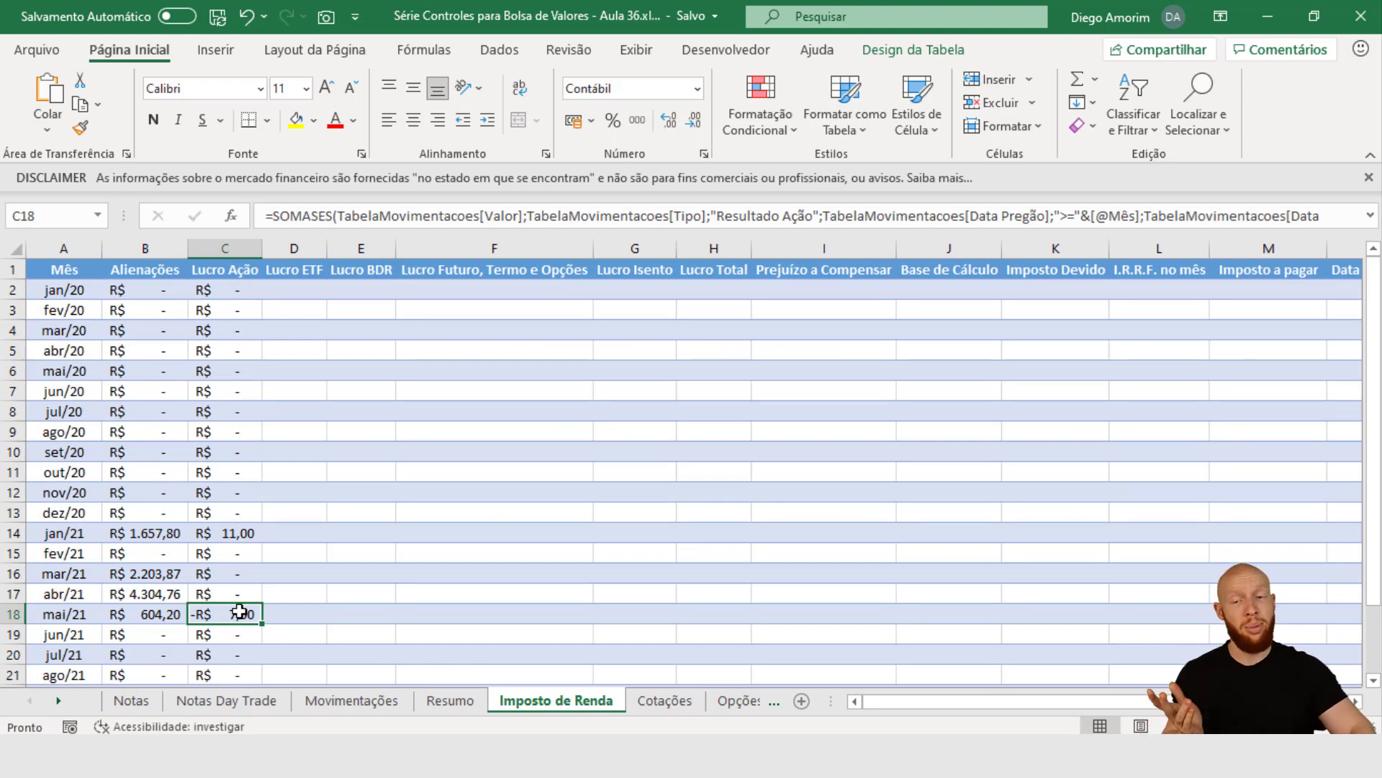
key("ctrl+Up")
key("Down")
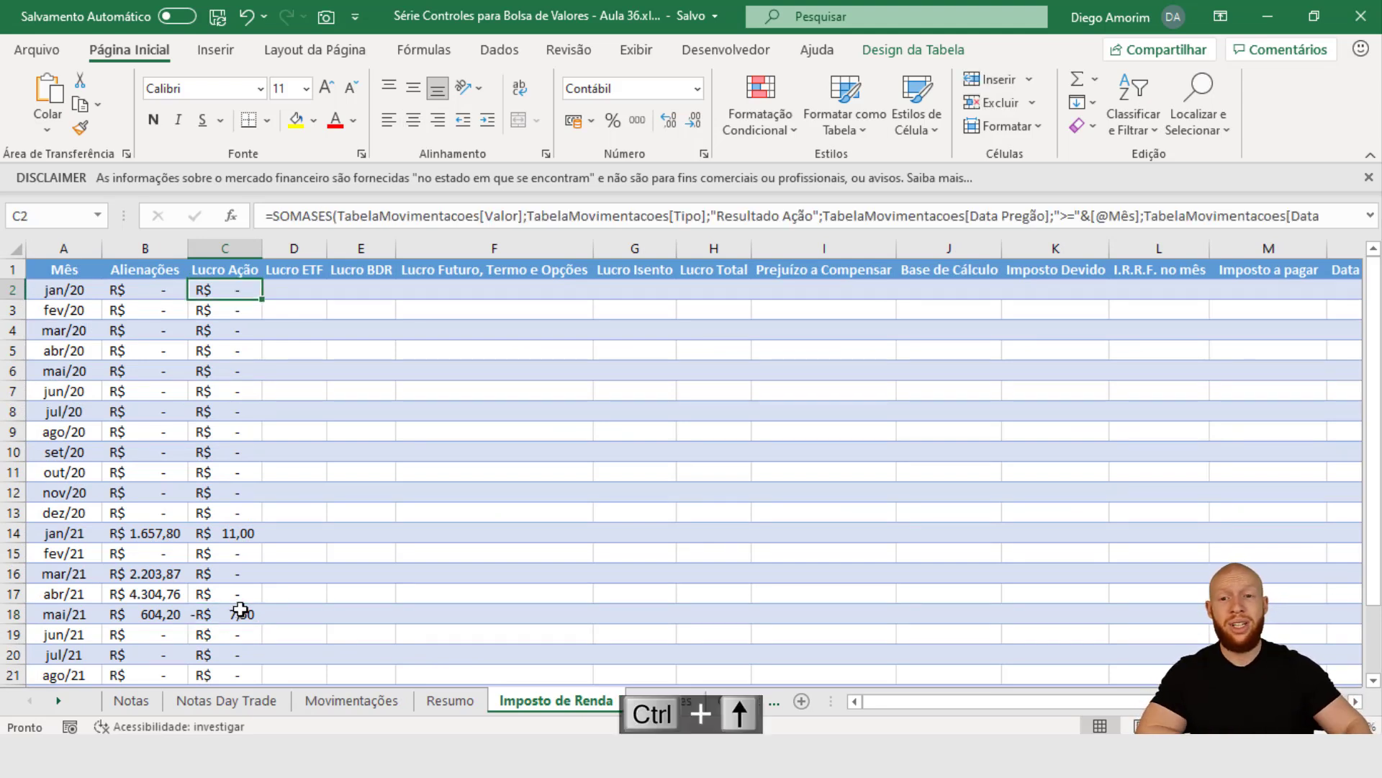
- Copy the full SOMASES formula text from the jan/20 Lucro Ação cell without altering it
left_click(296, 290)
left_click(369, 292)
left_click(454, 291)
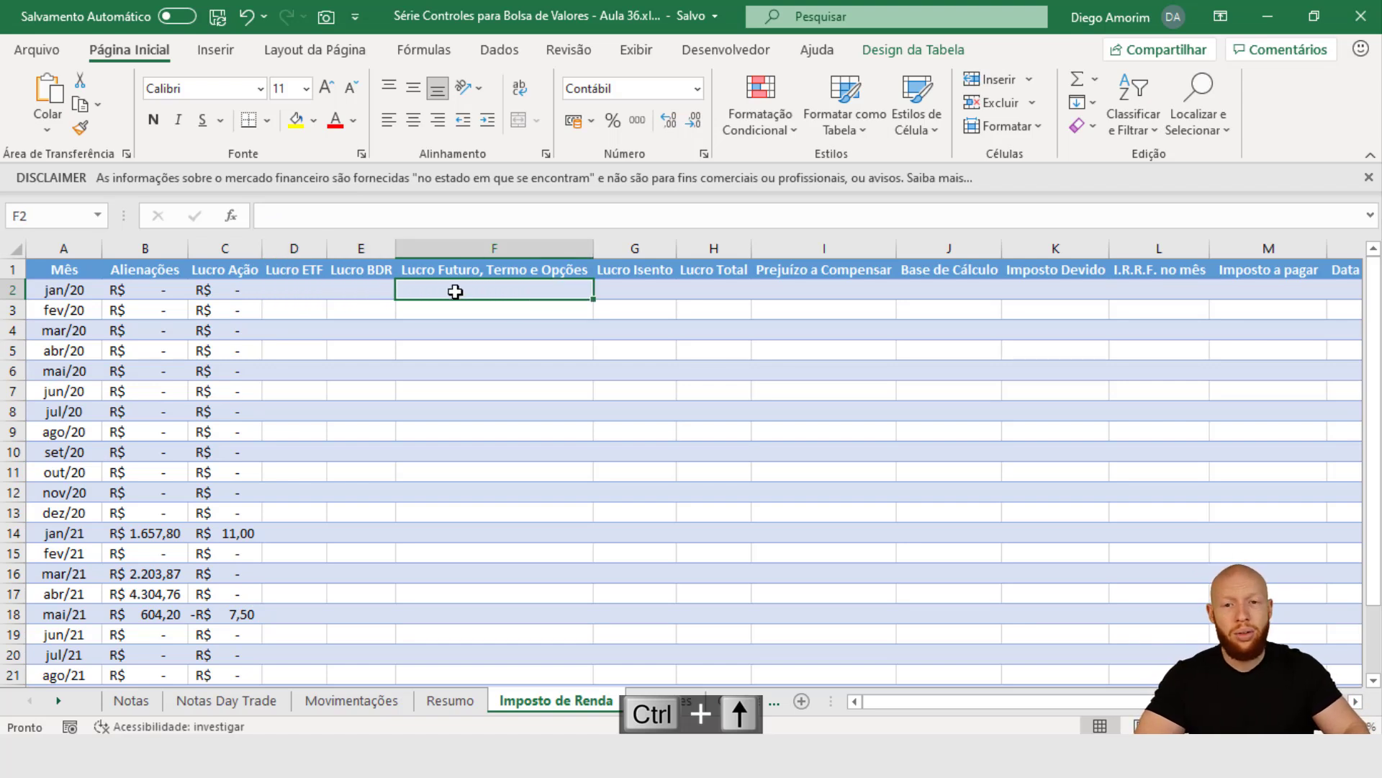
left_click(224, 294)
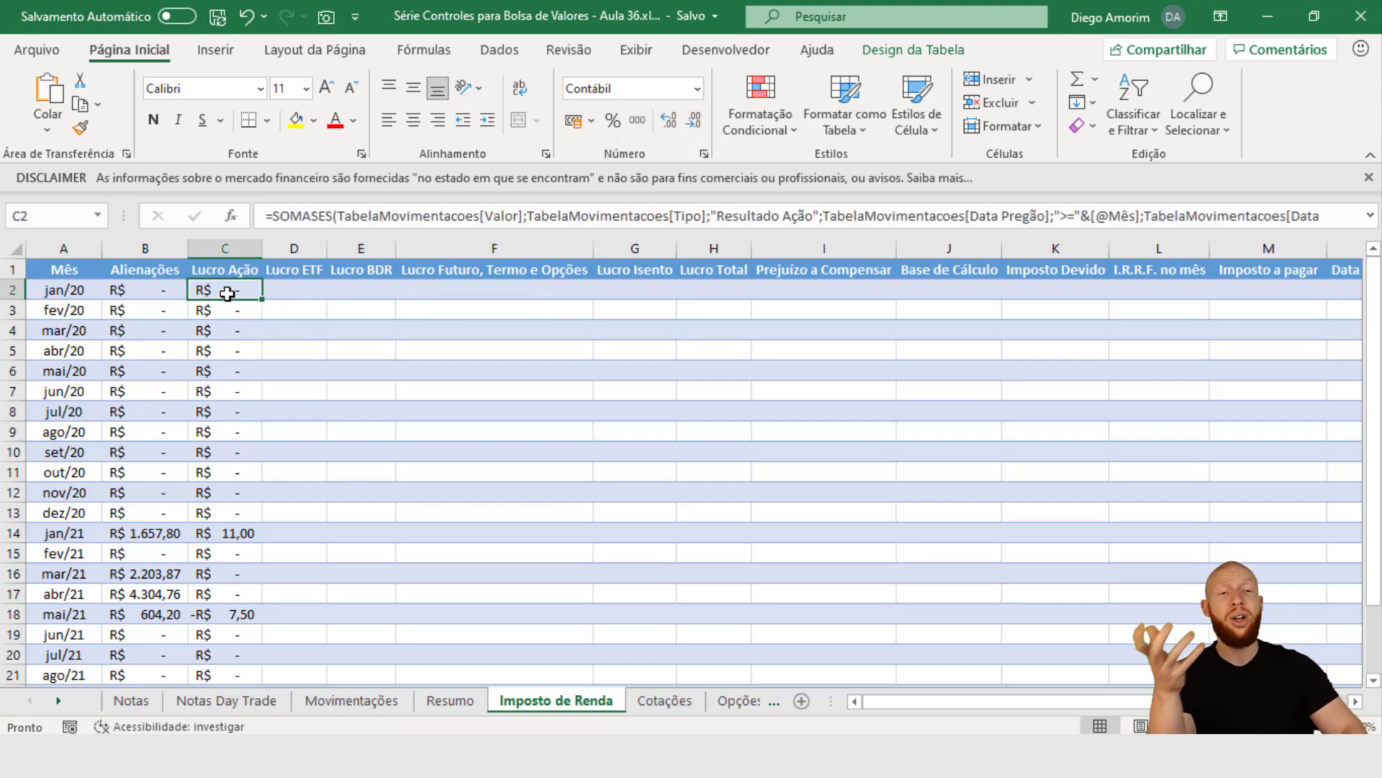
double_click(798, 216)
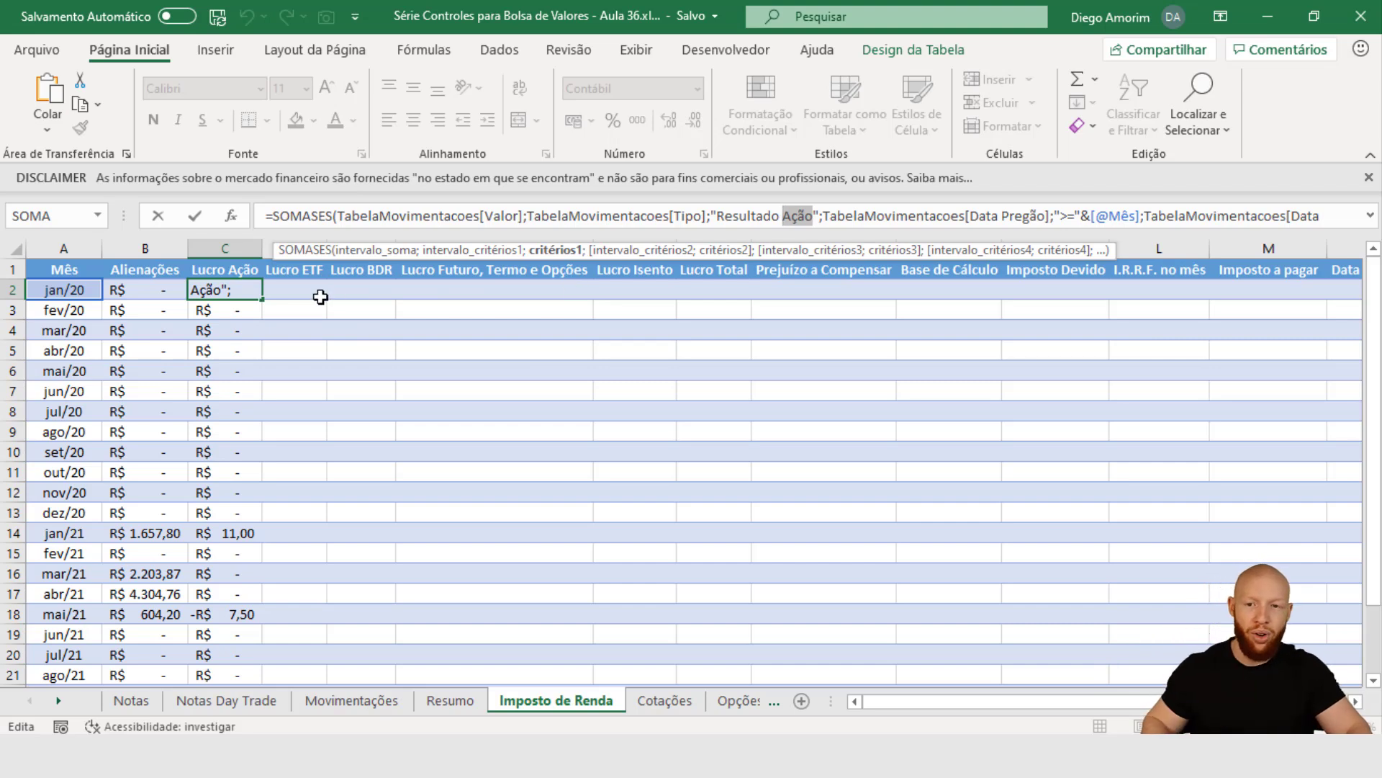
key("F2")
key("ctrl+a")
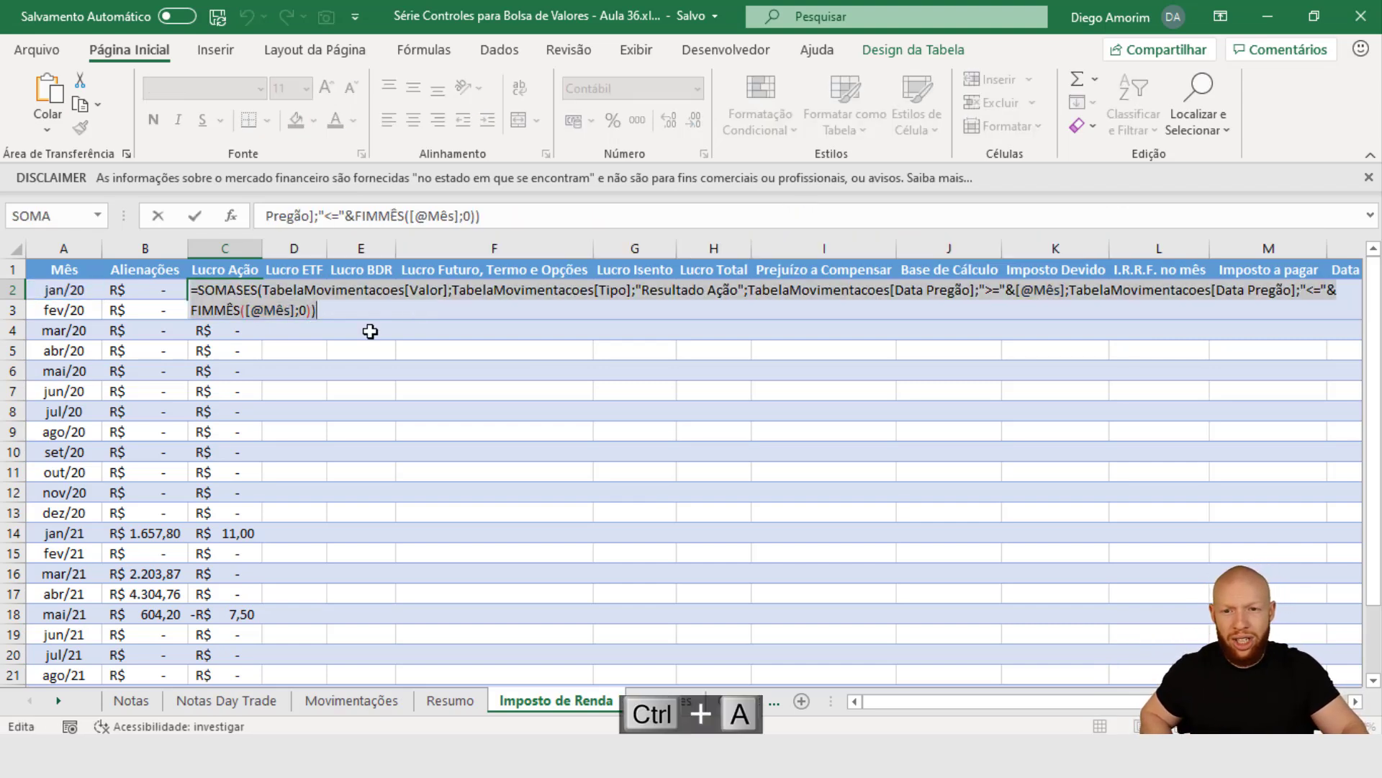
key("ctrl+c")
key("Escape")
- Fill the Lucro ETF column with the copied SOMASES formula, changing its type criterion to "Resultado ETF"
key("Right")
key("F2")
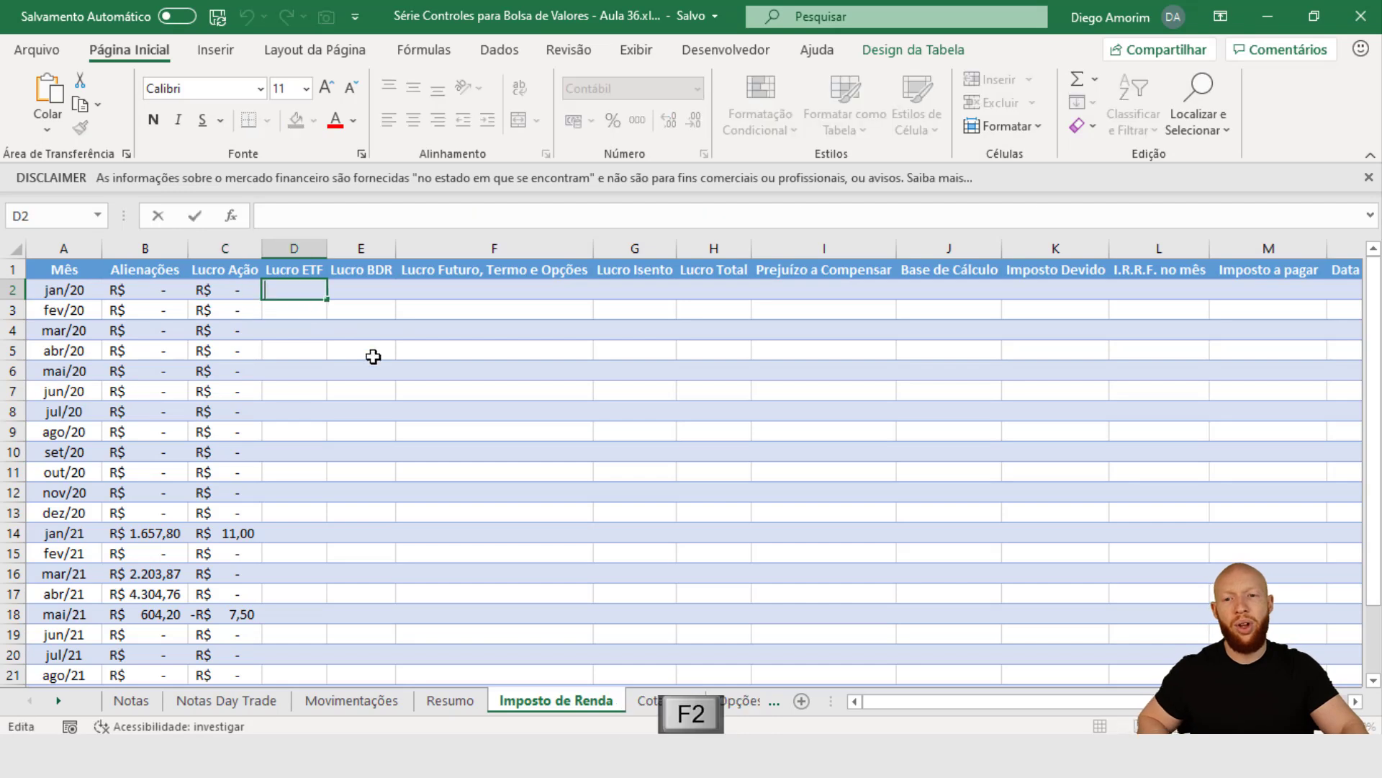
key("ctrl+v")
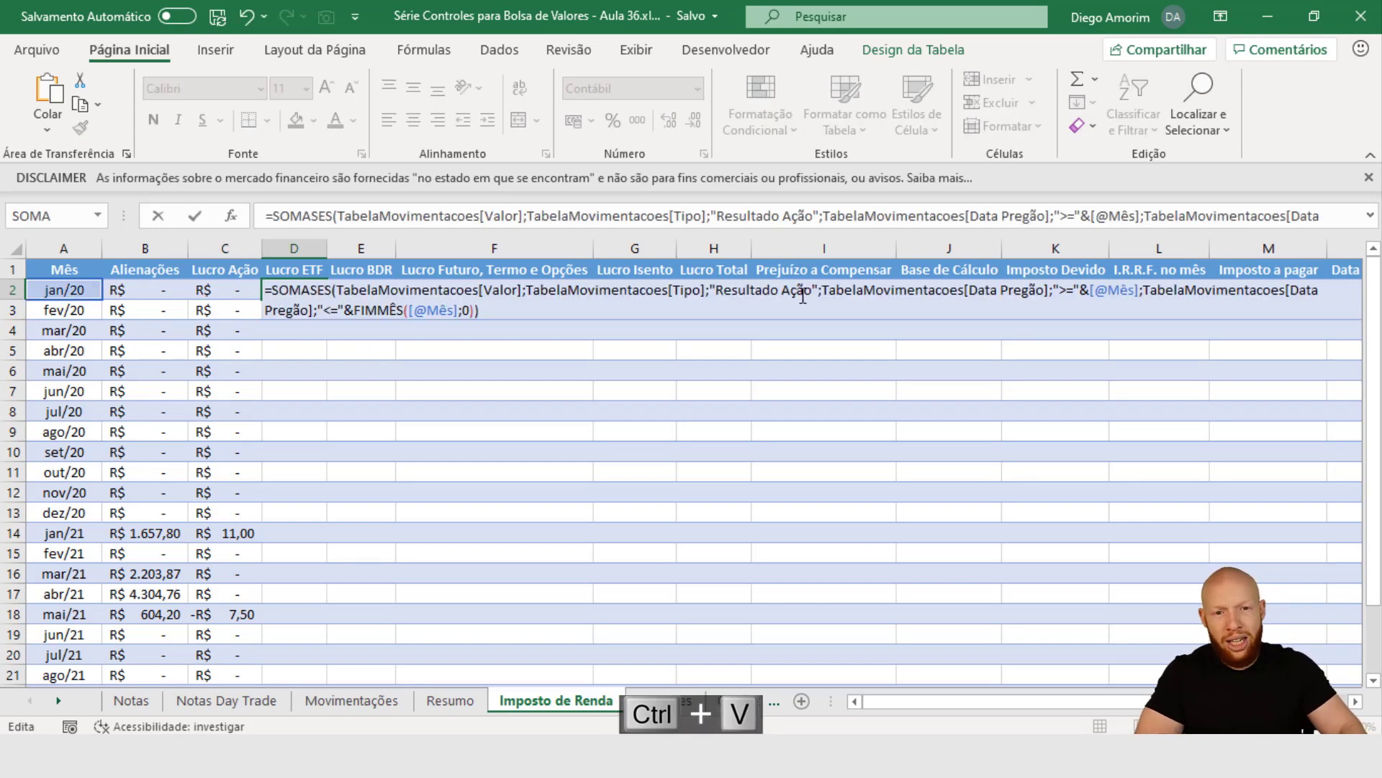
left_click_drag(812, 296, 787, 299)
type("ETF")
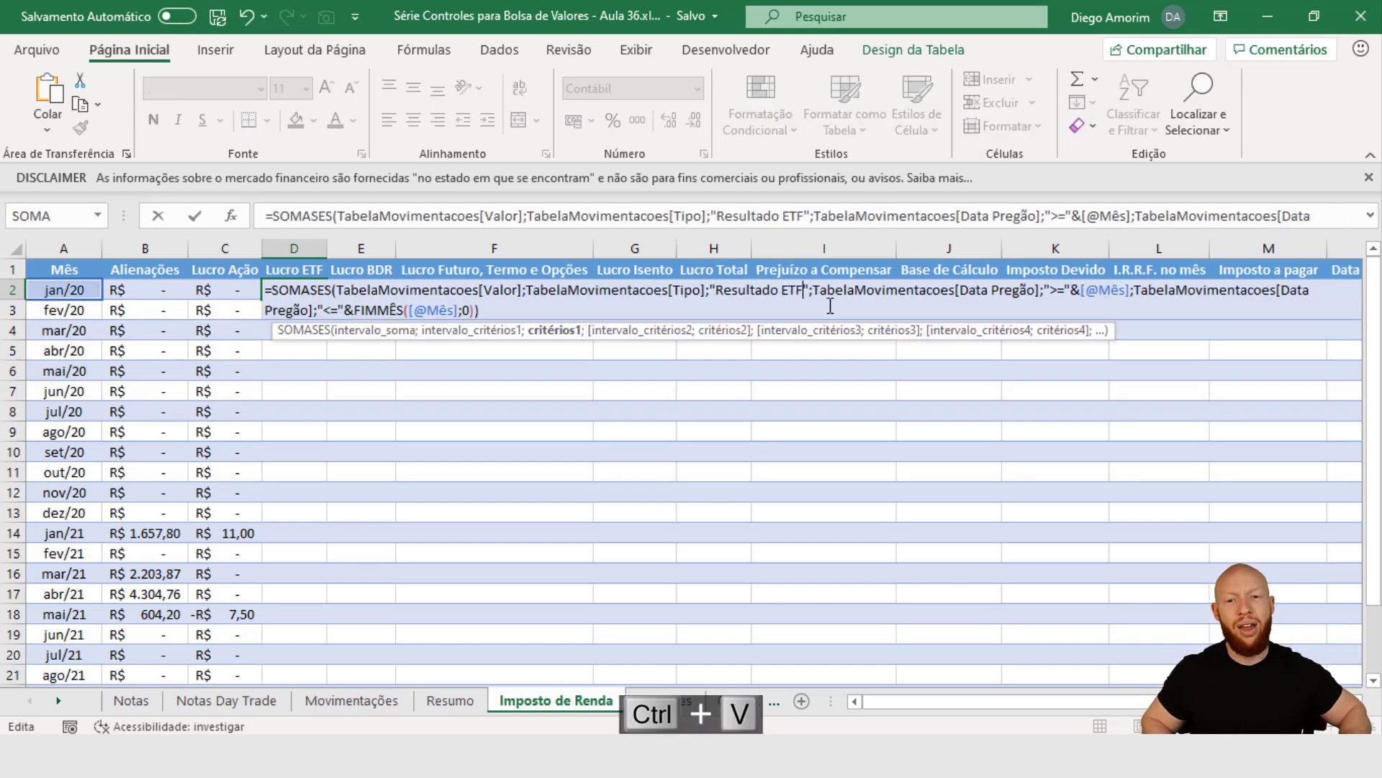
key("Return")
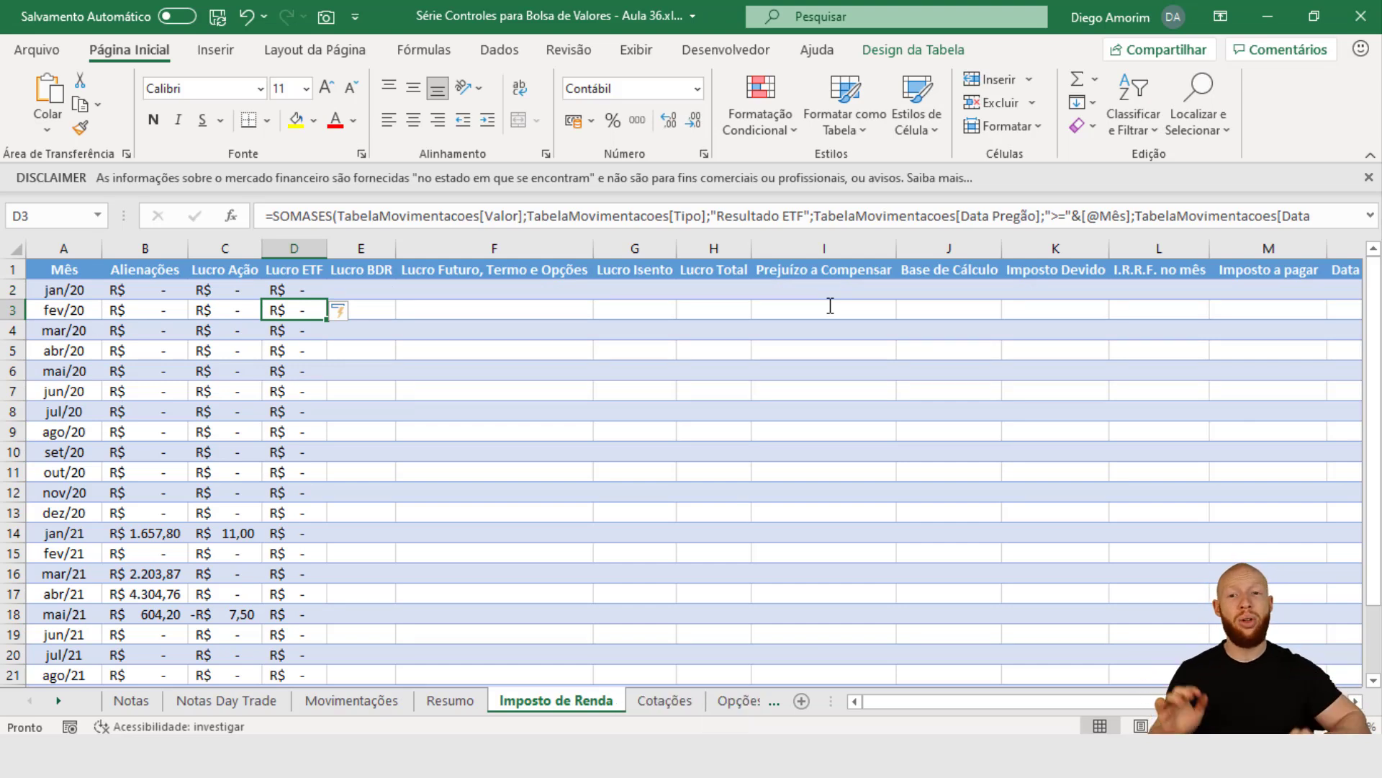
- Fill the Lucro BDR column with the copied SOMASES formula, changing its type criterion to "Resultado BDR"
key("Up")
key("Right")
key("F2")
key("ctrl+v")
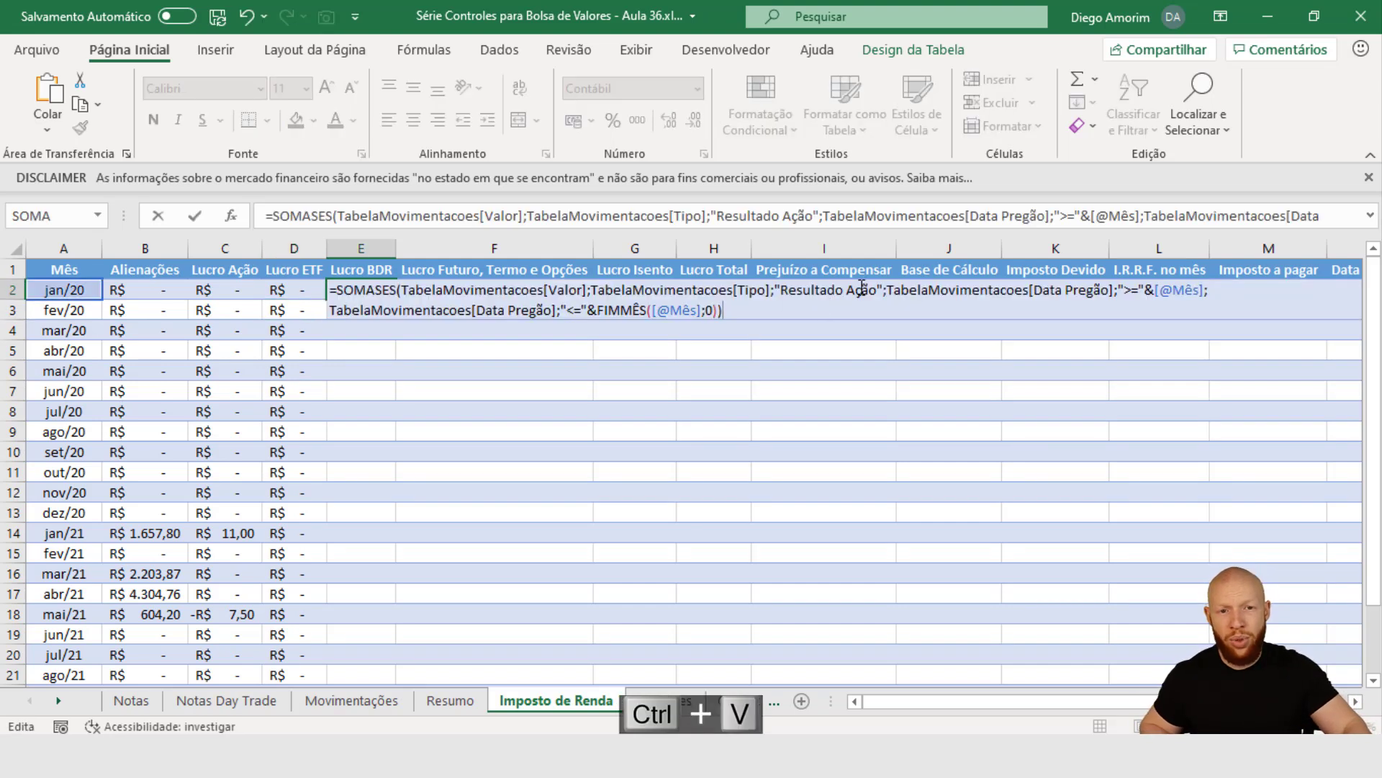
left_click(880, 288)
key("BackSpace")
key("BackSpace")
key("BackSpace")
type("BD")
key("BackSpace")
key("BackSpace")
key("BackSpace")
type("BDR")
key("Return")
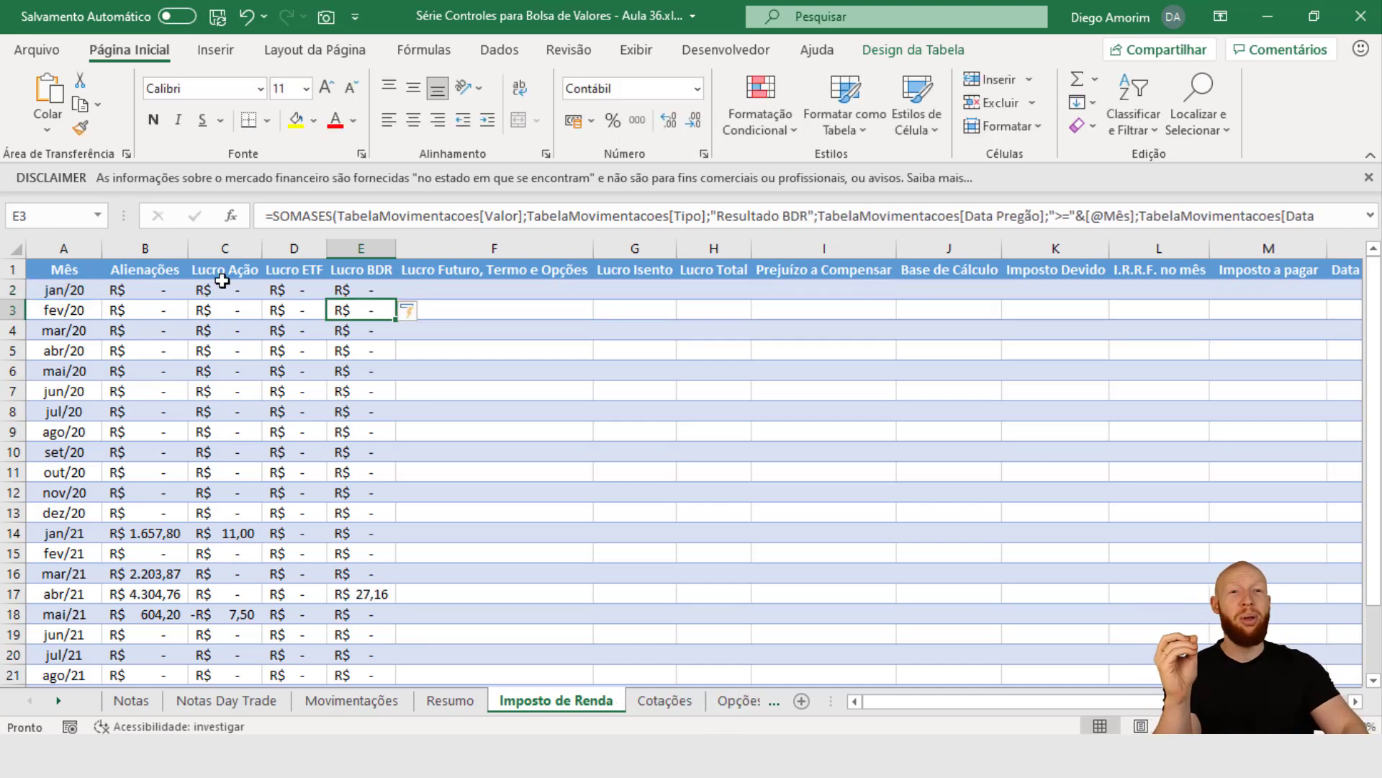
- Insert the copied SOMASES formula in the jan/20 Lucro Futuro, Termo e Opções cell, changing the type criterion to the array {"Resultado Futuro"}
left_click(467, 288)
key("F2")
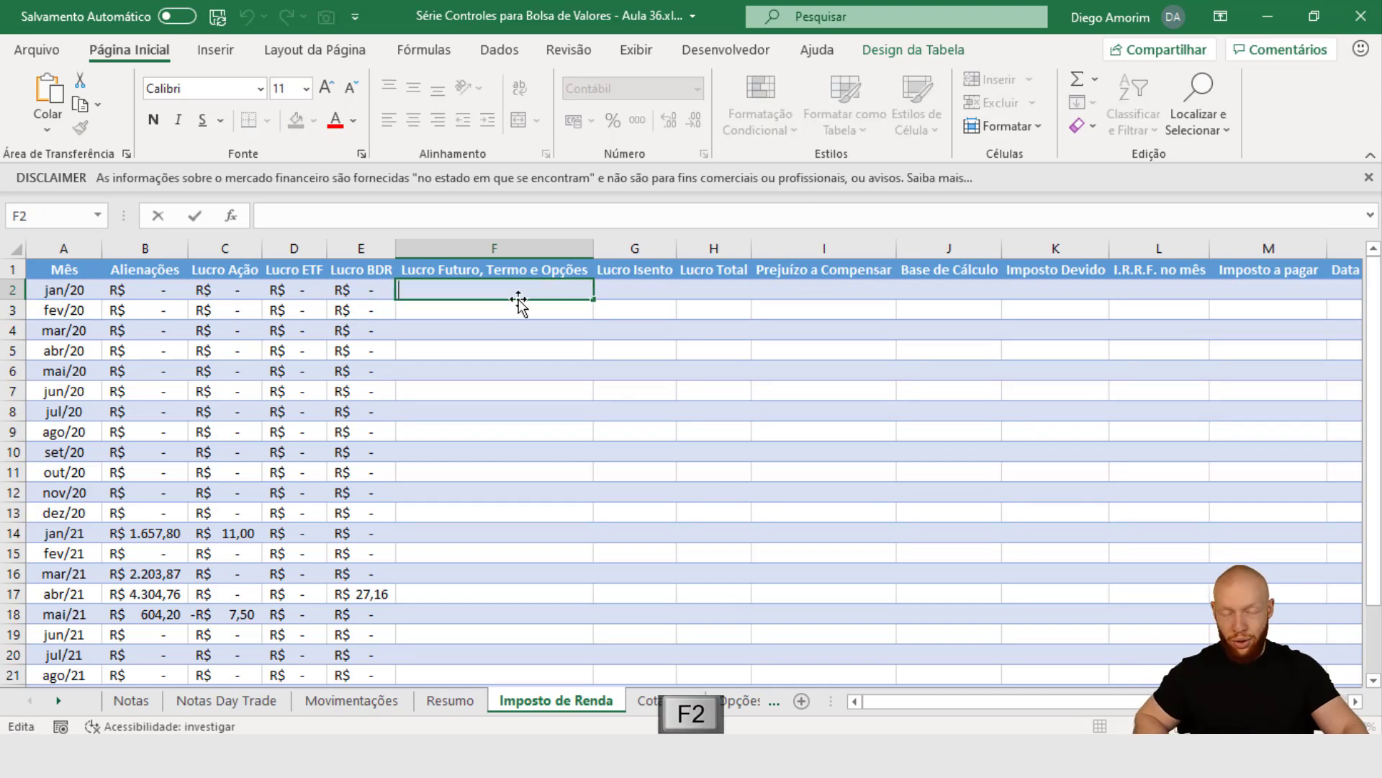
key("ctrl+v")
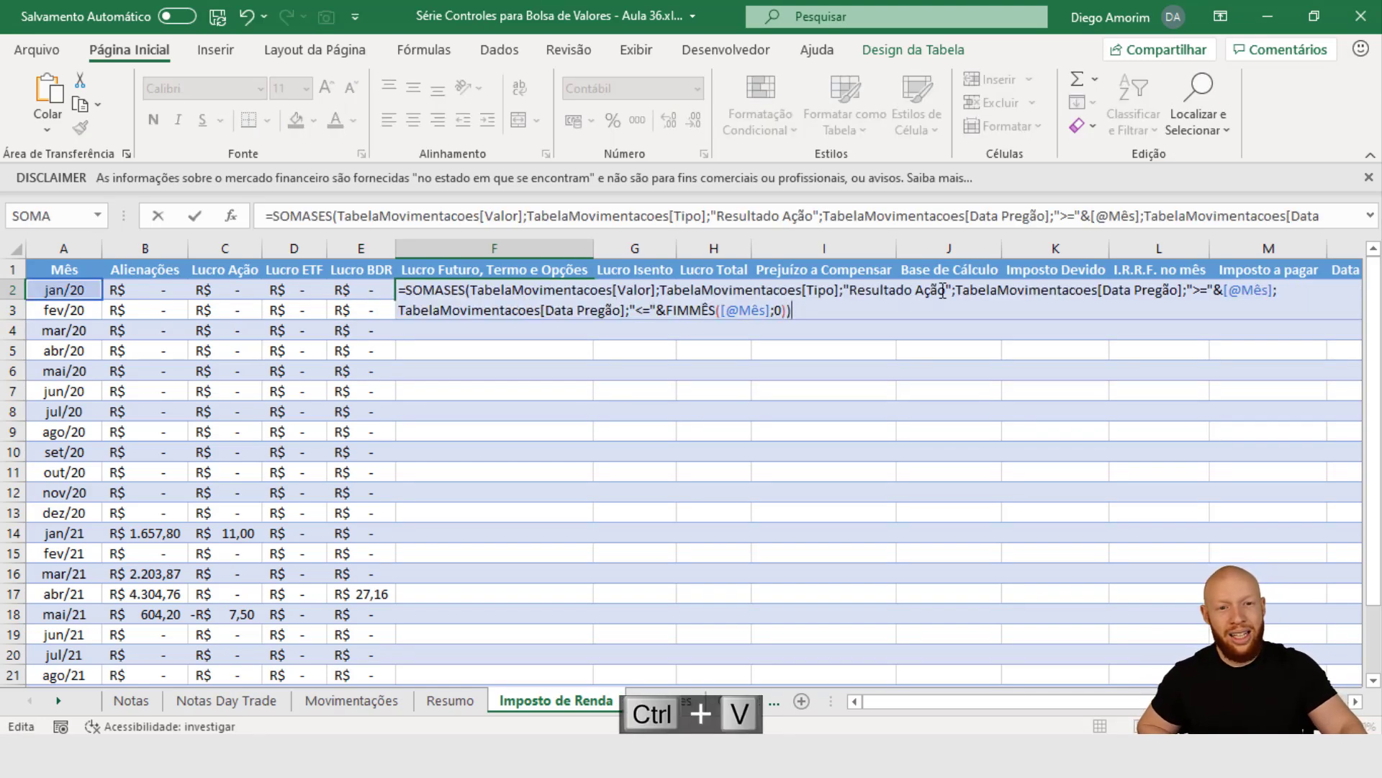
left_click_drag(918, 291, 915, 290)
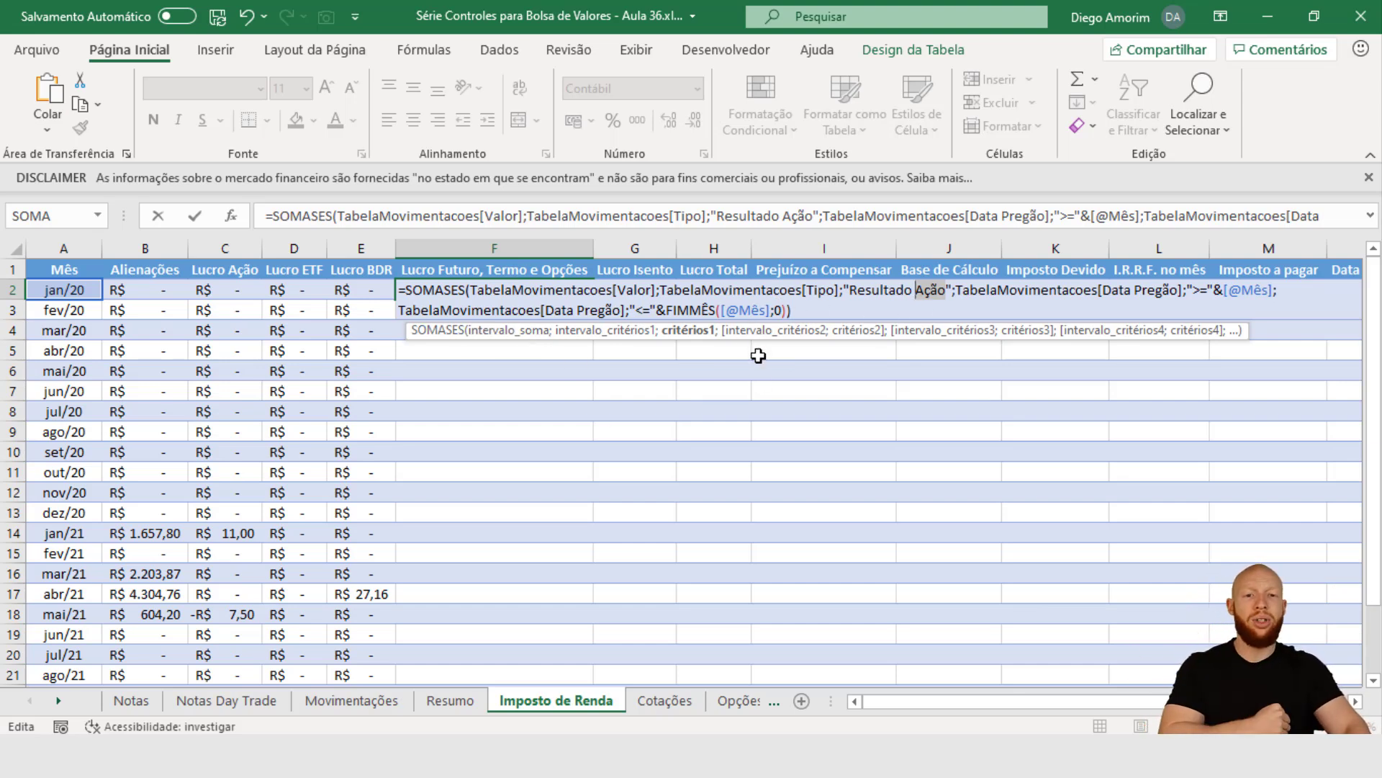
left_click(851, 290)
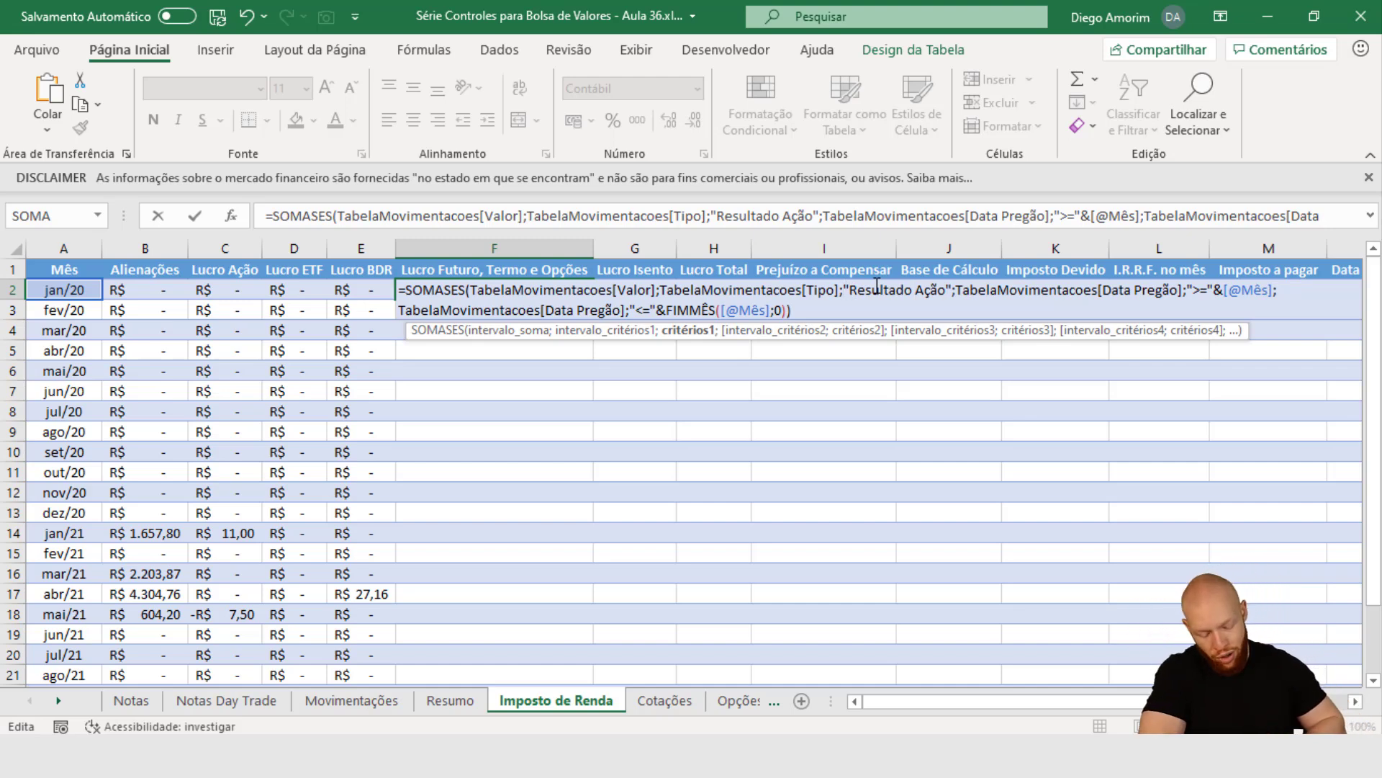
type("{")
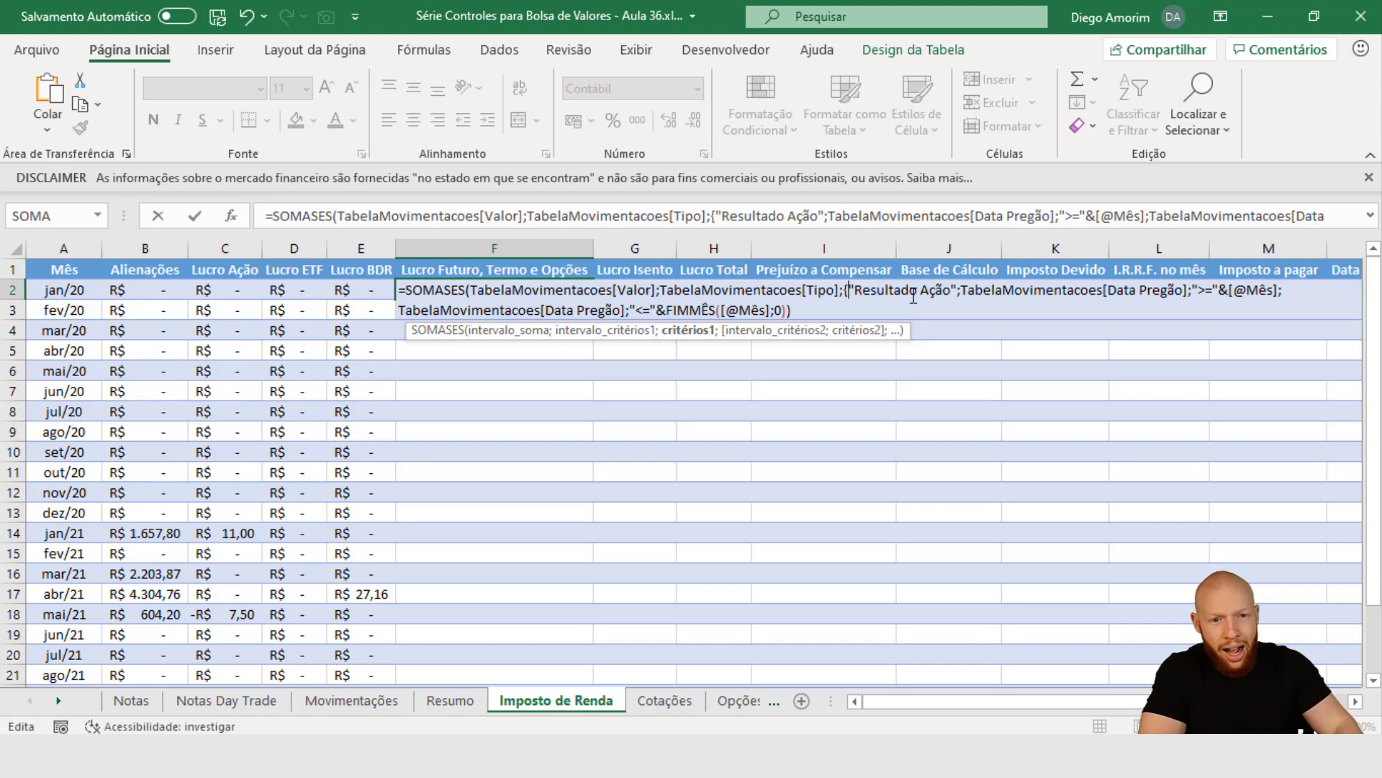
type("}")
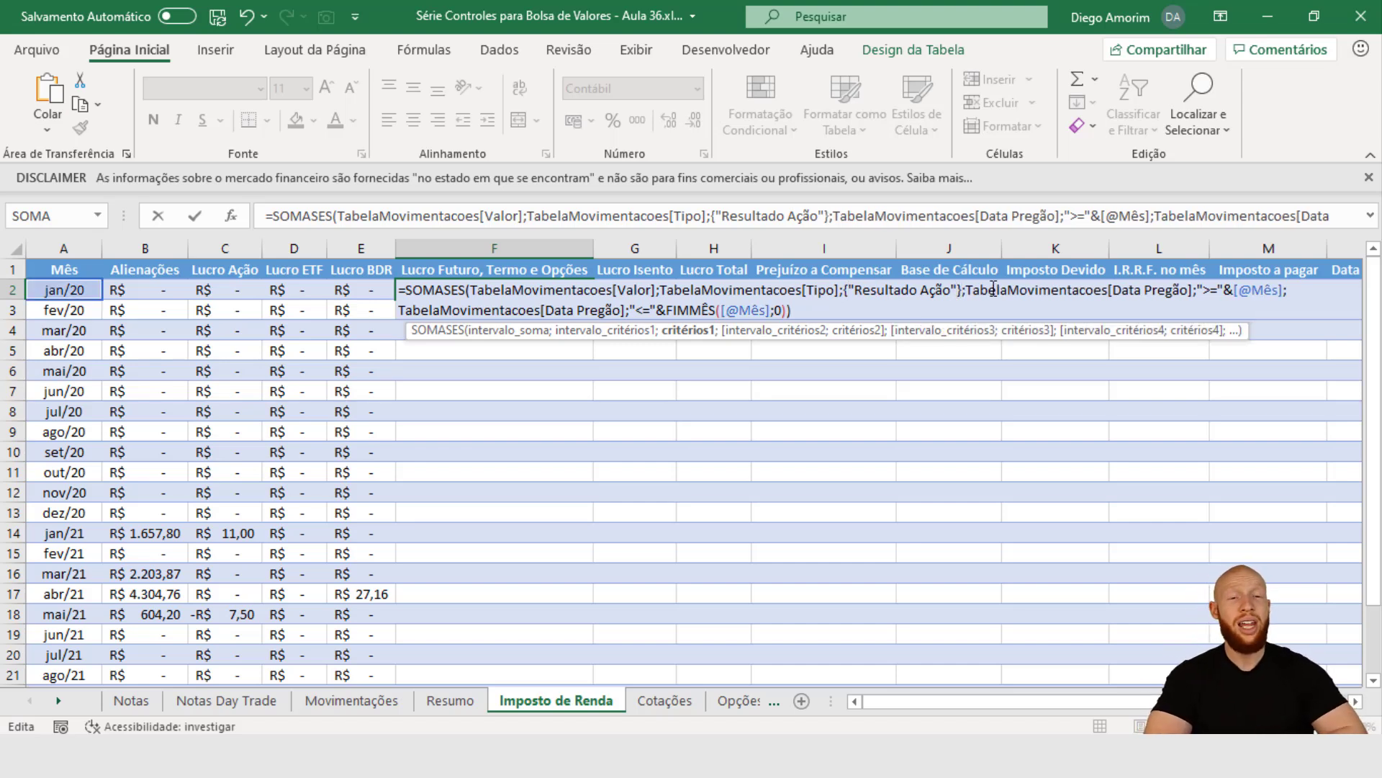
key("ctrl+shift+Left")
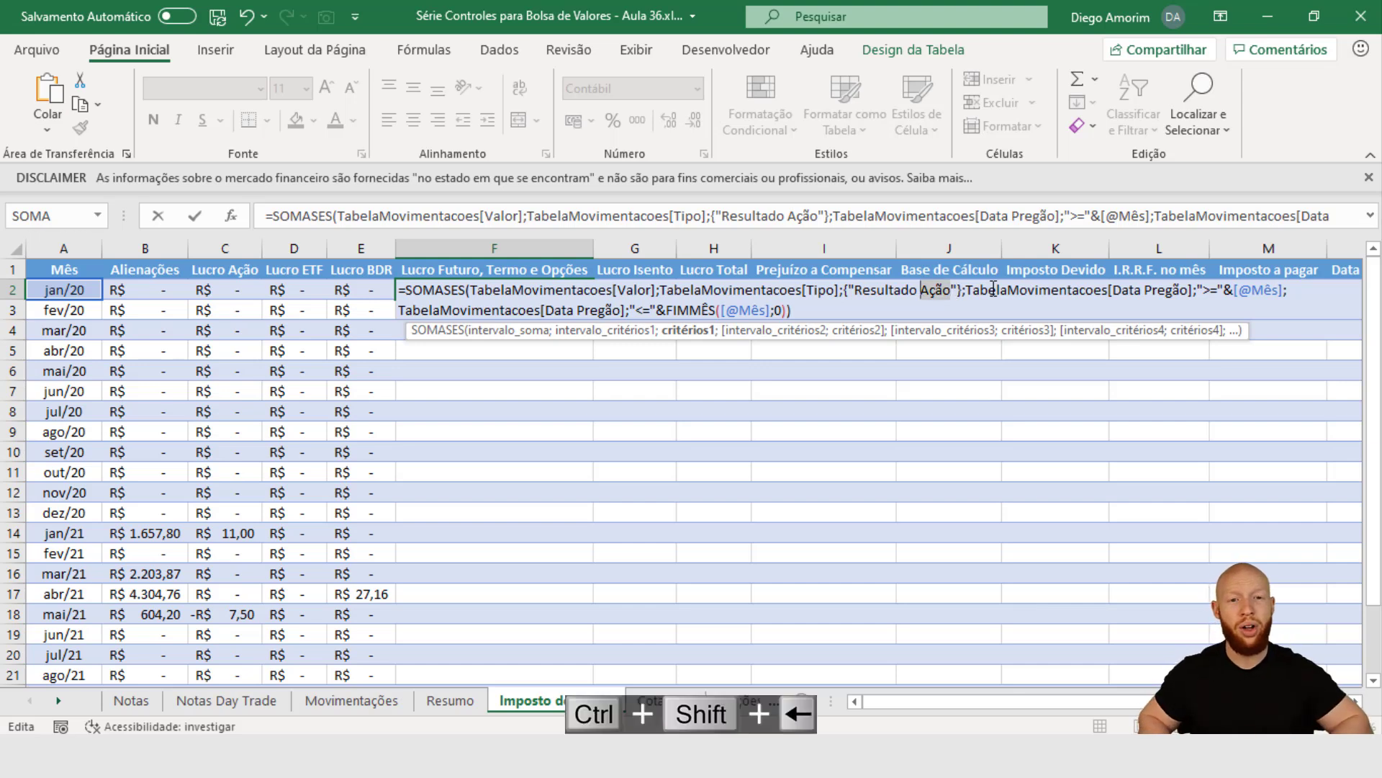
type("Futuro")
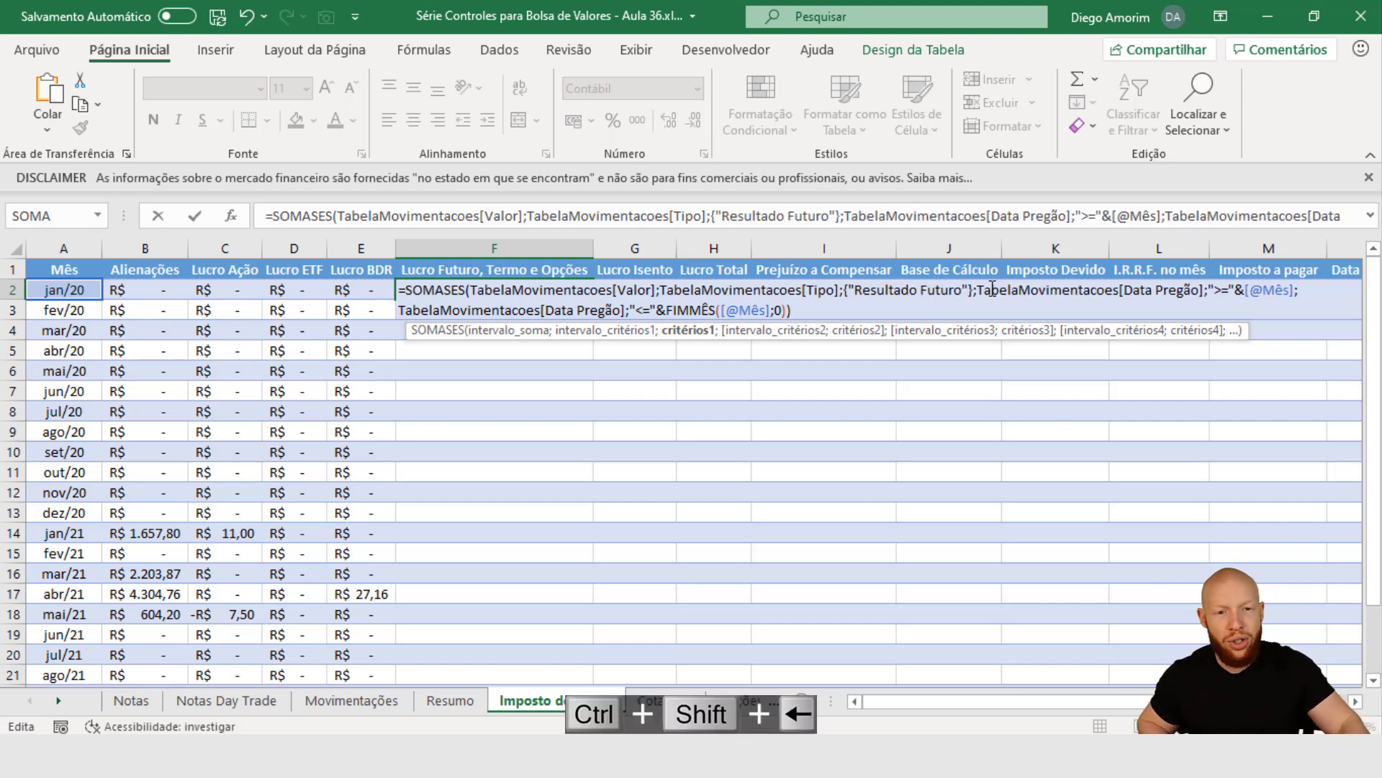
- Duplicate "Resultado Futuro" twice inside the criterion's braces, separating the three entries with semicolons
key("ctrl+shift+Left")
key("ctrl+shift+Left")
key("ctrl+shift+Left")
key("ctrl+c")
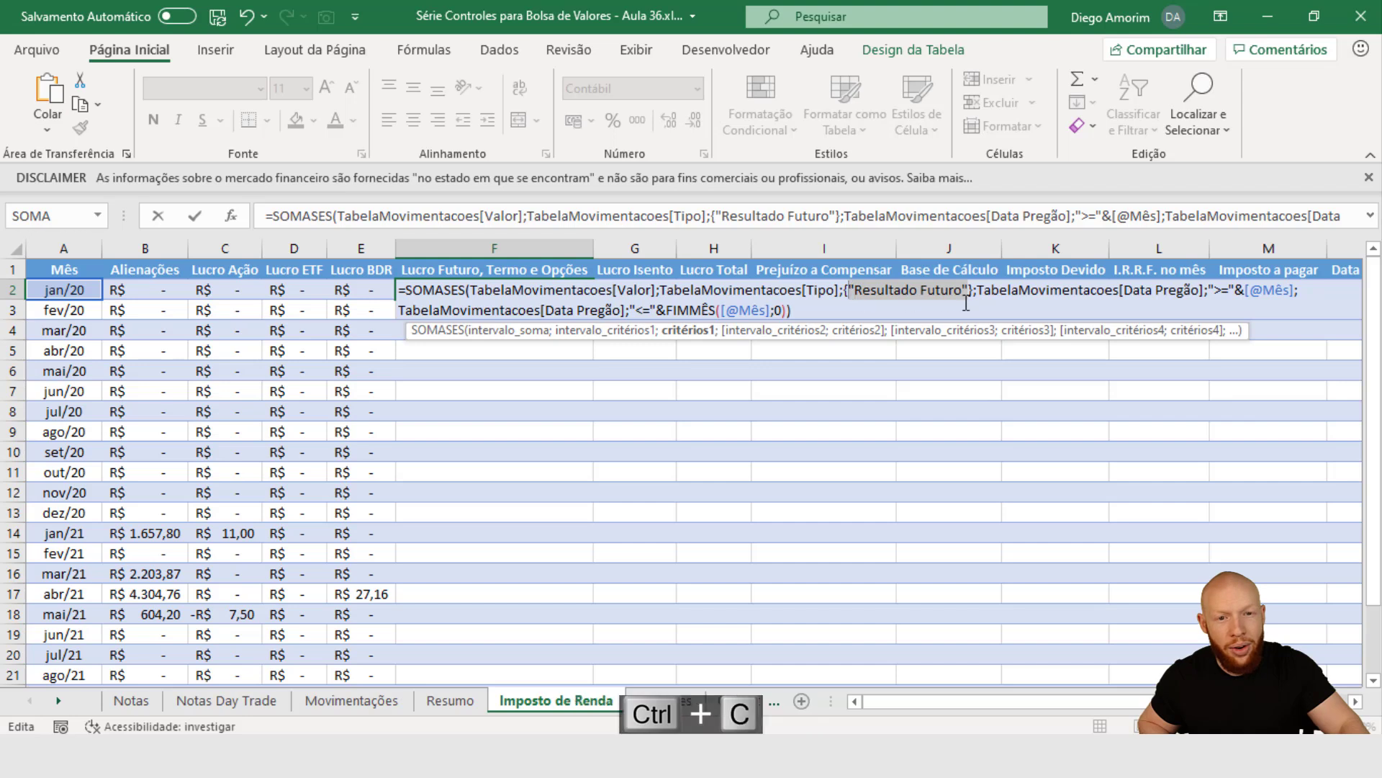
key("Right")
type(";")
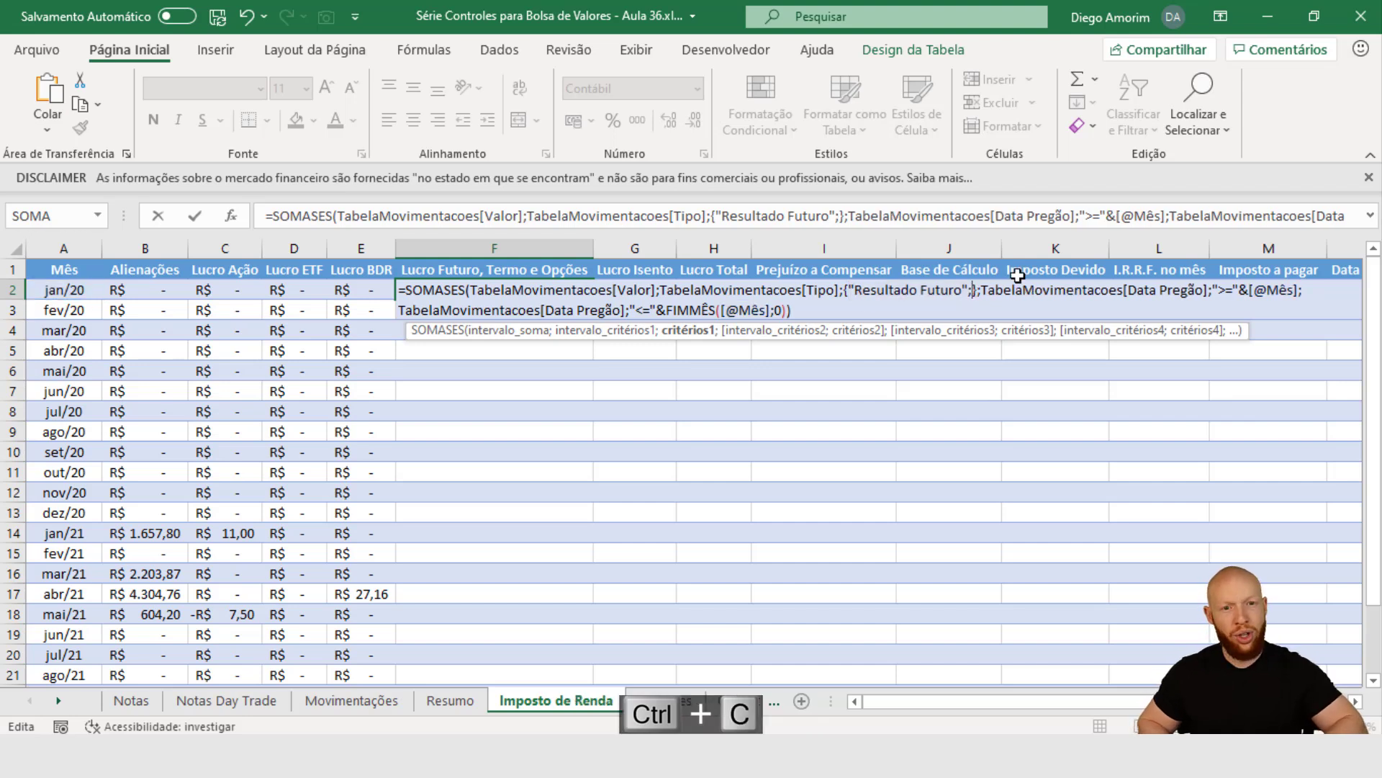
key("ctrl+v")
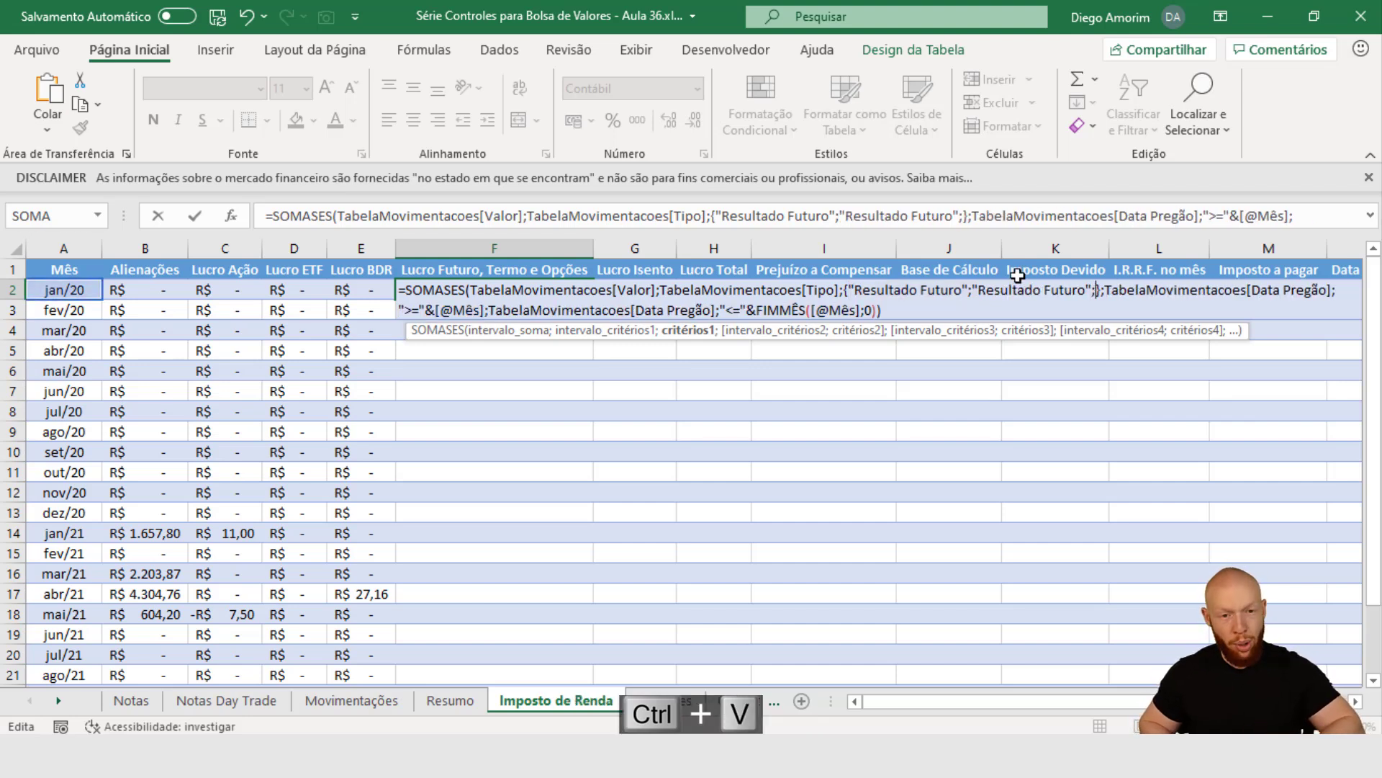
type(";")
key("ctrl+v")
- Change the second array entry to "Resultado Termo" and the third to "Resultado Opções"
left_click_drag(1070, 287, 1087, 286)
type("Term")
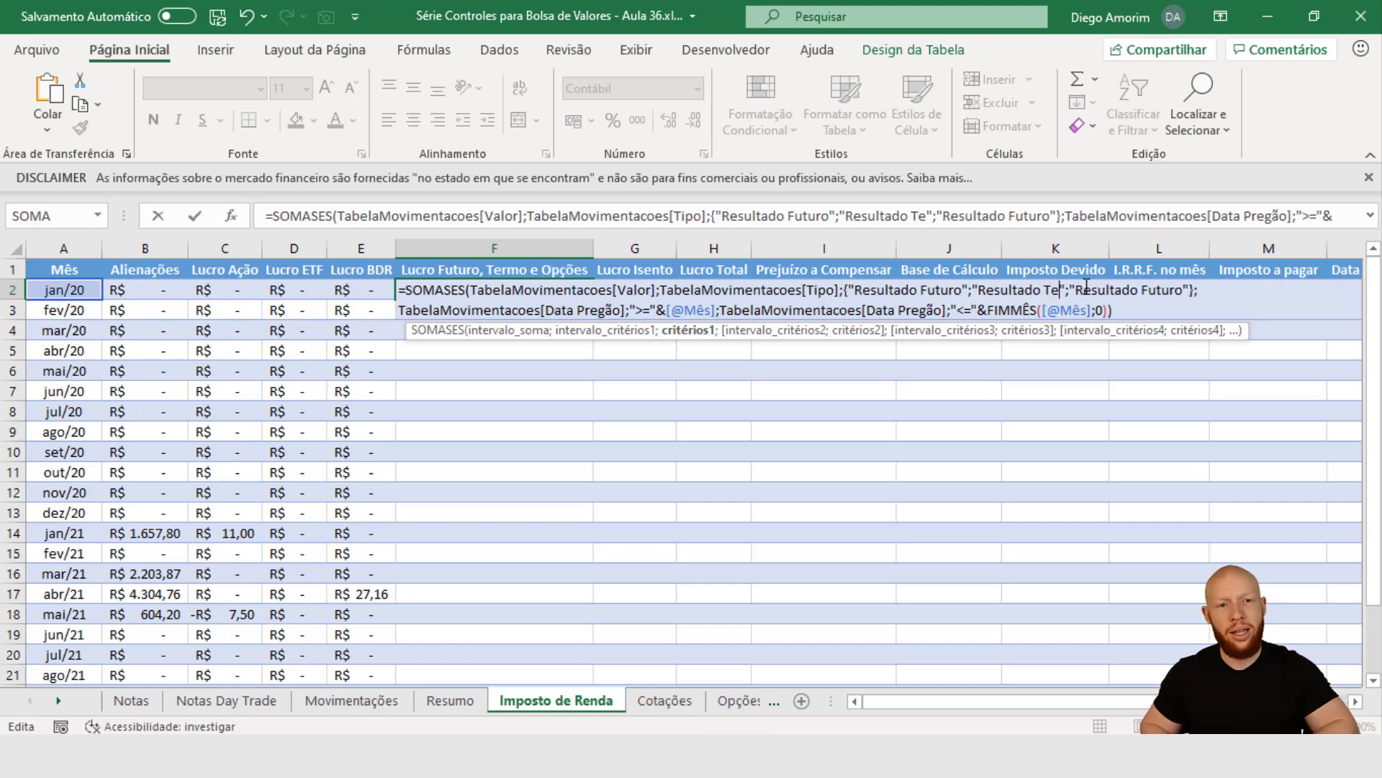
type("o")
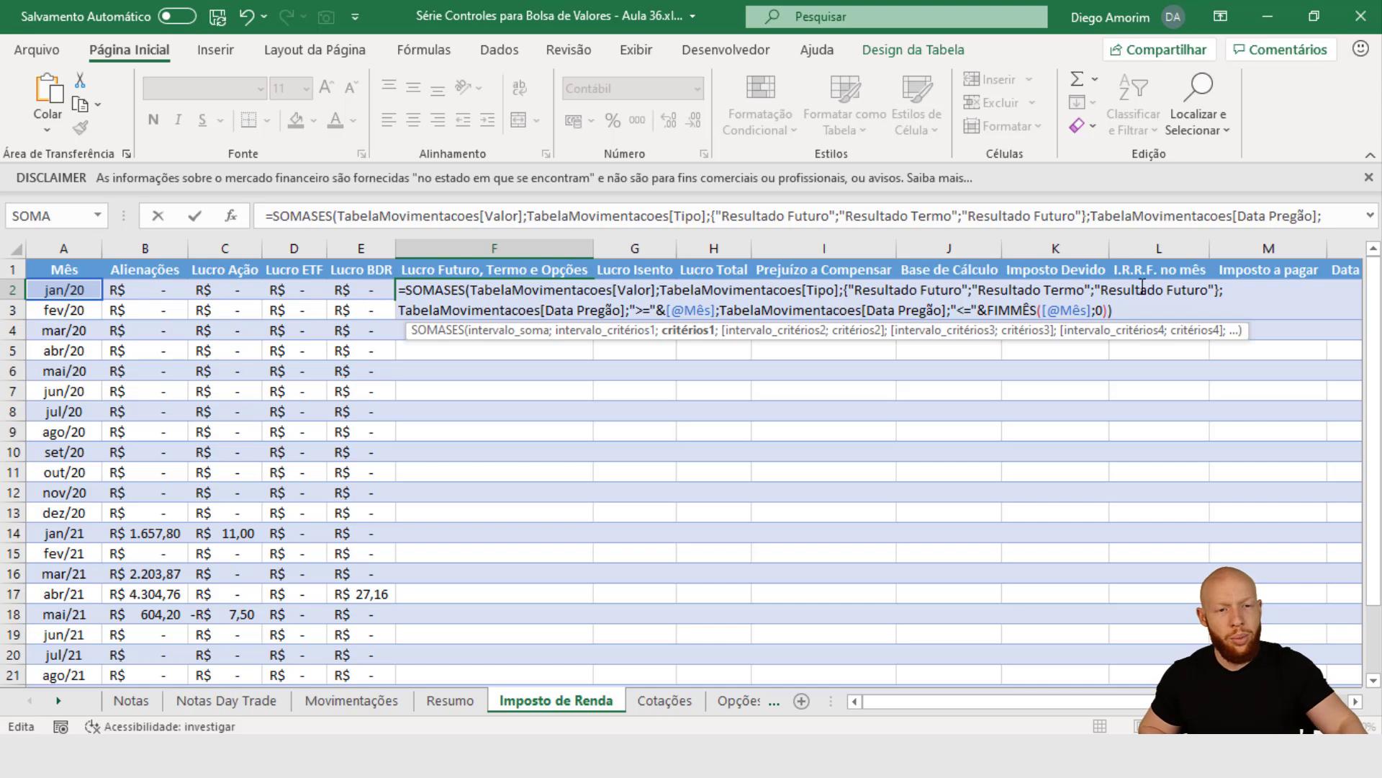
left_click_drag(1167, 291, 1208, 294)
type("Opções")
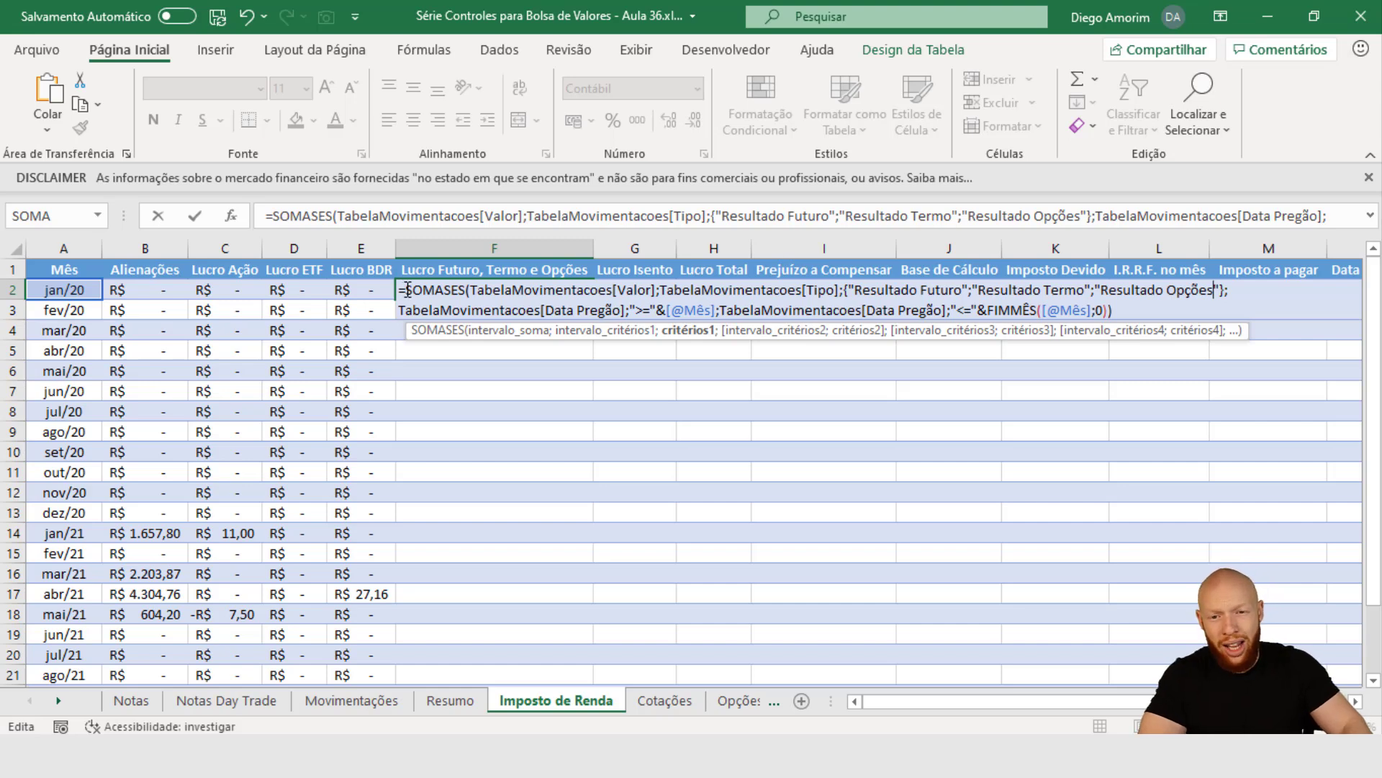
- Review the formula's array criterion together with its Valor sum range and Tipo criteria range
left_click_drag(408, 289, 1109, 303)
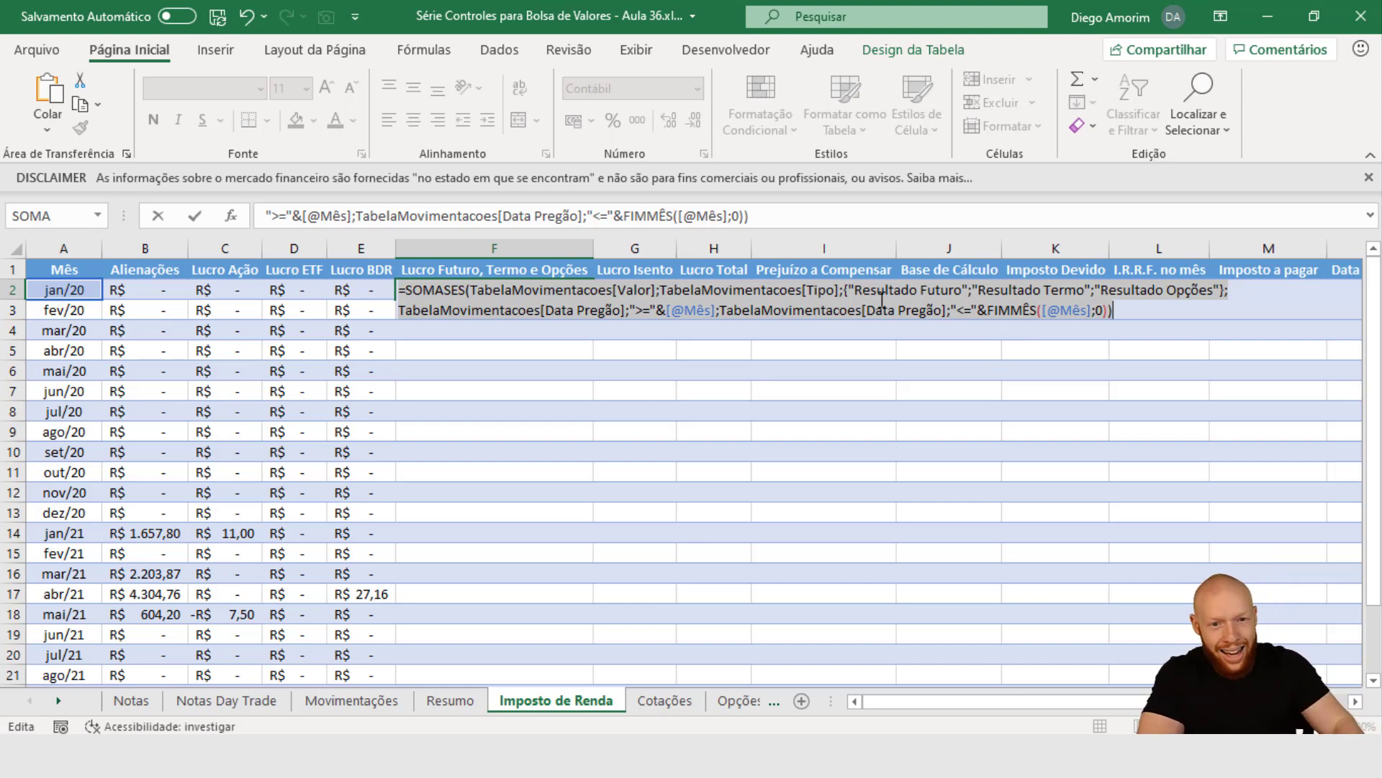
left_click(854, 289)
left_click_drag(846, 289, 1226, 279)
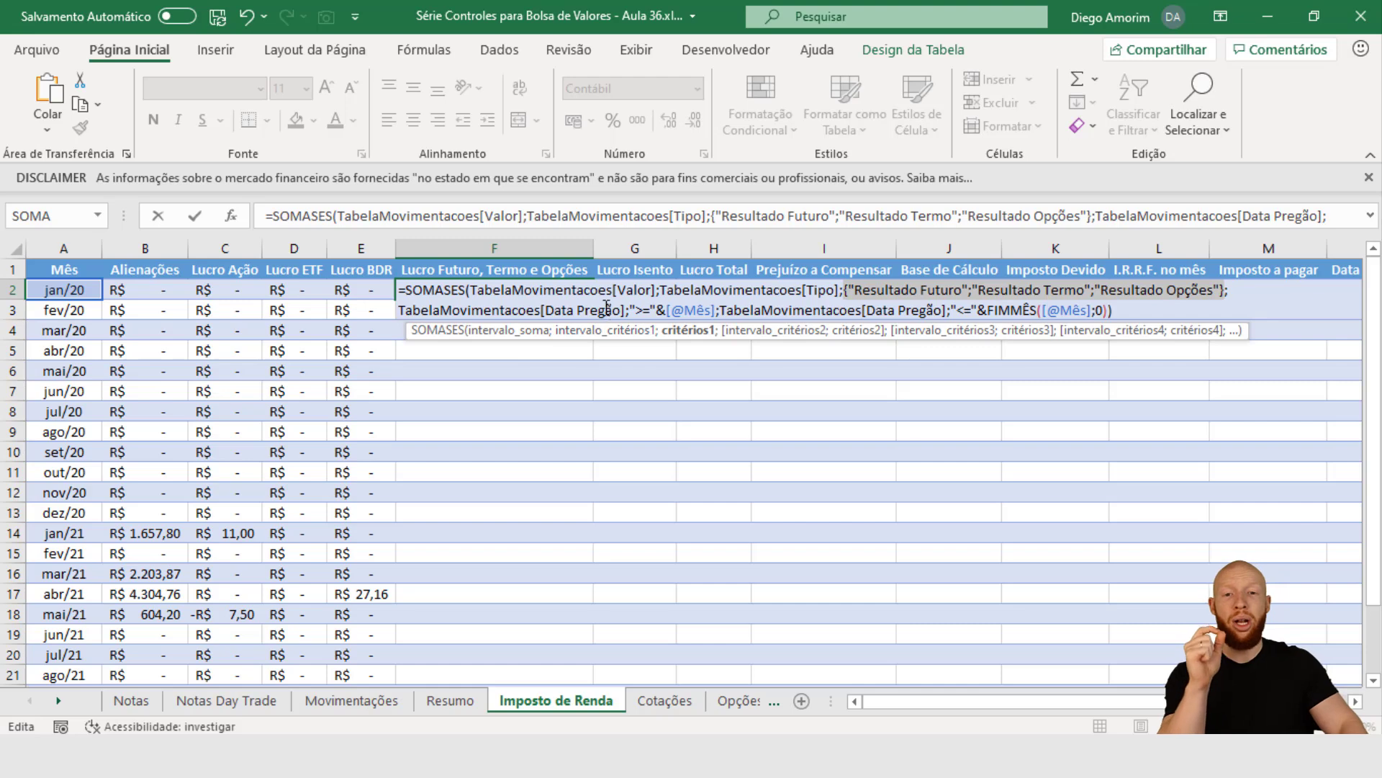
left_click(641, 290)
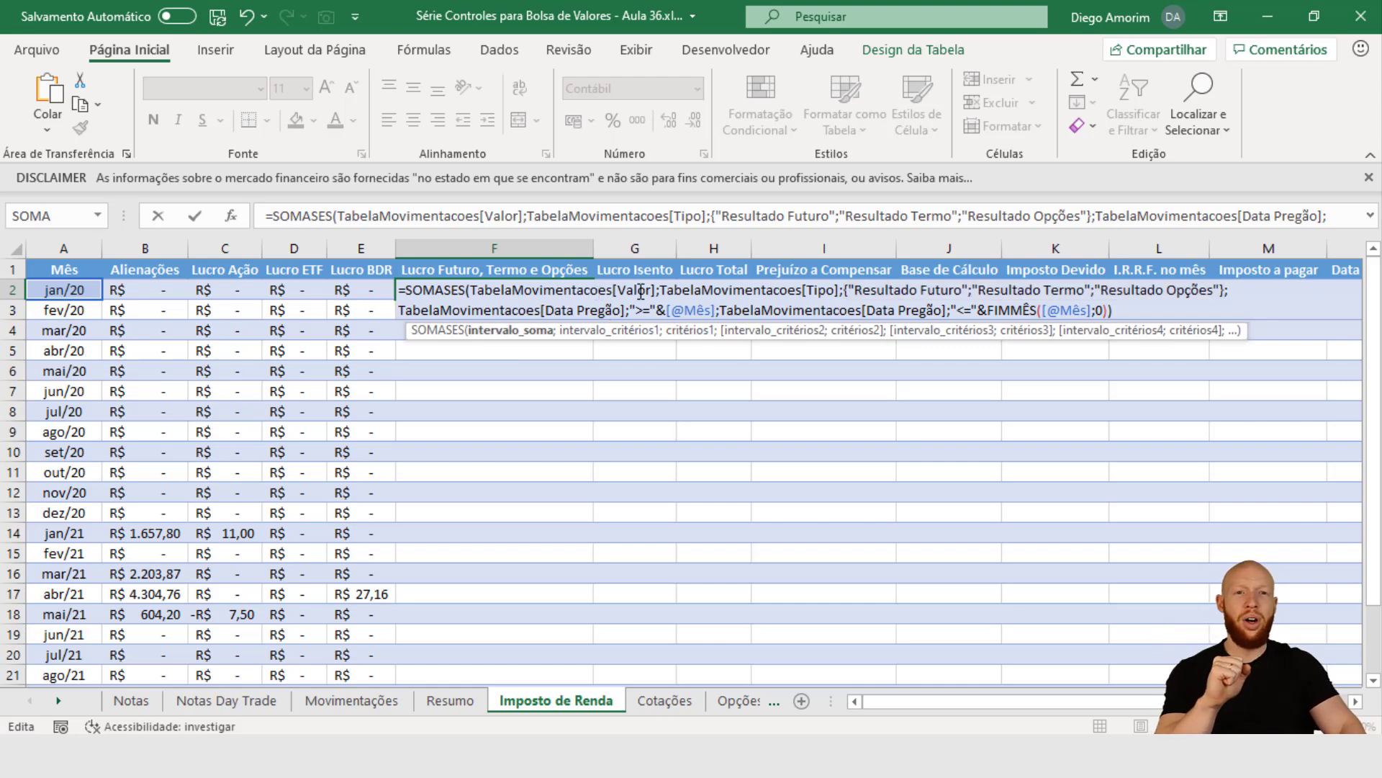
left_click(833, 290)
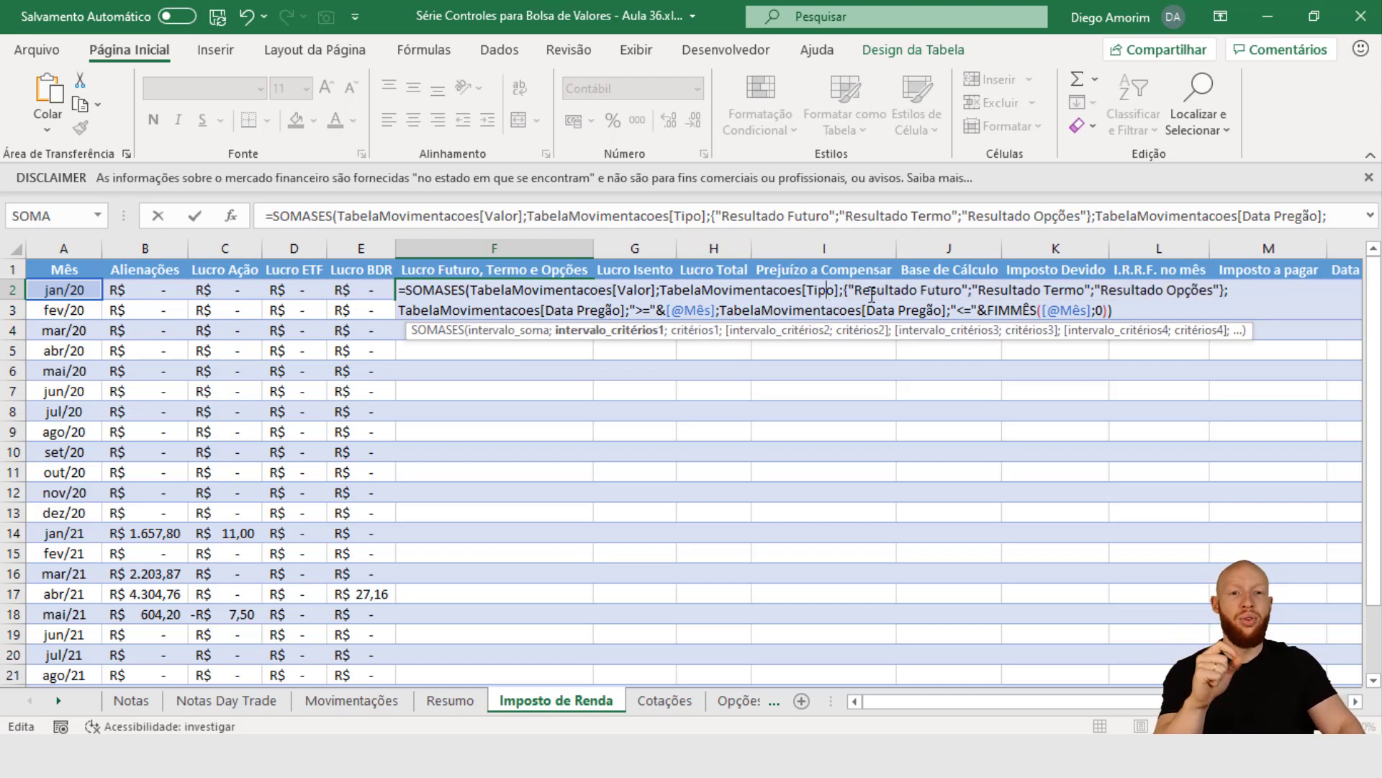
left_click(877, 292)
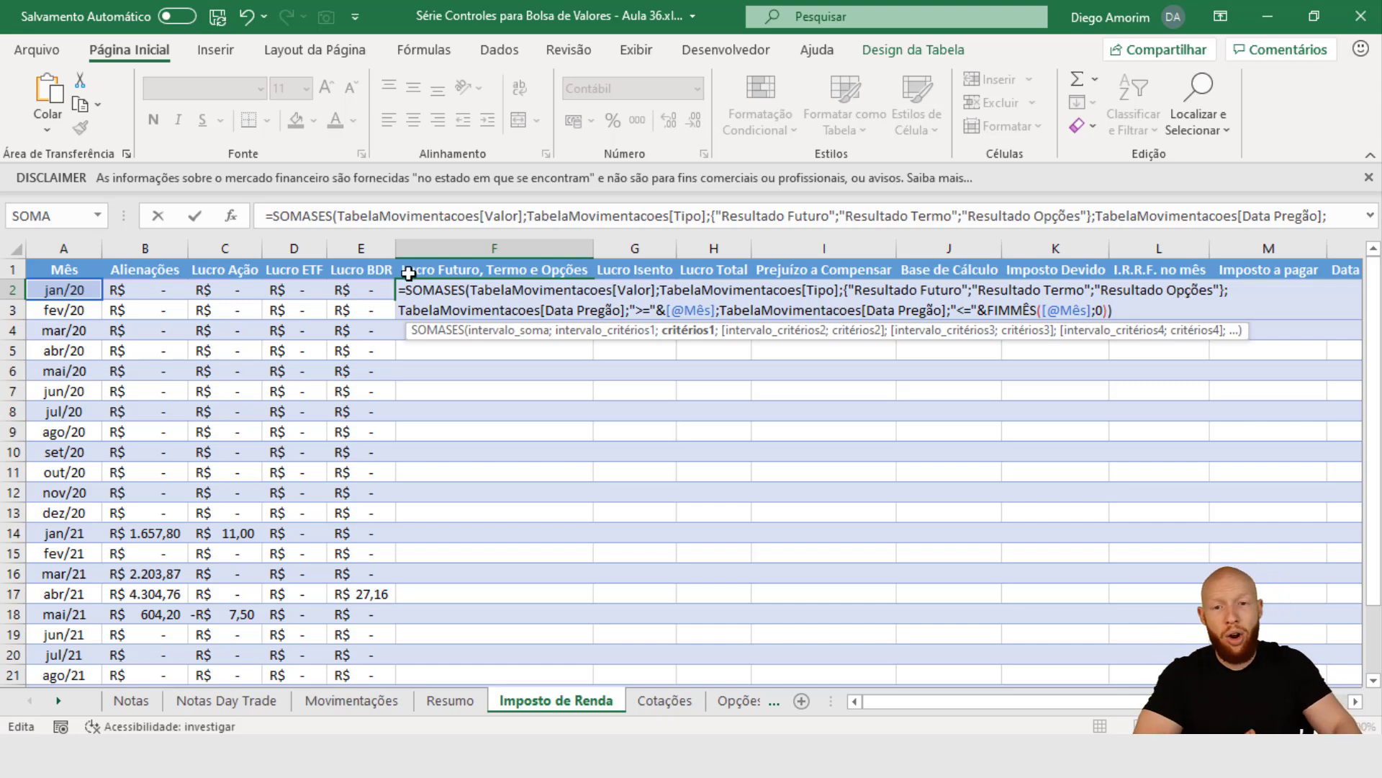
- Evaluate the whole SOMASES expression in place to preview its array result, and restore the formula
left_click_drag(403, 289, 1134, 310)
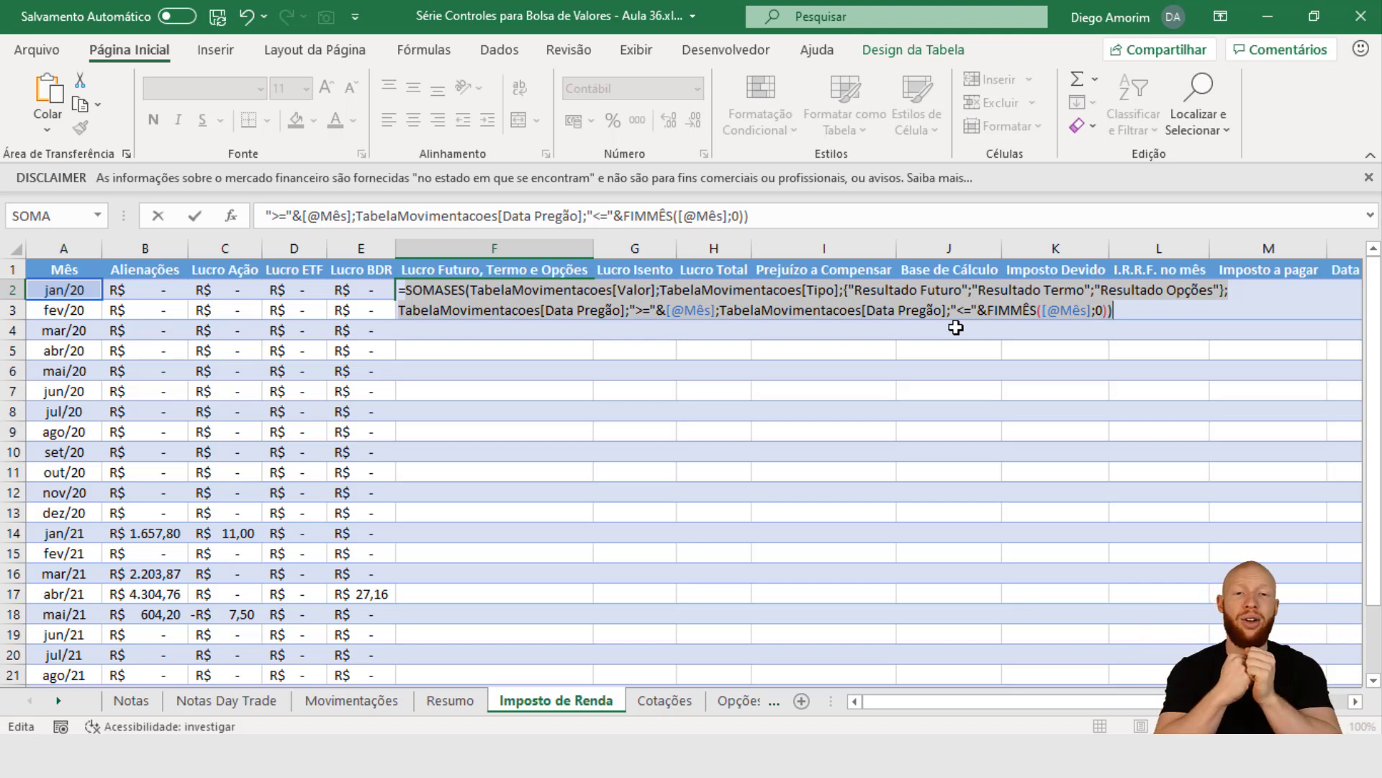
key("F9")
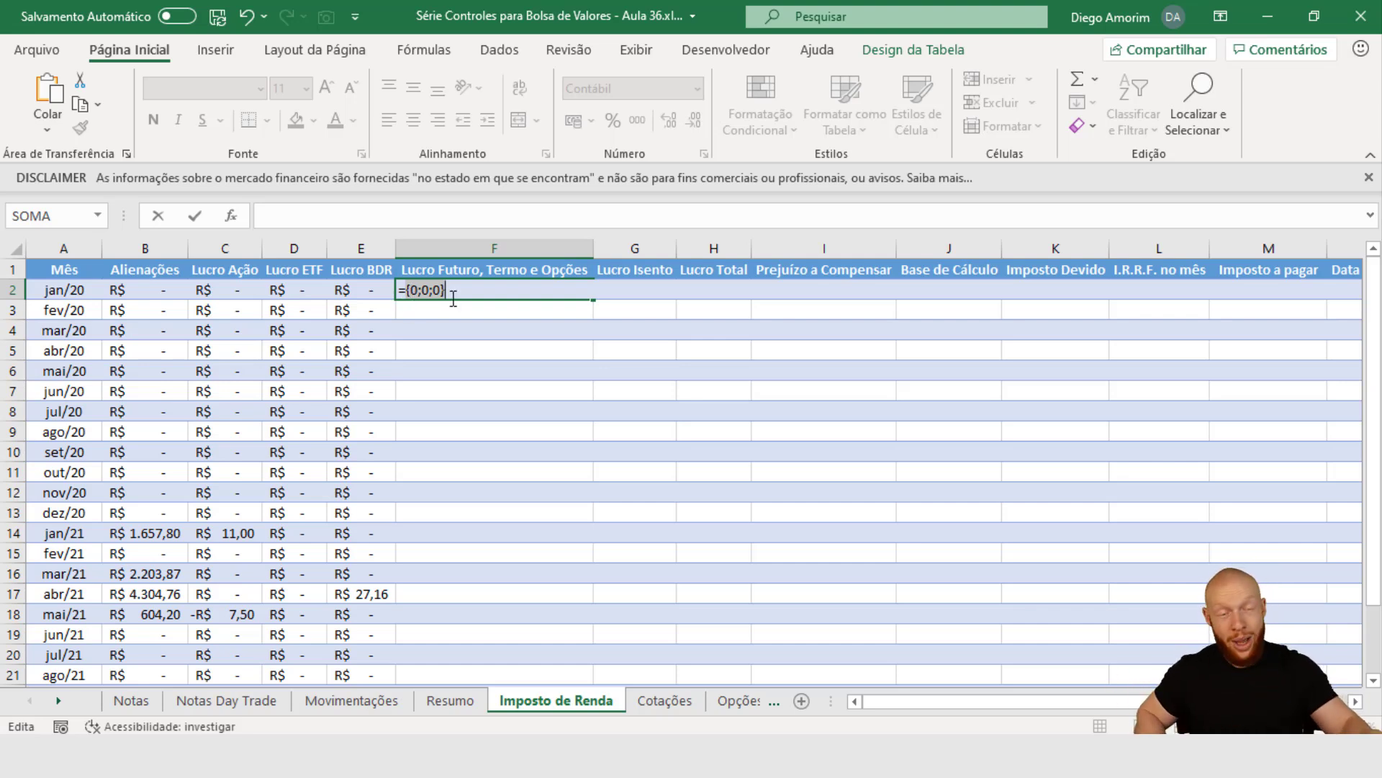
key("ctrl+z")
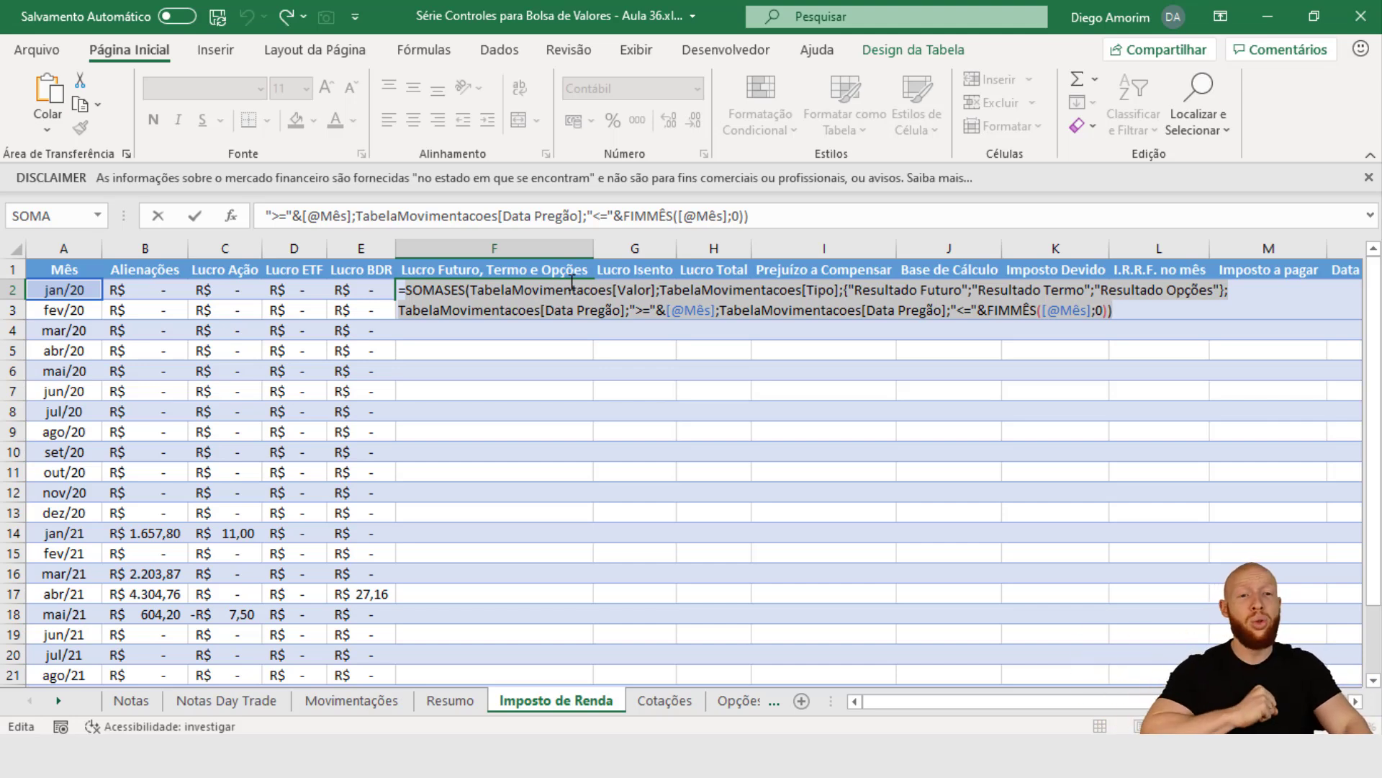
- Wrap the SOMASES expression in a SOMA function and commit the formula to the Lucro Futuro, Termo e Opções column
left_click(409, 290)
type("soma")
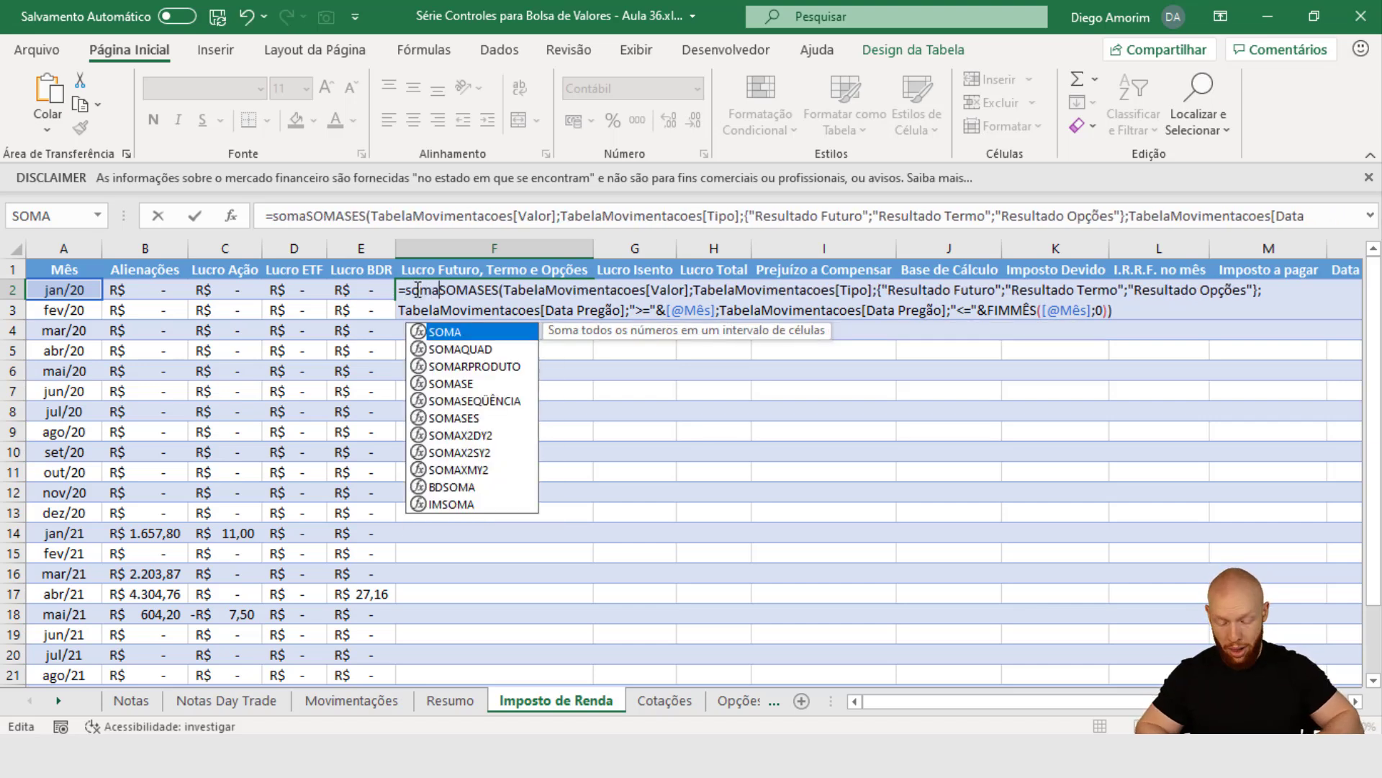
type("(")
left_click(1154, 316)
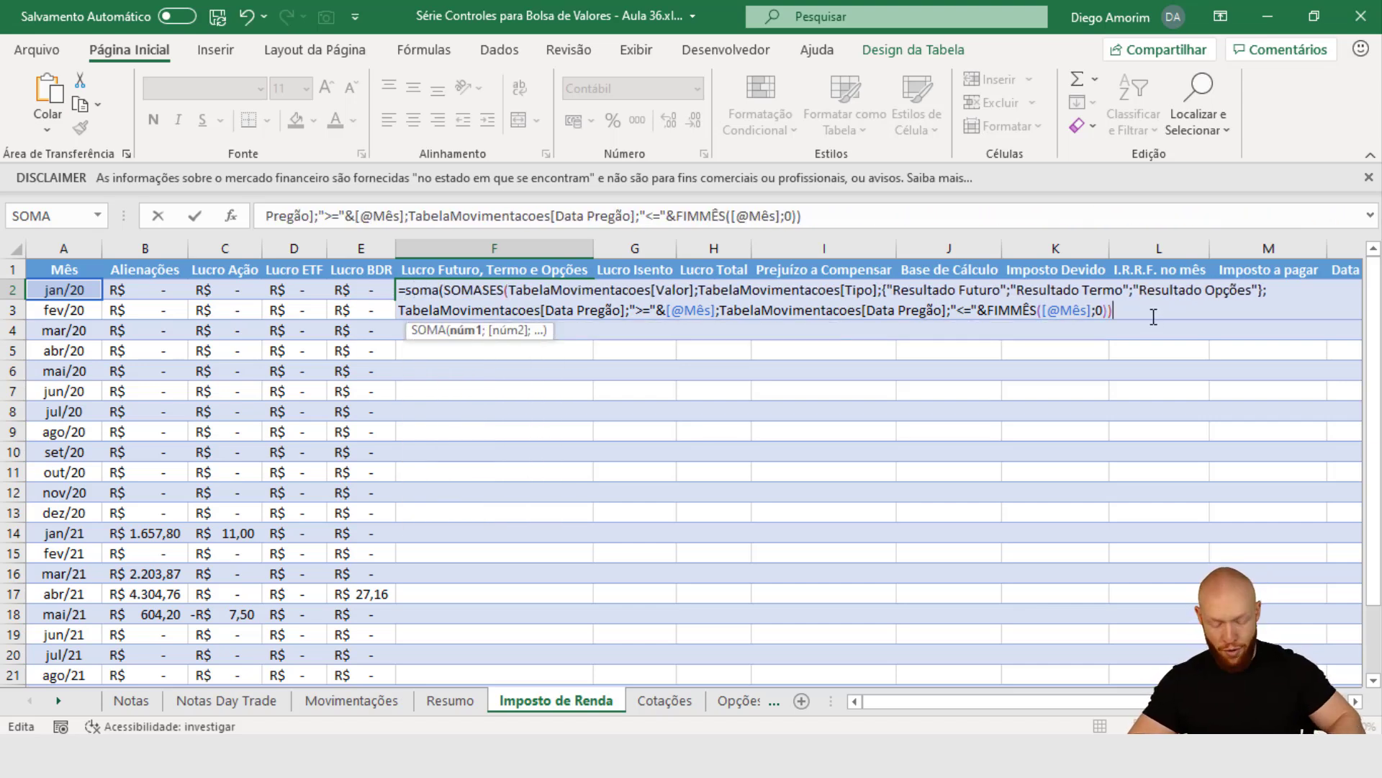
type(")")
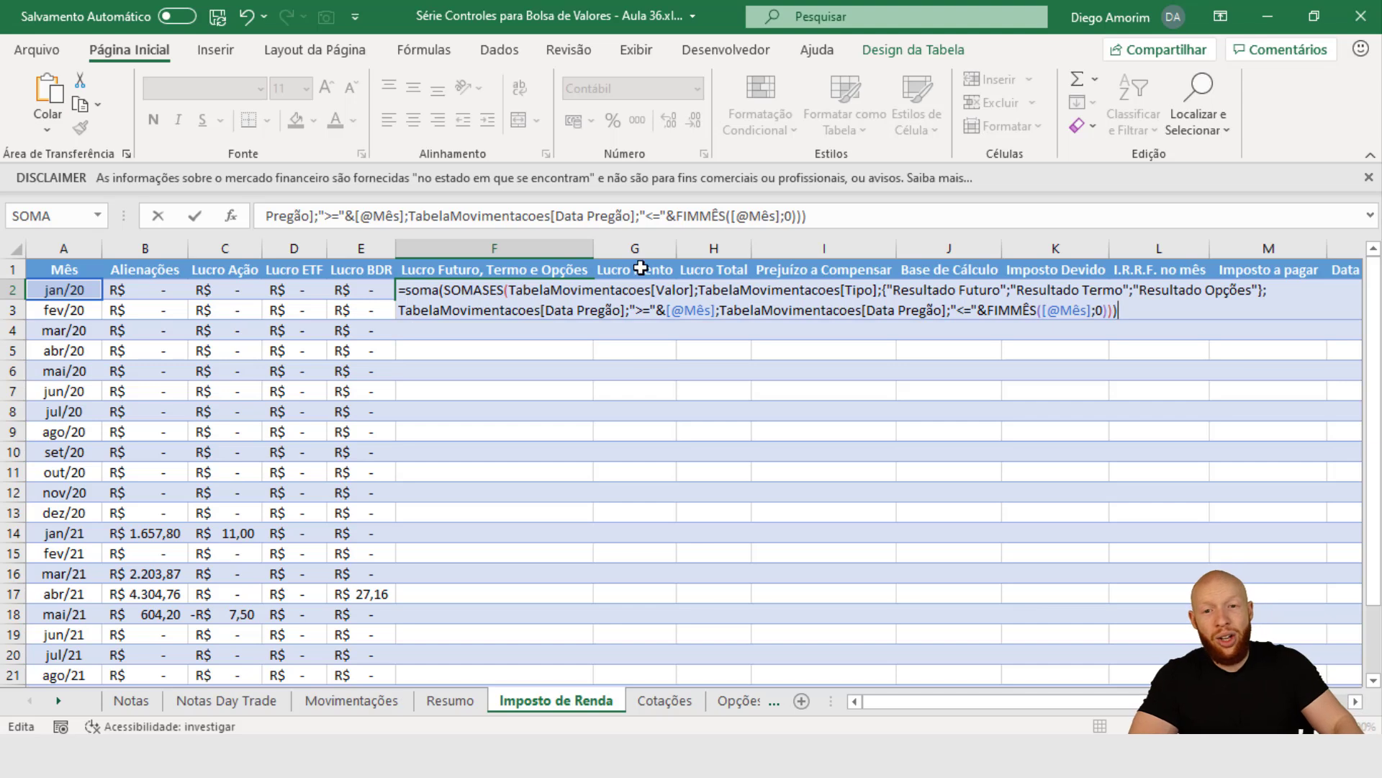
left_click_drag(446, 290, 1115, 310)
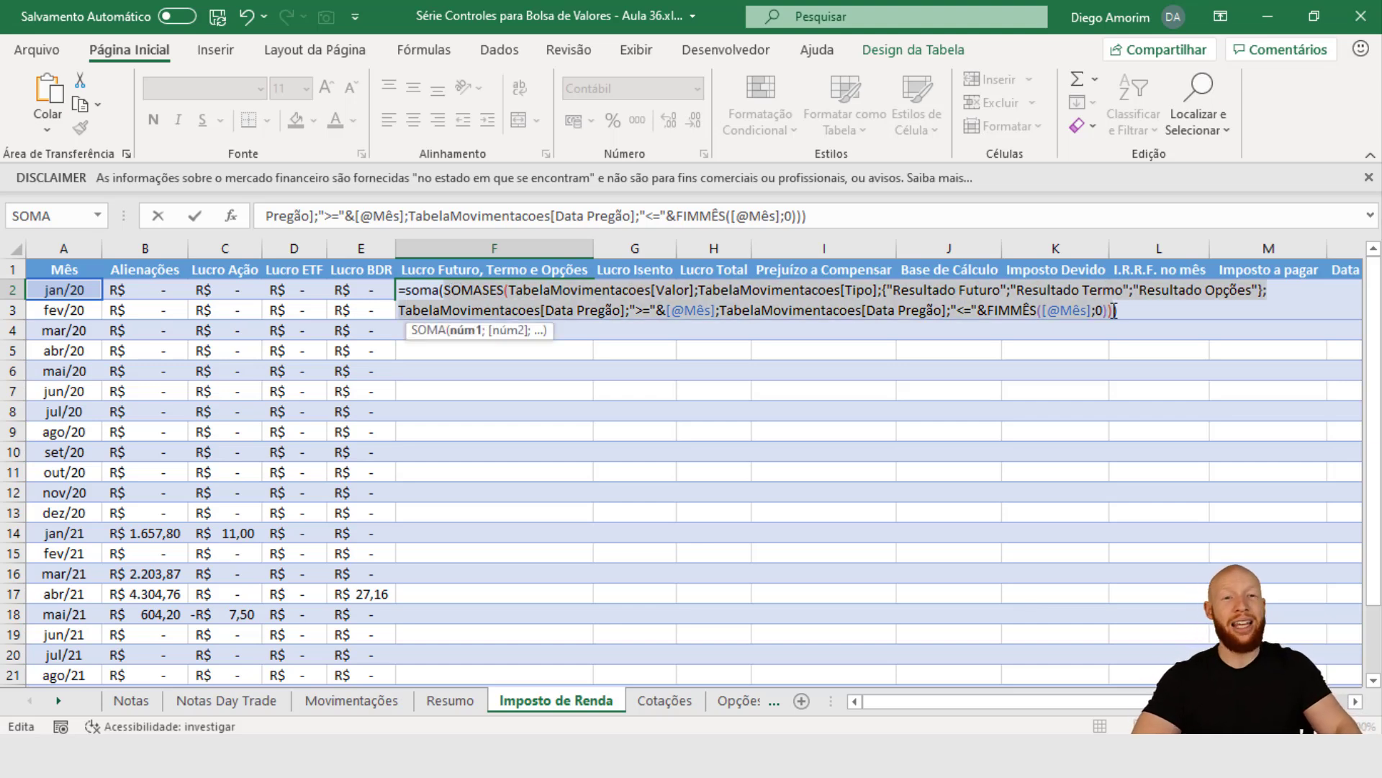
left_click(418, 296)
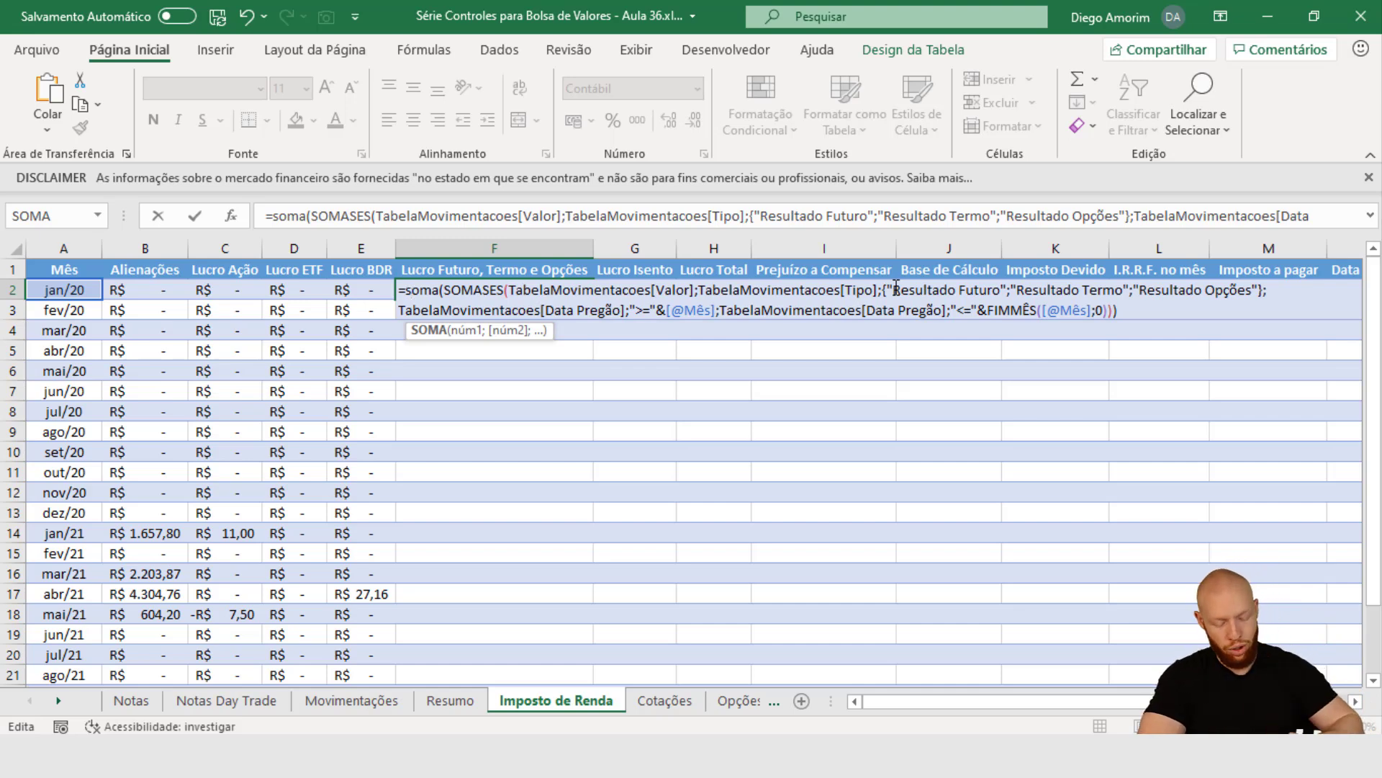
key("Return")
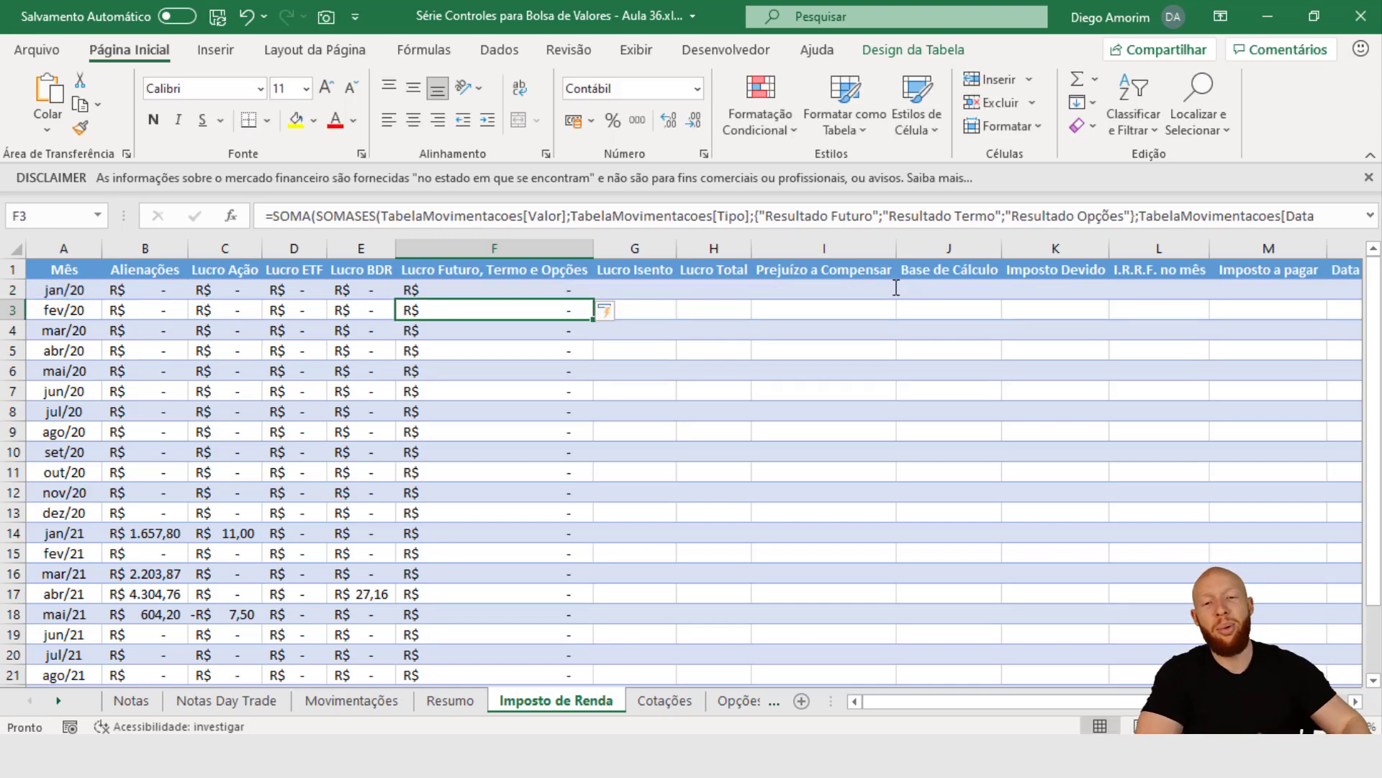
scroll(741, 382, "down", 3)
scroll(697, 426, "up", 3)
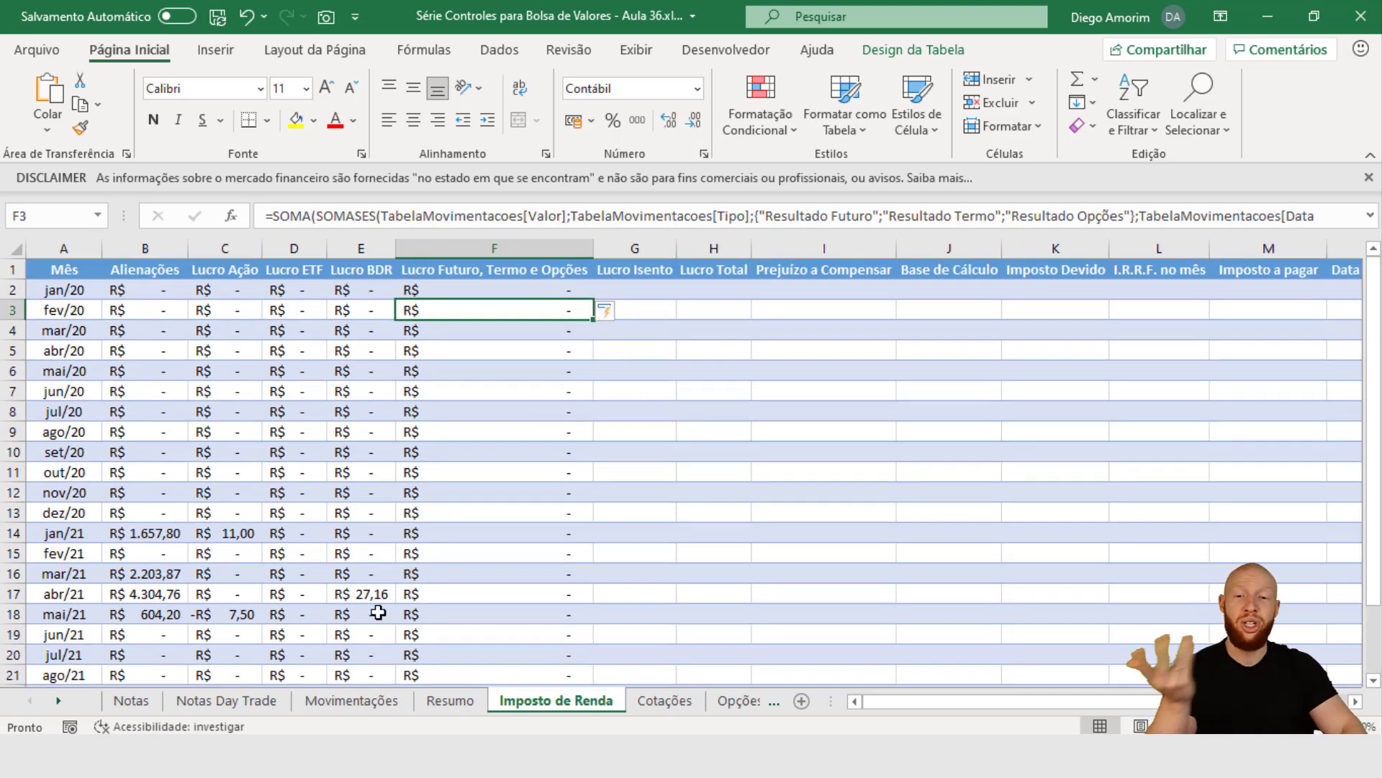
- Switch to the Movimentações sheet and inspect the last records in the Tipo column
left_click(352, 700)
left_click(771, 436)
key("alt")
key("s")
key("l")
key("ctrl+Down")
key("Down")
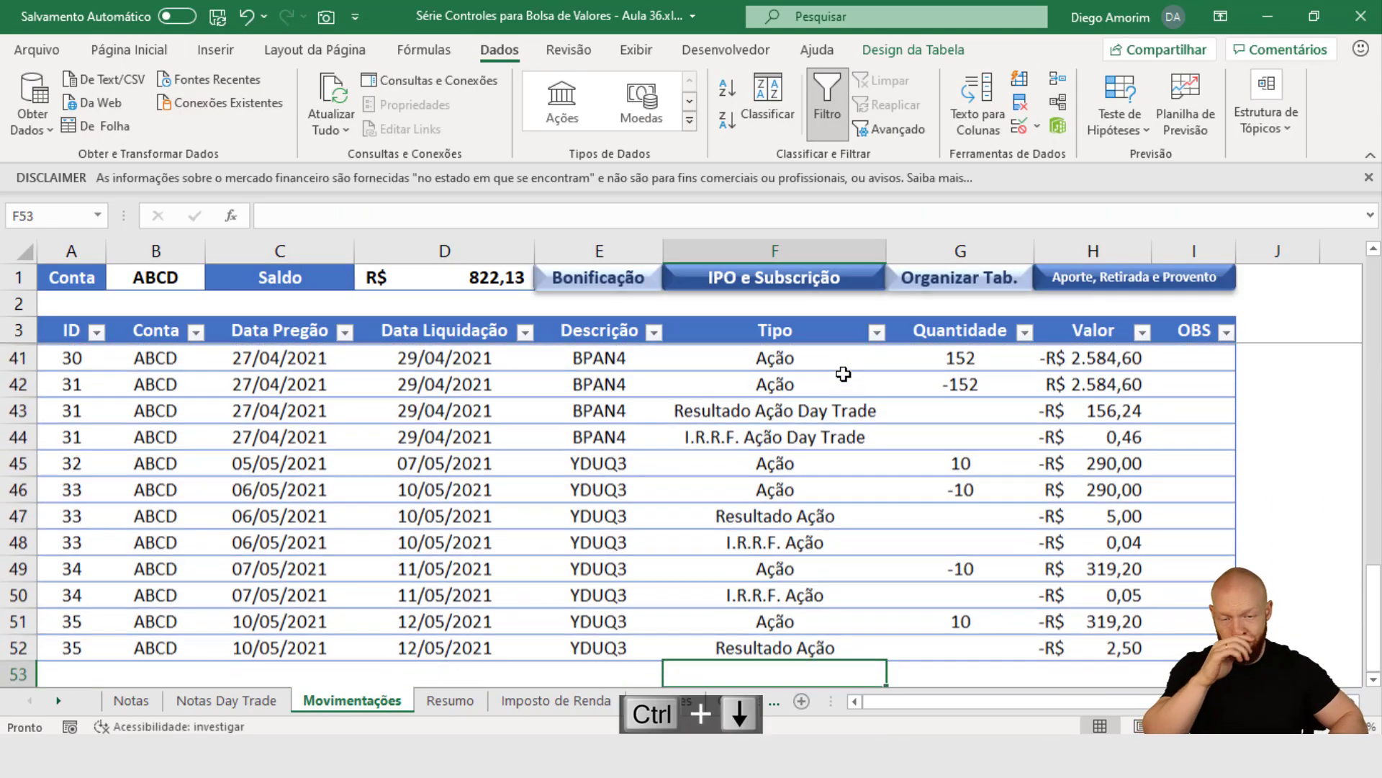
key("Left")
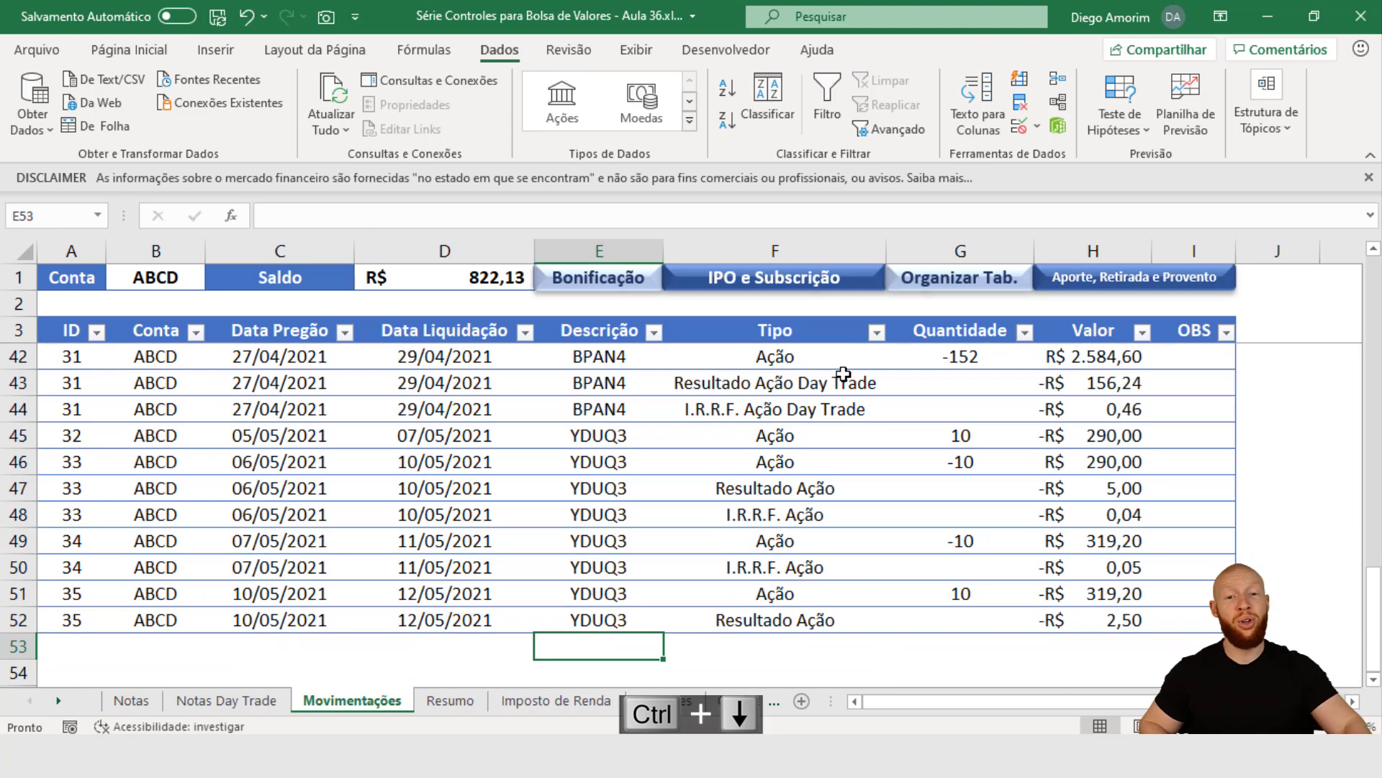
key("alt")
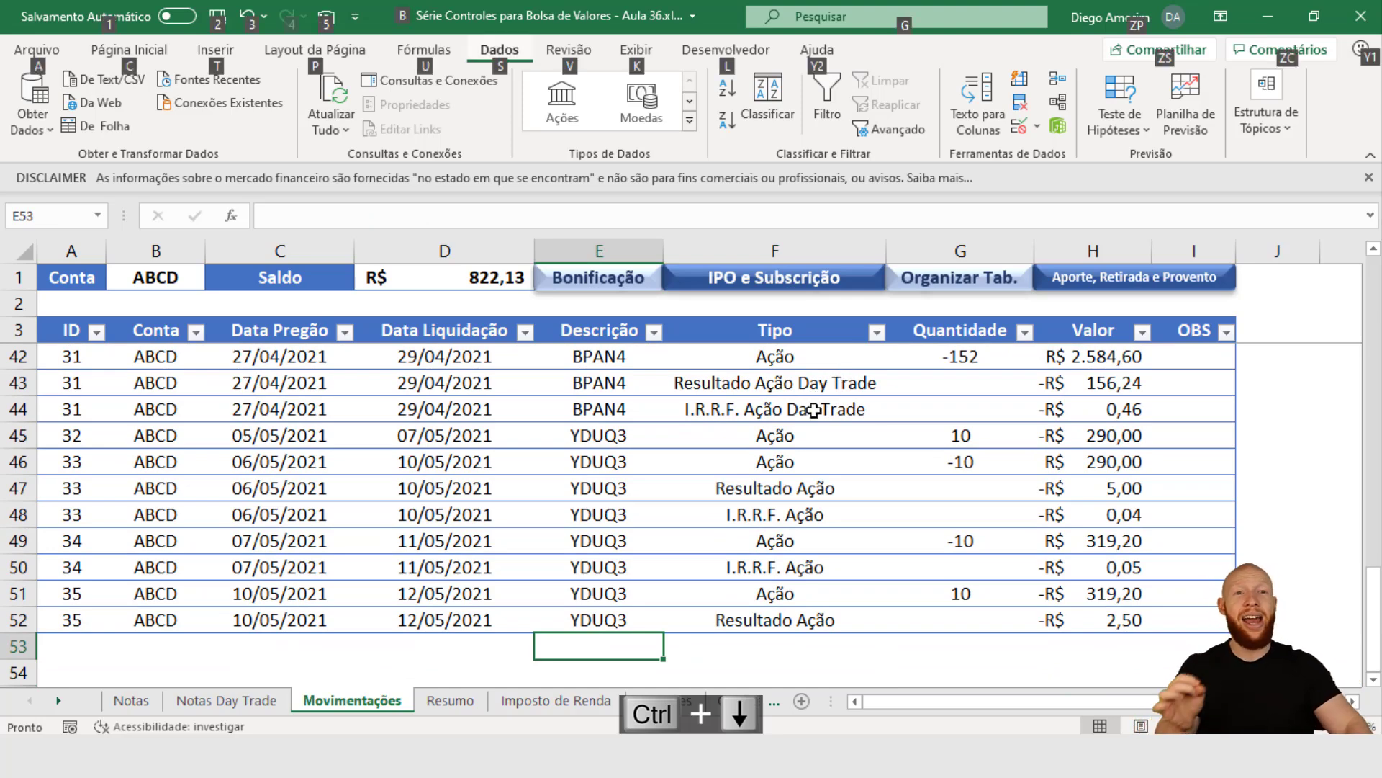
left_click(804, 453)
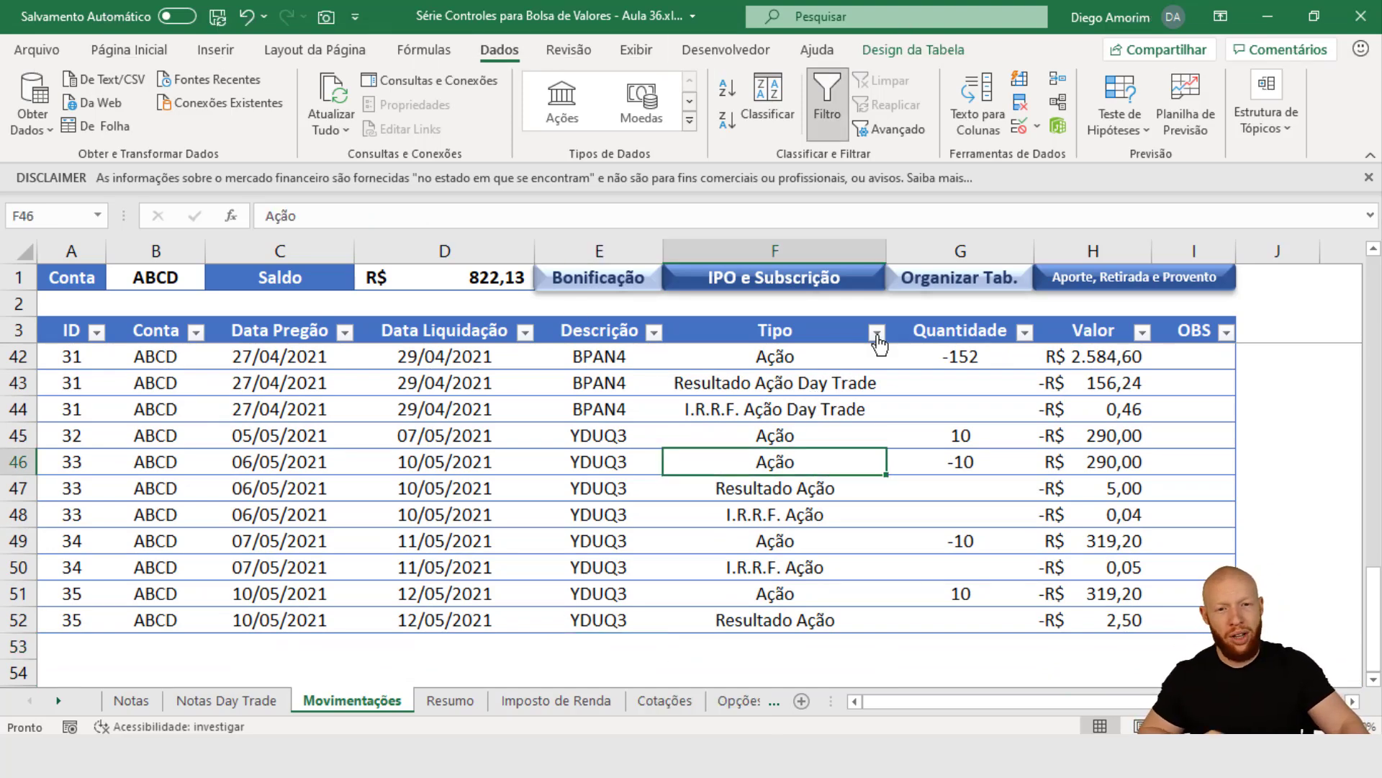
- Filter the Tipo column to the Resultado entries to review the existing types, and clear the filter
left_click(876, 332)
left_click(770, 525)
scroll(852, 580, "down", 1)
left_click(710, 628)
left_click(727, 646)
left_click(706, 664)
left_click(738, 706)
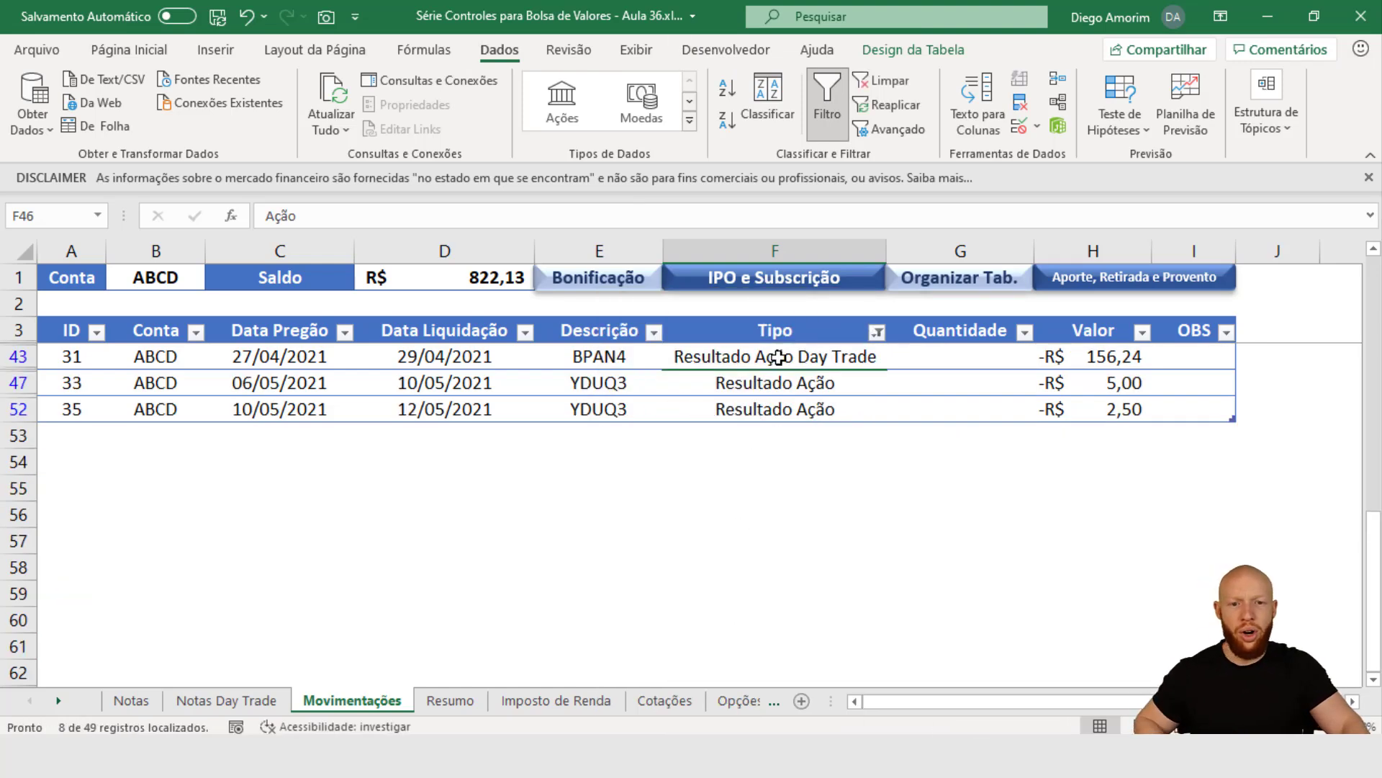
key("alt")
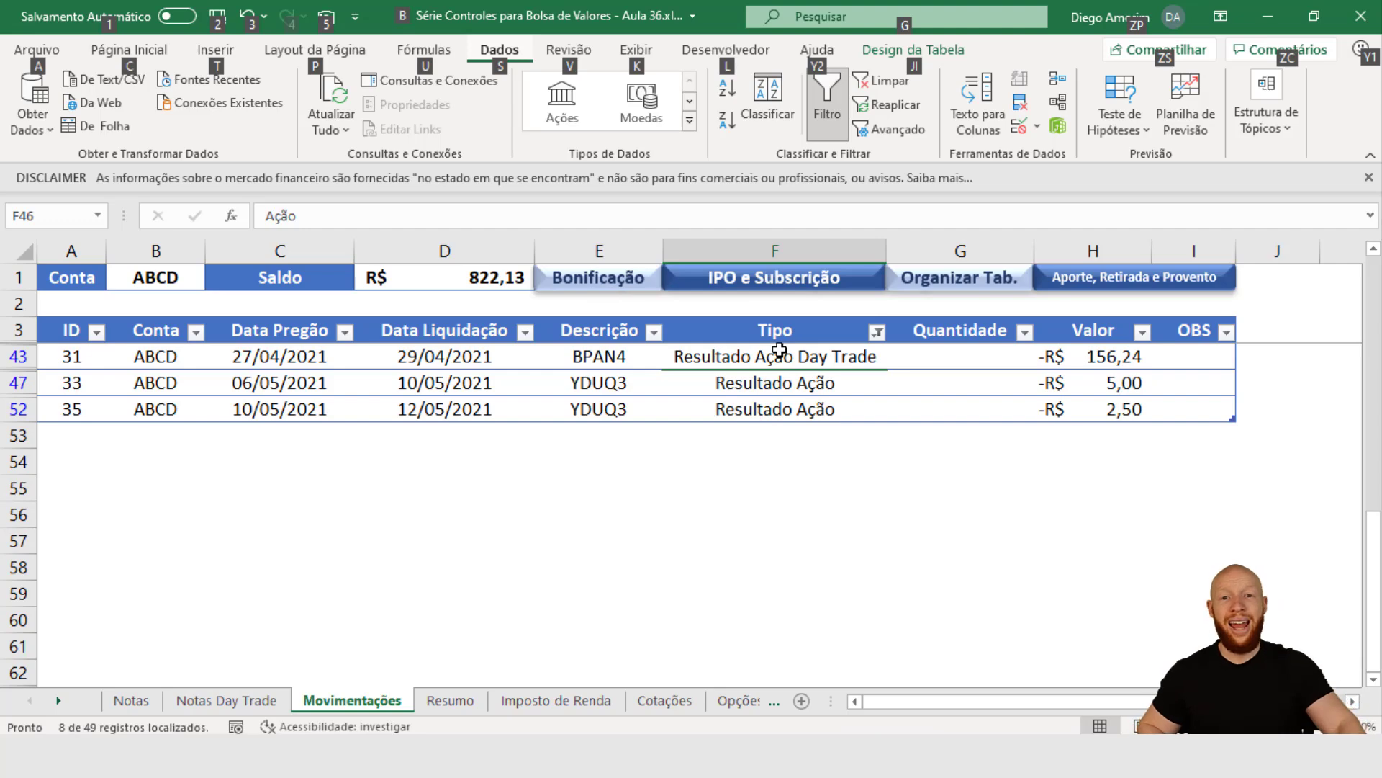
key("s")
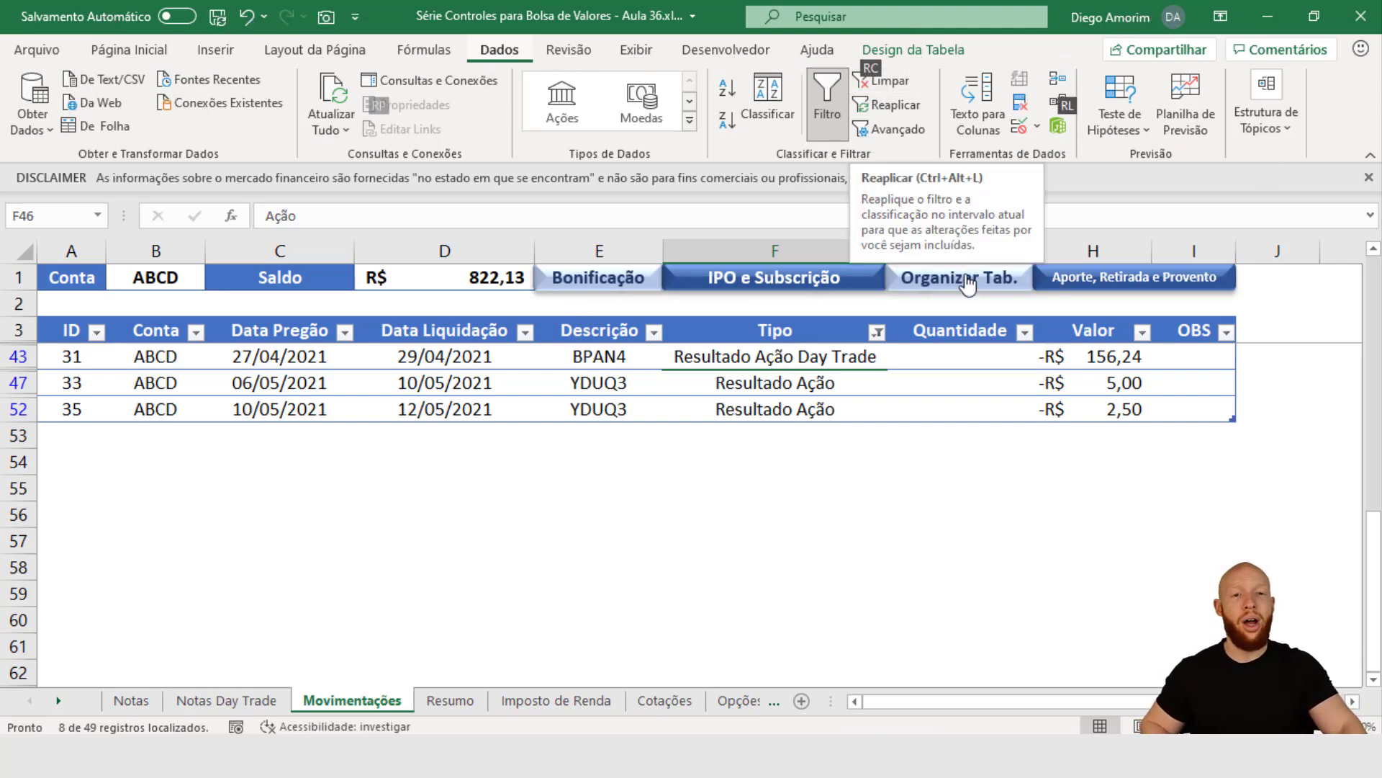
left_click(884, 80)
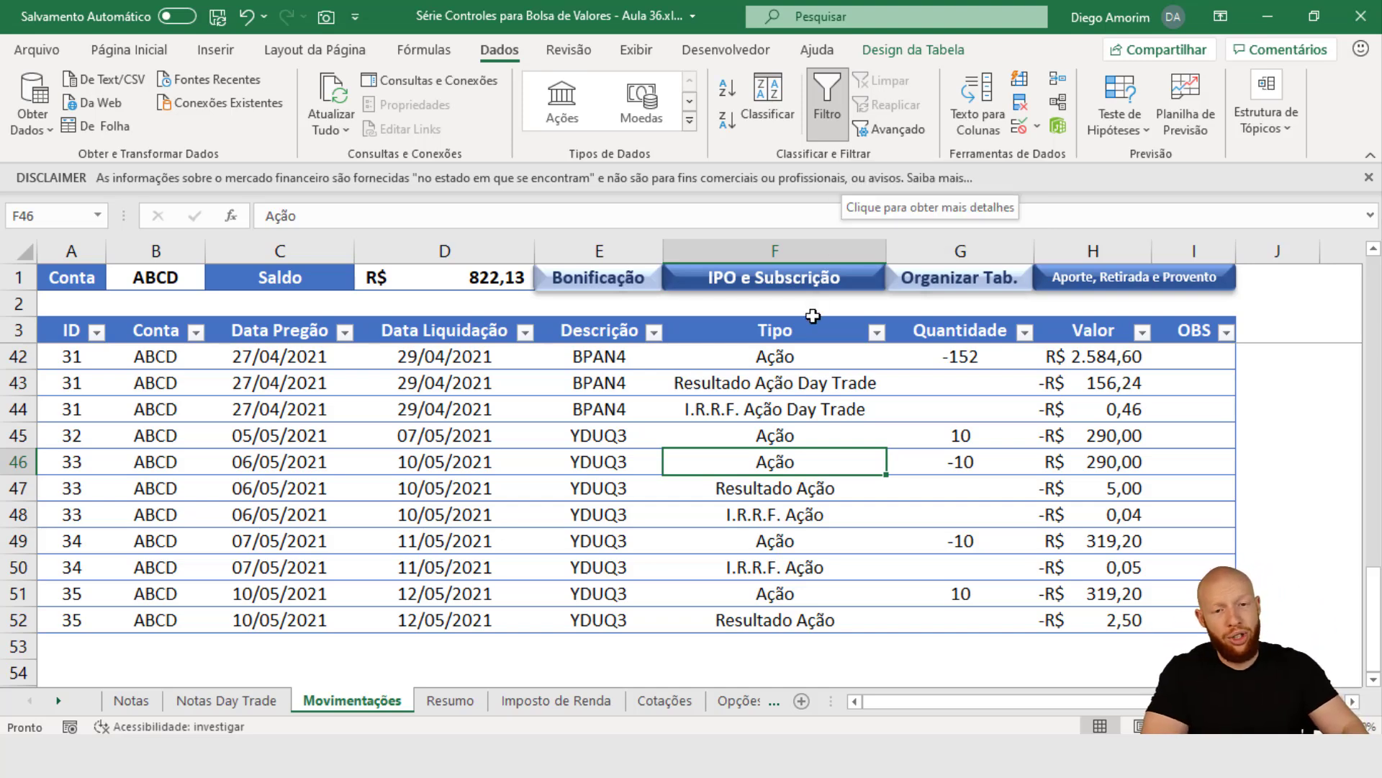
- Add a test record in the first empty row below the table with Tipo "Resultado Termo" and Valor 15,96
left_click(810, 512)
key("ctrl+Down")
key("Down")
key("ctrl+Left")
key("Right")
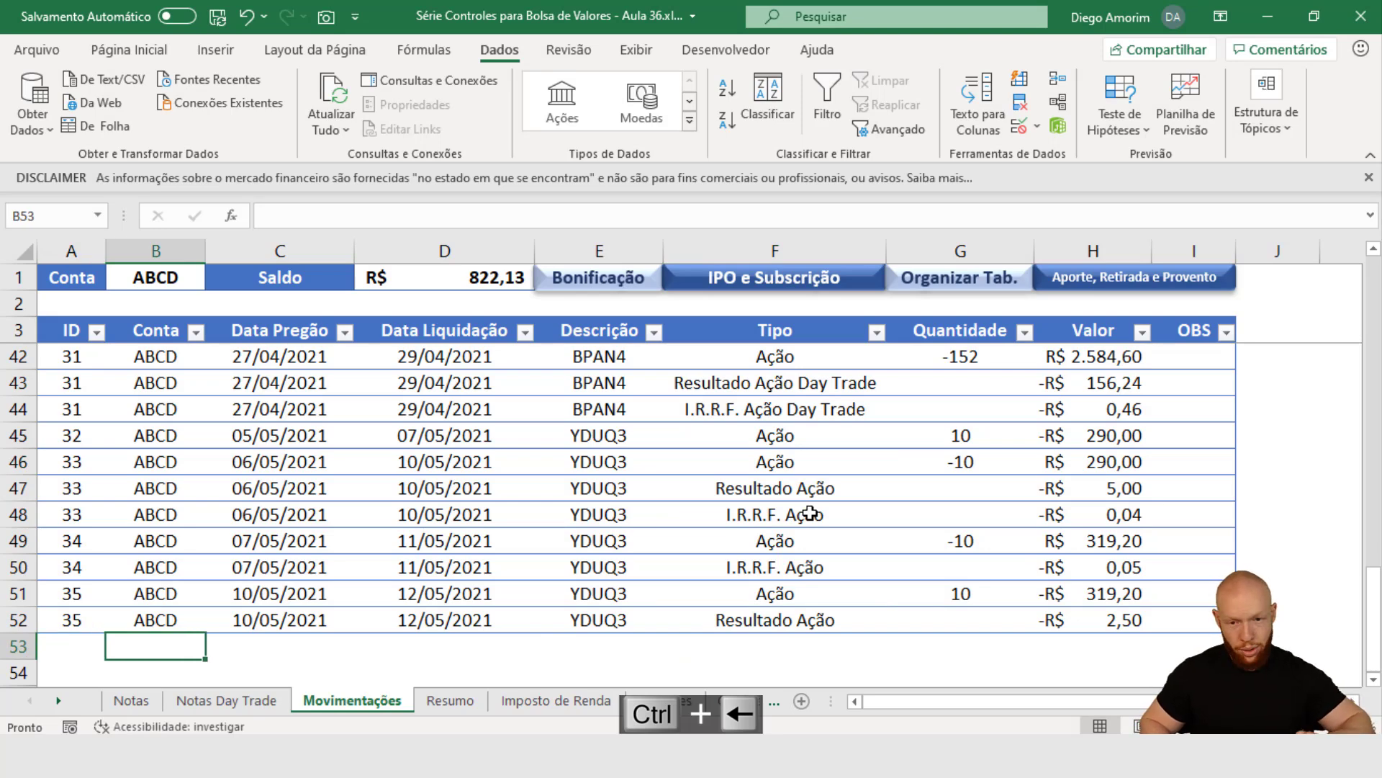
key("Right")
key("Right")
key("Right")
key("Right")
type("Resultado Termo")
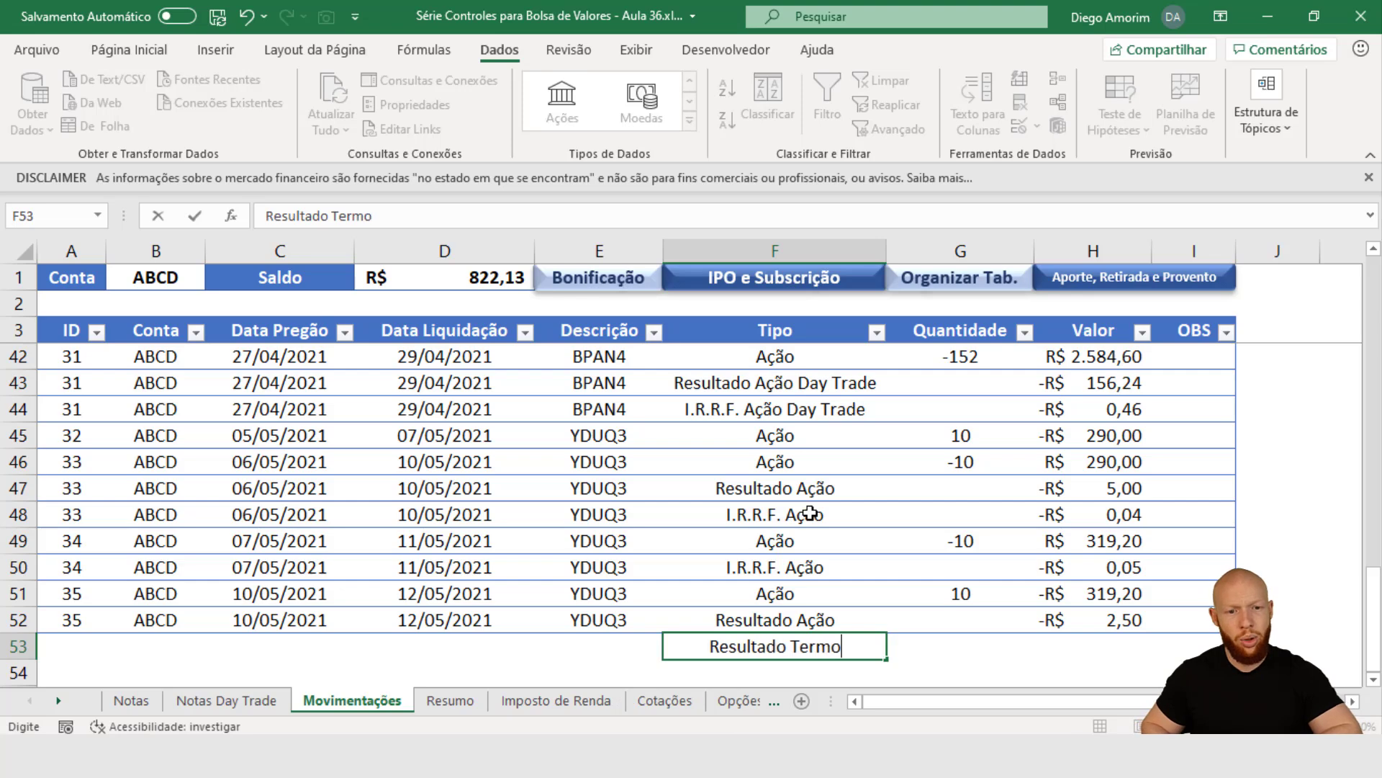
key("Right")
key("Right")
type("15,96")
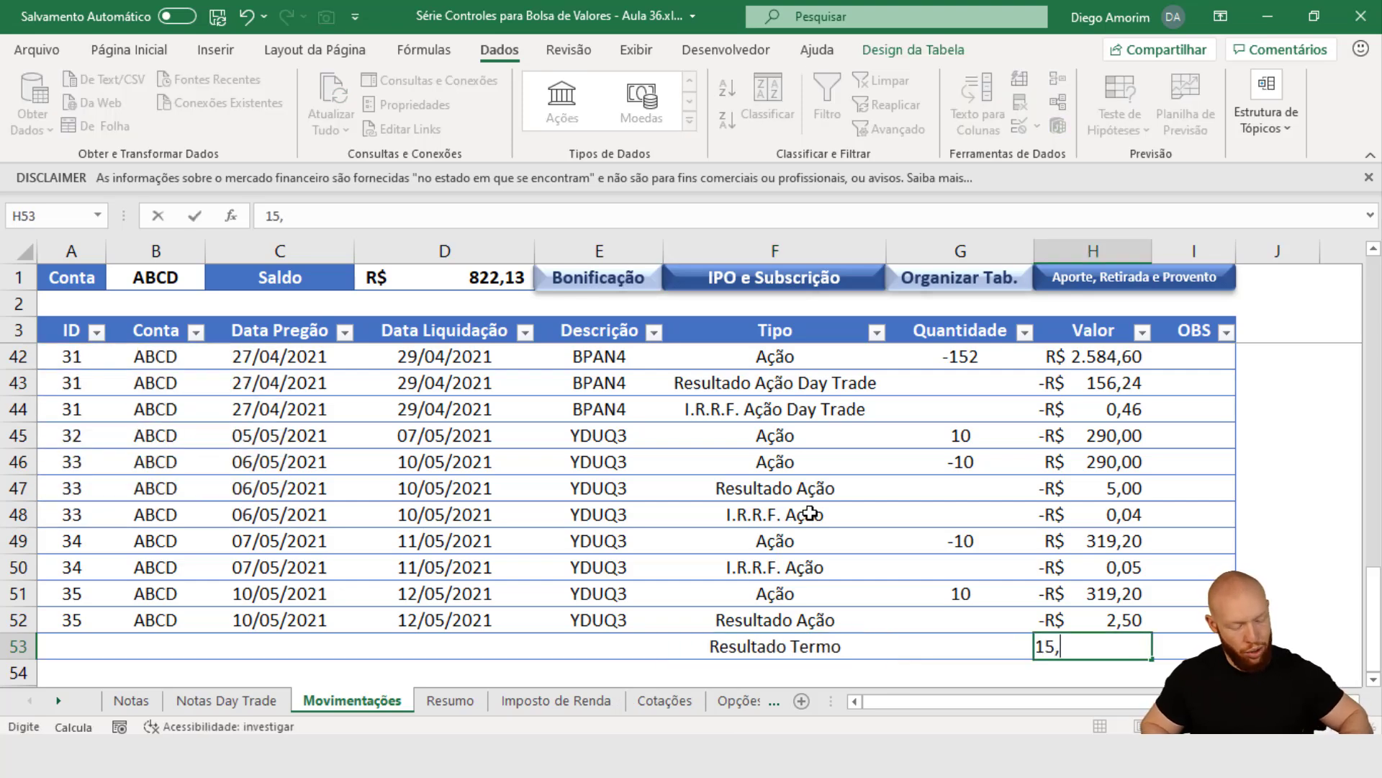
key("Return")
- Set the test record's Data Pregão to 01/01/2020
key("Left")
key("Left")
key("Up")
key("Left")
key("Left")
key("Left")
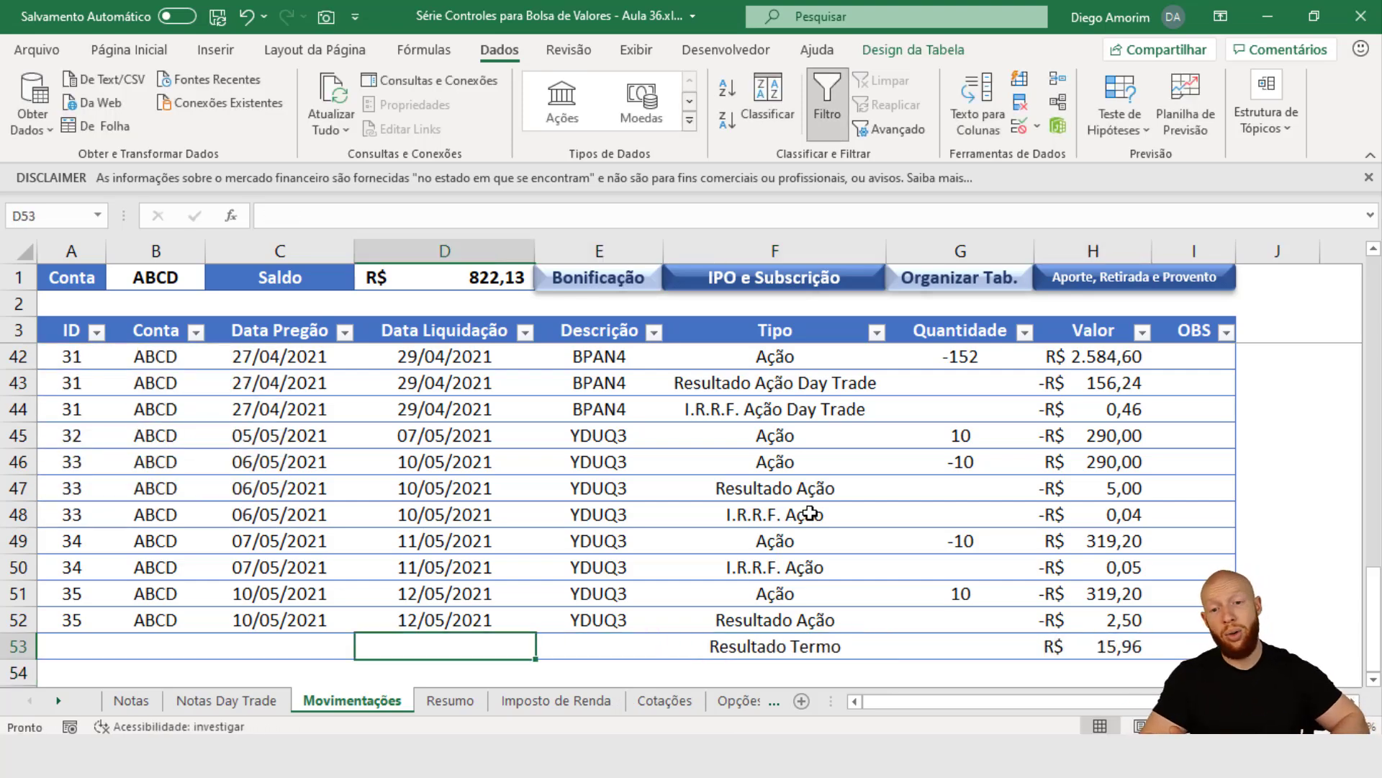
type("1/")
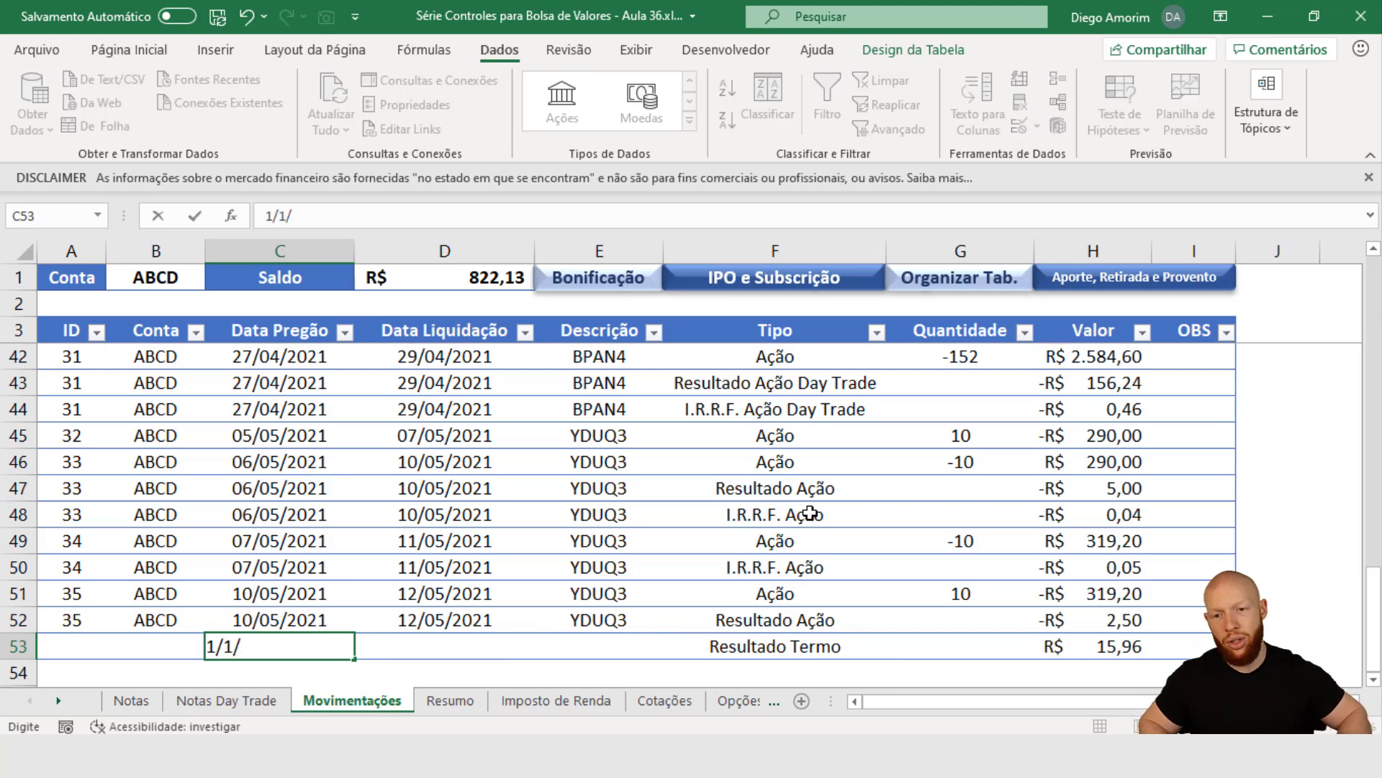
type("01/20")
key("Right")
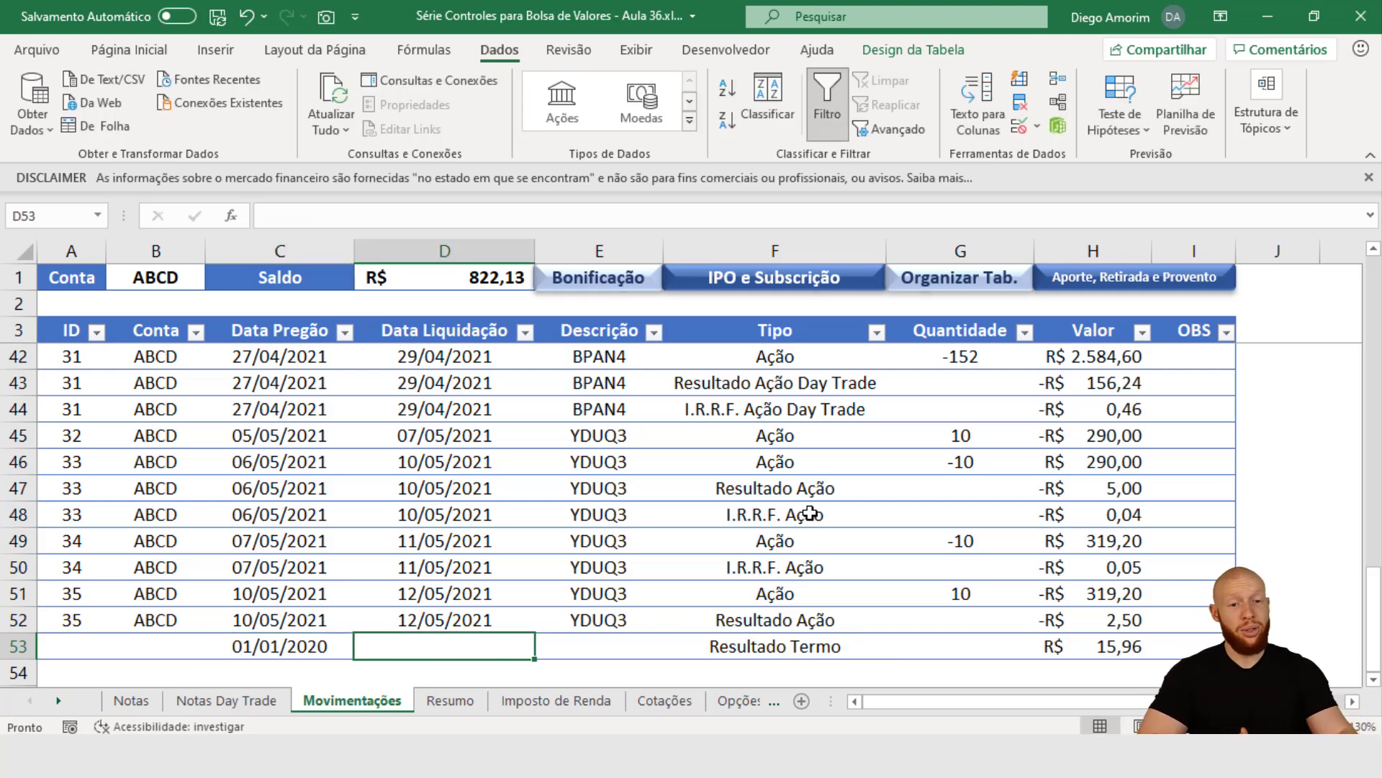
left_click(1080, 641)
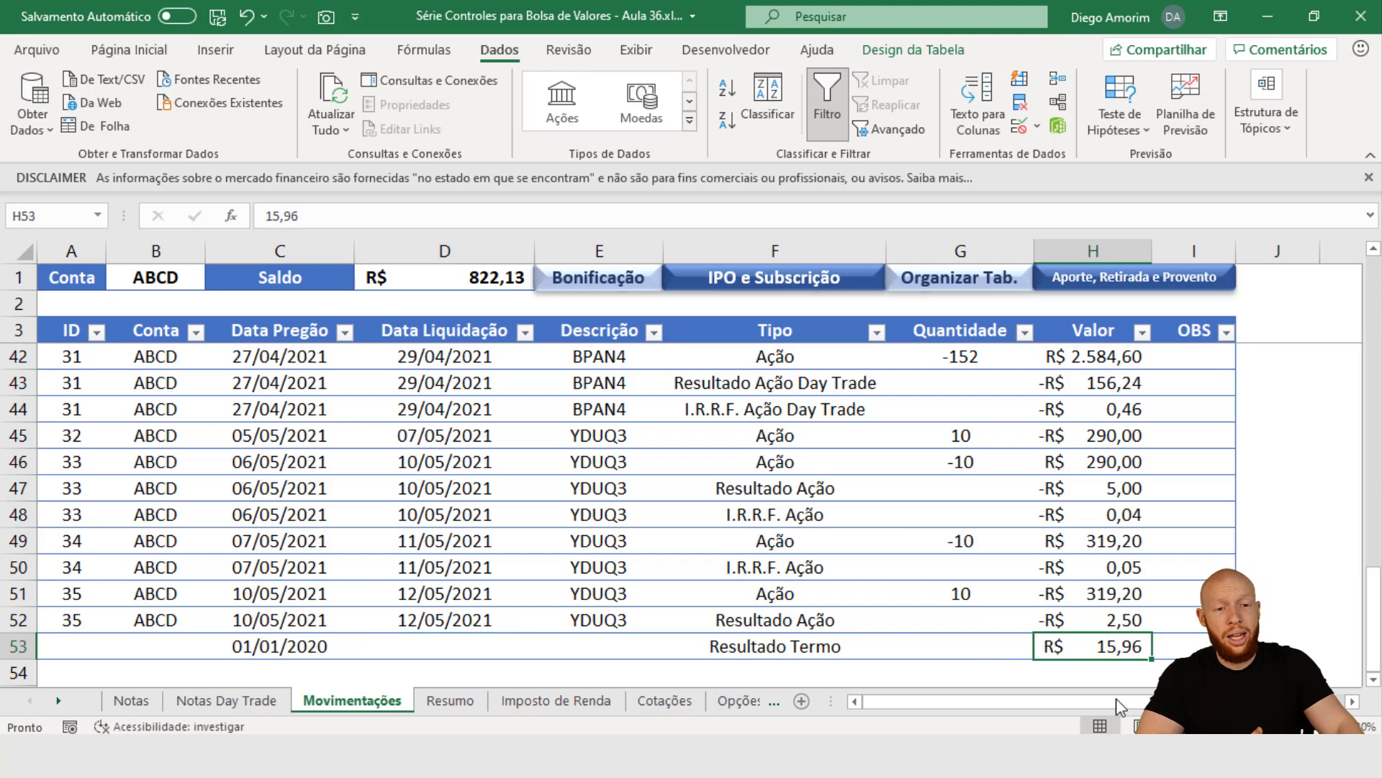
- Check the January 2020 result in the Lucro Futuro, Termo e Opções column on the Imposto de Renda sheet
left_click(568, 700)
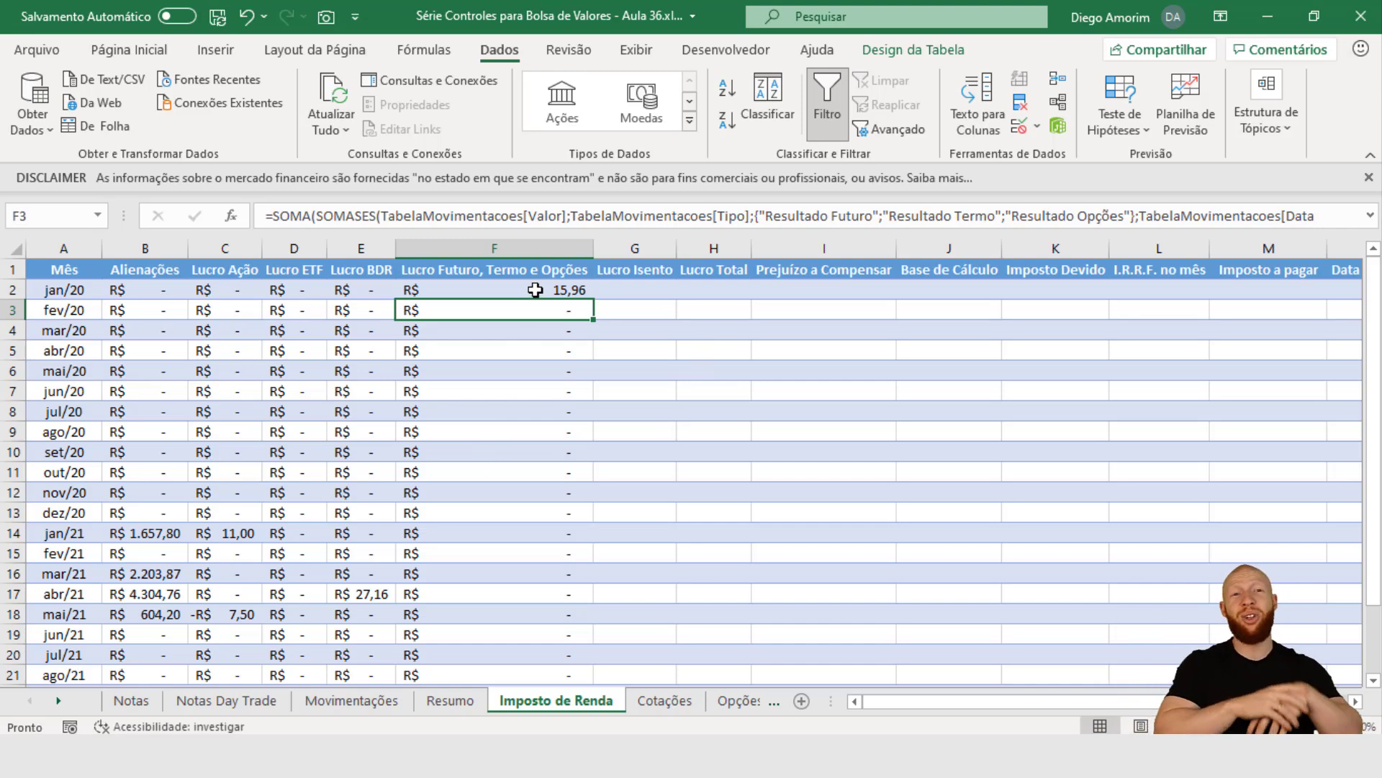
left_click(449, 240)
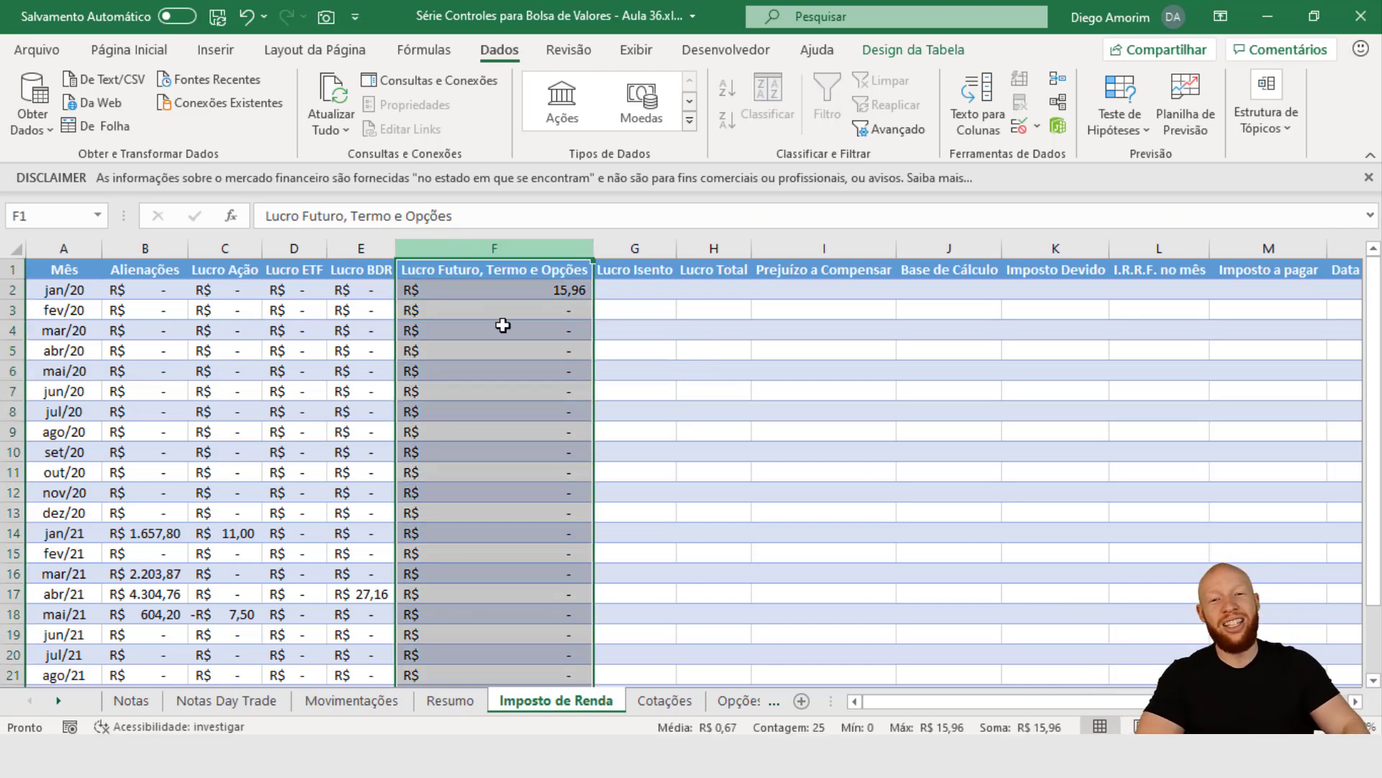
left_click(497, 291)
left_click_drag(520, 246, 295, 241)
left_click(511, 350)
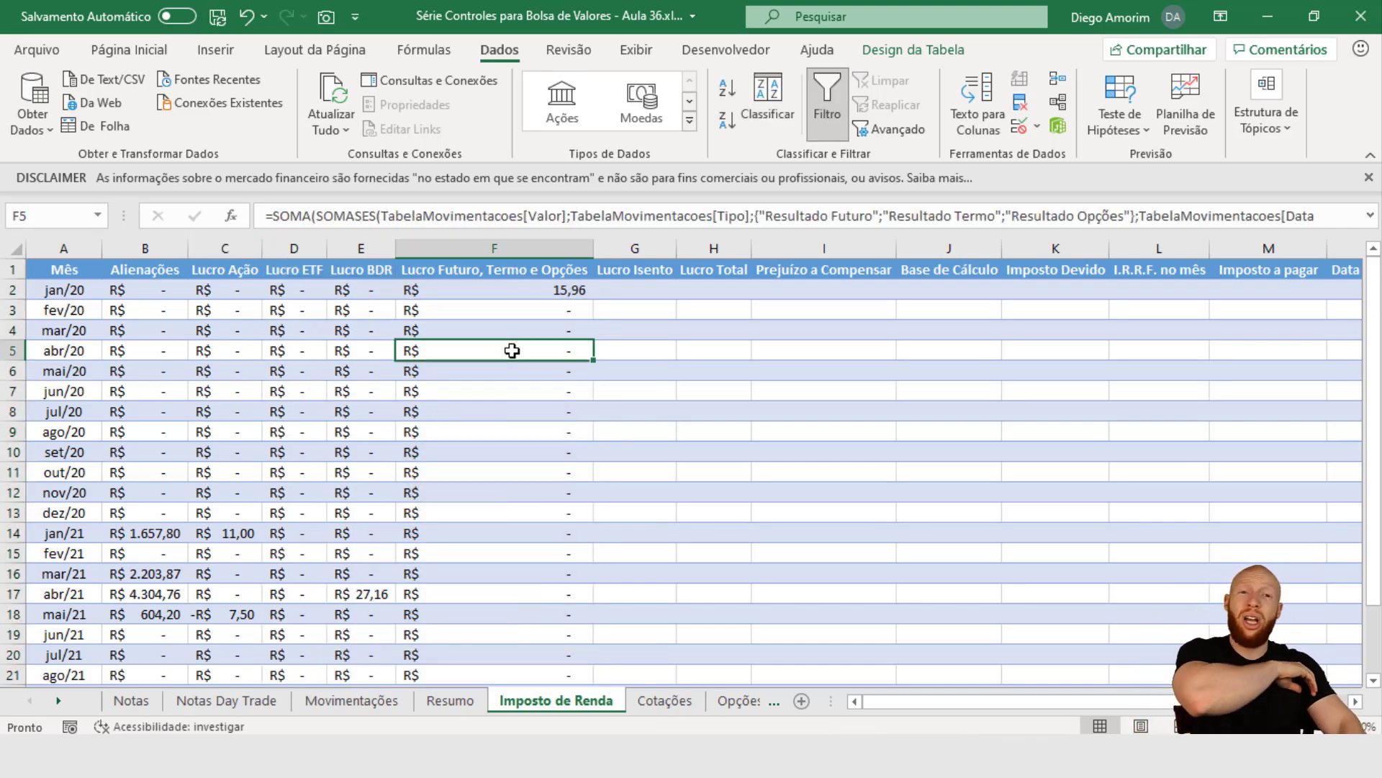
- Delete the test row 53 from the Movimentações sheet and recheck the profit column on Imposto de Renda
left_click(296, 699)
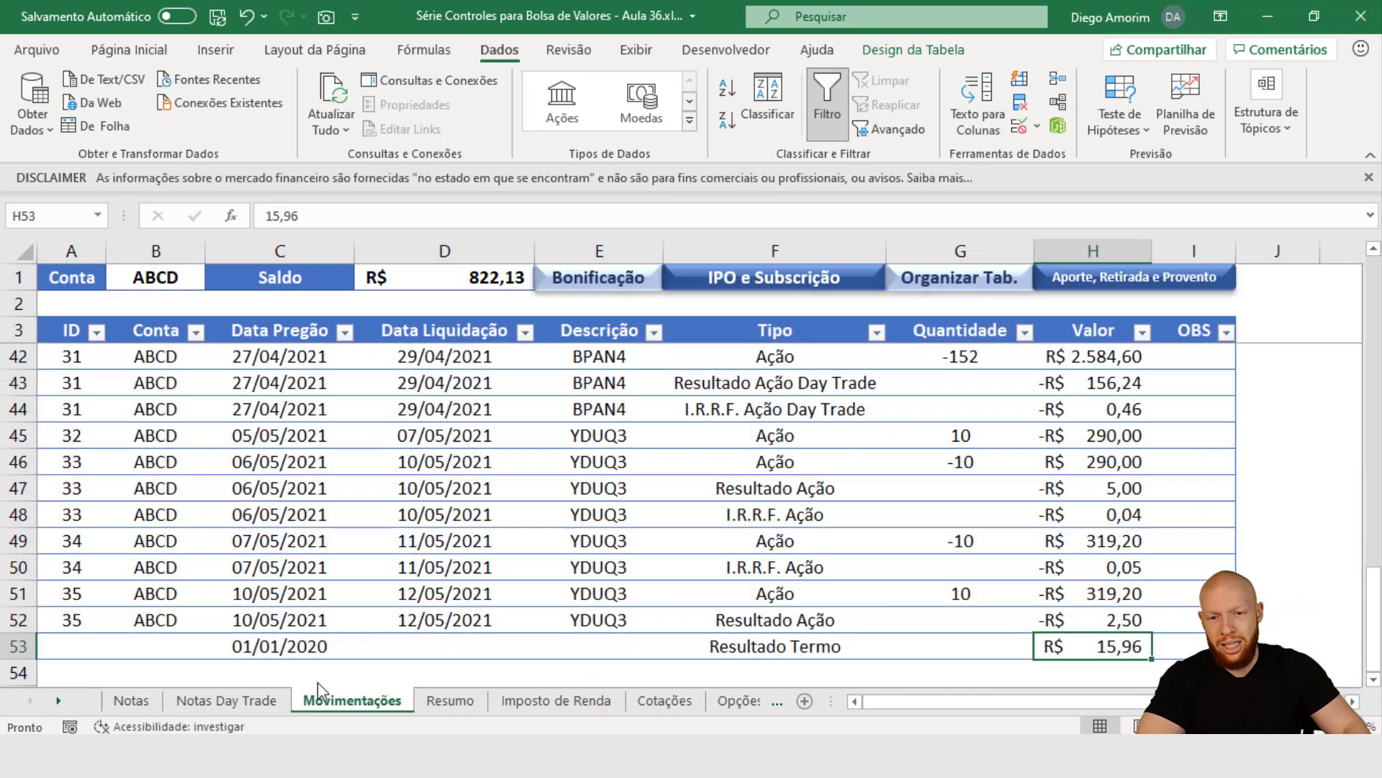
left_click(7, 652)
key("ctrl+minus")
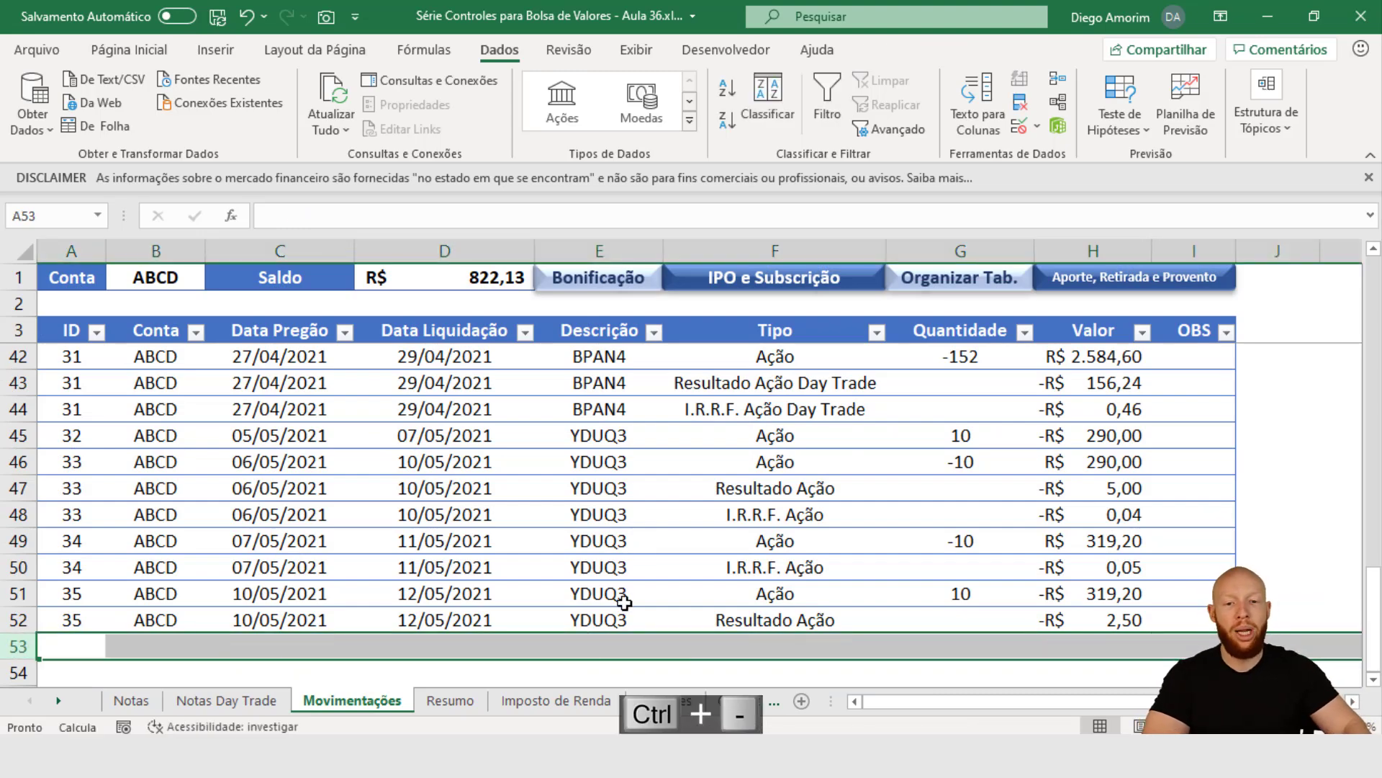
left_click(556, 700)
left_click(545, 331)
left_click(544, 306)
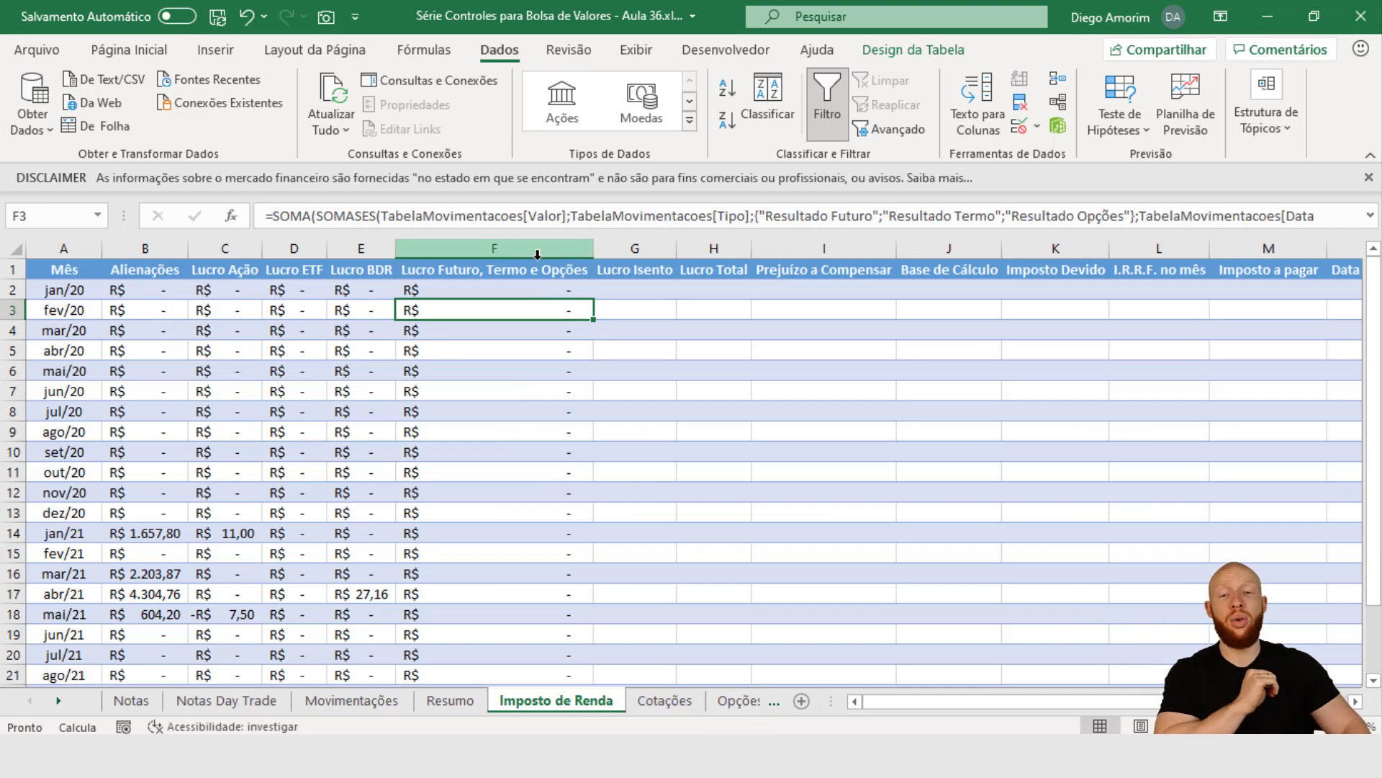
left_click(626, 288)
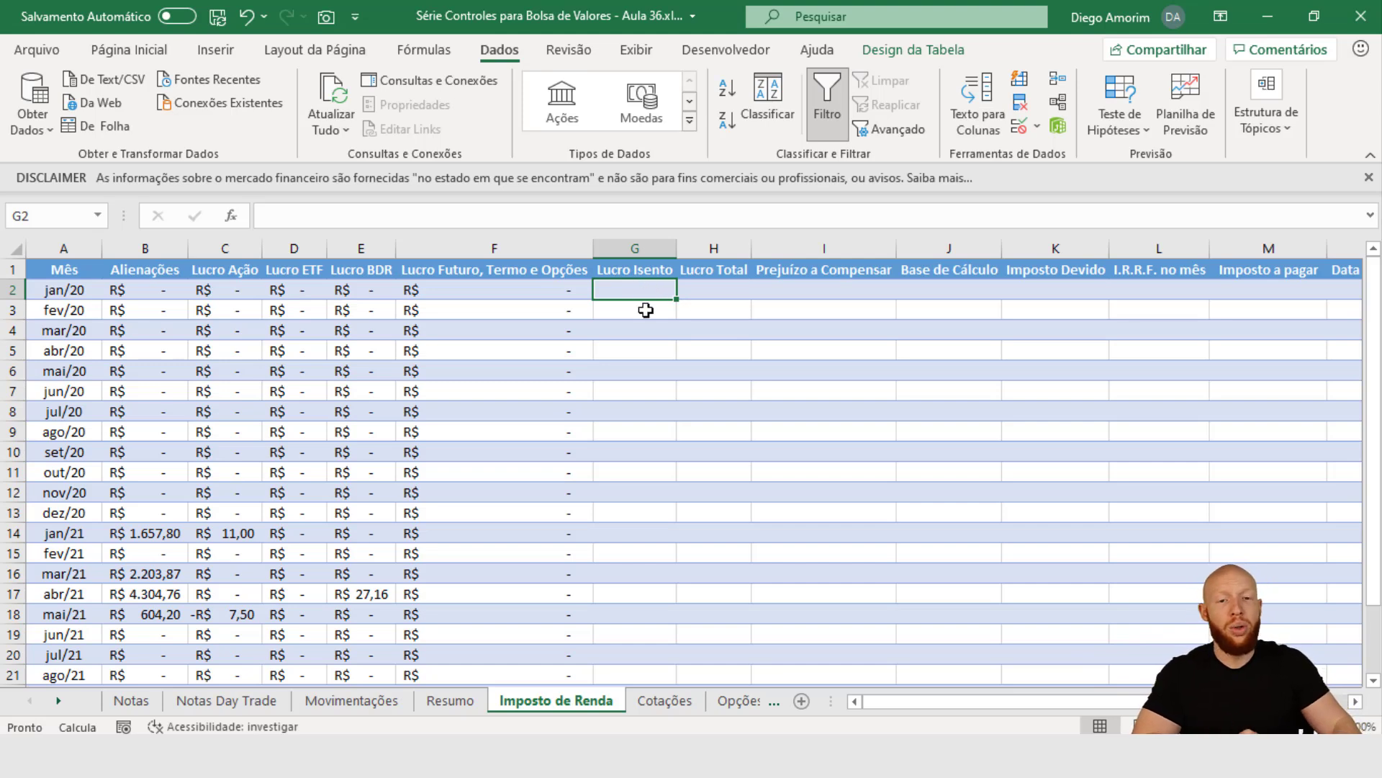
left_click(713, 287)
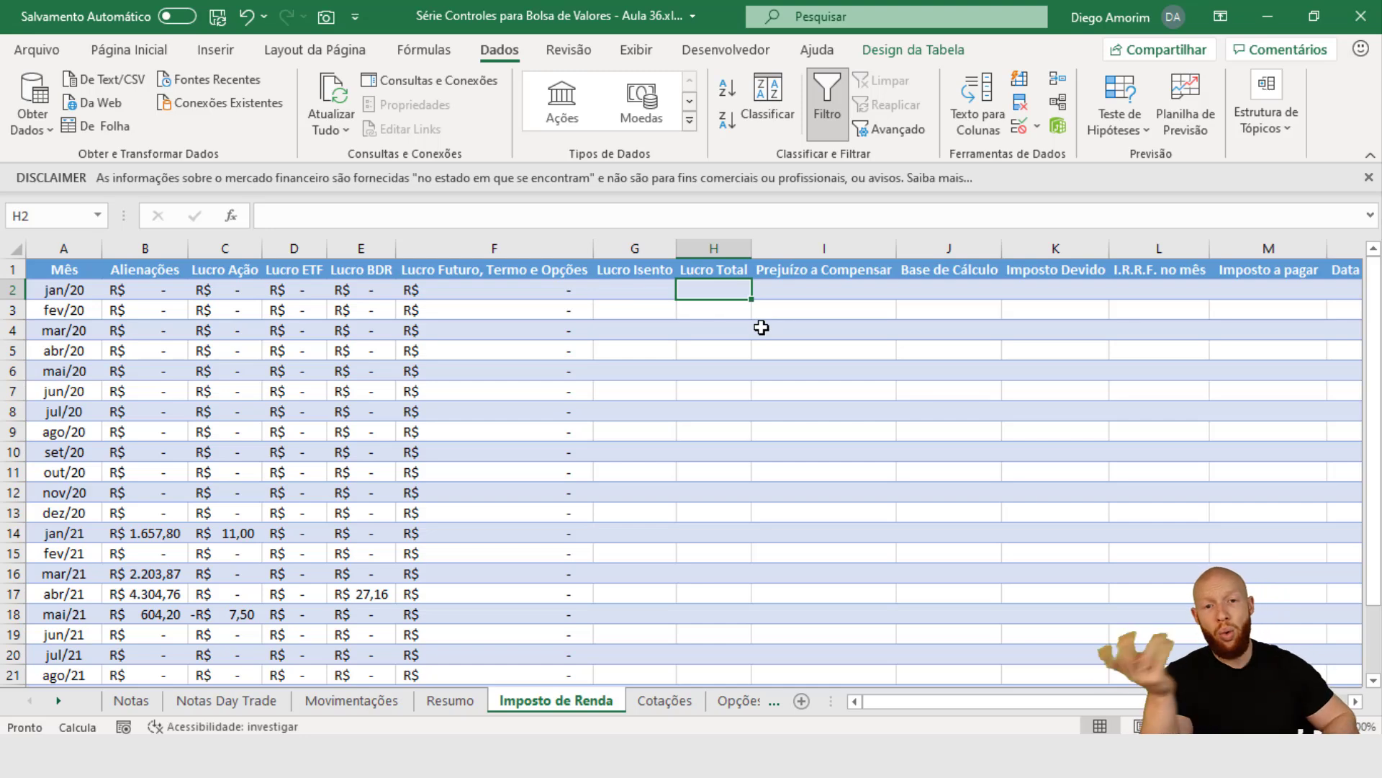
key("Left")
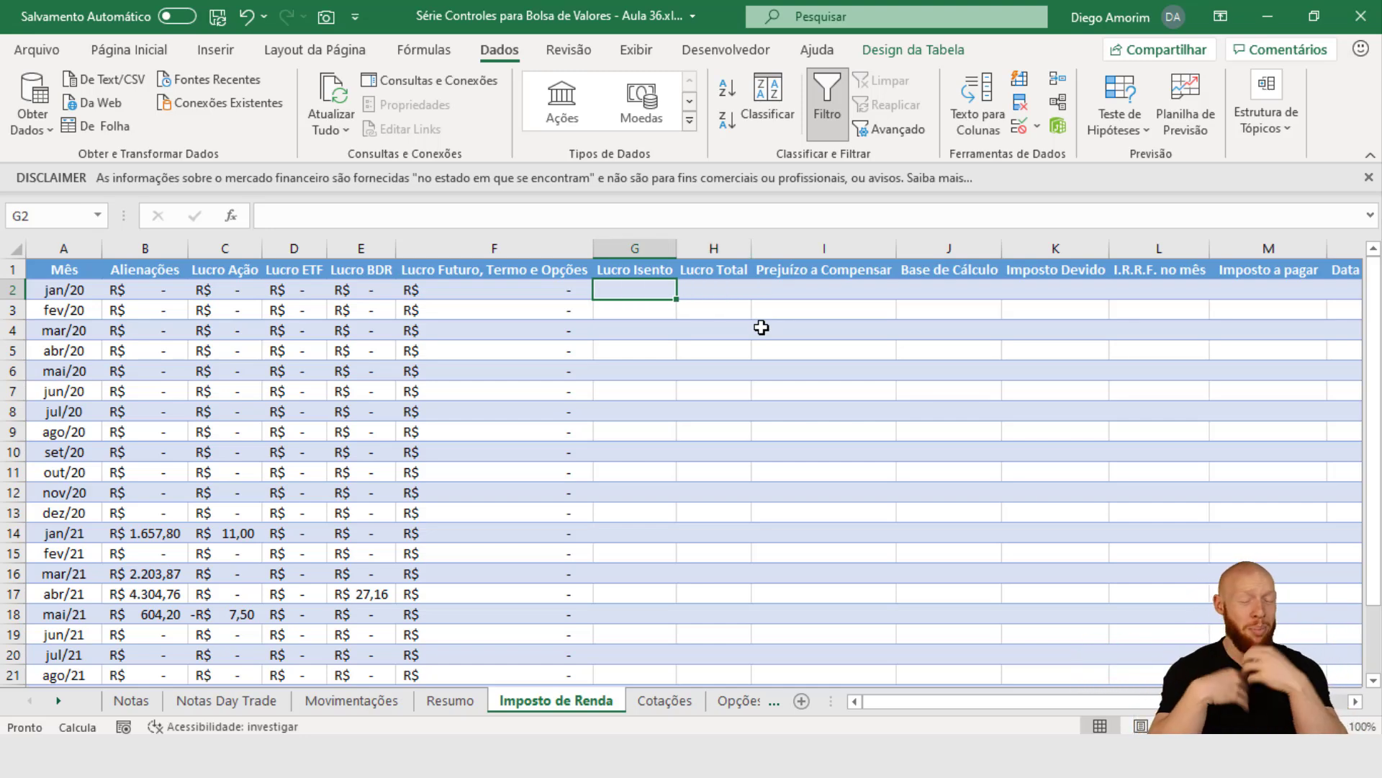
left_click_drag(141, 248, 137, 350)
left_click(650, 289)
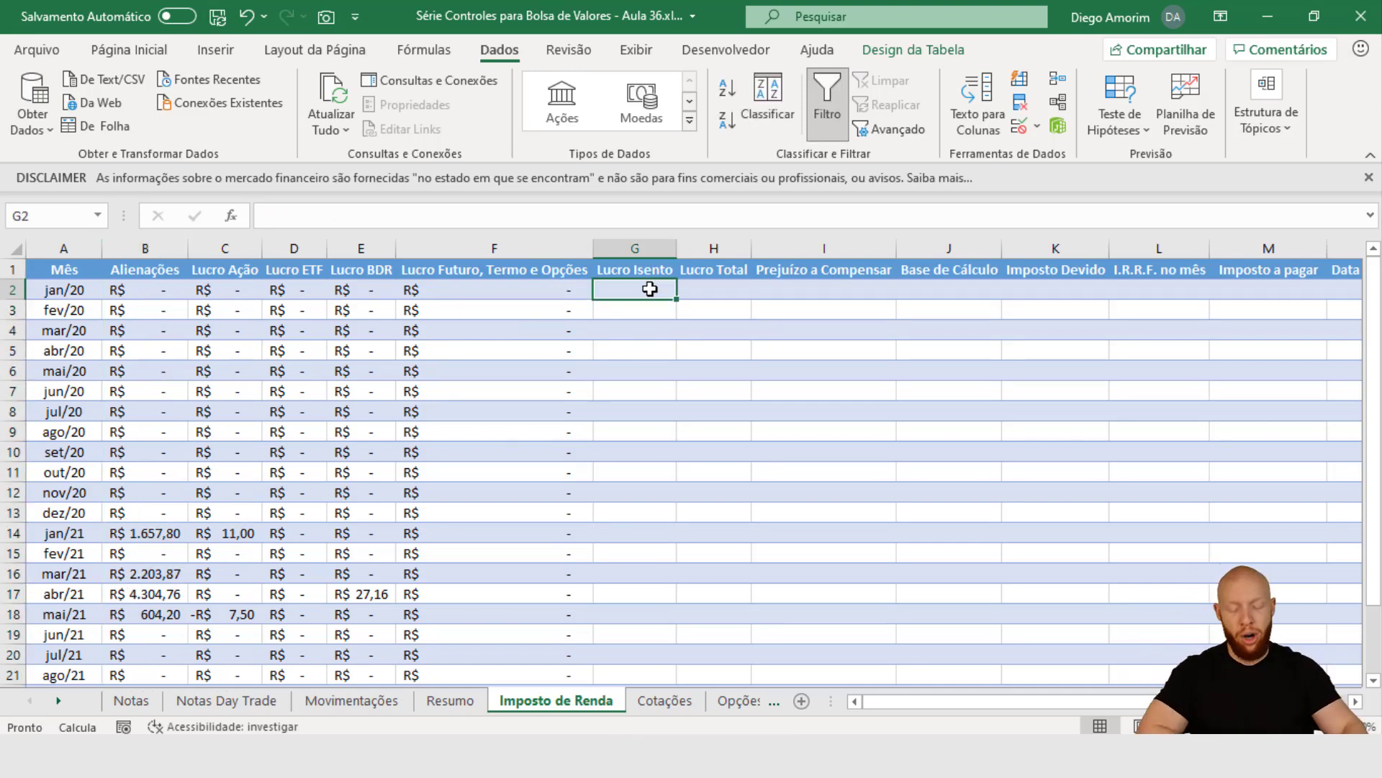
type("=SE(")
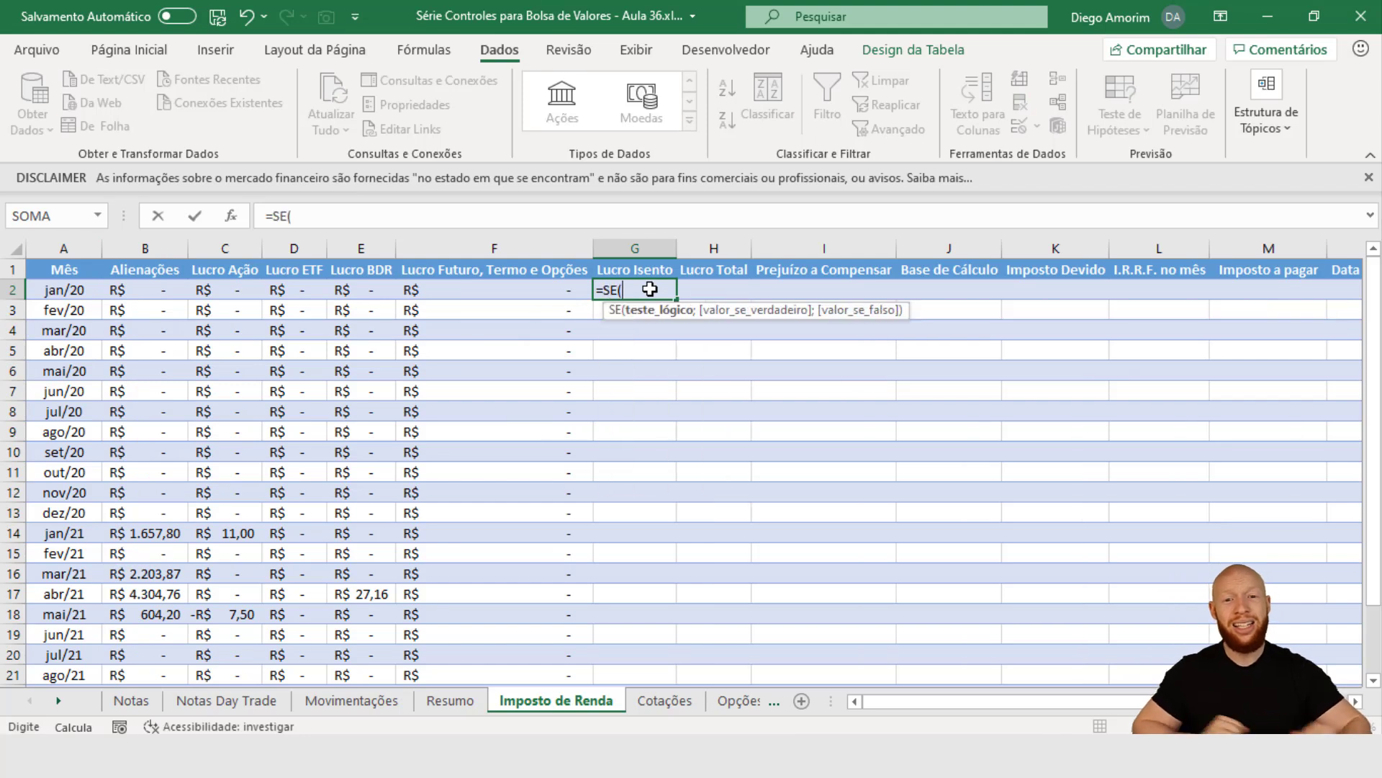
left_click(152, 291)
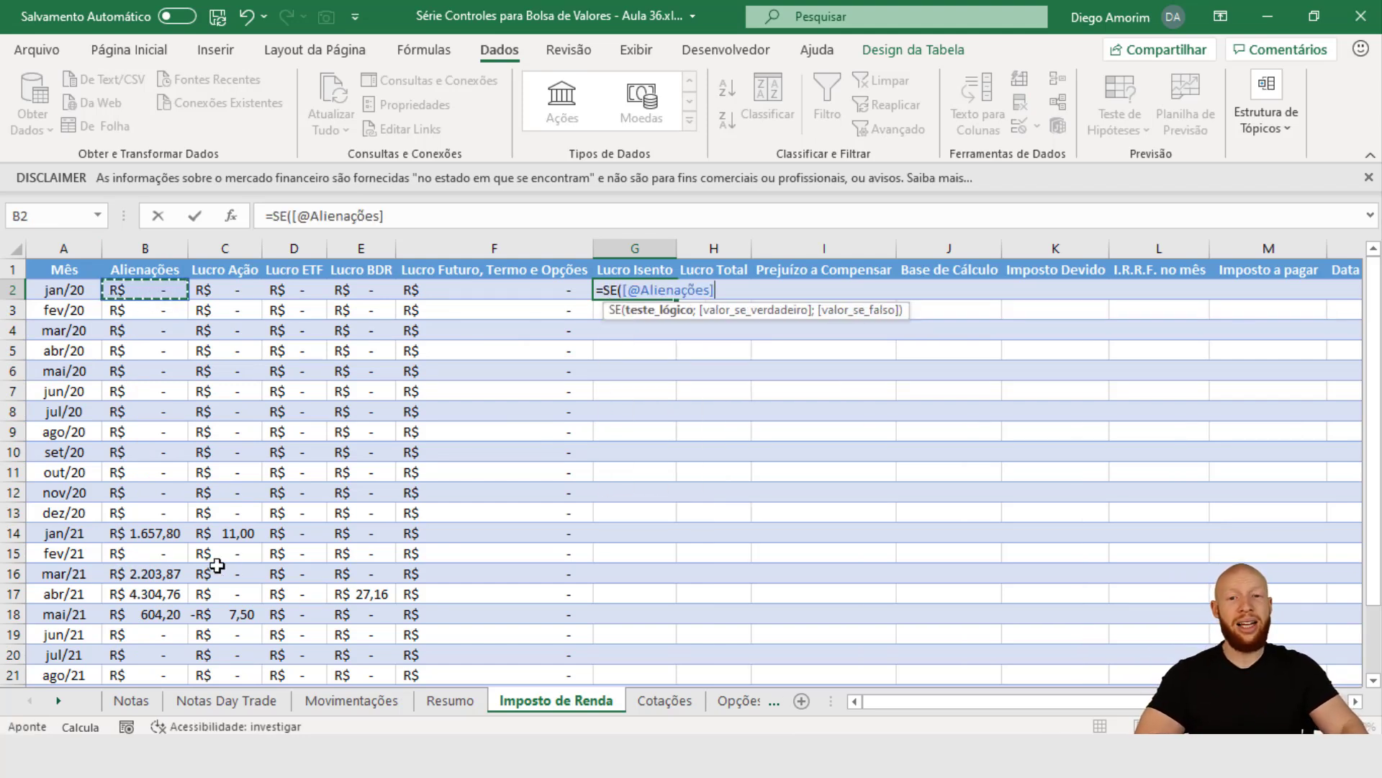
type("<20000;")
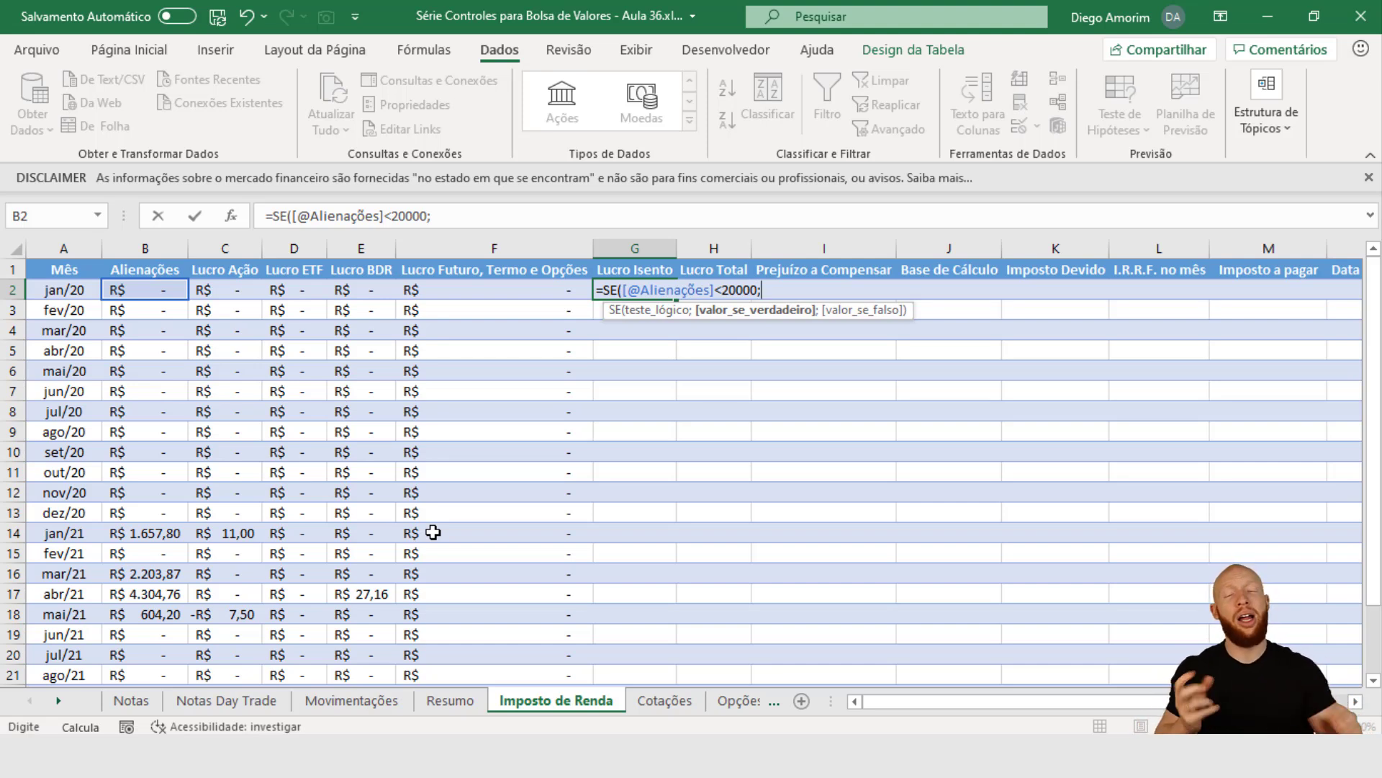
left_click(229, 291)
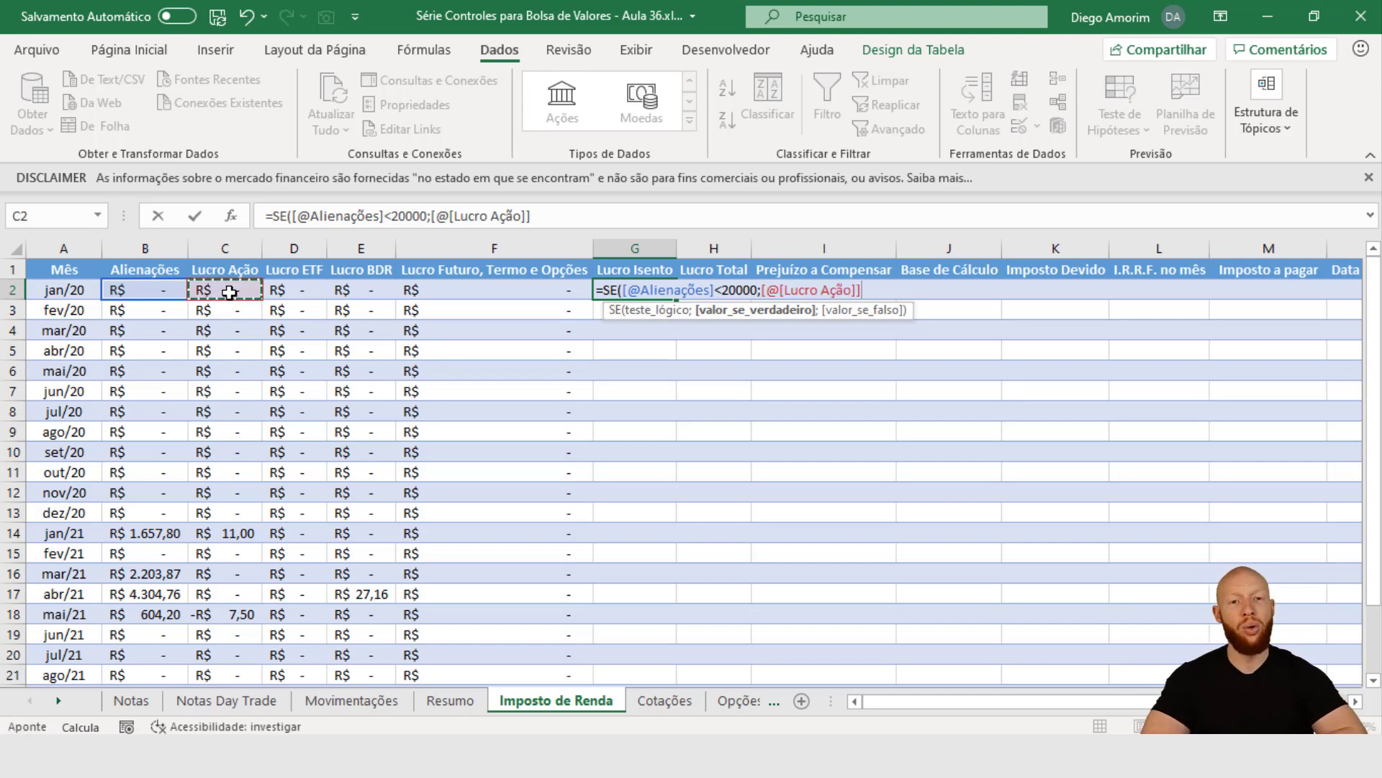
type(";")
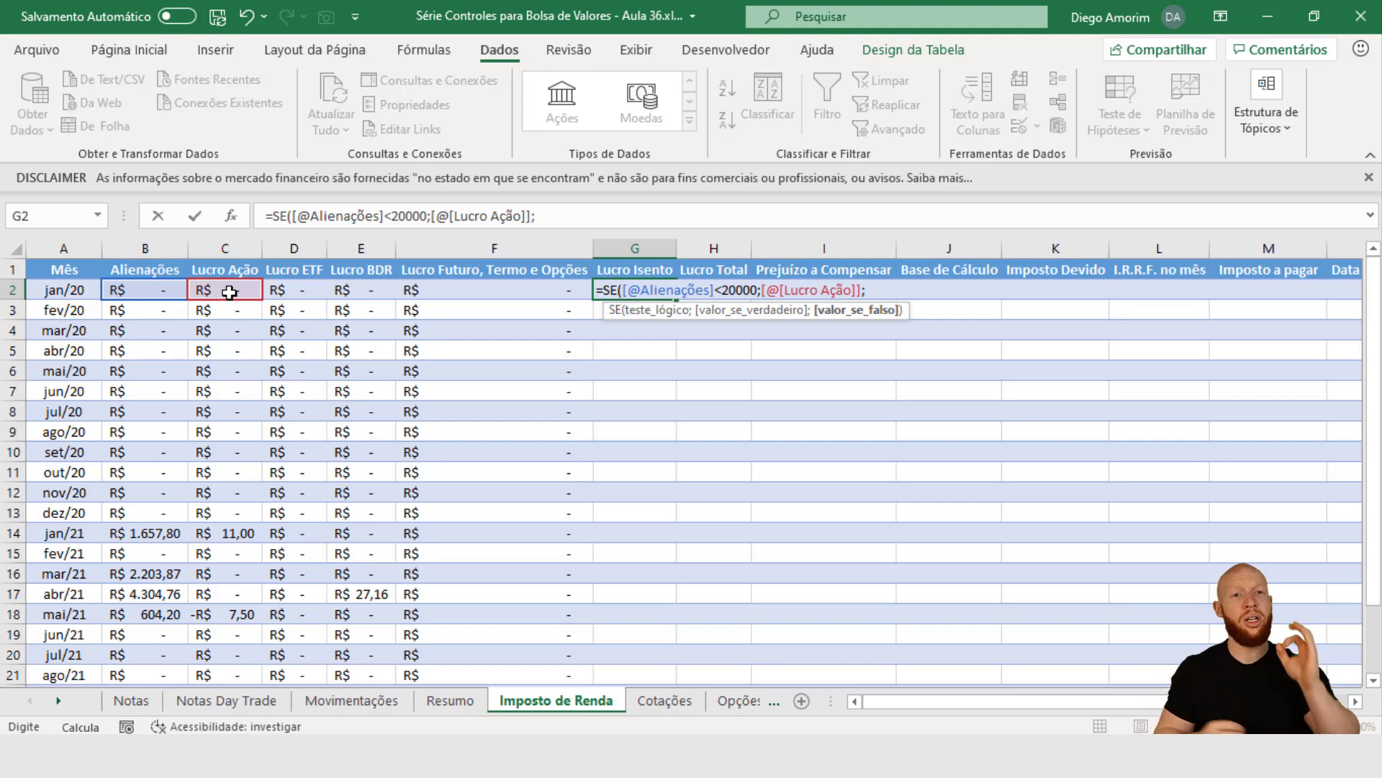
type("0)")
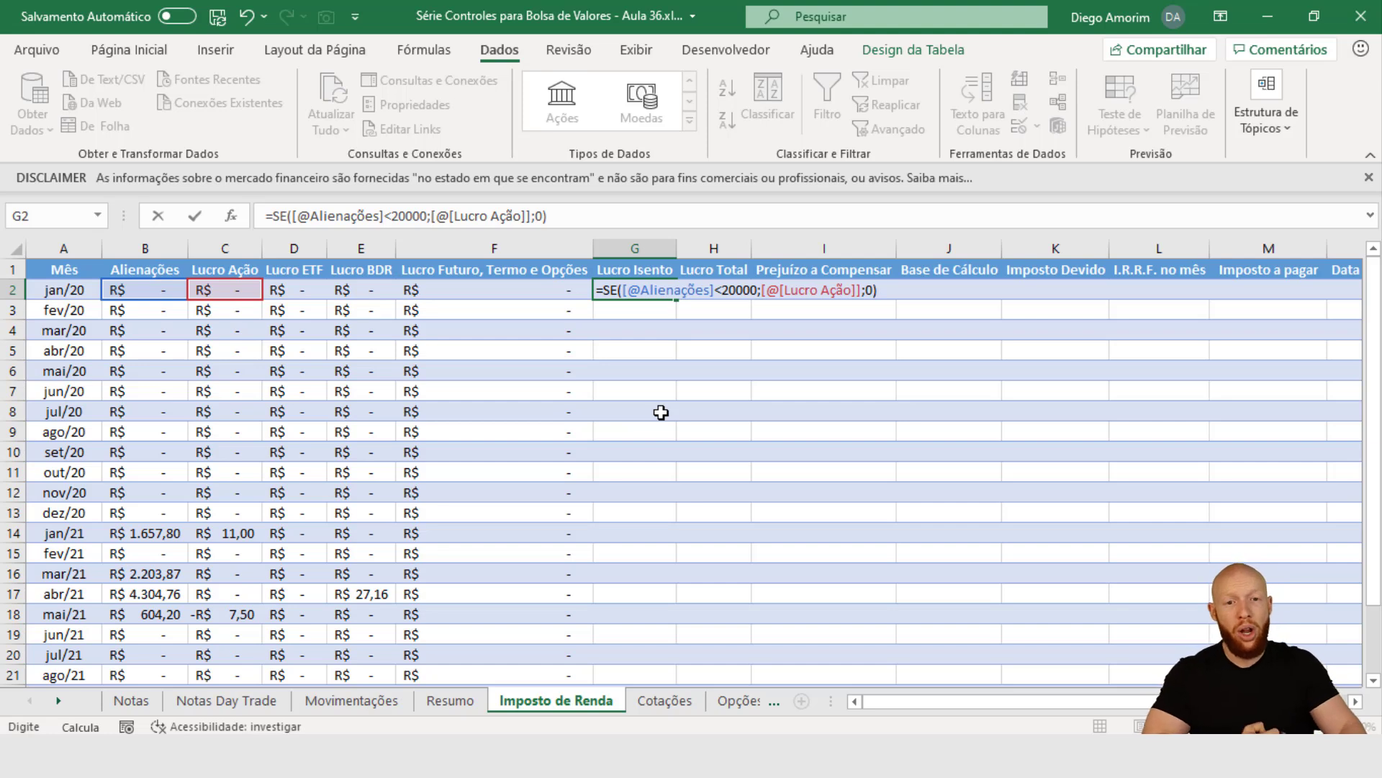
- Replace the Lucro Isento formula's true value with a nested SE([@[Lucro Ação]]>0;[@[Lucro Ação]];0) and commit the formula to the column
left_click_drag(762, 294, 863, 318)
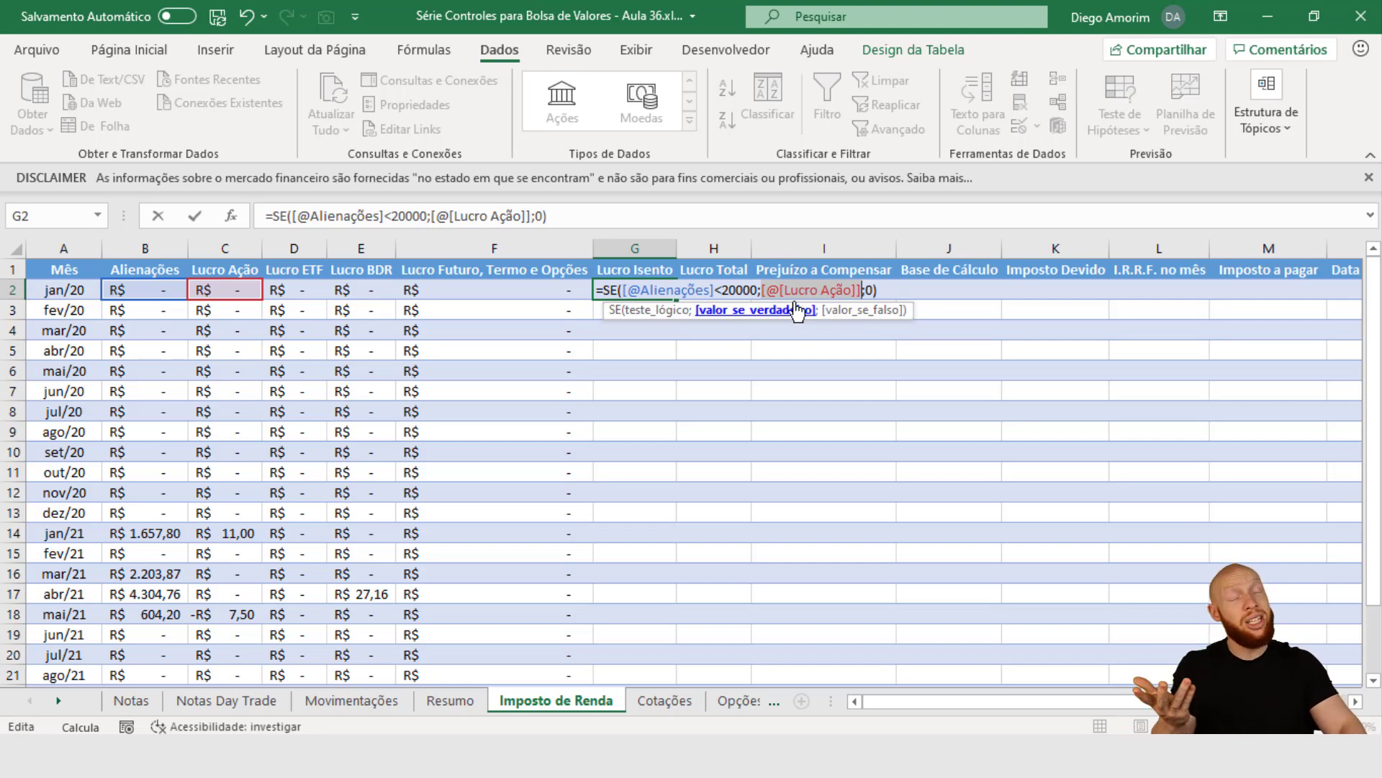
left_click(762, 291)
type("SE(")
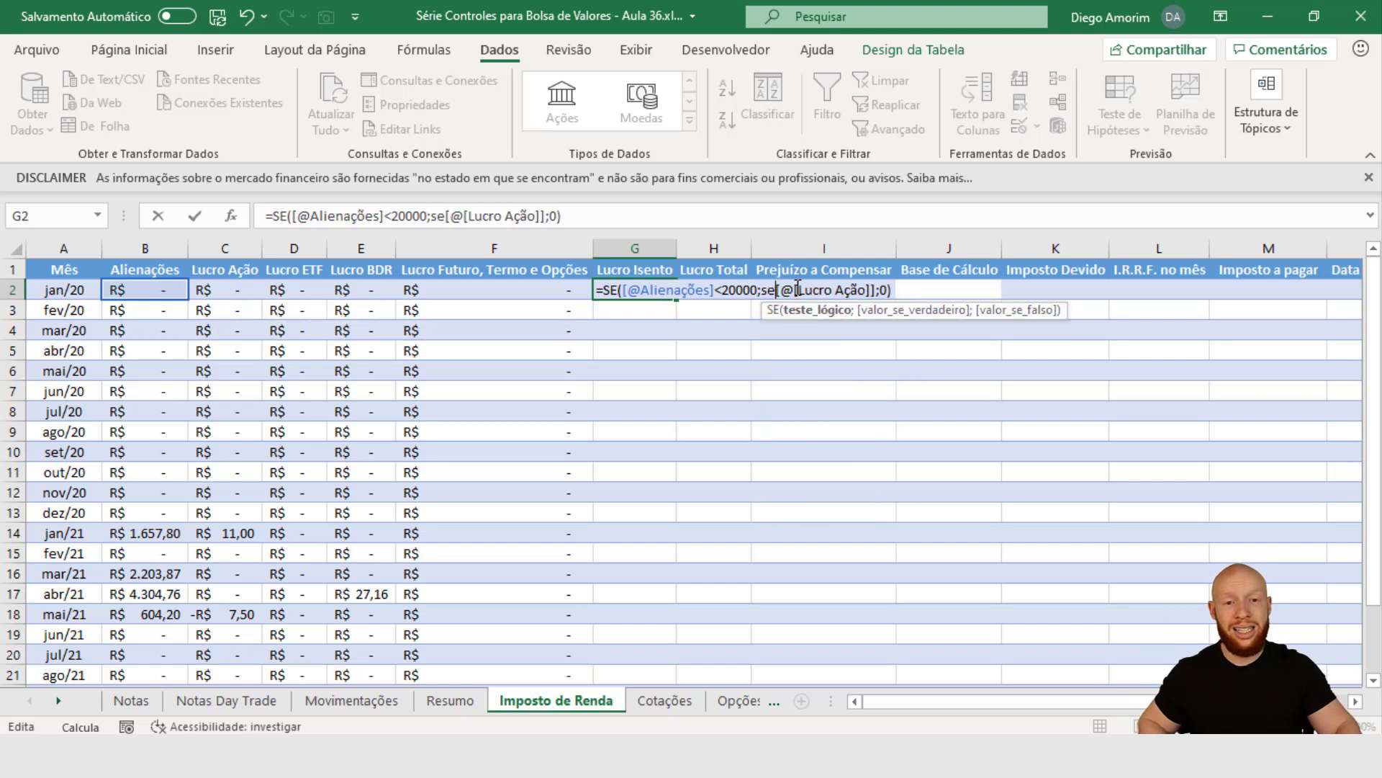
left_click(882, 291)
type(">0;")
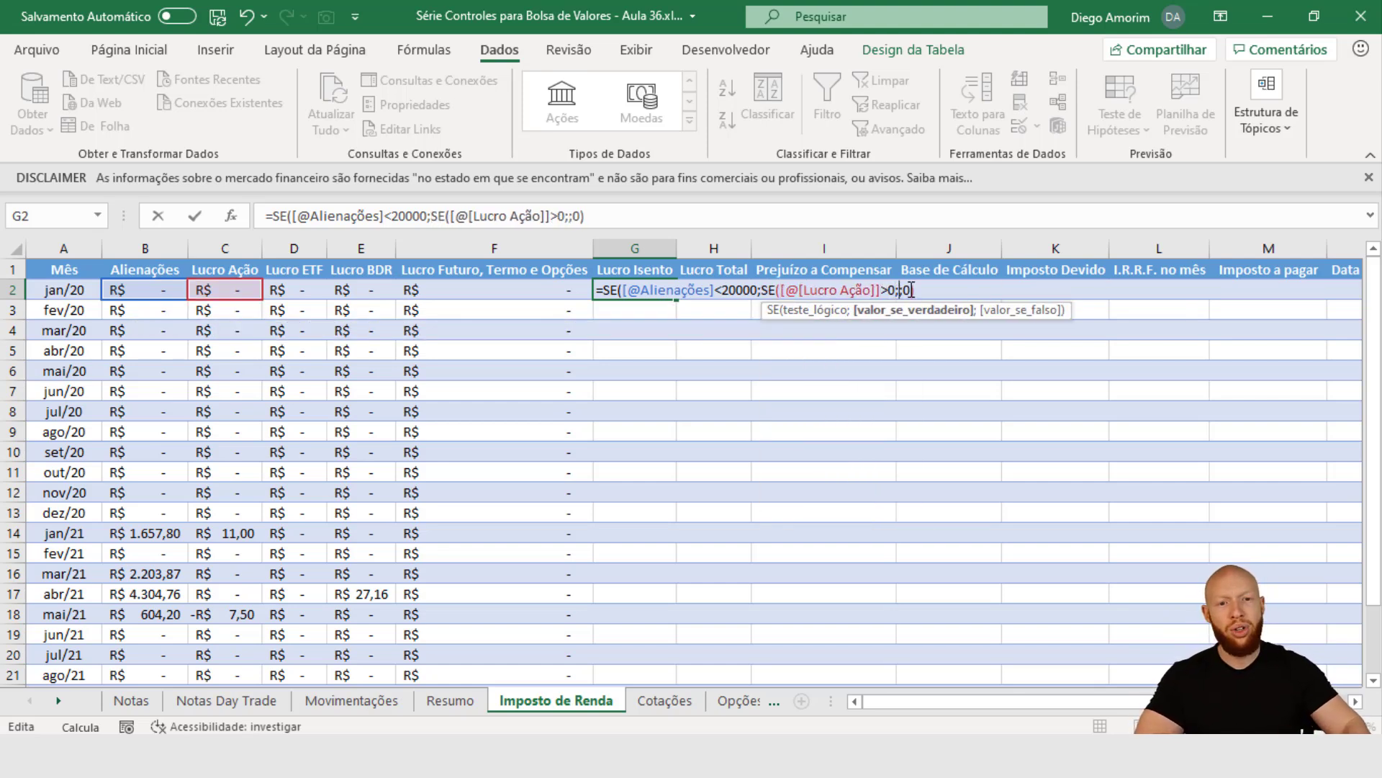
left_click(235, 293)
type(";0")
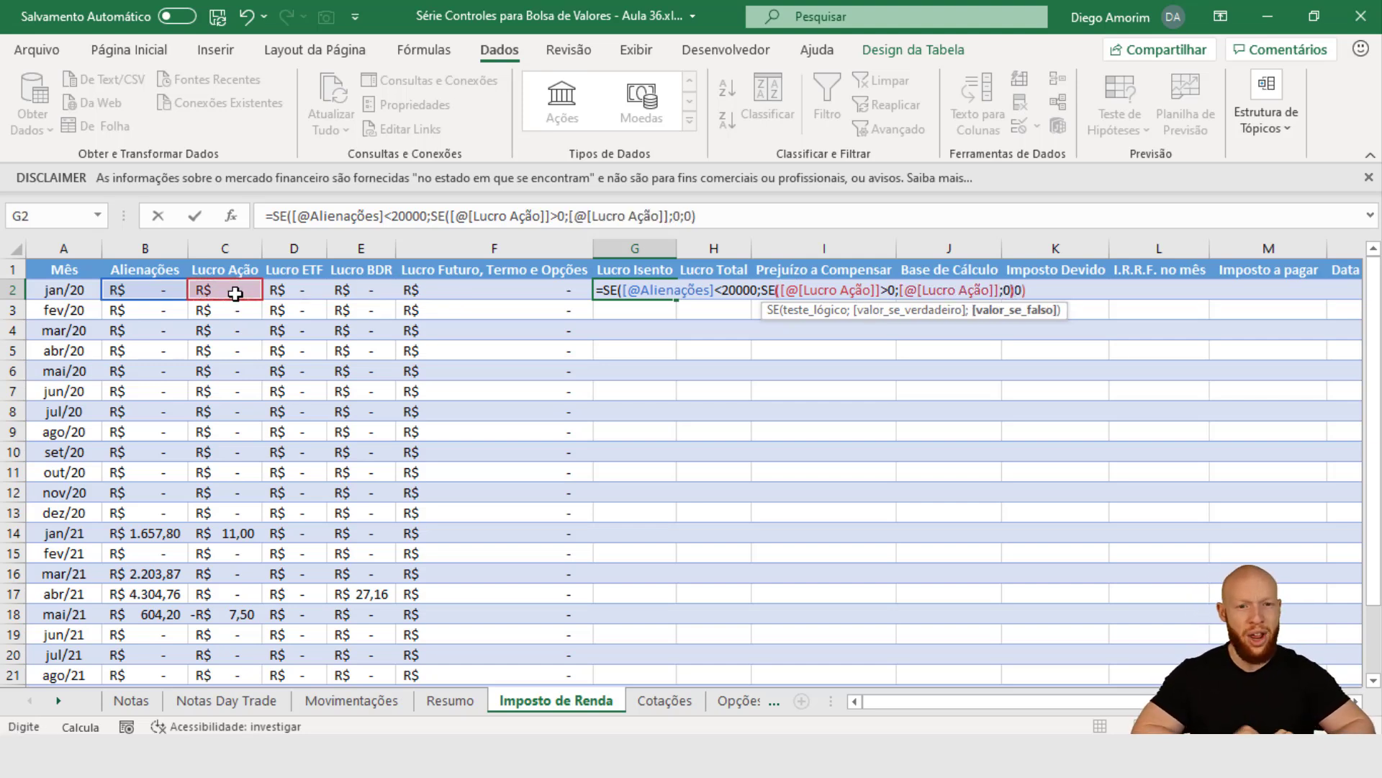
type(")")
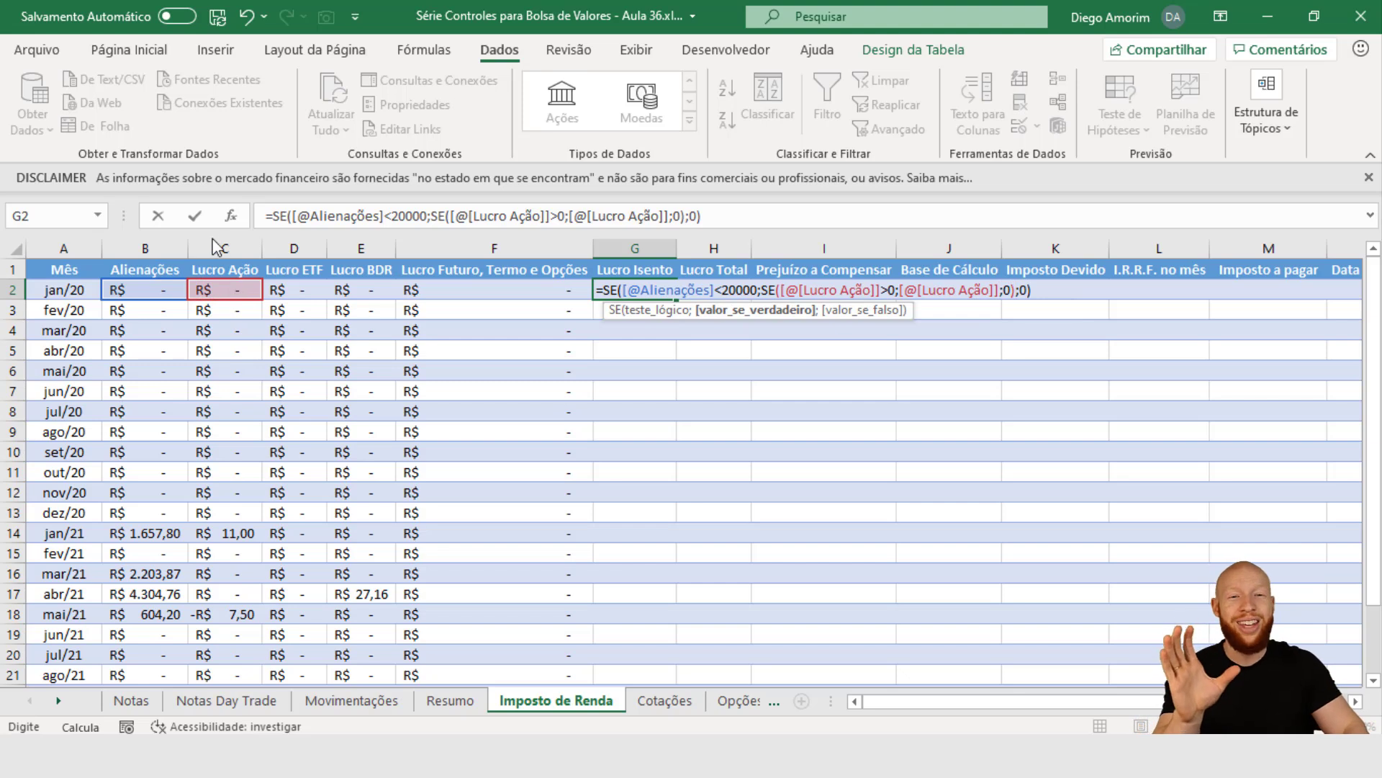
left_click(761, 292)
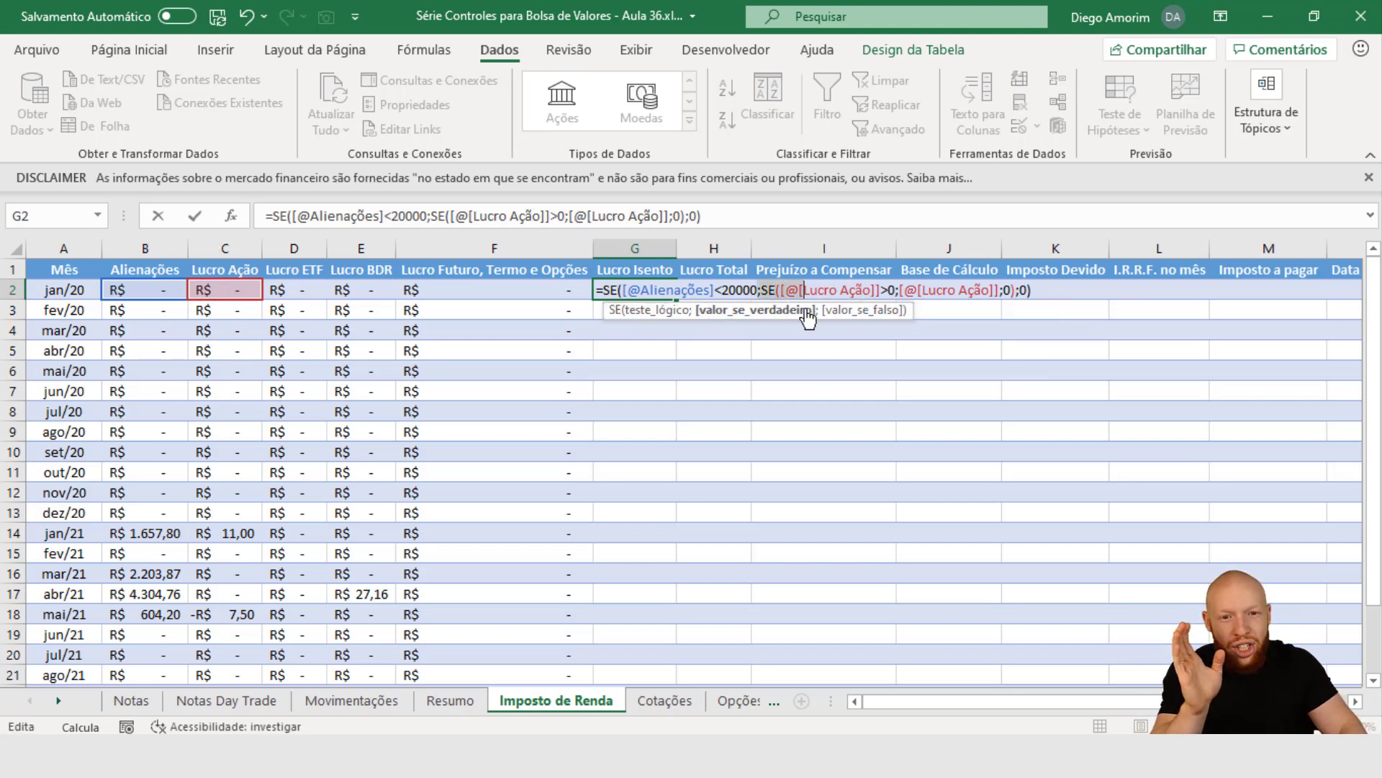
left_click_drag(782, 295, 1014, 344)
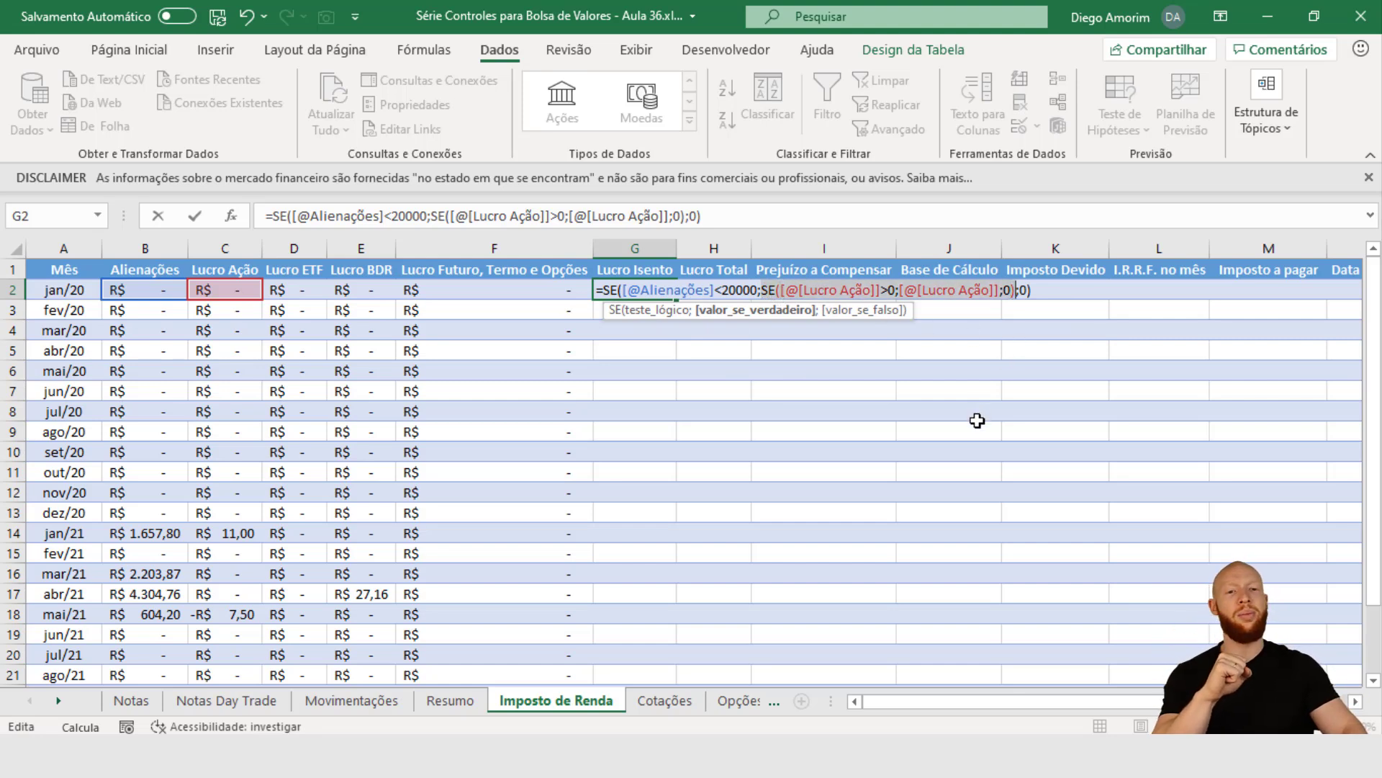
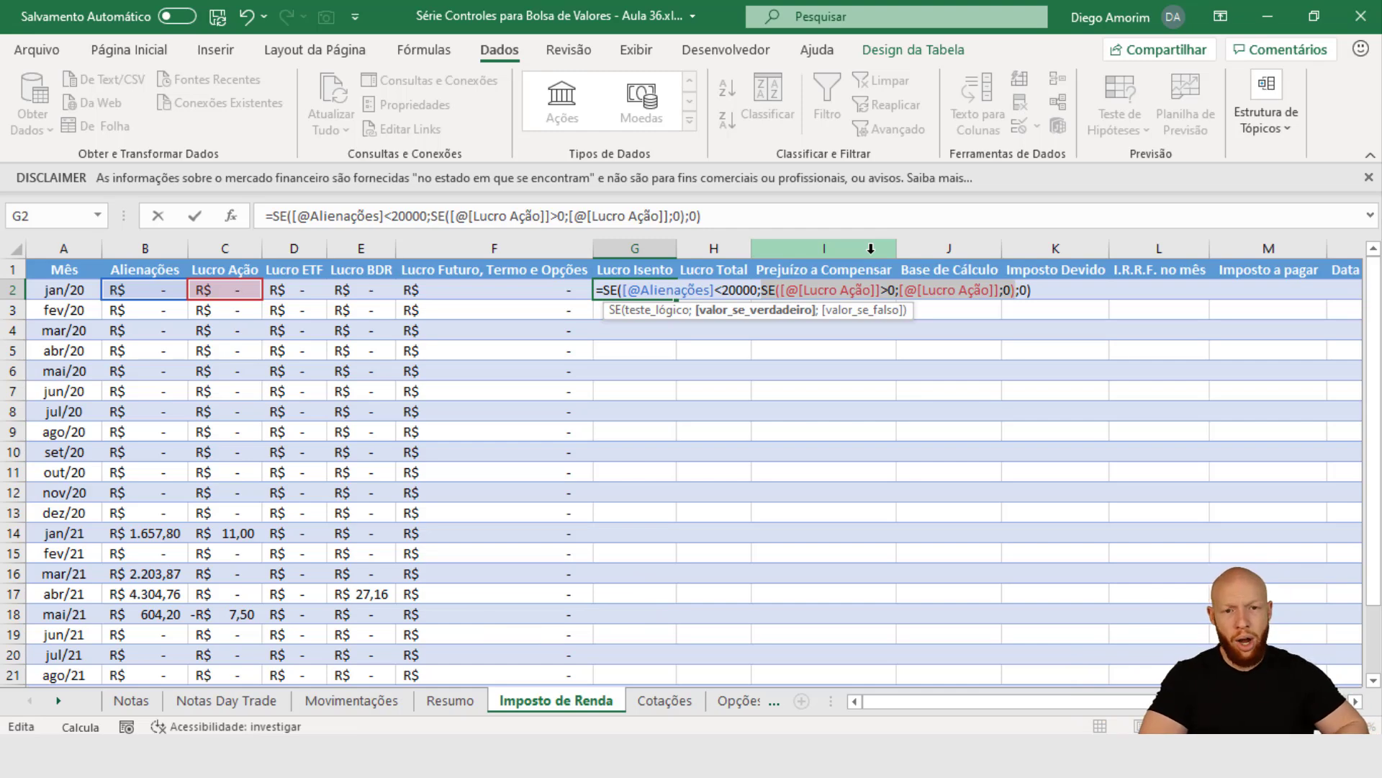
key("Return")
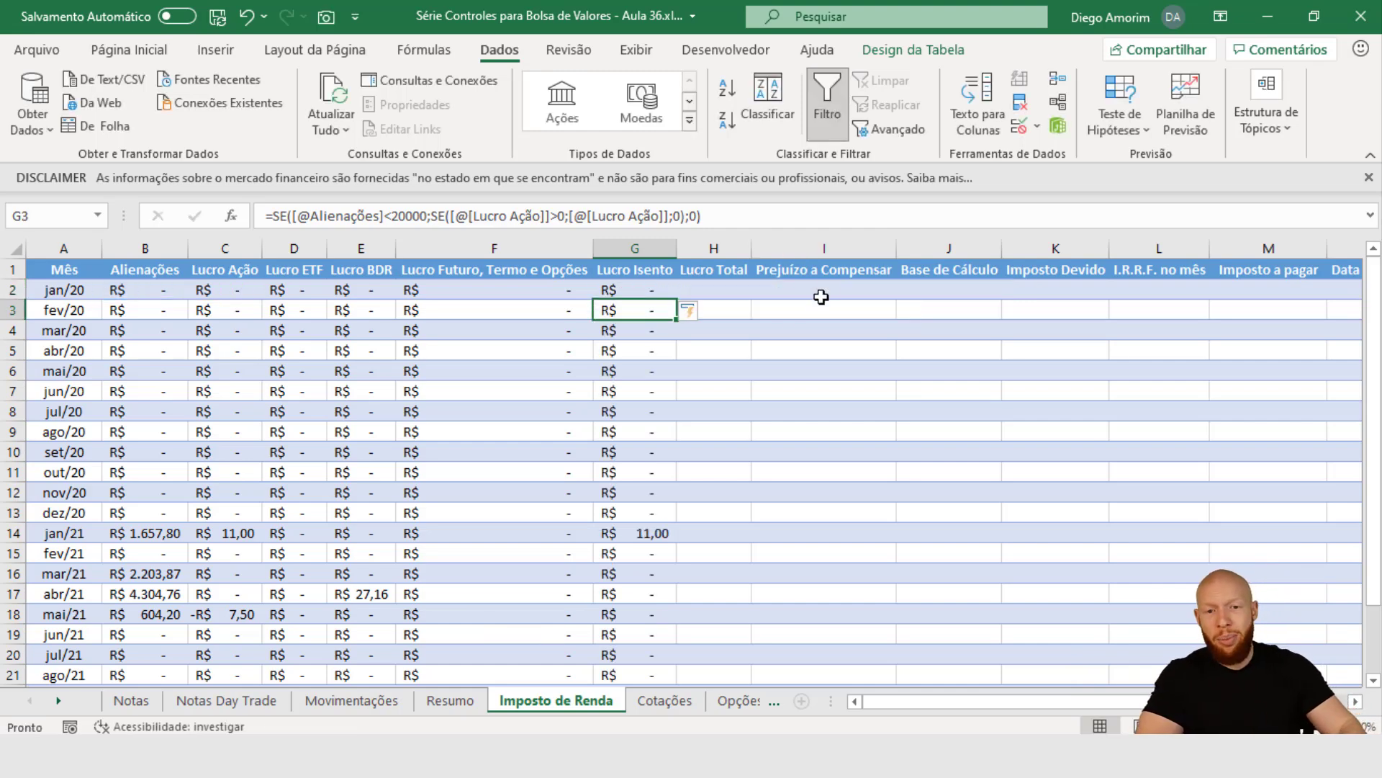
- Check the January 2021 Lucro Isento result against that month's Lucro Ação and Alienações values
scroll(713, 375, "down", 1)
left_click(622, 467)
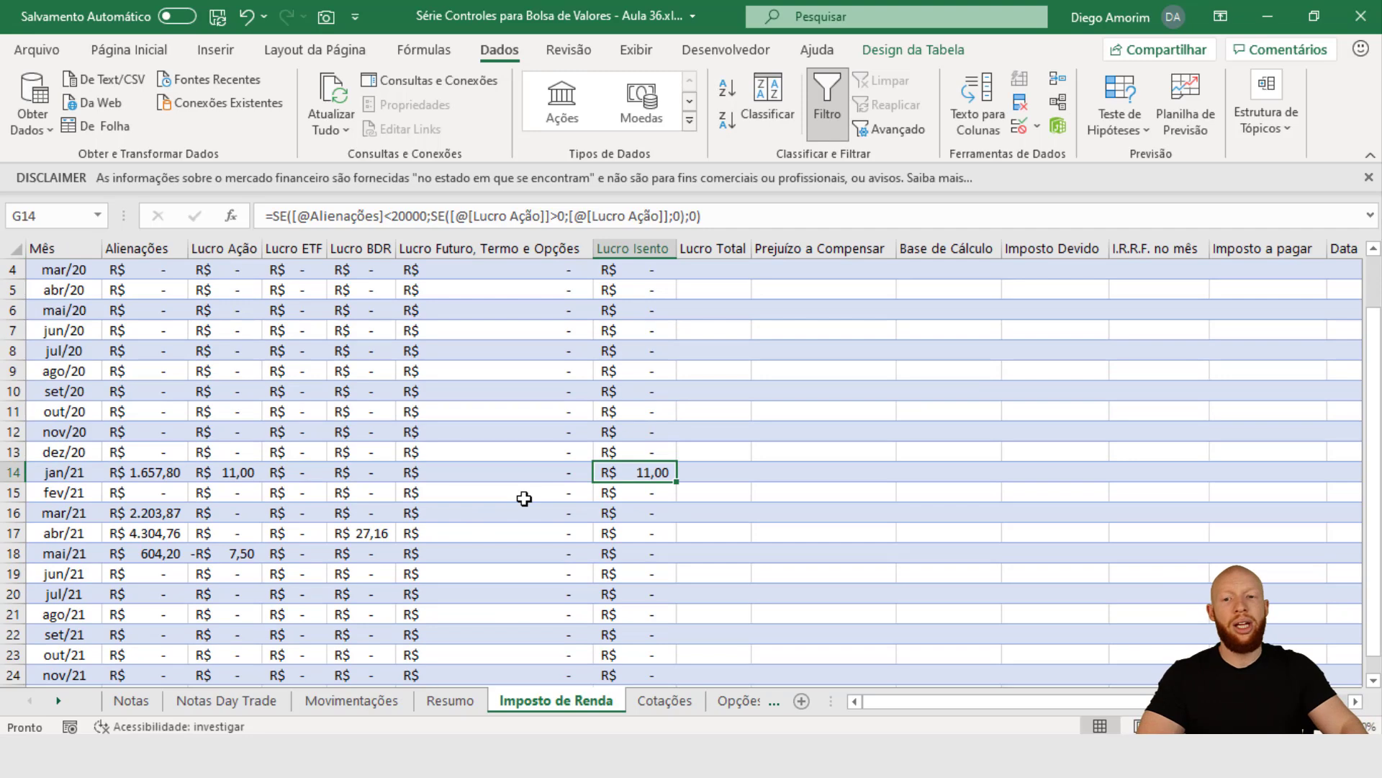
scroll(524, 497, "up", 1)
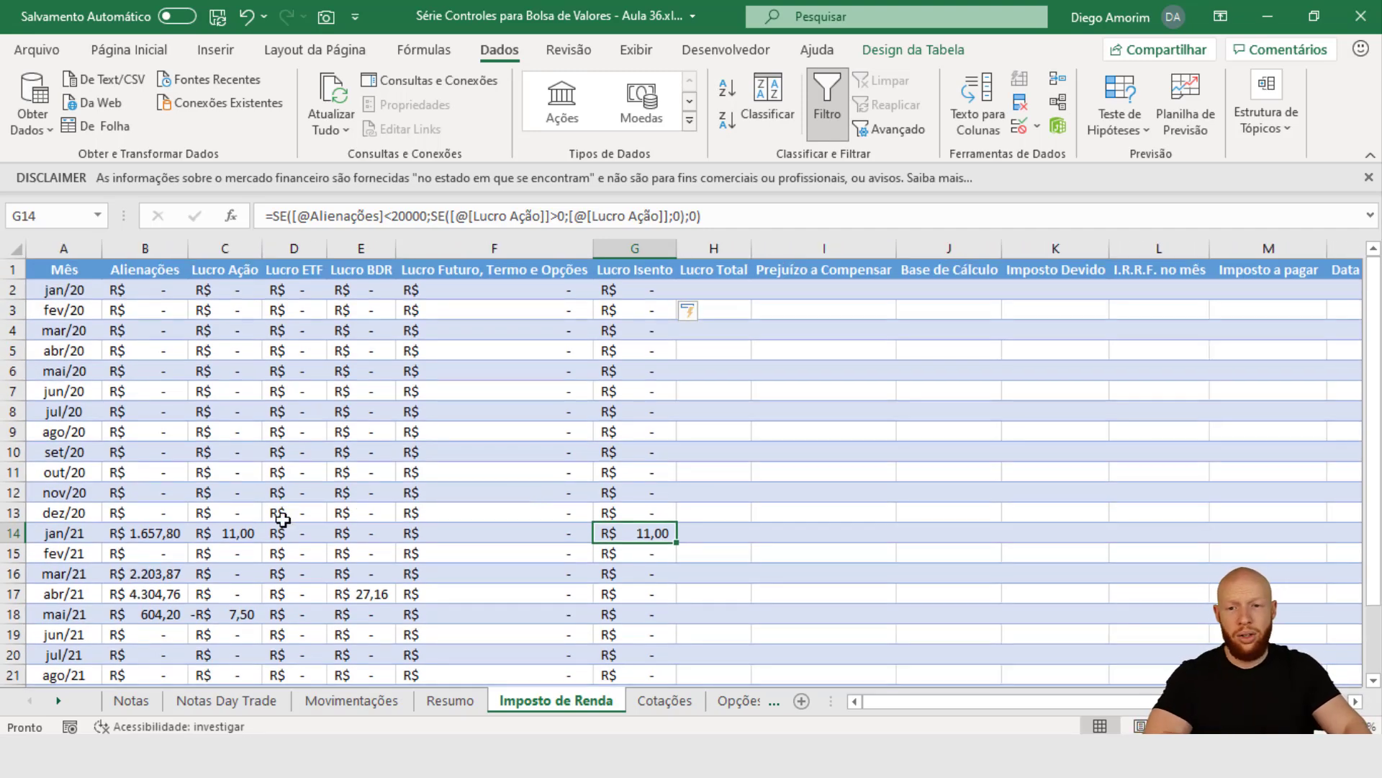
left_click(245, 532)
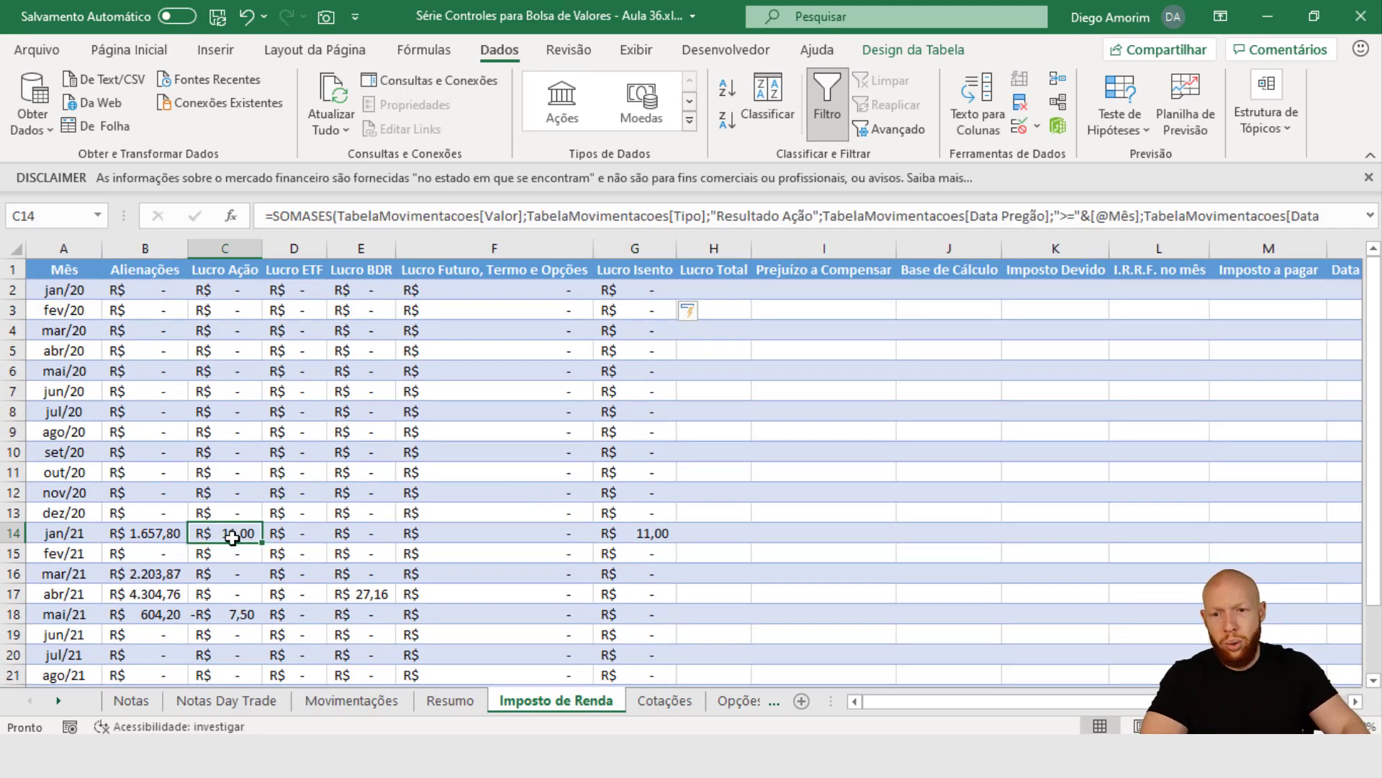
left_click(125, 517)
left_click(149, 535)
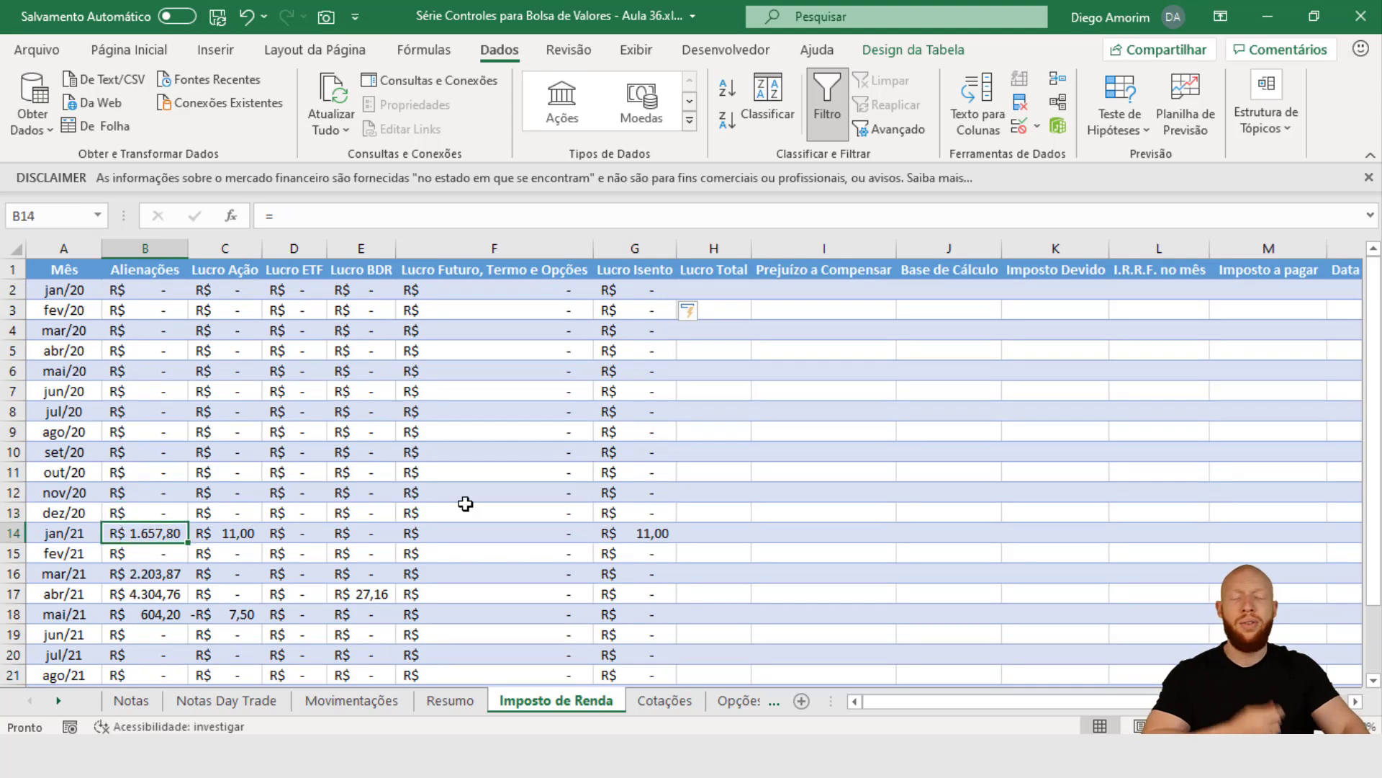
left_click(630, 529)
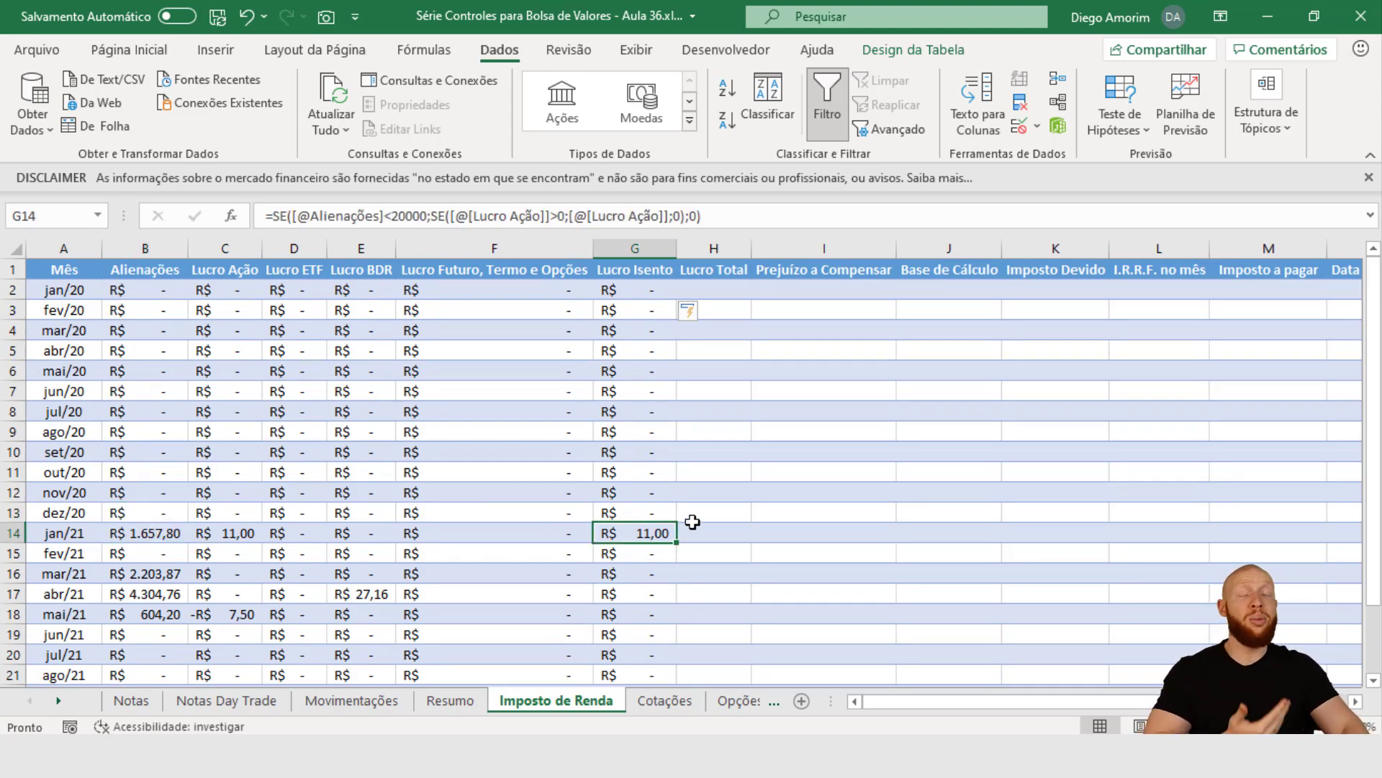
key("alt+Tab")
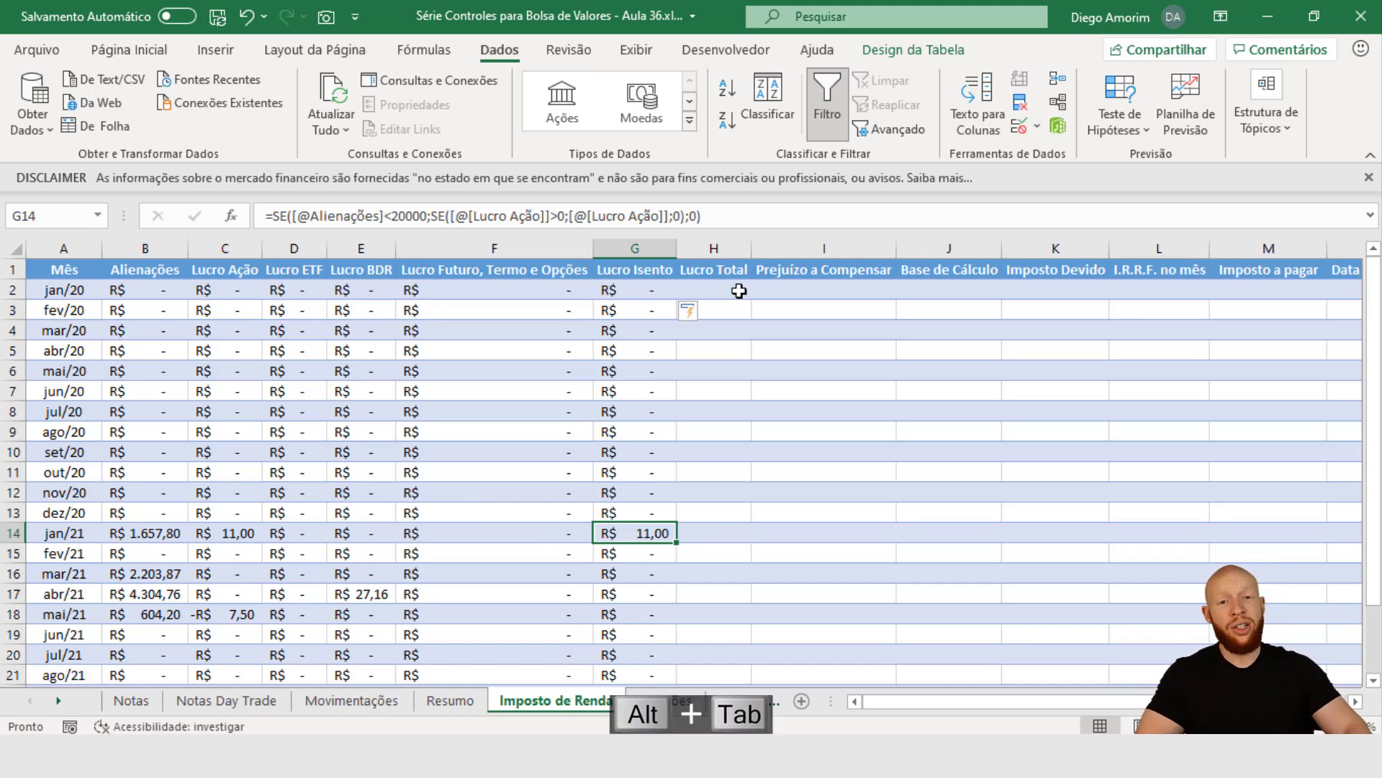
- In the January 2020 Lucro Total cell, write a SOMA formula over the row's Lucro Ação through Lucro Isento columns
left_click(740, 289)
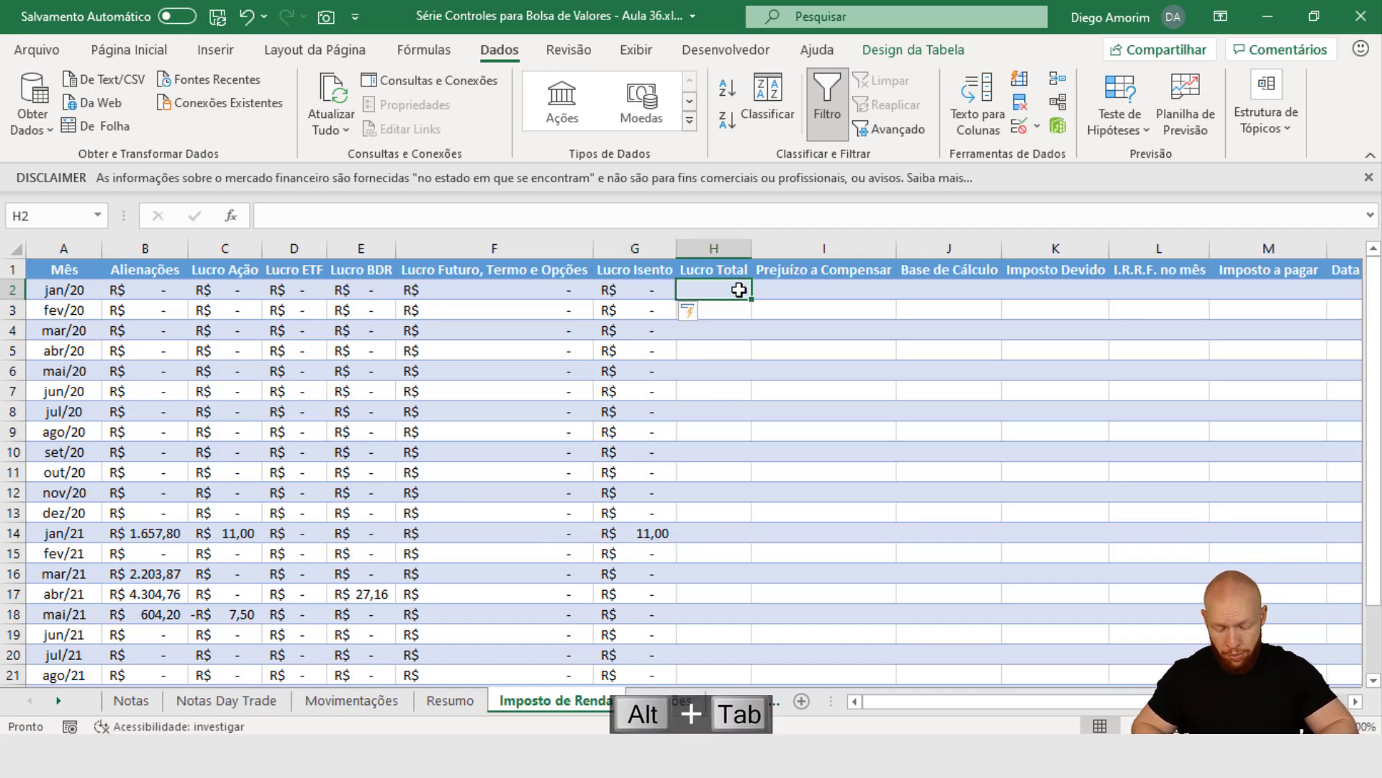
type("=soma")
key("Tab")
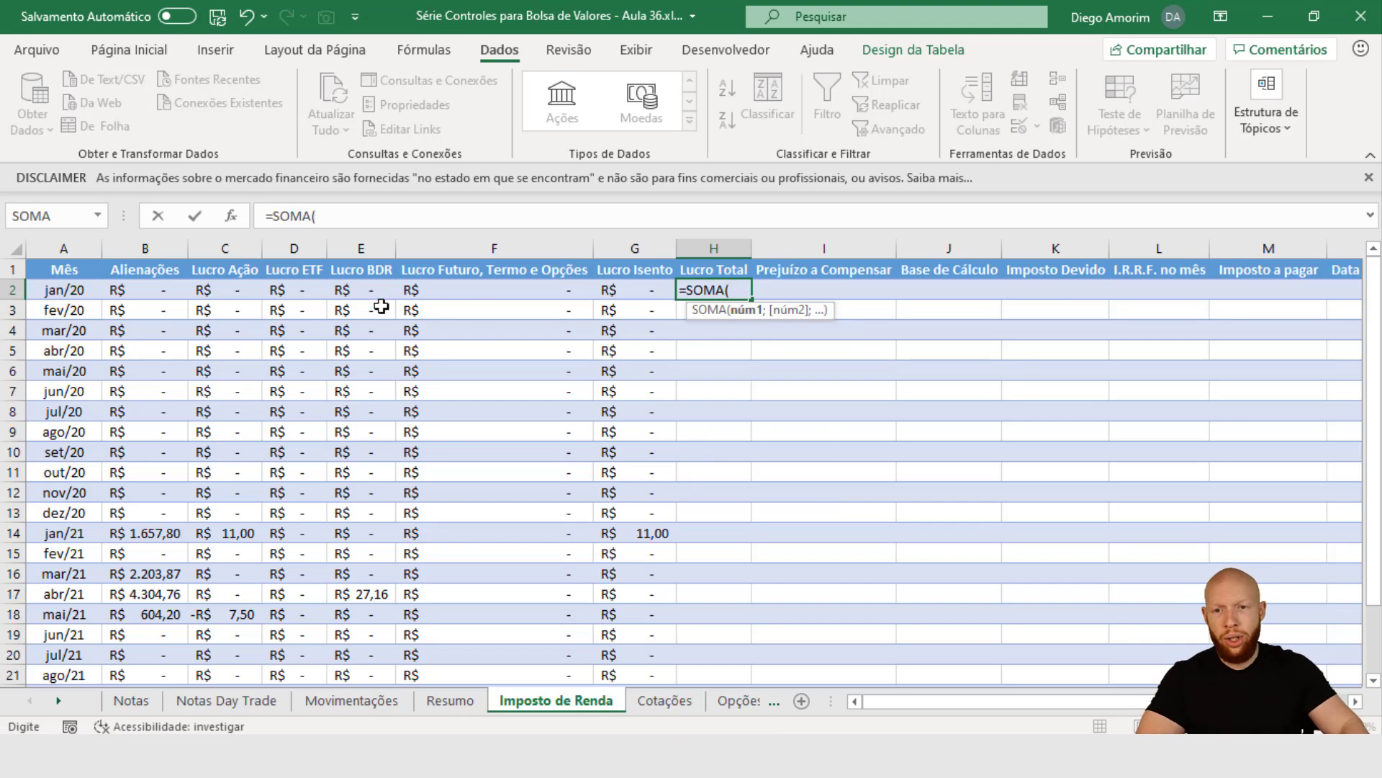
left_click_drag(205, 289, 619, 283)
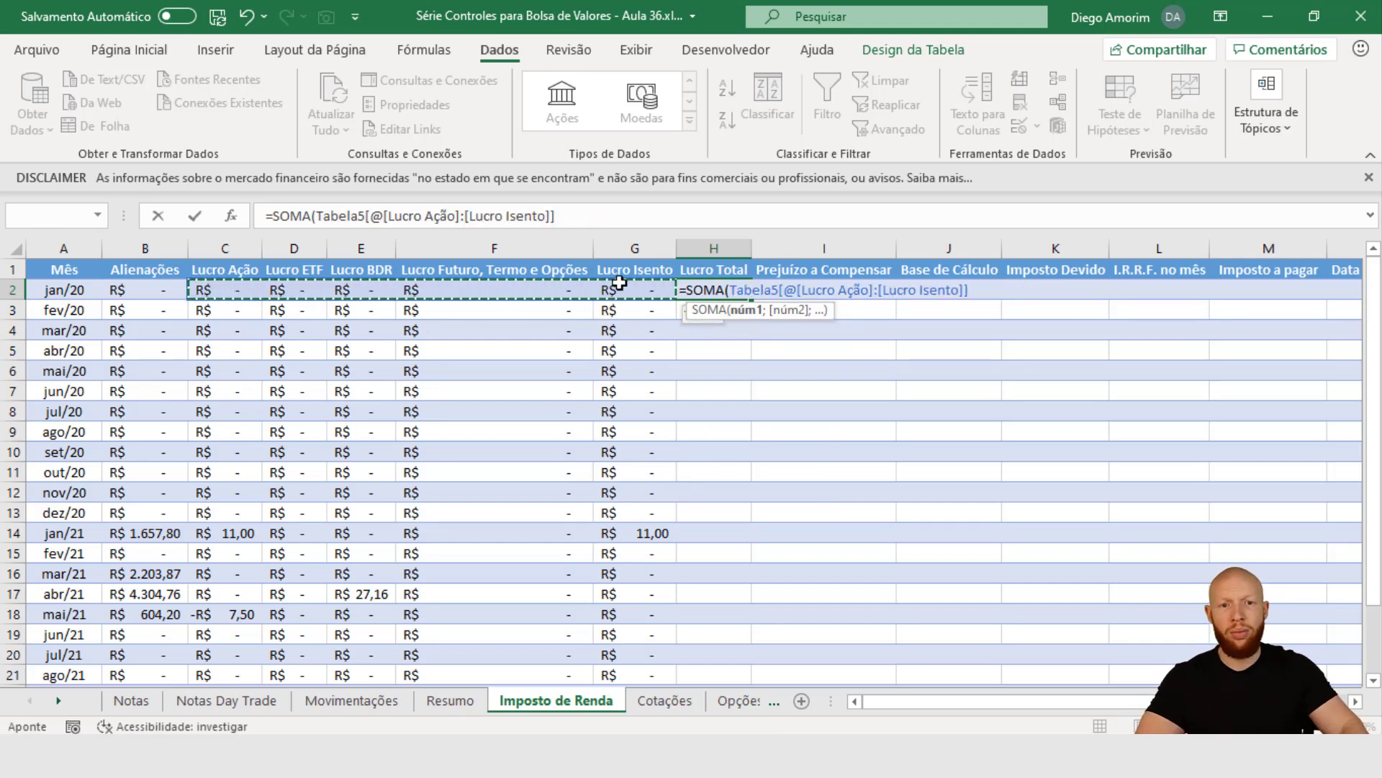
type(")")
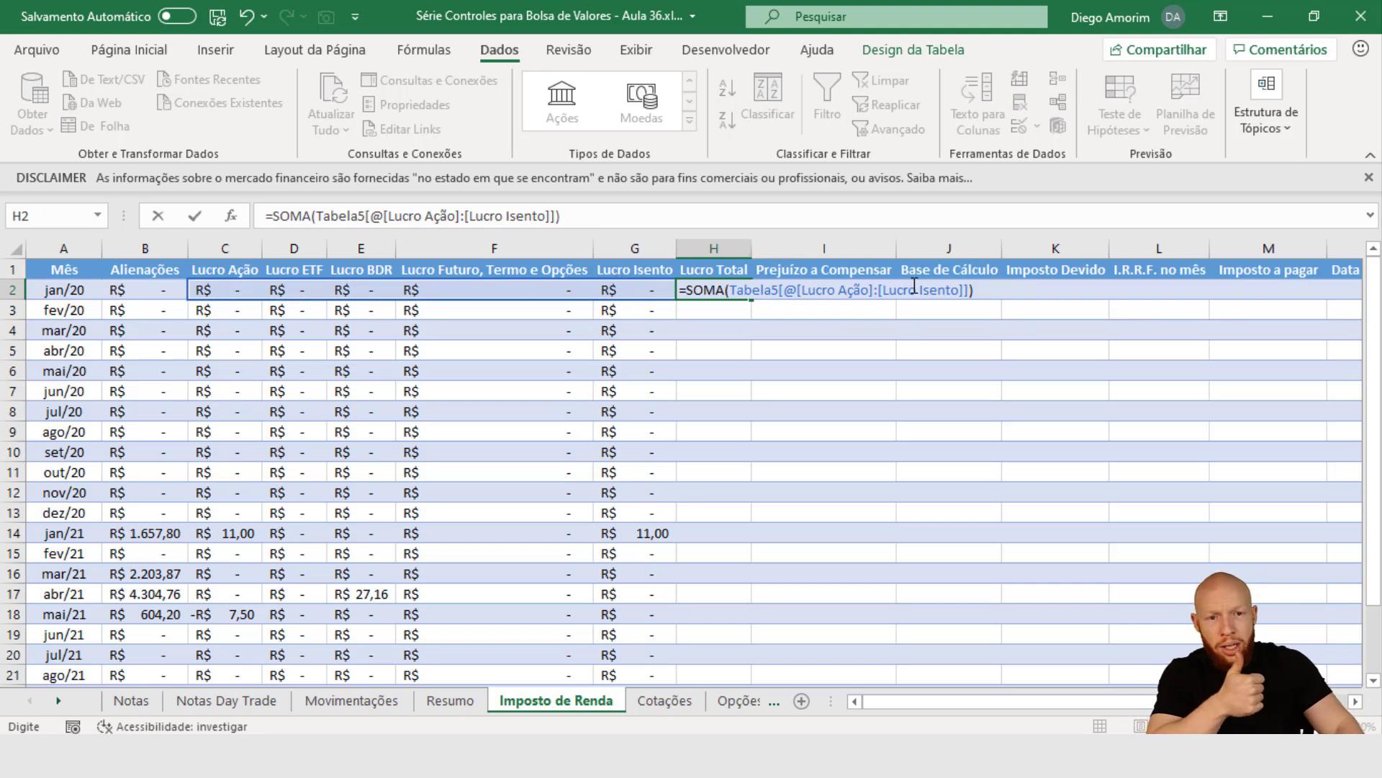
- Change the Lucro Total sum range to Lucro Ação through Lucro Futuro, Termo e Opções, subtract [@[Lucro Isento]], and commit the formula
left_click(784, 290)
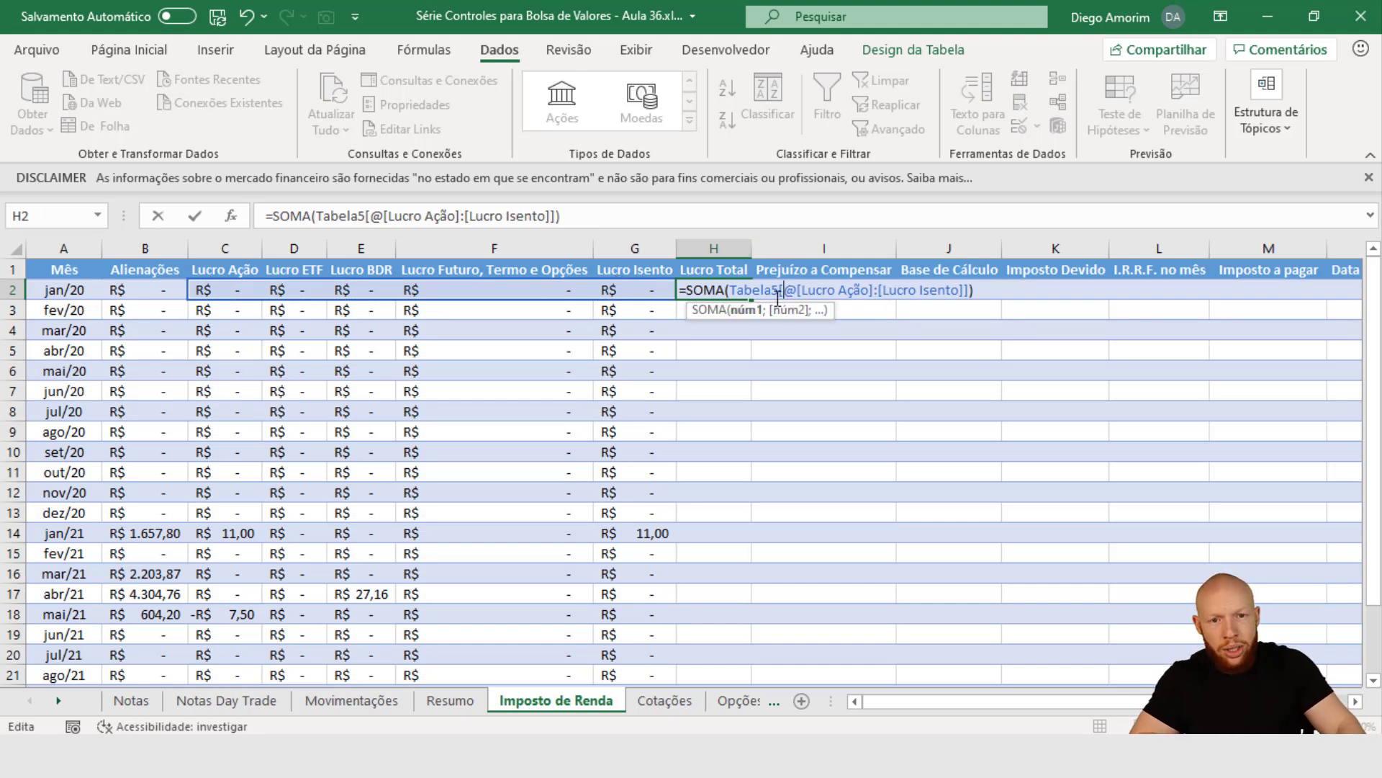
left_click(744, 311)
left_click_drag(216, 289, 558, 292)
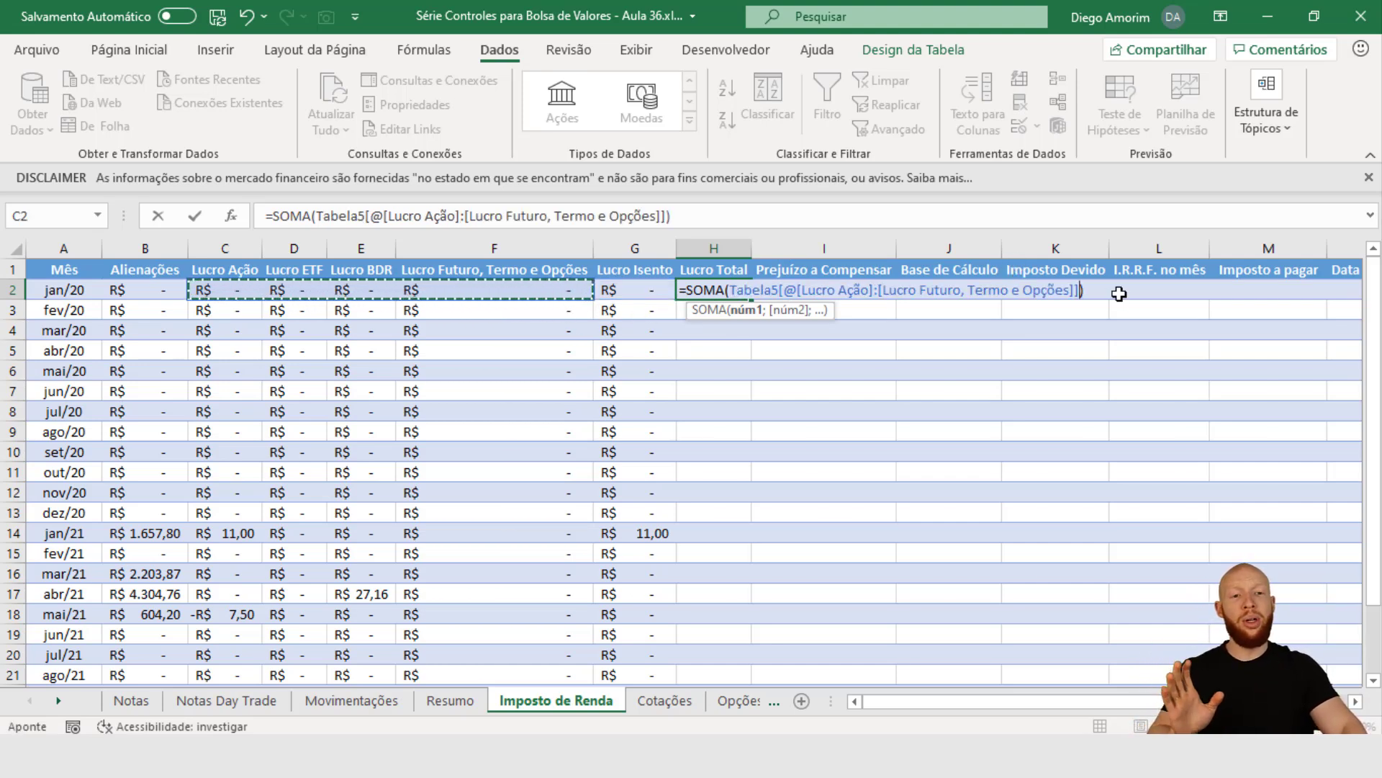
left_click(1097, 290)
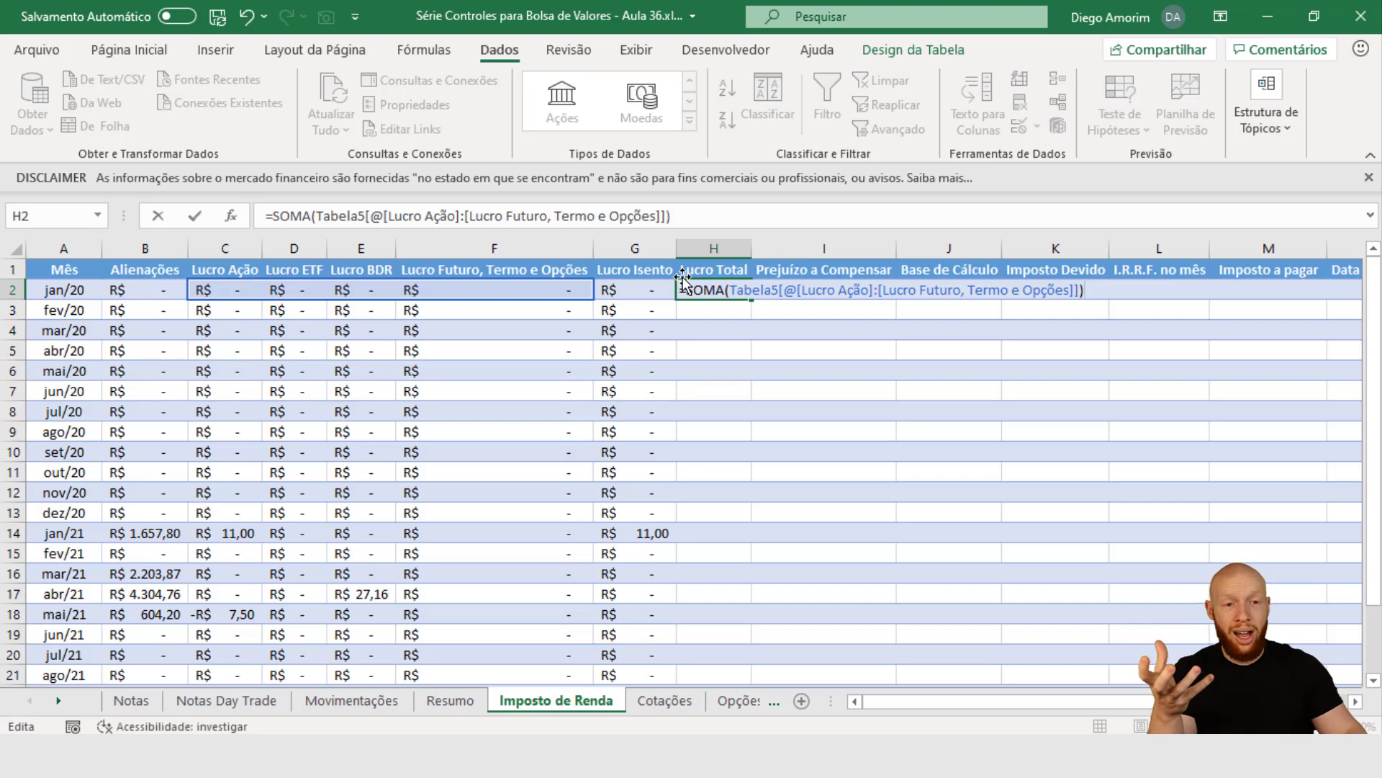
left_click(655, 289)
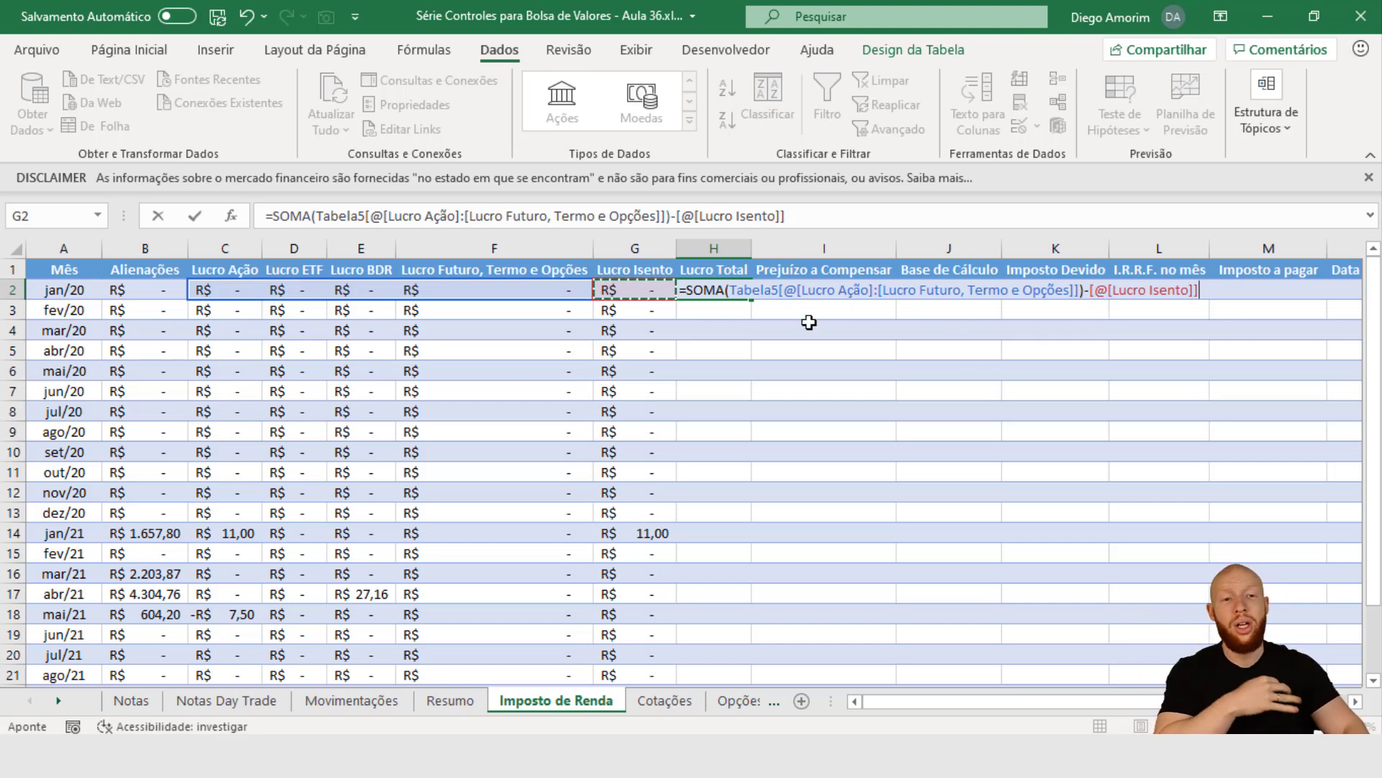
key("Return")
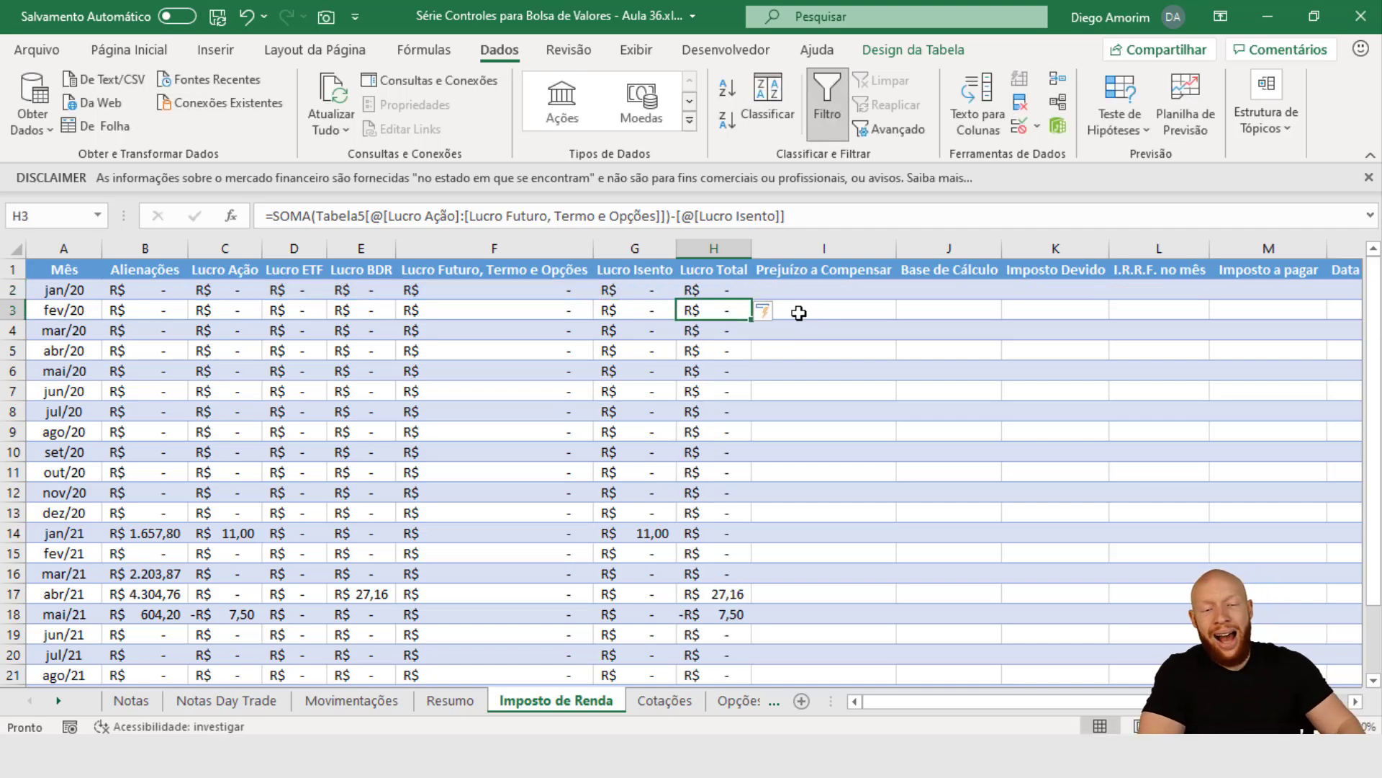
left_click(220, 277)
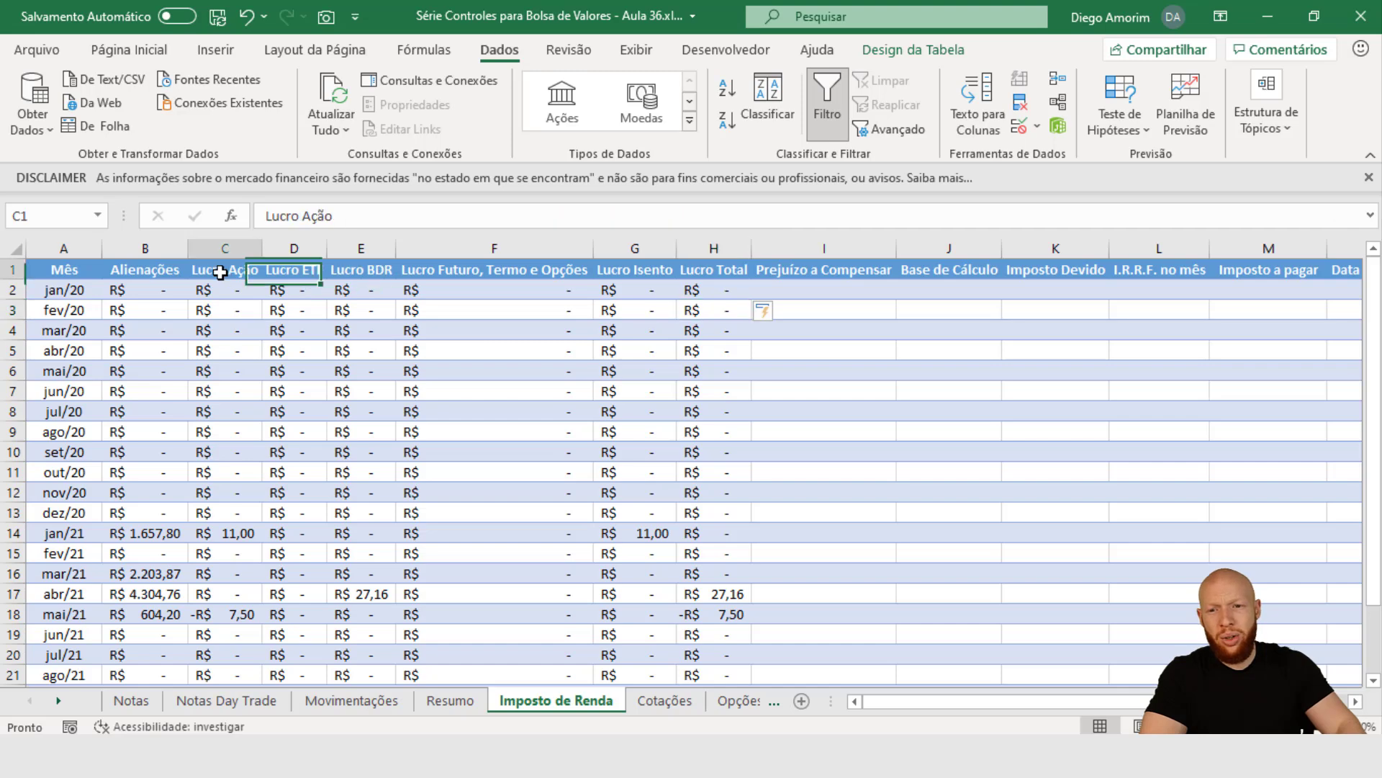
- Rename the Lucro Ação column header as Resultado Ação and copy the word Resultado for reuse
double_click(221, 277)
key("ctrl+shift+Left")
type("Resultado")
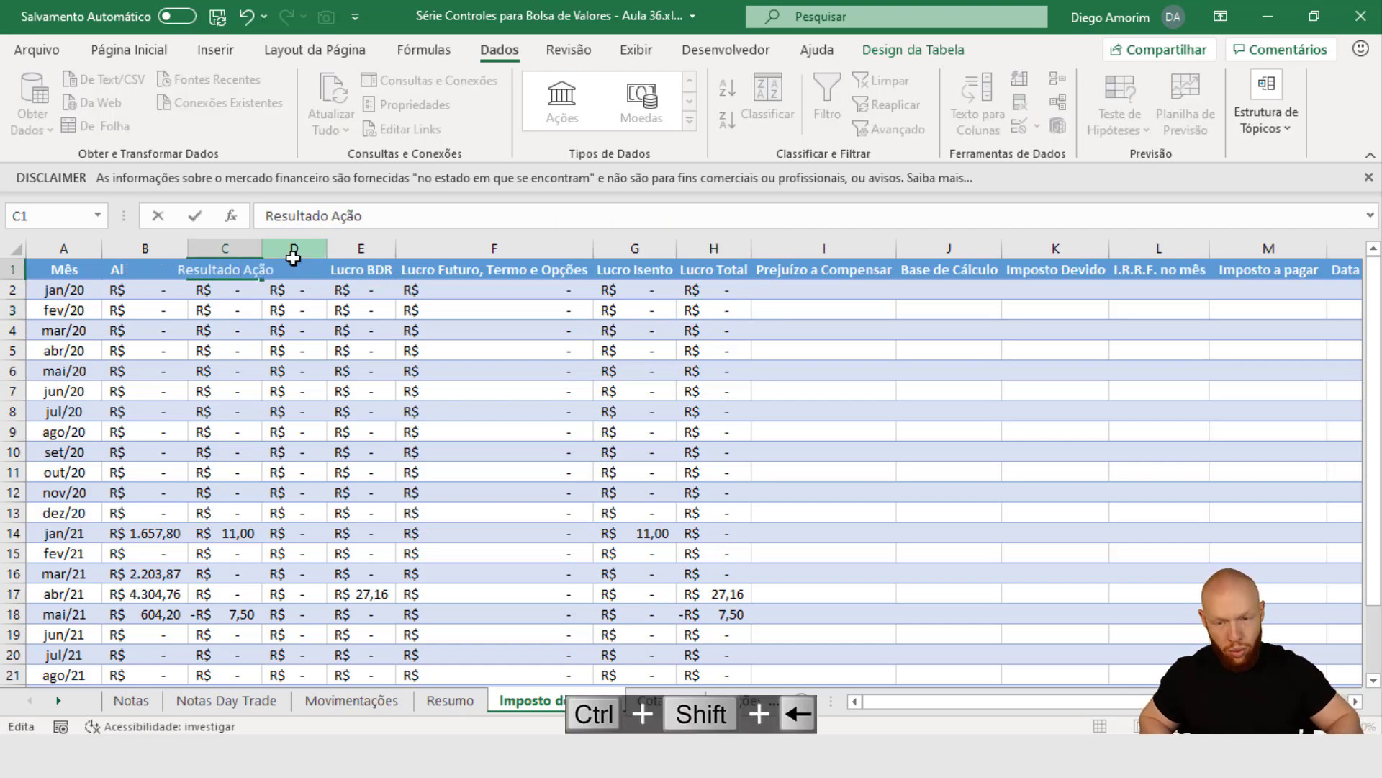
key("ctrl+shift+Left")
key("ctrl+c")
key("Tab")
- Replace Lucro with the copied word Resultado in the Lucro ETF and Lucro BDR headers
key("ctrl+Home")
key("Right")
key("Right")
key("Right")
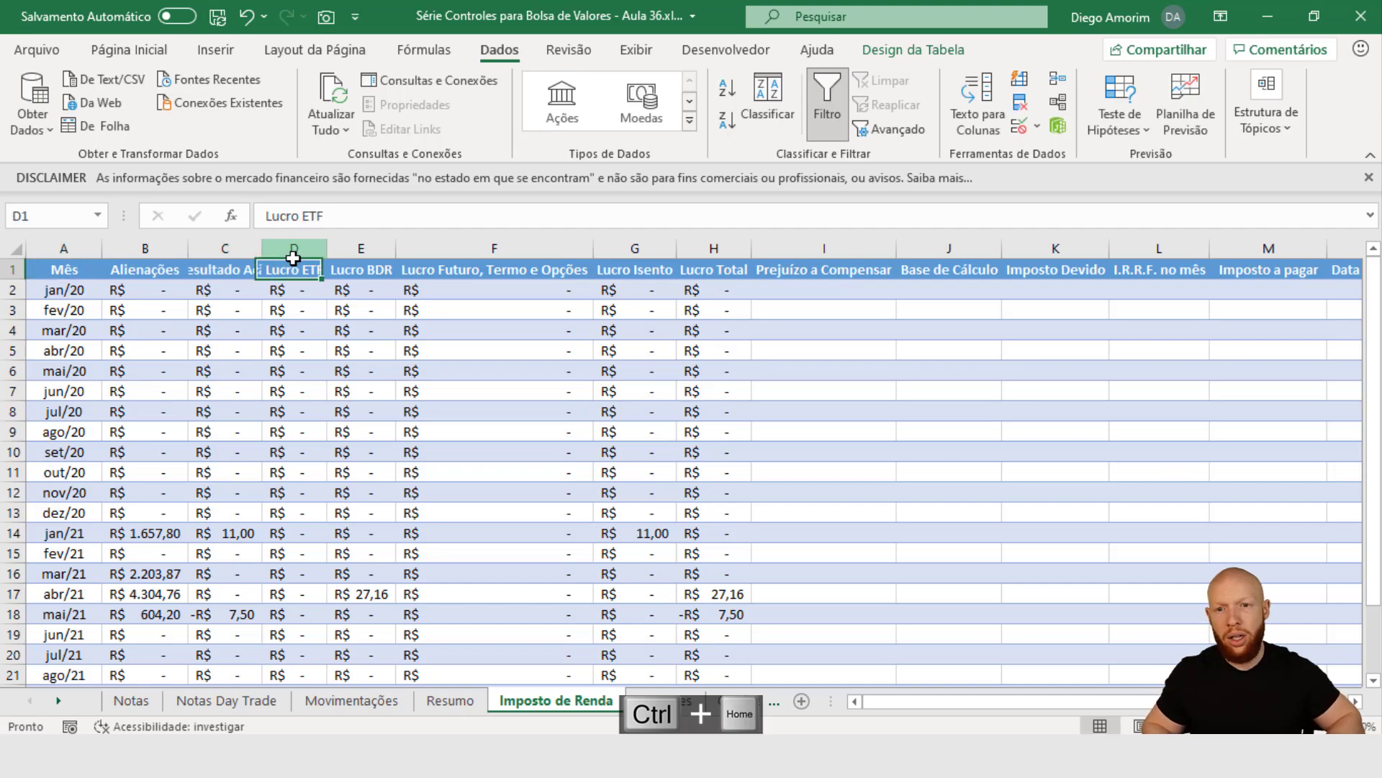
key("F2")
key("ctrl+Home")
key("ctrl+shift+Right")
key("ctrl+v")
key("Right")
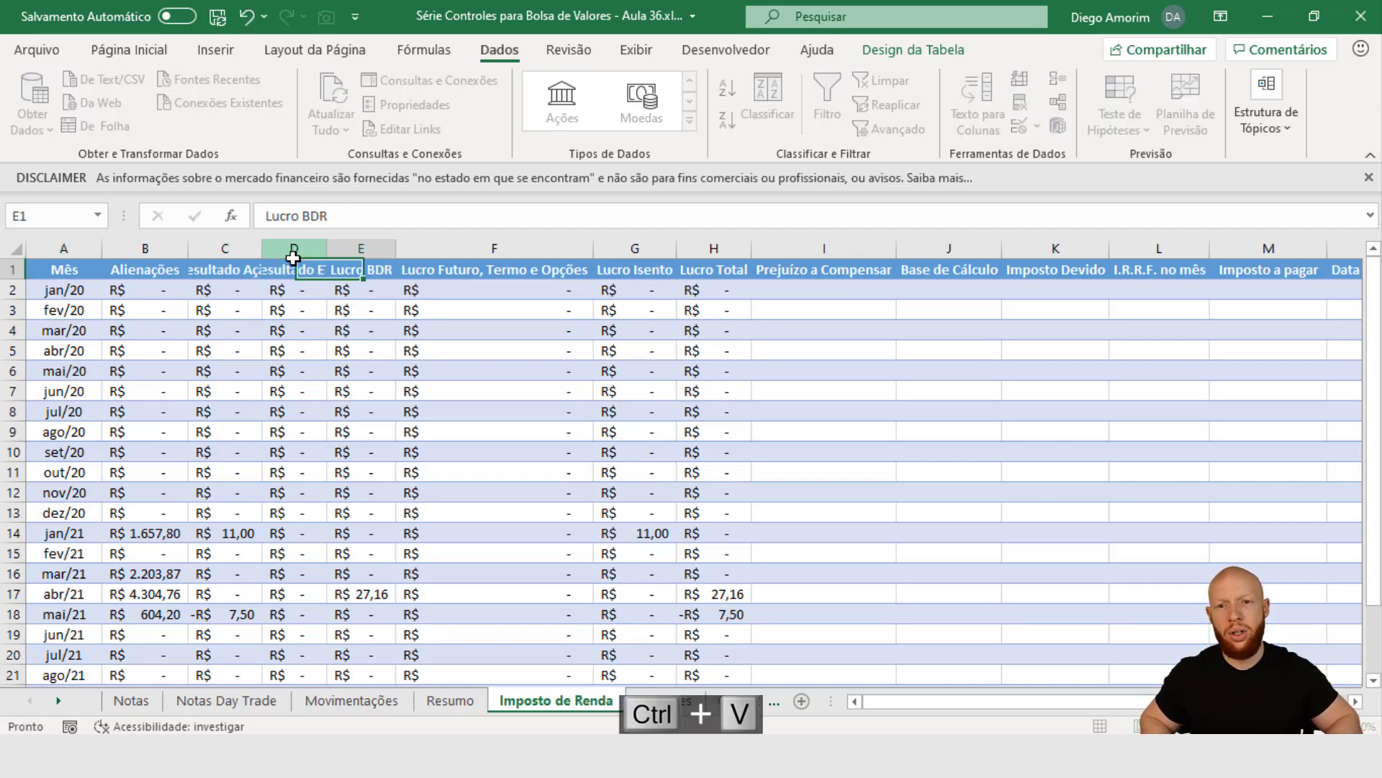
key("F2")
key("ctrl+Home")
key("ctrl+shift+Right")
key("ctrl+v")
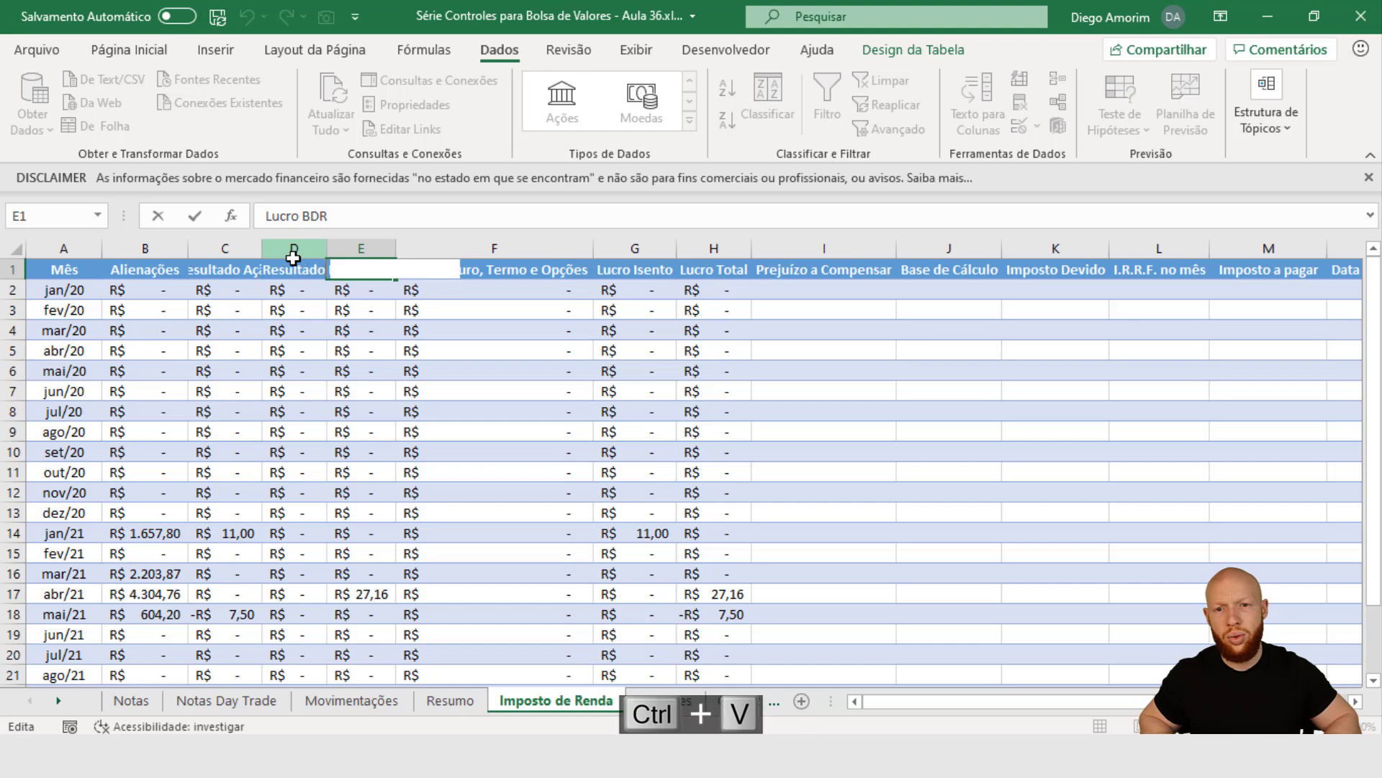
key("Tab")
- Rename the Lucro Futuro, Termo e Opções header as Resultado Futuro, Termo e Opções
key("F2")
key("ctrl+Home")
key("ctrl+shift+Right")
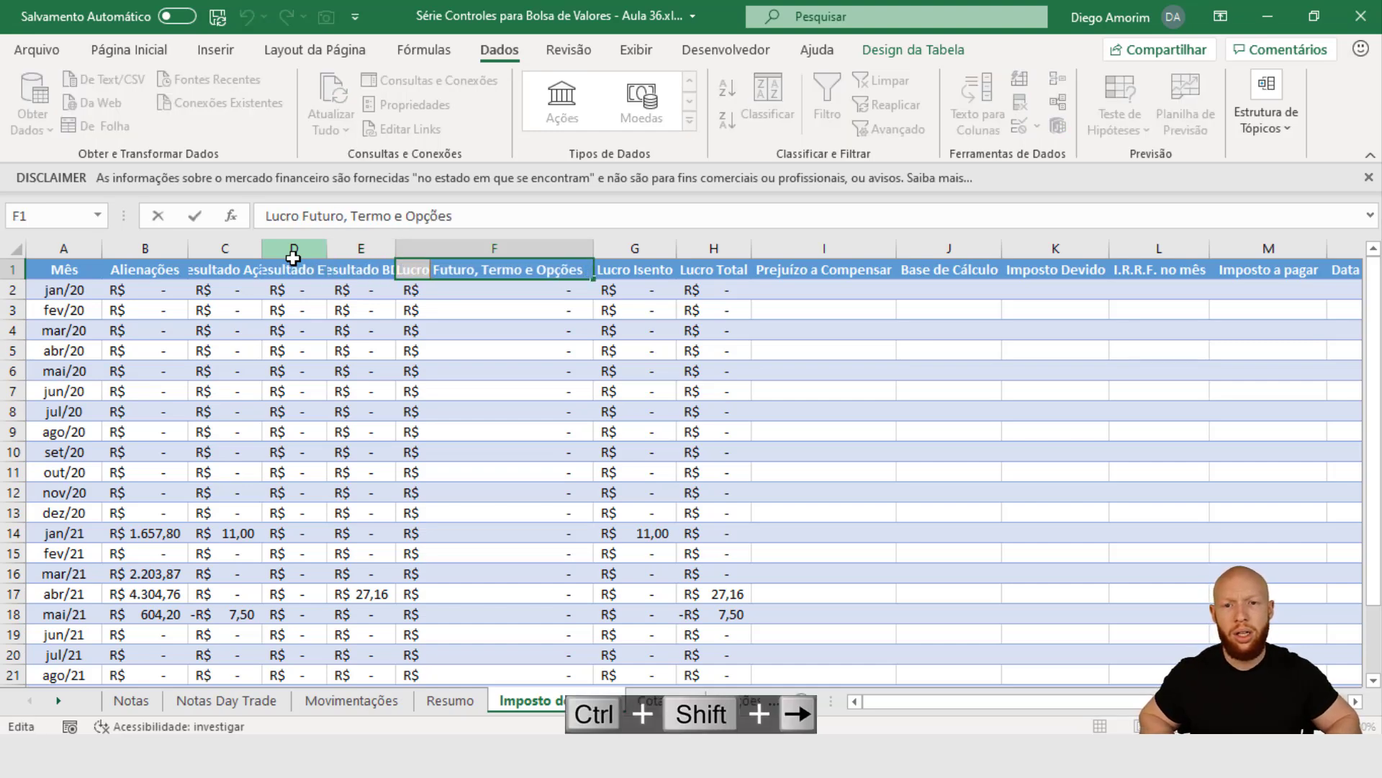
key("ctrl+v")
key("Return")
- Rename the Lucro Total header as Resultado Total, leaving the Lucro Isento header as it is
key("Up")
key("Right")
key("Right")
key("Right")
key("F2")
key("ctrl+Home")
key("ctrl+shift+Right")
key("ctrl+v")
key("Return")
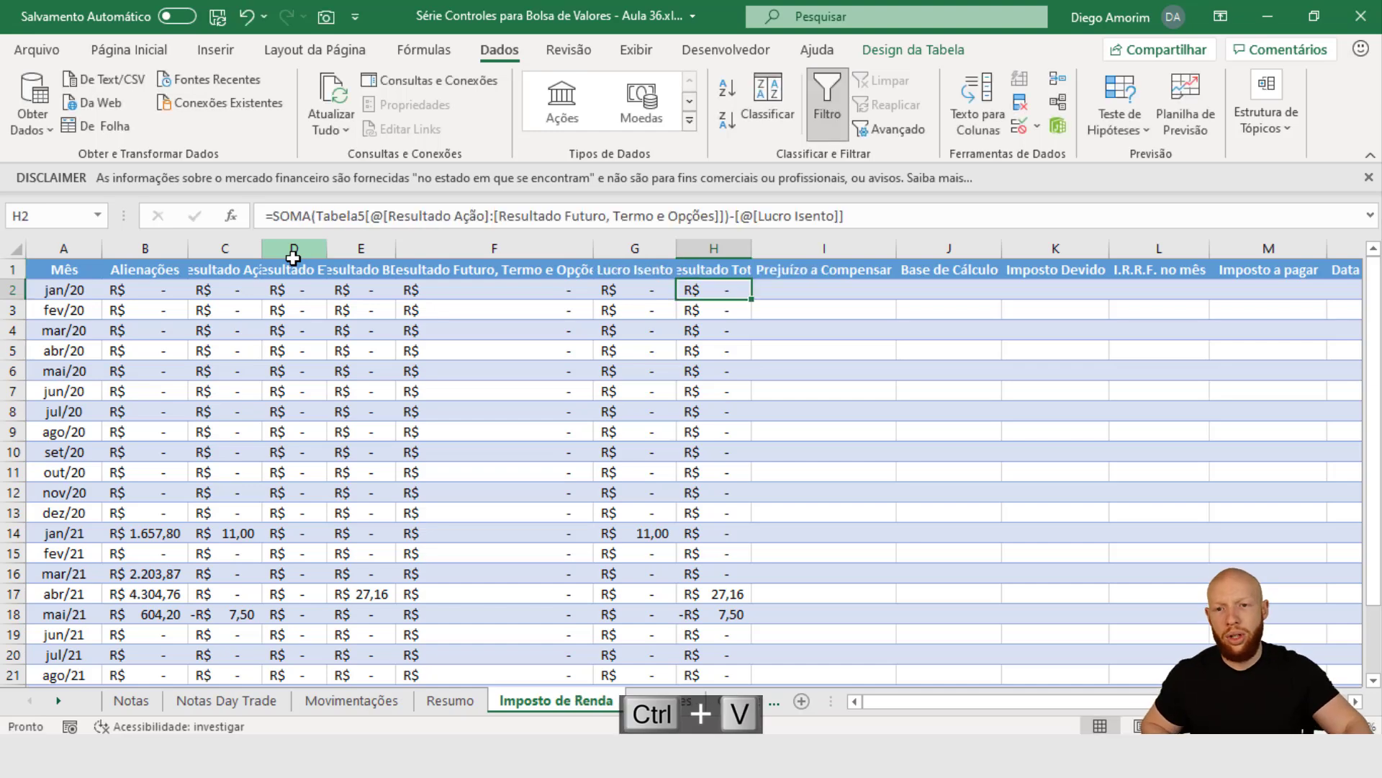
- Autofit all column widths on the Imposto de Renda sheet to their contents
left_click(15, 249)
double_click(189, 248)
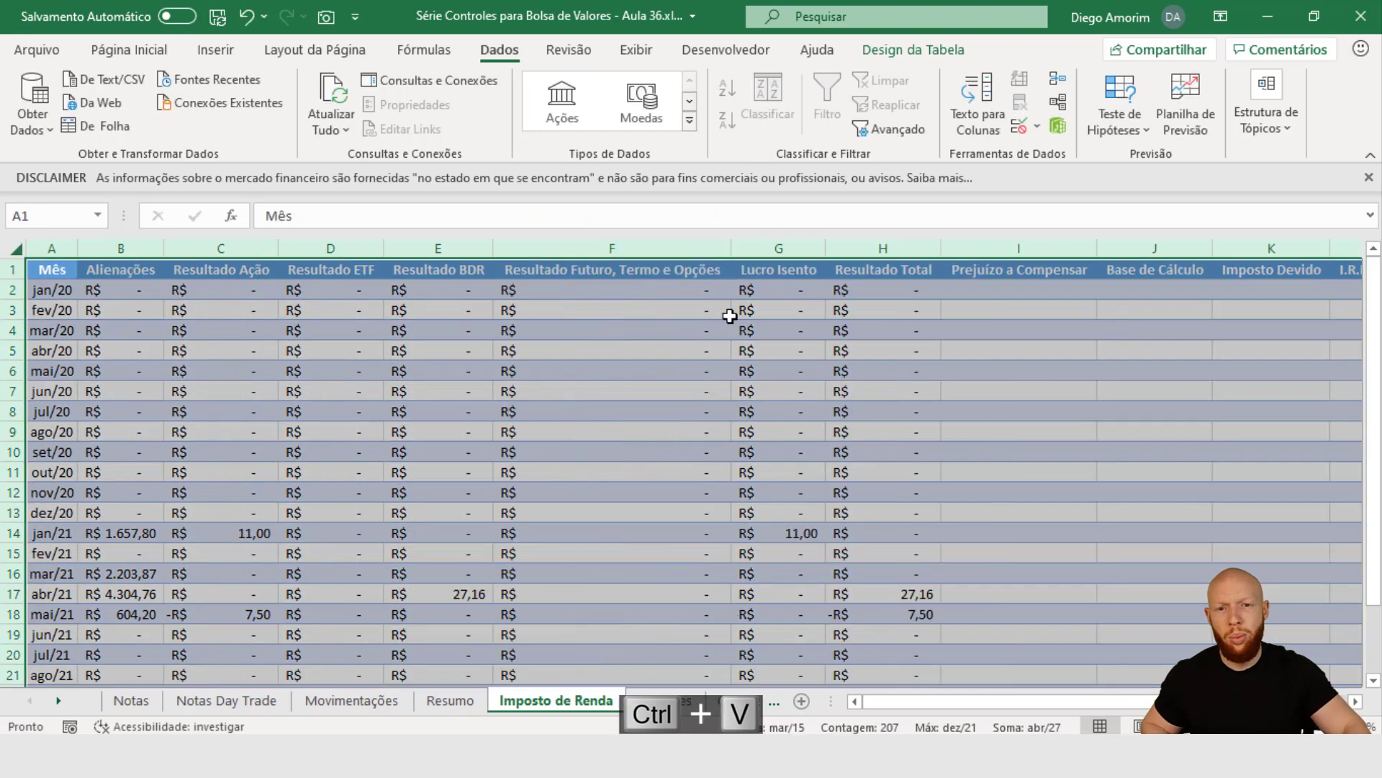
left_click(778, 292)
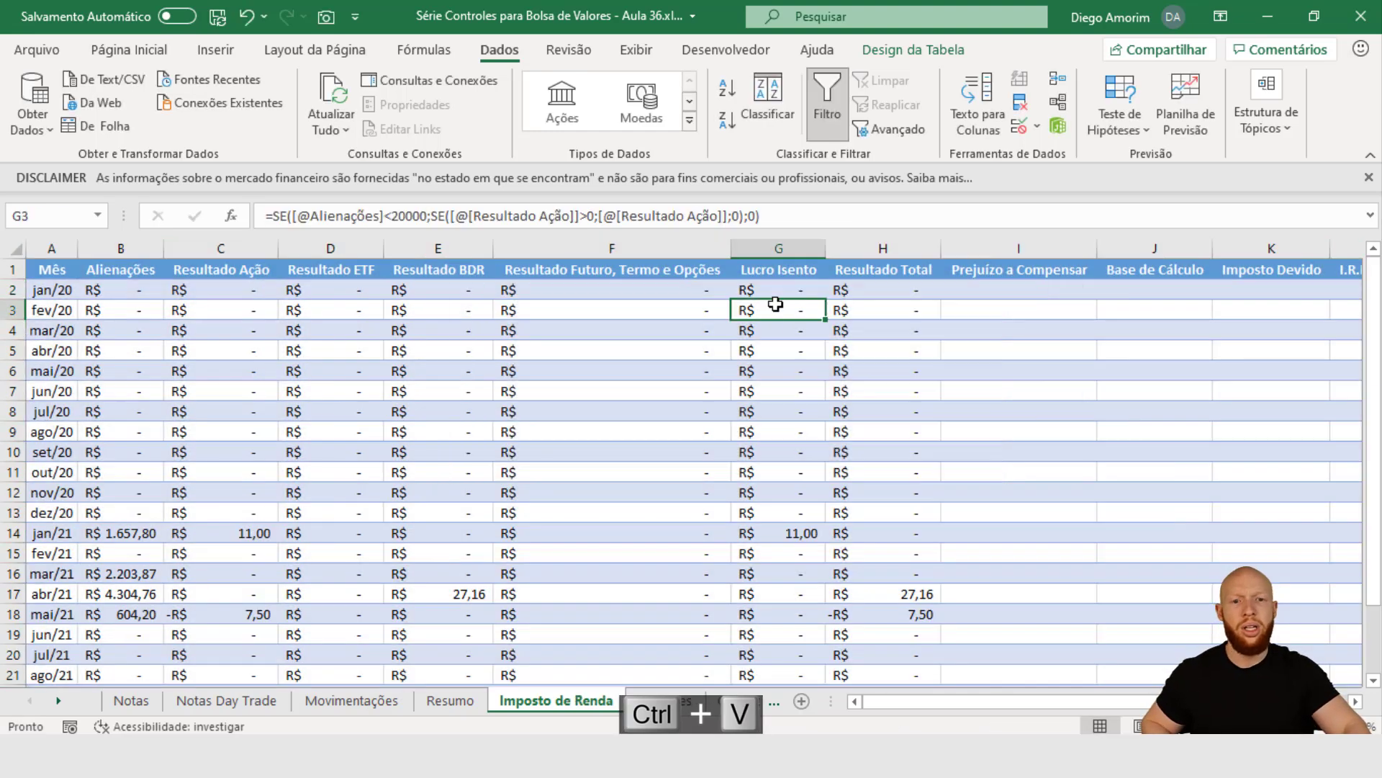
left_click(195, 270)
double_click(210, 271)
key("ctrl+shift+Right")
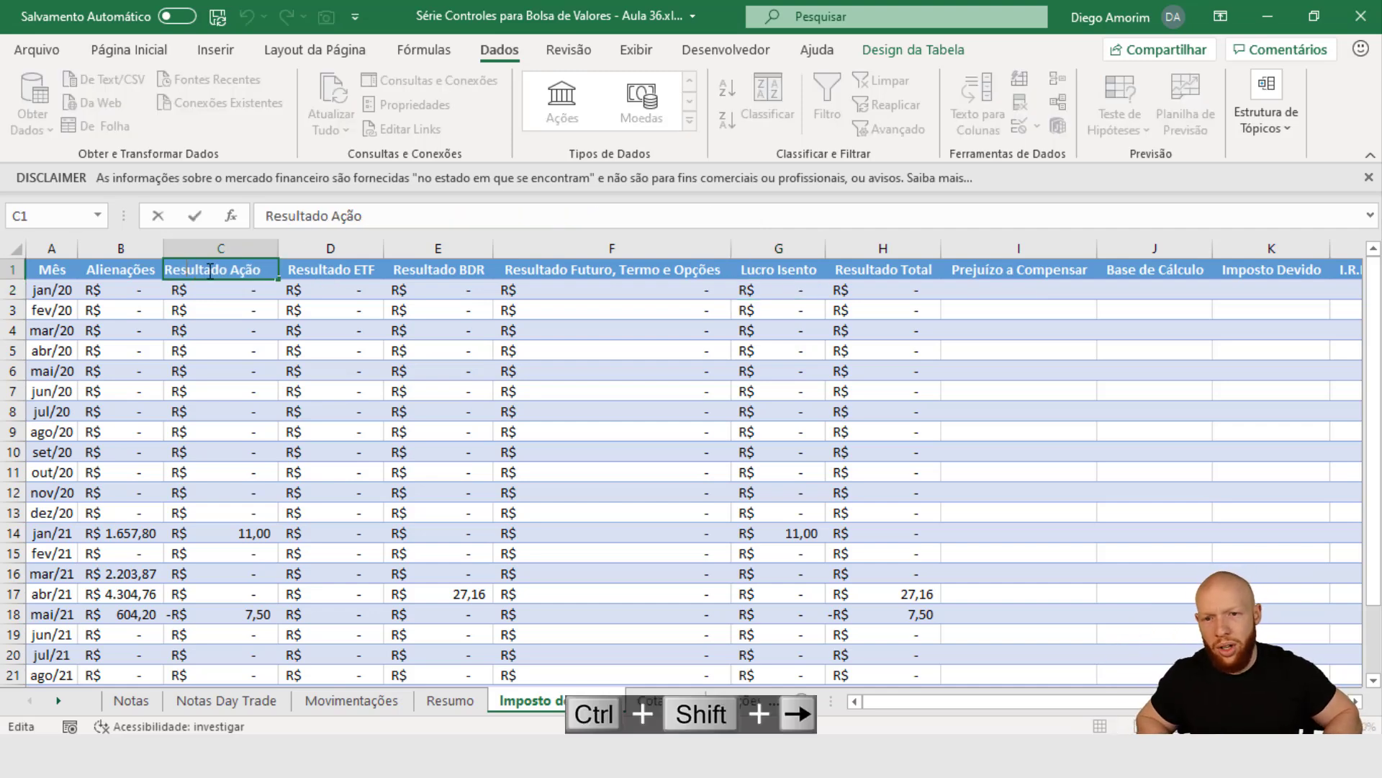
type(".")
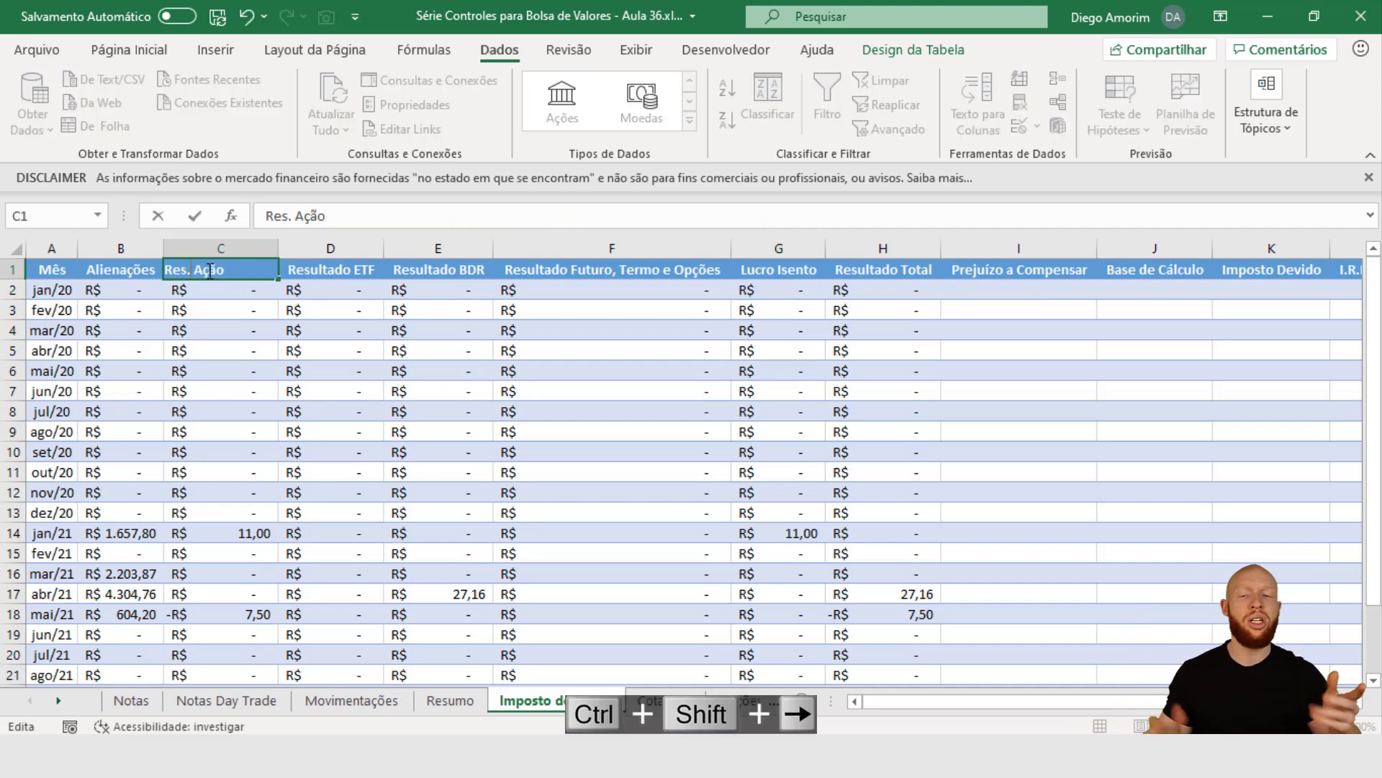
key("Escape")
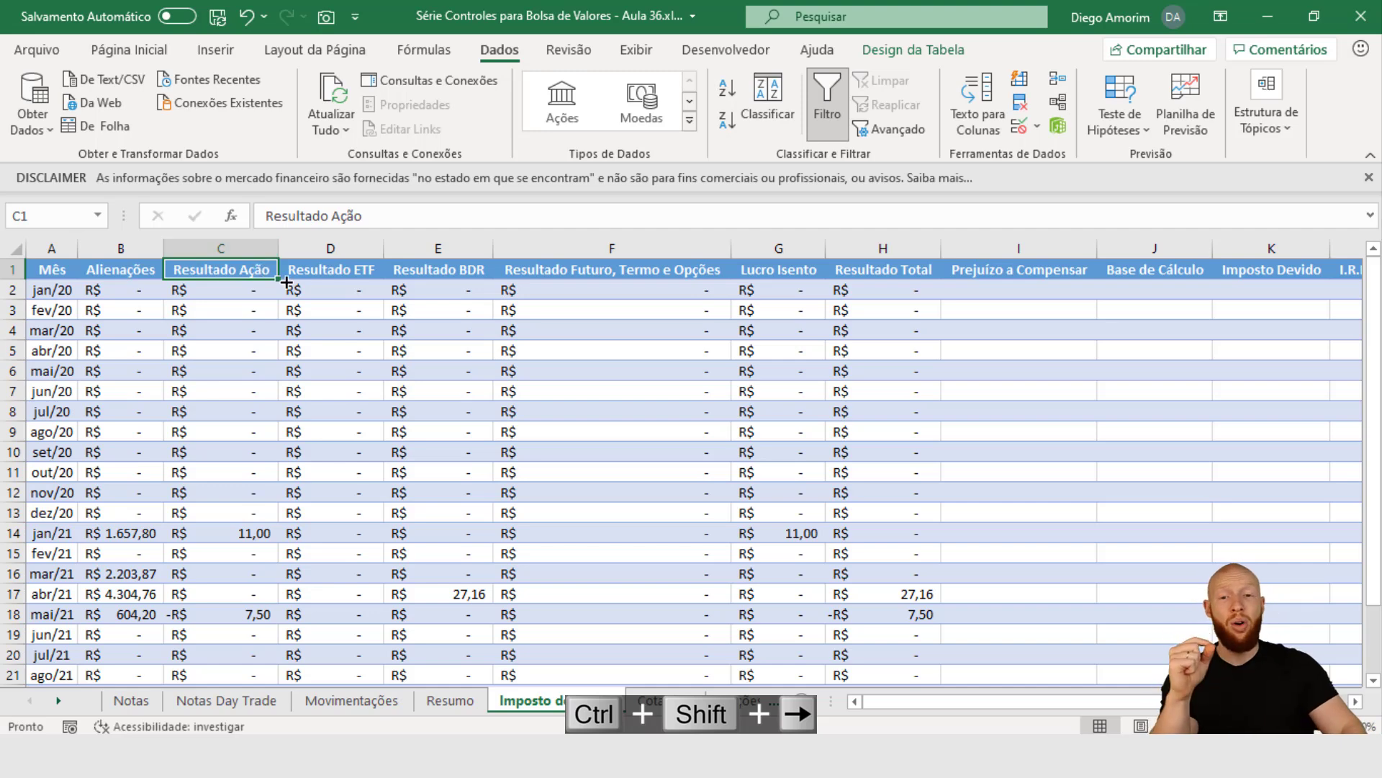
- Review the Lucro Isento column alongside Alienações and the Resultado Ação through Resultado Futuro, Termo e Opções columns
left_click(231, 618)
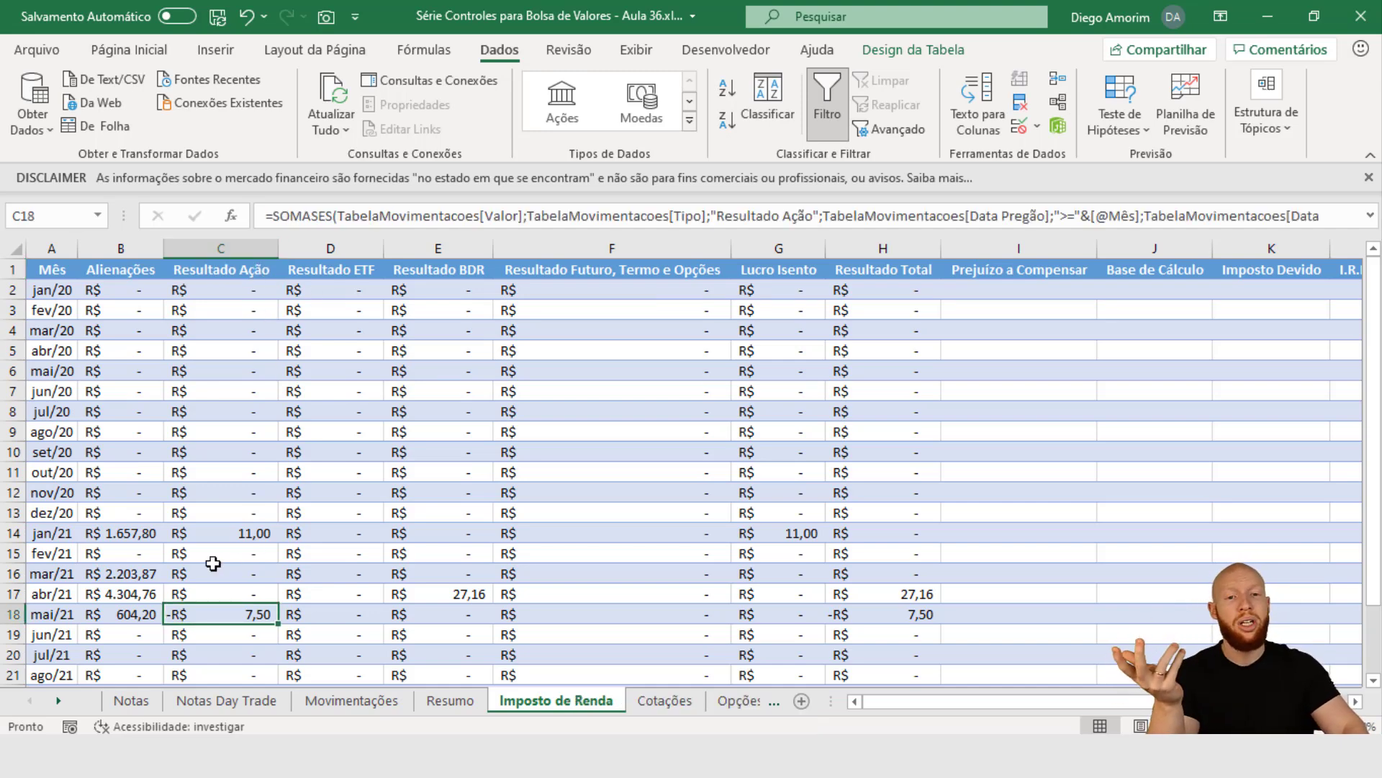
left_click(784, 247)
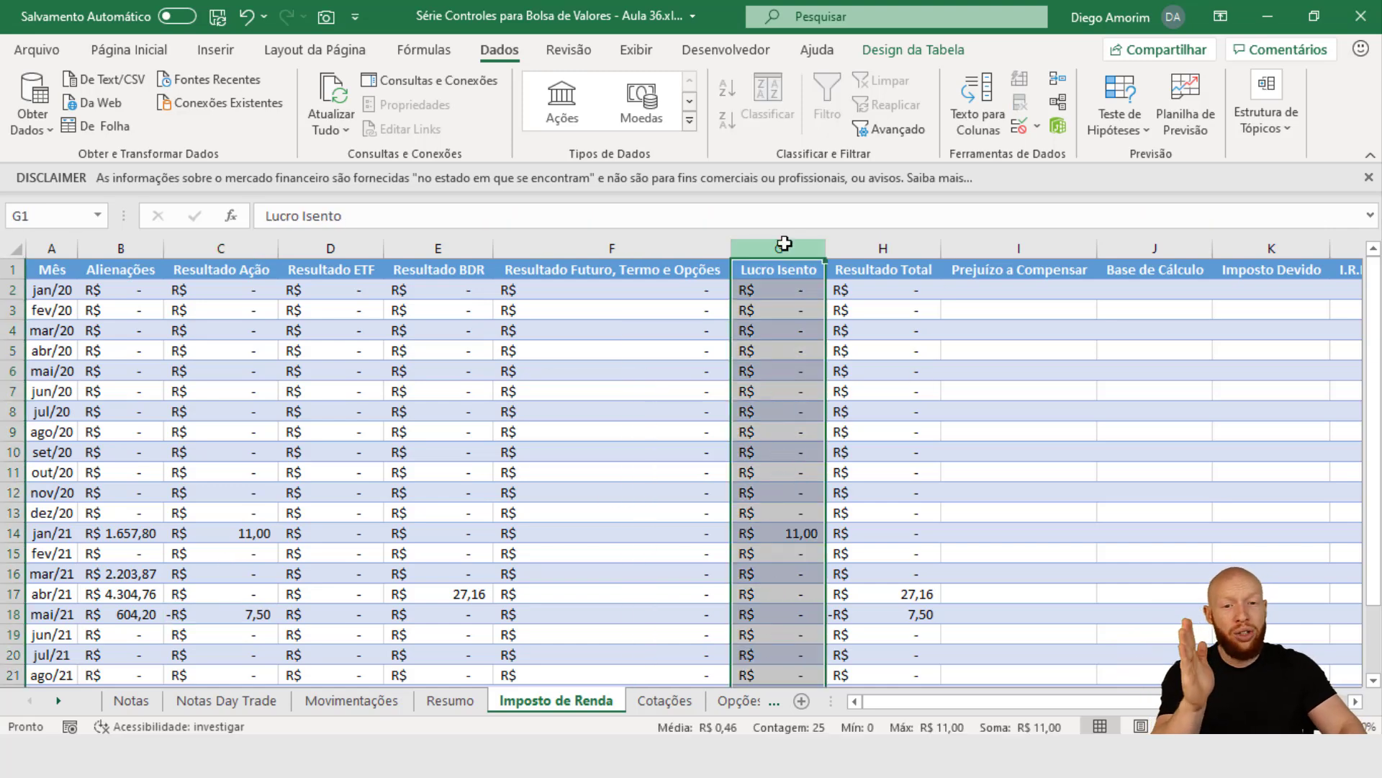
left_click(789, 384)
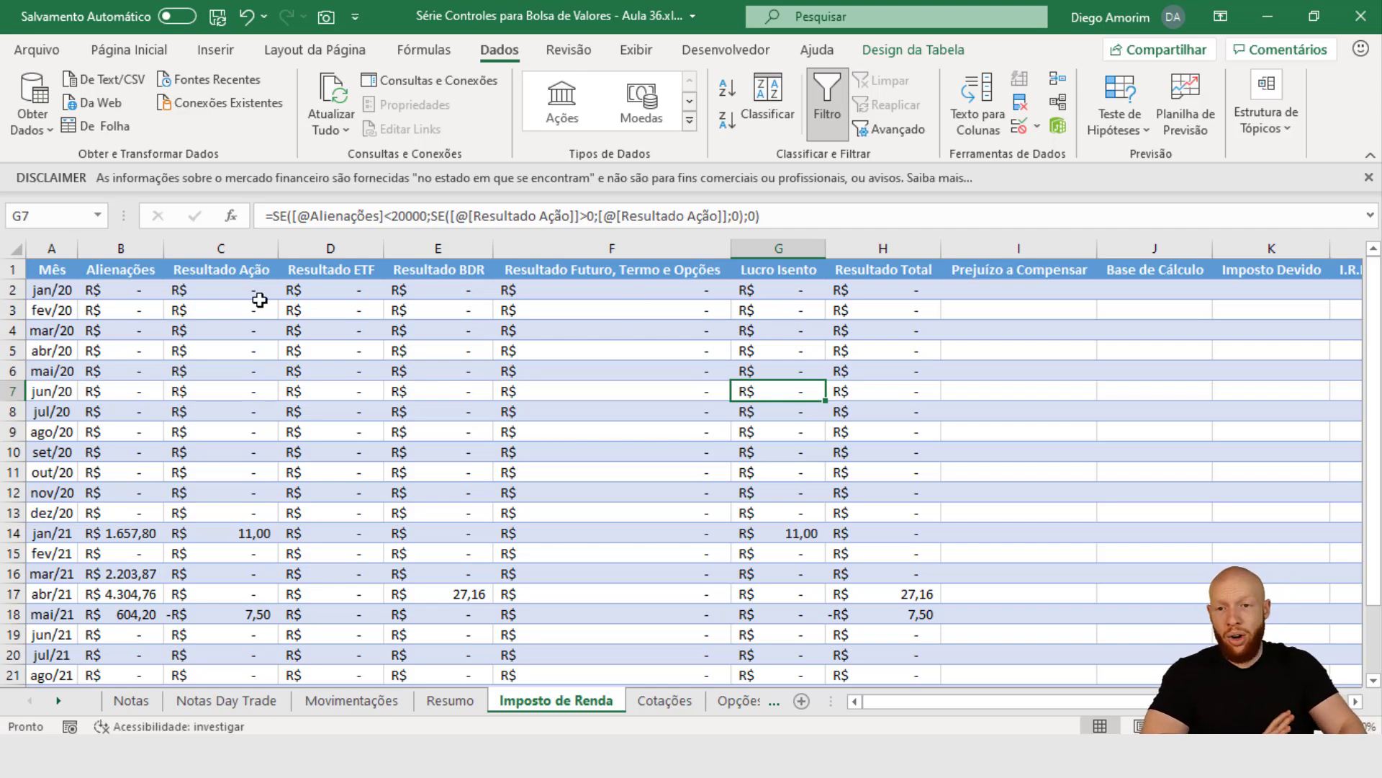
left_click(115, 248)
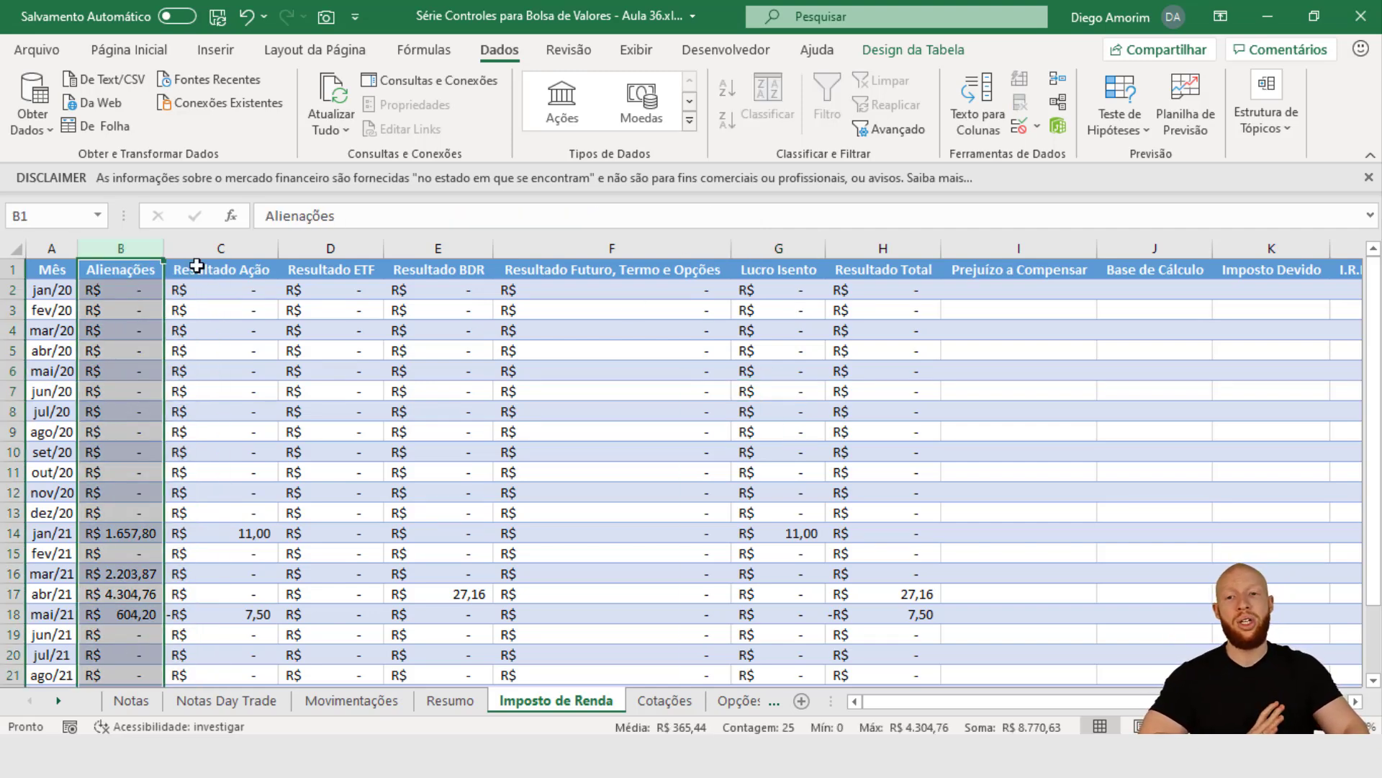
left_click_drag(219, 247, 584, 259)
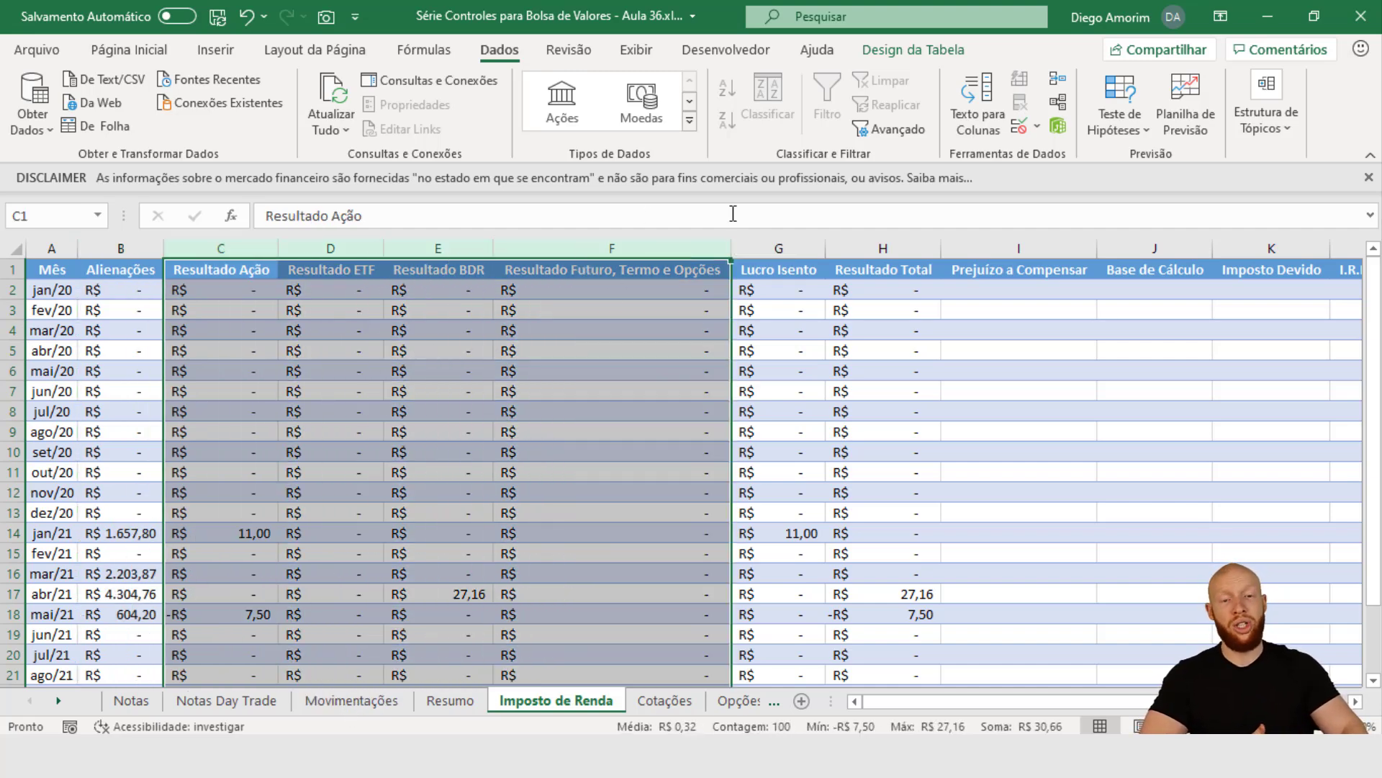
left_click(789, 248)
left_click(788, 309)
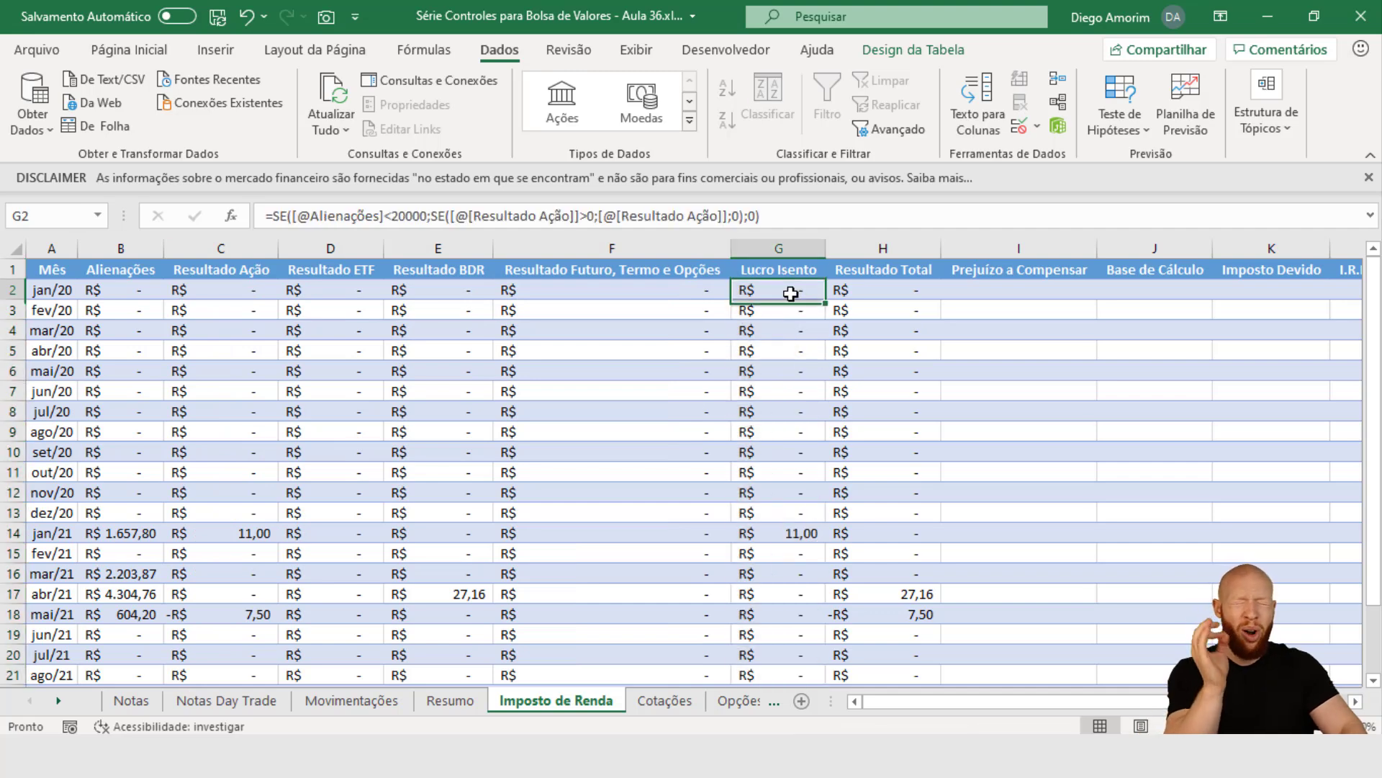
- Examine the January 2020 formulas for Resultado Ação, Alienações, Lucro Isento and Resultado Total, including the ranges Resultado Total refers to
left_click(228, 291)
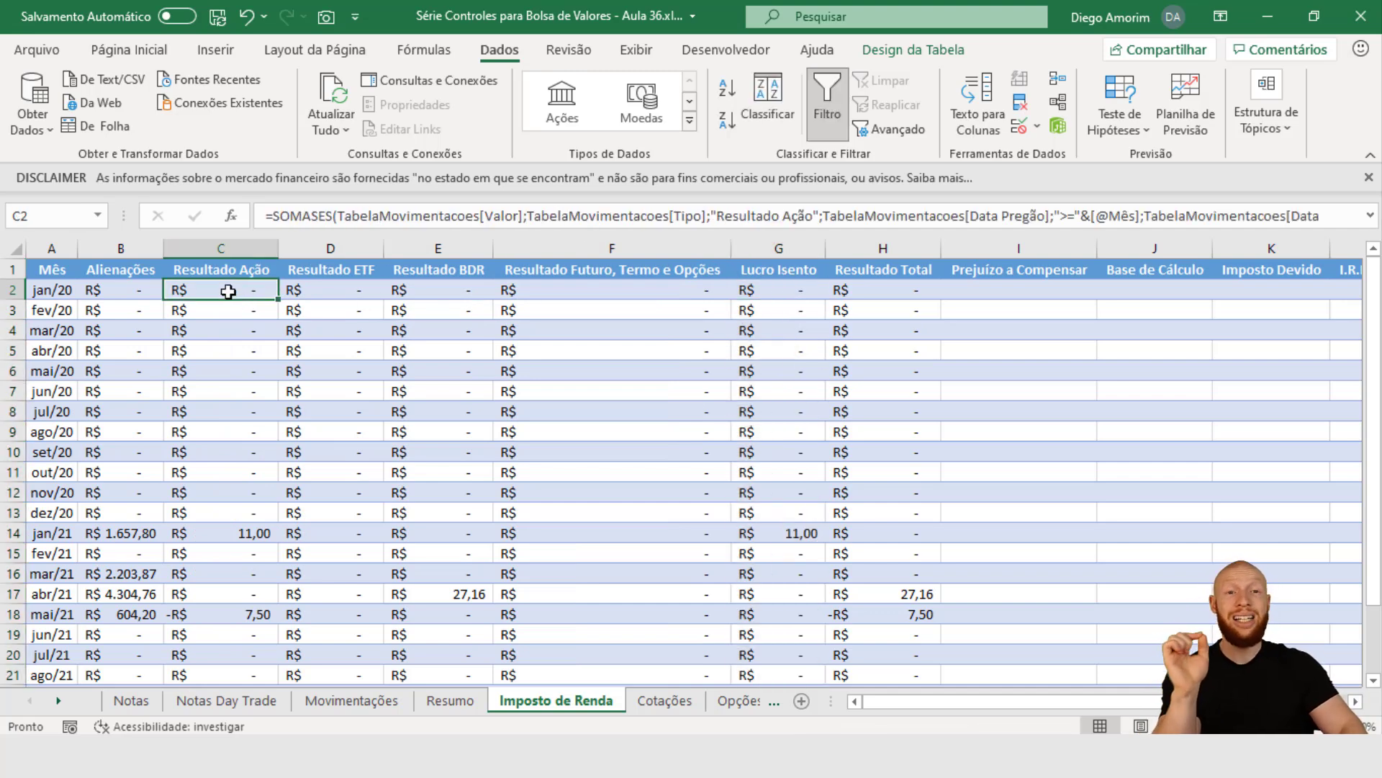
left_click(230, 248)
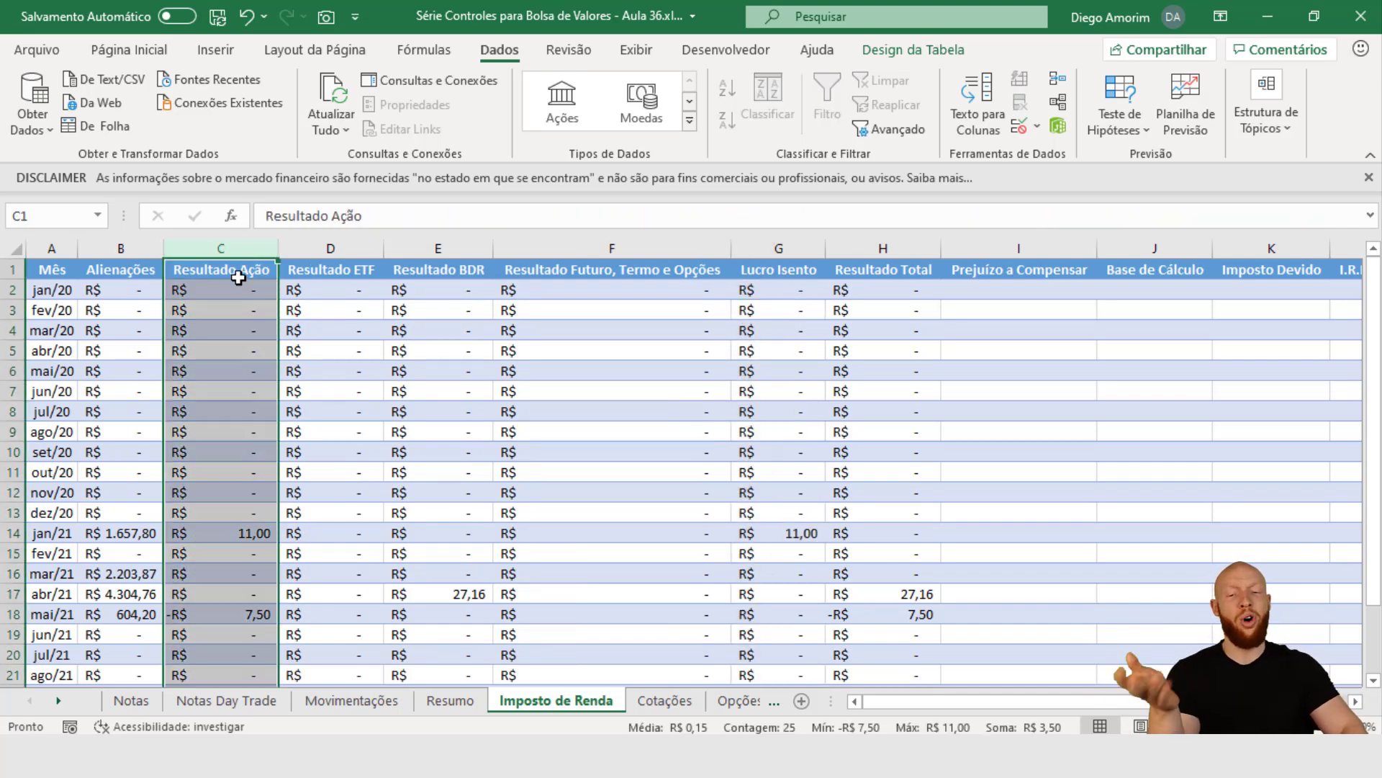
left_click(232, 291)
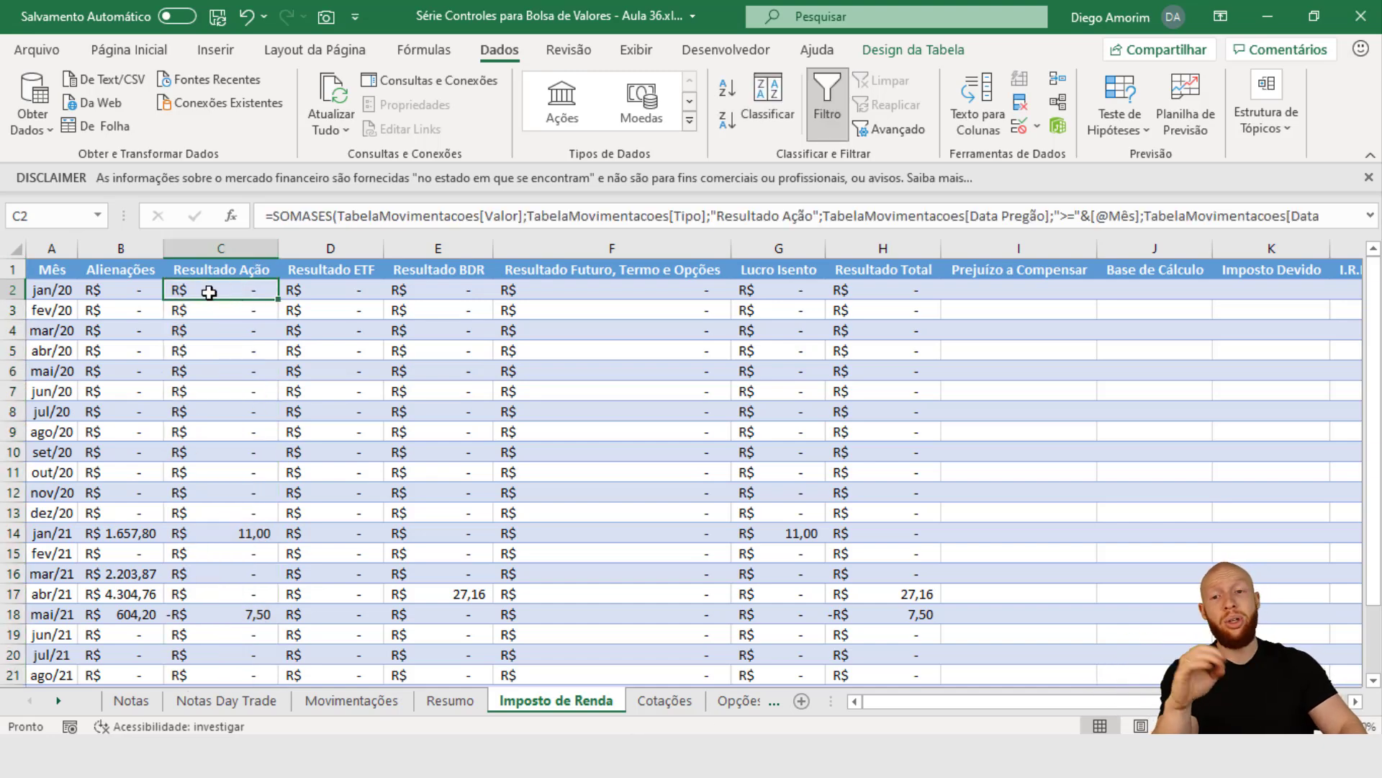
left_click(130, 285)
left_click(255, 290)
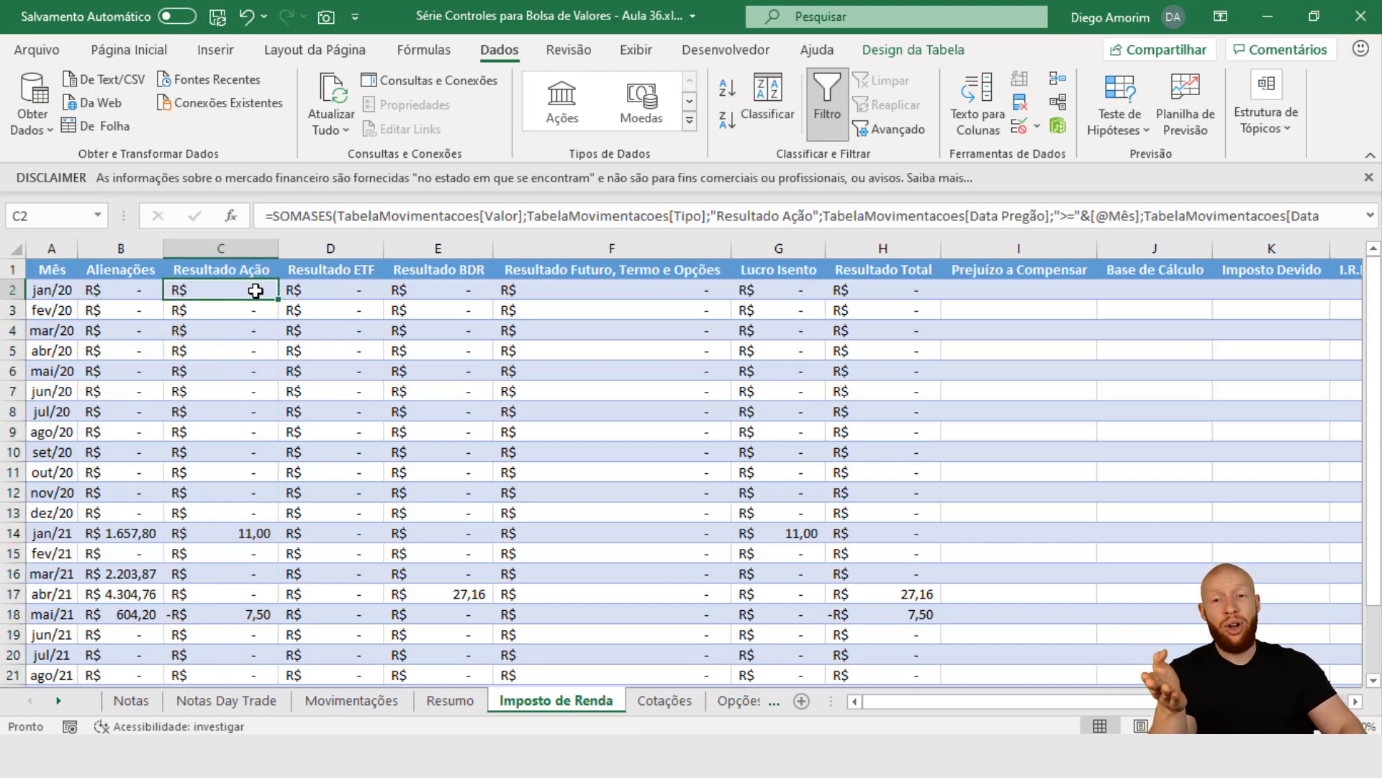
left_click(133, 290)
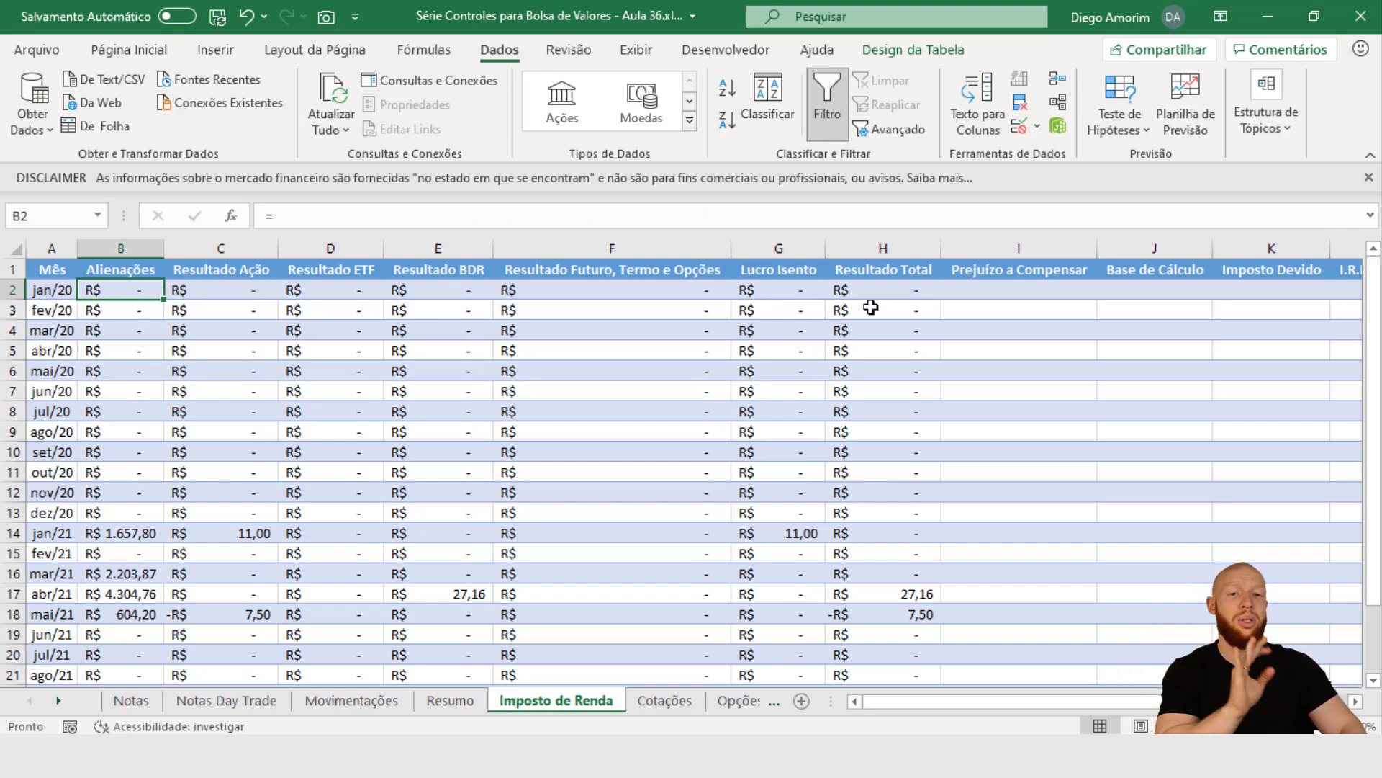
left_click(800, 288)
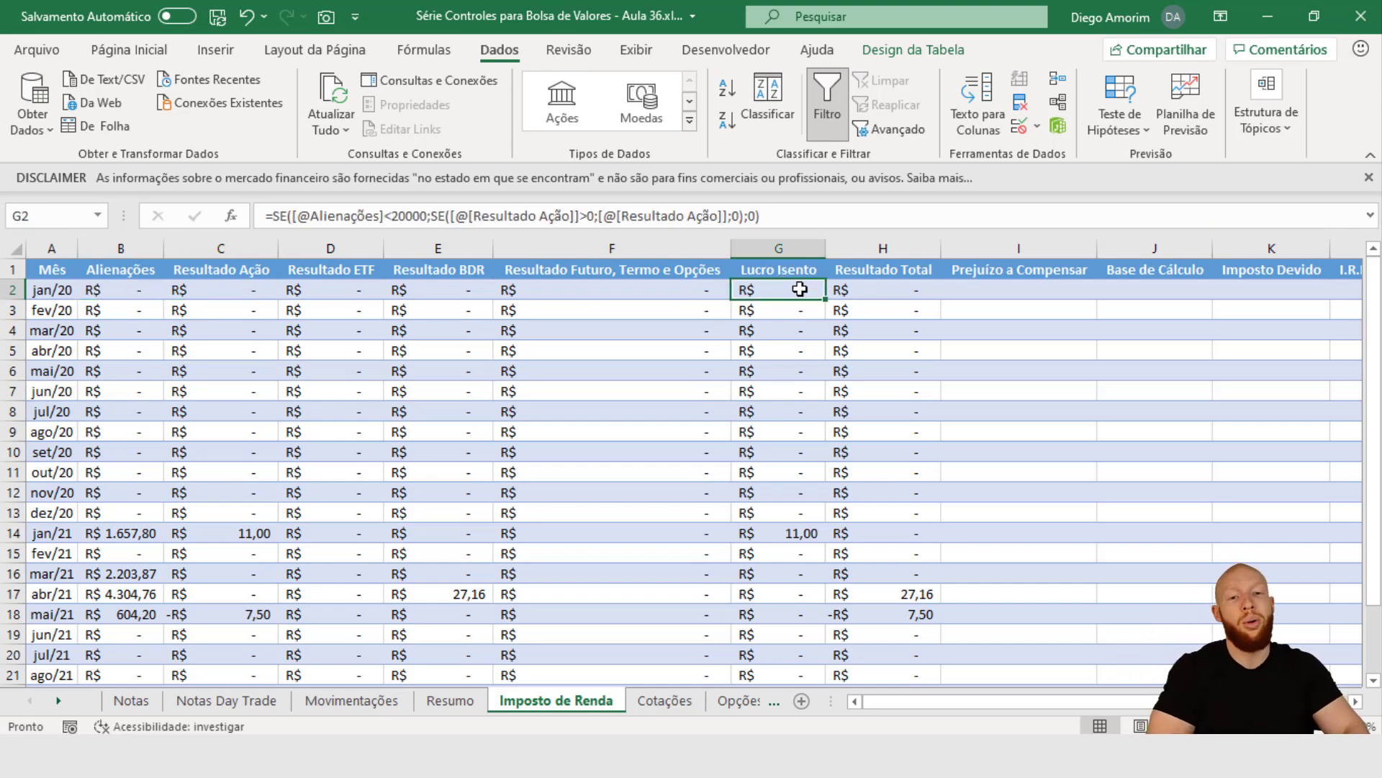
left_click(852, 290)
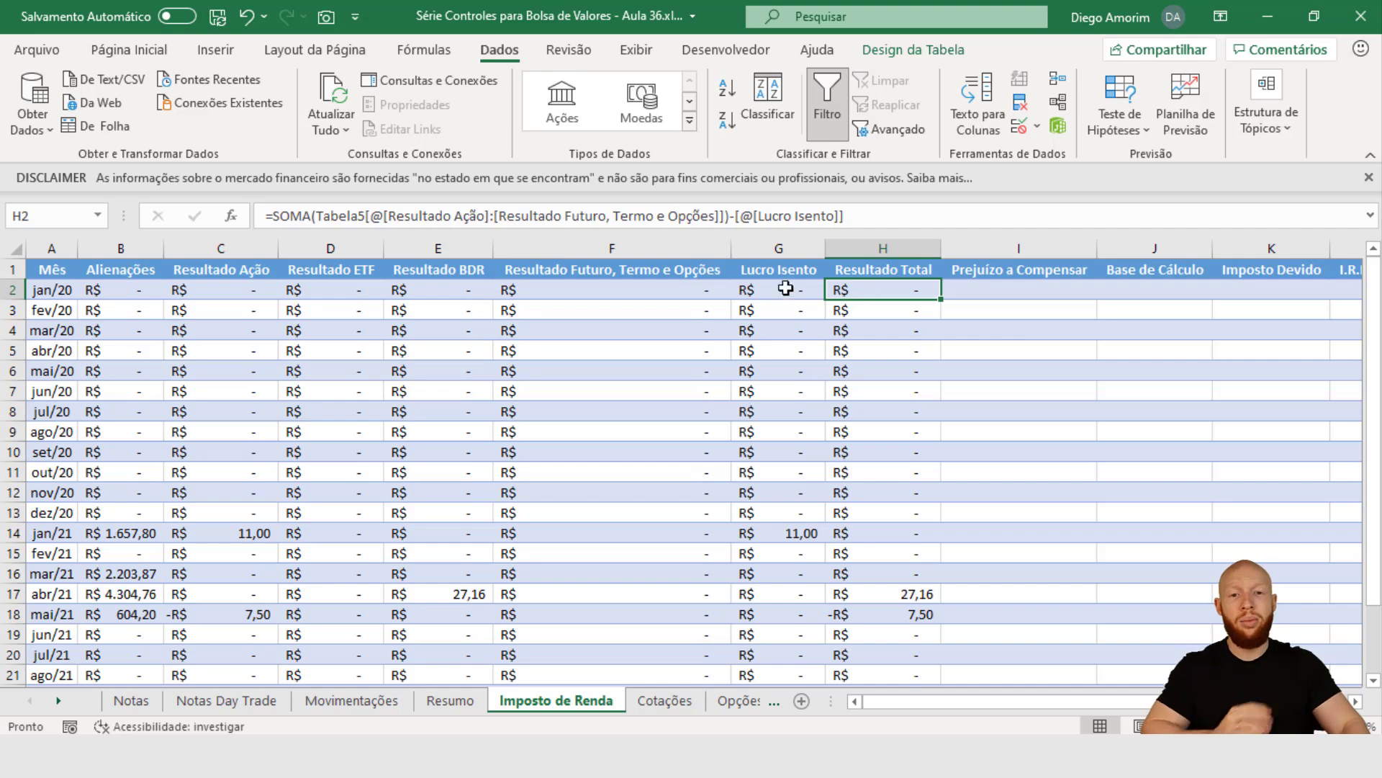
key("F2")
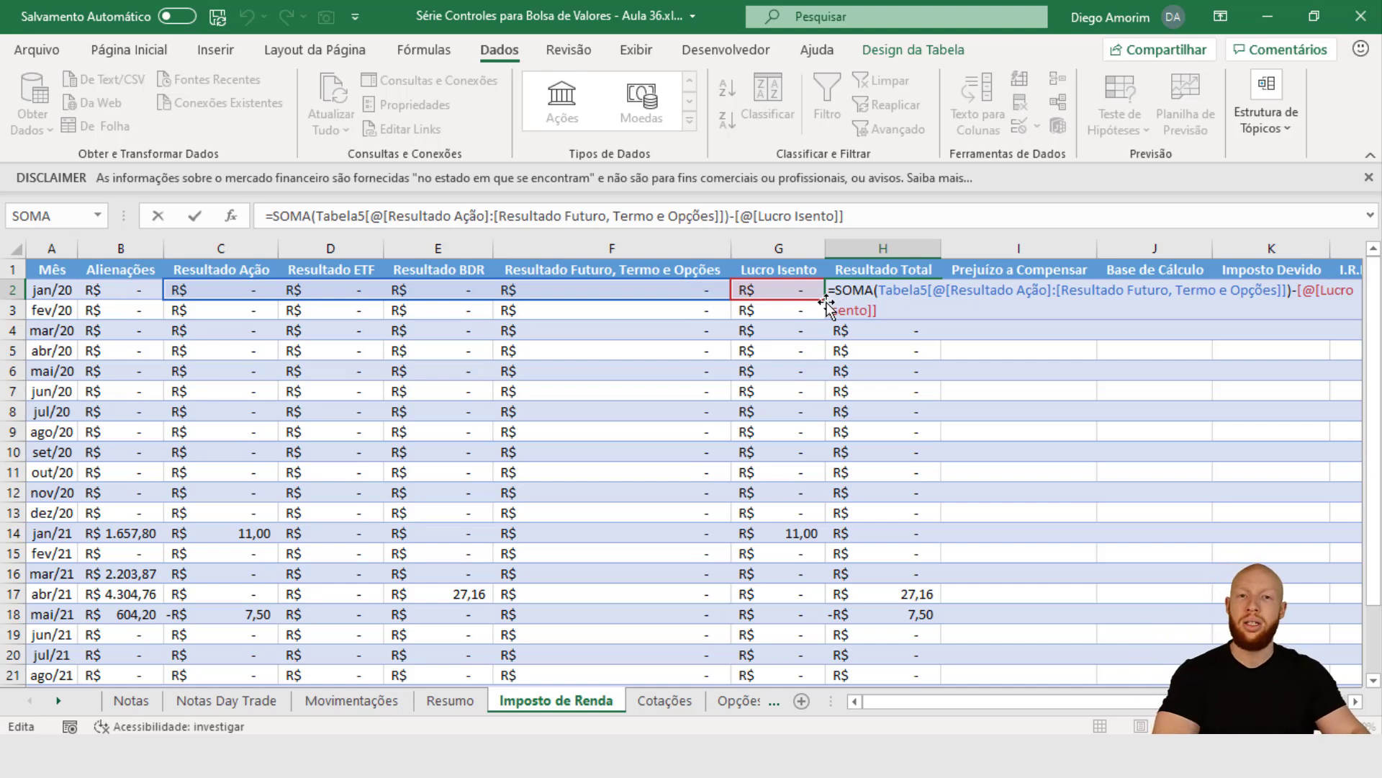
key("Escape")
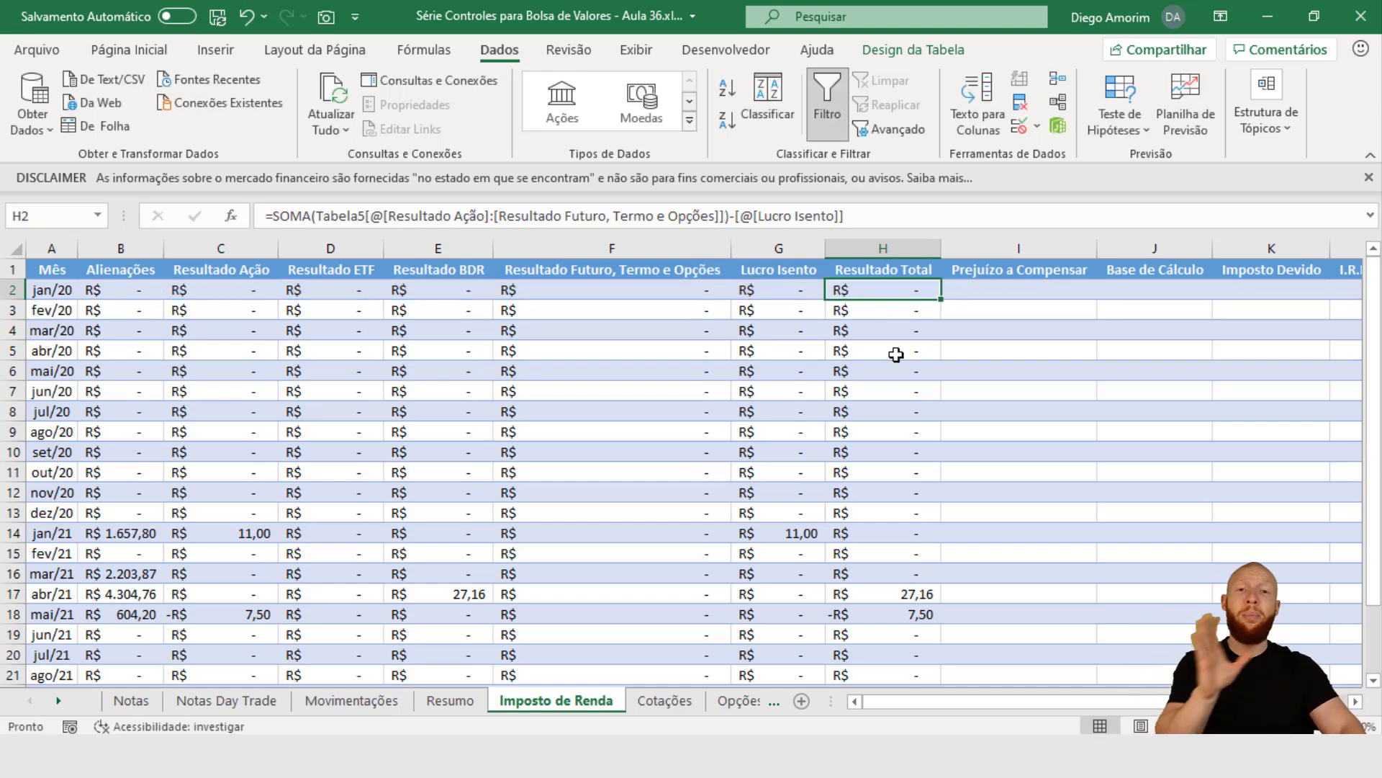
- Review the unfilled January 2020 cells from Prejuízo a Compensar through Imposto pago, and return to the table's first cell
left_click(1027, 290)
key("Up")
key("ctrl+Right")
key("Down")
key("ctrl+shift+Left")
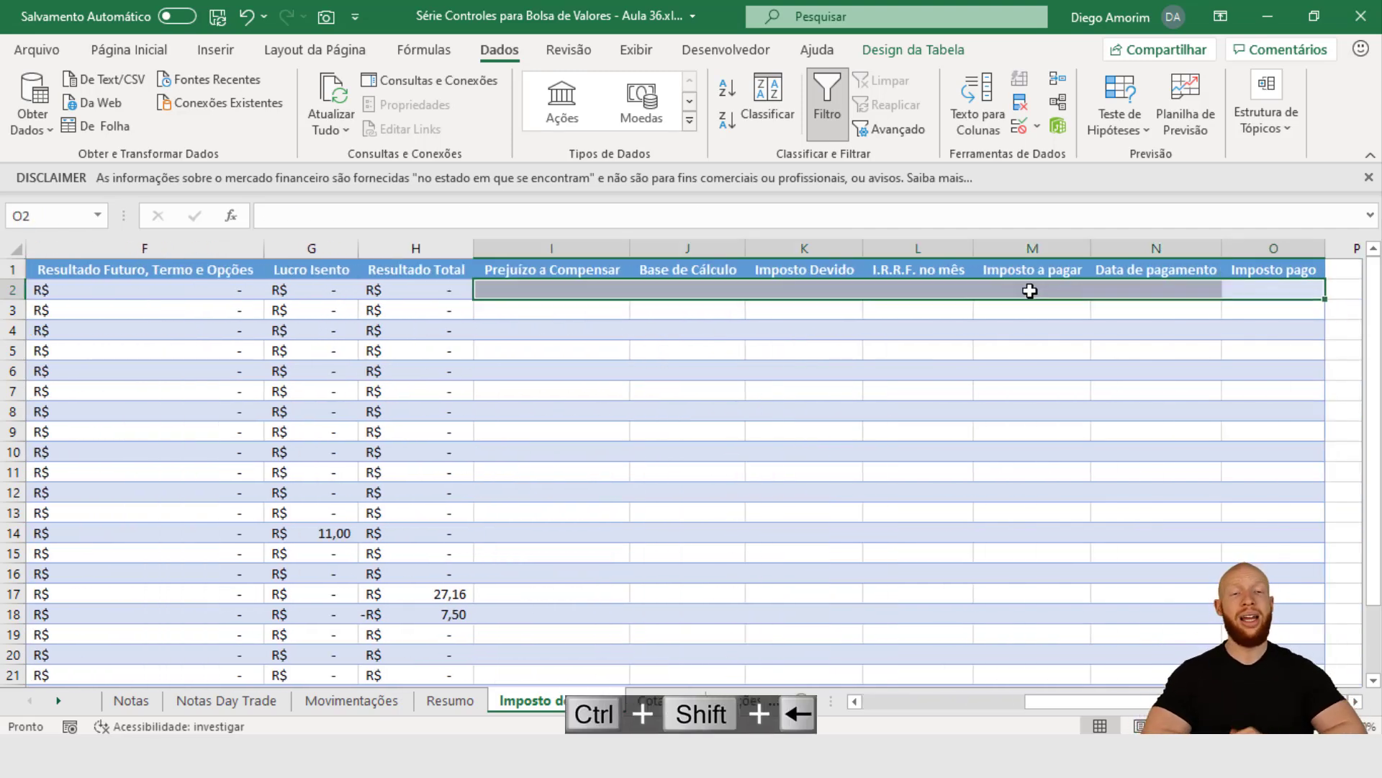
key("ctrl+Home")
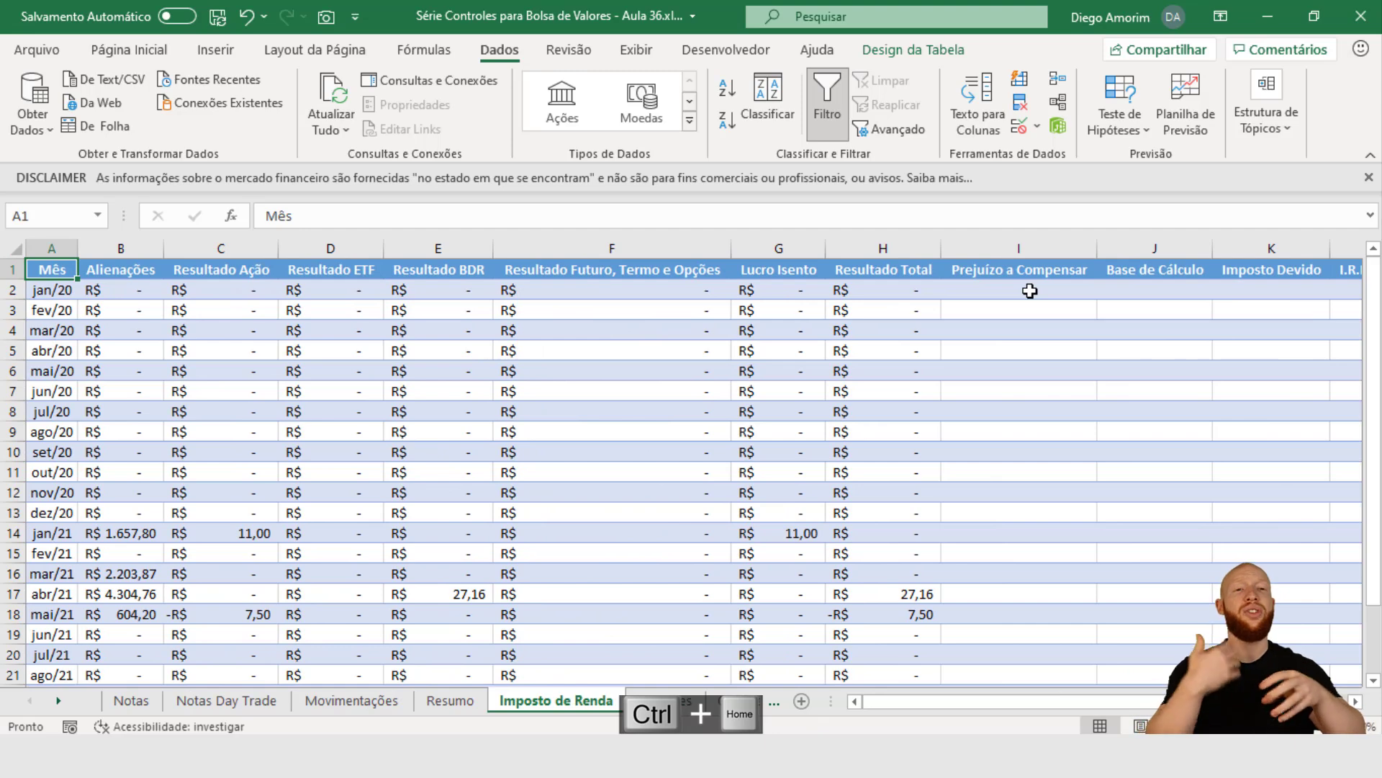